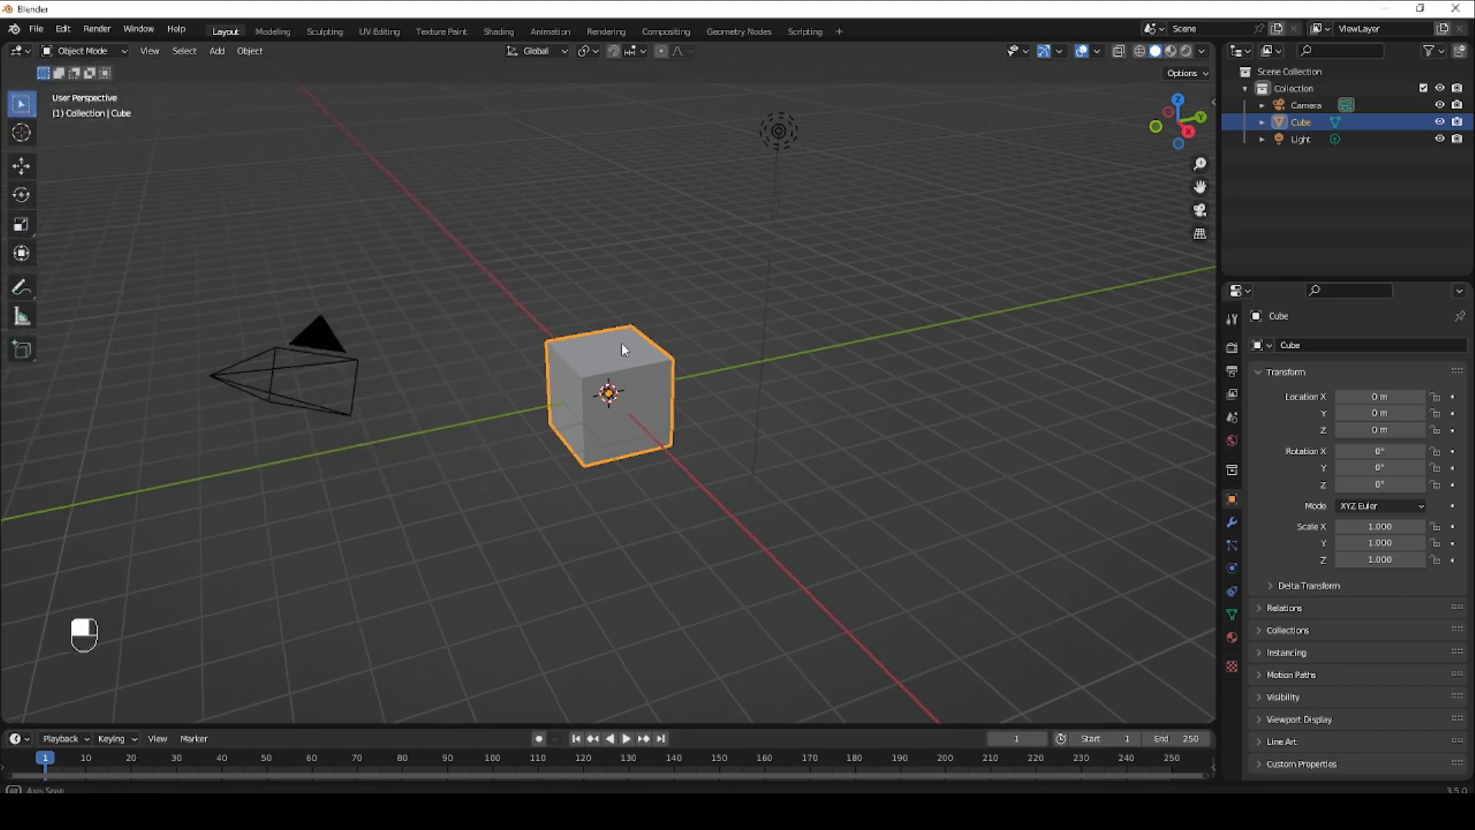
Delete the default cube from the scene.
{"action": "middle_click_drag", "start_coordinate": [626, 343], "coordinate": [605, 367]}
{"action": "key", "text": "x"}
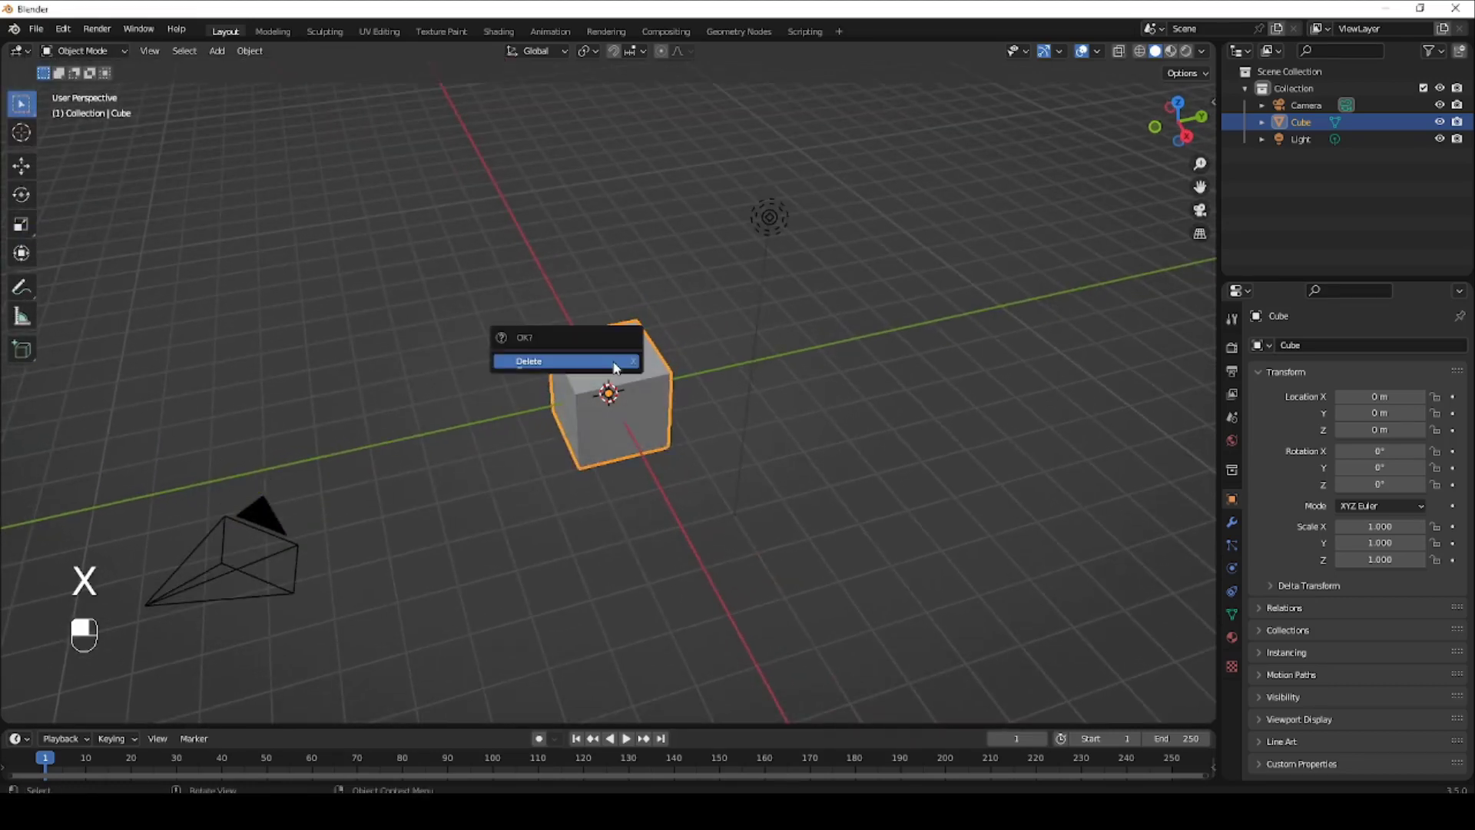
{"action": "left_click", "coordinate": [610, 362]}
Try out a mesh grid with default settings, inspect its subdivisions in Edit Mode, and remove it.
{"action": "key", "text": "shift+a"}
{"action": "mouse_move", "coordinate": [610, 367]}
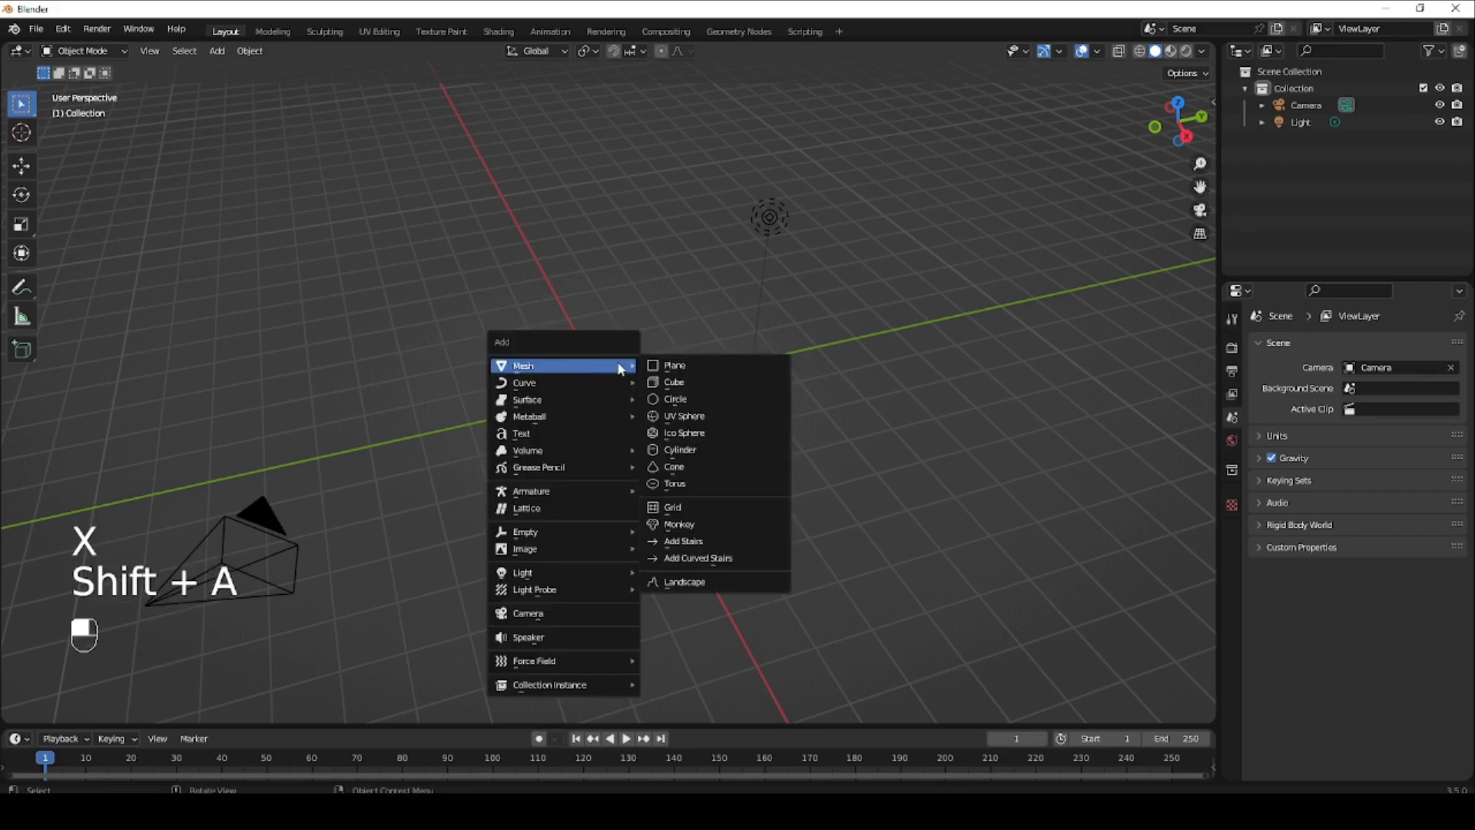
{"action": "left_click", "coordinate": [686, 507]}
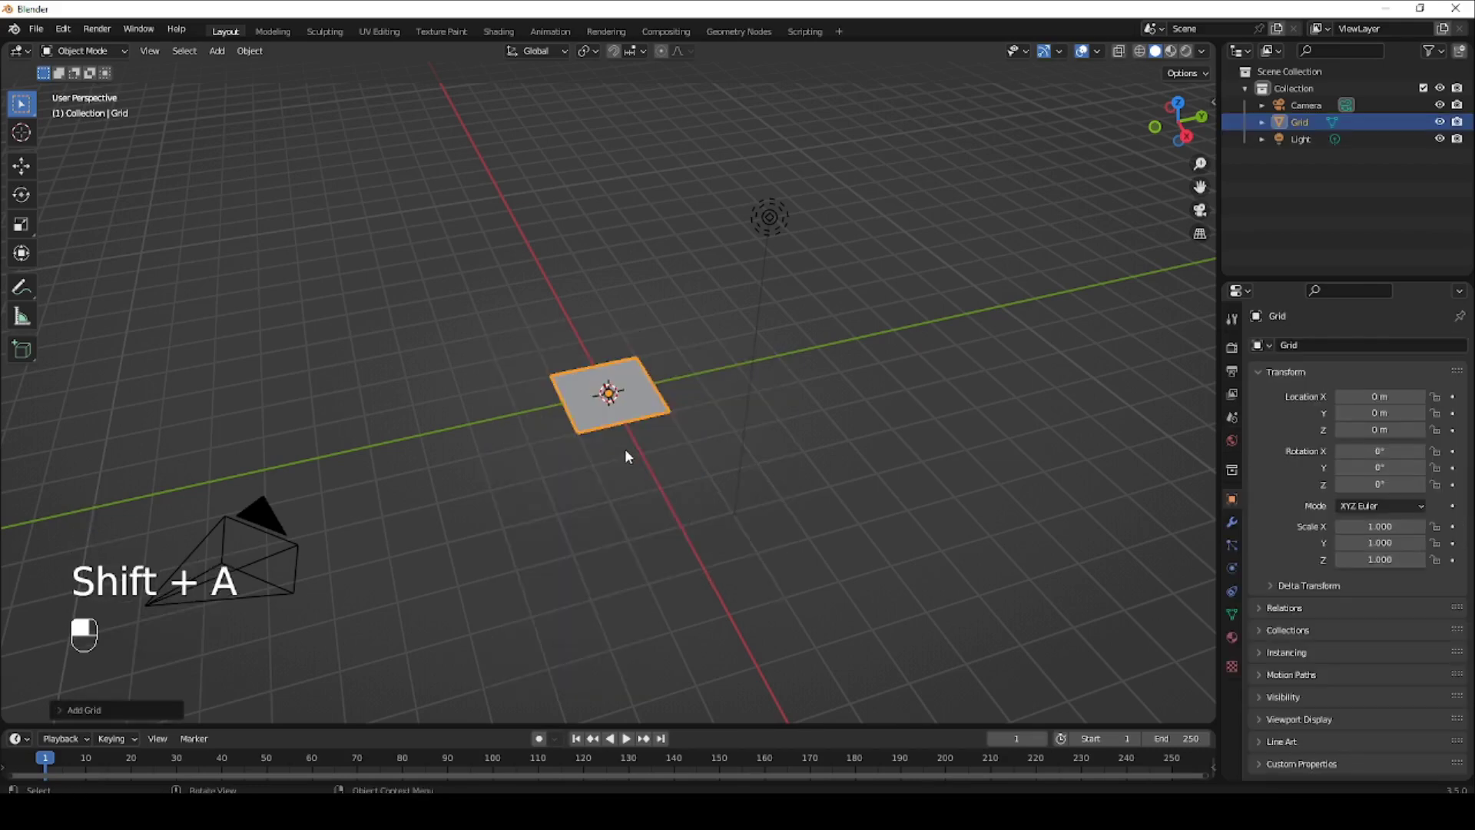
{"action": "mouse_move", "coordinate": [517, 508]}
{"action": "middle_mouse_down"}
{"action": "mouse_move", "coordinate": [527, 449]}
{"action": "mouse_move", "coordinate": [529, 526]}
{"action": "middle_mouse_up"}
{"action": "middle_click_drag", "start_coordinate": [535, 441], "coordinate": [573, 345], "text": "ctrl"}
{"action": "scroll", "coordinate": [577, 357], "scroll_direction": "up", "scroll_amount": 2}
{"action": "key", "text": "Tab"}
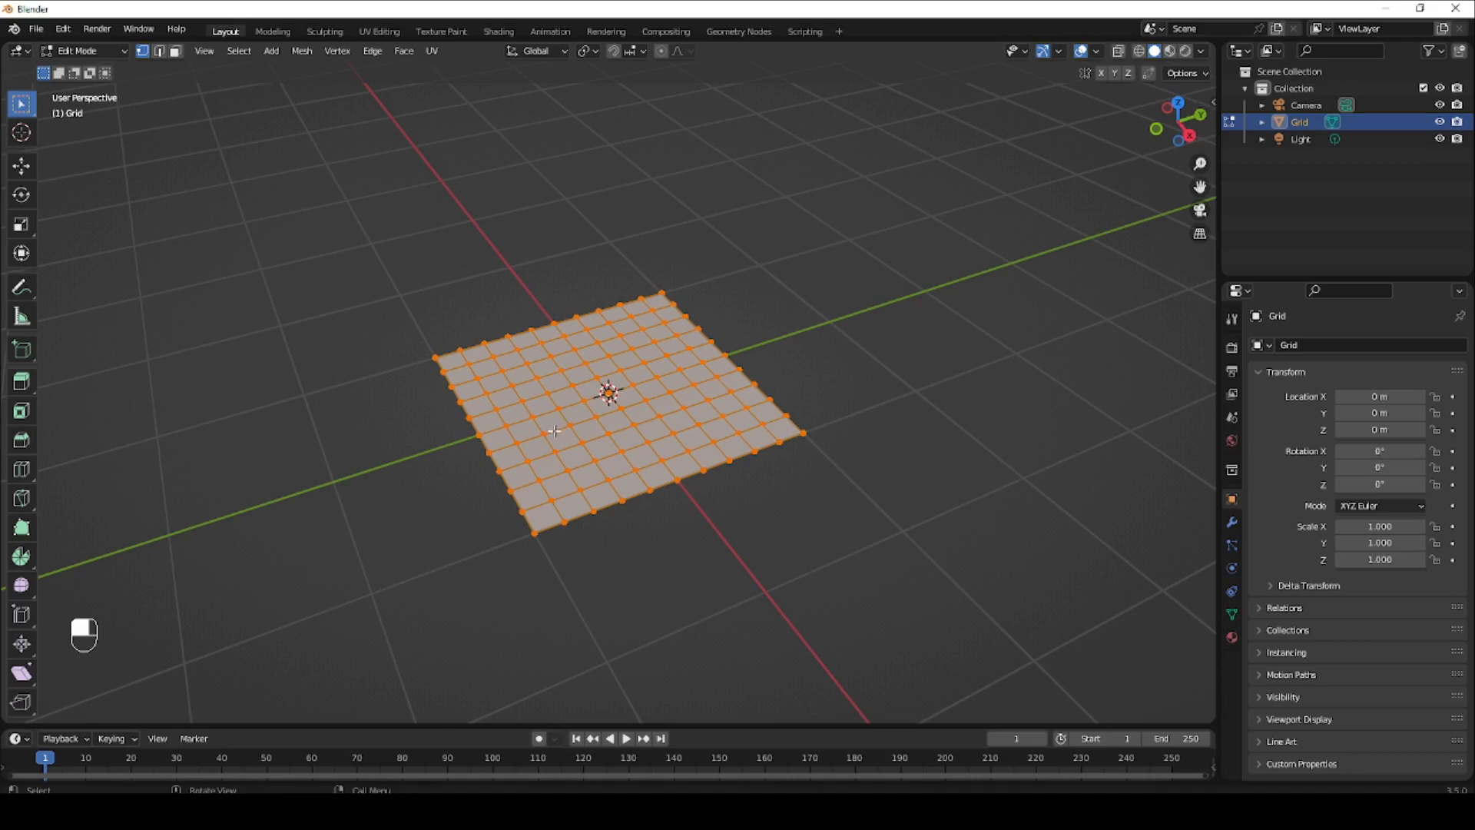
{"action": "key", "text": "Tab"}
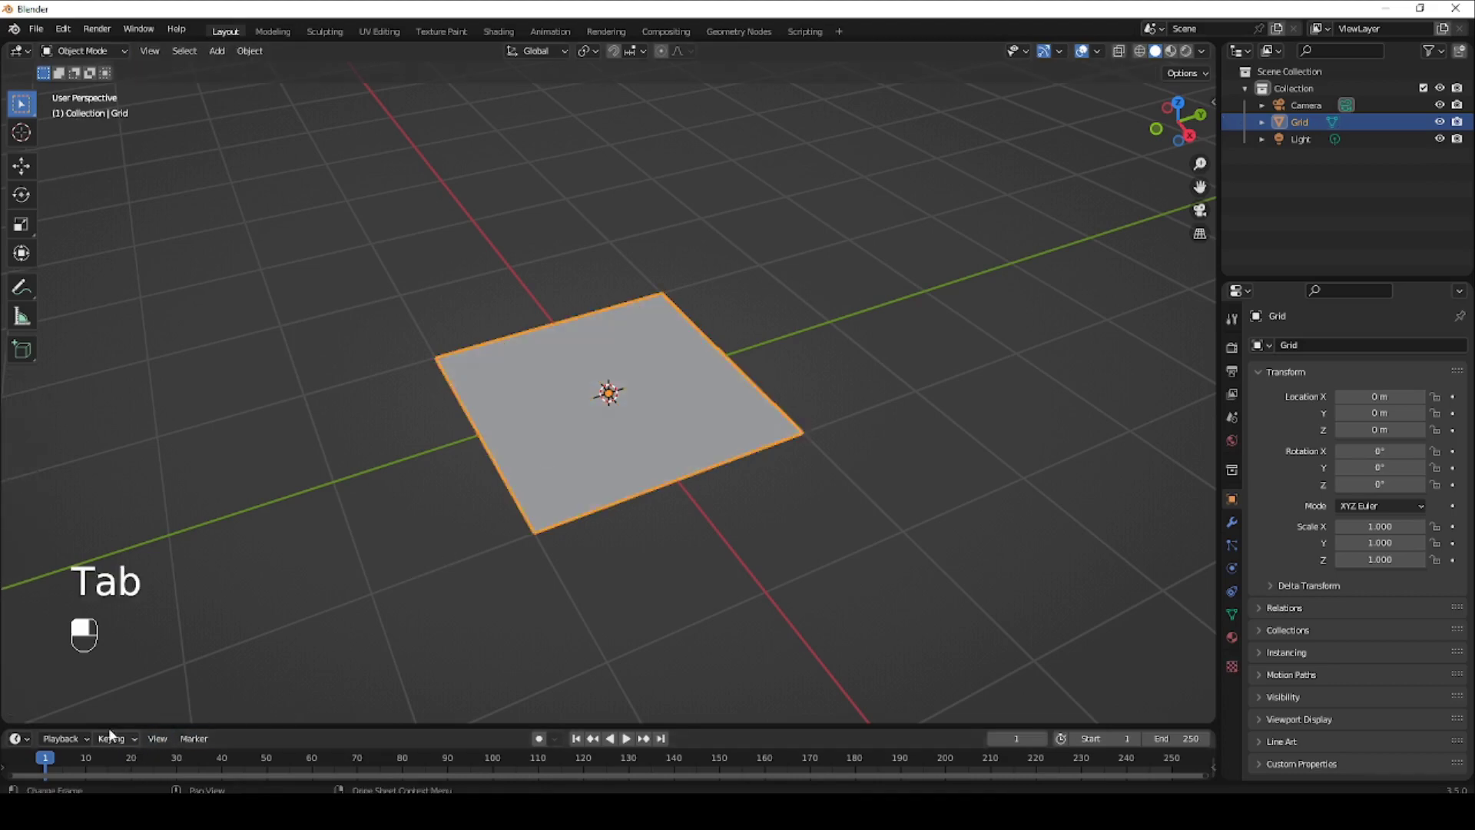
{"action": "key", "text": "x"}
{"action": "left_click", "coordinate": [542, 426]}
Add a mesh grid at the origin with 128 X subdivisions and 128 Y subdivisions.
{"action": "key", "text": "shift+a"}
{"action": "mouse_move", "coordinate": [541, 424]}
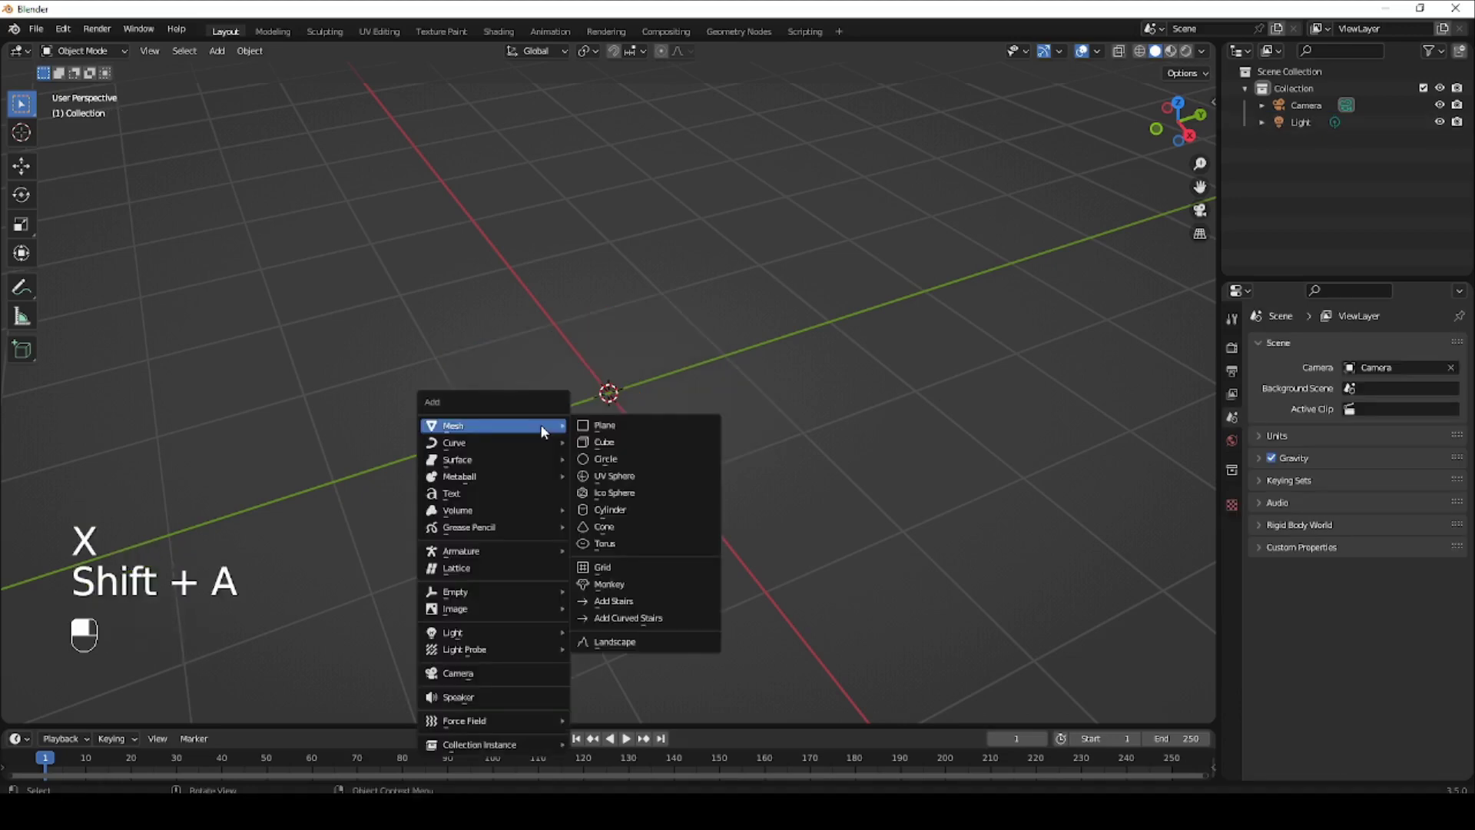
{"action": "left_click", "coordinate": [595, 567]}
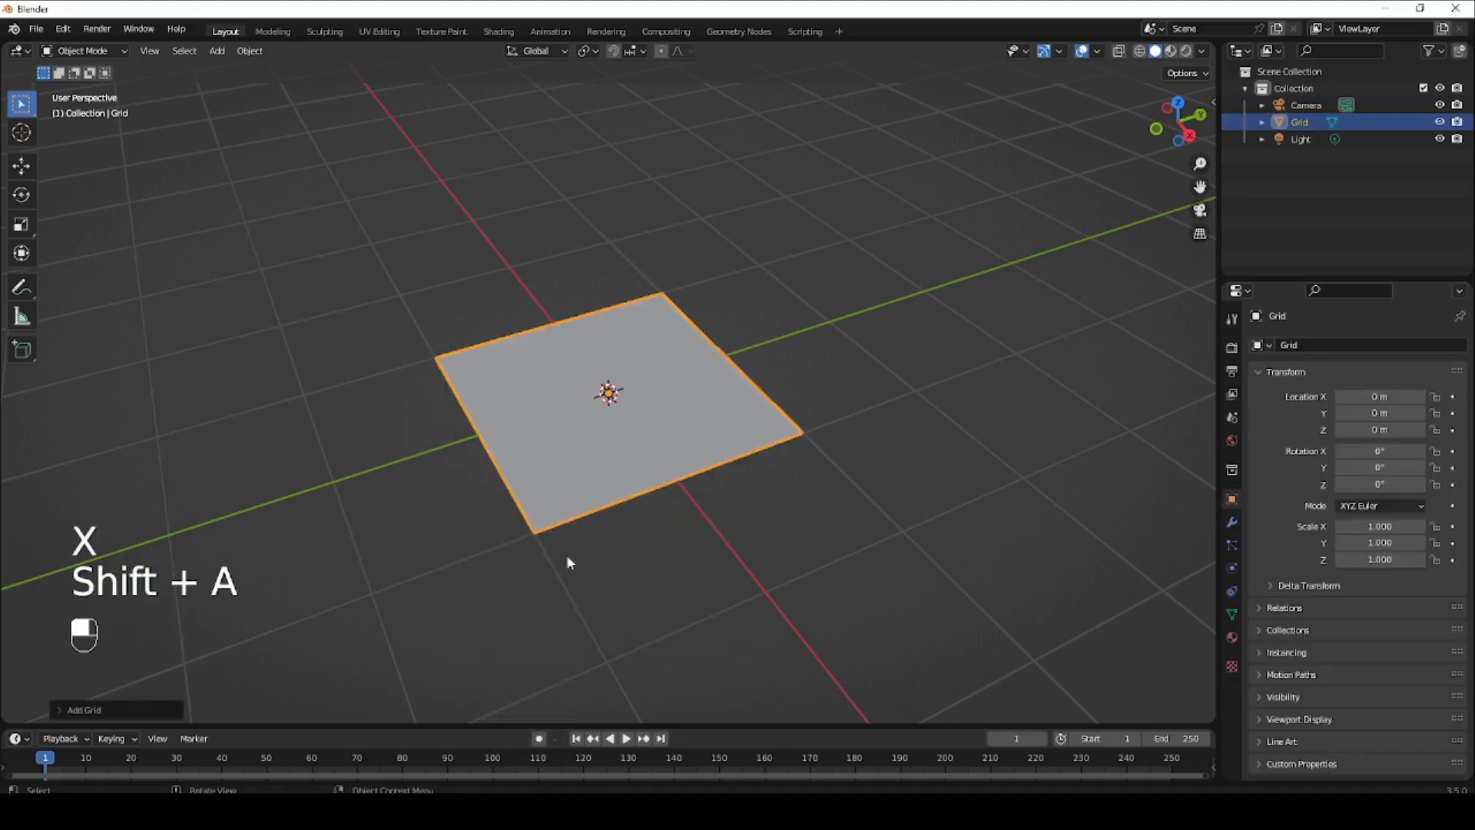
{"action": "left_click", "coordinate": [169, 709]}
{"action": "left_click", "coordinate": [239, 528]}
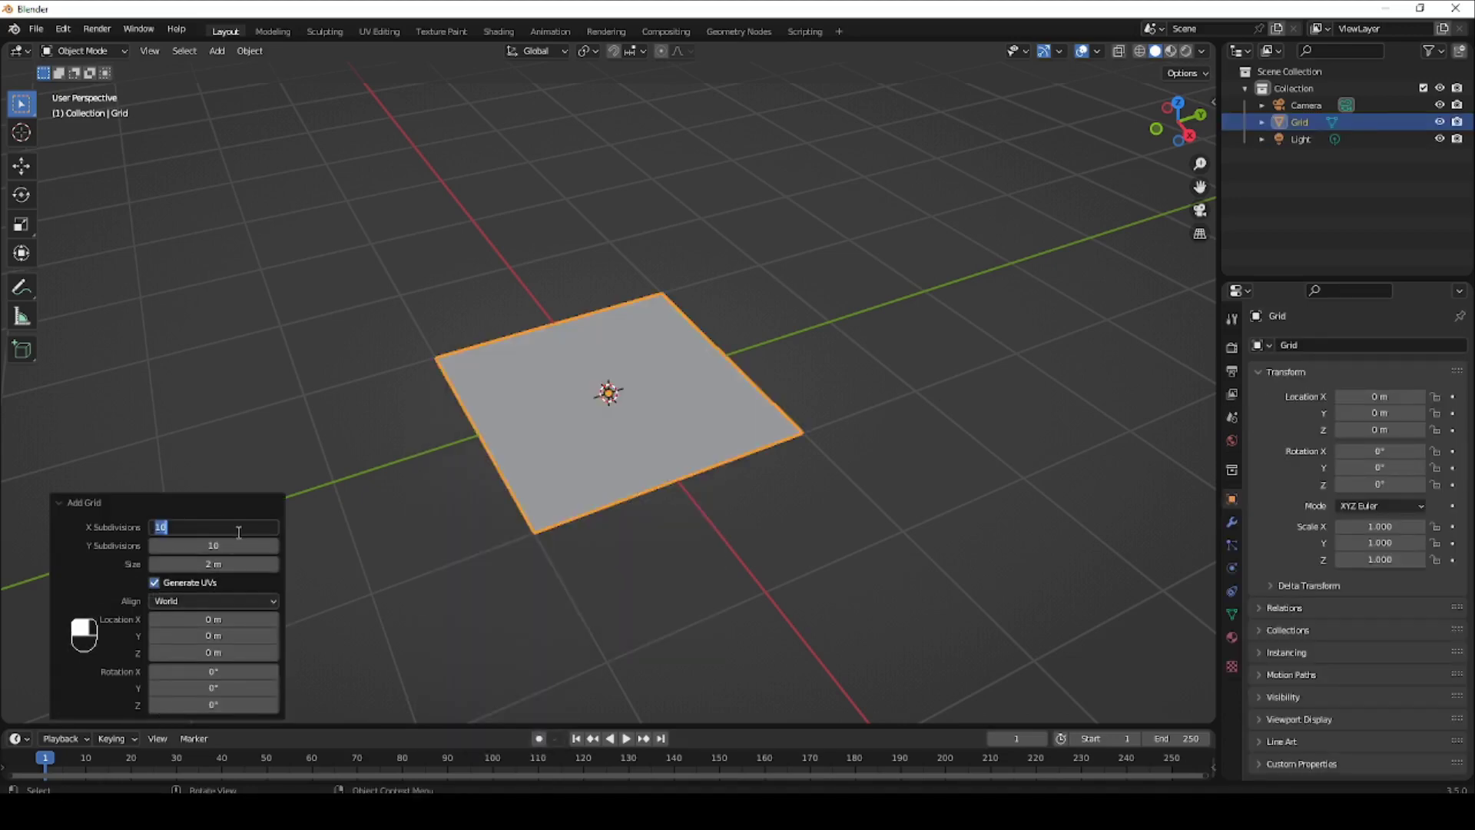
{"action": "type", "text": "128"}
{"action": "key", "text": "Return"}
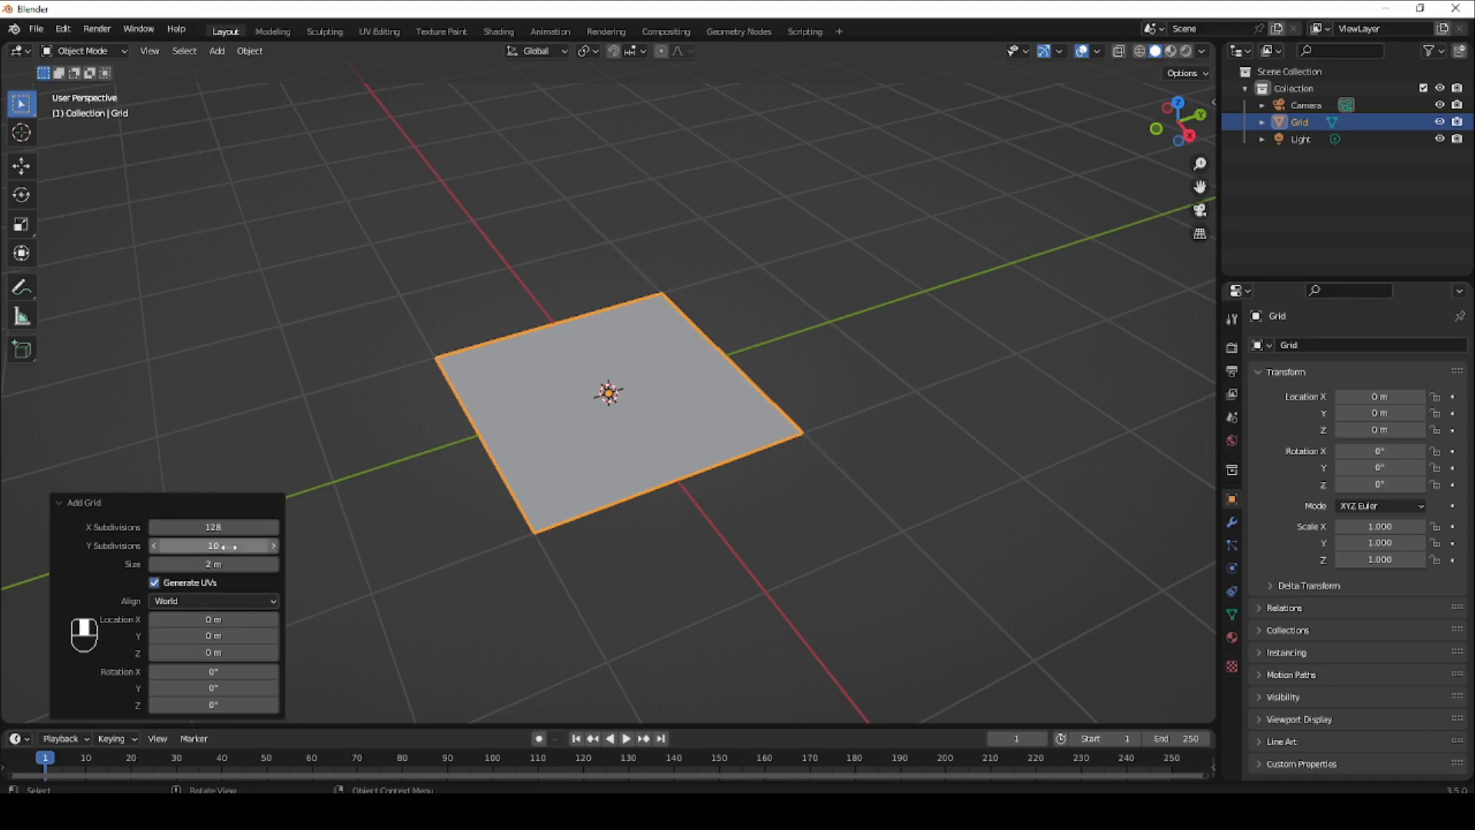
{"action": "left_click", "coordinate": [233, 546]}
{"action": "key", "text": "Return"}
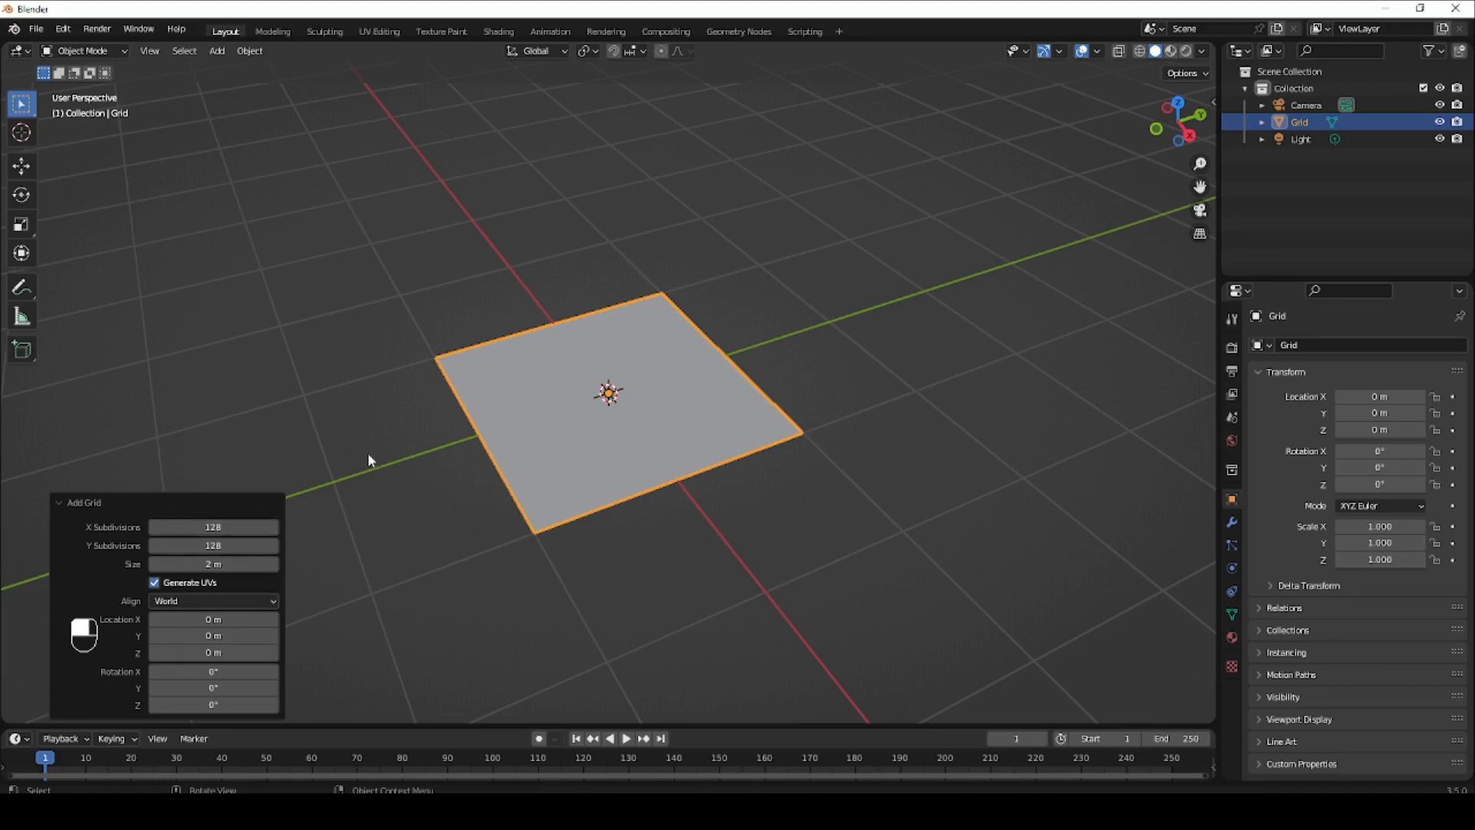
Inspect the grid's dense subdivisions in Edit Mode and move the grid along the Y axis to about -3.69 m.
{"action": "key", "text": "grave"}
{"action": "left_click", "coordinate": [585, 392]}
{"action": "key", "text": "Tab"}
{"action": "mouse_move", "coordinate": [586, 396]}
{"action": "middle_mouse_down"}
{"action": "mouse_move", "coordinate": [576, 444]}
{"action": "mouse_move", "coordinate": [628, 294]}
{"action": "mouse_move", "coordinate": [607, 399]}
{"action": "middle_mouse_up"}
{"action": "key", "text": "Tab"}
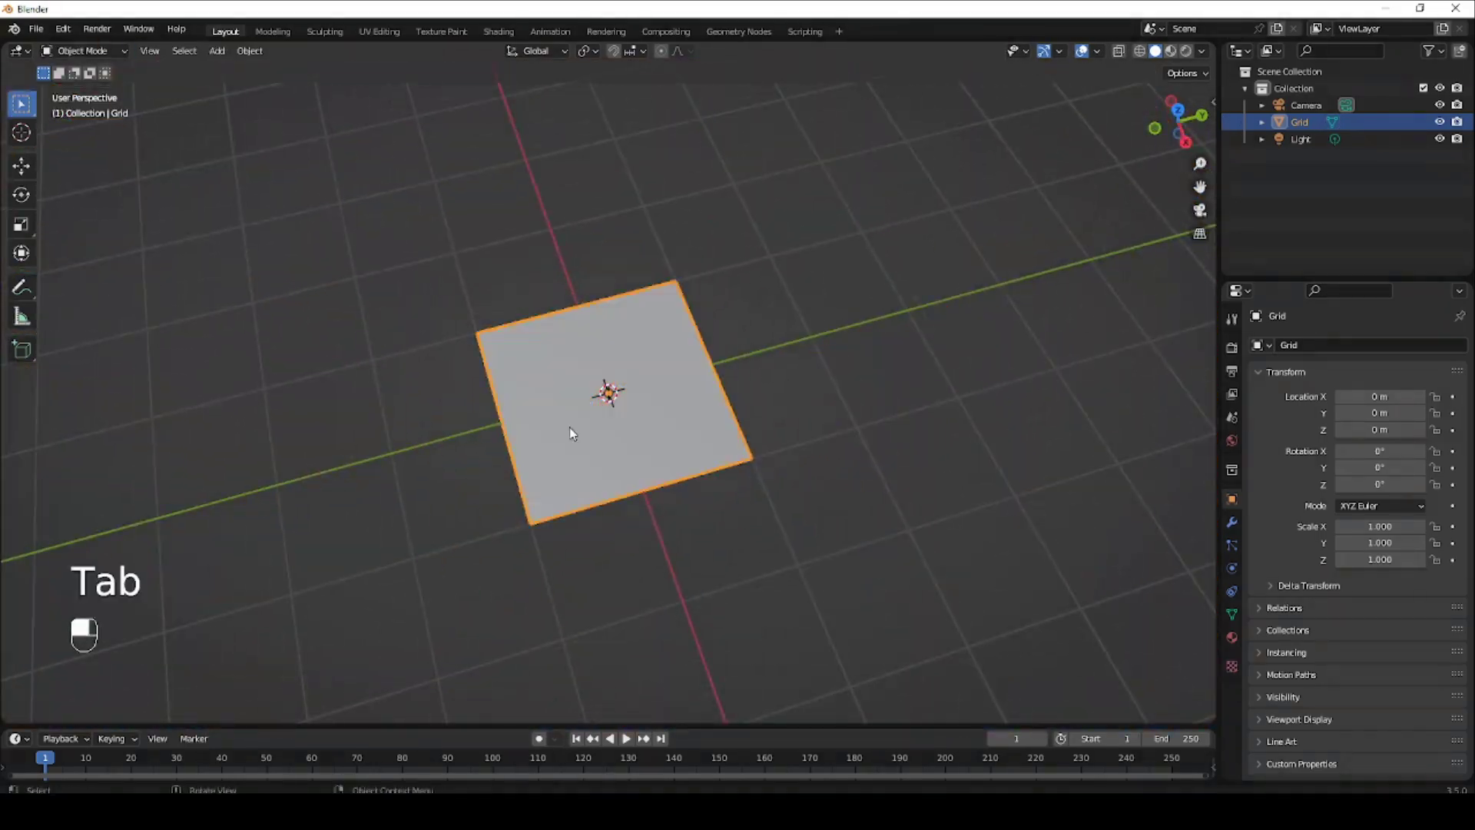
{"action": "scroll", "coordinate": [494, 360], "scroll_direction": "down", "scroll_amount": 2}
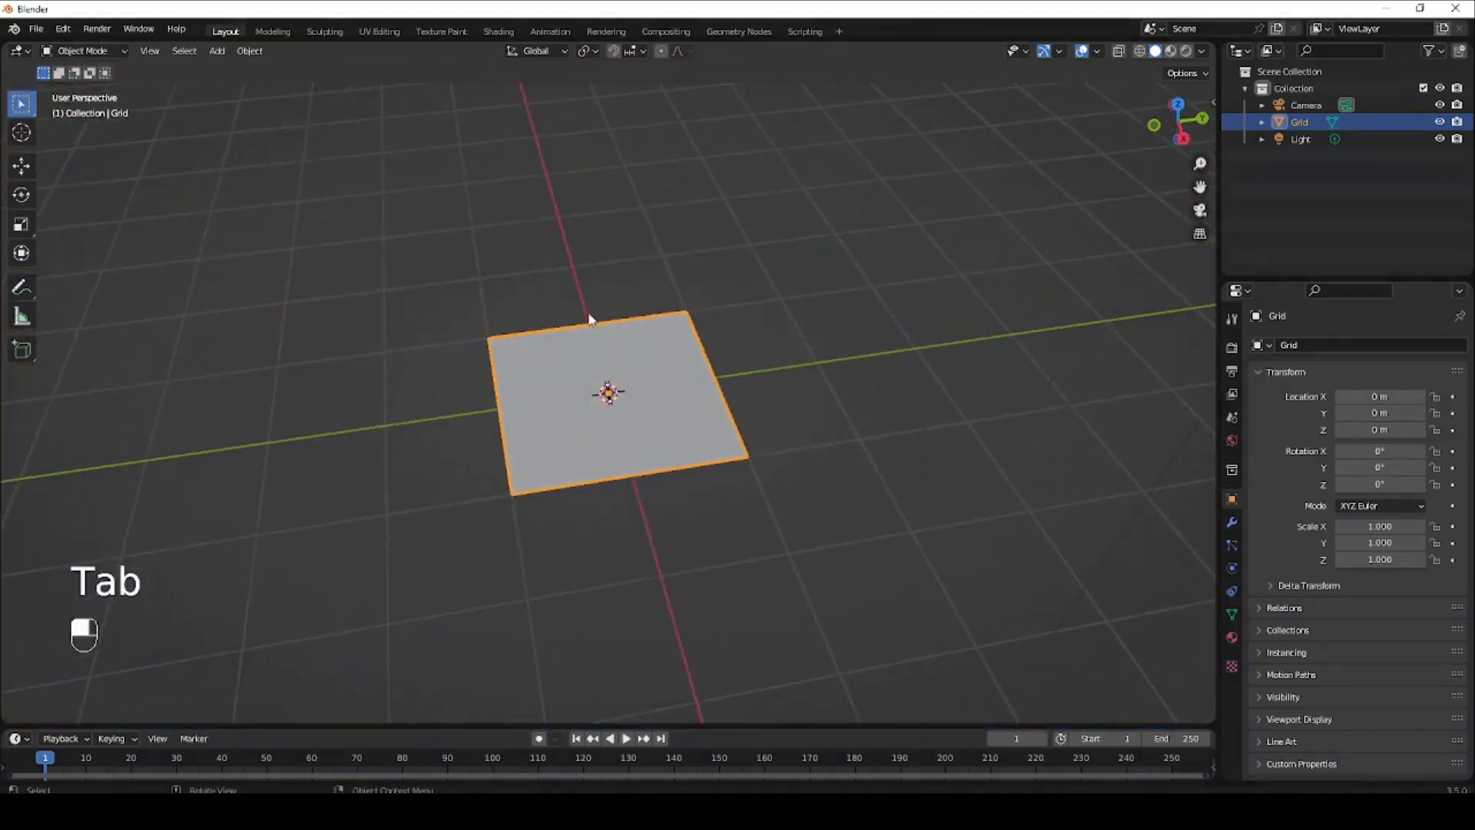
{"action": "left_click", "coordinate": [21, 165]}
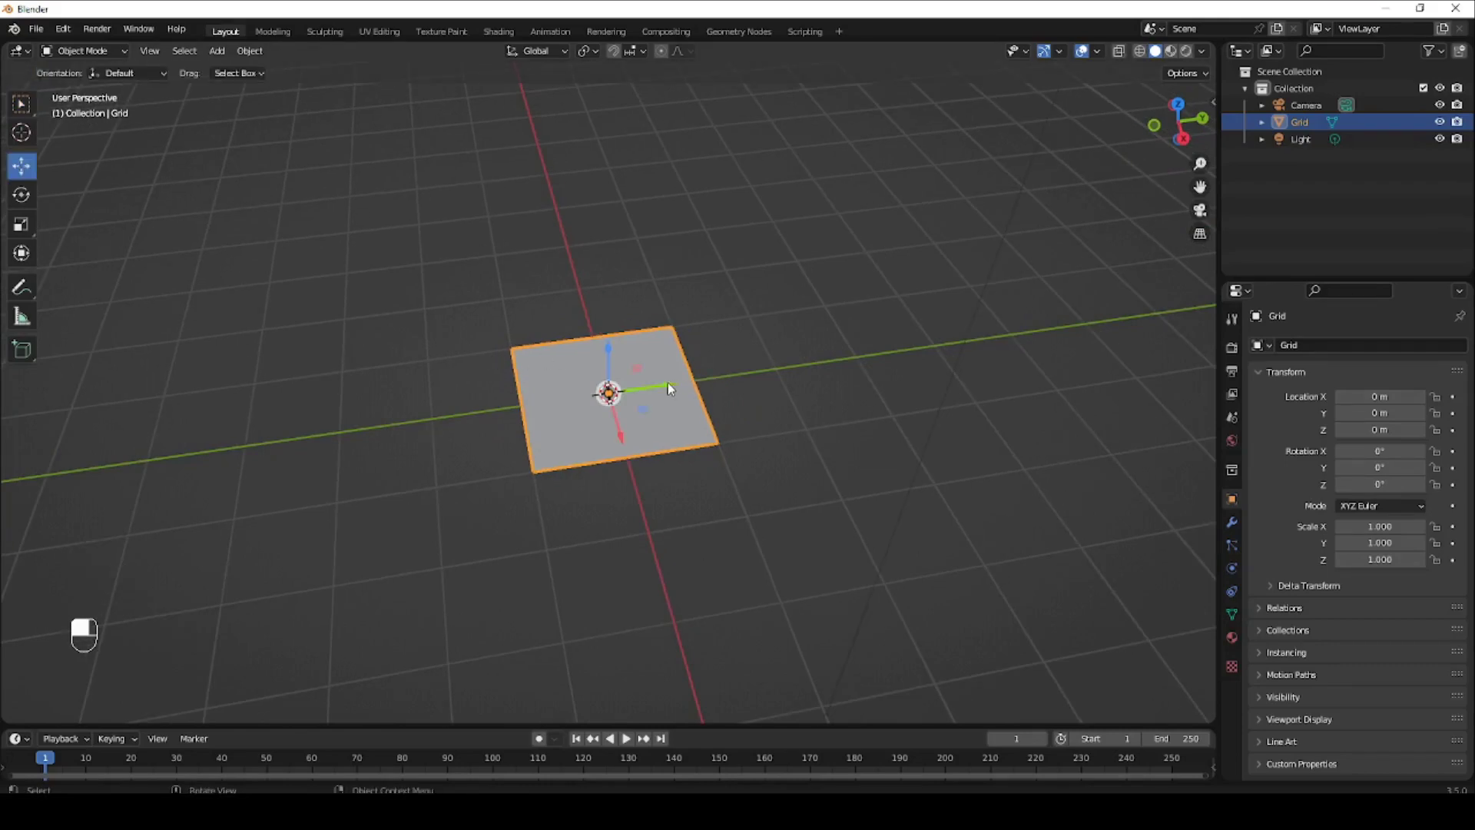
{"action": "left_click_drag", "start_coordinate": [668, 388], "coordinate": [339, 453]}
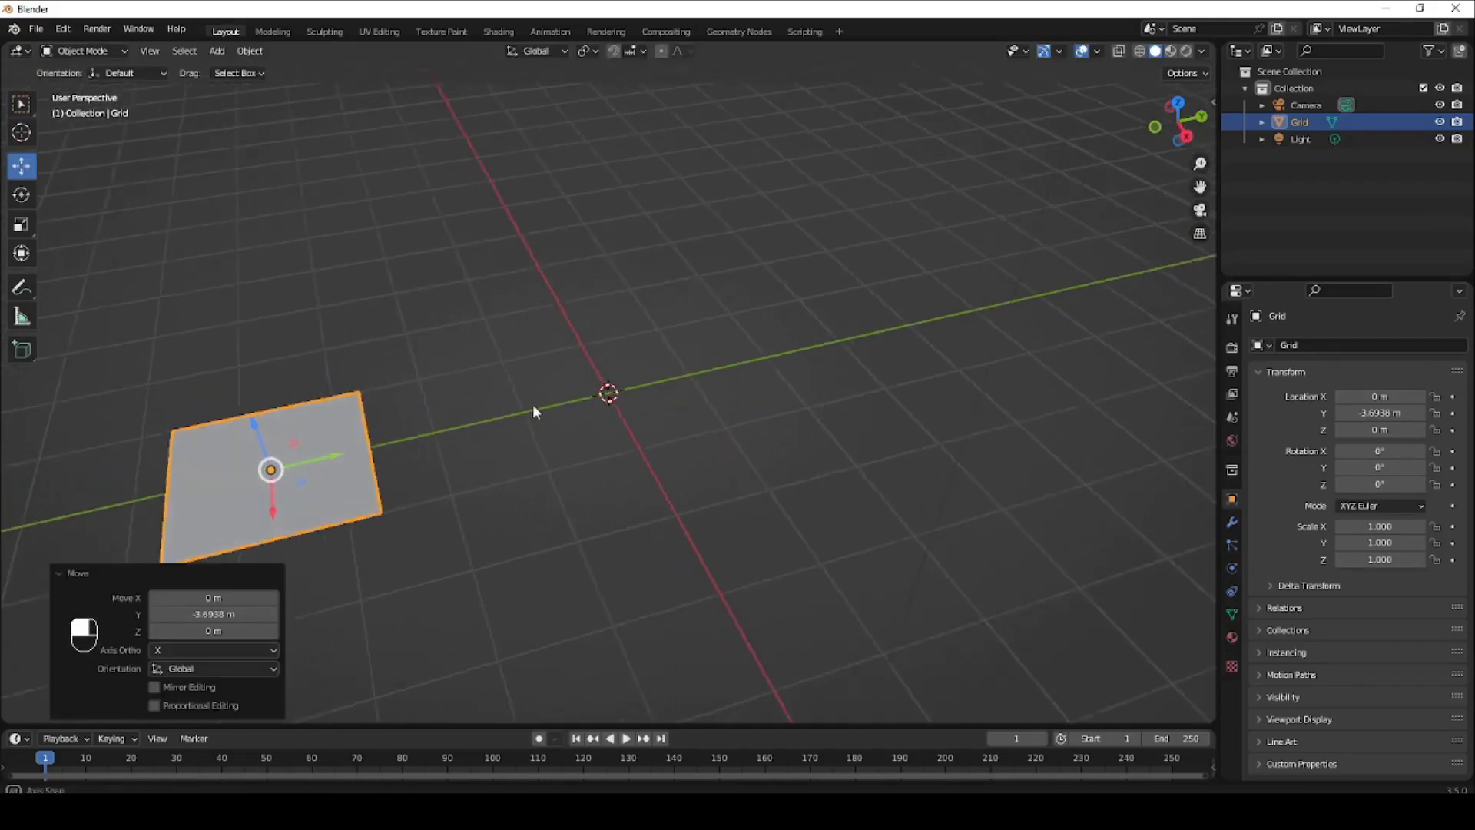
Add a Landscape mesh at the origin, beside the flat grid.
{"action": "key", "text": "shift+a"}
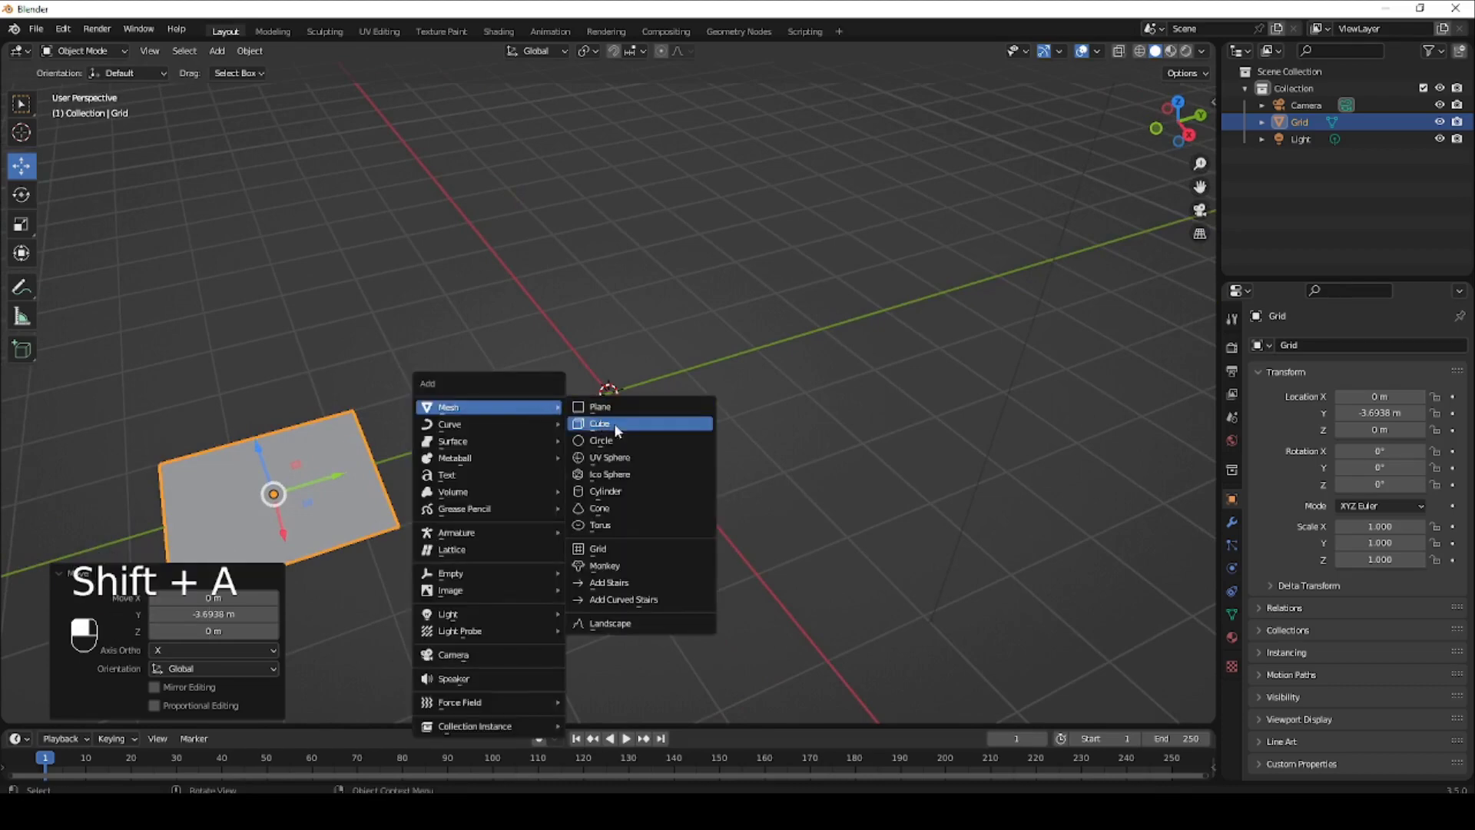
{"action": "left_click", "coordinate": [638, 622]}
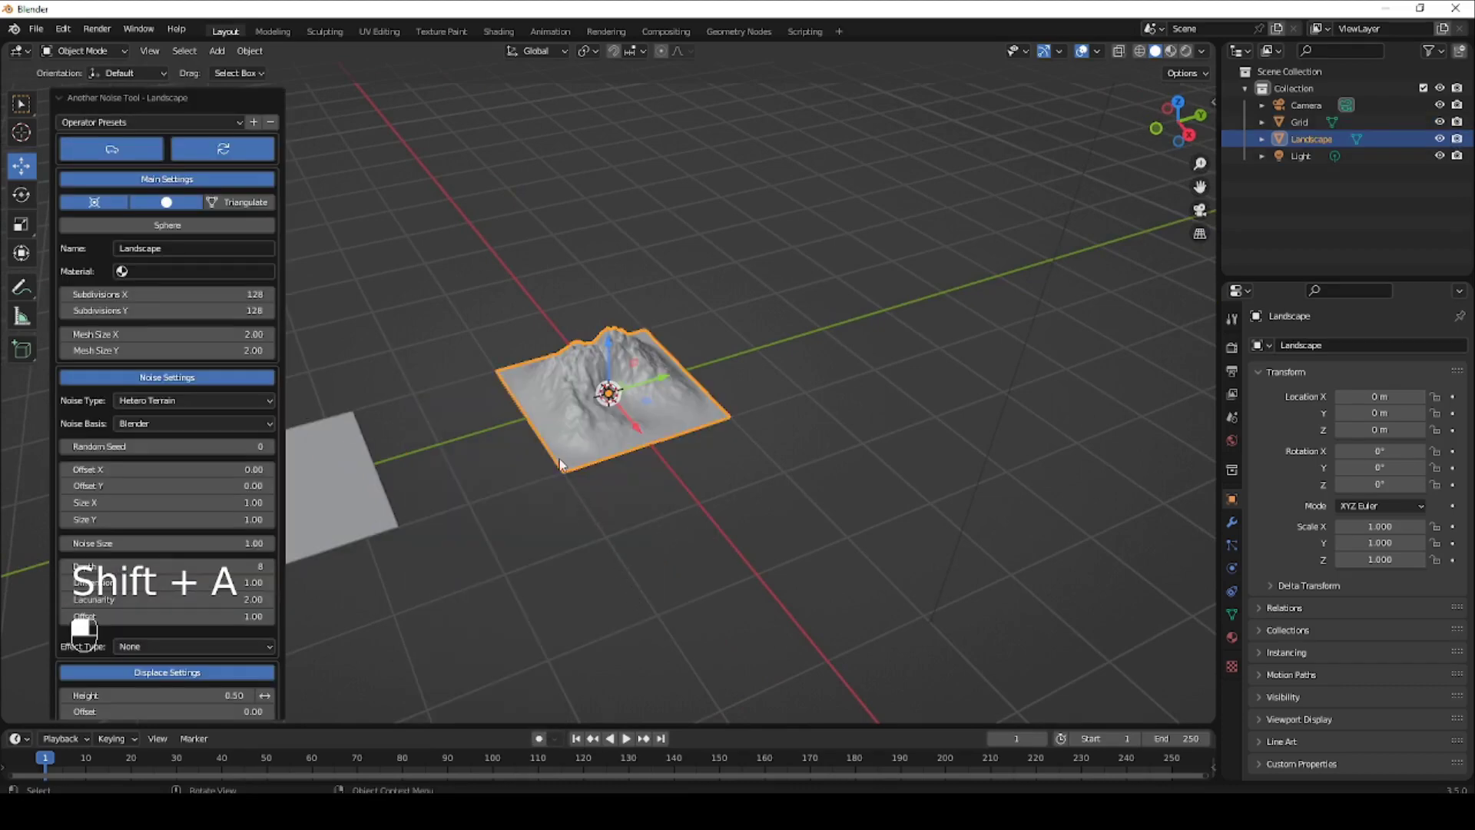
{"action": "middle_click_drag", "start_coordinate": [515, 430], "coordinate": [686, 335], "text": "ctrl"}
Try the cliff and mesa operator presets on the landscape and restore the default preset.
{"action": "left_click", "coordinate": [148, 121]}
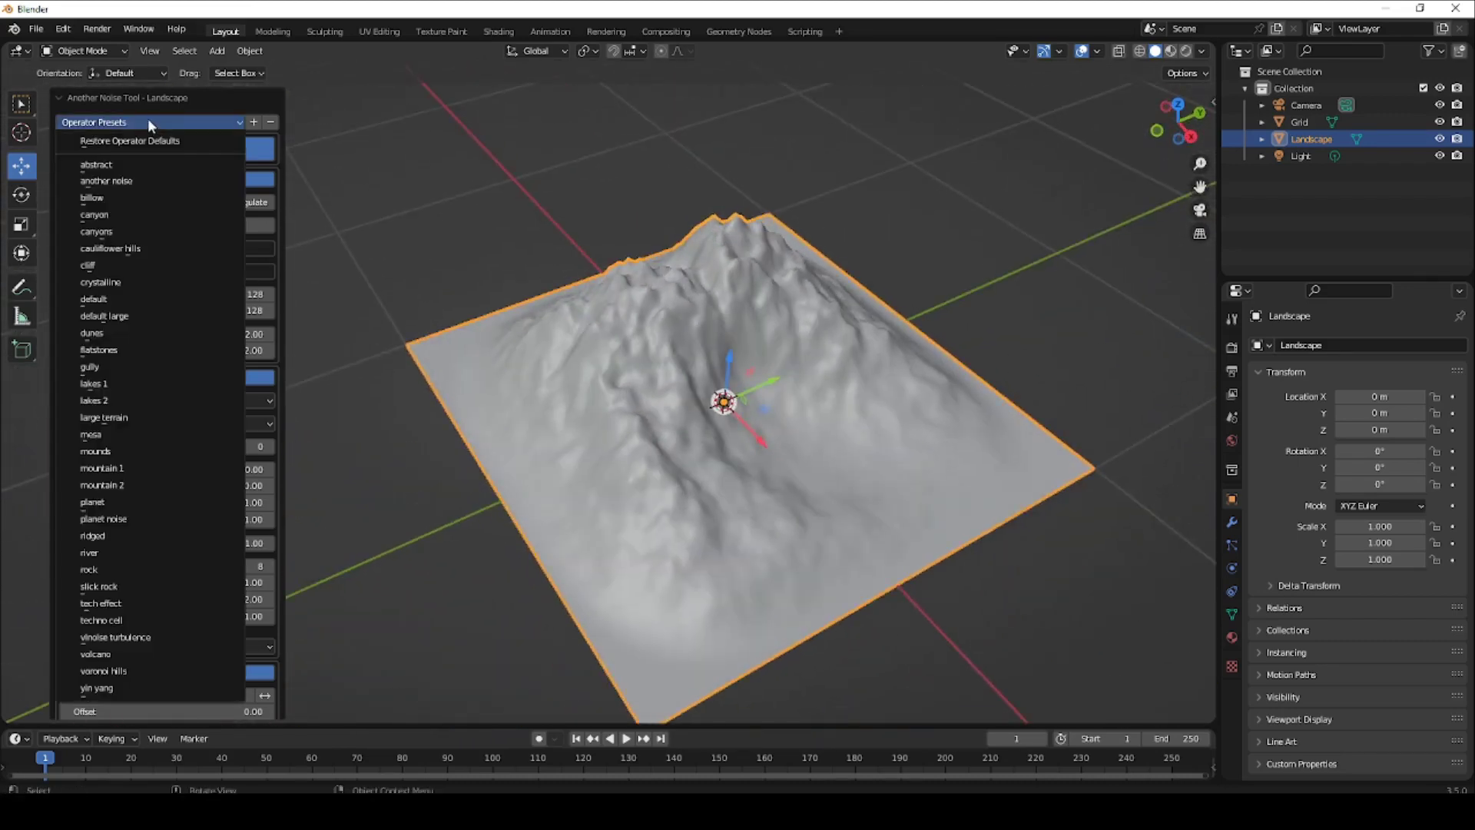
{"action": "left_click", "coordinate": [136, 261]}
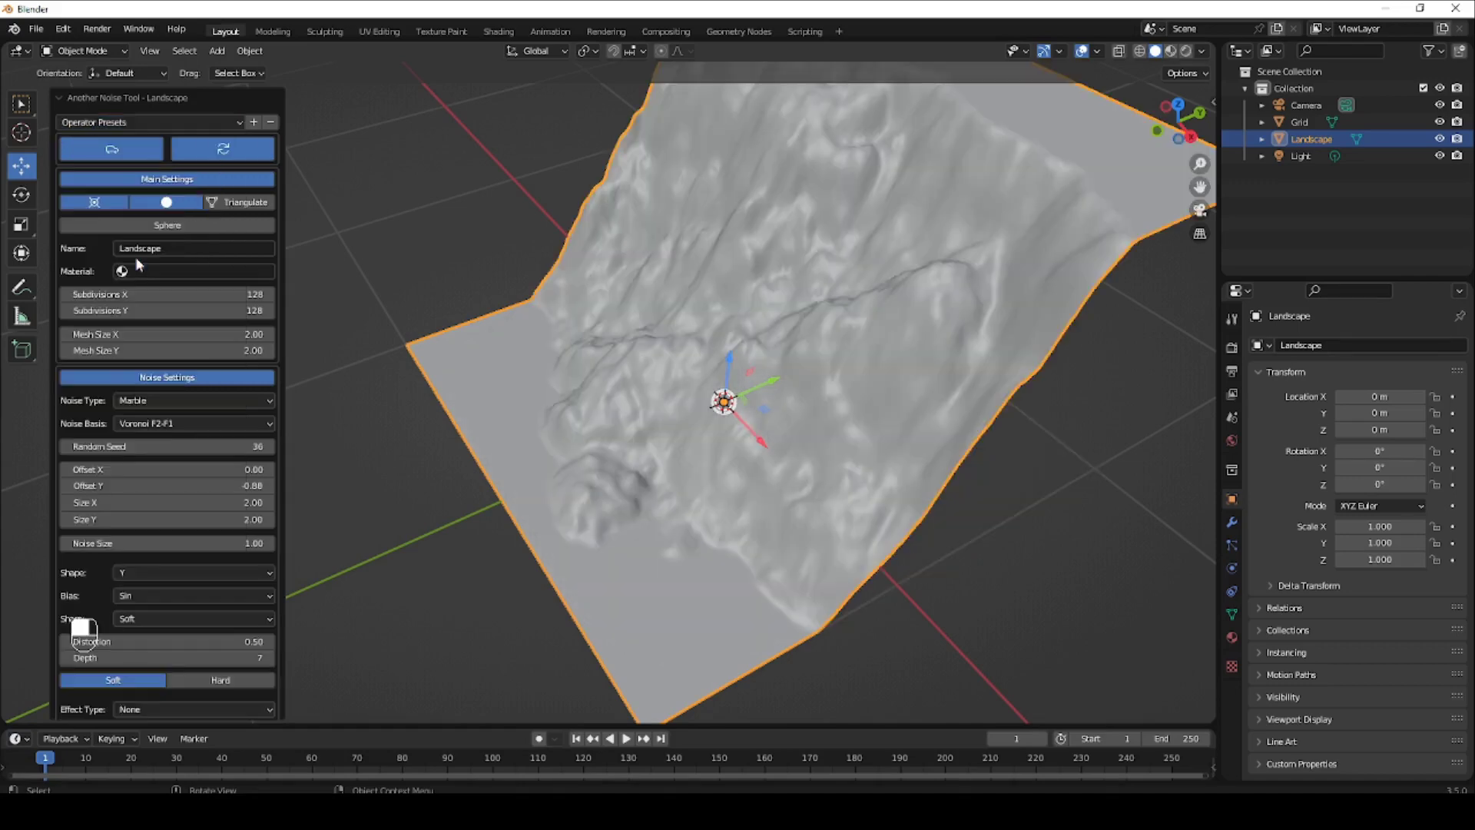
{"action": "left_click", "coordinate": [132, 122]}
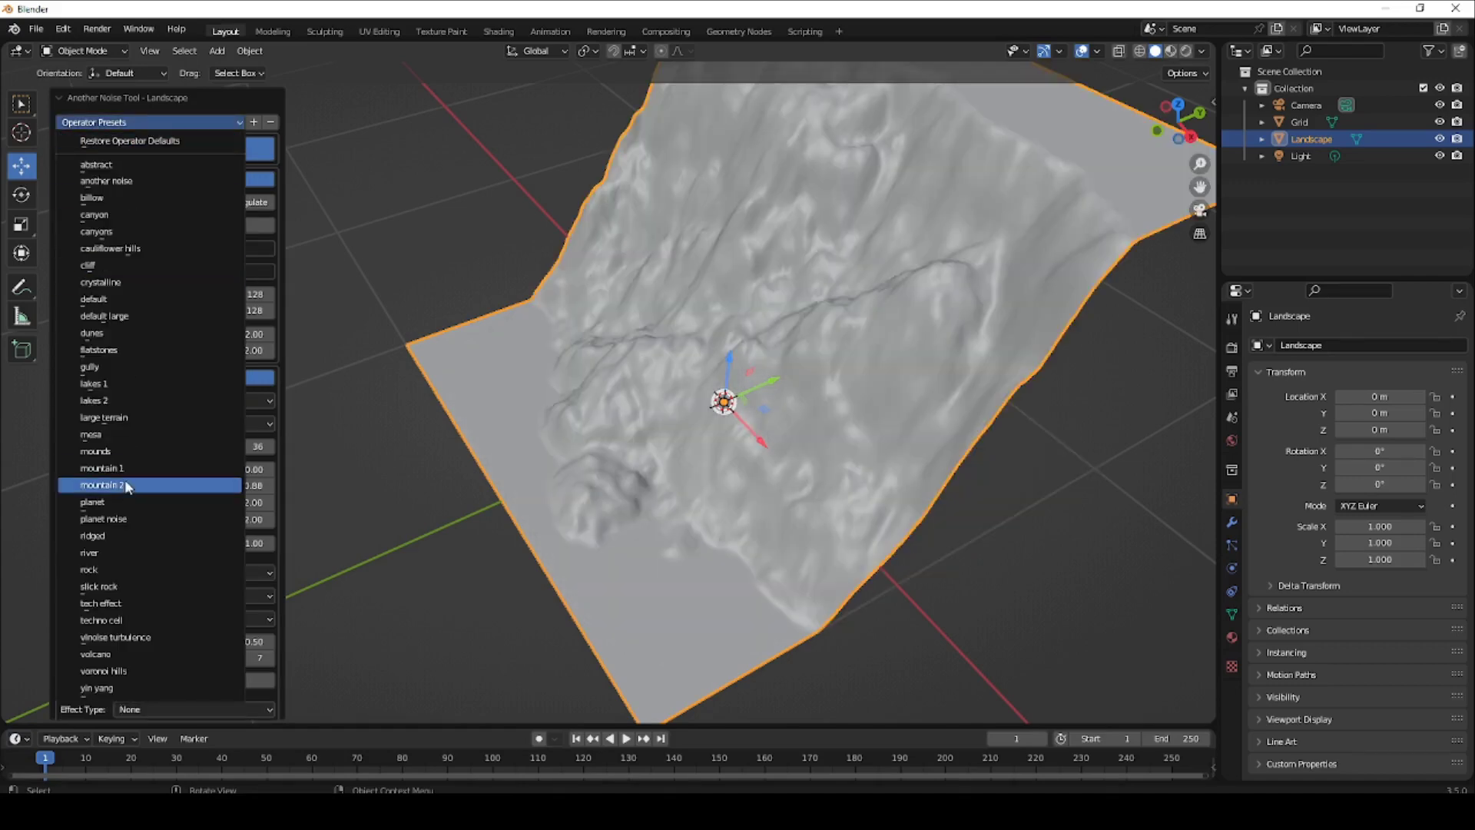
{"action": "left_click", "coordinate": [125, 432]}
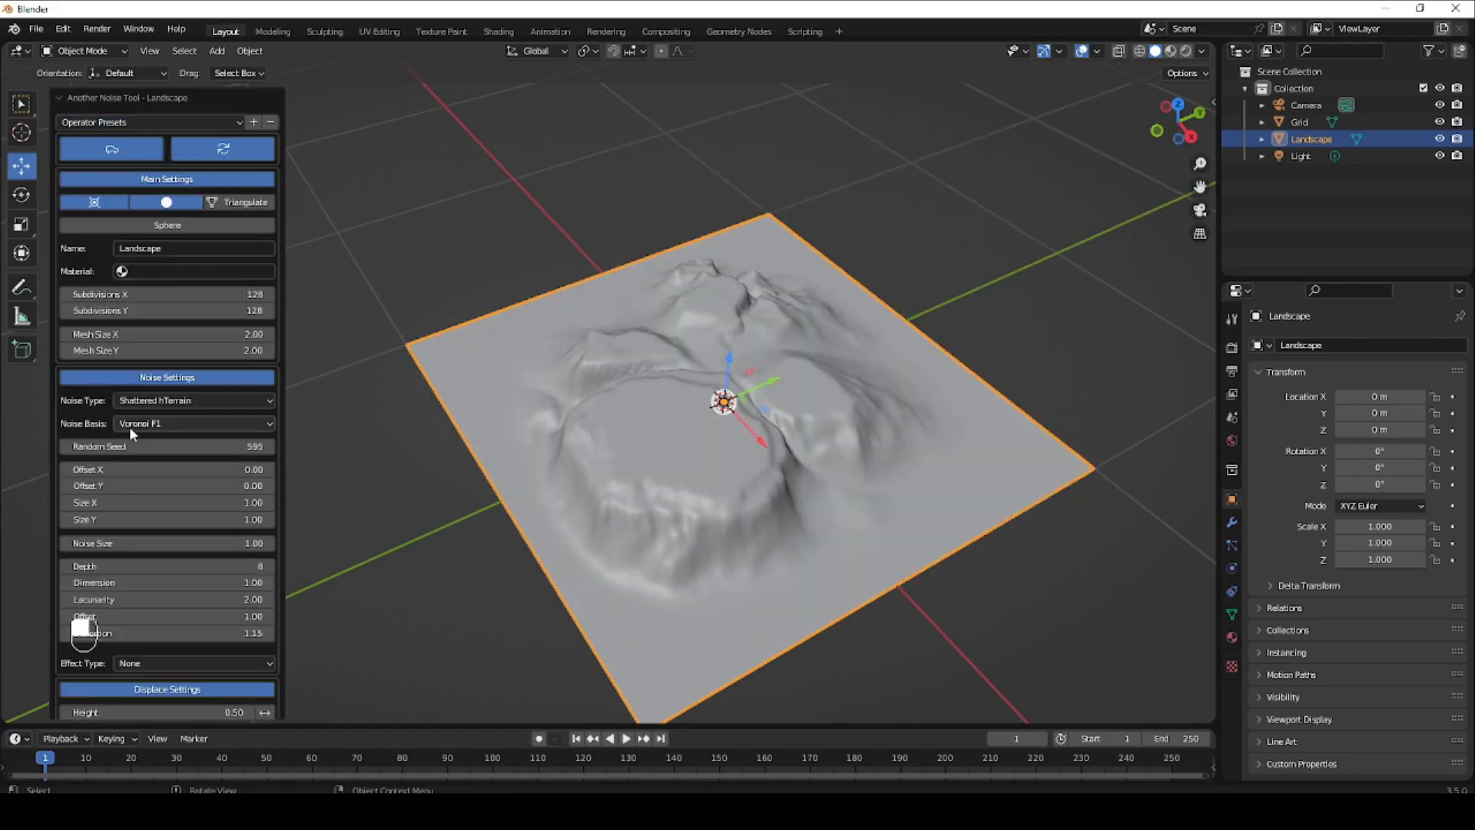
{"action": "left_click", "coordinate": [159, 123]}
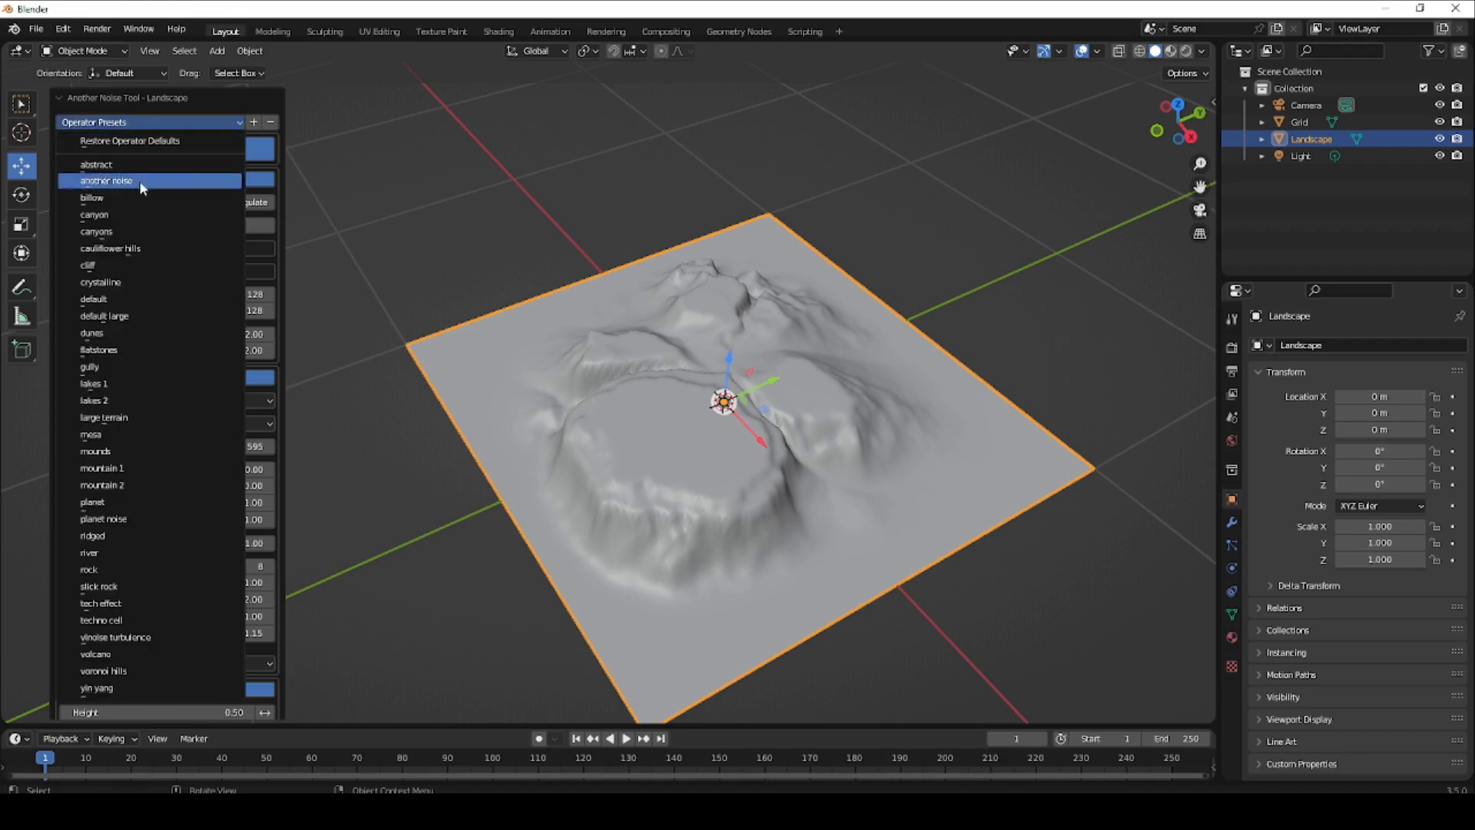
{"action": "left_click", "coordinate": [131, 299]}
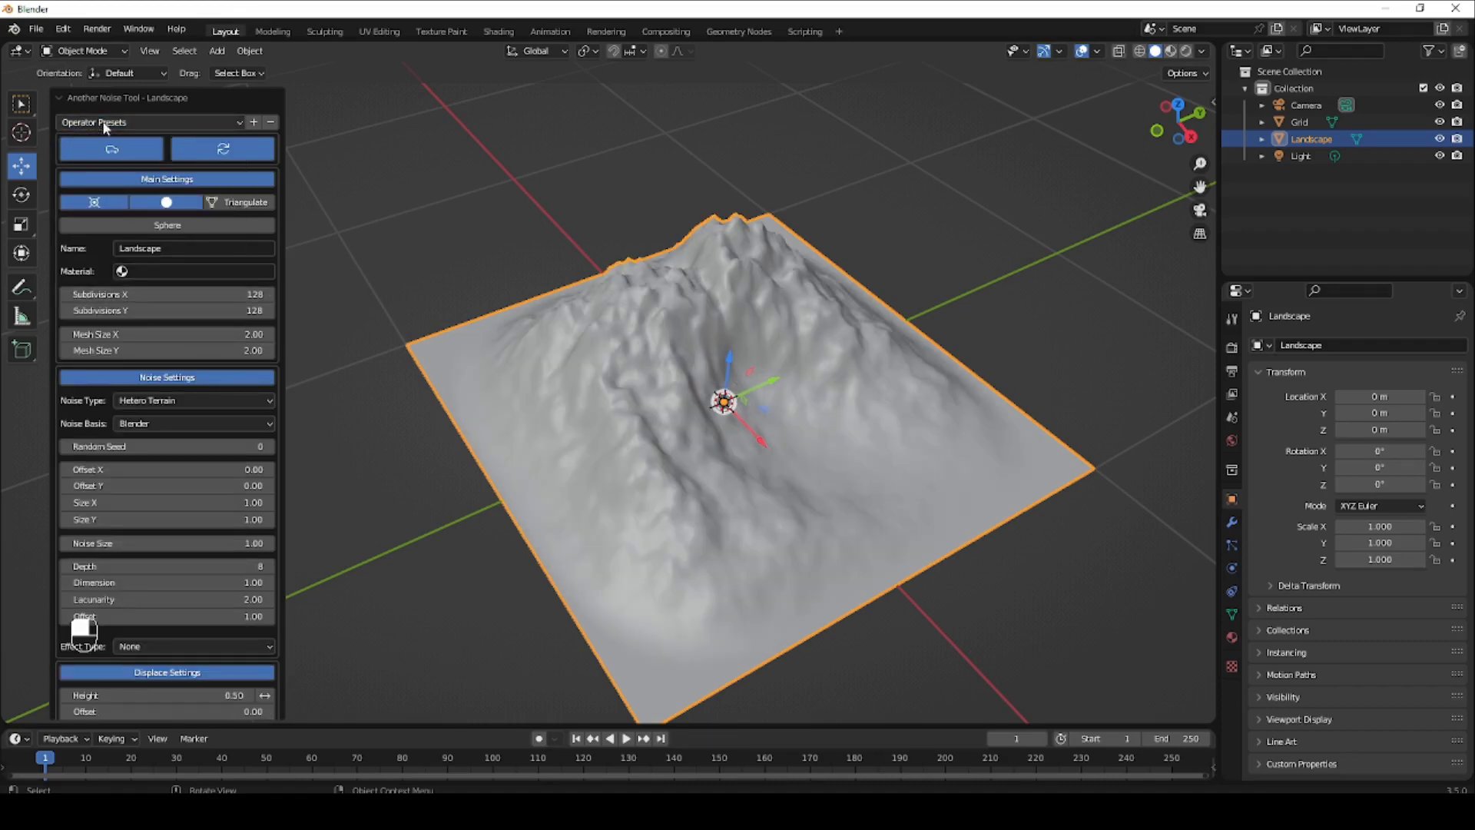
{"action": "left_click", "coordinate": [102, 95]}
Move the flat grid along the Y axis closer to the landscape, to about -2.93 m.
{"action": "middle_click_drag", "start_coordinate": [547, 247], "coordinate": [567, 350], "text": "ctrl"}
{"action": "middle_click_drag", "start_coordinate": [567, 351], "coordinate": [488, 331]}
{"action": "middle_click_drag", "start_coordinate": [488, 331], "coordinate": [639, 307], "text": "shift"}
{"action": "middle_click_drag", "start_coordinate": [639, 307], "coordinate": [588, 350], "text": "ctrl"}
{"action": "left_click", "coordinate": [414, 410]}
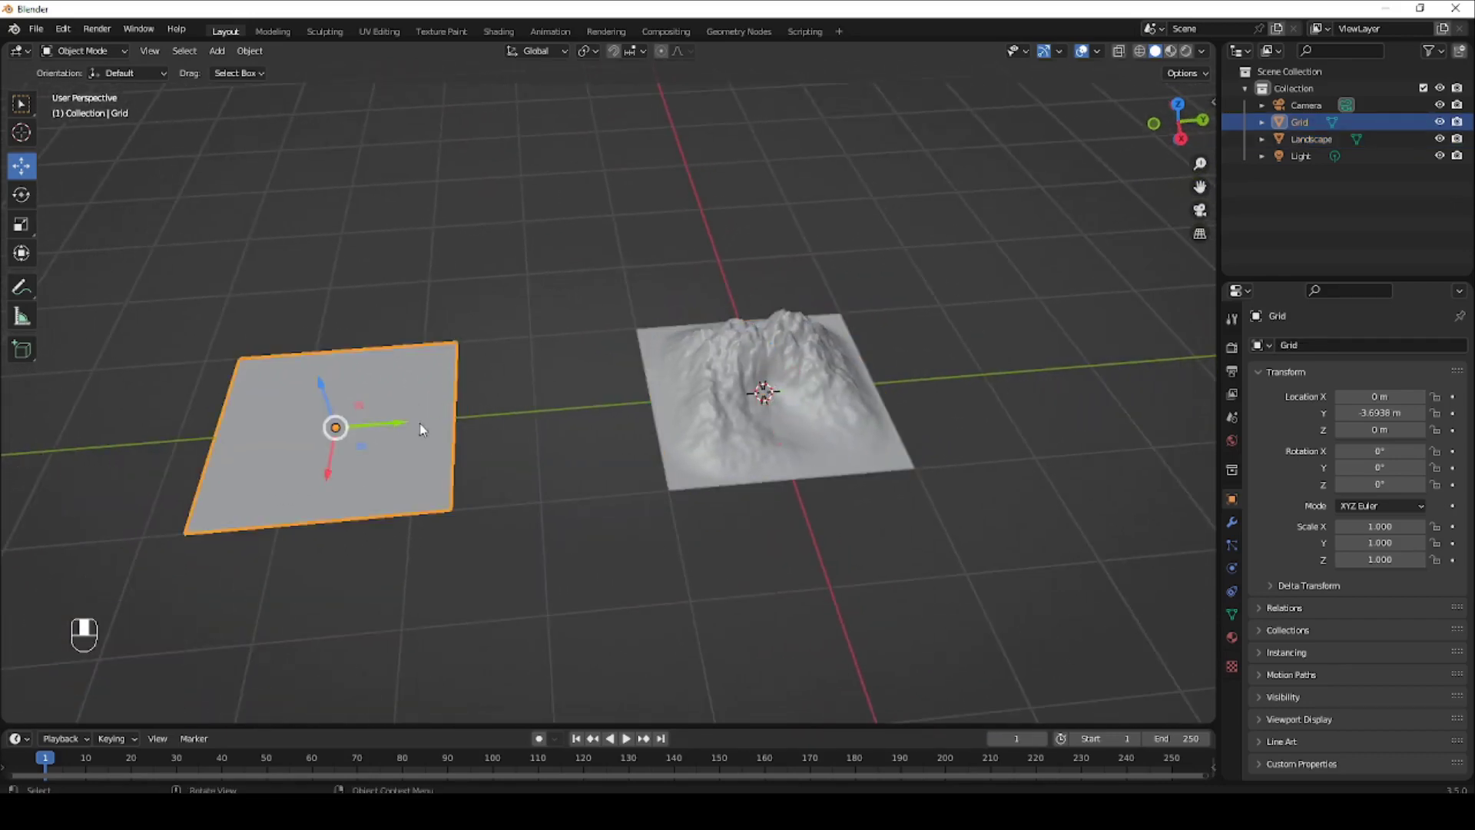
{"action": "left_click_drag", "start_coordinate": [419, 422], "coordinate": [483, 411]}
{"action": "middle_click_drag", "start_coordinate": [484, 411], "coordinate": [638, 353], "text": "ctrl"}
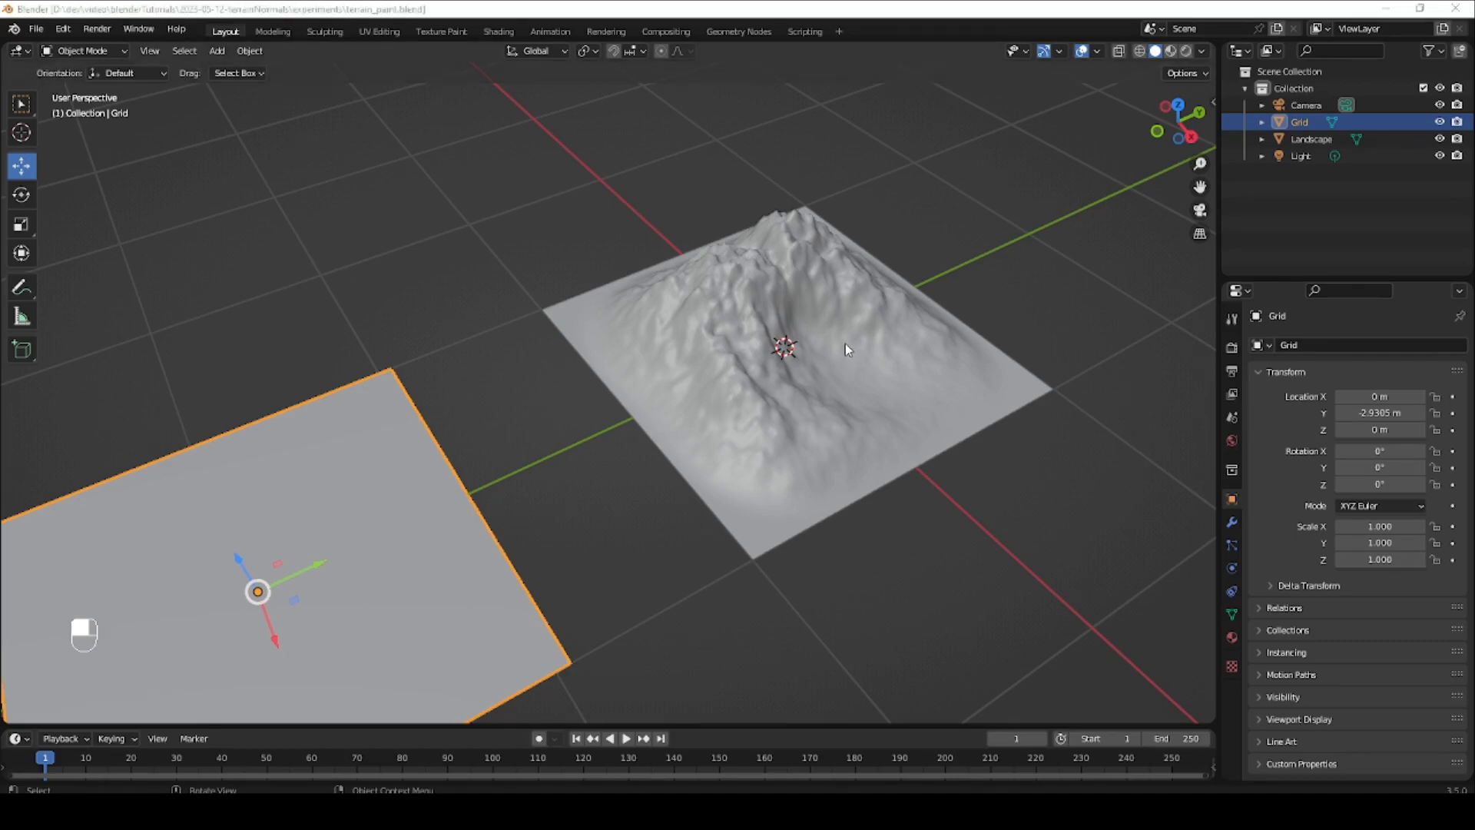
UV-map the landscape from the top view with Project from View (Bounds) in the UV Editing workspace.
{"action": "left_click", "coordinate": [848, 348]}
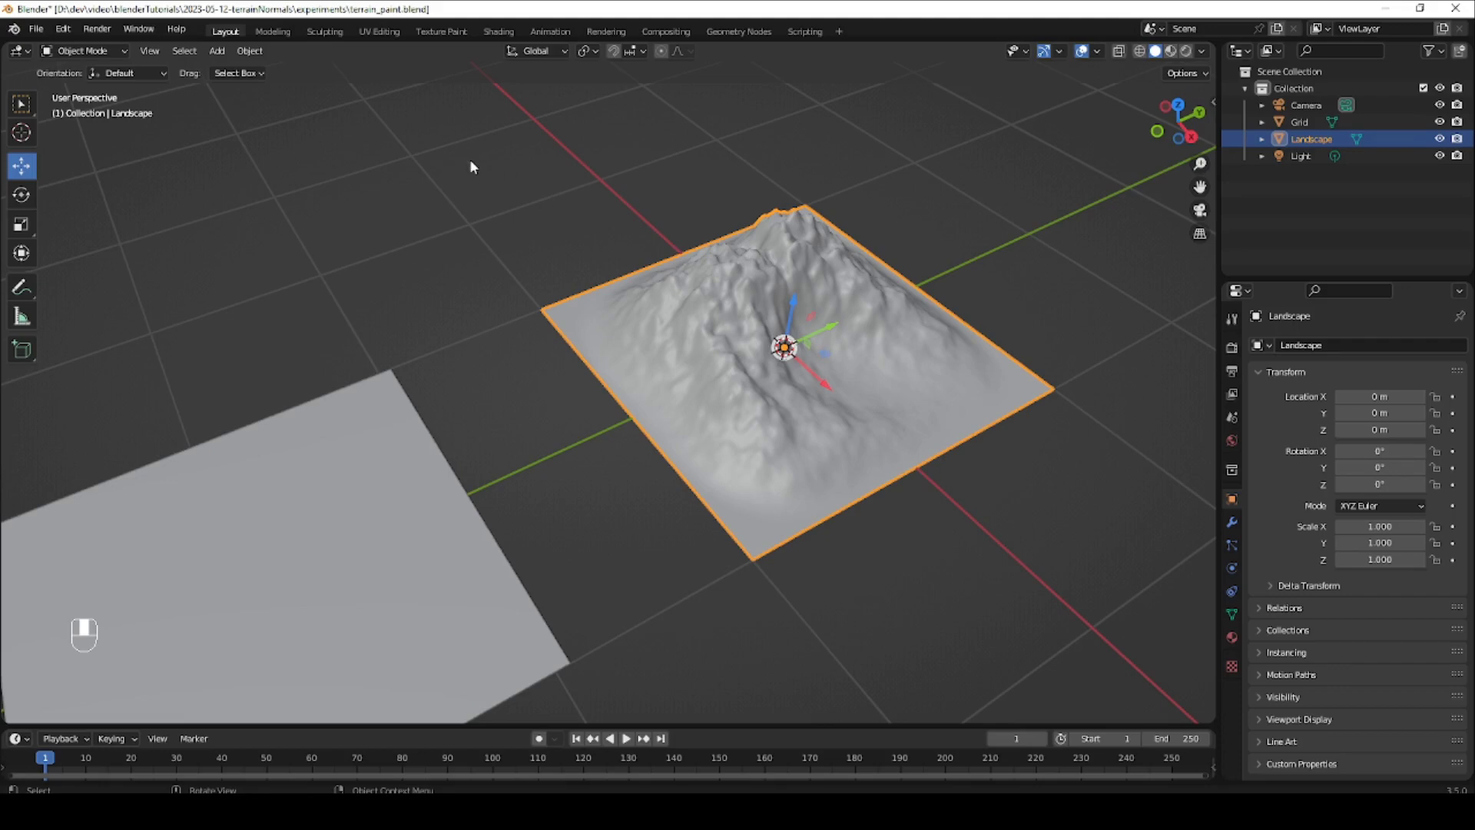
{"action": "left_click", "coordinate": [380, 31]}
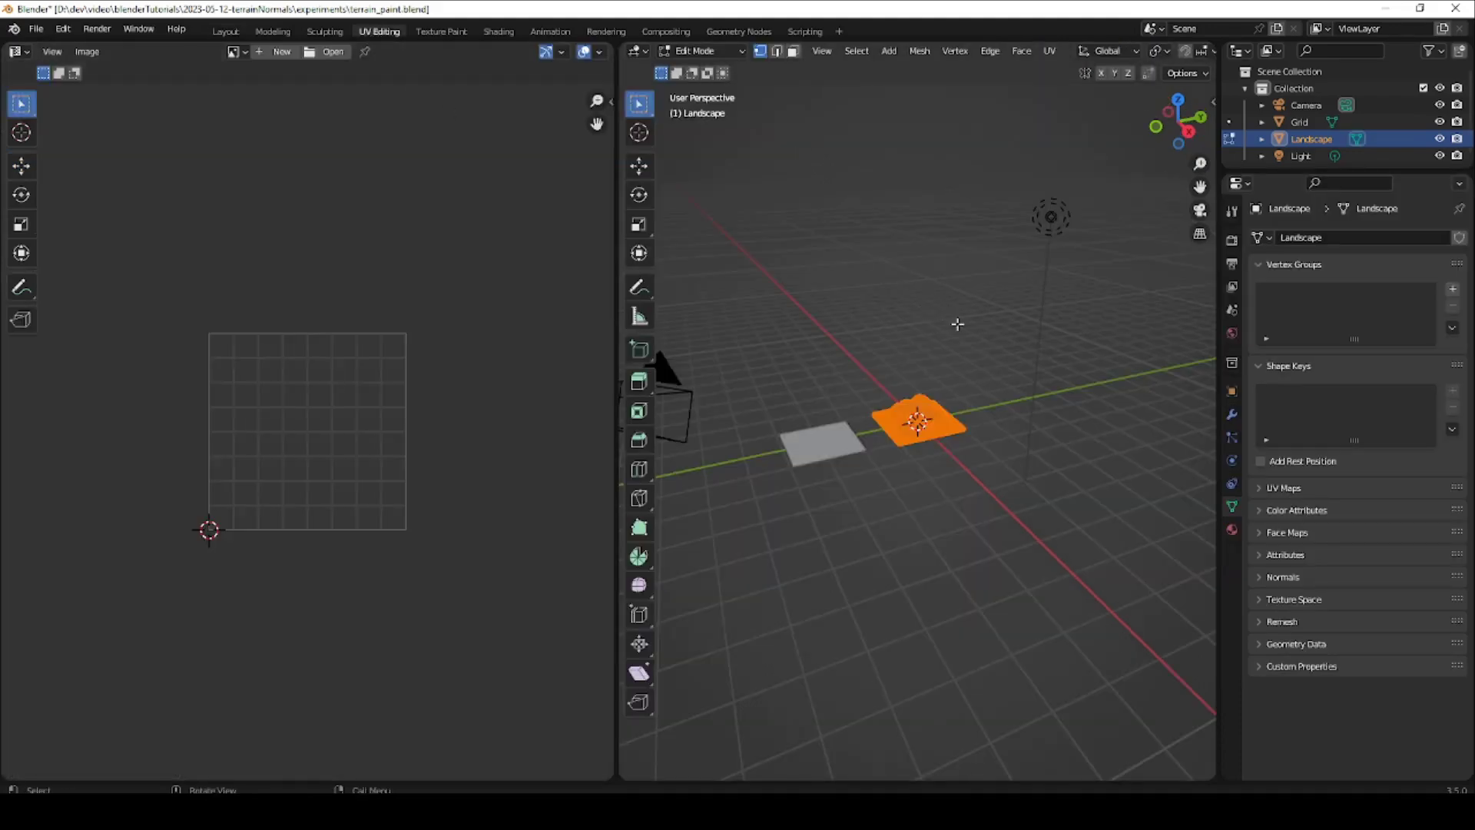
{"action": "key", "text": "KP_7"}
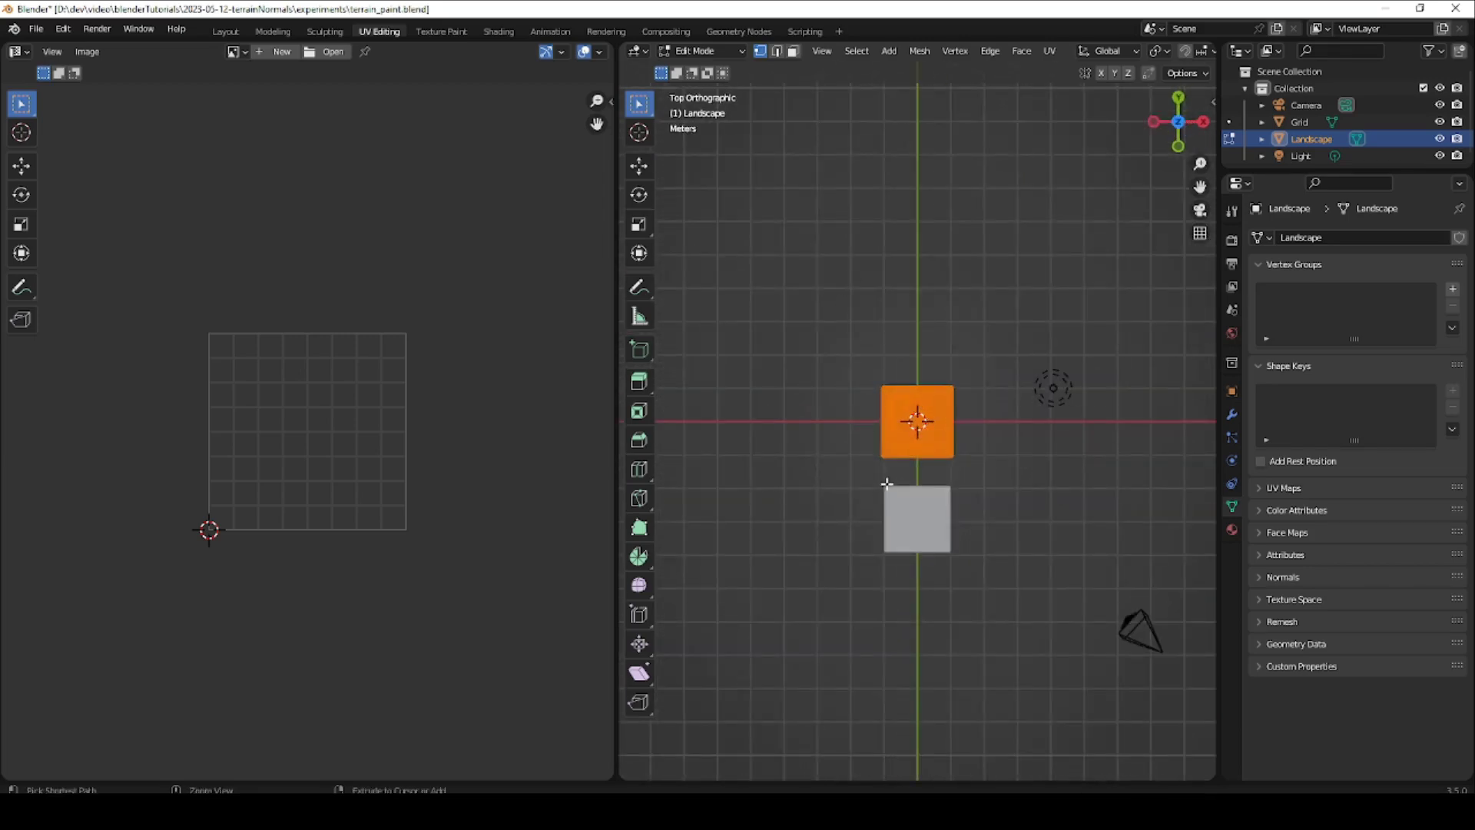
{"action": "middle_click_drag", "start_coordinate": [902, 419], "coordinate": [884, 486], "text": "ctrl"}
{"action": "key", "text": "u"}
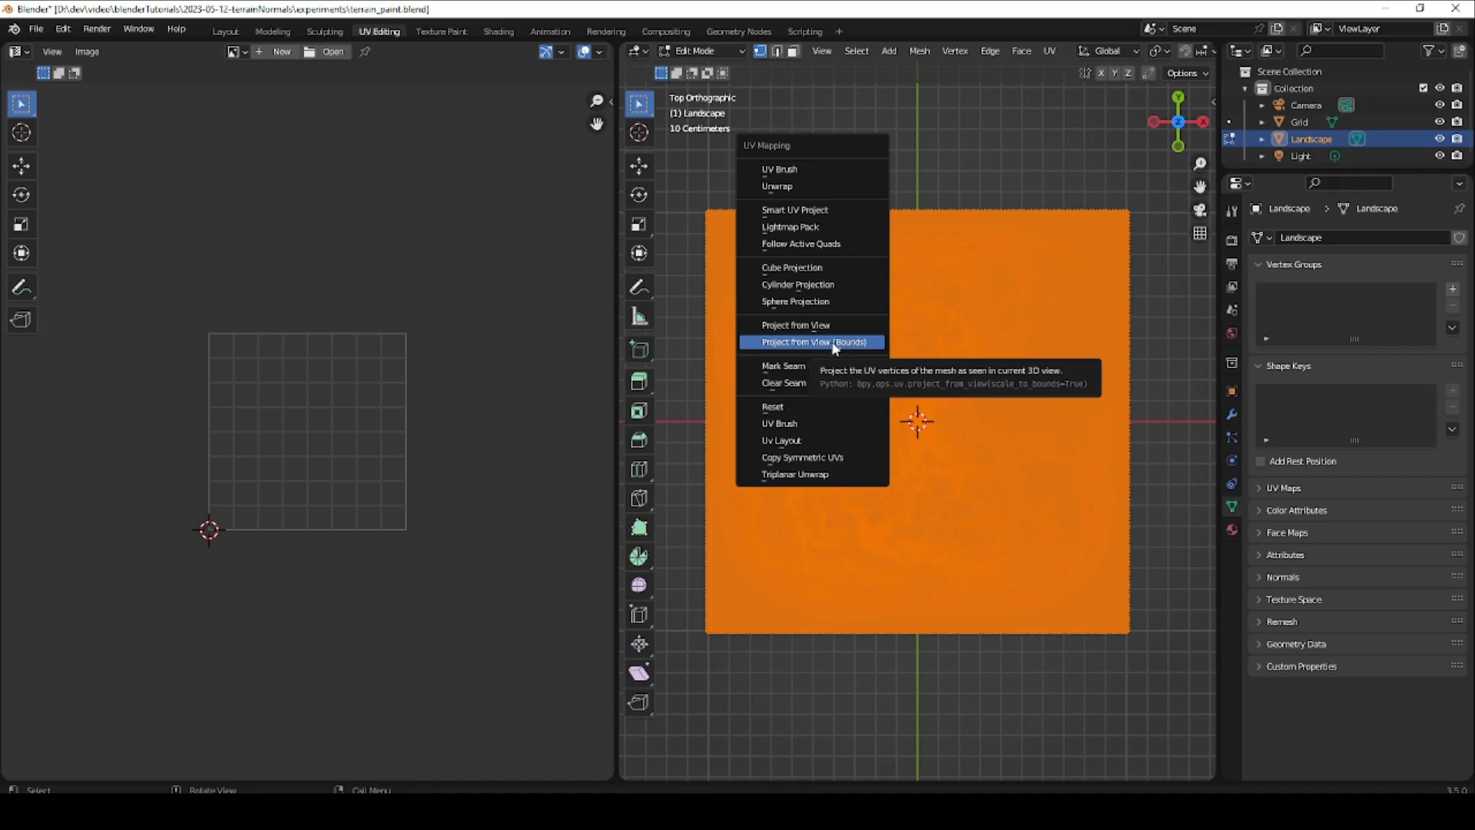
{"action": "left_click", "coordinate": [833, 342]}
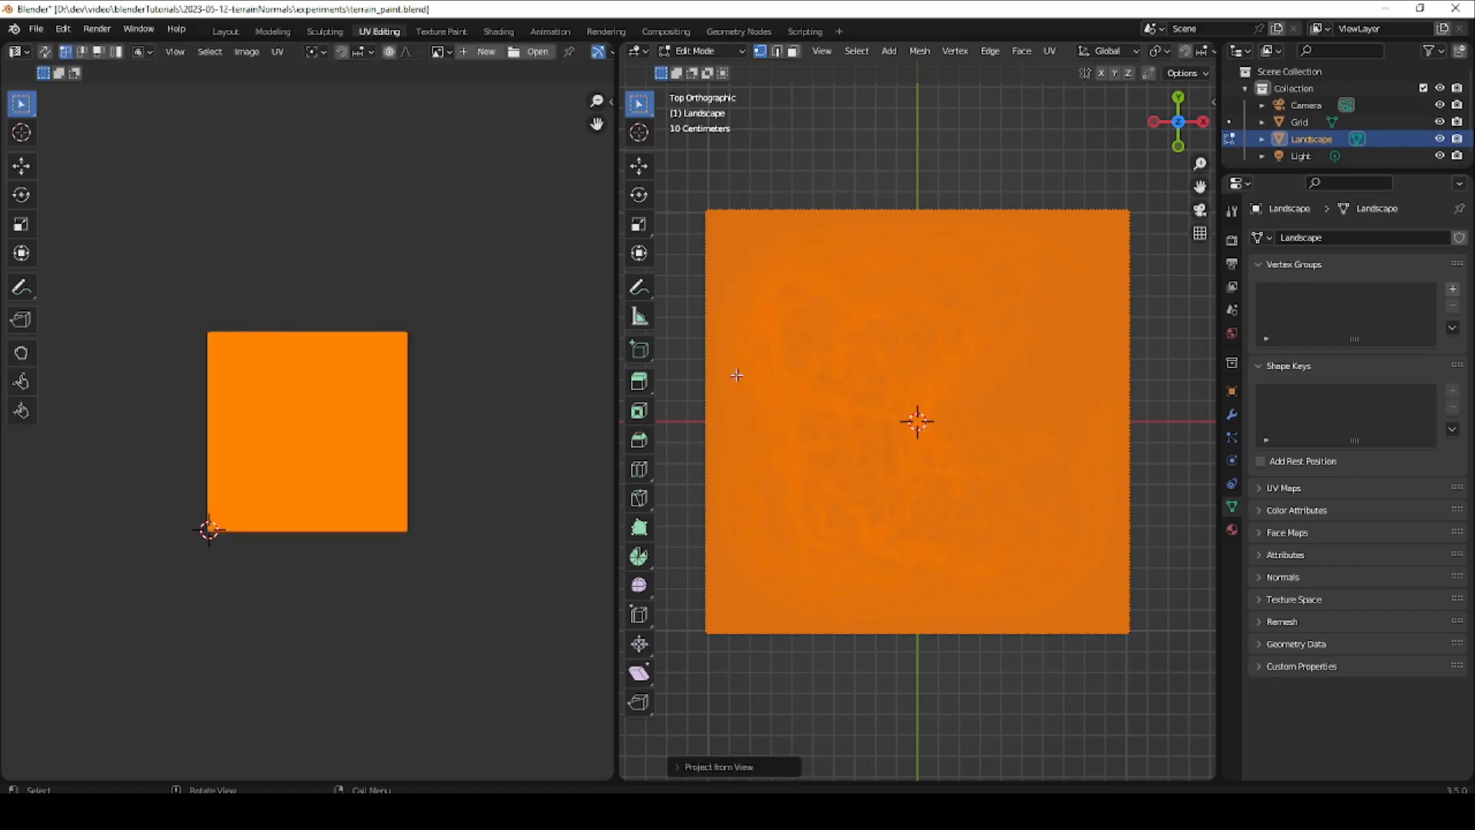
{"action": "middle_click_drag", "start_coordinate": [323, 526], "coordinate": [372, 301], "text": "ctrl"}
{"action": "mouse_move", "coordinate": [335, 565]}
{"action": "middle_mouse_down", "text": "ctrl"}
{"action": "mouse_move", "coordinate": [364, 417]}
{"action": "mouse_move", "coordinate": [343, 557]}
{"action": "middle_mouse_up", "text": "ctrl"}
{"action": "mouse_move", "coordinate": [369, 403]}
{"action": "middle_mouse_down", "text": "ctrl"}
{"action": "mouse_move", "coordinate": [372, 434]}
{"action": "mouse_move", "coordinate": [370, 381]}
{"action": "middle_mouse_up", "text": "ctrl"}
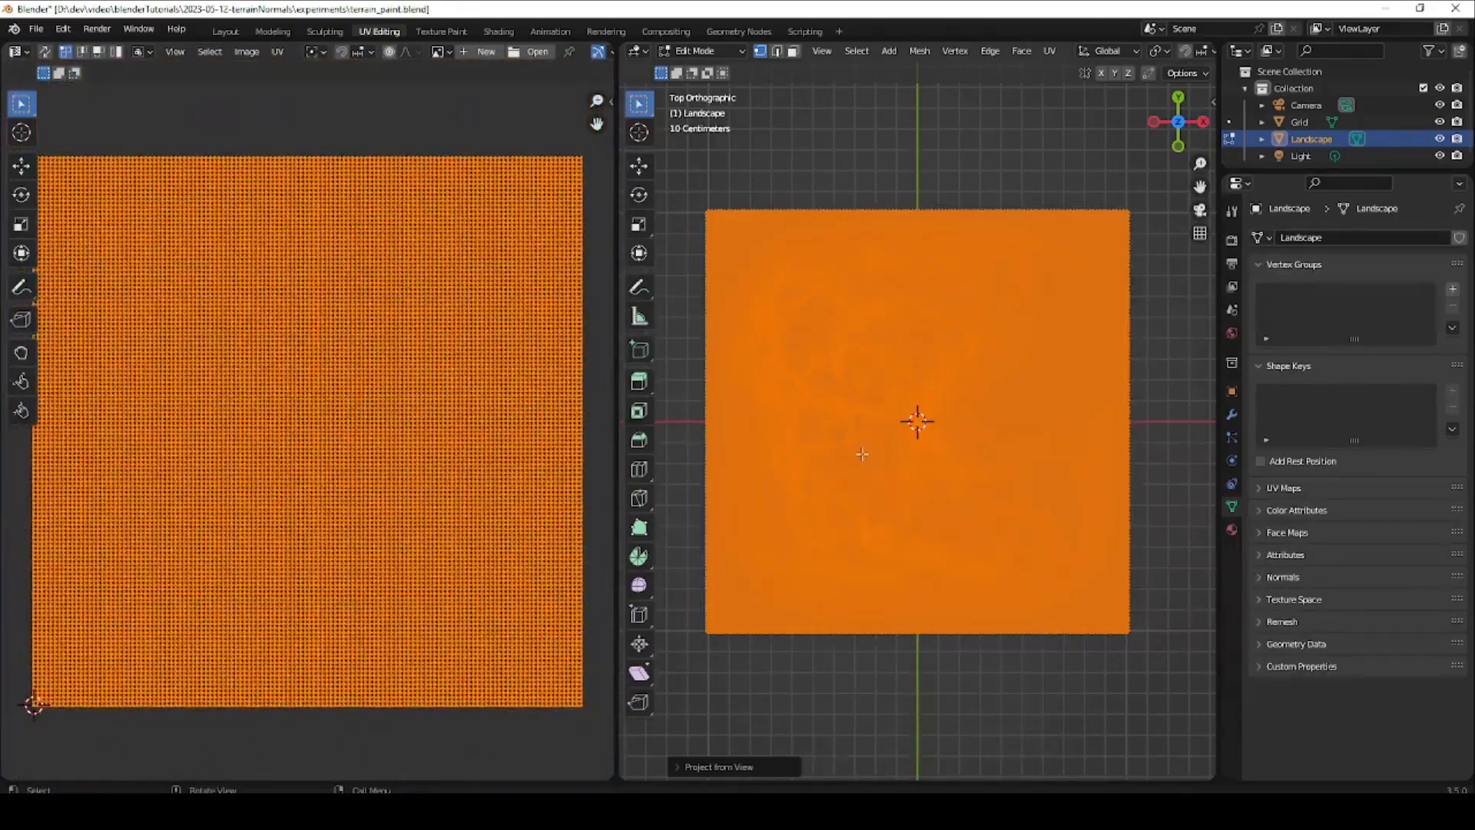
Return to the Layout workspace, enlarge the timeline area below the viewport and change it to the Shader Editor.
{"action": "left_click", "coordinate": [224, 30]}
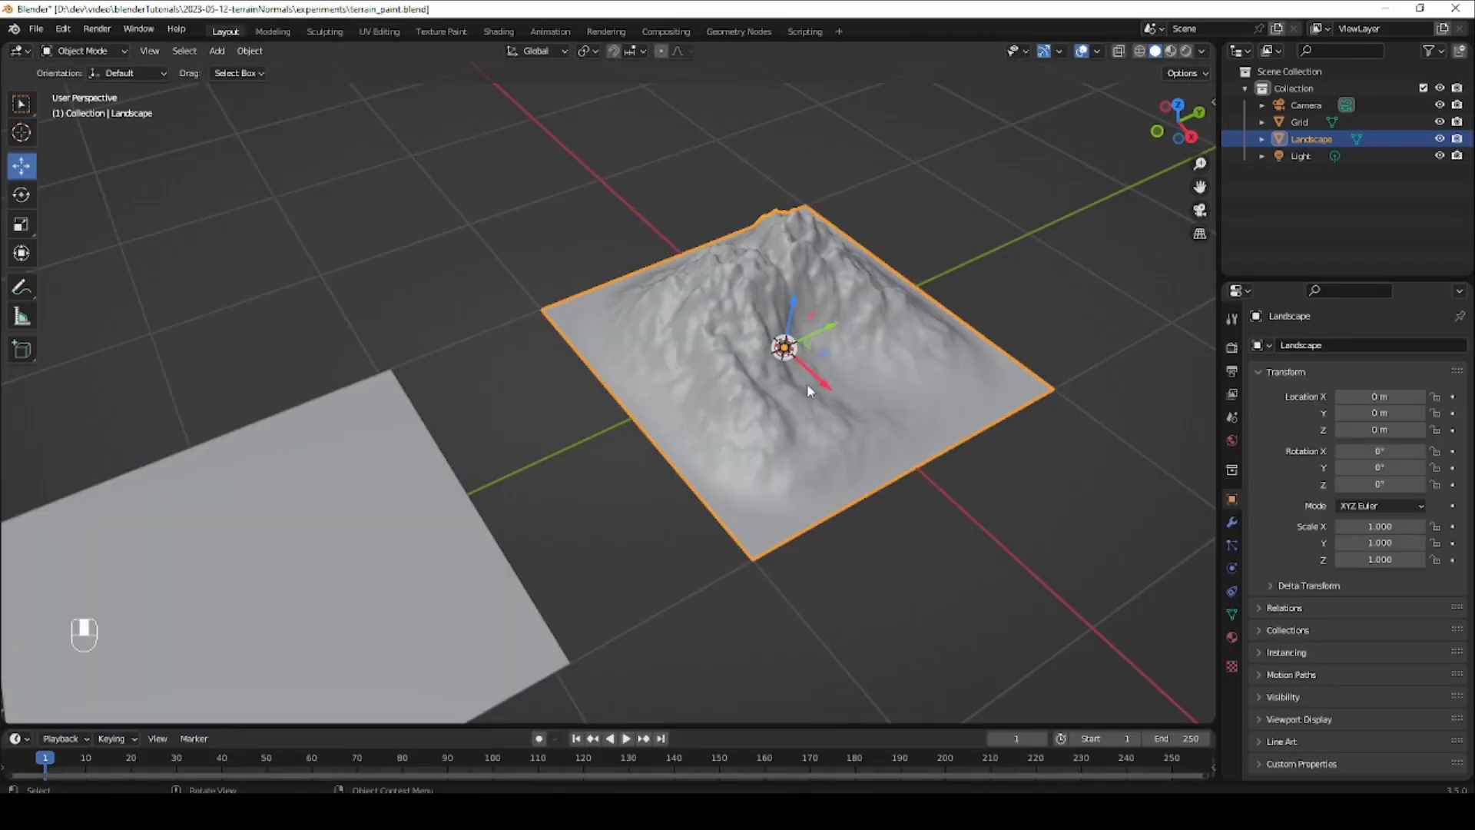
{"action": "middle_click_drag", "start_coordinate": [808, 390], "coordinate": [779, 370]}
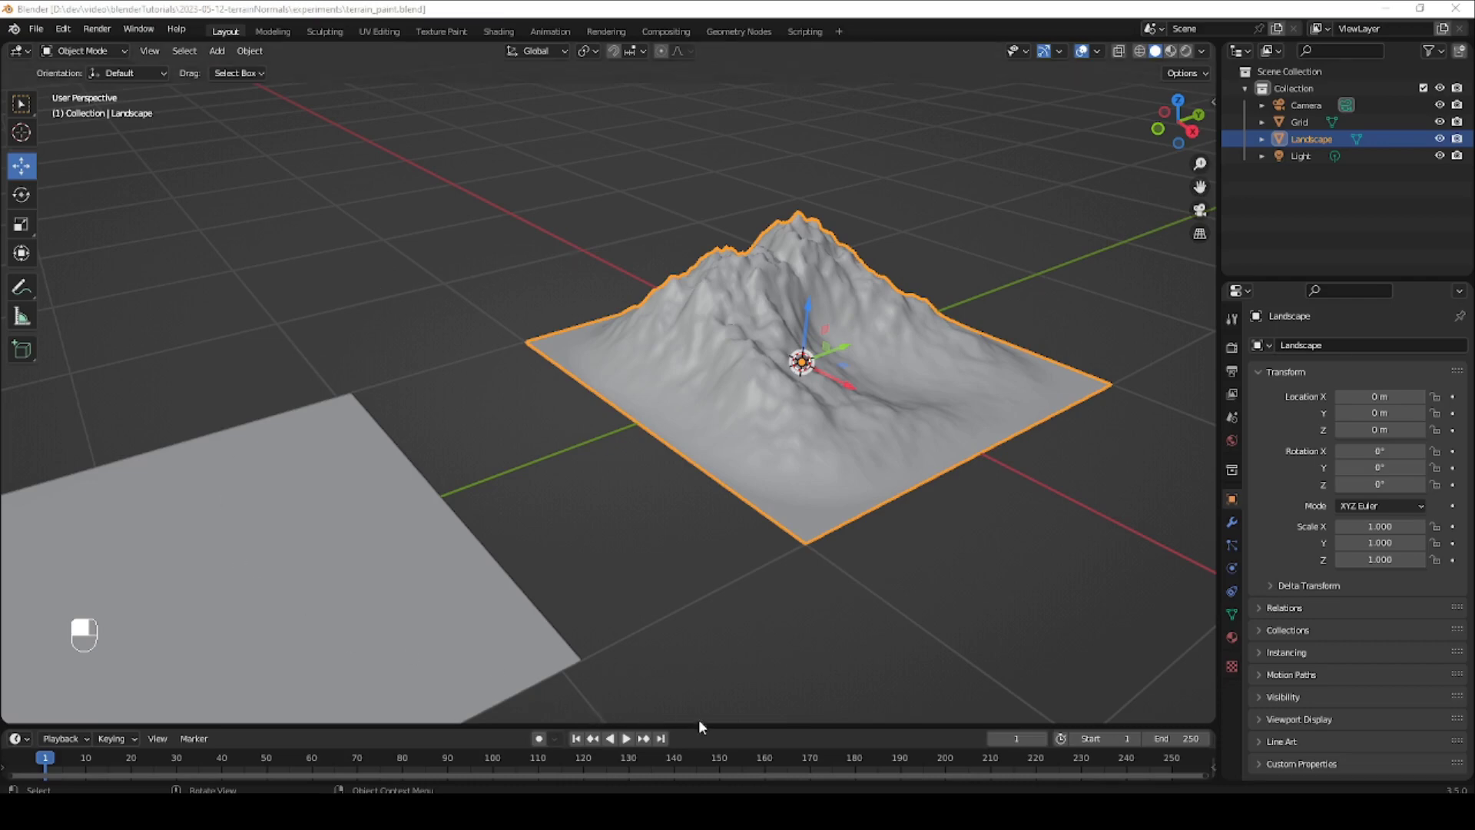
{"action": "left_click_drag", "start_coordinate": [702, 728], "coordinate": [698, 499]}
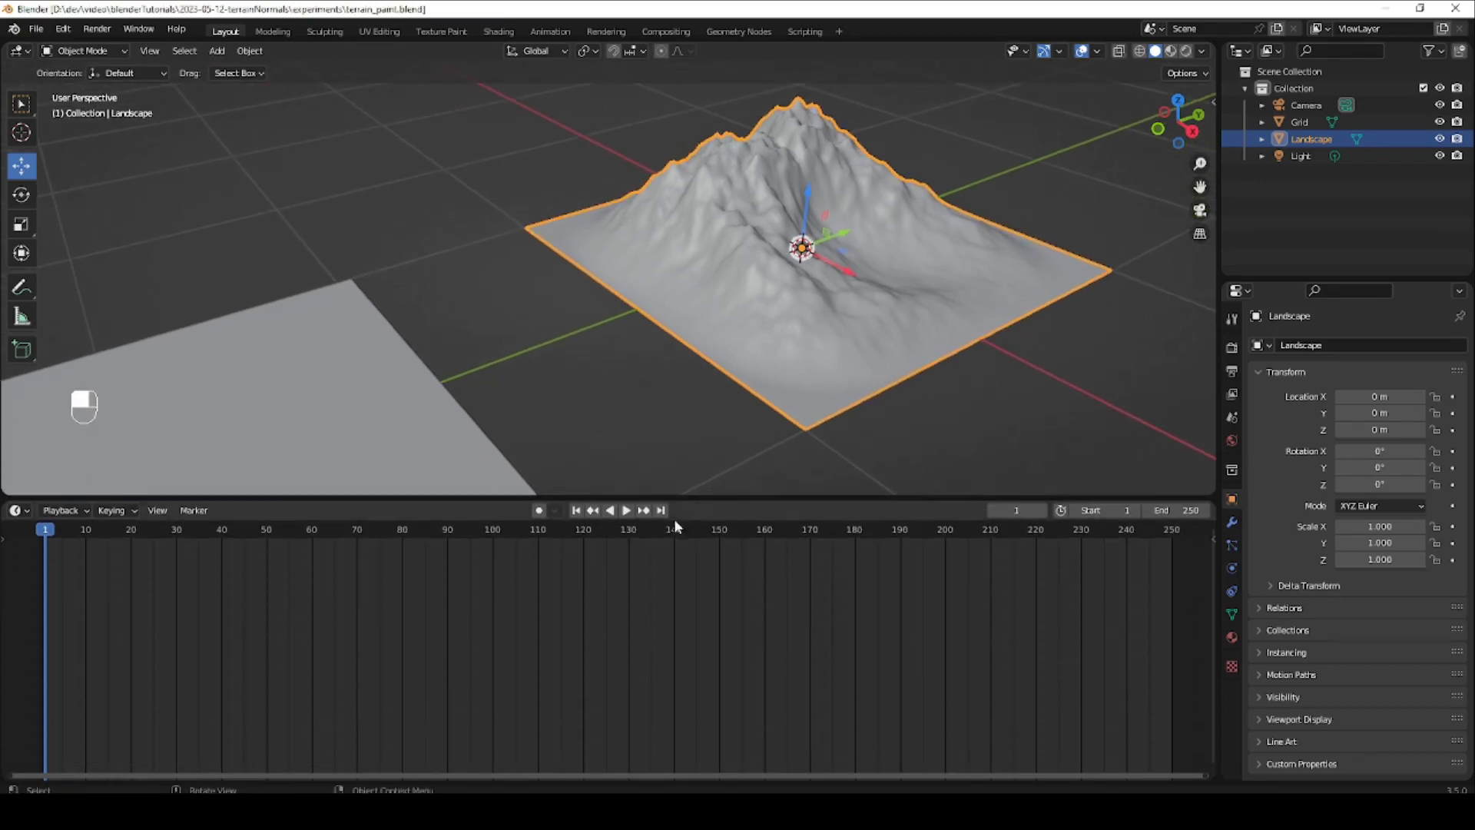
{"action": "left_click", "coordinate": [22, 512]}
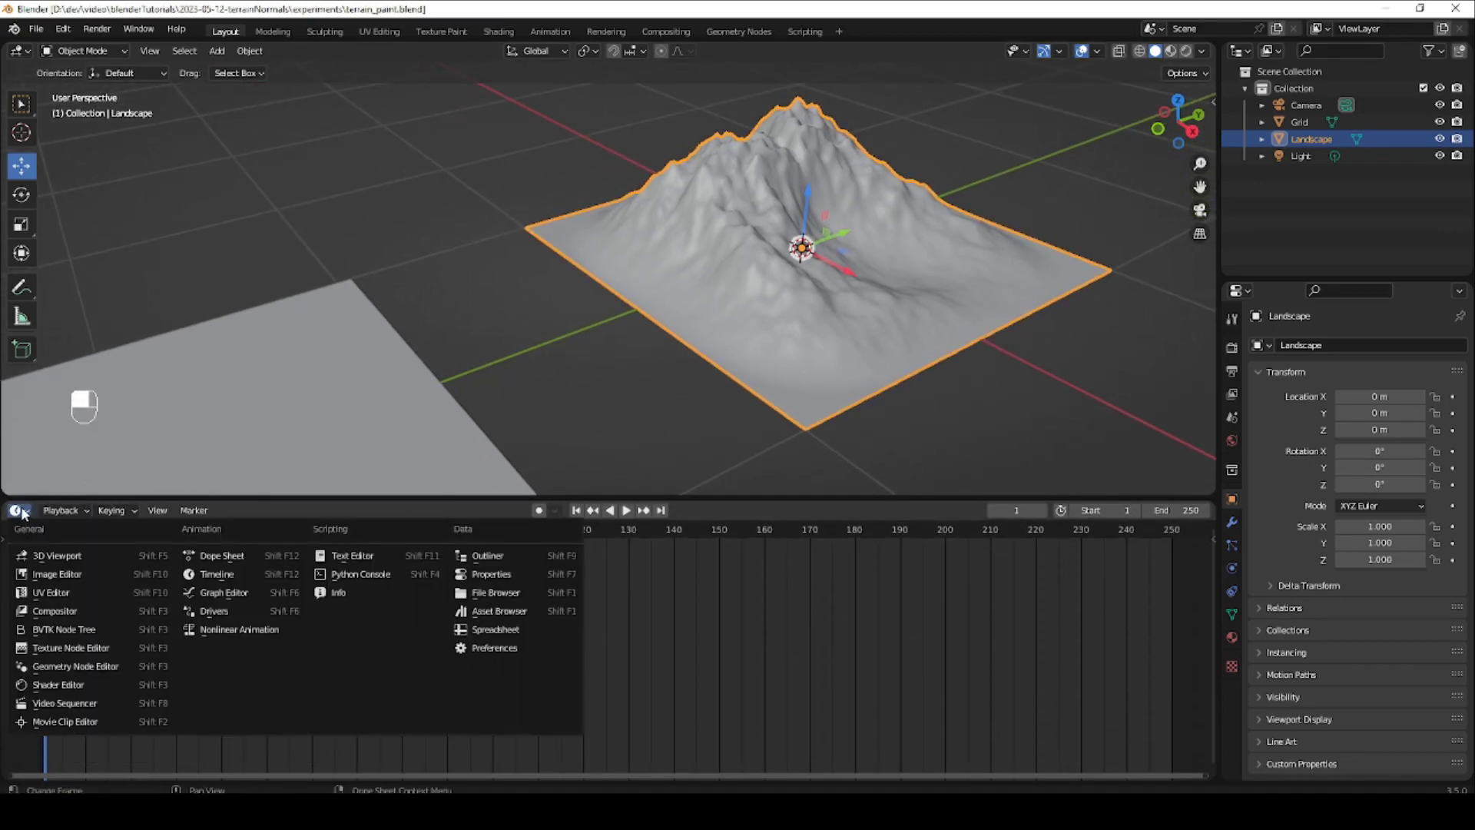
{"action": "left_click", "coordinate": [86, 681]}
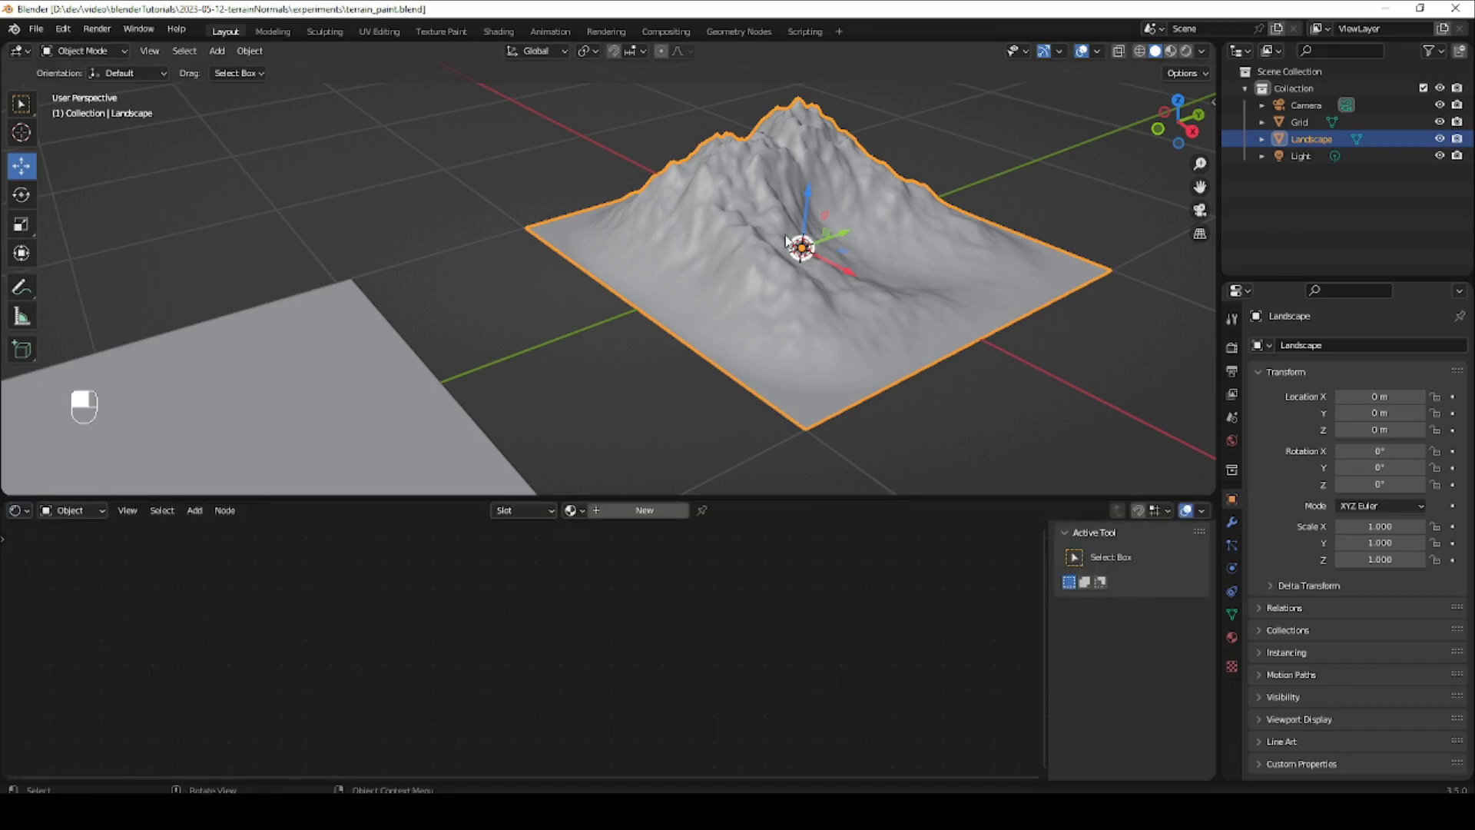
Create a new material for the landscape and select its Principled BSDF node.
{"action": "left_click", "coordinate": [628, 507]}
{"action": "middle_click_drag", "start_coordinate": [495, 603], "coordinate": [660, 570], "text": "ctrl"}
{"action": "mouse_move", "coordinate": [589, 605]}
{"action": "middle_mouse_down", "text": "ctrl"}
{"action": "mouse_move", "coordinate": [604, 596]}
{"action": "mouse_move", "coordinate": [594, 566]}
{"action": "mouse_move", "coordinate": [584, 587]}
{"action": "middle_mouse_up", "text": "ctrl"}
{"action": "left_click", "coordinate": [584, 587]}
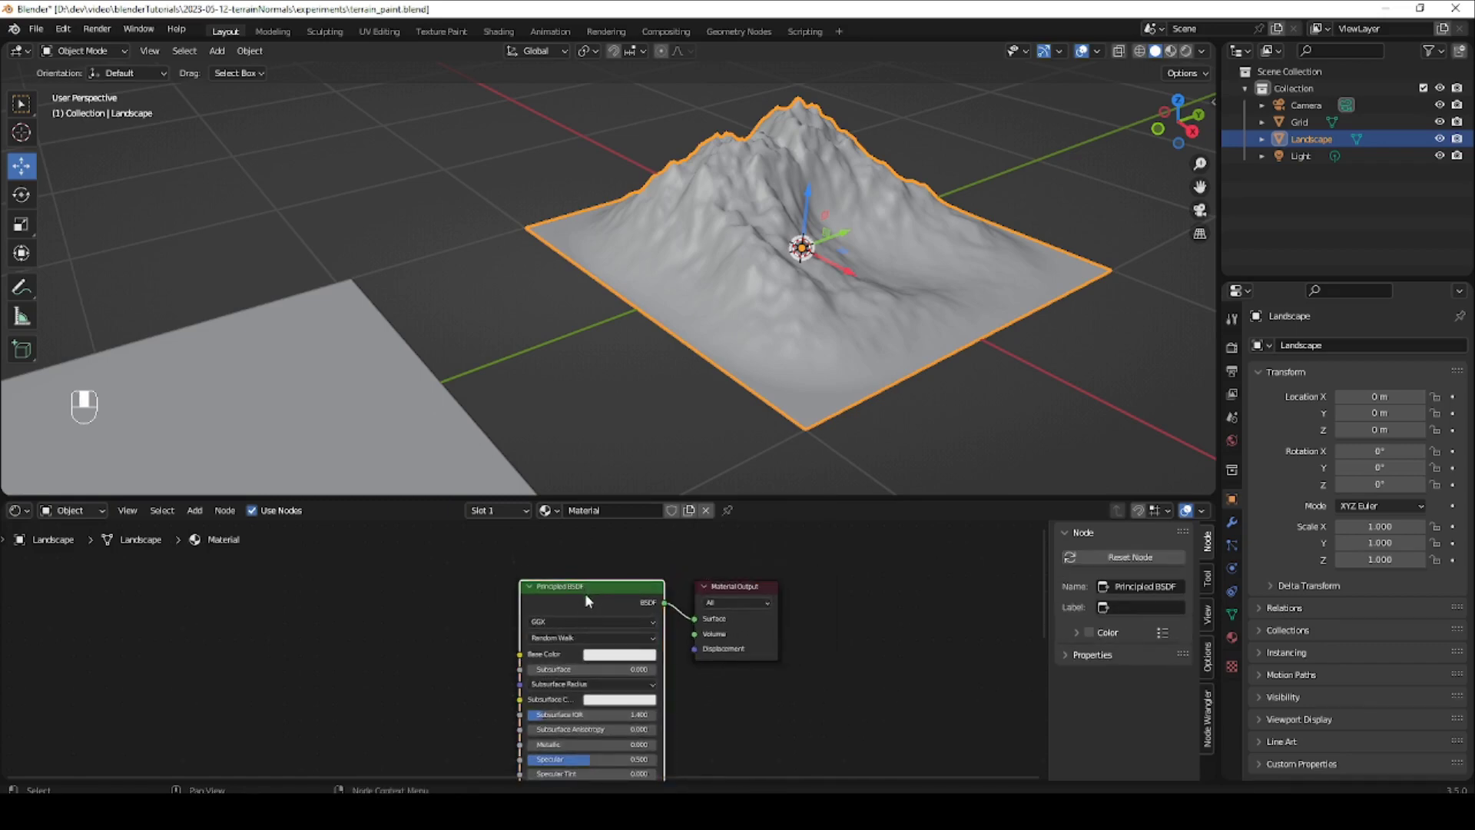
{"action": "middle_click_drag", "start_coordinate": [569, 674], "coordinate": [569, 634]}
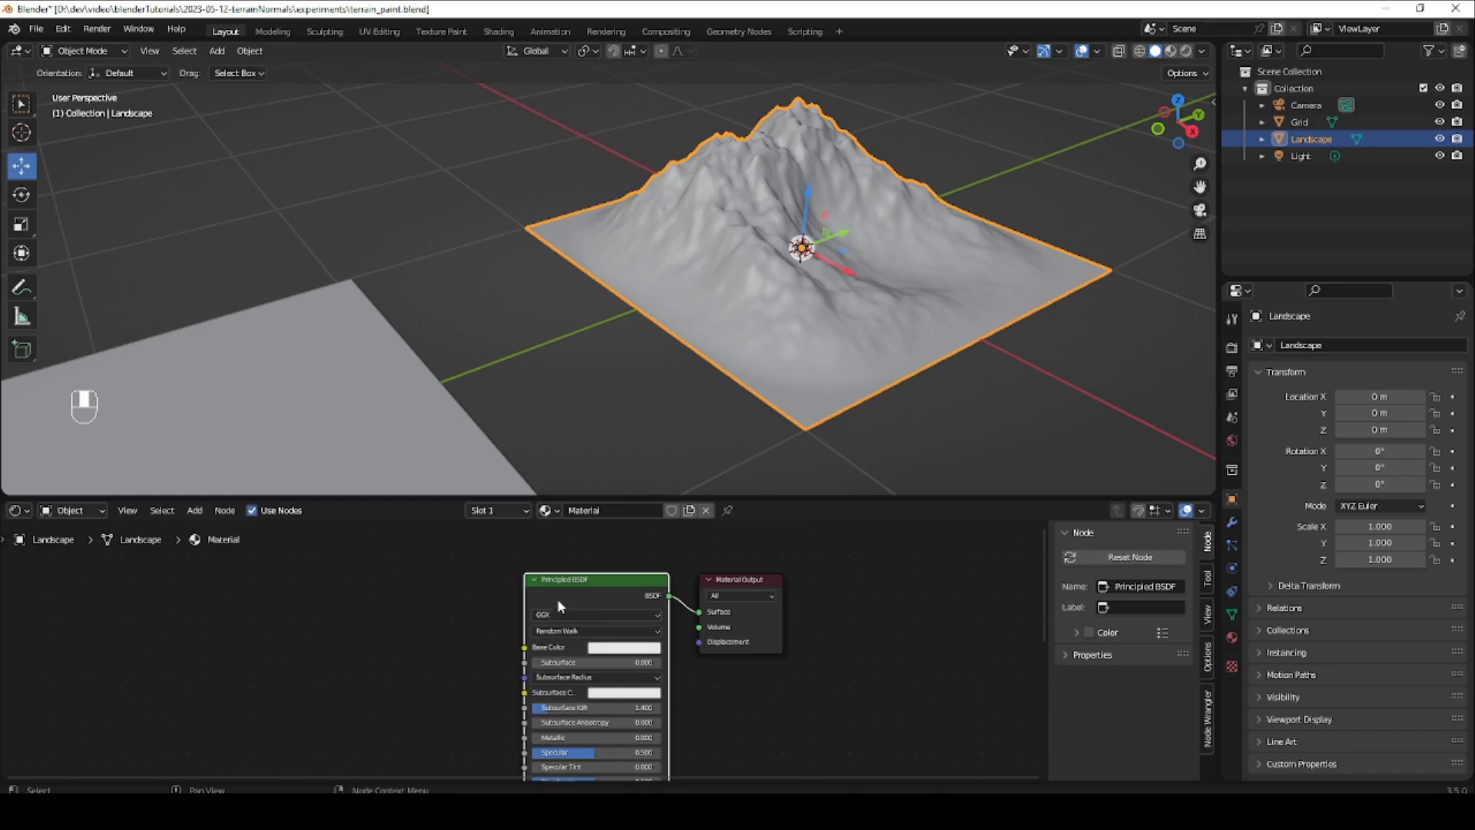
{"action": "middle_click_drag", "start_coordinate": [529, 589], "coordinate": [520, 603], "text": "ctrl"}
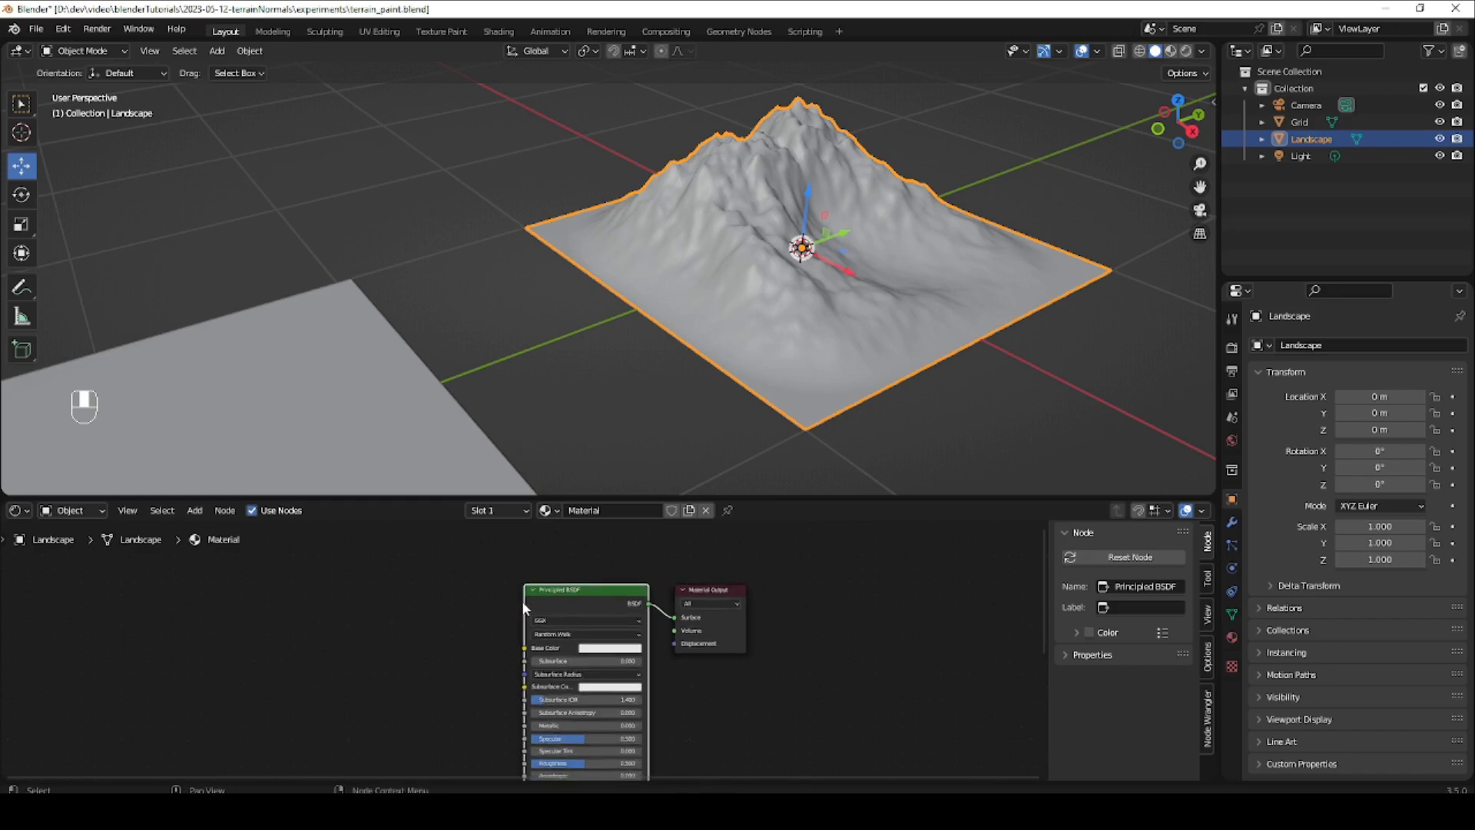
Start Node Wrangler's Principled Texture Setup and browse to the polyhaven.com textures folder.
{"action": "key", "text": "shift+ctrl"}
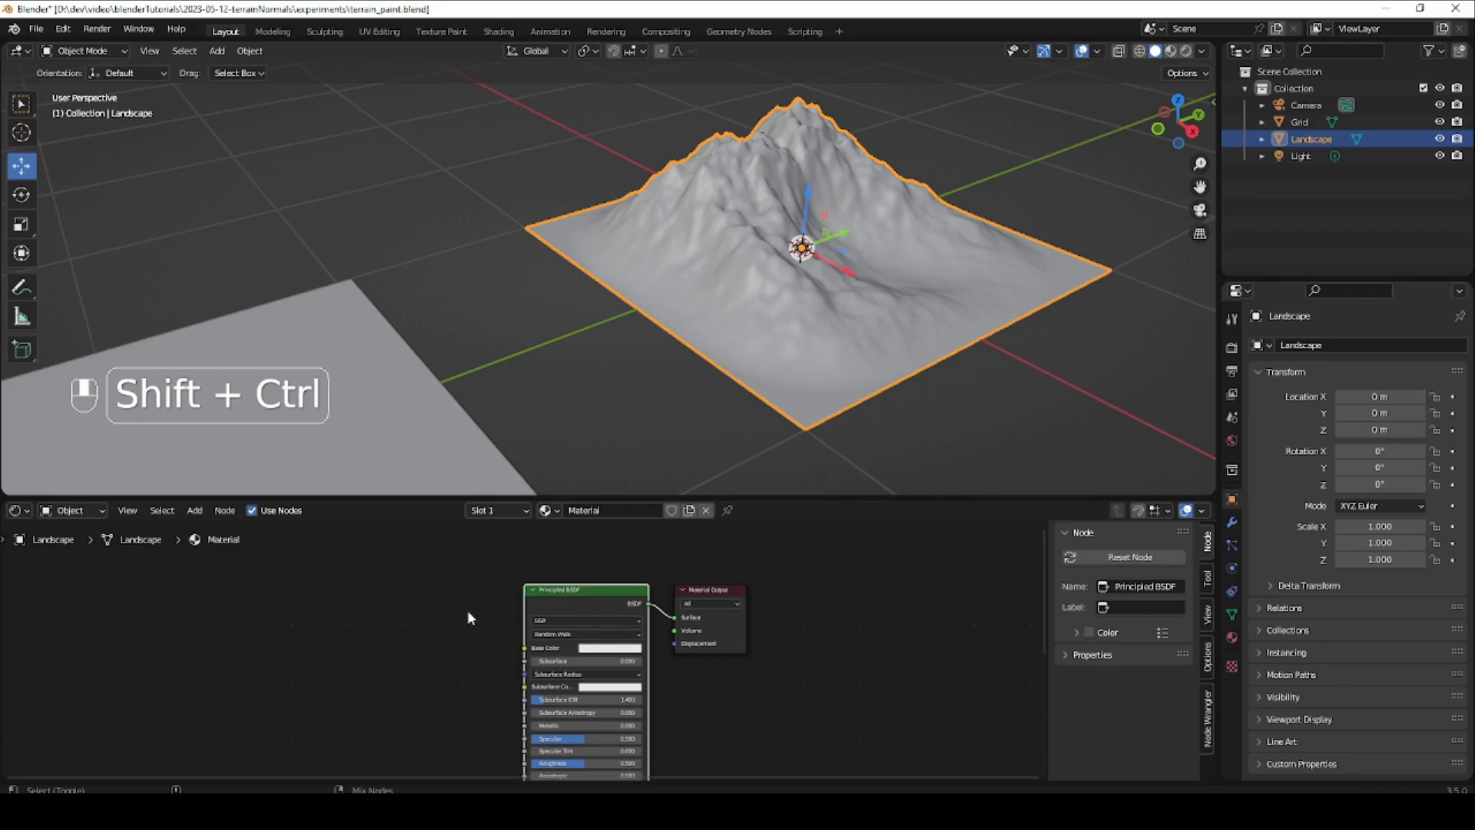
{"action": "key", "text": "ctrl+shift+t"}
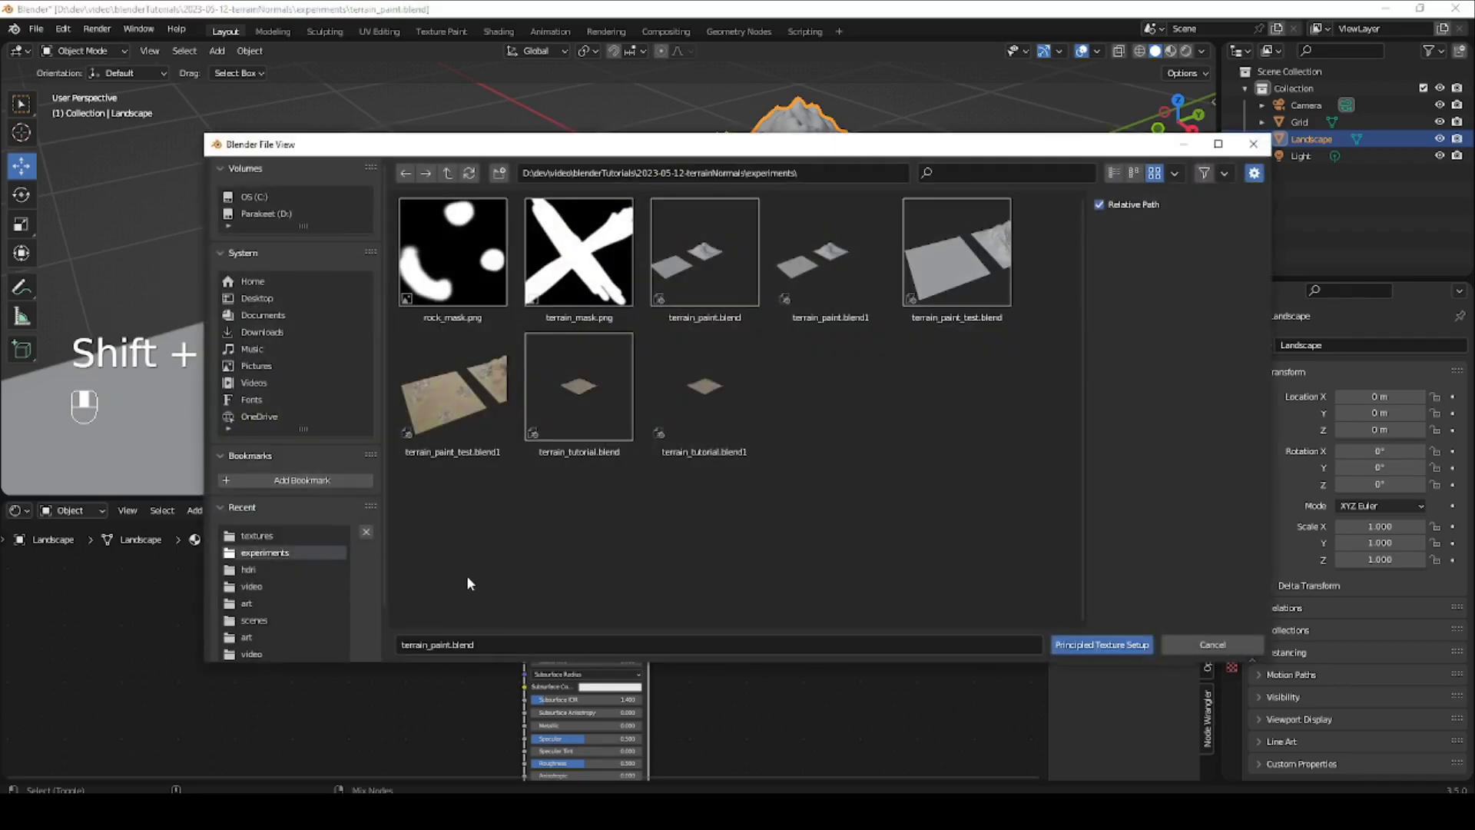
{"action": "left_click", "coordinate": [303, 533]}
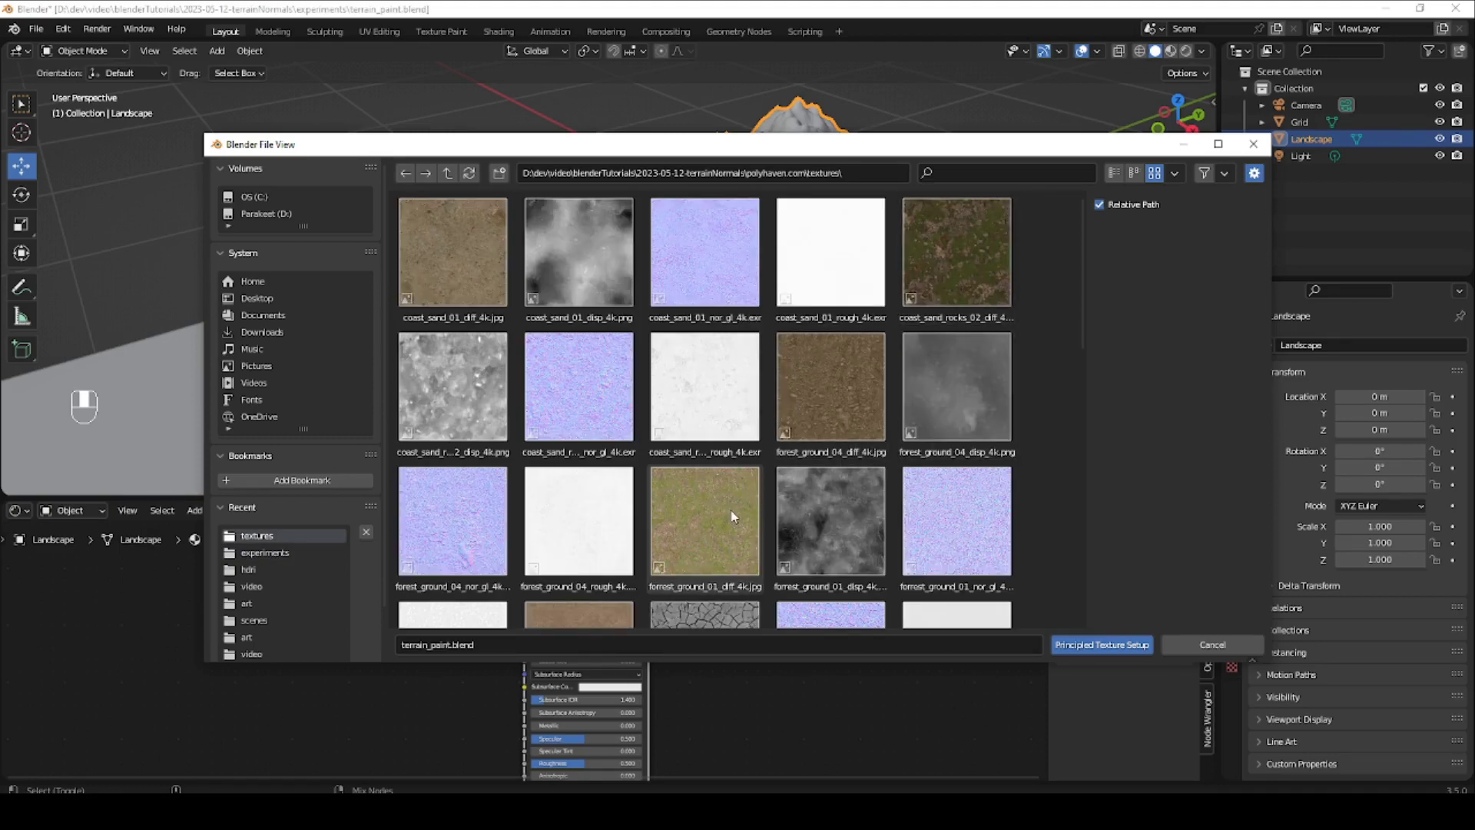
{"action": "scroll", "coordinate": [701, 423], "scroll_direction": "down", "scroll_amount": 2}
{"action": "scroll", "coordinate": [700, 423], "scroll_direction": "down", "scroll_amount": 3}
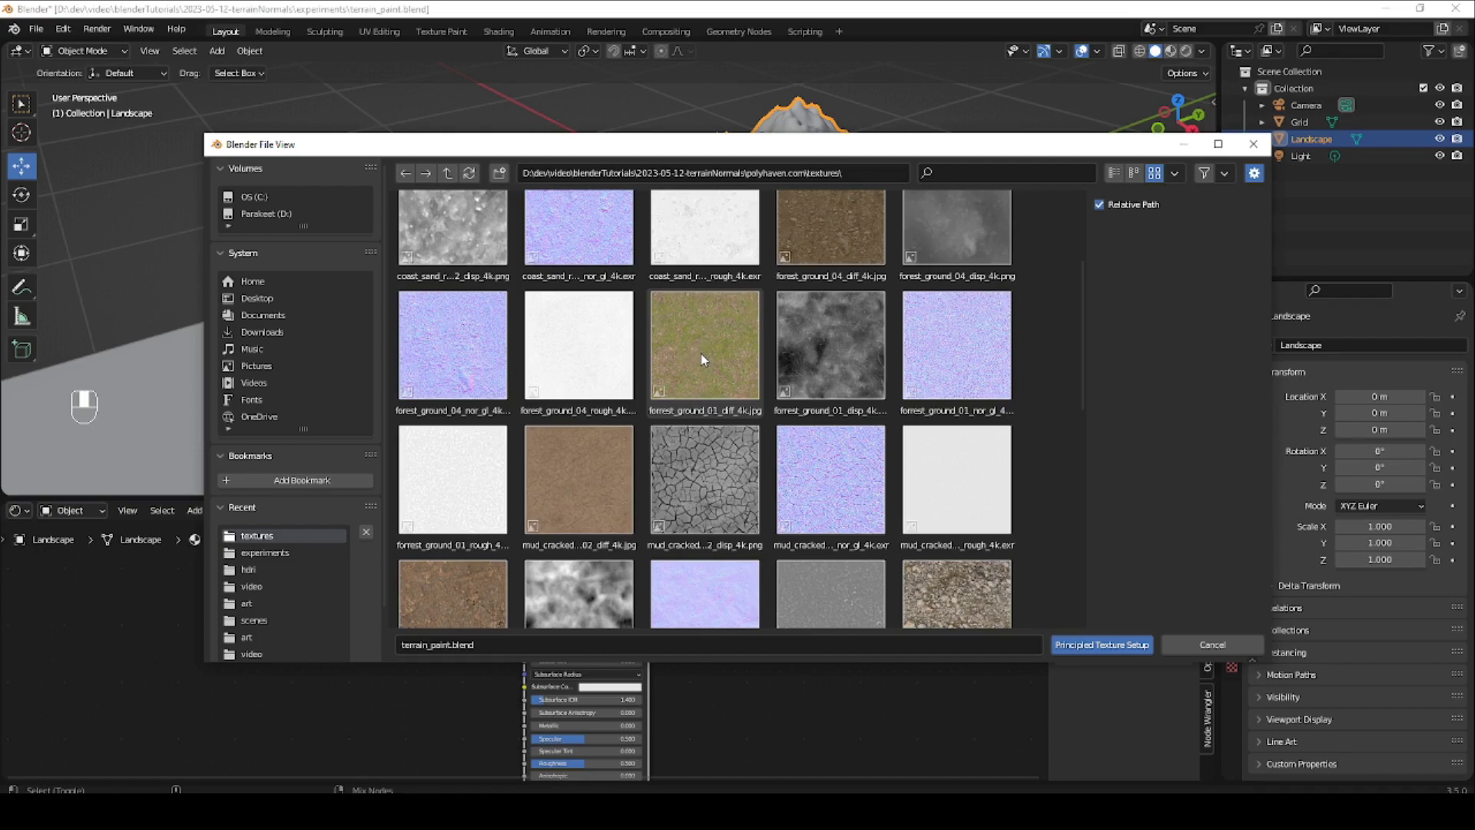
Switch to the web browser to view Poly Haven's terrain textures, and return to Blender's texture file selection.
{"action": "left_click", "coordinate": [442, 811]}
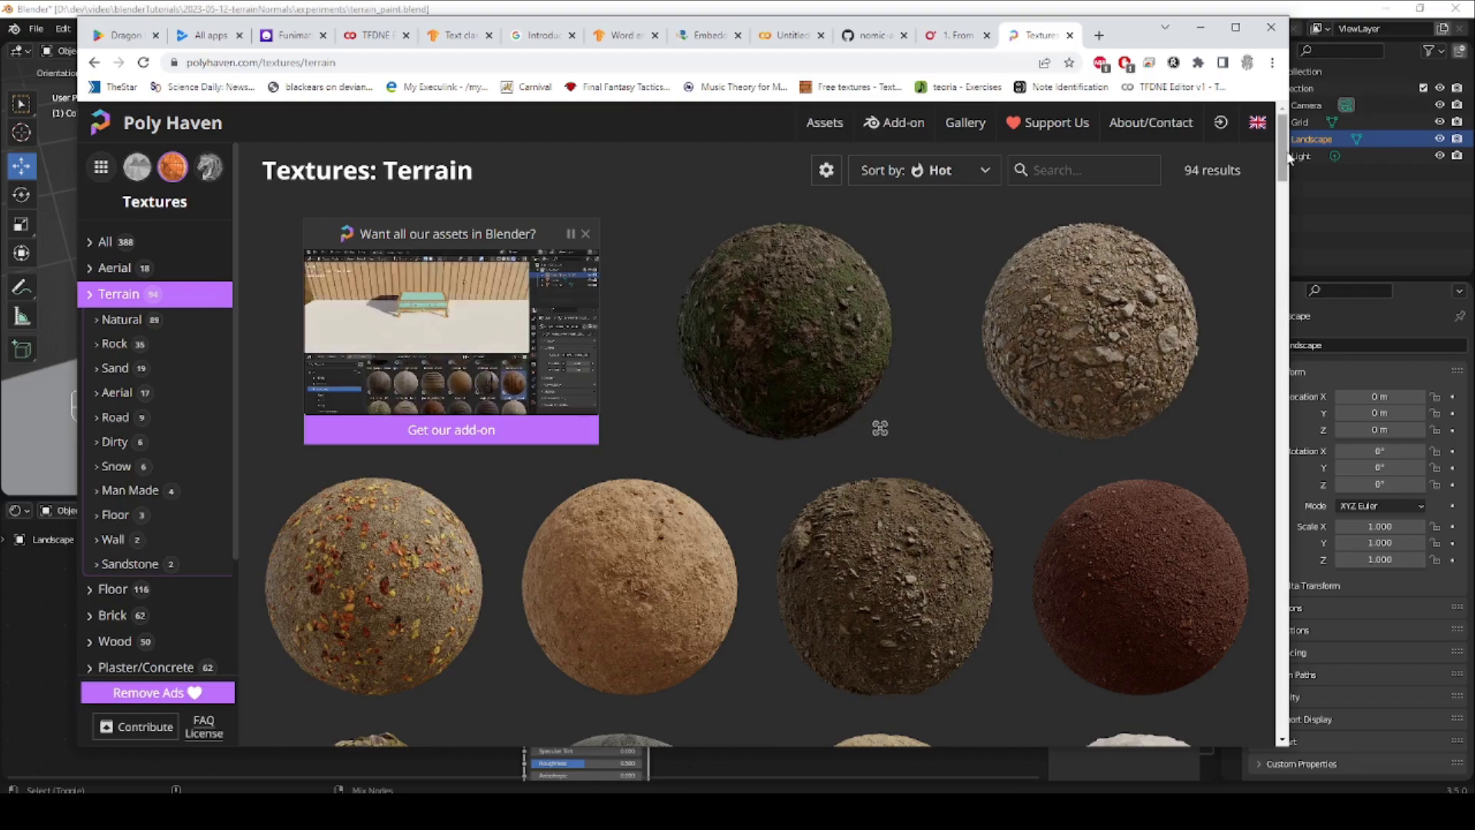
{"action": "left_click_drag", "start_coordinate": [1274, 183], "coordinate": [1284, 152]}
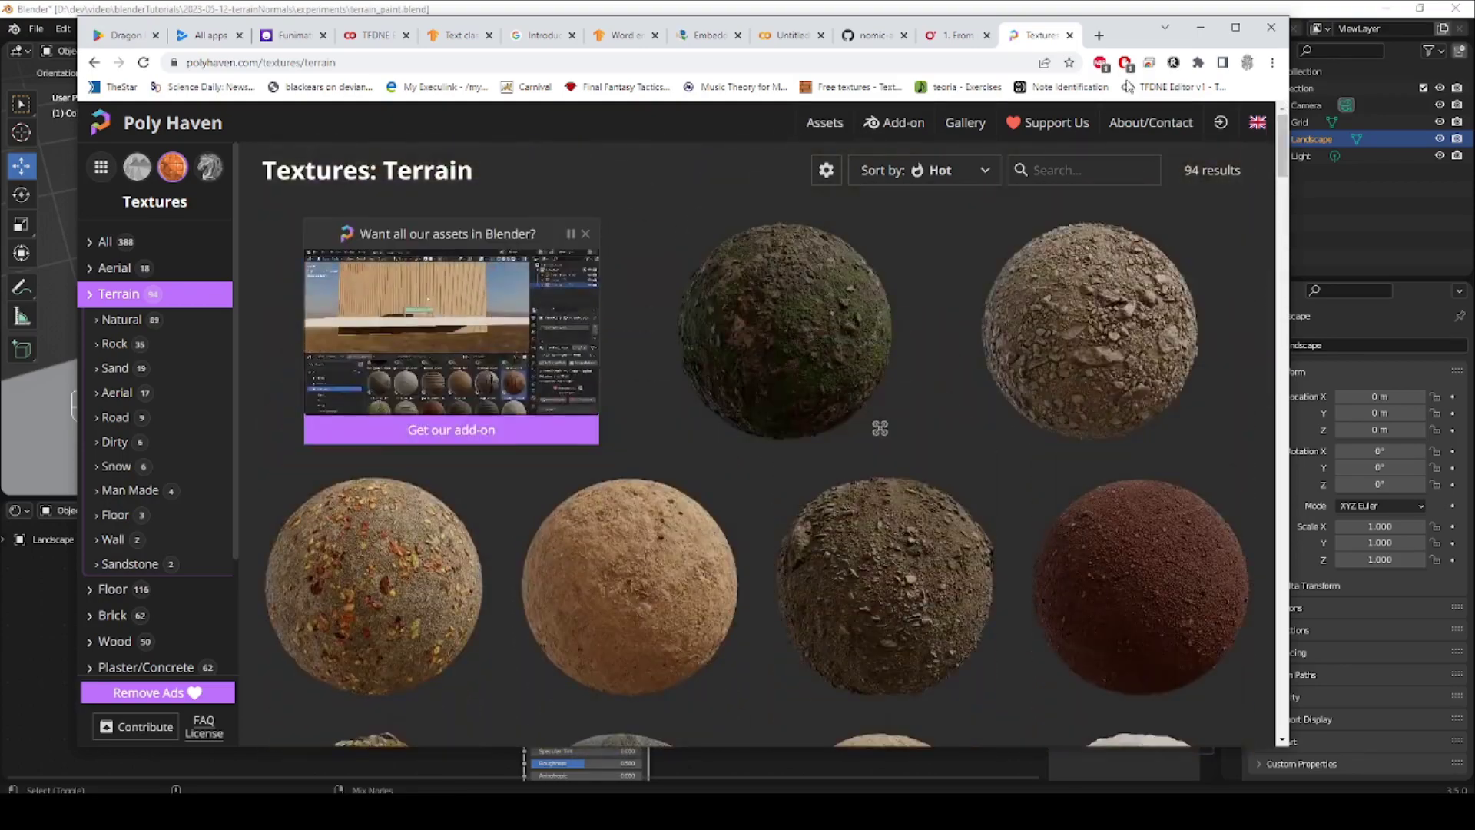
{"action": "left_click", "coordinate": [1279, 27]}
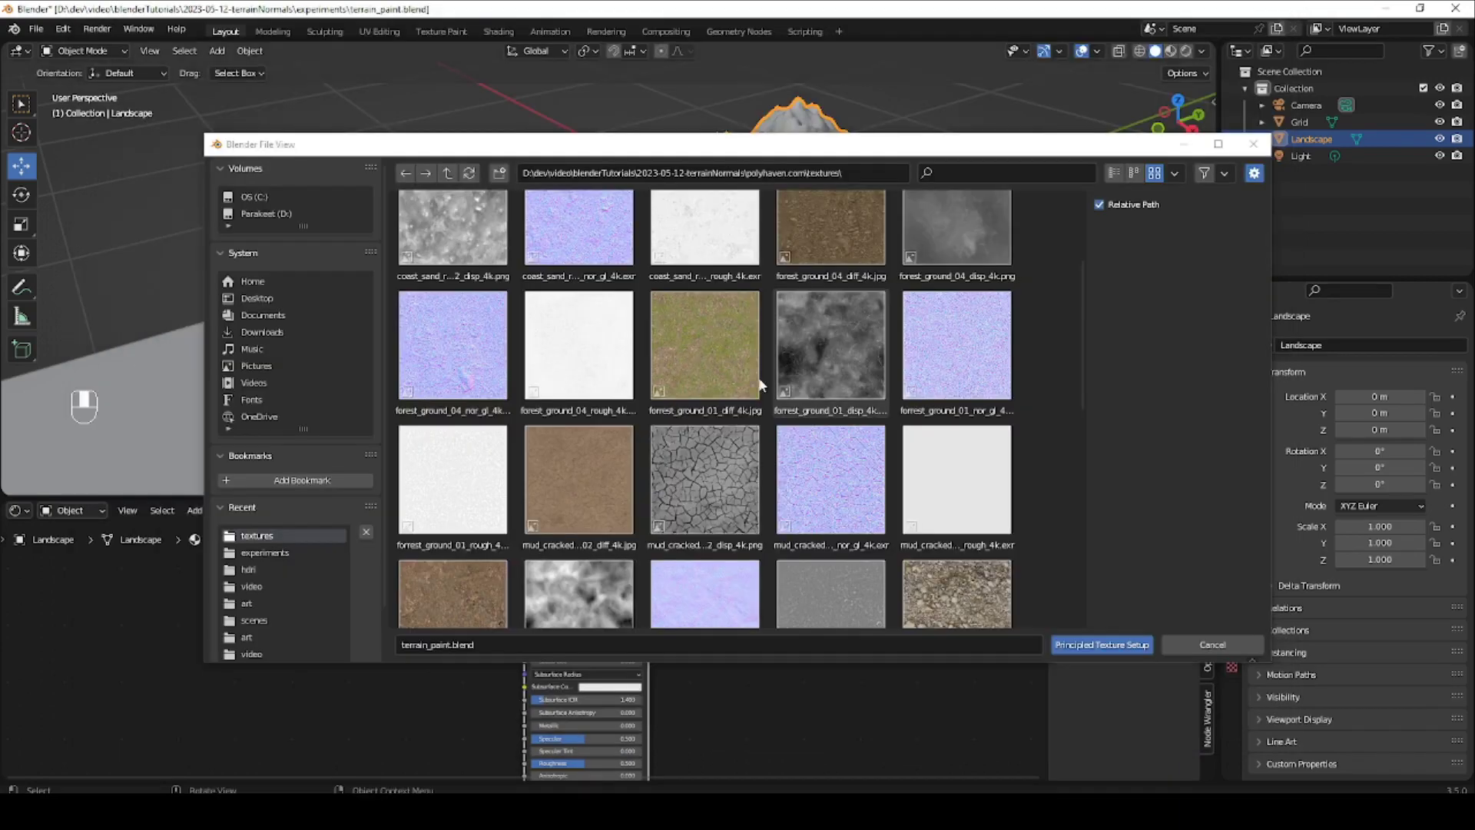
Load the forrest_ground_01 diffuse, displacement, normal and roughness maps into the landscape's Principled BSDF setup.
{"action": "left_click", "coordinate": [713, 362]}
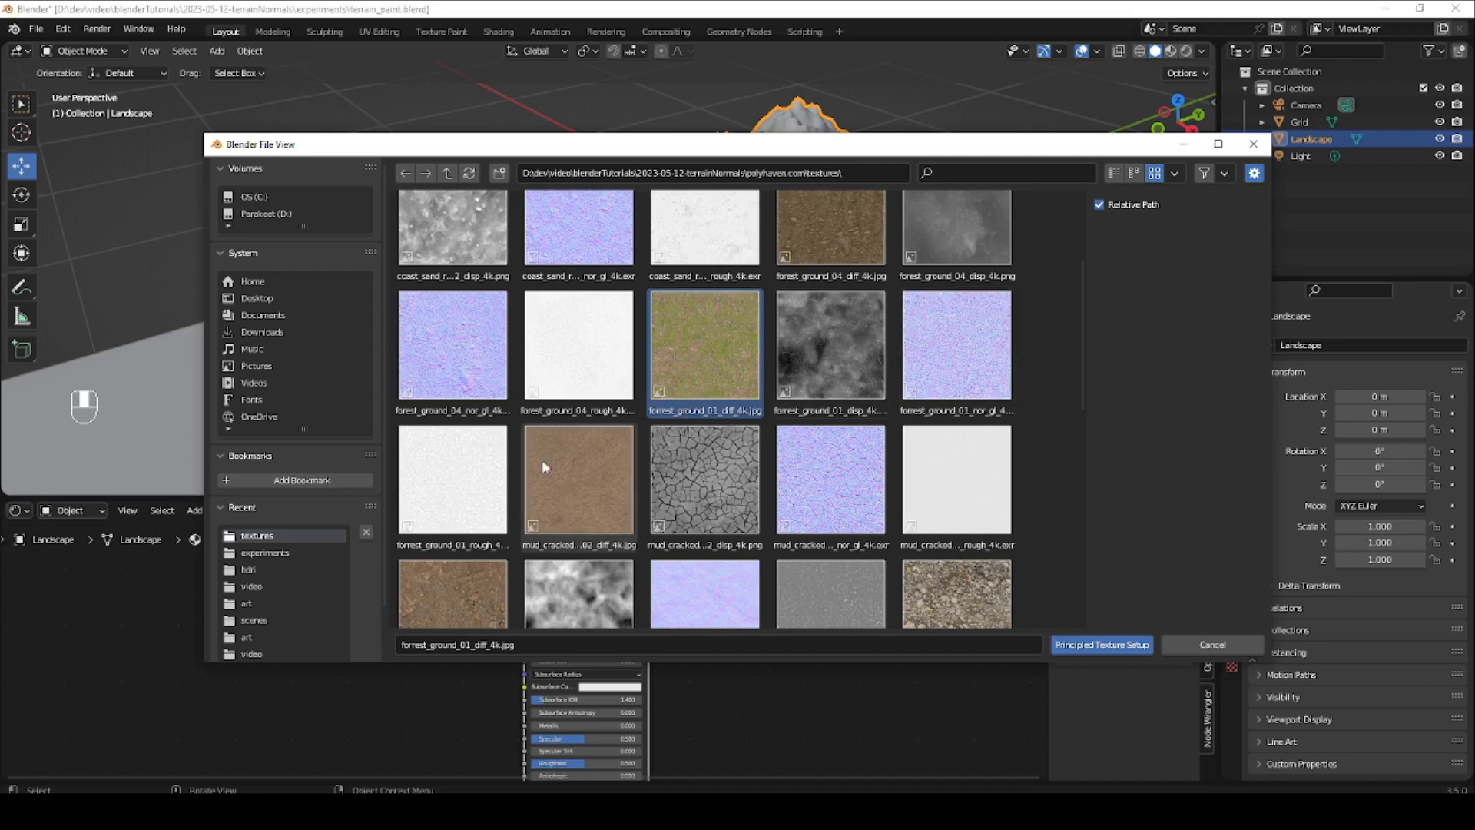
{"action": "left_click", "coordinate": [469, 485], "text": "shift"}
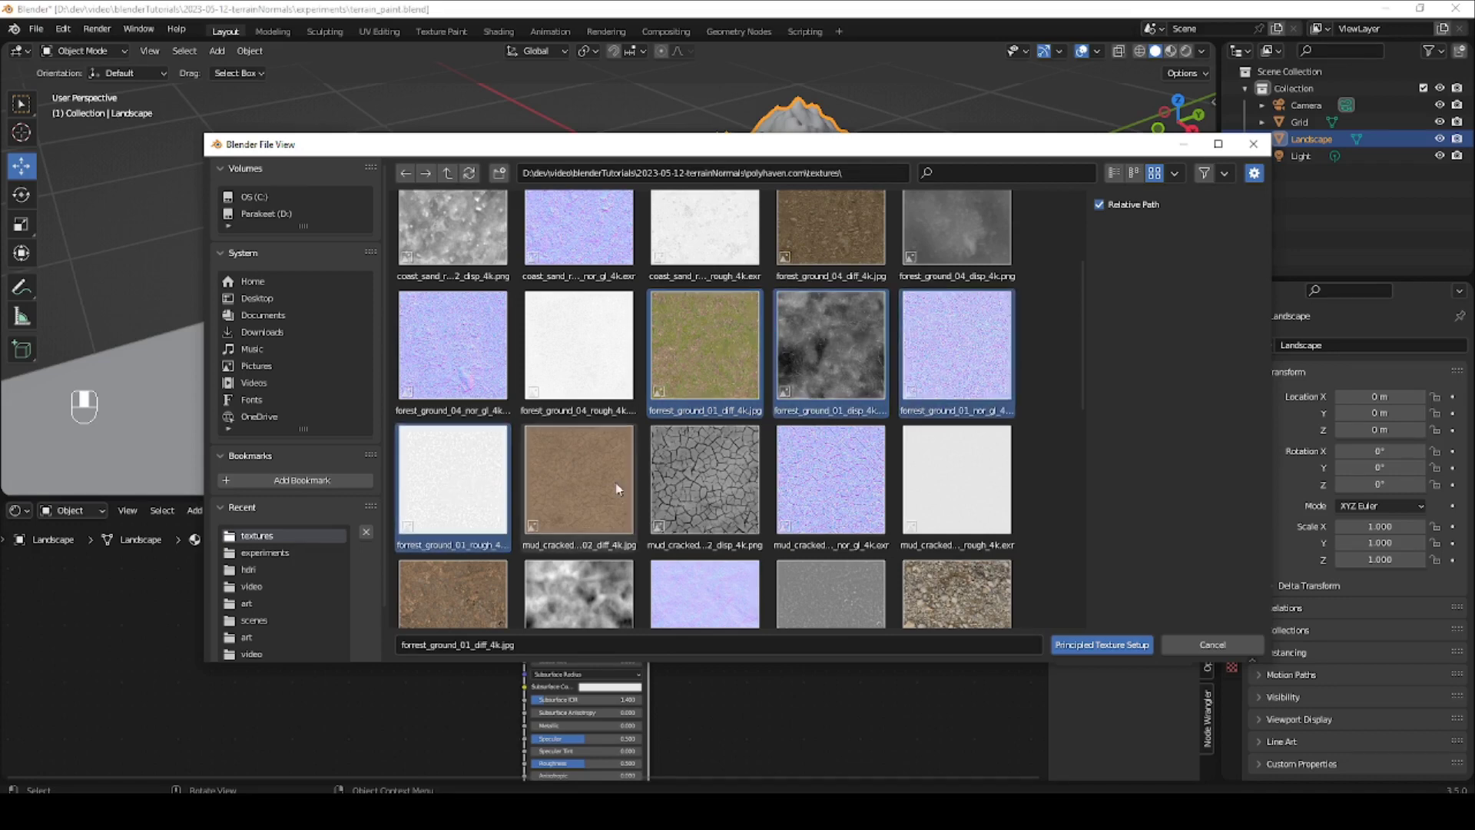
{"action": "left_click", "coordinate": [1102, 645]}
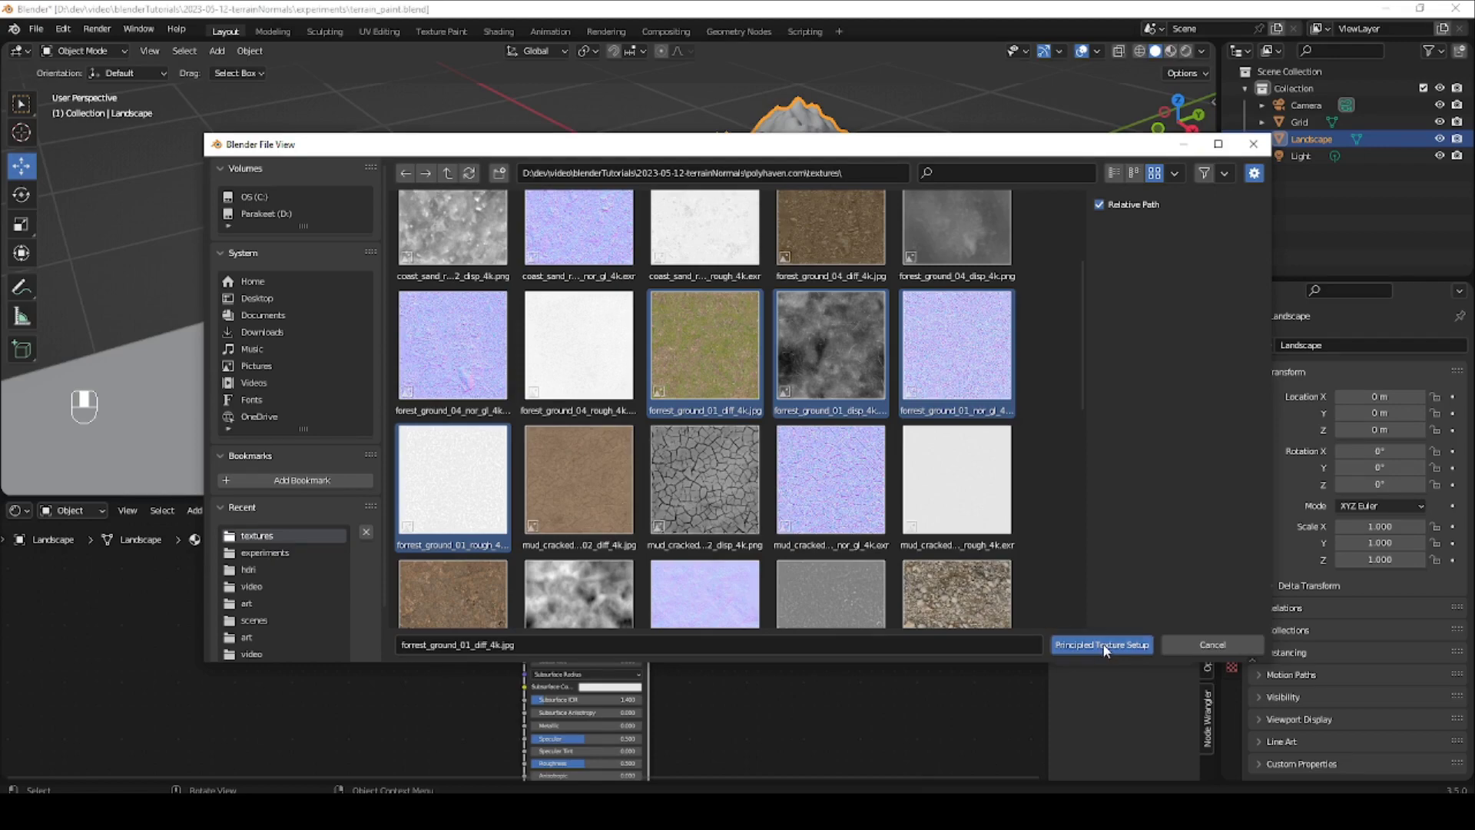
Enlarge the Shader Editor and examine the mapping, texture and Principled BSDF nodes of the landscape material.
{"action": "middle_click_drag", "start_coordinate": [487, 582], "coordinate": [647, 542], "text": "ctrl"}
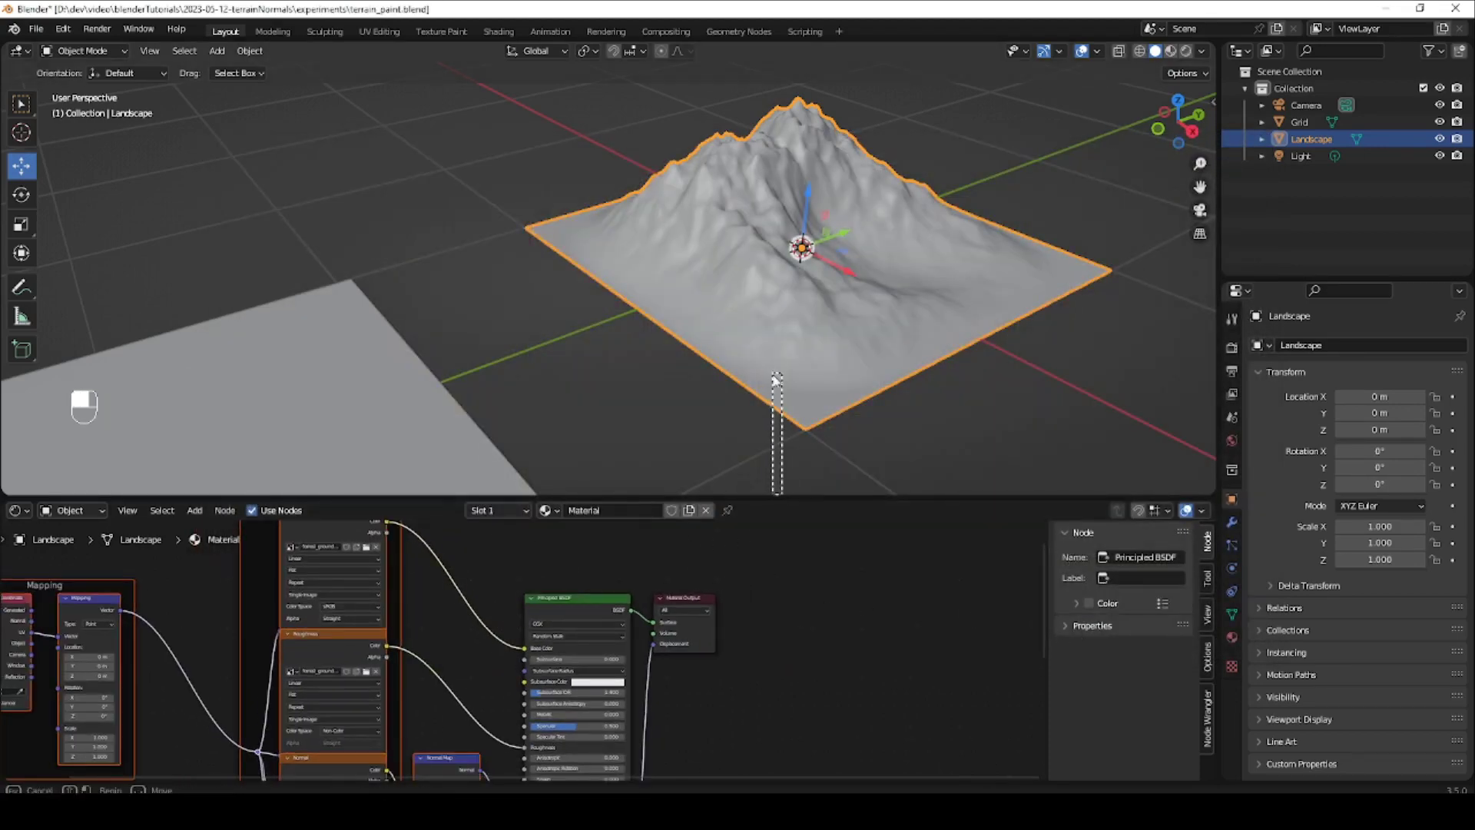
{"action": "left_click", "coordinate": [795, 490]}
{"action": "left_click_drag", "start_coordinate": [792, 495], "coordinate": [792, 215]}
{"action": "middle_click_drag", "start_coordinate": [453, 511], "coordinate": [590, 533], "text": "shift"}
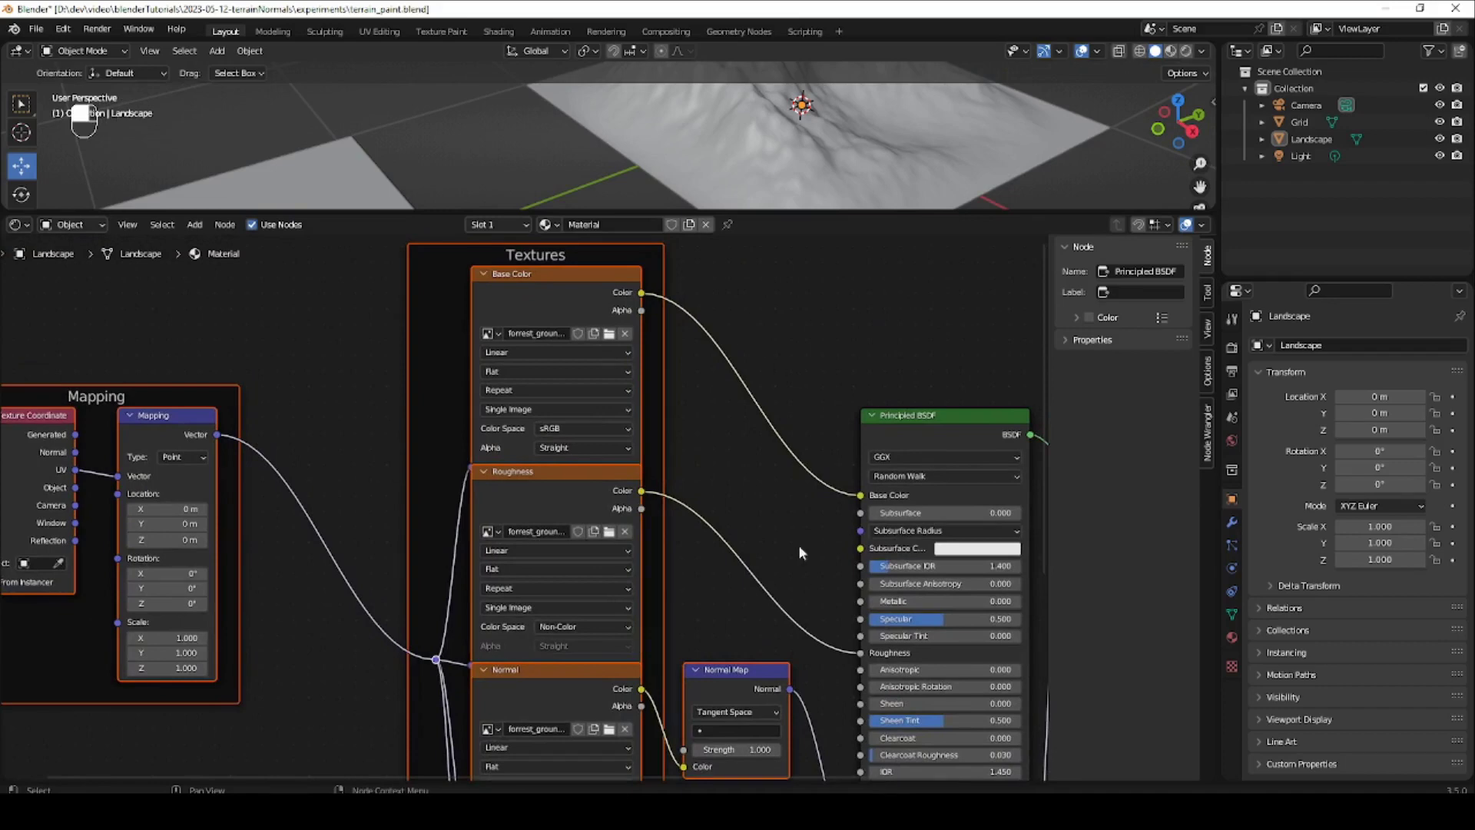
{"action": "middle_click_drag", "start_coordinate": [780, 587], "coordinate": [505, 574]}
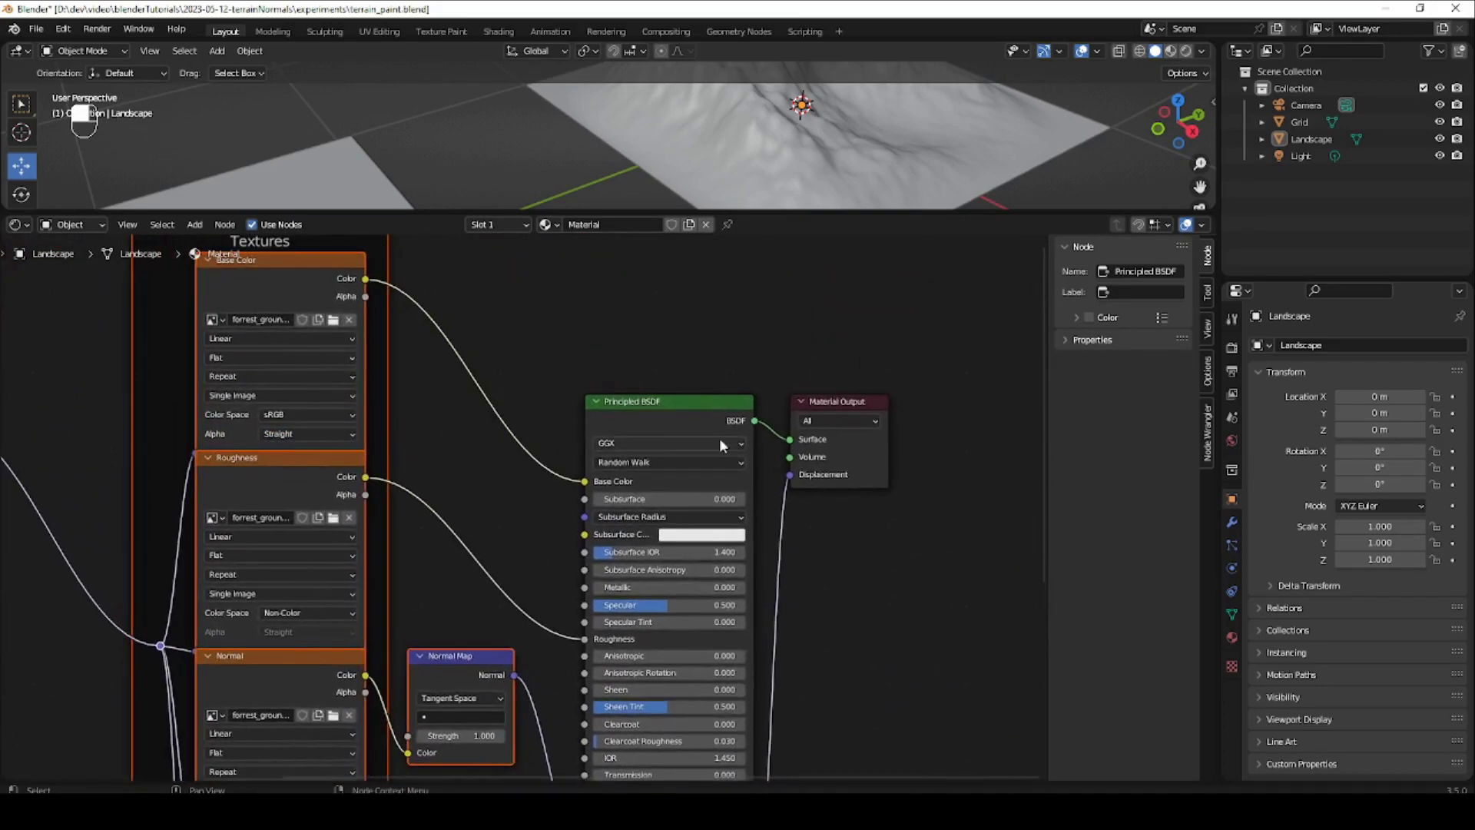
{"action": "middle_click_drag", "start_coordinate": [515, 363], "coordinate": [580, 467]}
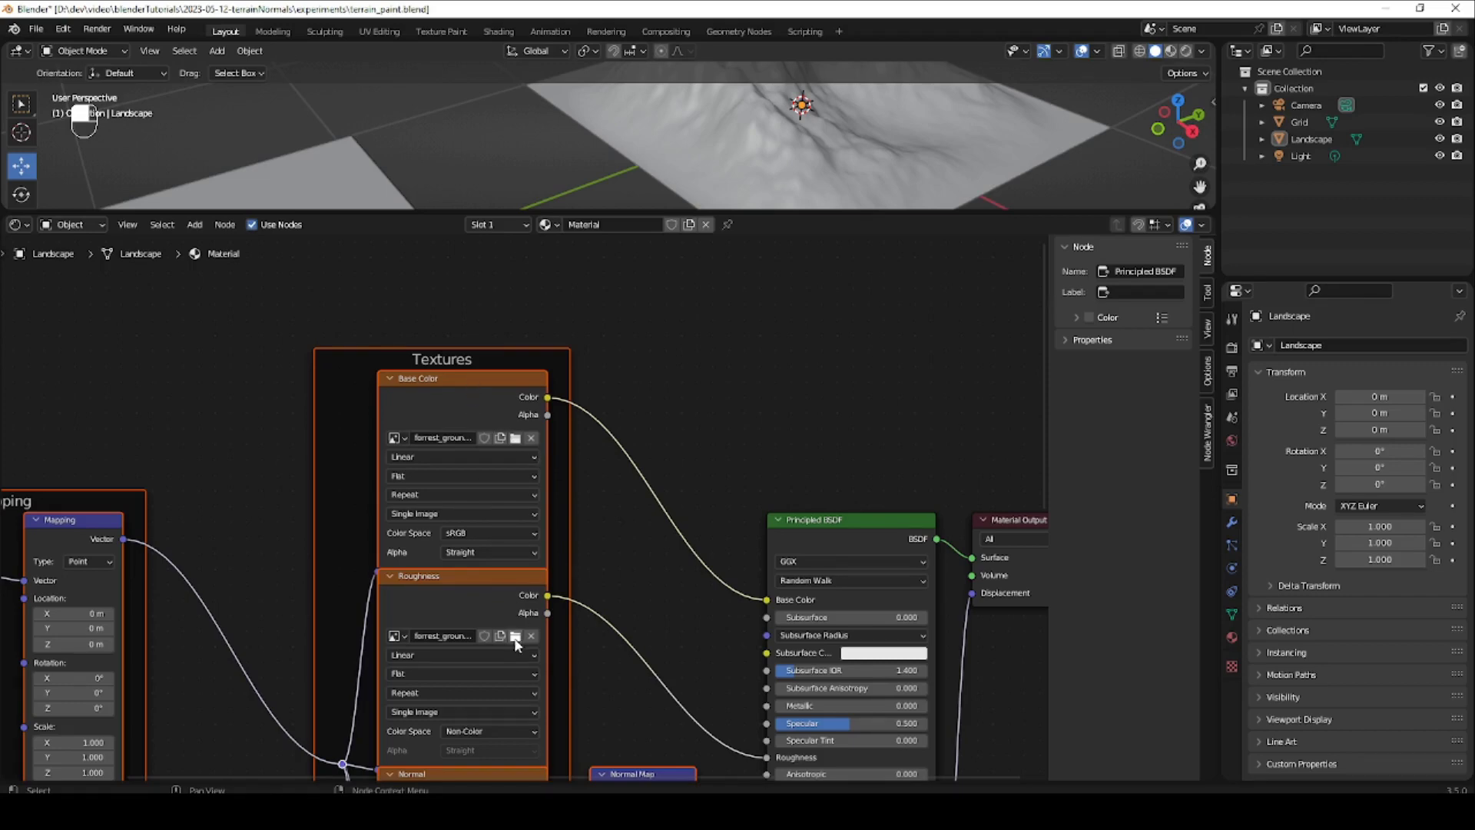
{"action": "middle_click_drag", "start_coordinate": [509, 647], "coordinate": [503, 477]}
{"action": "middle_click_drag", "start_coordinate": [435, 713], "coordinate": [472, 500]}
{"action": "middle_click_drag", "start_coordinate": [487, 701], "coordinate": [439, 547]}
Move the displacement texture and Displacement node slightly lower, and the Material Output node farther from the Principled BSDF.
{"action": "left_click", "coordinate": [463, 454]}
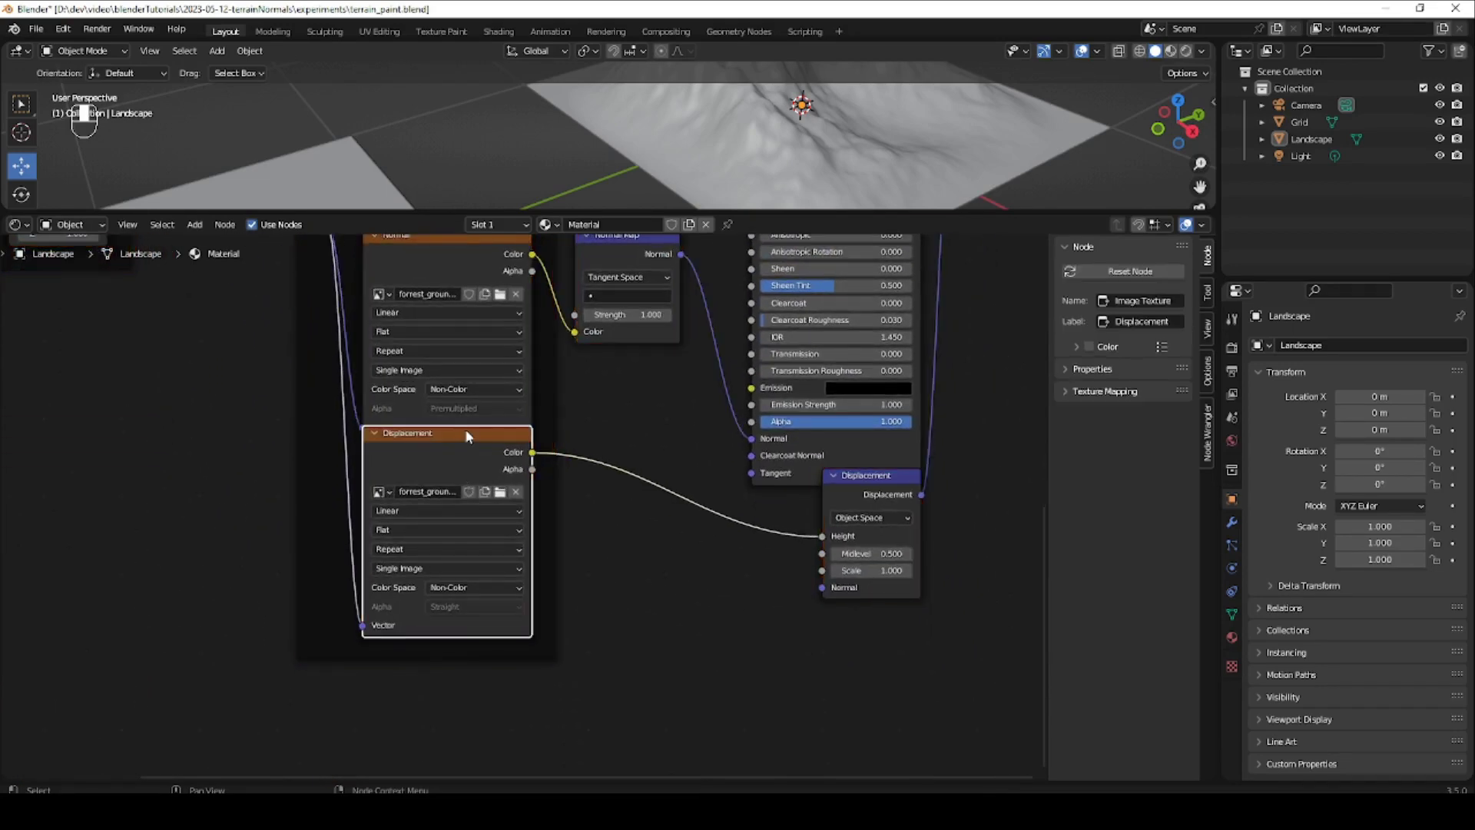
{"action": "left_click_drag", "start_coordinate": [466, 435], "coordinate": [460, 455]}
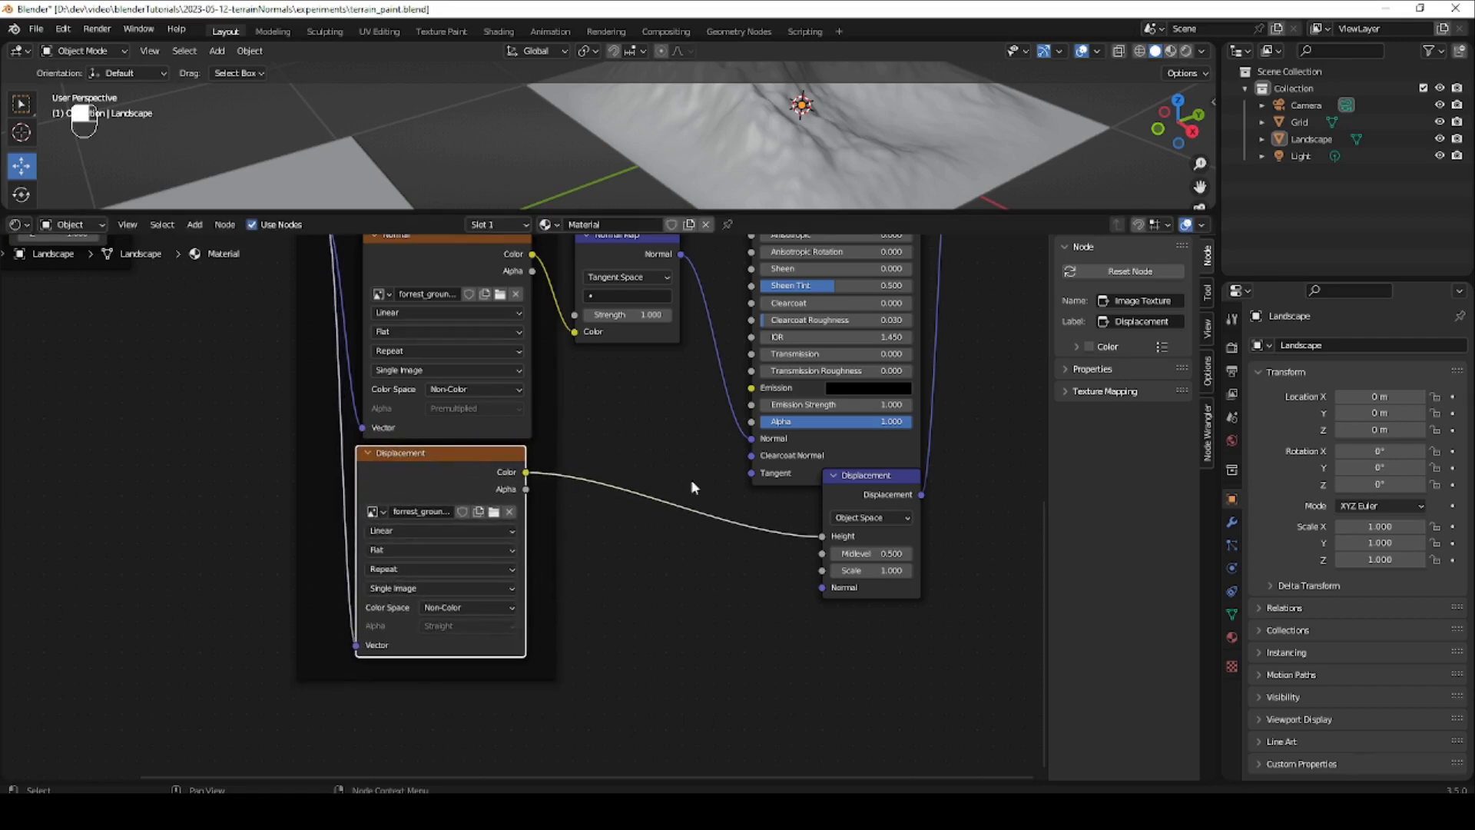
{"action": "left_click", "coordinate": [883, 475]}
{"action": "left_click_drag", "start_coordinate": [883, 476], "coordinate": [884, 507]}
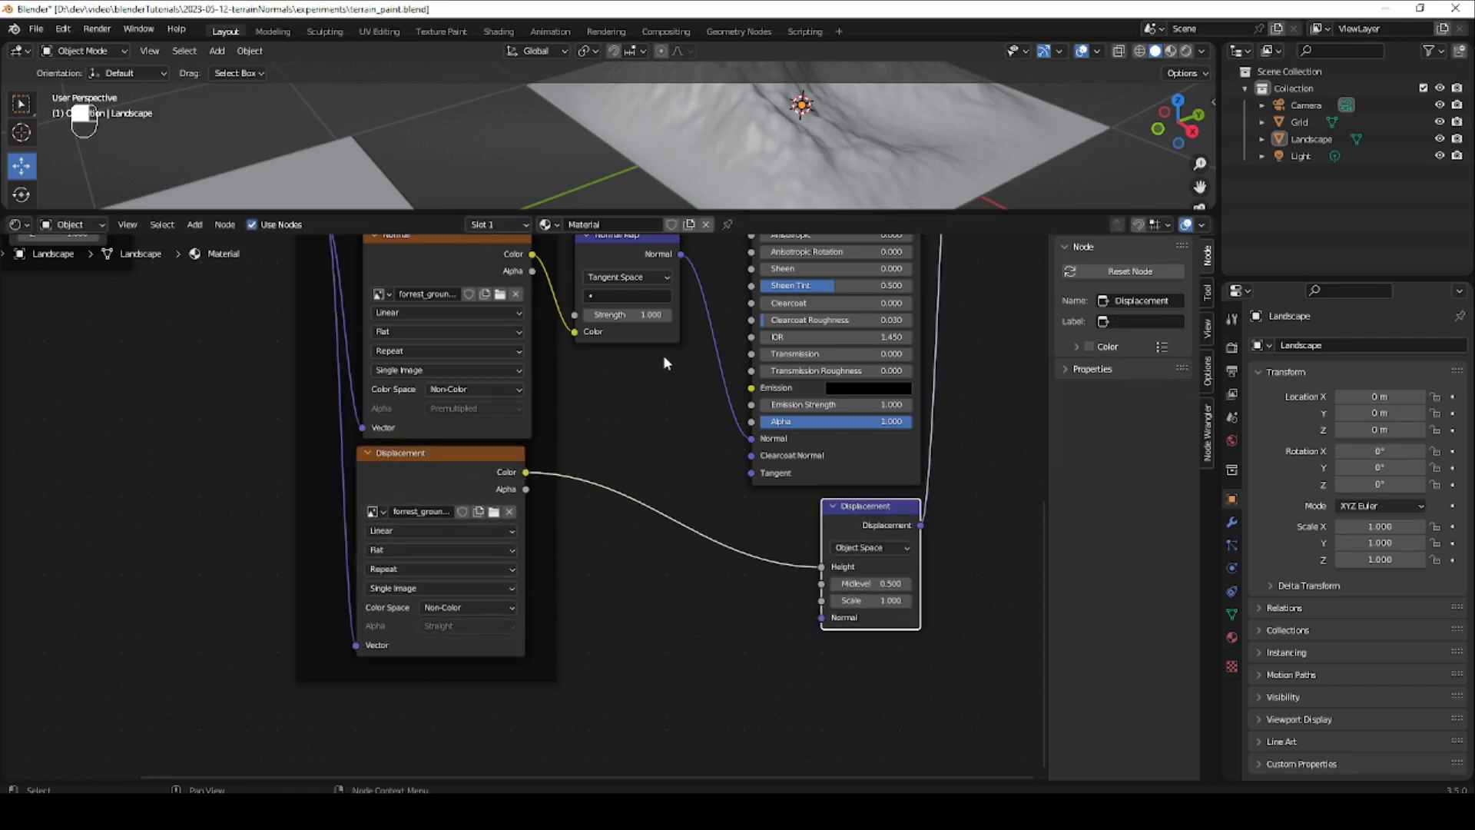
{"action": "middle_click_drag", "start_coordinate": [679, 324], "coordinate": [637, 426], "text": "ctrl"}
{"action": "middle_click_drag", "start_coordinate": [645, 359], "coordinate": [473, 424], "text": "shift"}
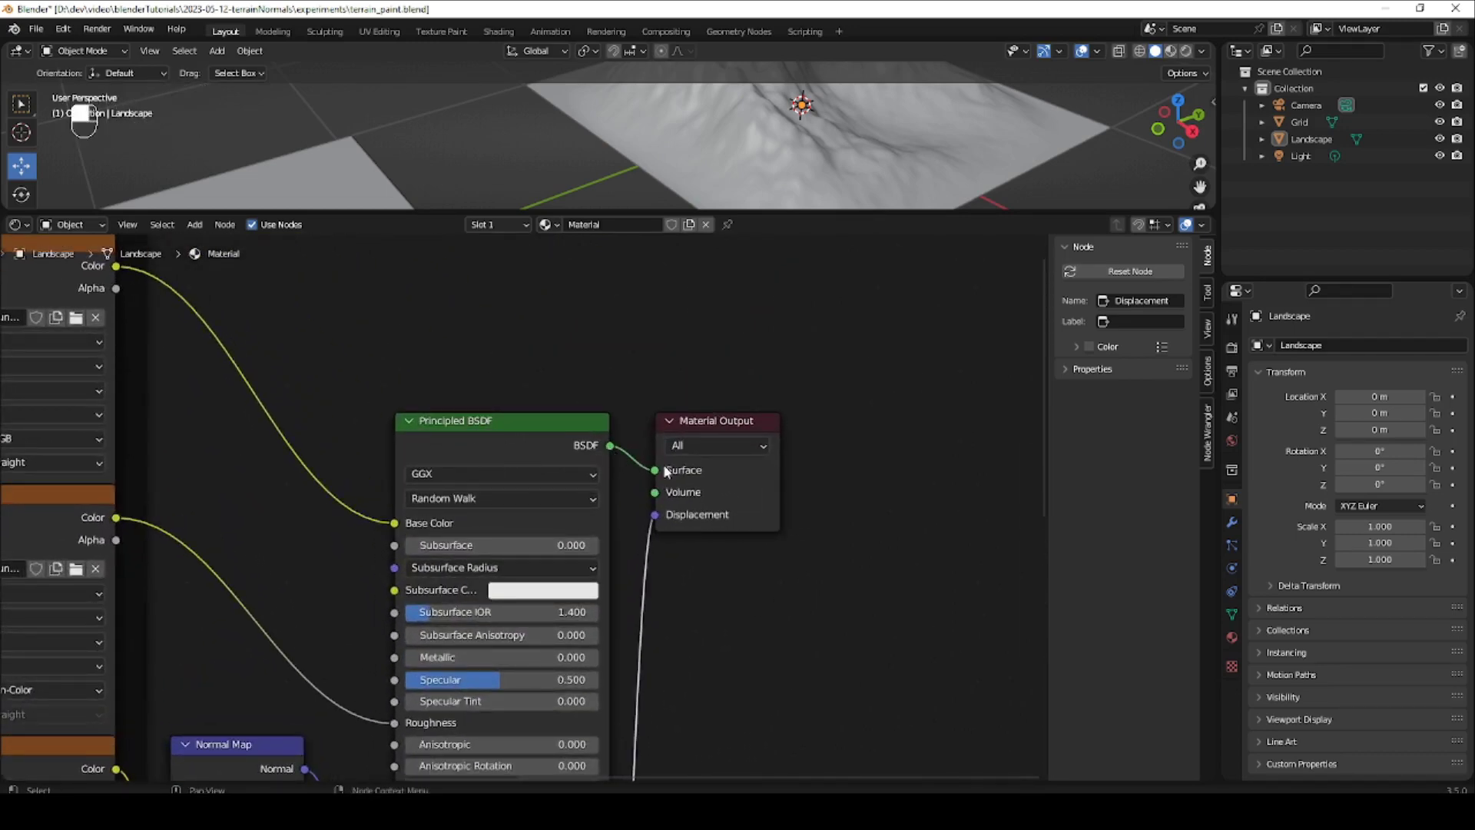
{"action": "left_click", "coordinate": [711, 434]}
{"action": "left_click_drag", "start_coordinate": [711, 435], "coordinate": [804, 432]}
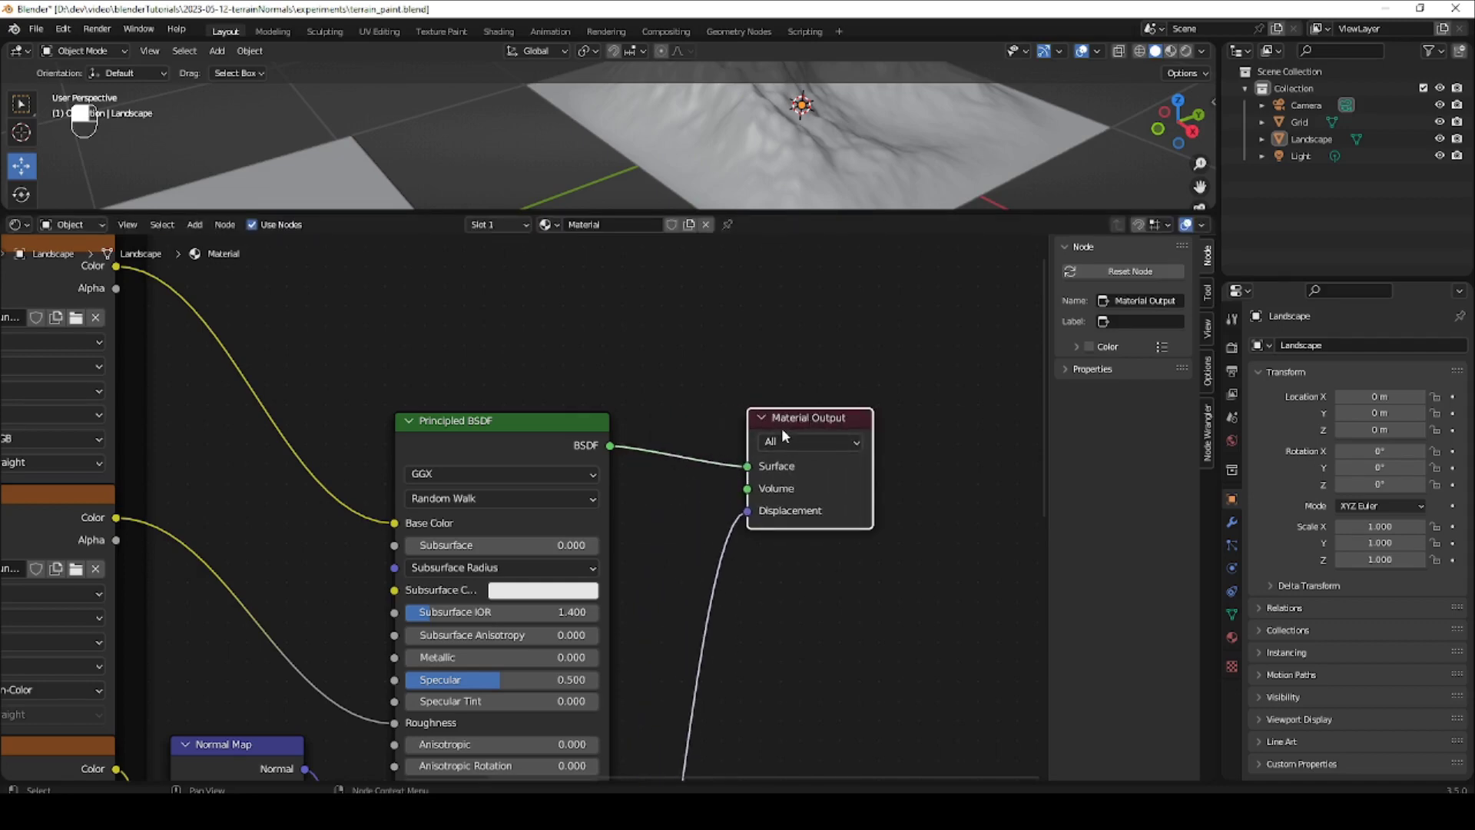
Examine how the normal map, displacement and Principled BSDF nodes connect to the Material Output.
{"action": "scroll", "coordinate": [695, 433], "scroll_direction": "down", "scroll_amount": 10}
{"action": "scroll", "coordinate": [694, 433], "scroll_direction": "left", "scroll_amount": 3}
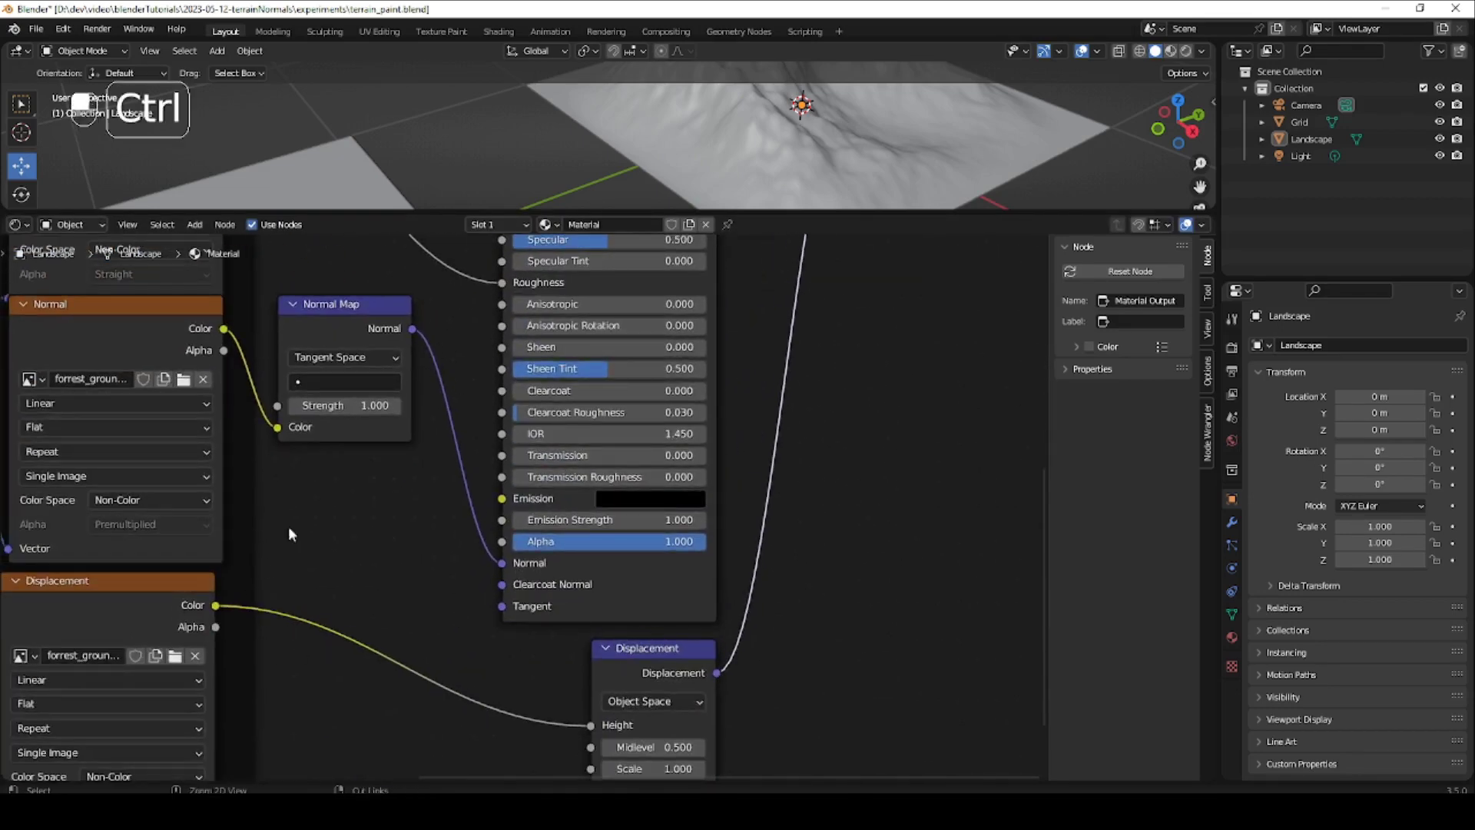
{"action": "scroll", "coordinate": [335, 550], "scroll_direction": "down", "scroll_amount": 7, "text": "ctrl"}
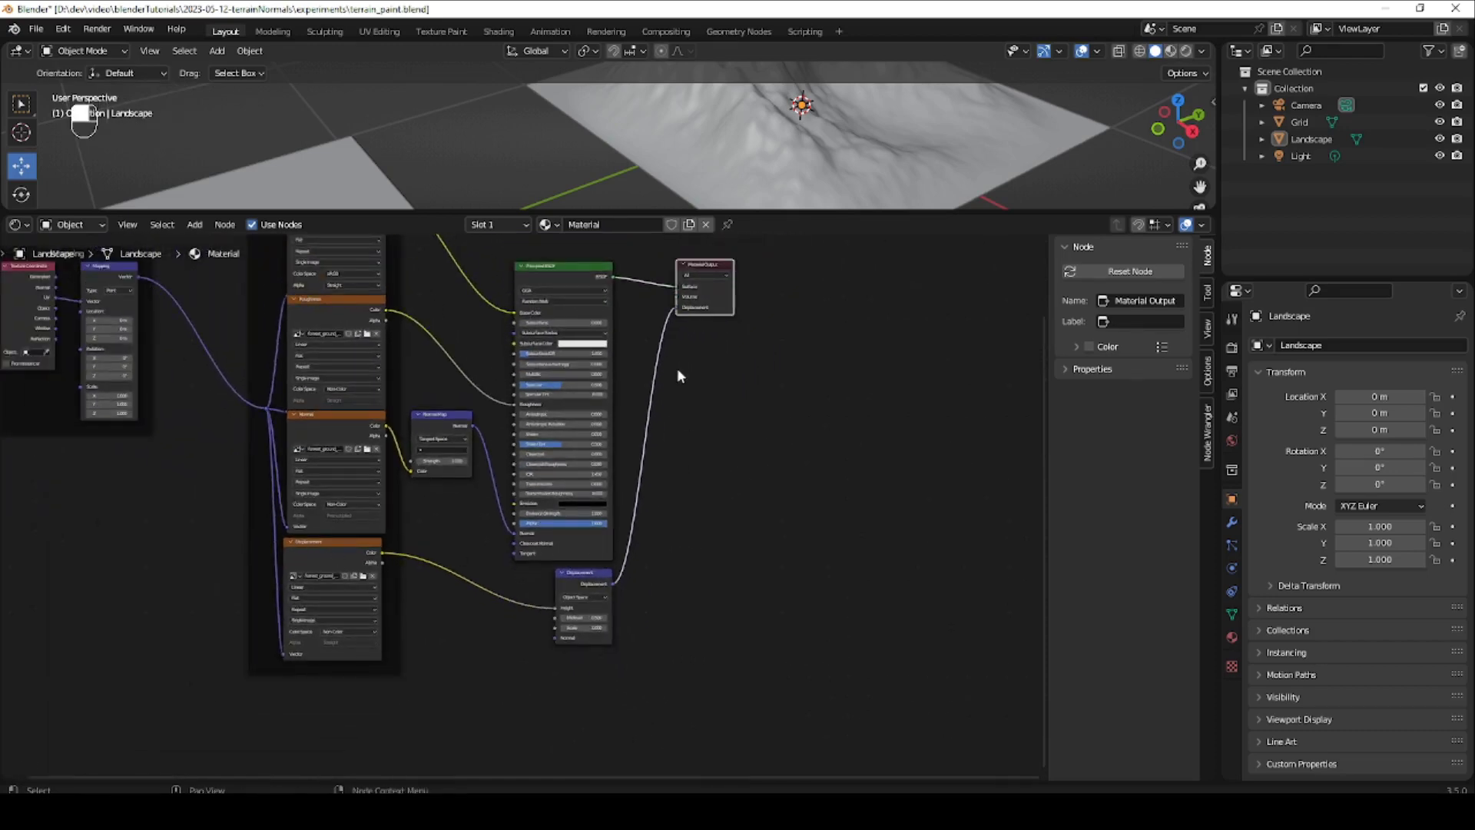
{"action": "middle_click_drag", "start_coordinate": [647, 420], "coordinate": [597, 612]}
{"action": "middle_click_drag", "start_coordinate": [618, 519], "coordinate": [734, 476], "text": "ctrl"}
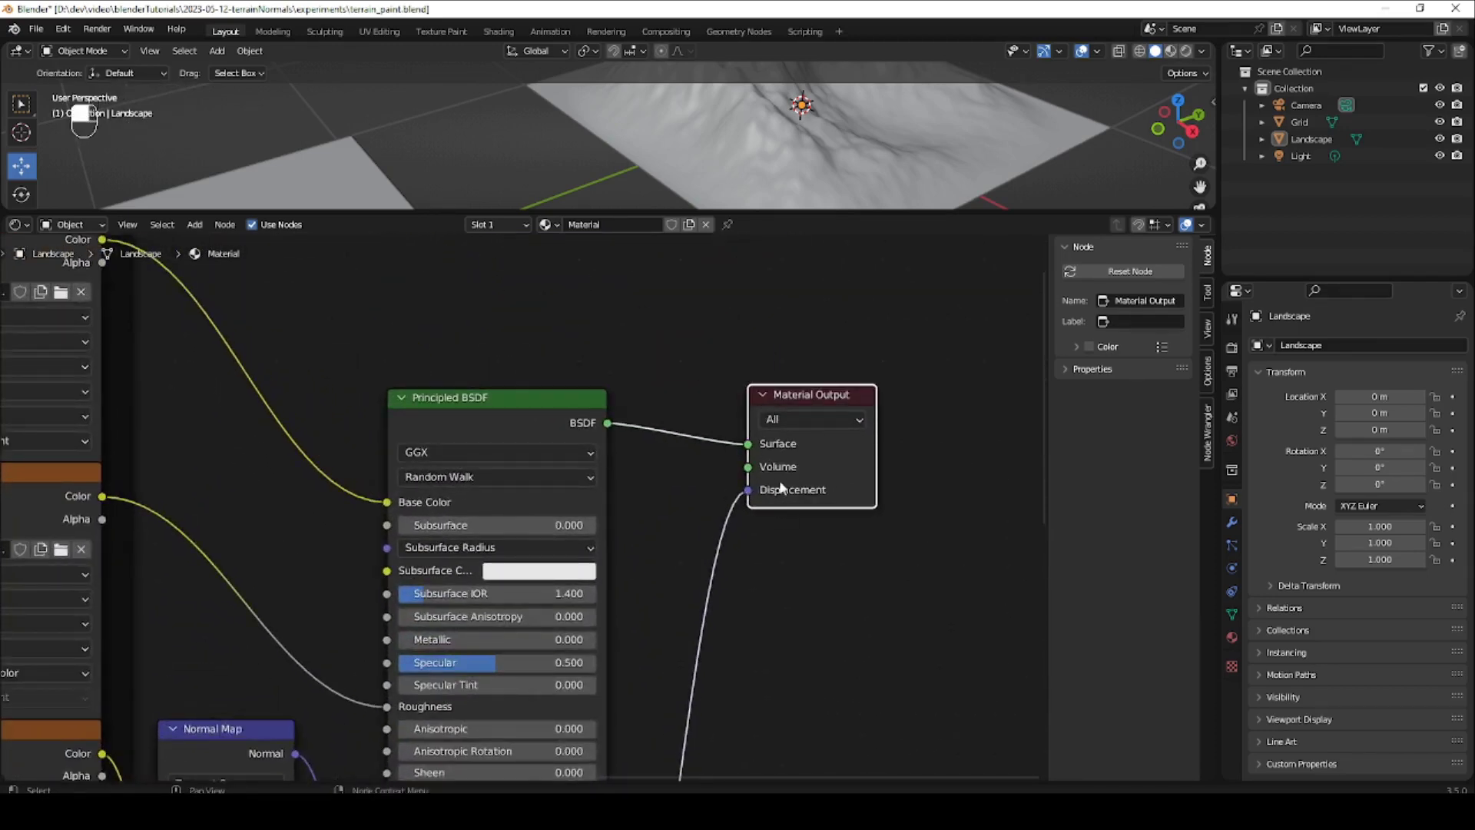
{"action": "middle_click_drag", "start_coordinate": [523, 407], "coordinate": [515, 561], "text": "ctrl"}
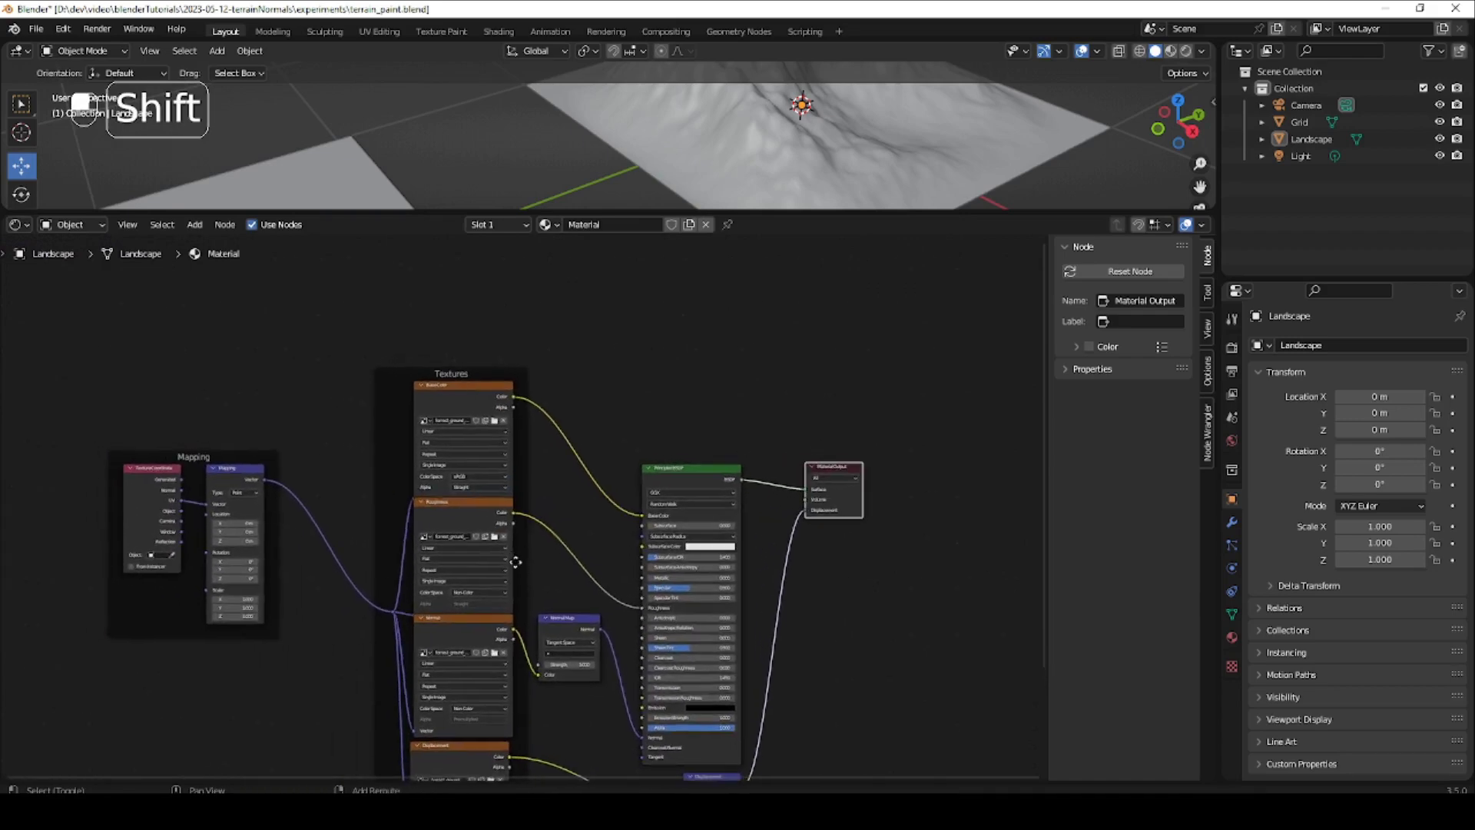
Enlarge the 3D viewport again and display it in Rendered shading with the landscape and grid in view.
{"action": "left_click_drag", "start_coordinate": [820, 210], "coordinate": [768, 547]}
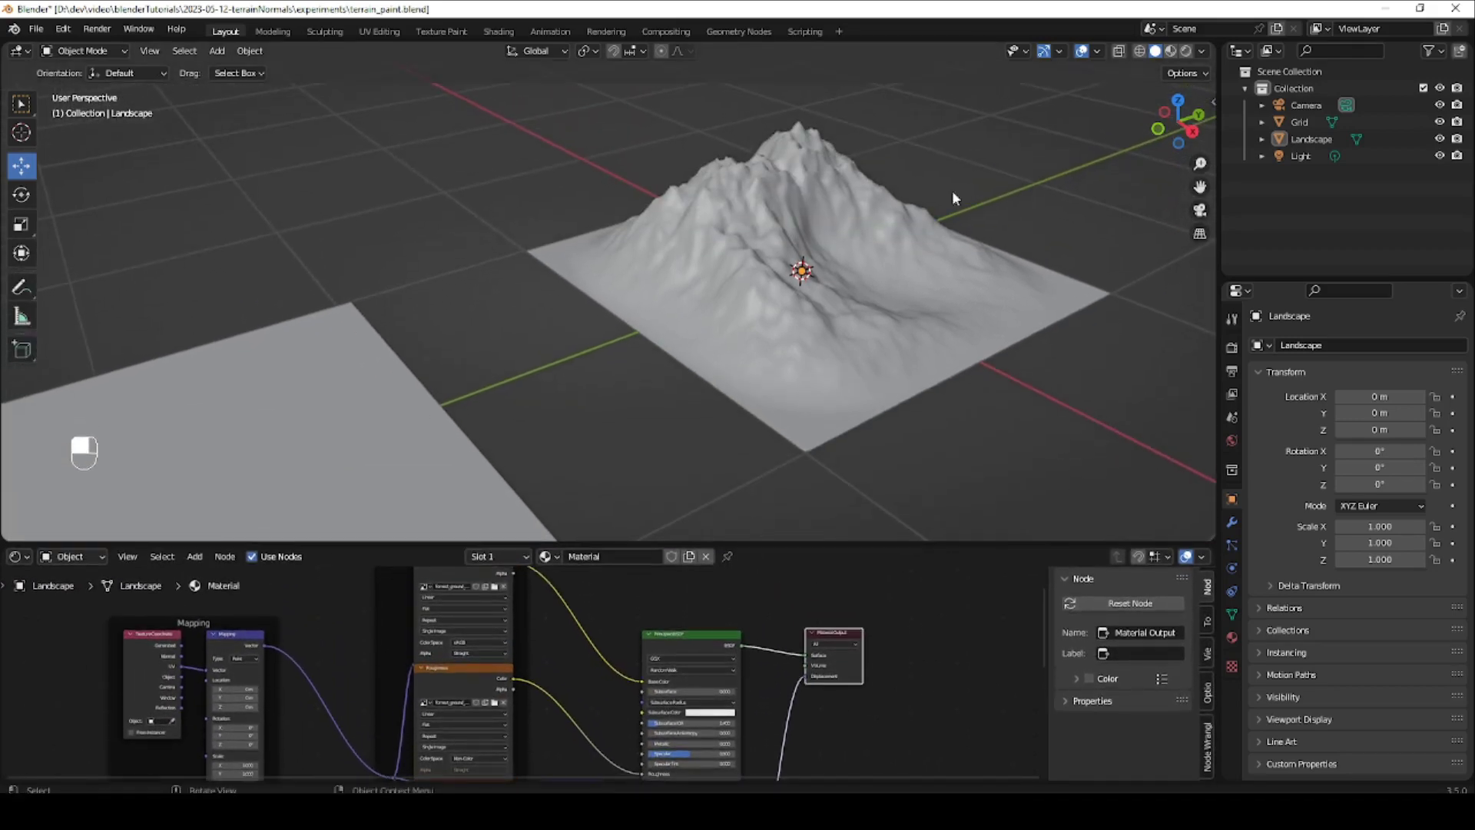
{"action": "left_click", "coordinate": [1186, 52]}
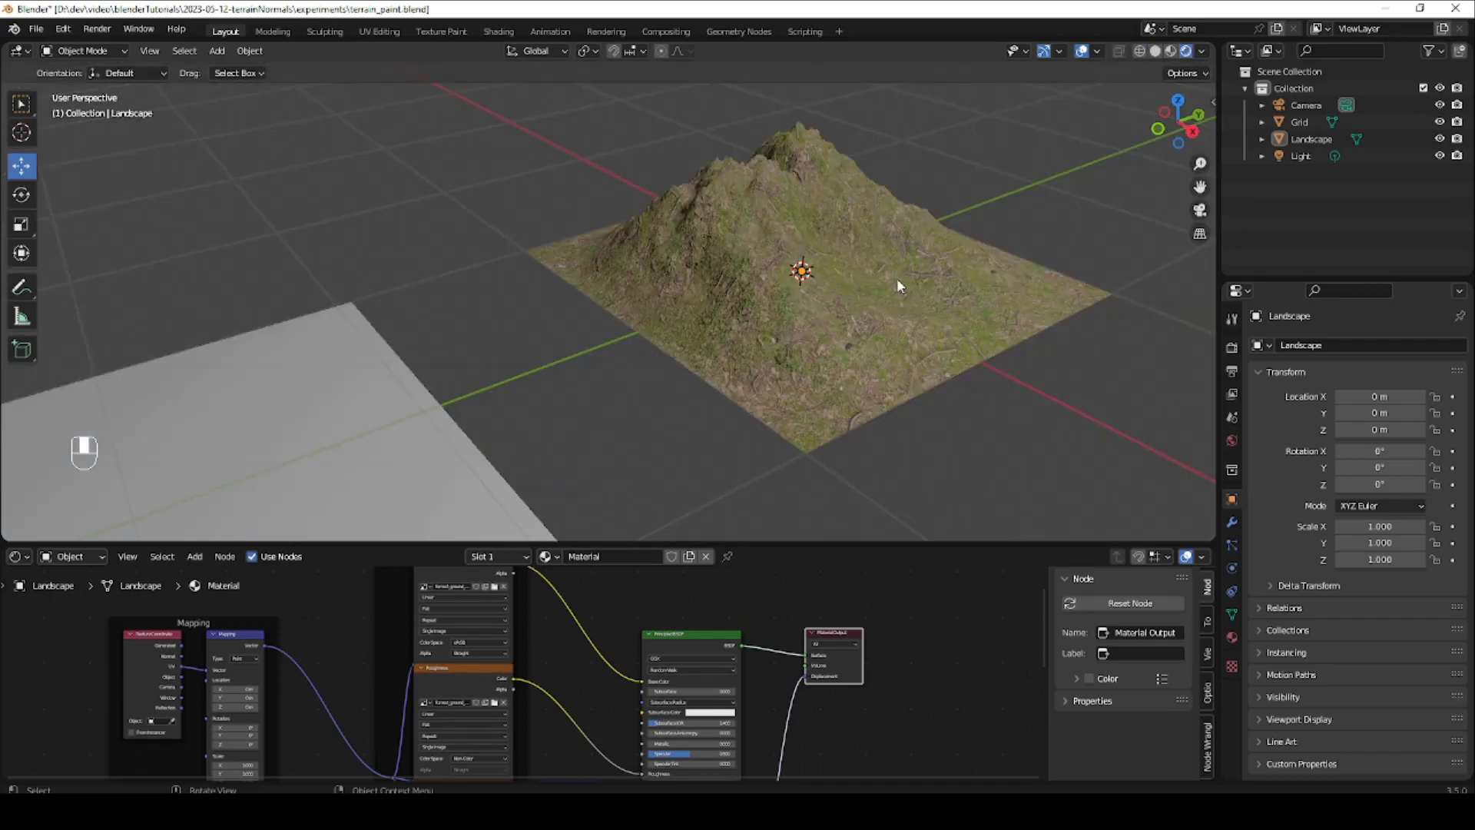
{"action": "mouse_move", "coordinate": [896, 278]}
{"action": "middle_mouse_down"}
{"action": "mouse_move", "coordinate": [789, 252]}
{"action": "mouse_move", "coordinate": [748, 332]}
{"action": "mouse_move", "coordinate": [768, 295]}
{"action": "mouse_move", "coordinate": [889, 266]}
{"action": "middle_mouse_up"}
{"action": "middle_click_drag", "start_coordinate": [780, 265], "coordinate": [477, 381], "text": "shift"}
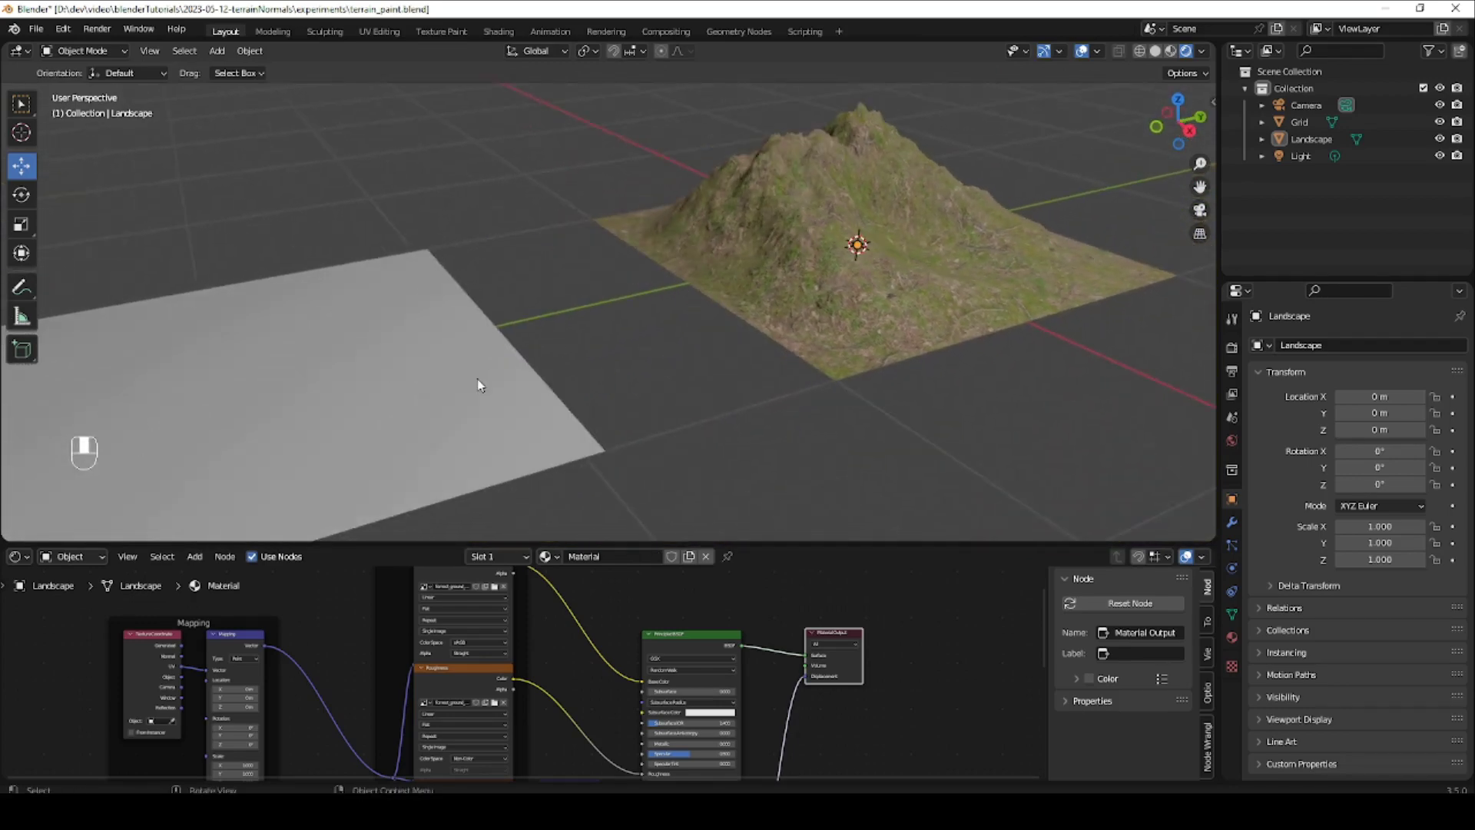
Assign the landscape's existing material to the flat grid.
{"action": "left_click", "coordinate": [476, 379]}
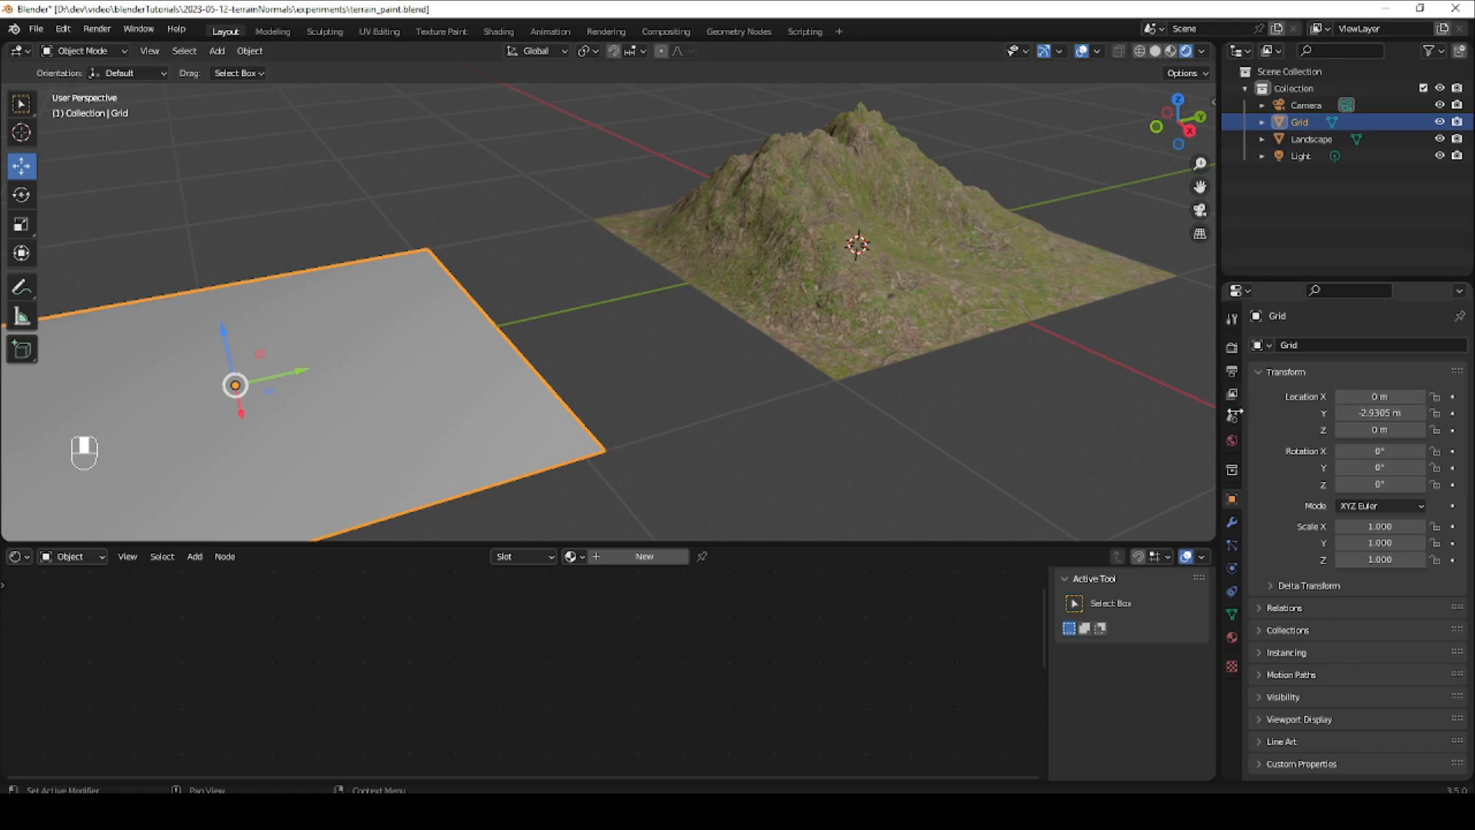
{"action": "left_click", "coordinate": [1232, 639]}
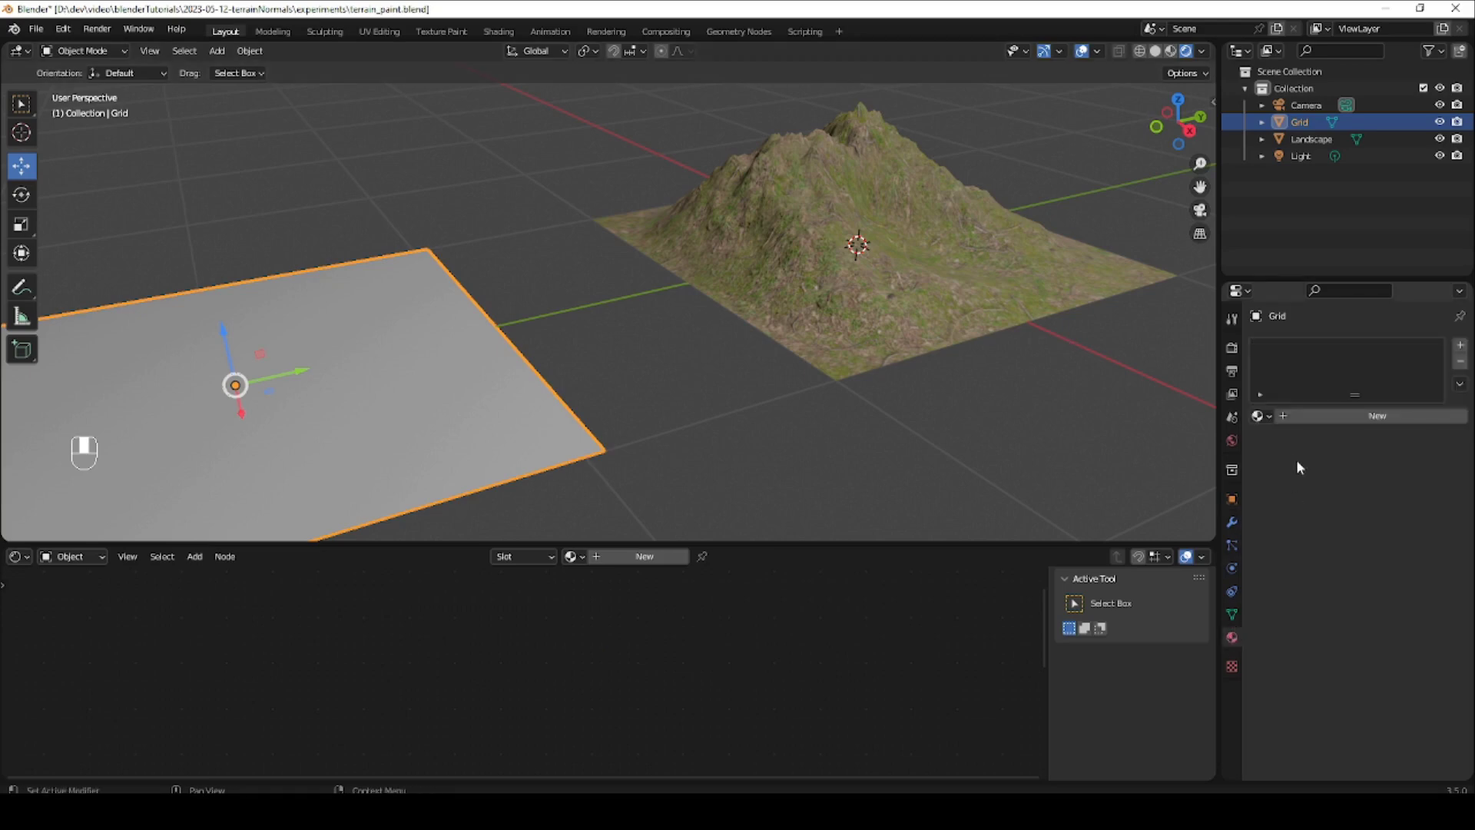
{"action": "left_click", "coordinate": [1264, 416]}
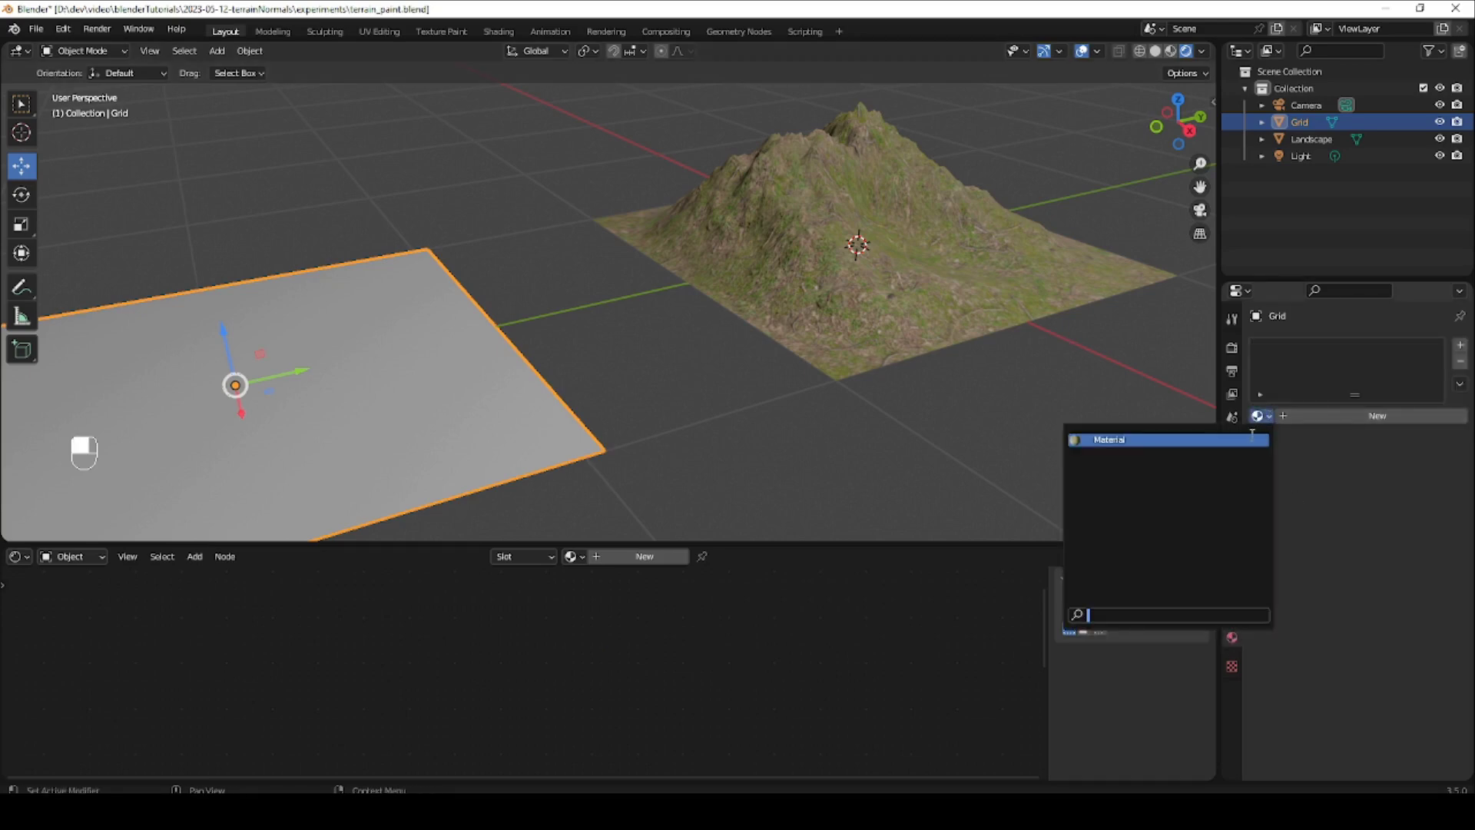
{"action": "left_click", "coordinate": [1247, 439]}
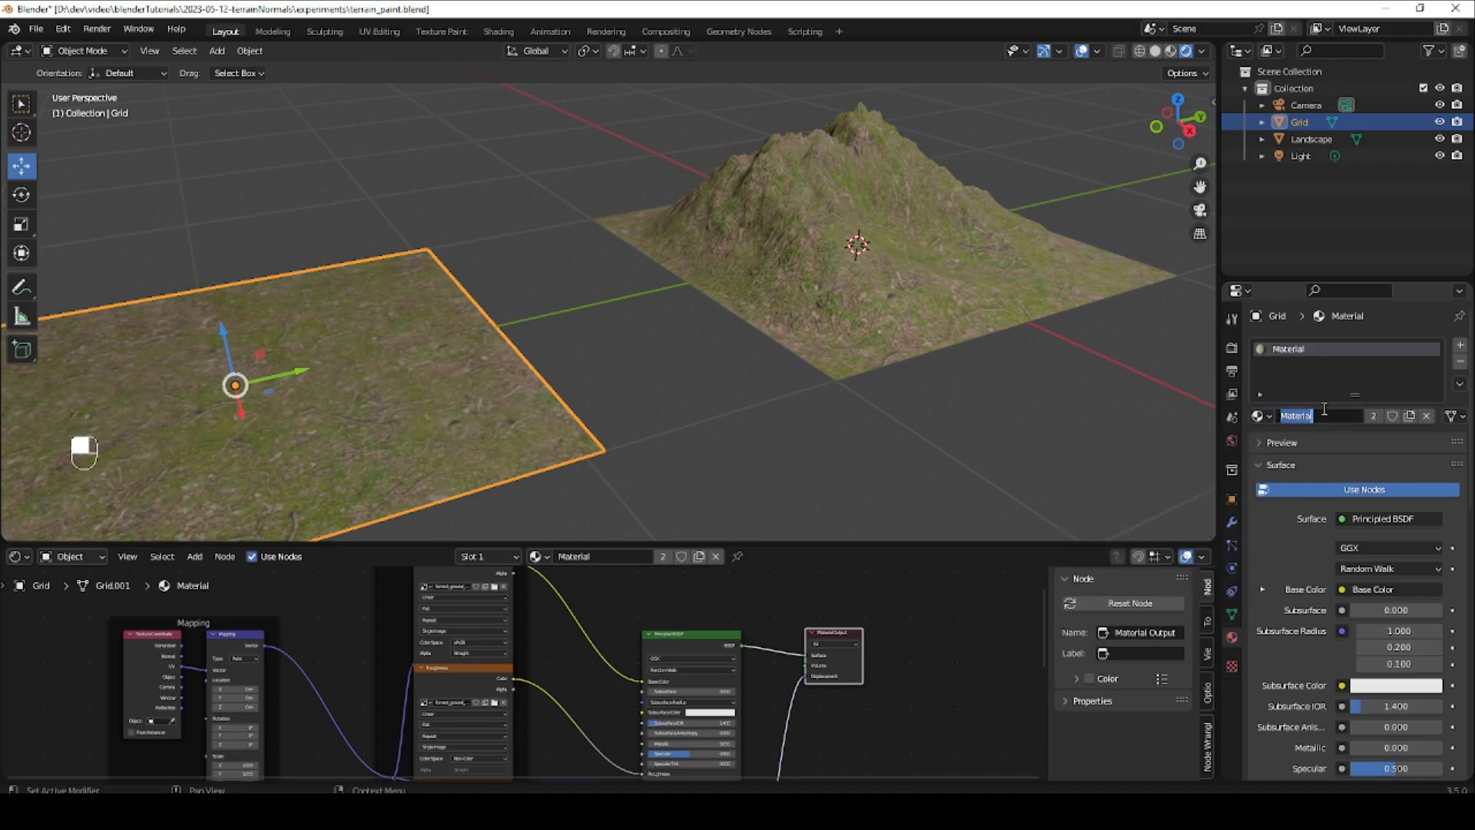
Rename the material shared by the grid and the terrain to Landscape.
{"action": "type", "text": "Lar"}
{"action": "key", "text": "Return"}
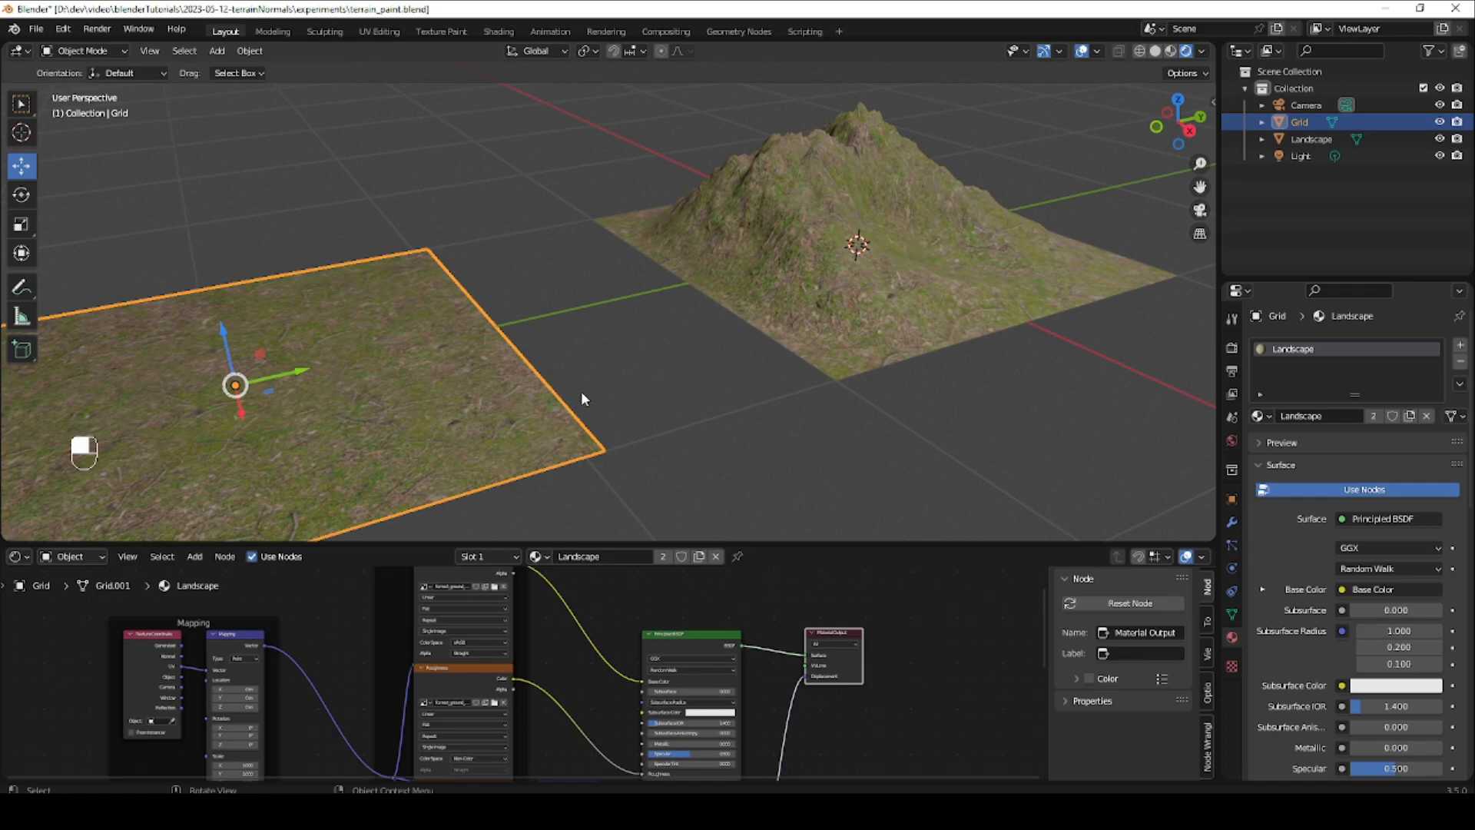
{"action": "middle_click_drag", "start_coordinate": [579, 399], "coordinate": [677, 345]}
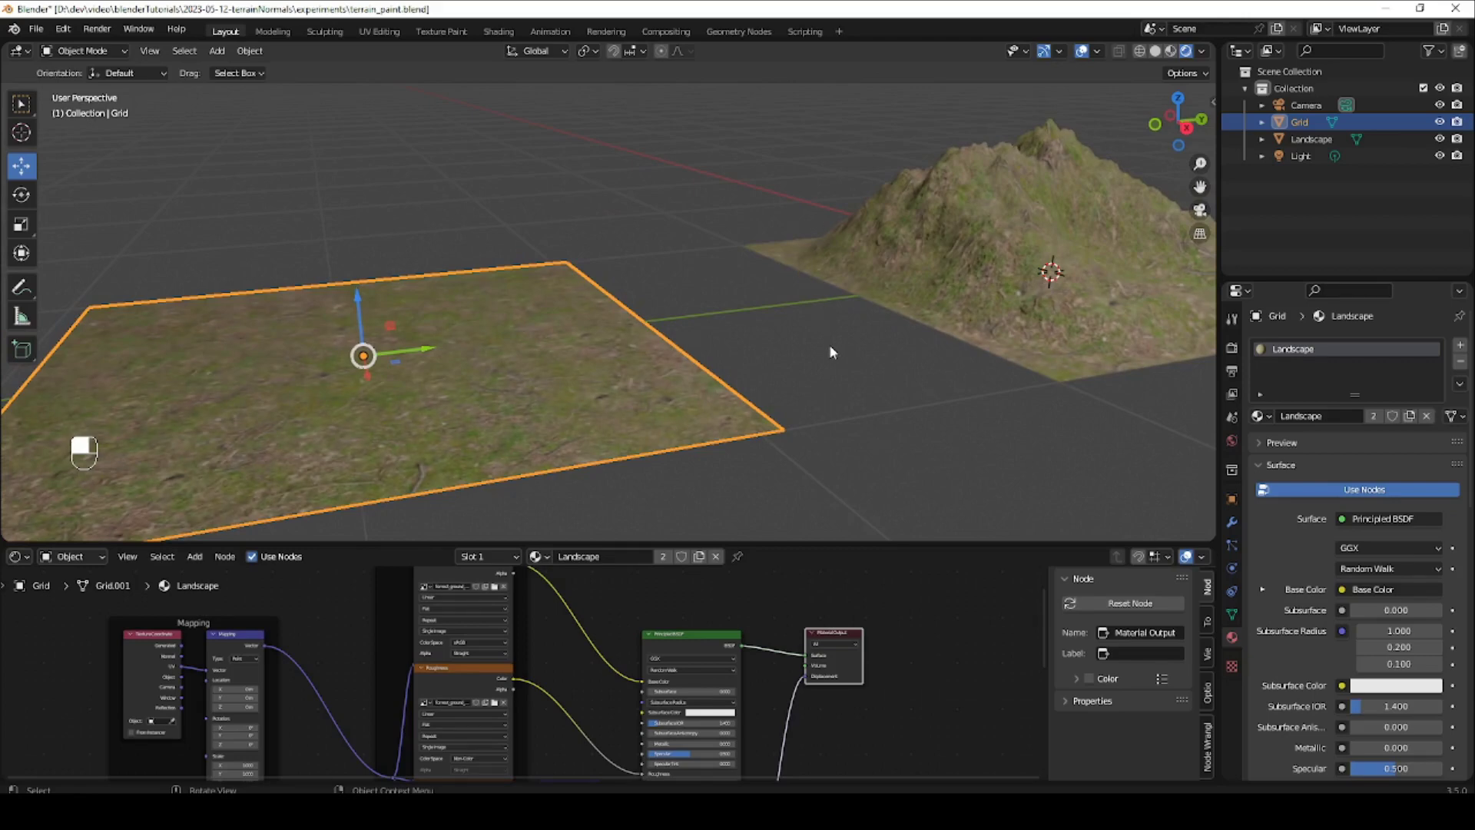
Switch the scene's render engine from Eevee to Cycles.
{"action": "left_click", "coordinate": [1232, 349]}
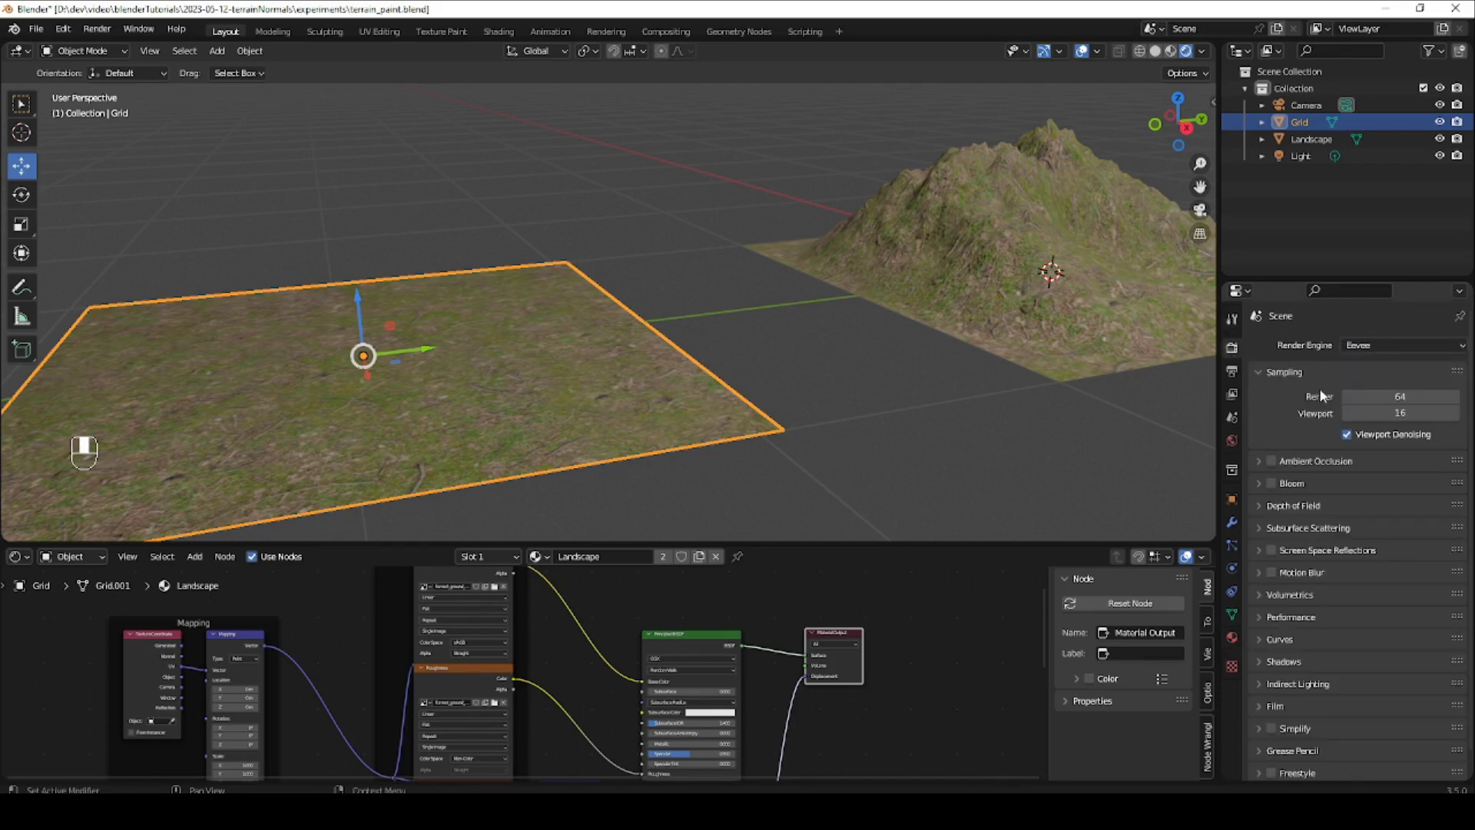
{"action": "left_click", "coordinate": [1354, 347]}
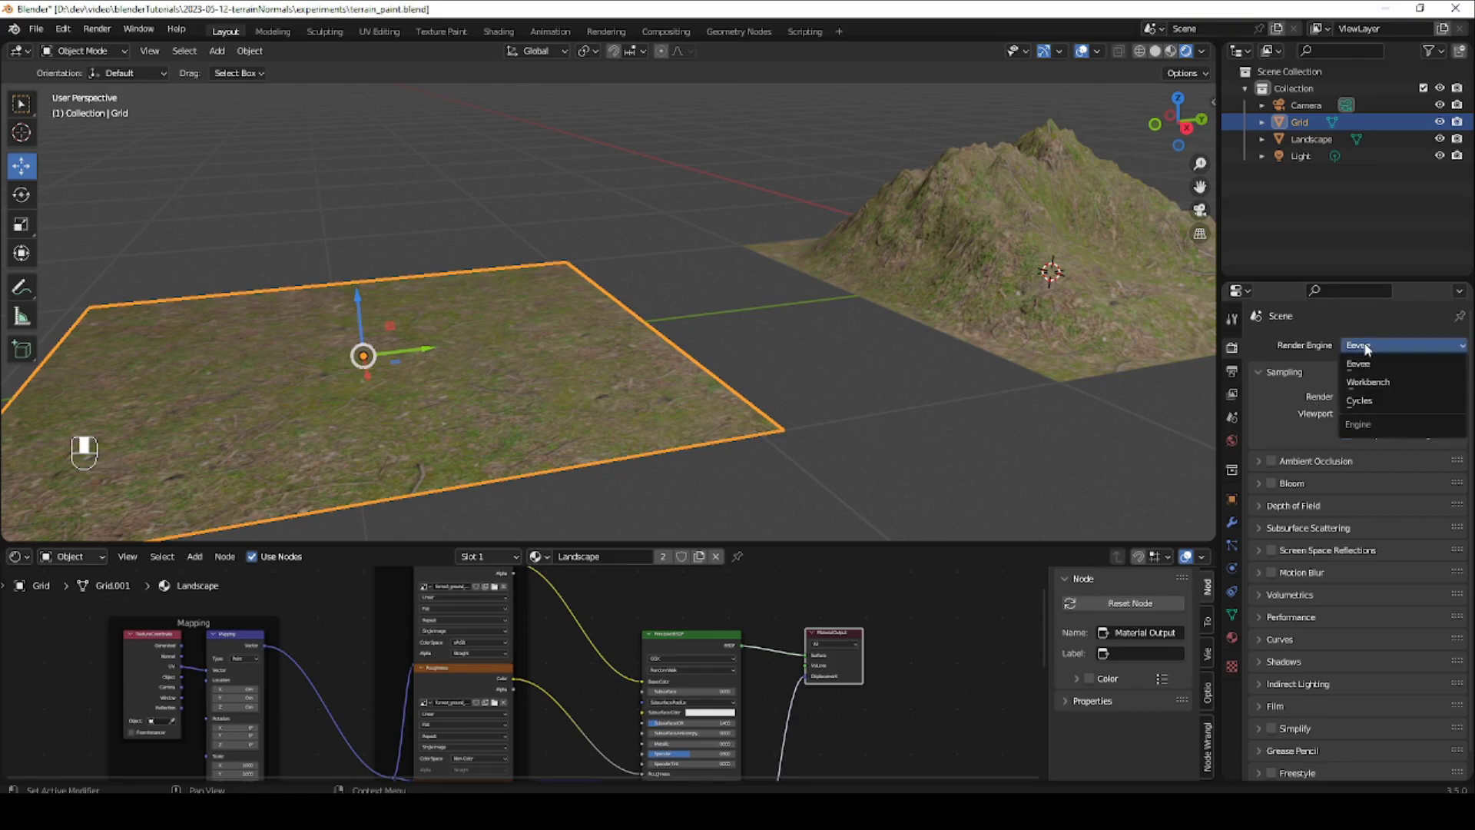
{"action": "left_click", "coordinate": [1369, 401]}
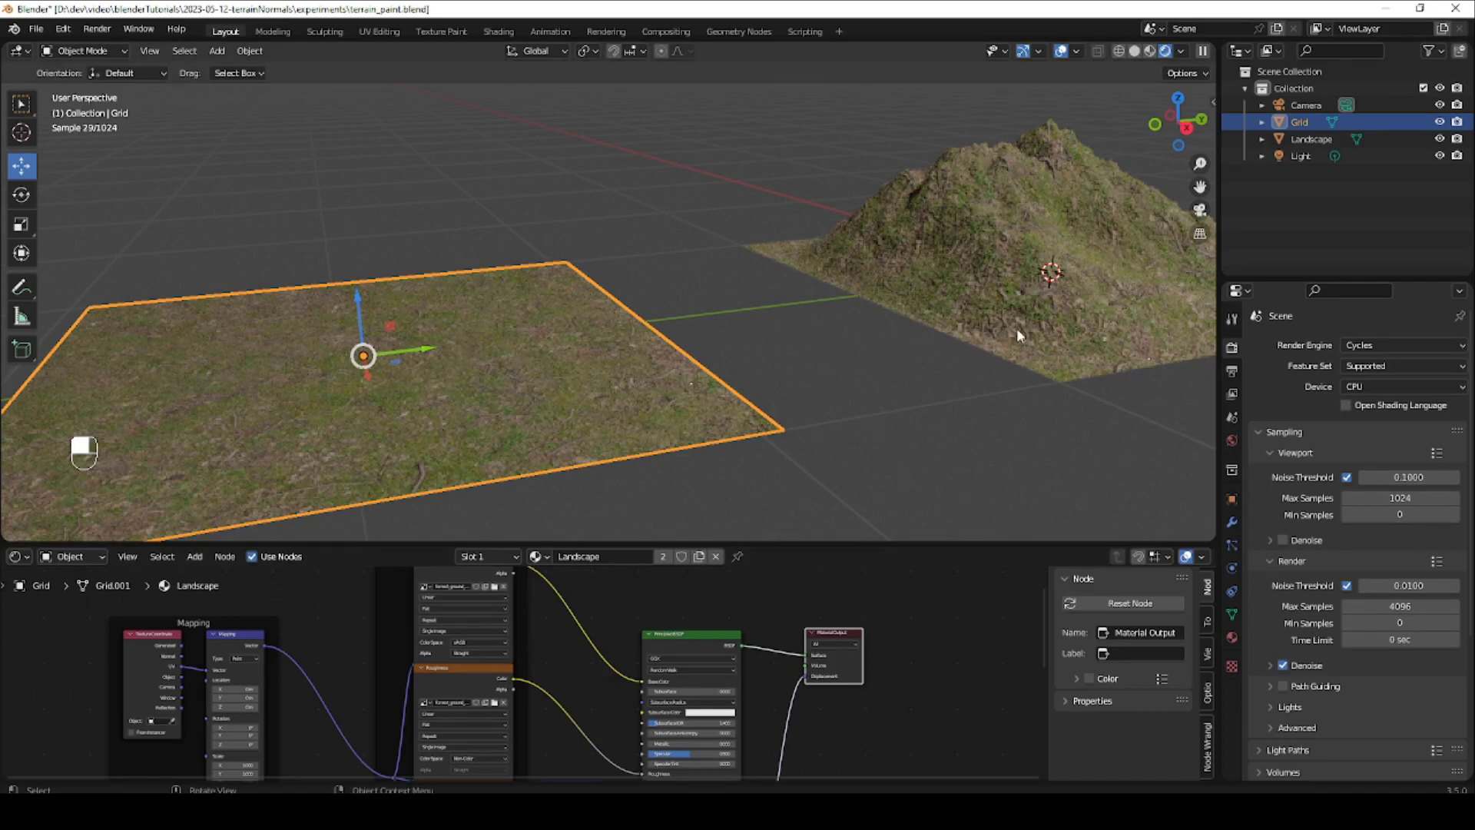
Set the surface displacement method of the landscape's material to Displacement and Bump.
{"action": "left_click", "coordinate": [1041, 316]}
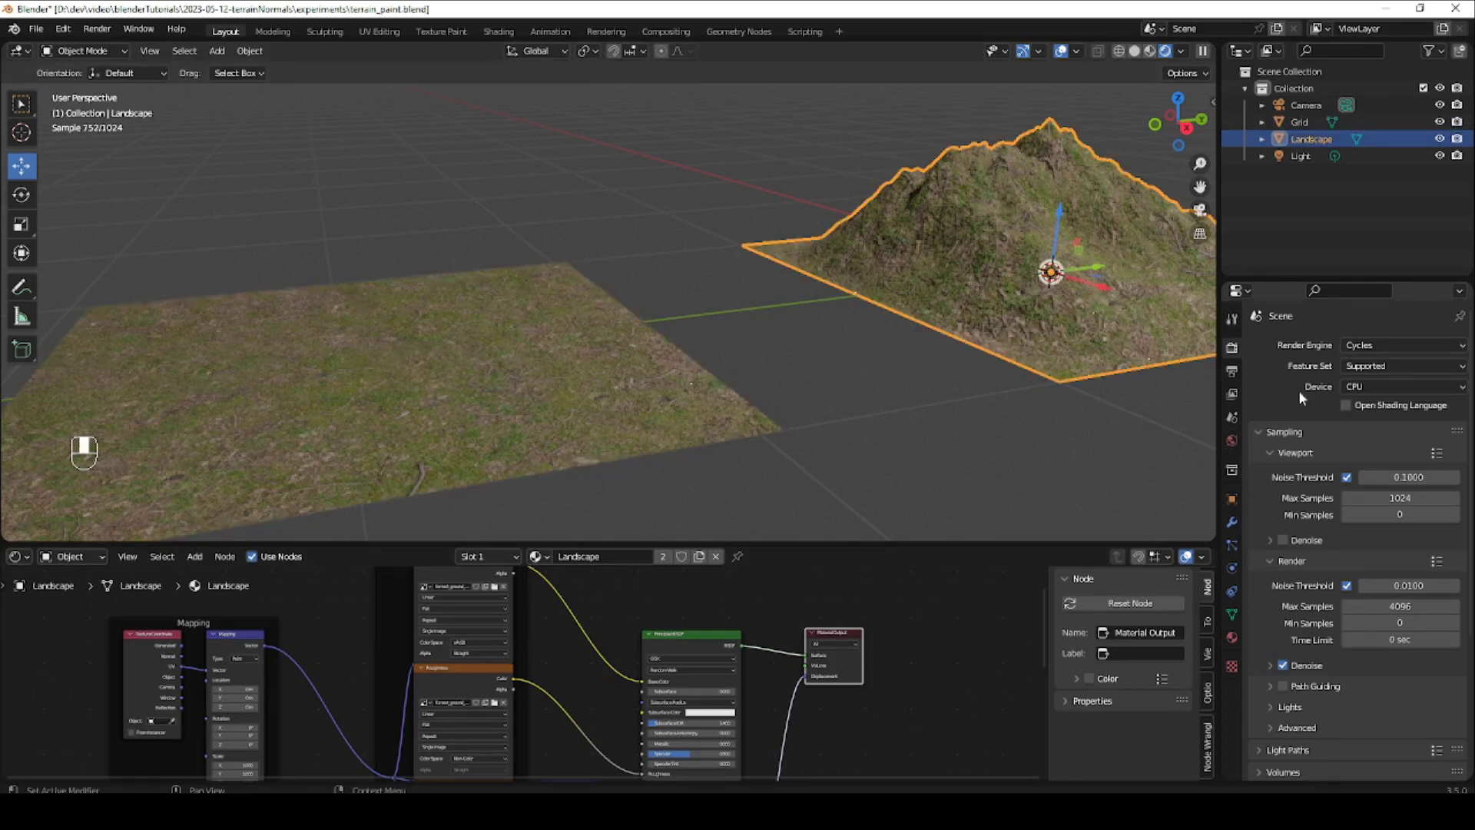
{"action": "left_click", "coordinate": [1232, 637]}
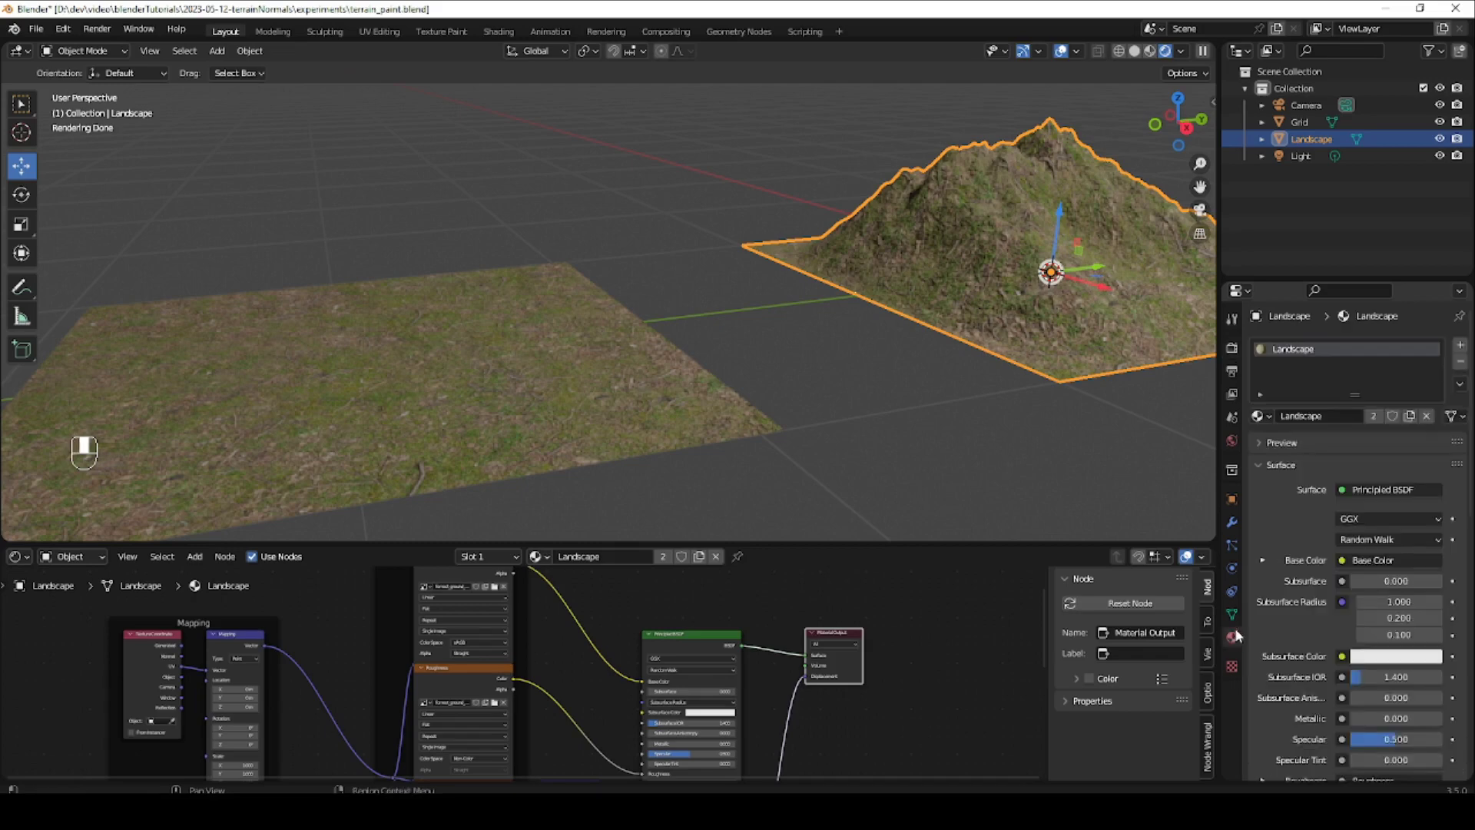
{"action": "scroll", "coordinate": [1298, 578], "scroll_direction": "down", "scroll_amount": 15}
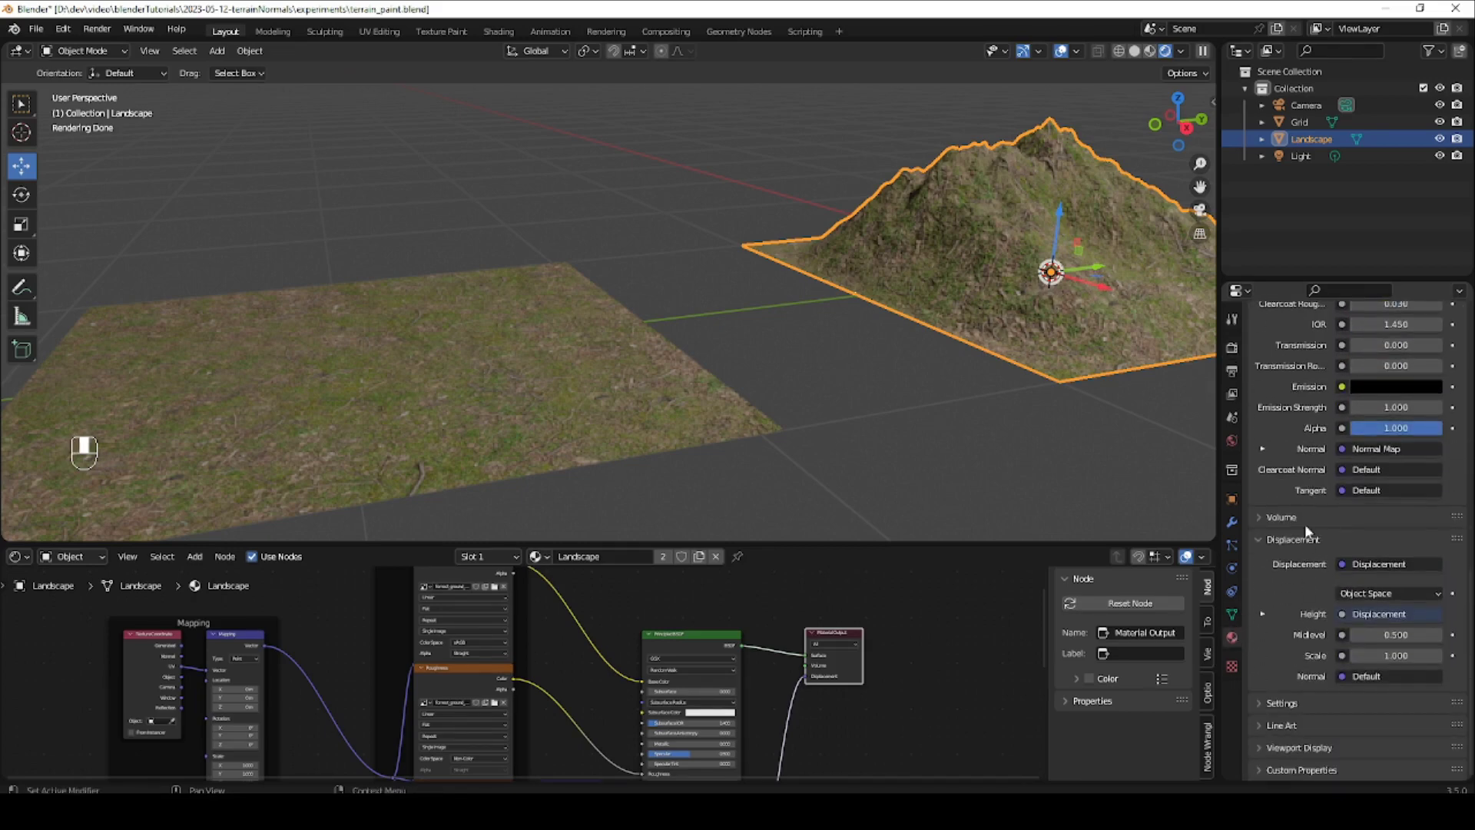
{"action": "left_click", "coordinate": [1278, 703]}
{"action": "scroll", "coordinate": [1290, 615], "scroll_direction": "down", "scroll_amount": 6}
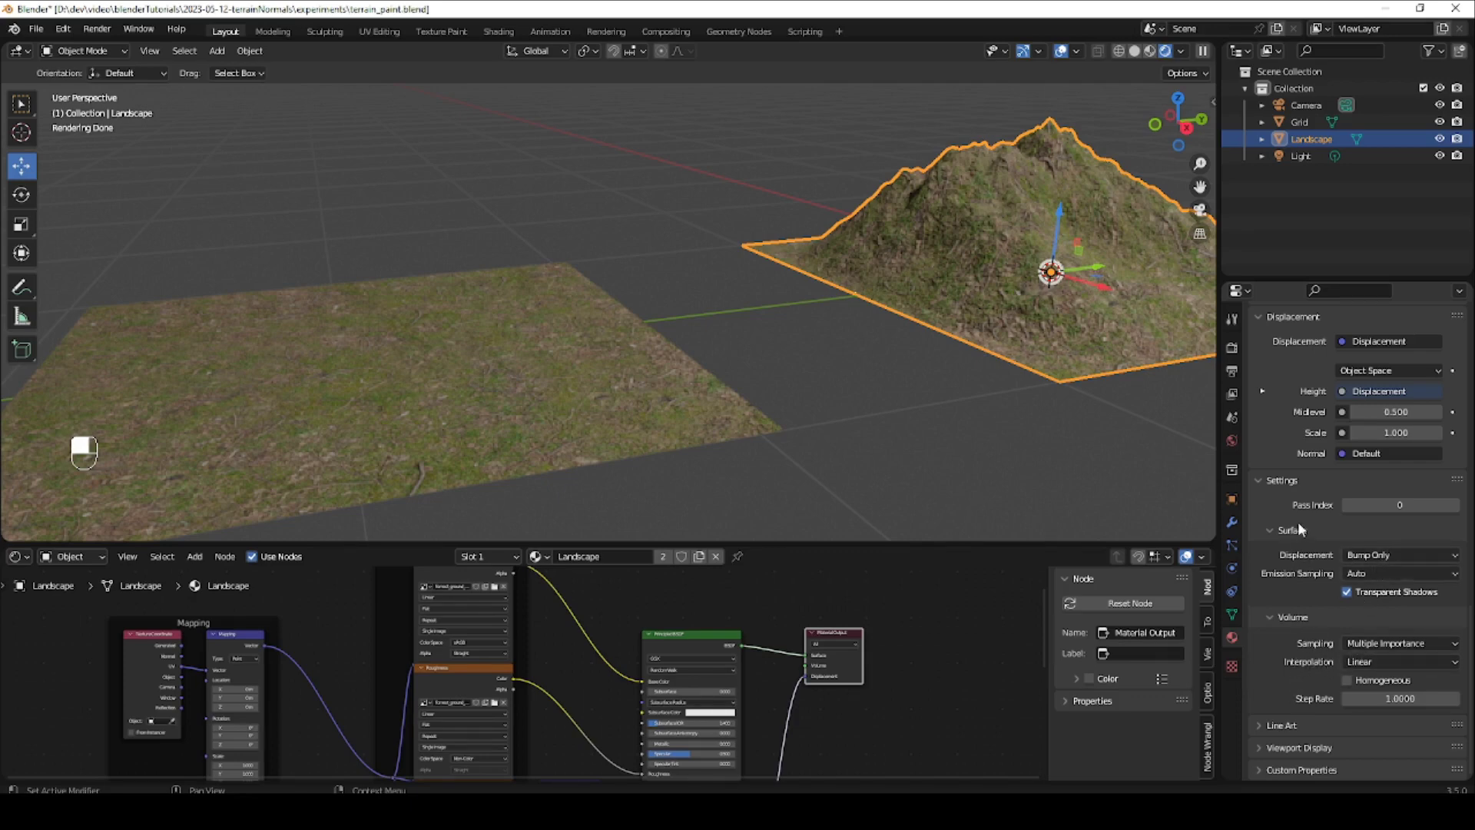
{"action": "left_click", "coordinate": [1409, 553]}
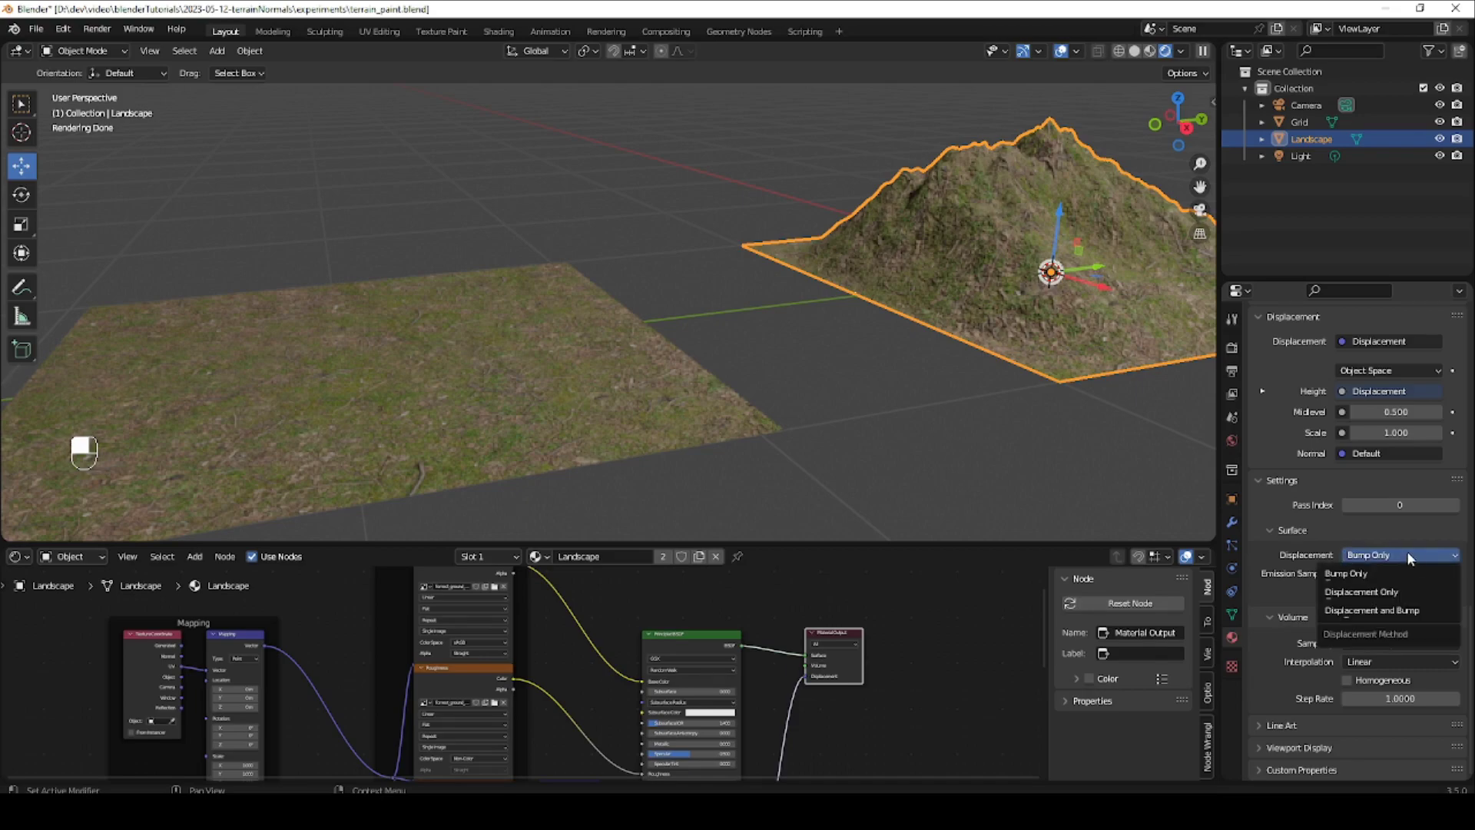
{"action": "left_click", "coordinate": [1374, 608]}
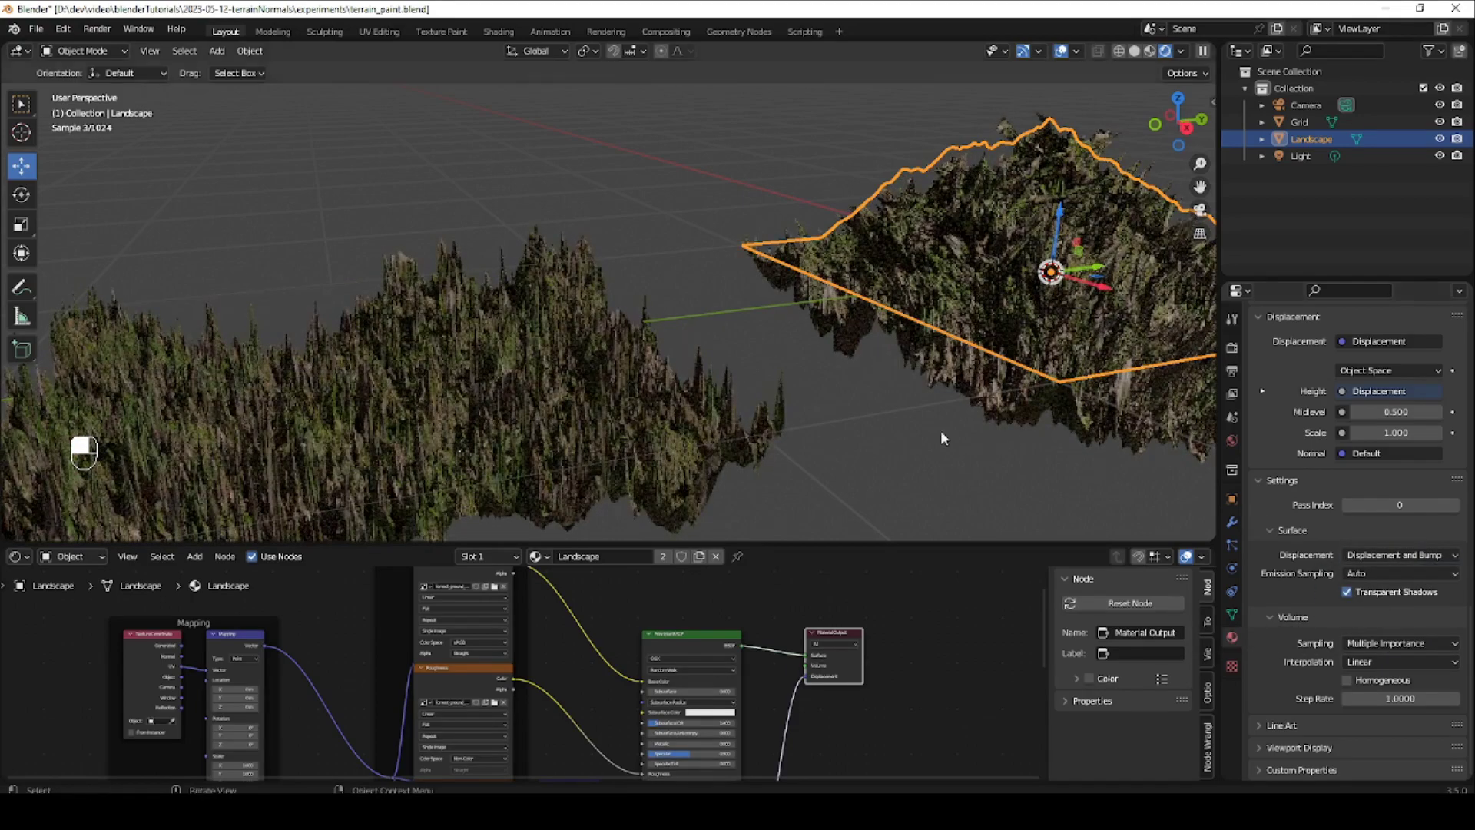
Reduce the Scale of the material's Displacement node to 0.1, keeping the grid and landscape in view.
{"action": "middle_click_drag", "start_coordinate": [940, 356], "coordinate": [793, 310], "text": "shift"}
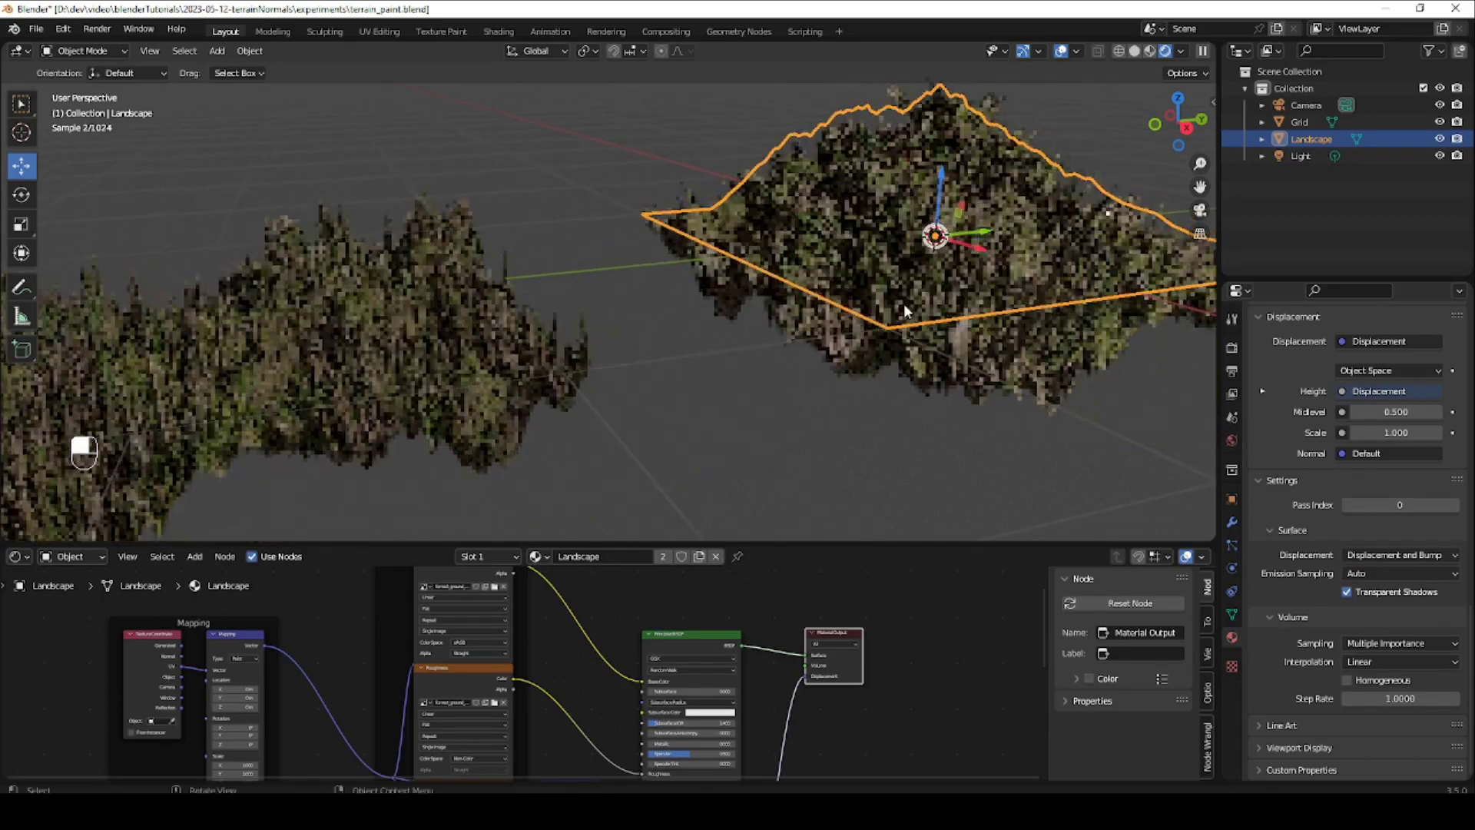
{"action": "middle_click_drag", "start_coordinate": [904, 305], "coordinate": [872, 306]}
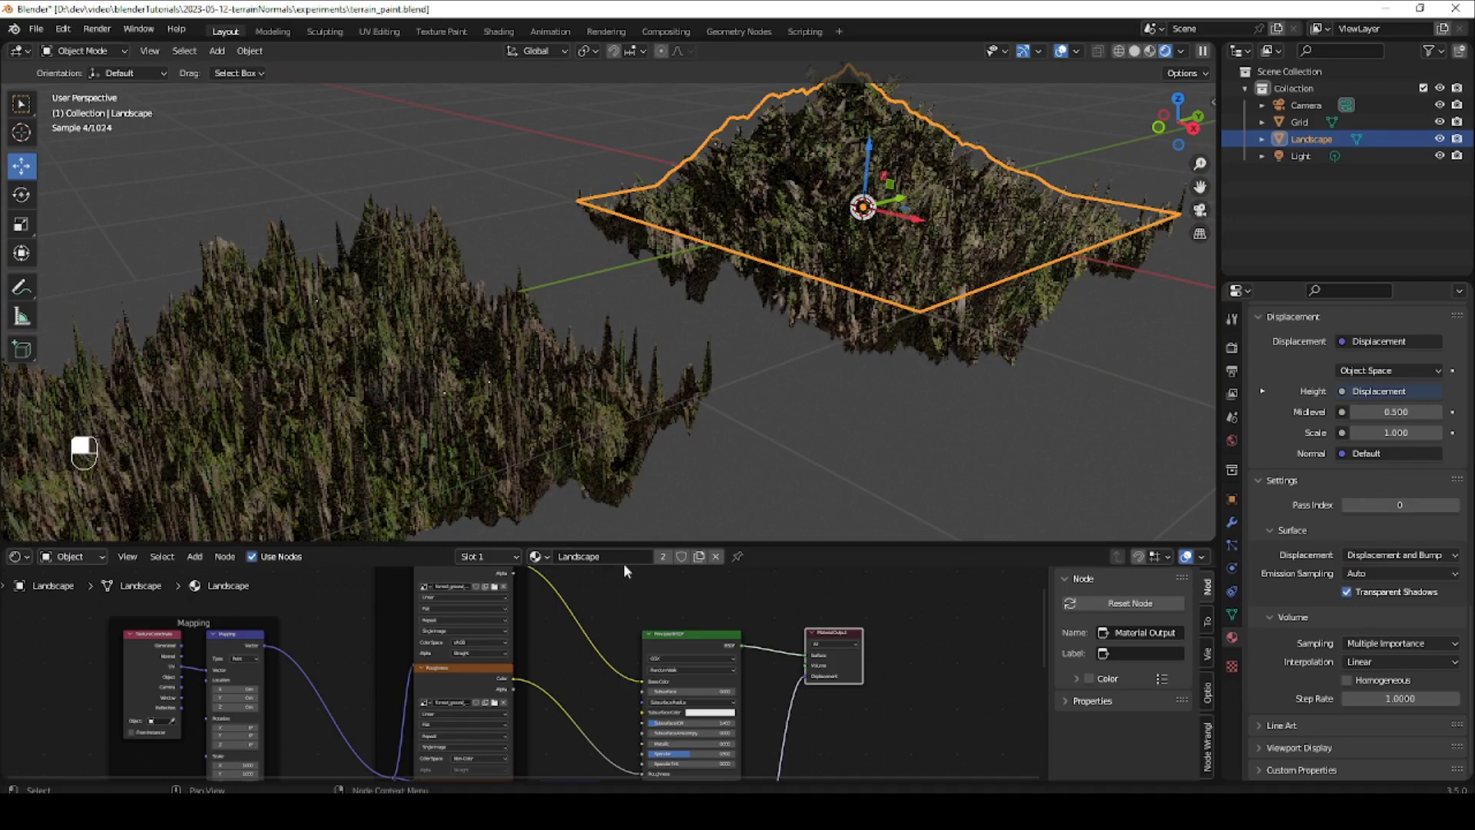
{"action": "left_click_drag", "start_coordinate": [786, 538], "coordinate": [780, 312]}
{"action": "middle_click_drag", "start_coordinate": [391, 658], "coordinate": [645, 437], "text": "ctrl"}
{"action": "middle_click_drag", "start_coordinate": [748, 596], "coordinate": [577, 451], "text": "shift"}
{"action": "middle_click_drag", "start_coordinate": [629, 560], "coordinate": [547, 465], "text": "shift"}
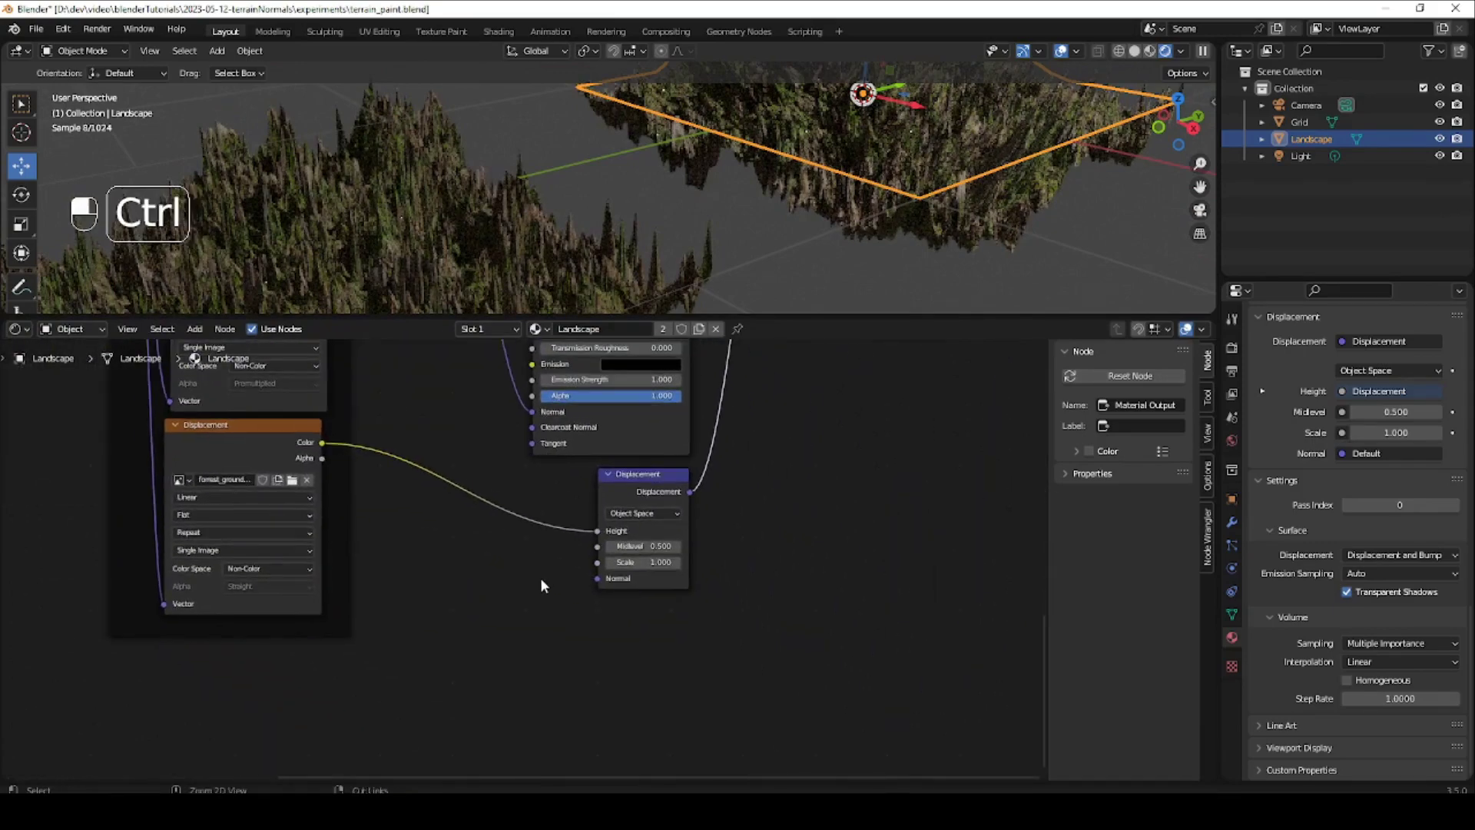
{"action": "middle_click_drag", "start_coordinate": [542, 586], "coordinate": [630, 476], "text": "ctrl"}
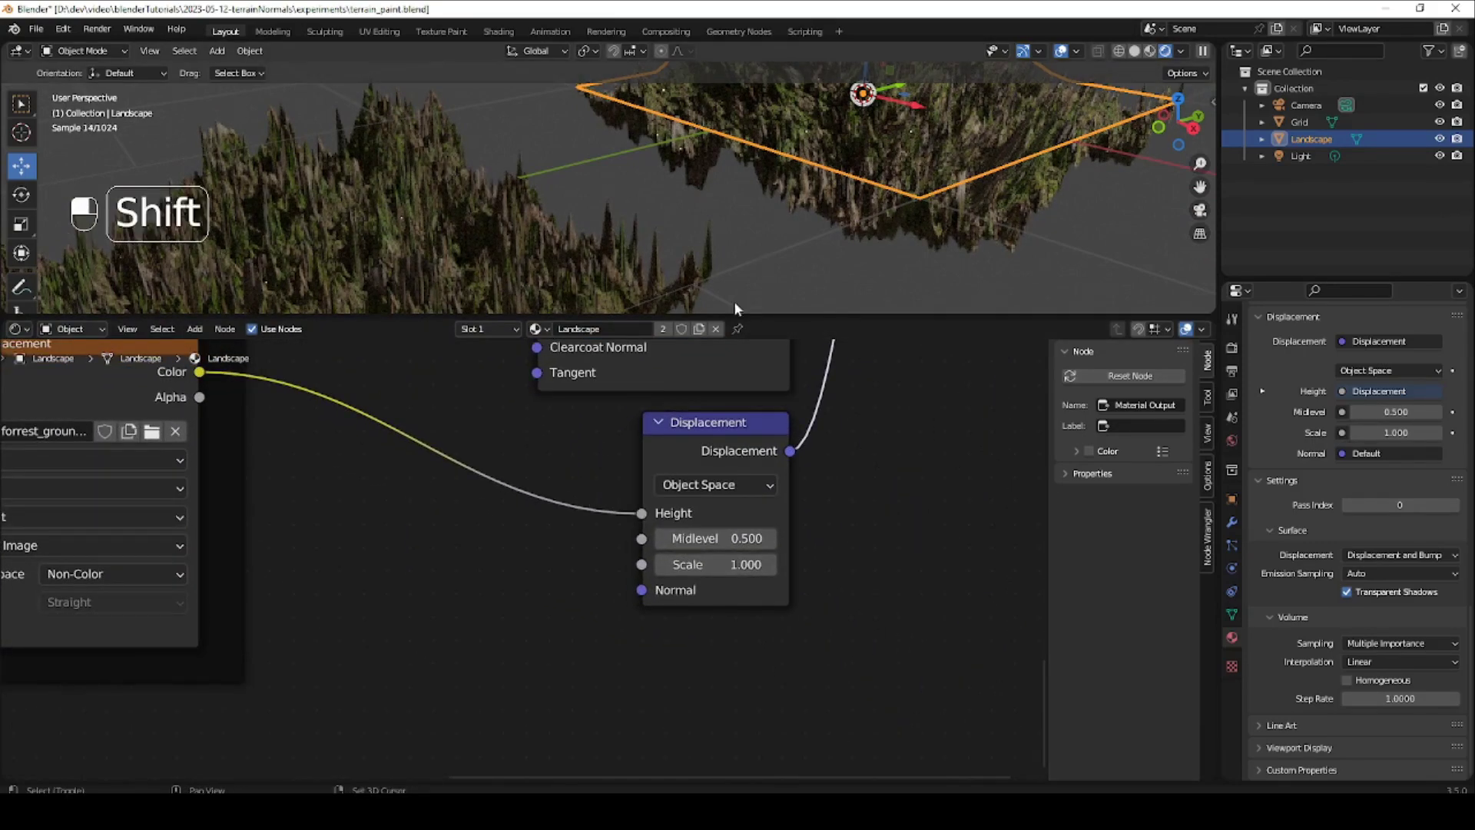
{"action": "middle_click_drag", "start_coordinate": [606, 258], "coordinate": [741, 203], "text": "shift"}
{"action": "left_click_drag", "start_coordinate": [864, 318], "coordinate": [851, 480]}
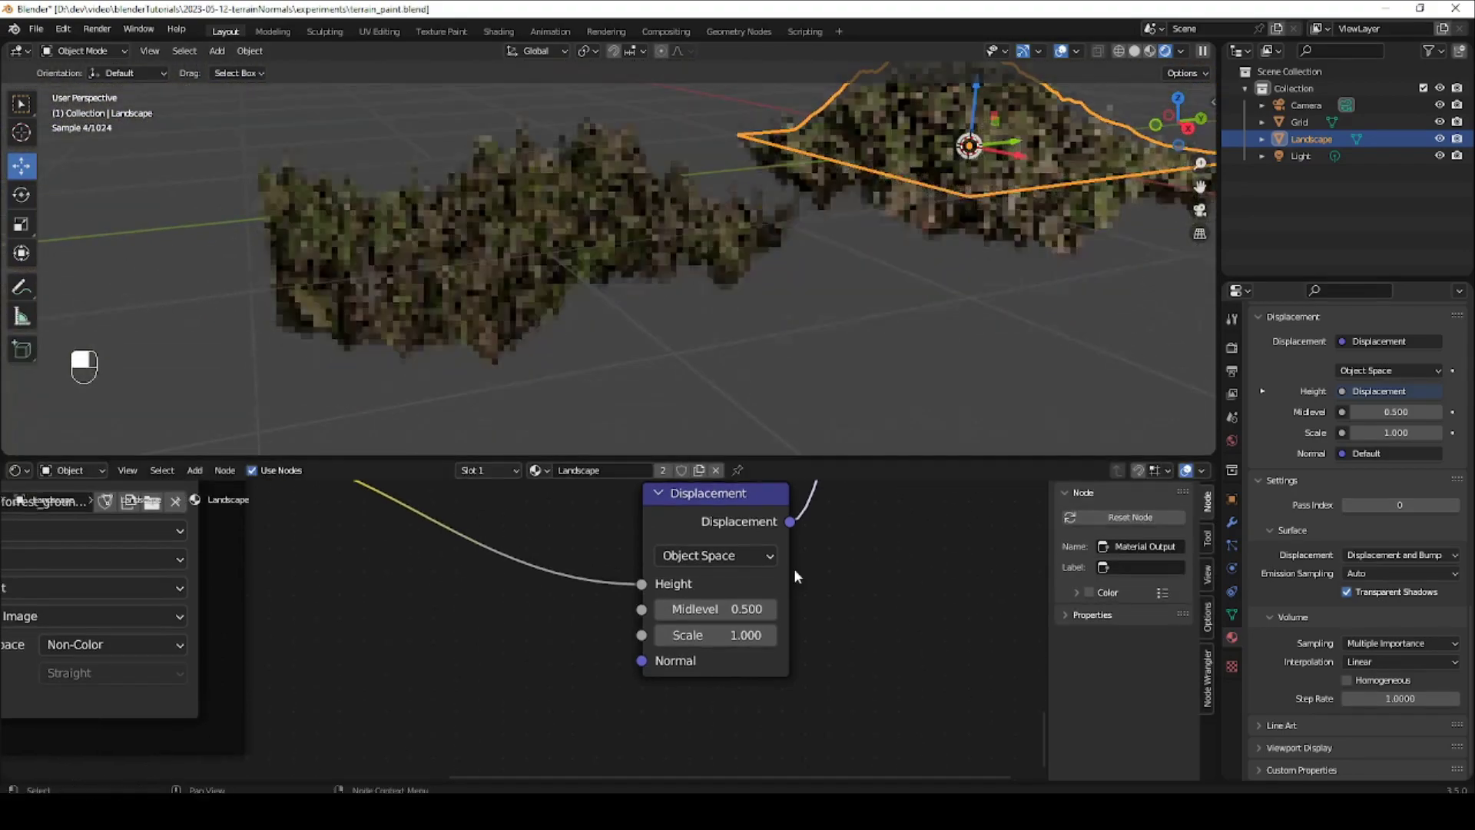
{"action": "left_click", "coordinate": [664, 636]}
{"action": "left_click", "coordinate": [665, 636]}
{"action": "left_click", "coordinate": [665, 638]}
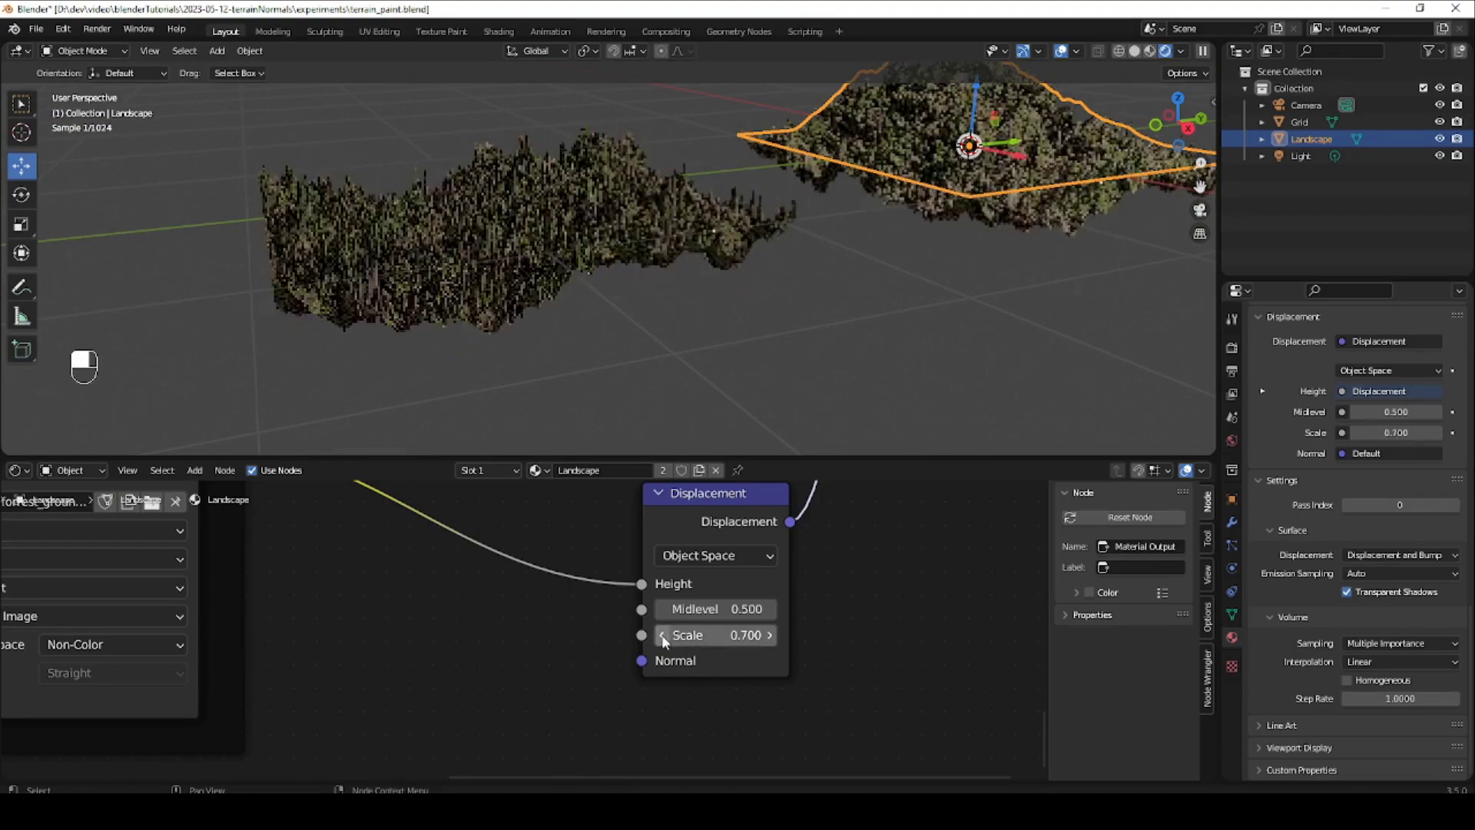
{"action": "left_click", "coordinate": [662, 636]}
{"action": "left_click", "coordinate": [663, 636]}
{"action": "left_click", "coordinate": [664, 636]}
{"action": "left_click", "coordinate": [664, 635]}
{"action": "left_click", "coordinate": [663, 635]}
{"action": "left_click", "coordinate": [665, 635]}
{"action": "left_click", "coordinate": [664, 635]}
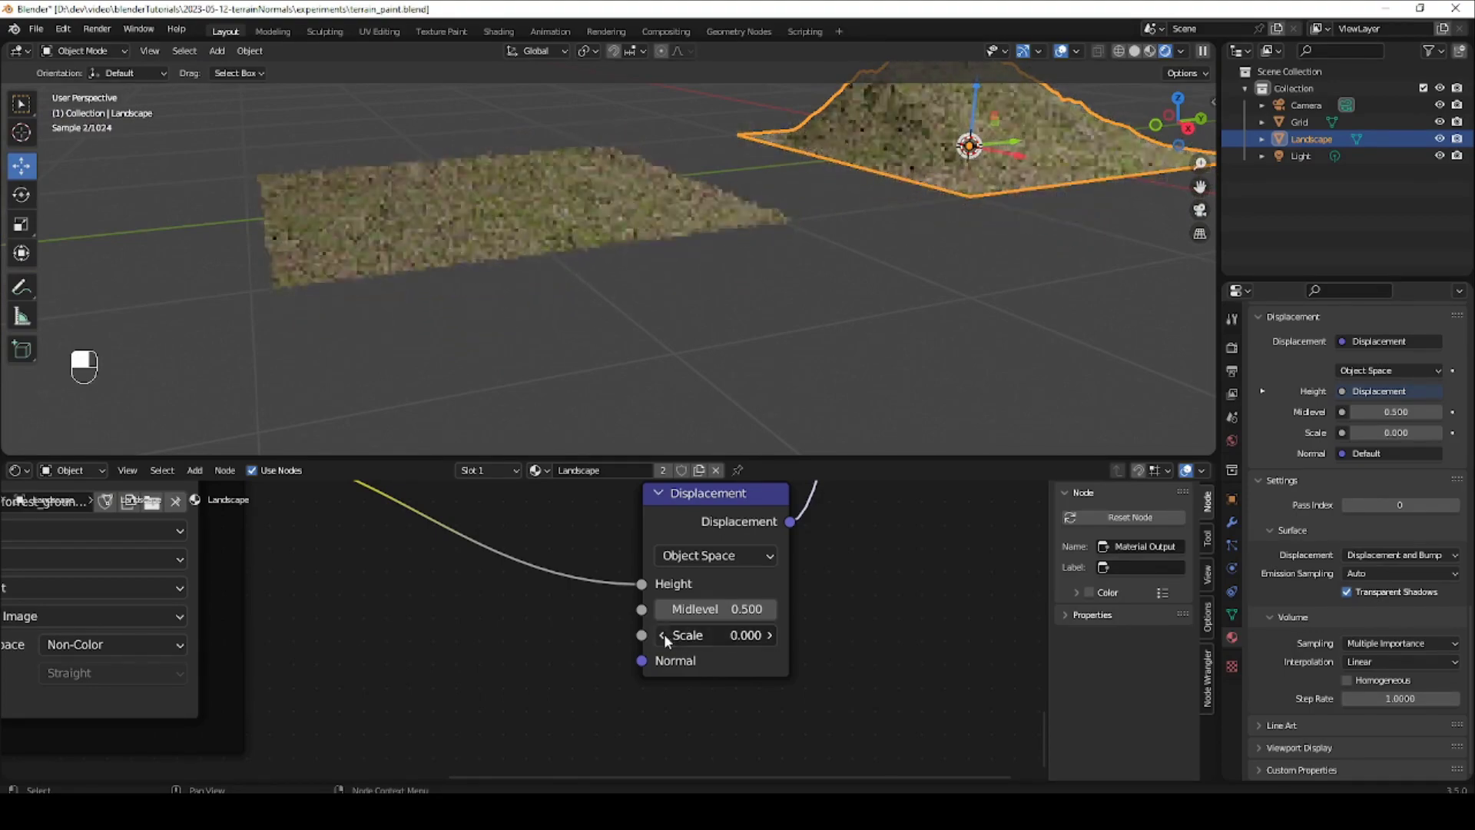
{"action": "left_click", "coordinate": [770, 636]}
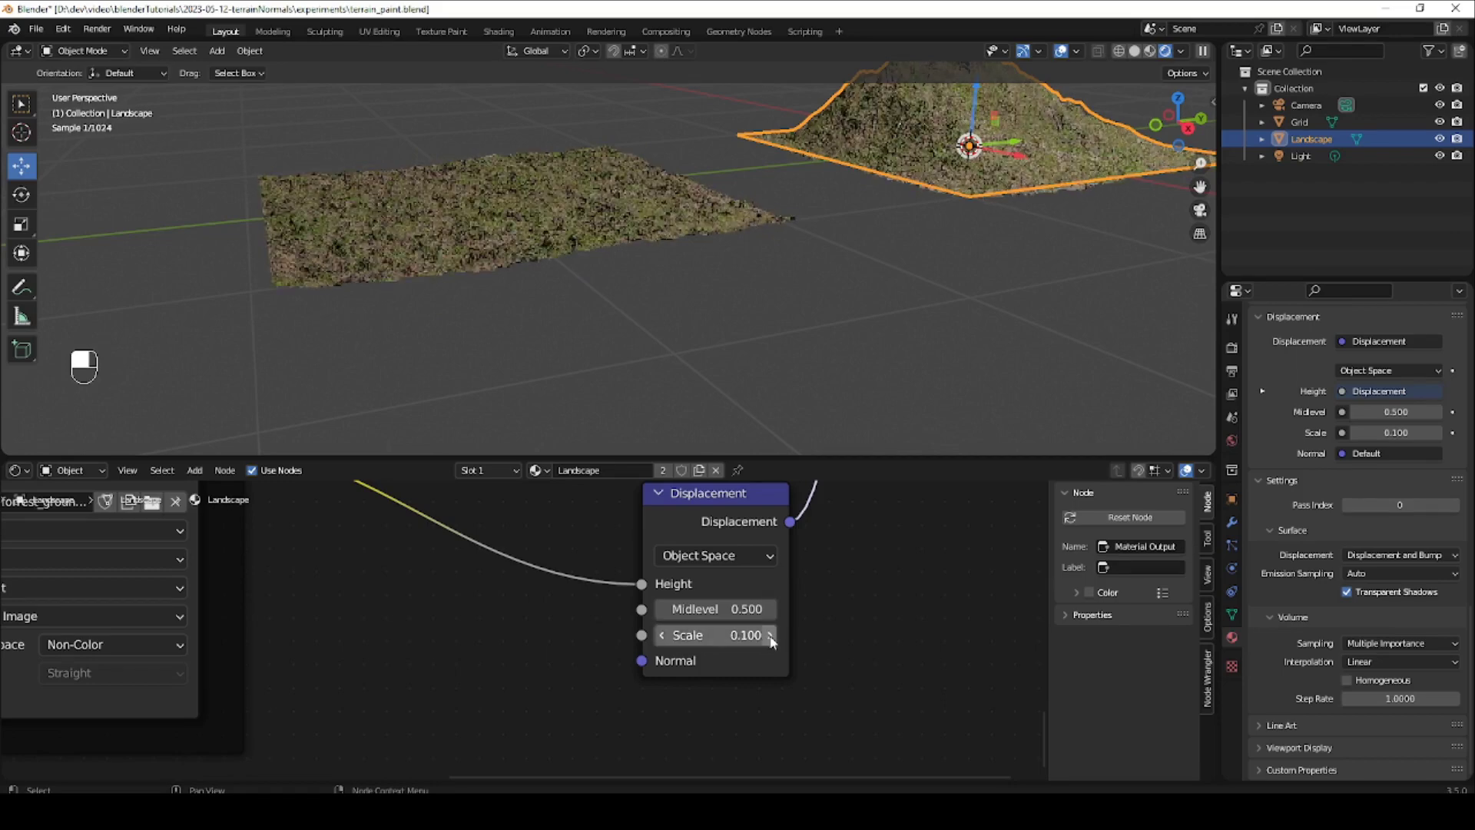
View the terrain from the right side and try a Displacement node Midlevel of 1.0.
{"action": "mouse_move", "coordinate": [677, 379]}
{"action": "middle_mouse_down"}
{"action": "mouse_move", "coordinate": [643, 358]}
{"action": "mouse_move", "coordinate": [668, 366]}
{"action": "middle_mouse_up"}
{"action": "key", "text": "KP_3"}
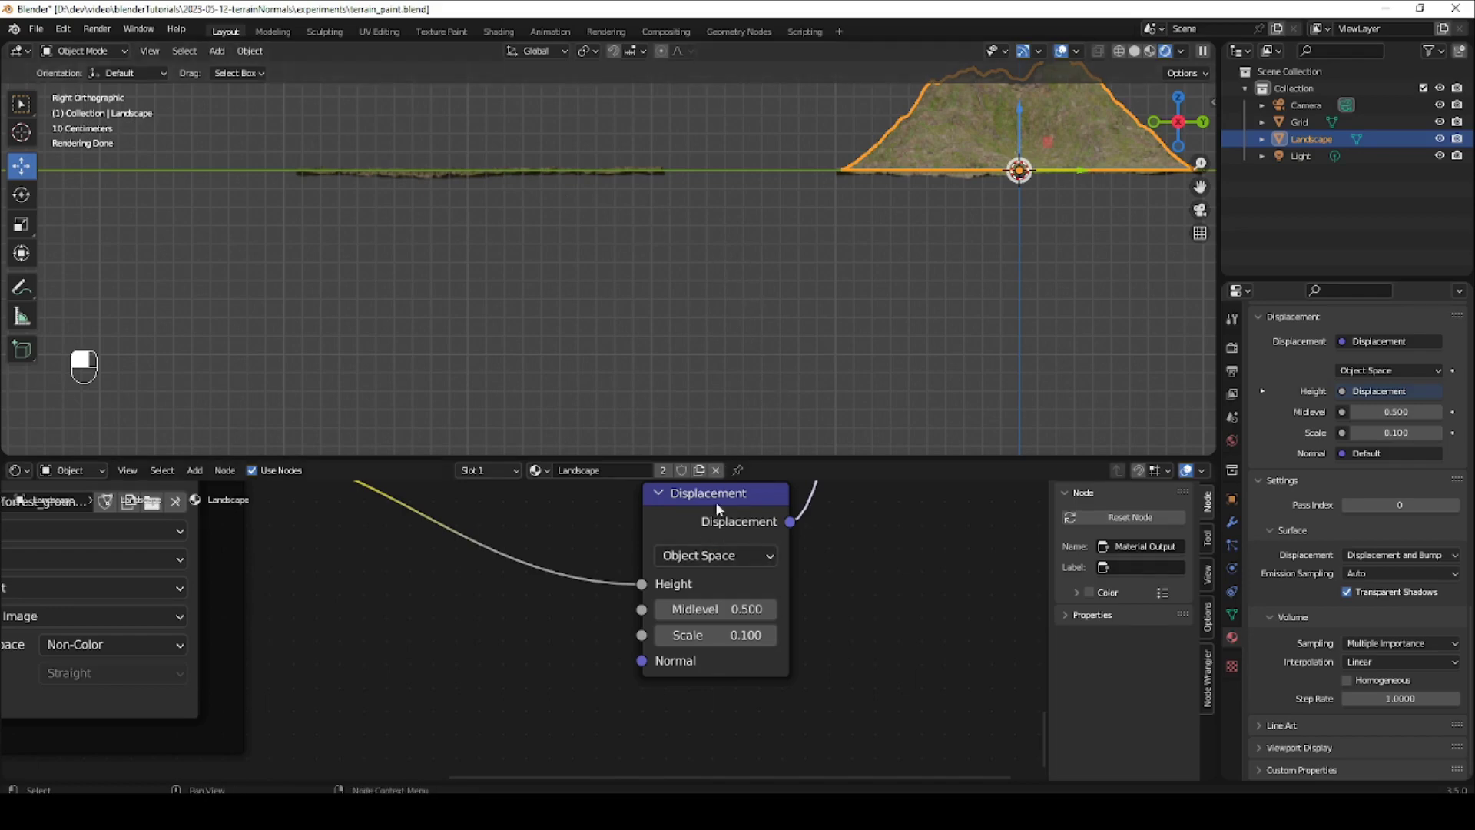
{"action": "left_click", "coordinate": [771, 610]}
{"action": "left_click", "coordinate": [771, 611]}
{"action": "left_click", "coordinate": [772, 611]}
{"action": "left_click", "coordinate": [772, 610]}
{"action": "left_click", "coordinate": [772, 611]}
Set the Midlevel of the Displacement node to 0.4, comparing neighbouring values in the side view.
{"action": "left_click", "coordinate": [661, 609]}
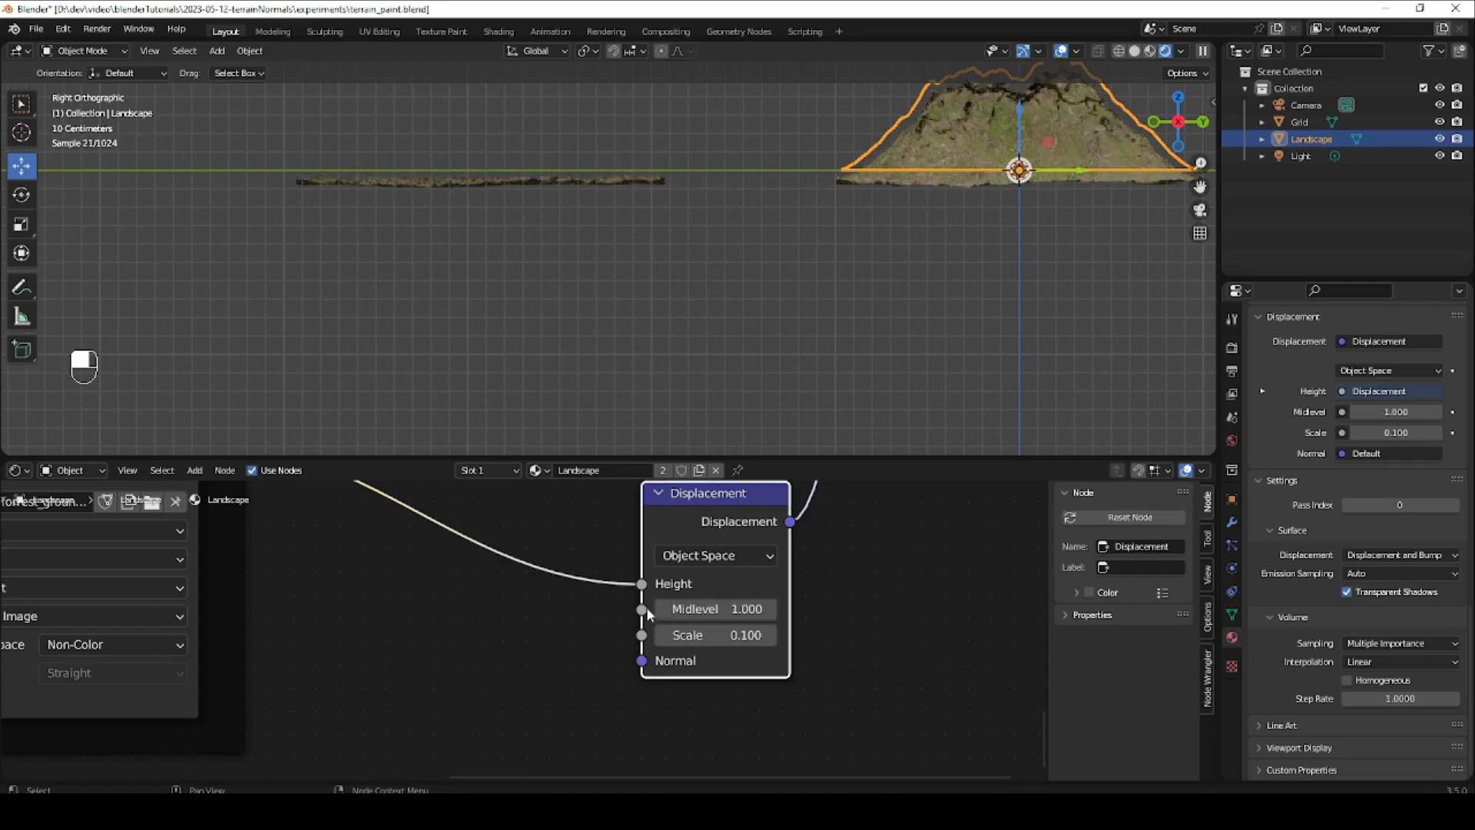
{"action": "left_click", "coordinate": [662, 609]}
{"action": "left_click", "coordinate": [663, 609]}
{"action": "left_click", "coordinate": [662, 608]}
{"action": "left_click", "coordinate": [662, 609]}
{"action": "left_click", "coordinate": [662, 608]}
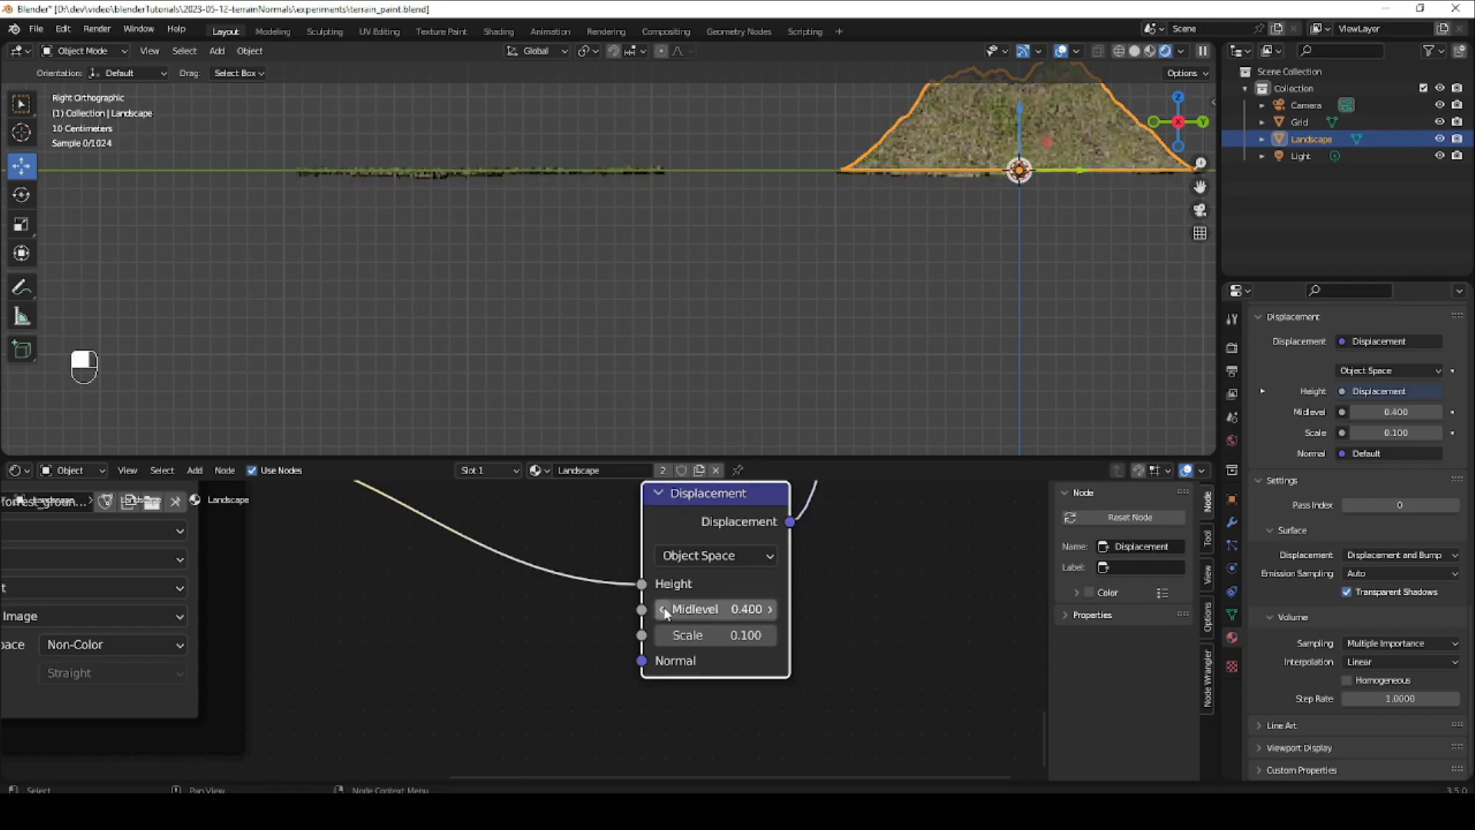
{"action": "left_click", "coordinate": [663, 608]}
{"action": "left_click", "coordinate": [664, 609]}
{"action": "left_click", "coordinate": [771, 609]}
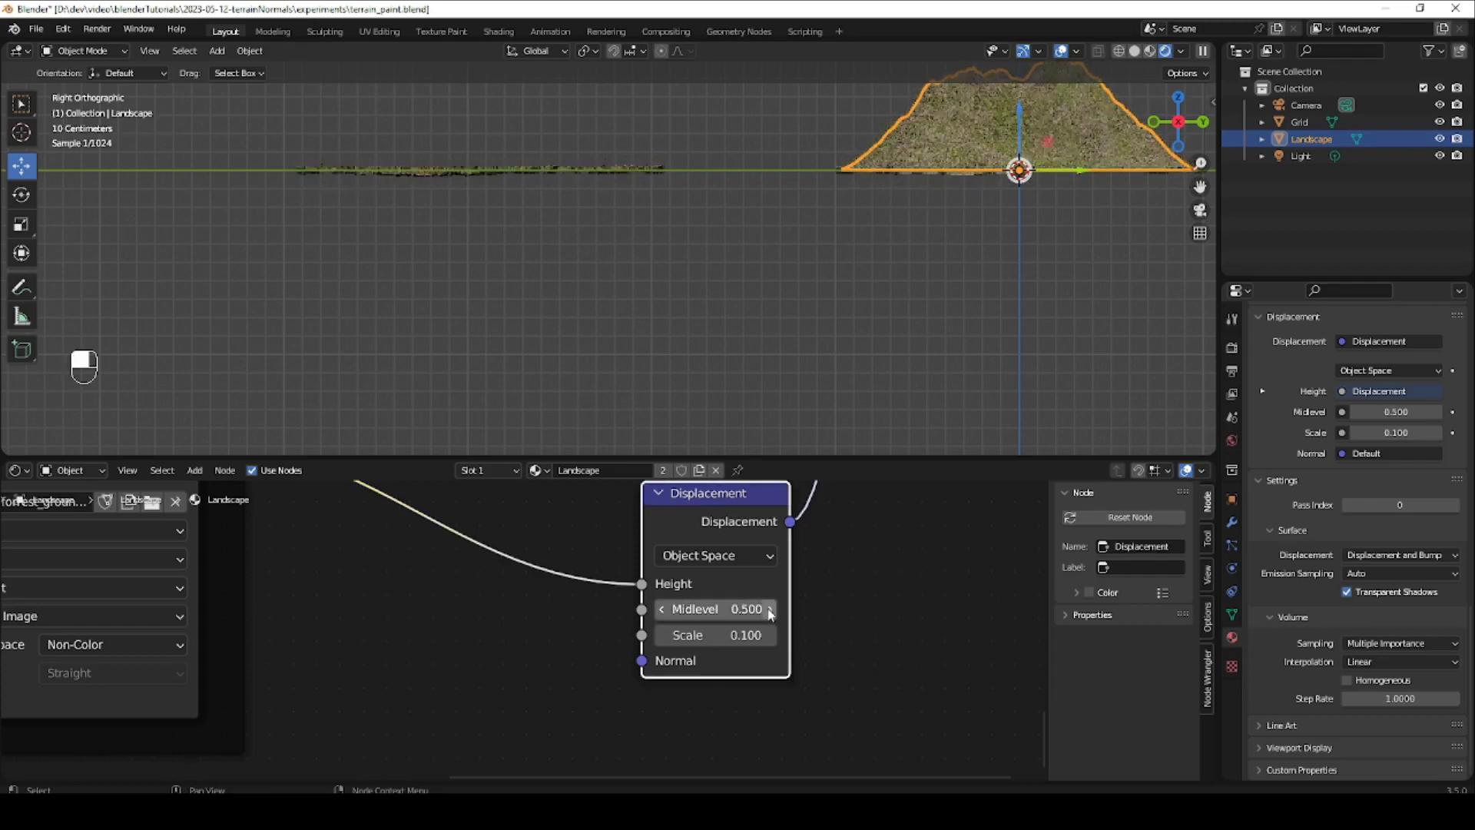
{"action": "left_click", "coordinate": [771, 610]}
{"action": "left_click", "coordinate": [772, 611]}
{"action": "left_click", "coordinate": [771, 610]}
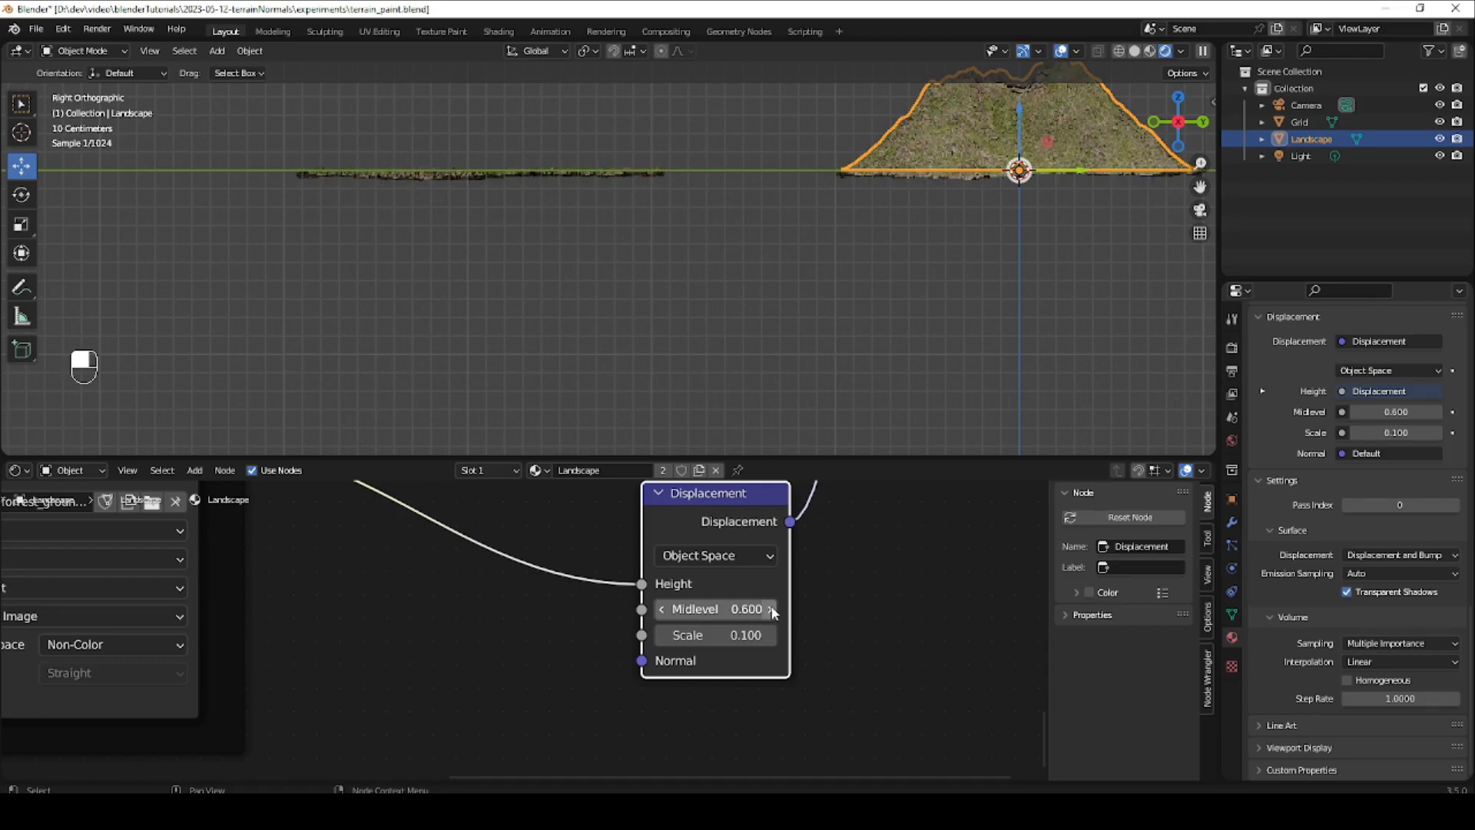
{"action": "left_click", "coordinate": [661, 609]}
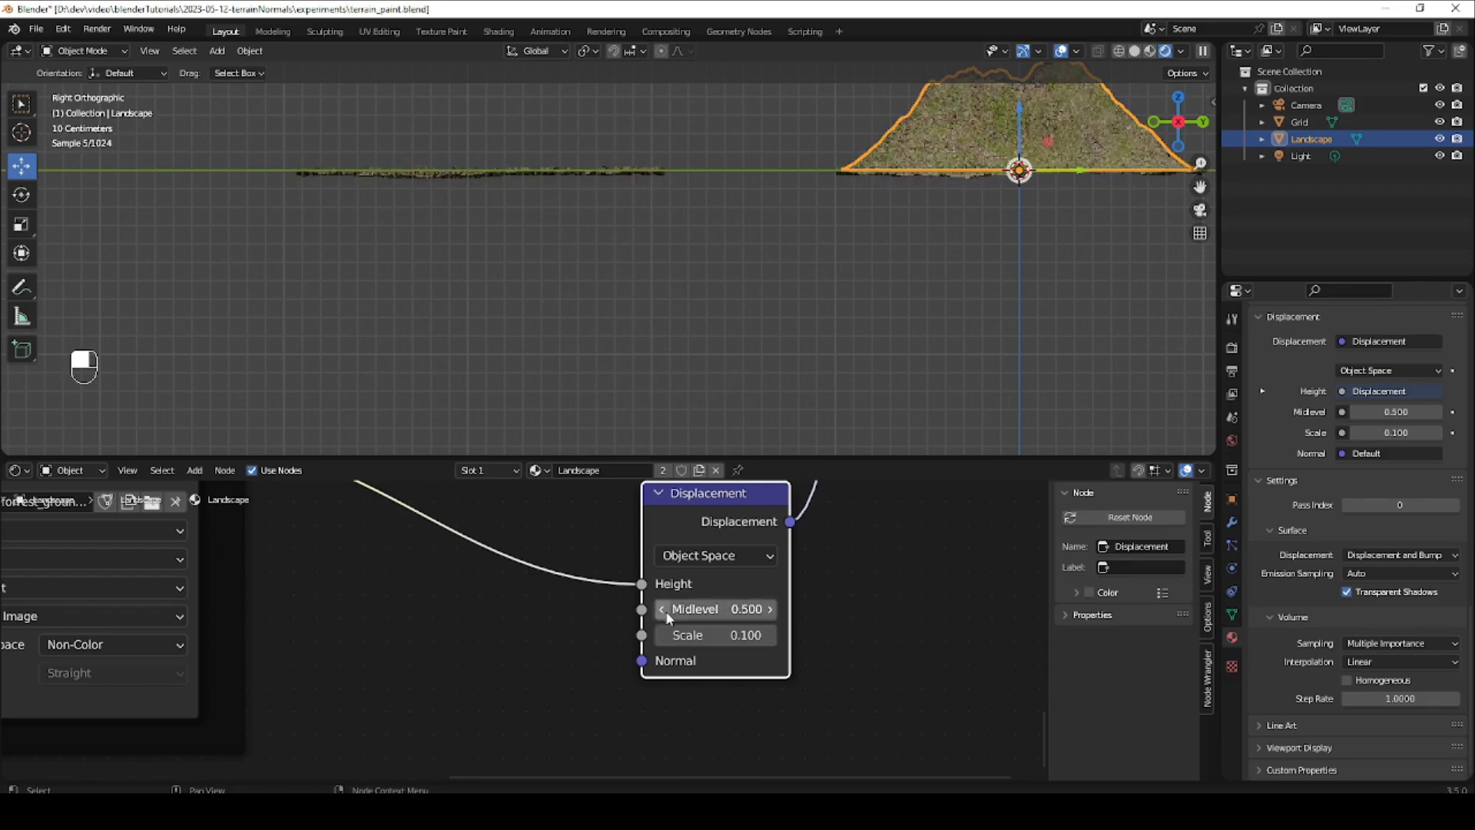
{"action": "left_click", "coordinate": [664, 609]}
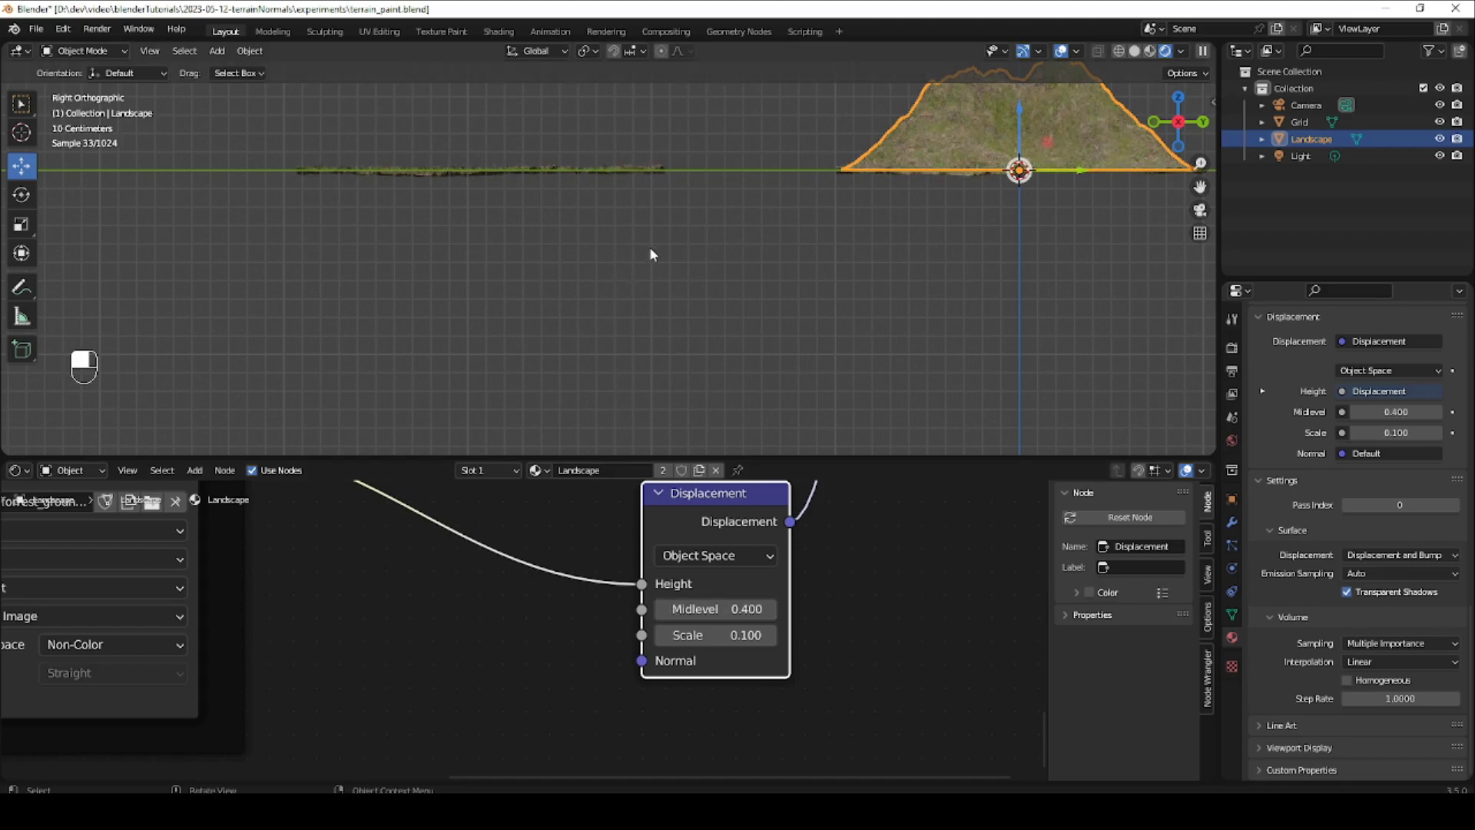
Return to a perspective view of the grid and landscape and save the file.
{"action": "middle_click_drag", "start_coordinate": [679, 217], "coordinate": [715, 278]}
{"action": "middle_click_drag", "start_coordinate": [816, 228], "coordinate": [713, 302], "text": "shift"}
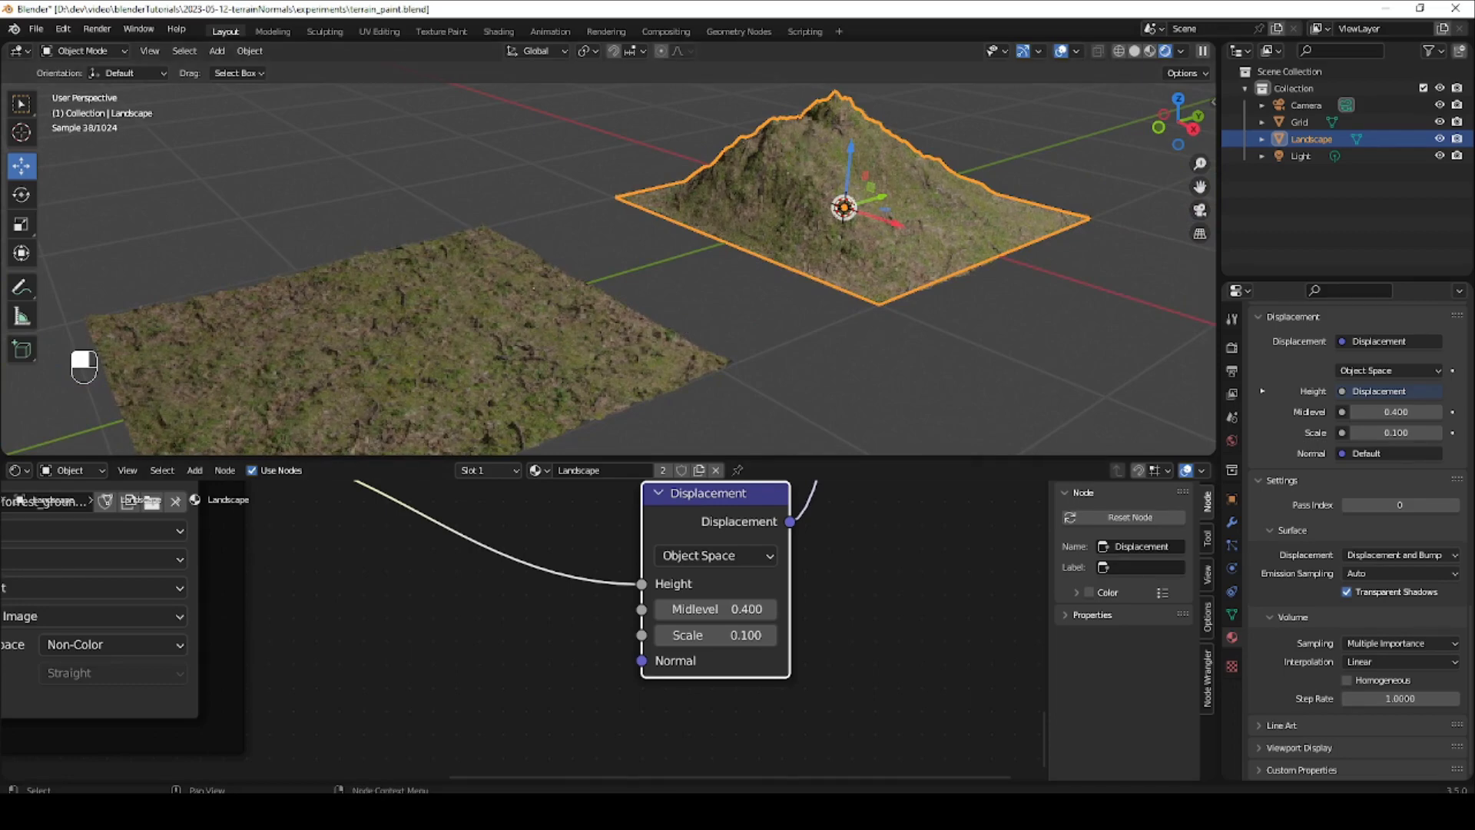
{"action": "key", "text": "ctrl+s"}
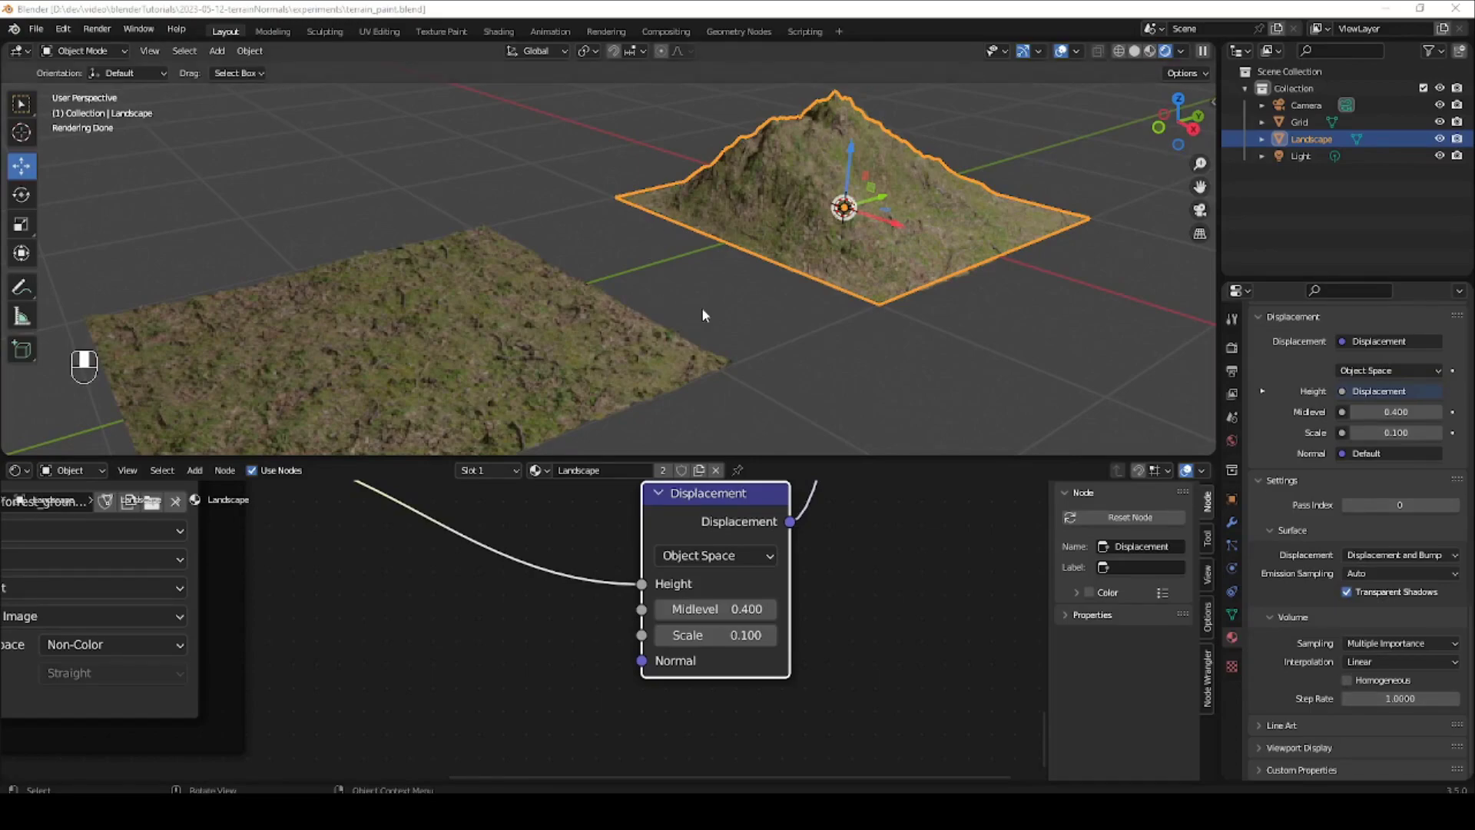
Combine all the material's nodes except the Material Output into one node group.
{"action": "middle_click_drag", "start_coordinate": [803, 273], "coordinate": [745, 318]}
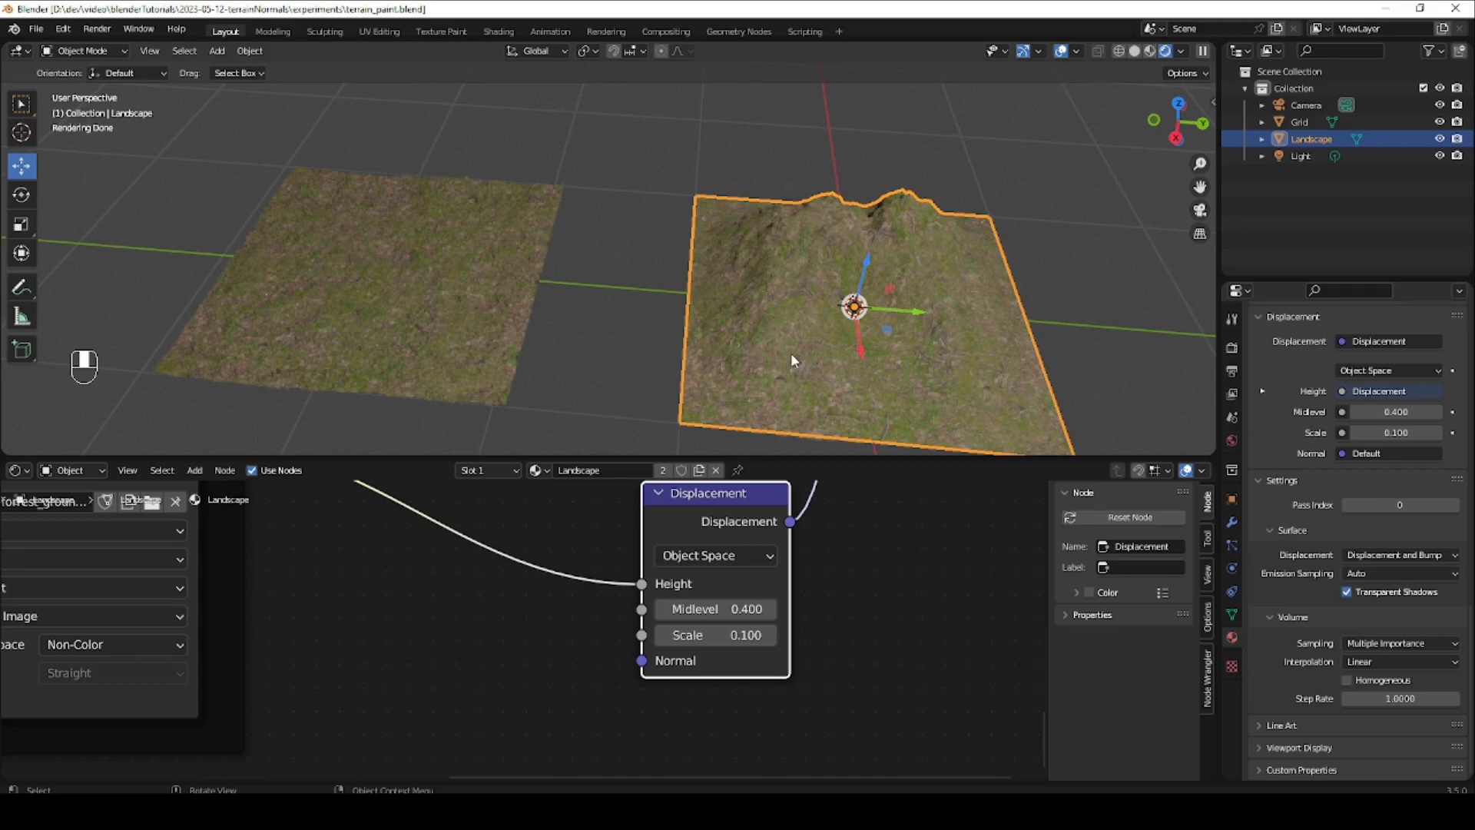
{"action": "middle_click_drag", "start_coordinate": [559, 615], "coordinate": [722, 474], "text": "ctrl"}
{"action": "left_click_drag", "start_coordinate": [772, 449], "coordinate": [767, 267]}
{"action": "middle_click_drag", "start_coordinate": [697, 369], "coordinate": [704, 510], "text": "ctrl"}
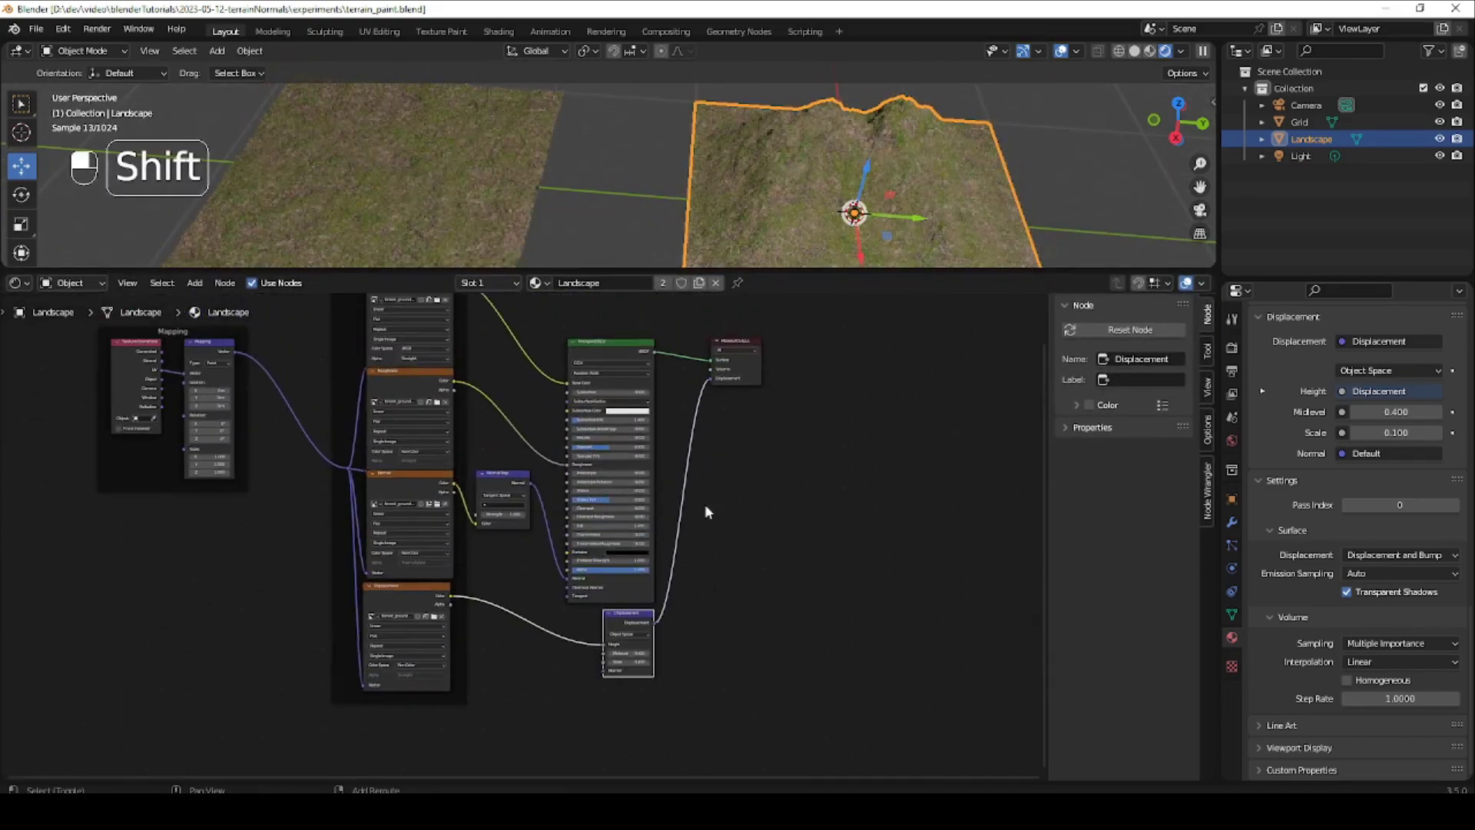
{"action": "middle_click_drag", "start_coordinate": [701, 448], "coordinate": [787, 490], "text": "shift"}
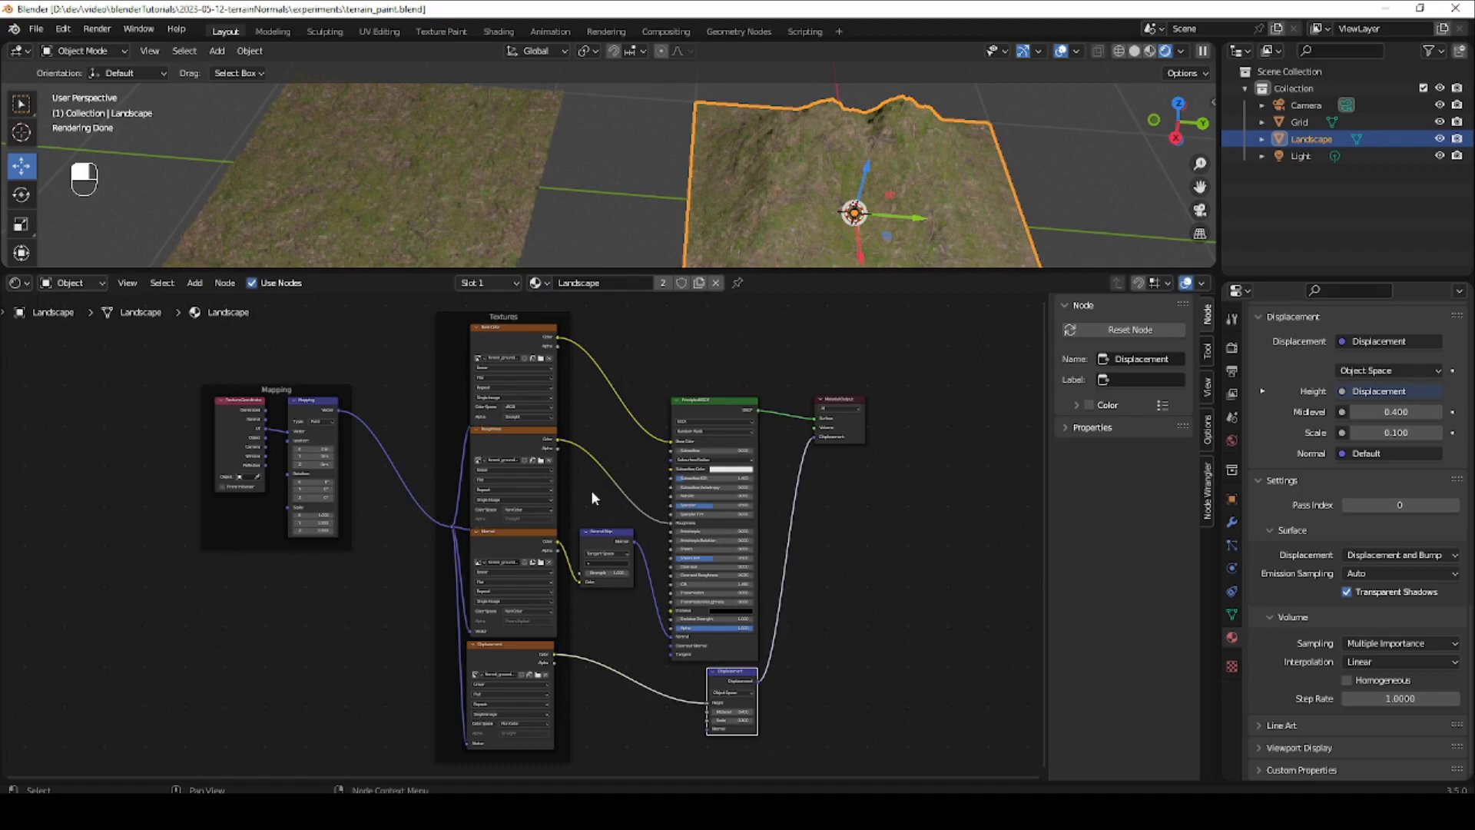
{"action": "middle_click_drag", "start_coordinate": [606, 491], "coordinate": [620, 482], "text": "ctrl"}
{"action": "left_click_drag", "start_coordinate": [259, 344], "coordinate": [730, 695]}
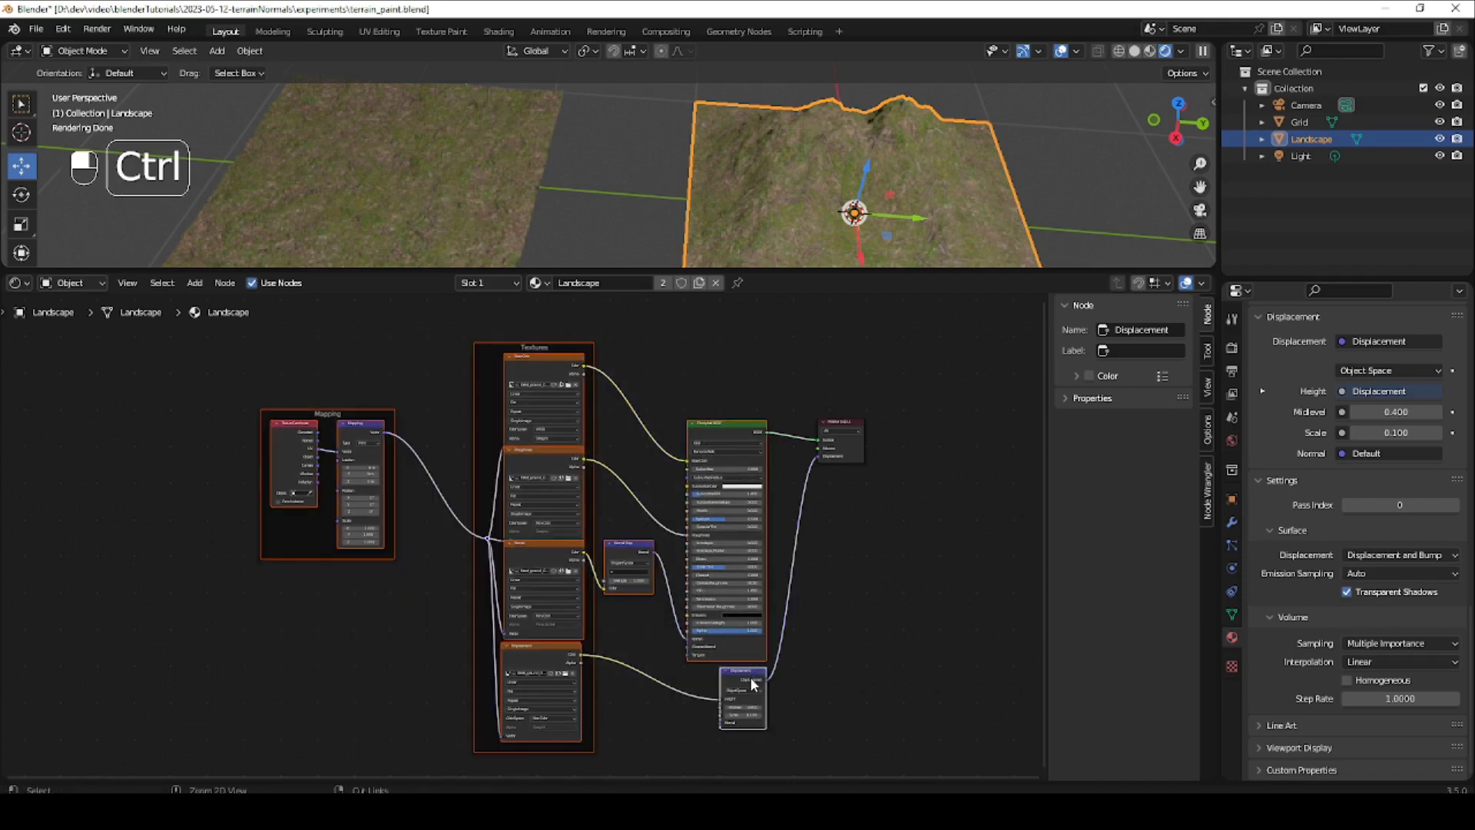
{"action": "key", "text": "ctrl+g"}
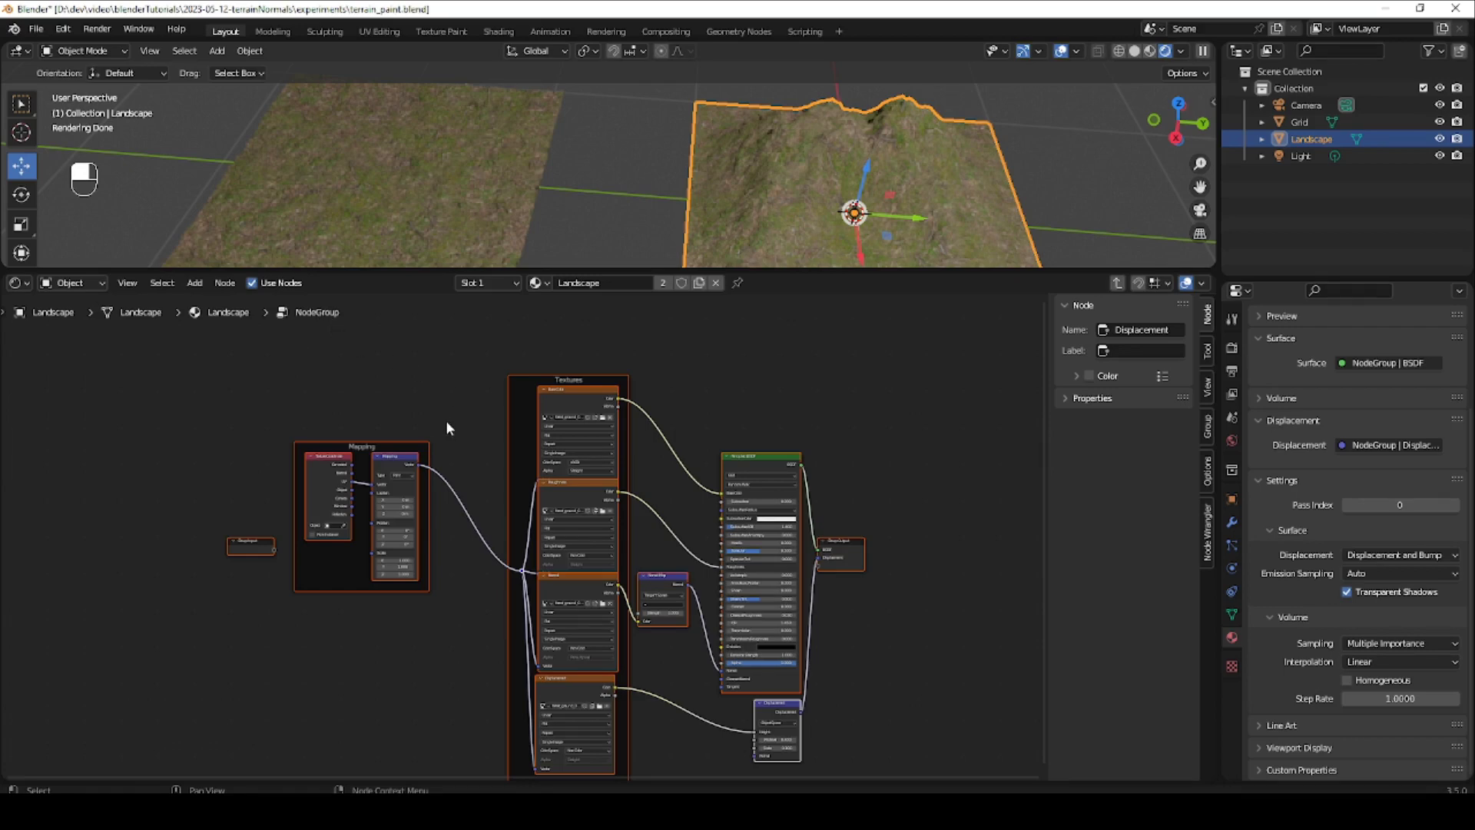
Exit the node group and move the group node slightly closer to the Material Output.
{"action": "key", "text": "ctrl+Tab"}
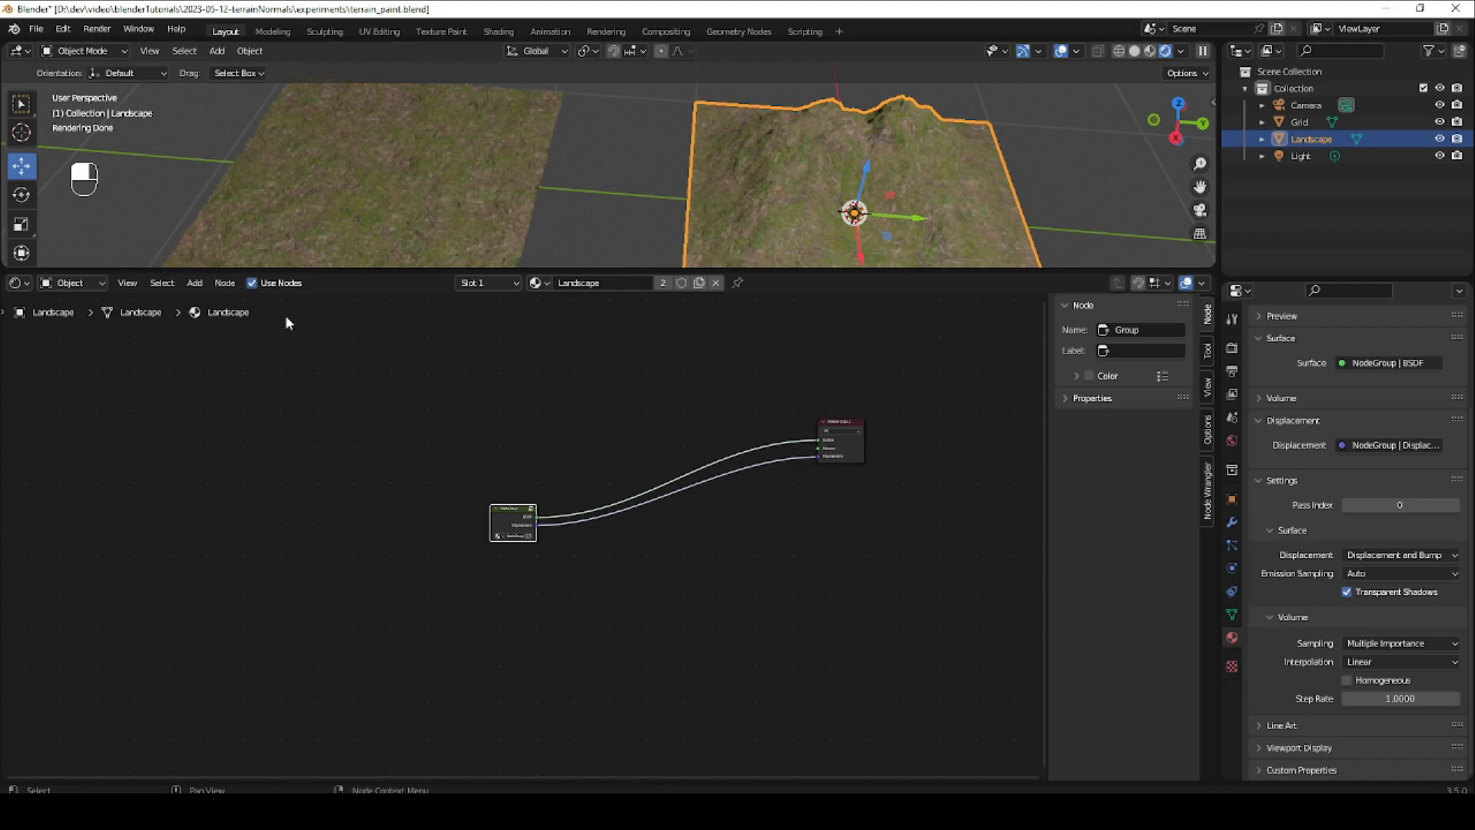
{"action": "middle_click_drag", "start_coordinate": [361, 486], "coordinate": [497, 487], "text": "ctrl"}
{"action": "left_click_drag", "start_coordinate": [504, 484], "coordinate": [553, 467]}
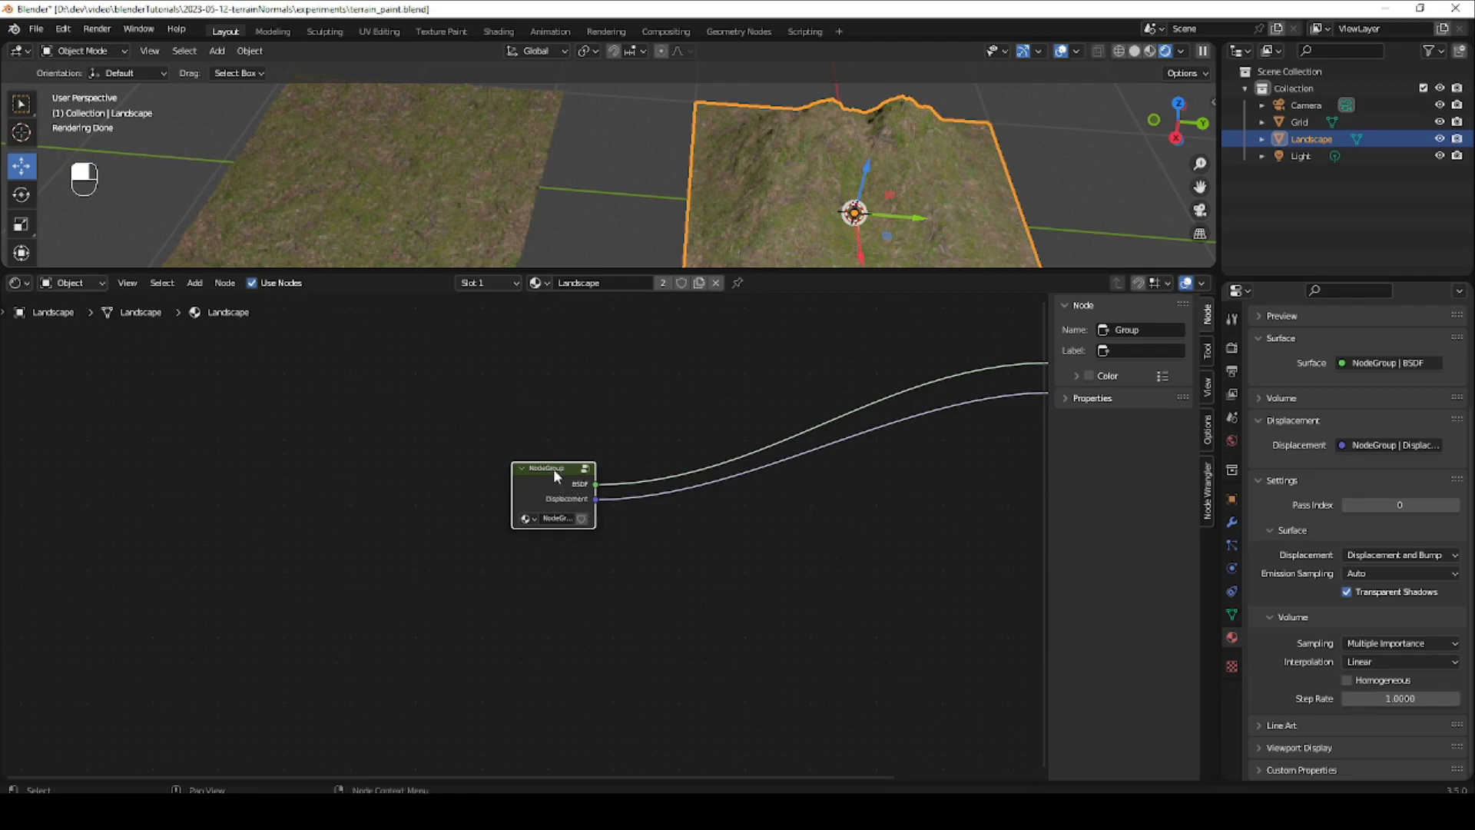
Open the node group to view its contents and return to the material's top level.
{"action": "key", "text": "Tab"}
{"action": "middle_click_drag", "start_coordinate": [527, 375], "coordinate": [467, 440], "text": "ctrl"}
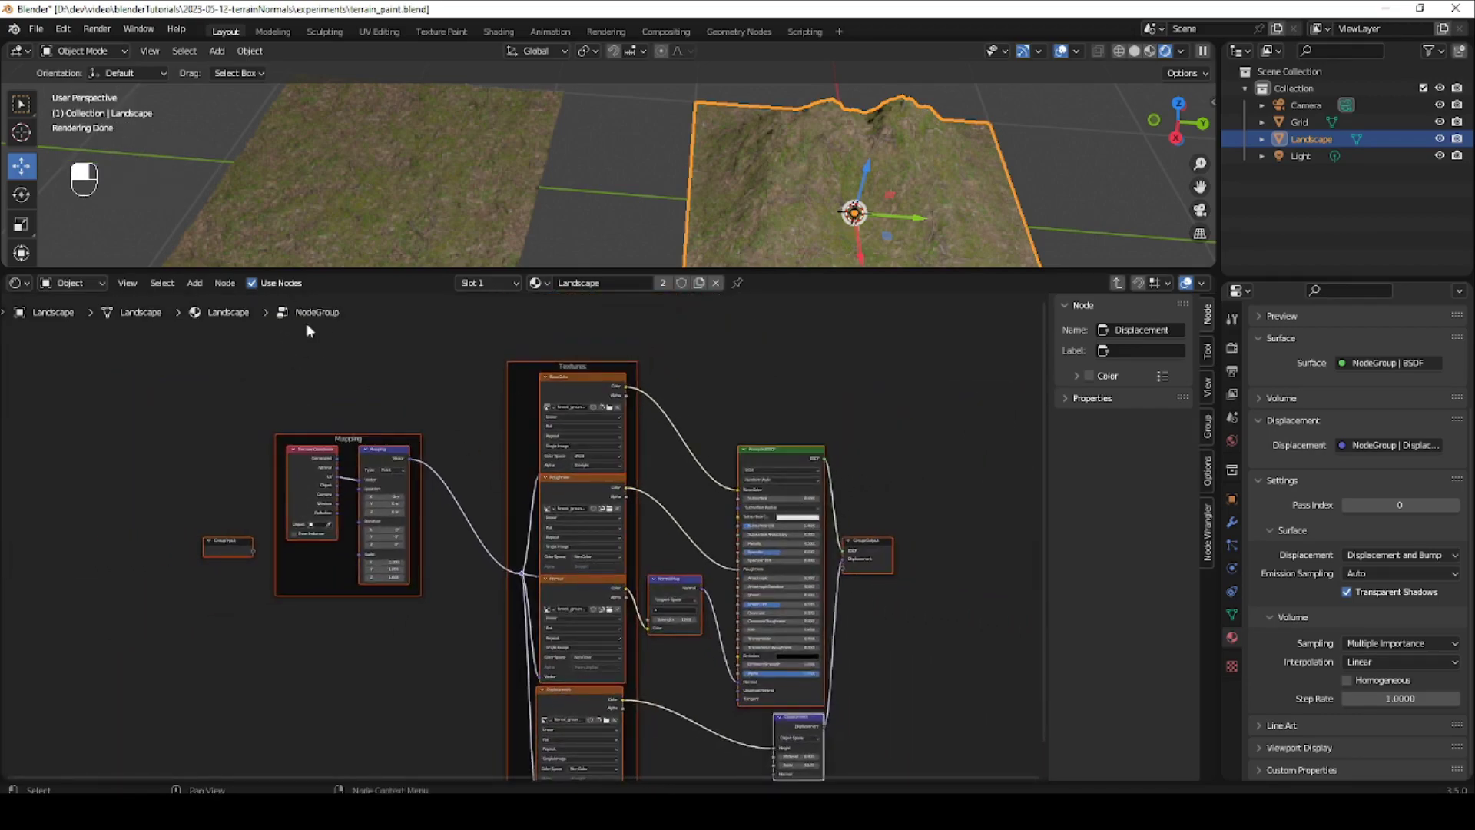
{"action": "key", "text": "ctrl"}
{"action": "key", "text": "ctrl+Tab"}
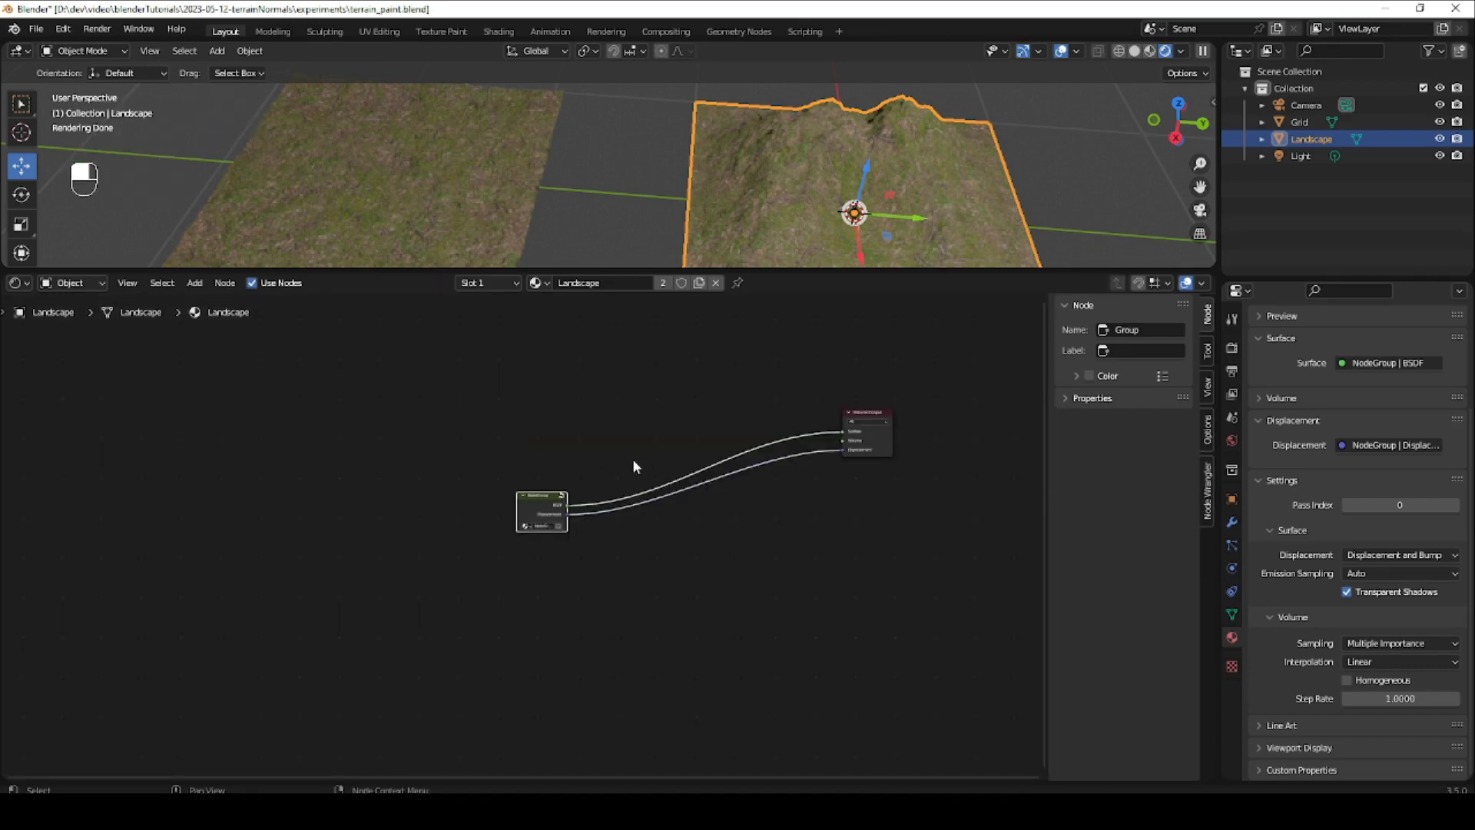
Open the node group to examine the nodes inside it, and return to the material's top level.
{"action": "middle_click_drag", "start_coordinate": [504, 540], "coordinate": [518, 476], "text": "ctrl"}
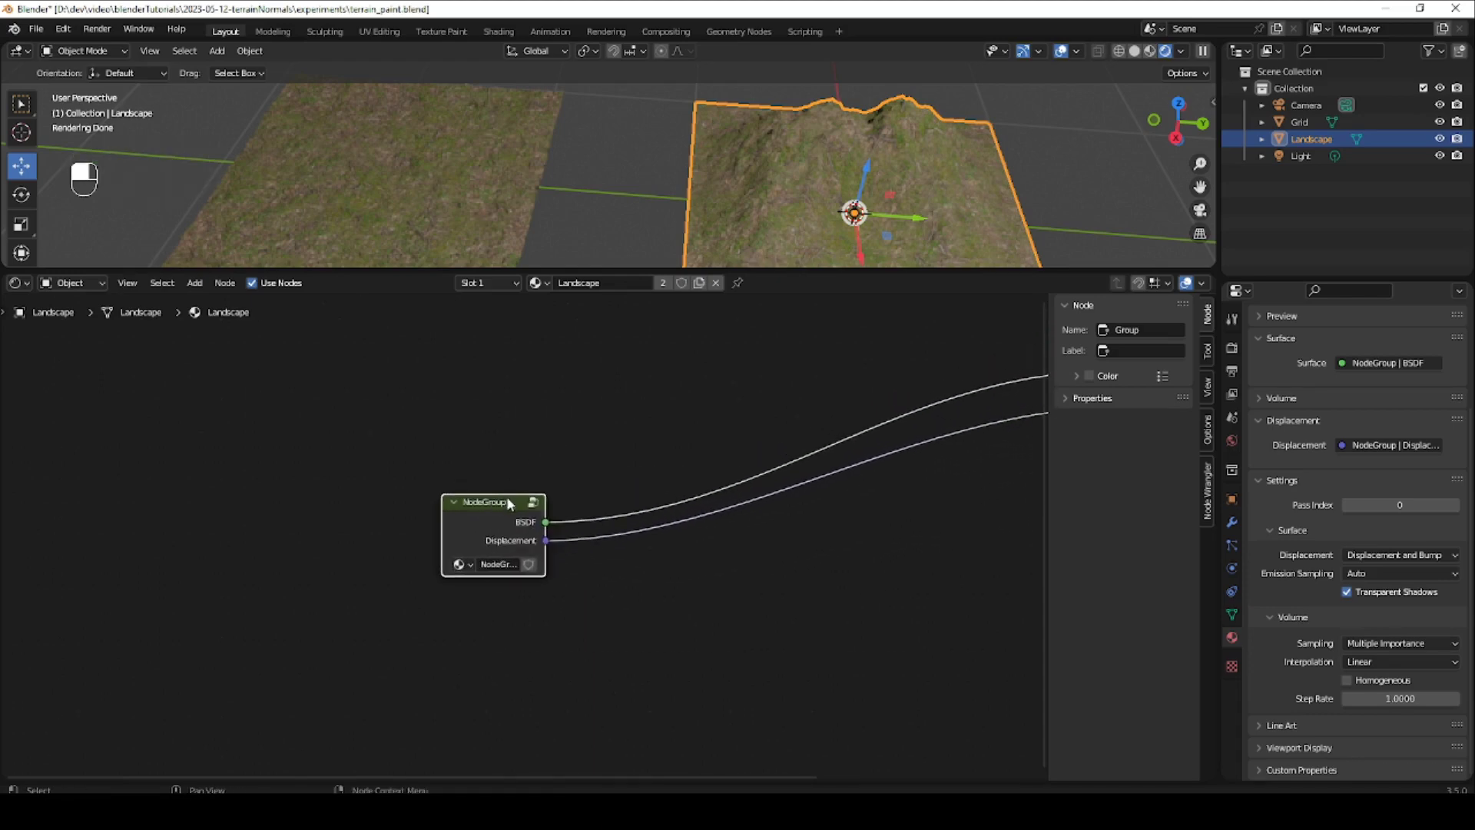
{"action": "key", "text": "Tab"}
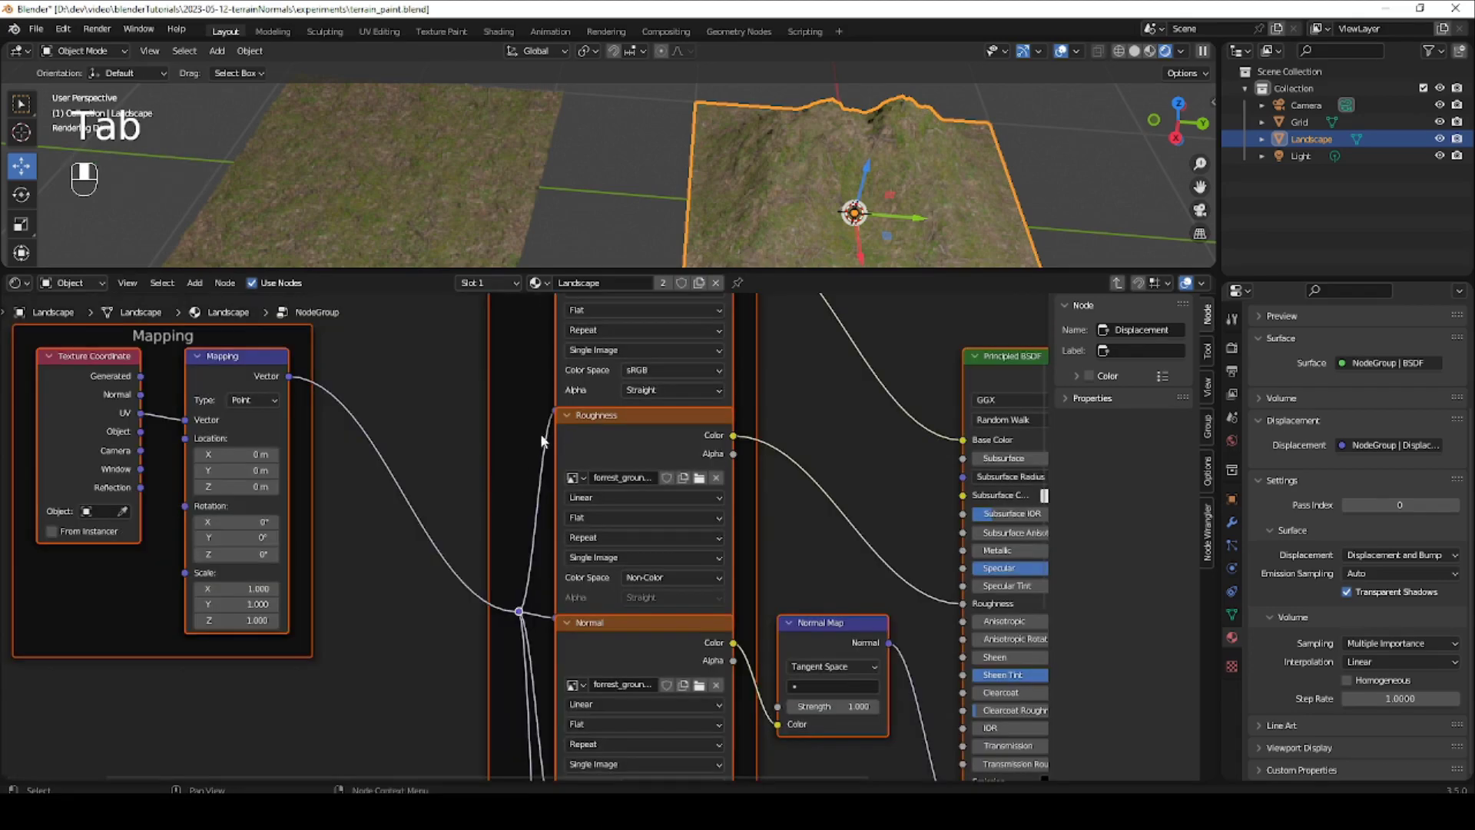
{"action": "mouse_move", "coordinate": [500, 501]}
{"action": "middle_mouse_down", "text": "ctrl"}
{"action": "mouse_move", "coordinate": [520, 454]}
{"action": "mouse_move", "coordinate": [512, 485]}
{"action": "middle_mouse_up", "text": "ctrl"}
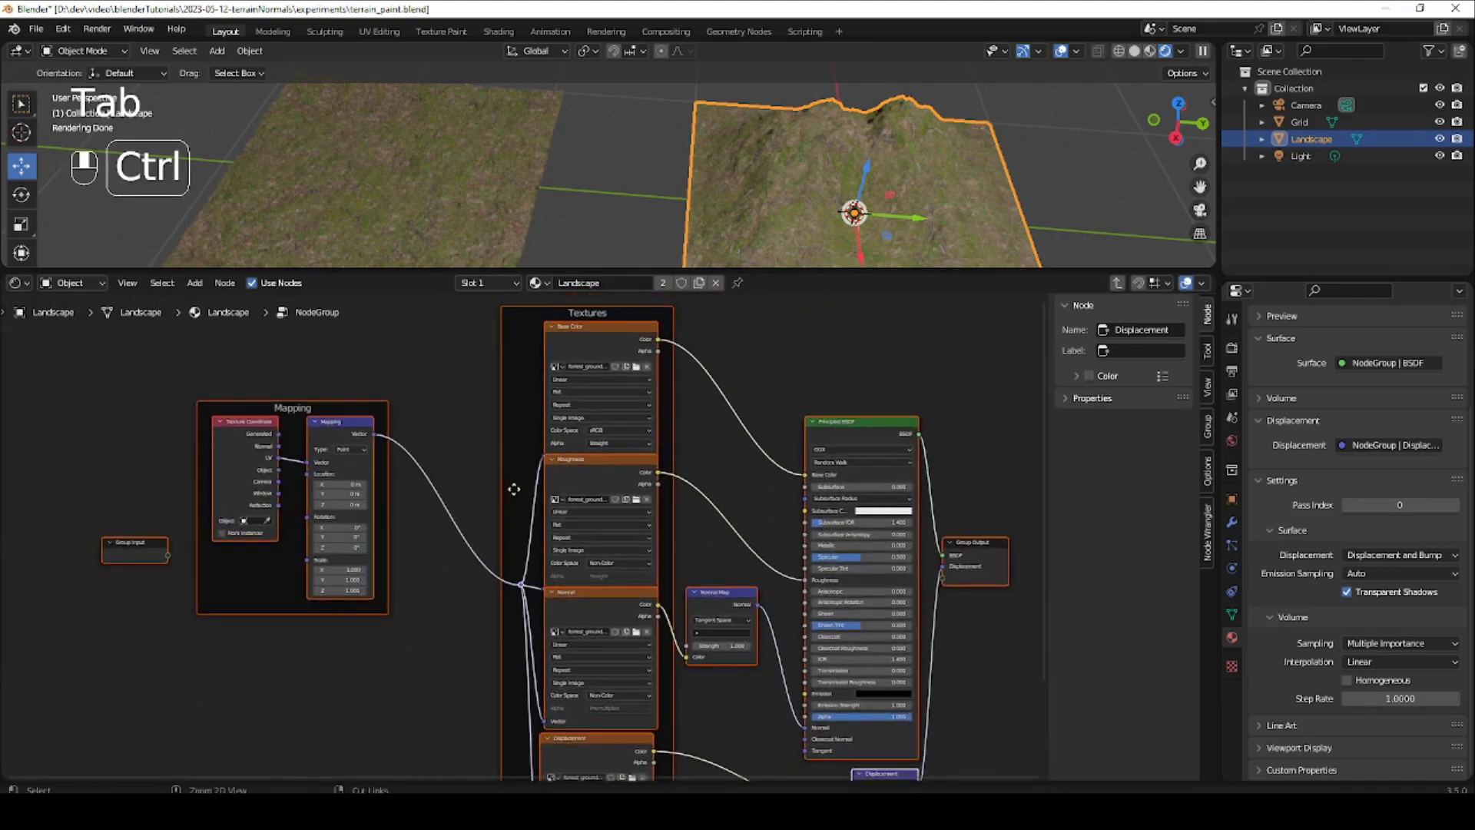
{"action": "key", "text": "ctrl+Tab"}
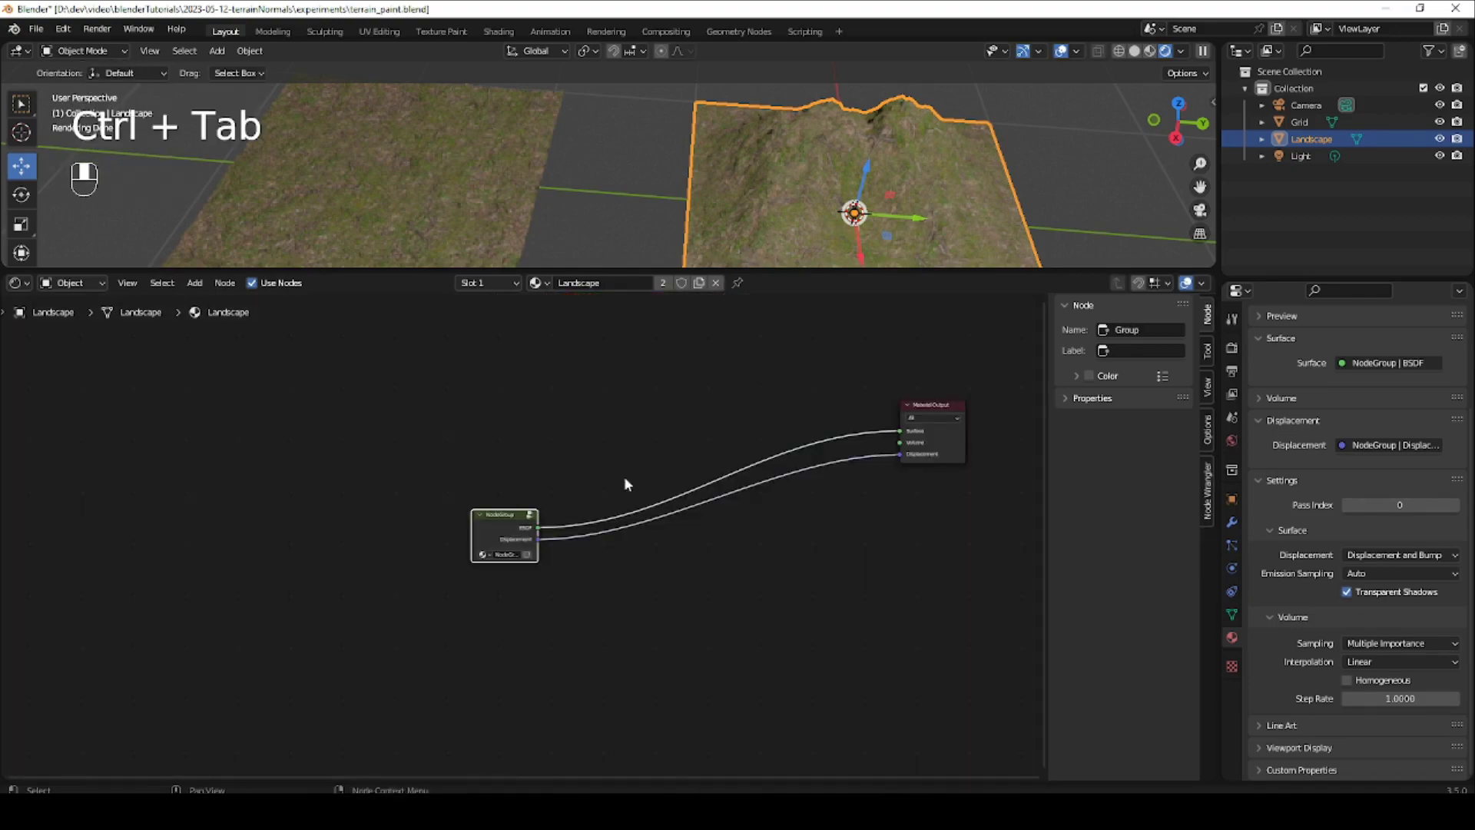
Label the group node "Grass Shader".
{"action": "left_click", "coordinate": [1148, 350]}
{"action": "type", "text": "Grass"}
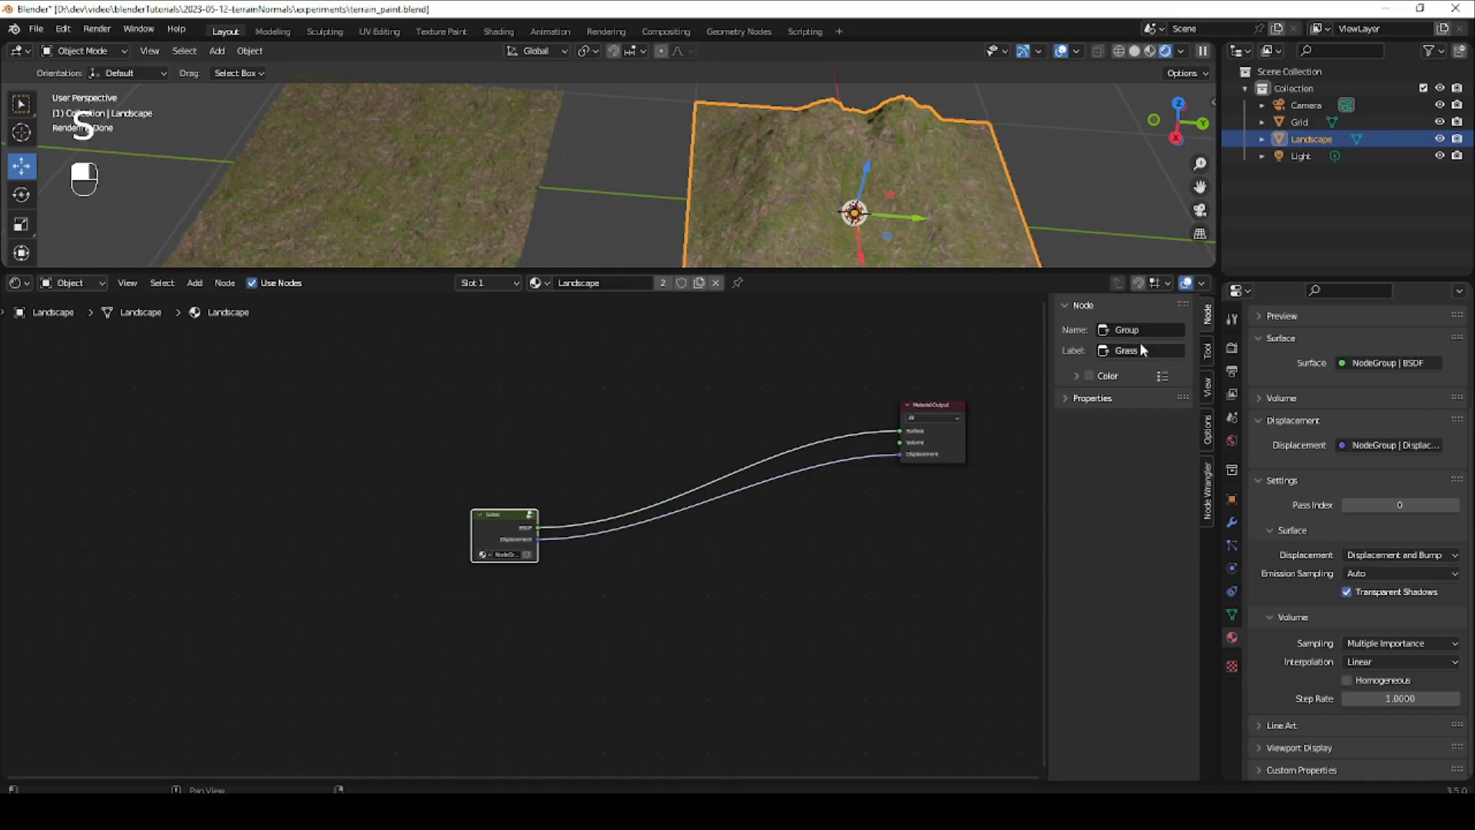
{"action": "left_click", "coordinate": [1172, 343]}
{"action": "left_click", "coordinate": [1172, 344]}
{"action": "type", "text": "Shader"}
{"action": "middle_click_drag", "start_coordinate": [516, 528], "coordinate": [564, 469], "text": "ctrl"}
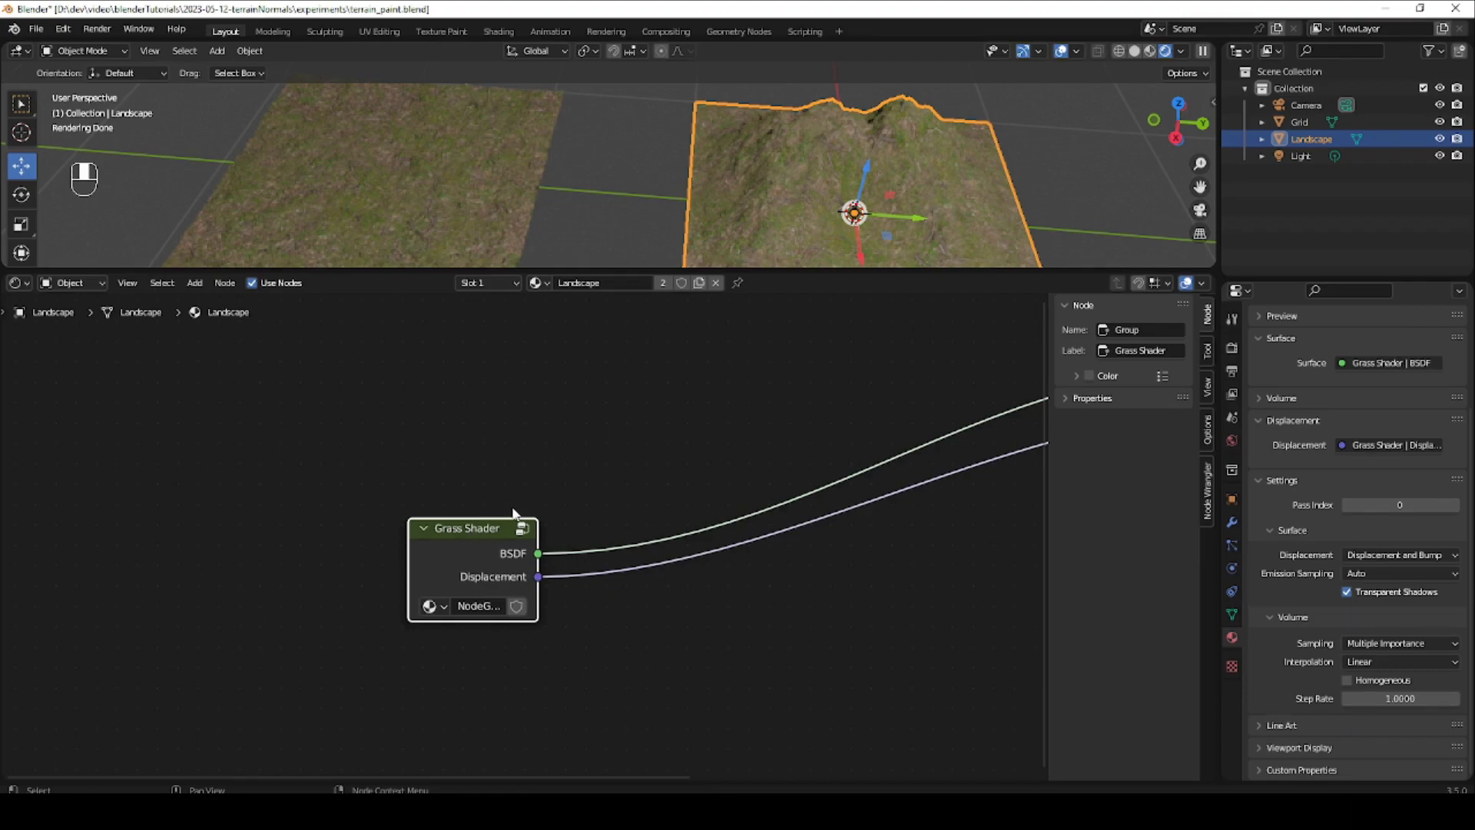
Open the Grass Shader group to review its mapping, texture and shader nodes, and return to the material's top level.
{"action": "key", "text": "Tab"}
{"action": "middle_click_drag", "start_coordinate": [510, 510], "coordinate": [480, 576], "text": "ctrl"}
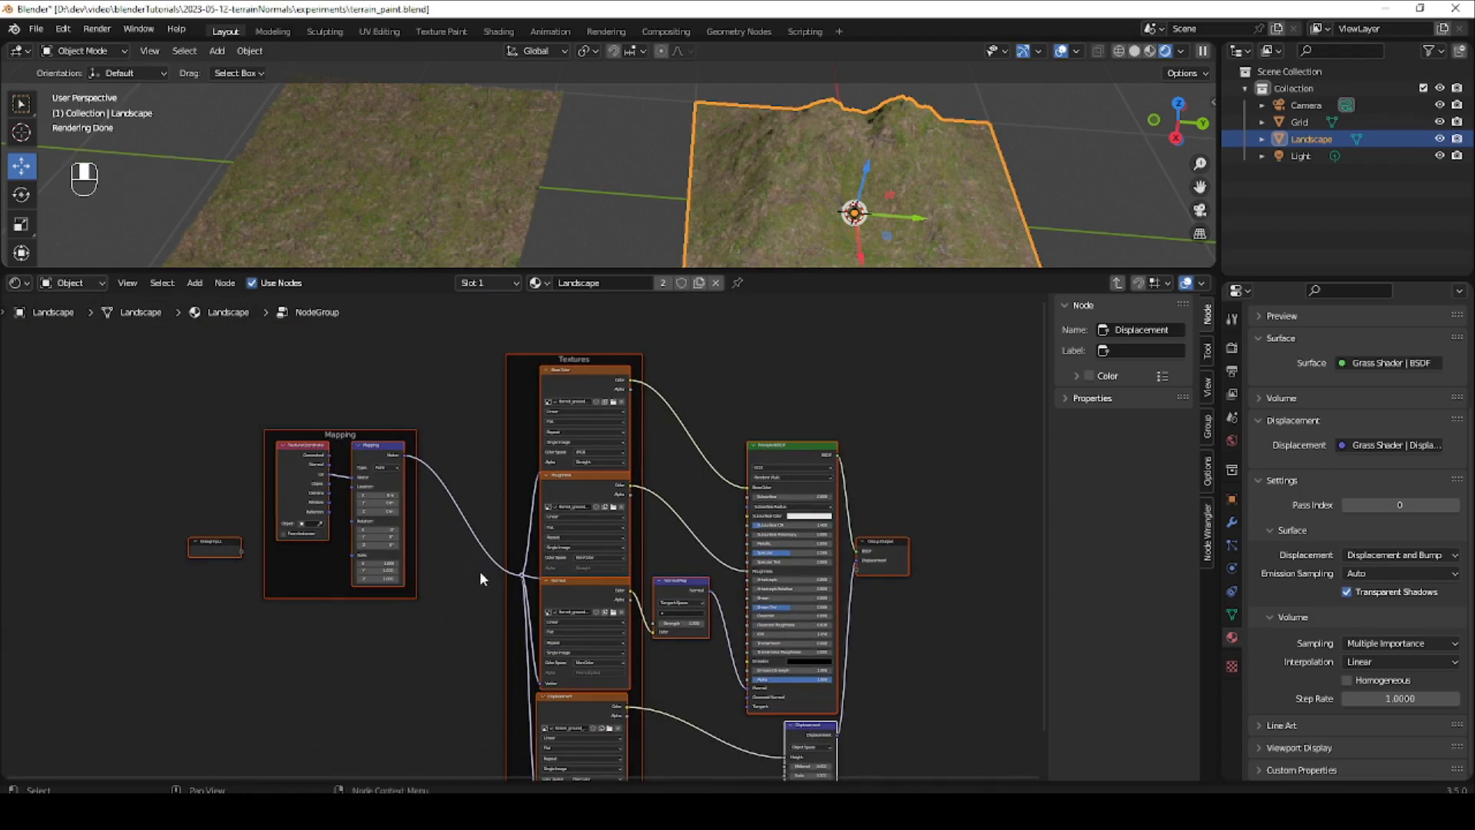
{"action": "key", "text": "ctrl"}
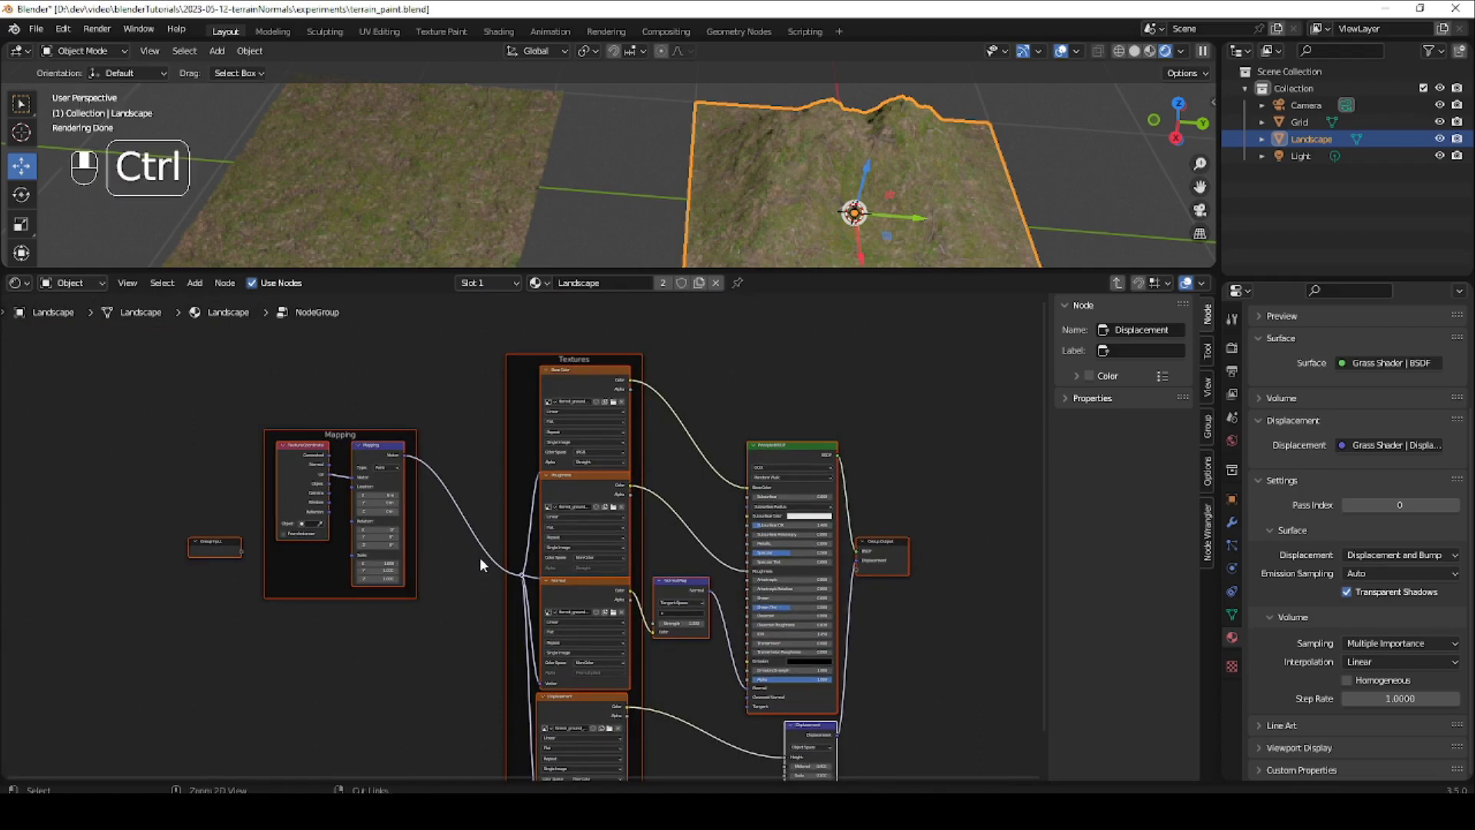
{"action": "key", "text": "ctrl+Tab"}
{"action": "middle_click_drag", "start_coordinate": [621, 510], "coordinate": [543, 540], "text": "ctrl"}
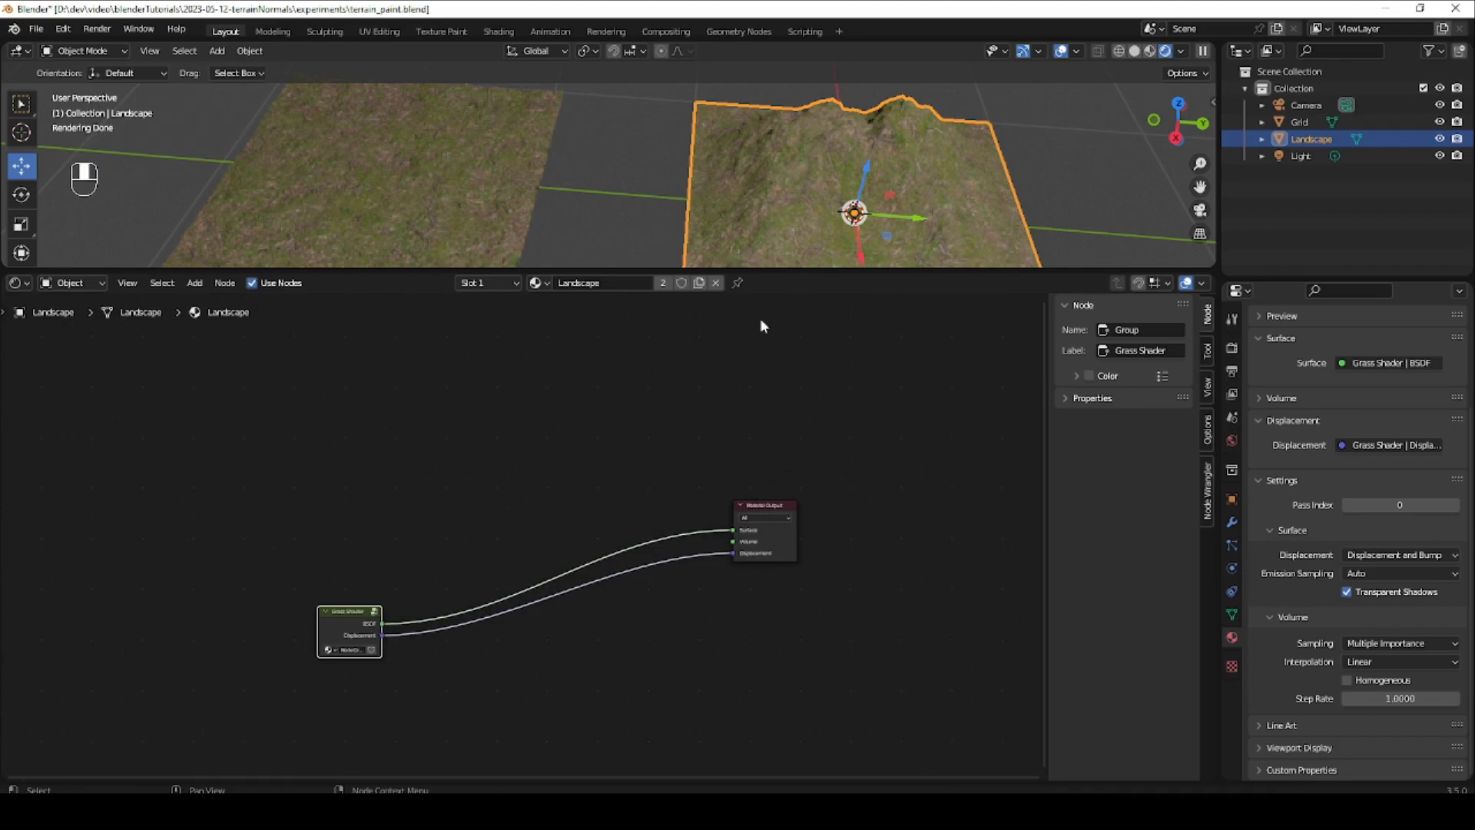
Enlarge the 3D viewport and add a Principled BSDF node, placing it unconnected above the Grass Shader group's links.
{"action": "left_click_drag", "start_coordinate": [802, 271], "coordinate": [787, 379]}
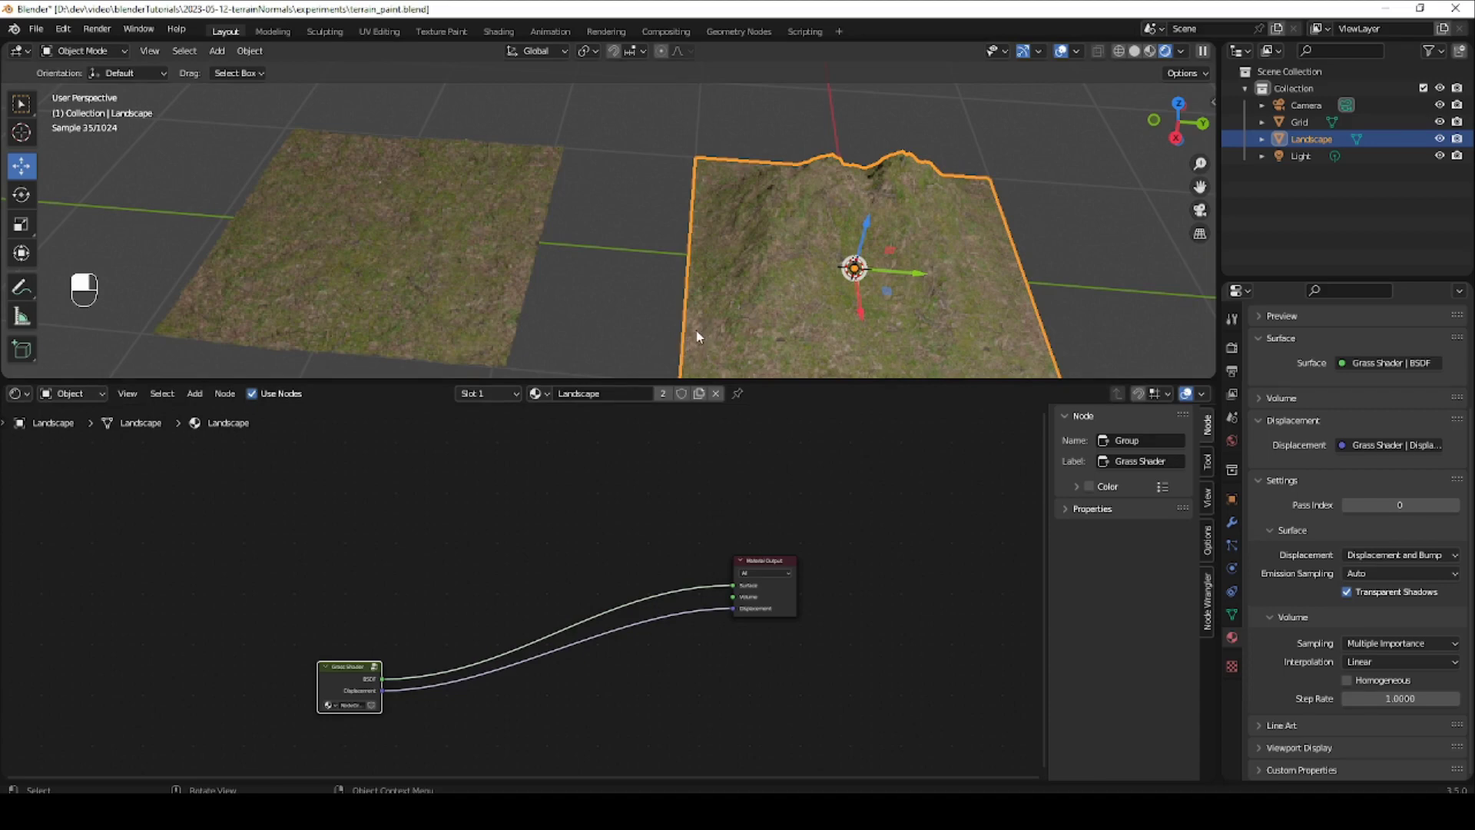
{"action": "left_click", "coordinate": [450, 530]}
{"action": "middle_click_drag", "start_coordinate": [494, 502], "coordinate": [490, 520], "text": "ctrl"}
{"action": "key", "text": "shift+a"}
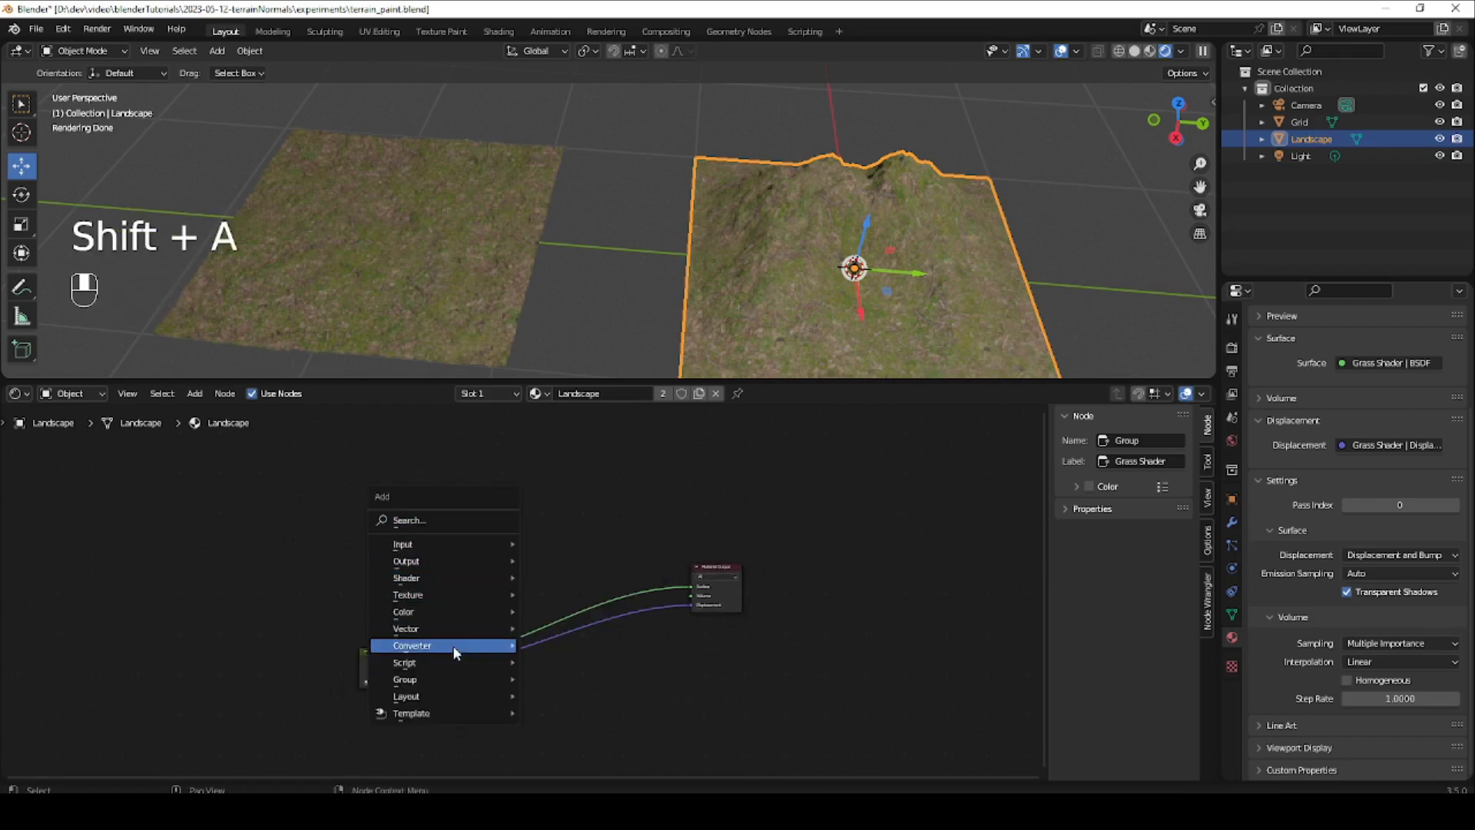
{"action": "mouse_move", "coordinate": [457, 612]}
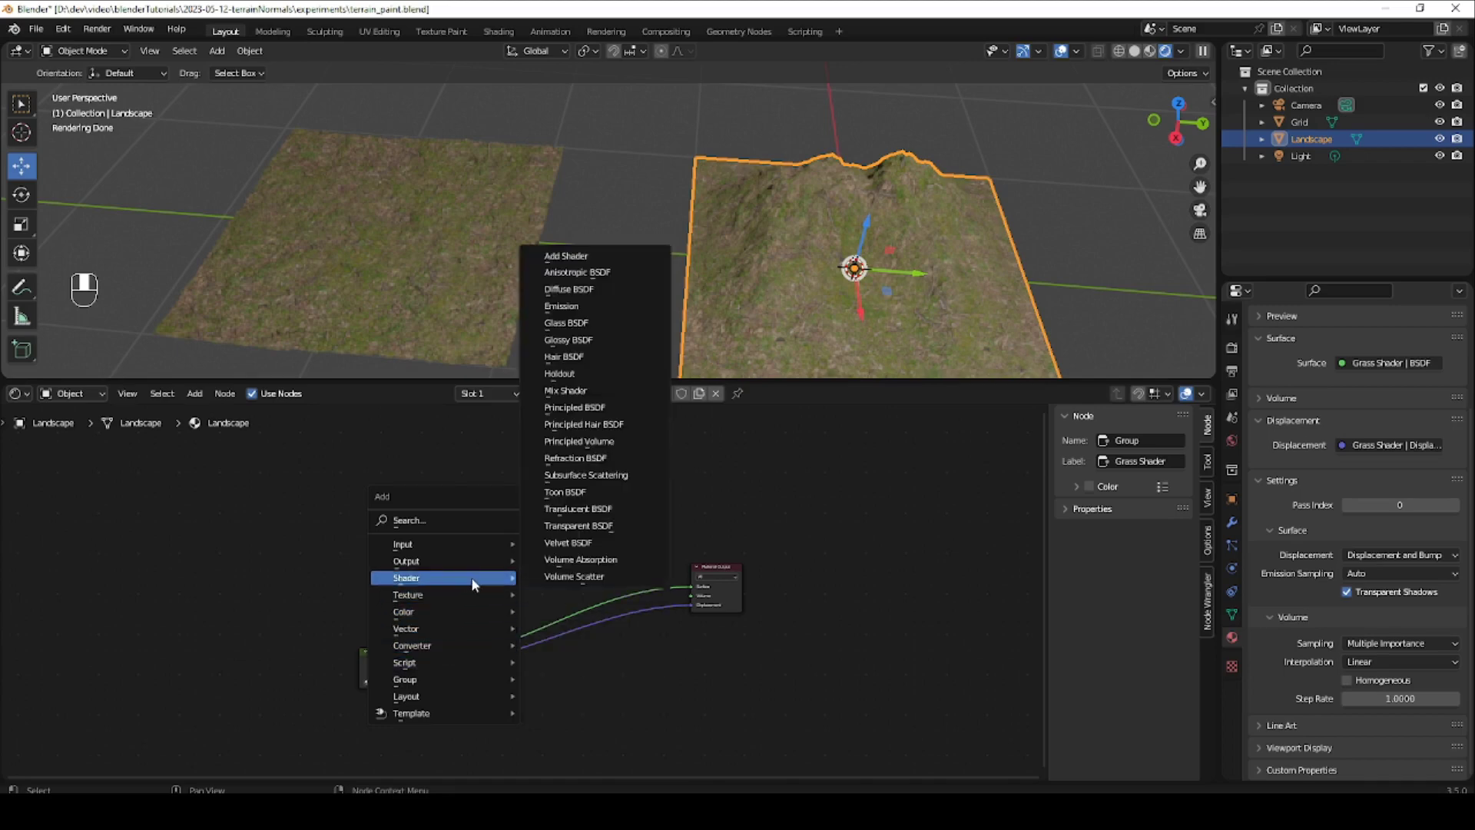
{"action": "left_click", "coordinate": [600, 409]}
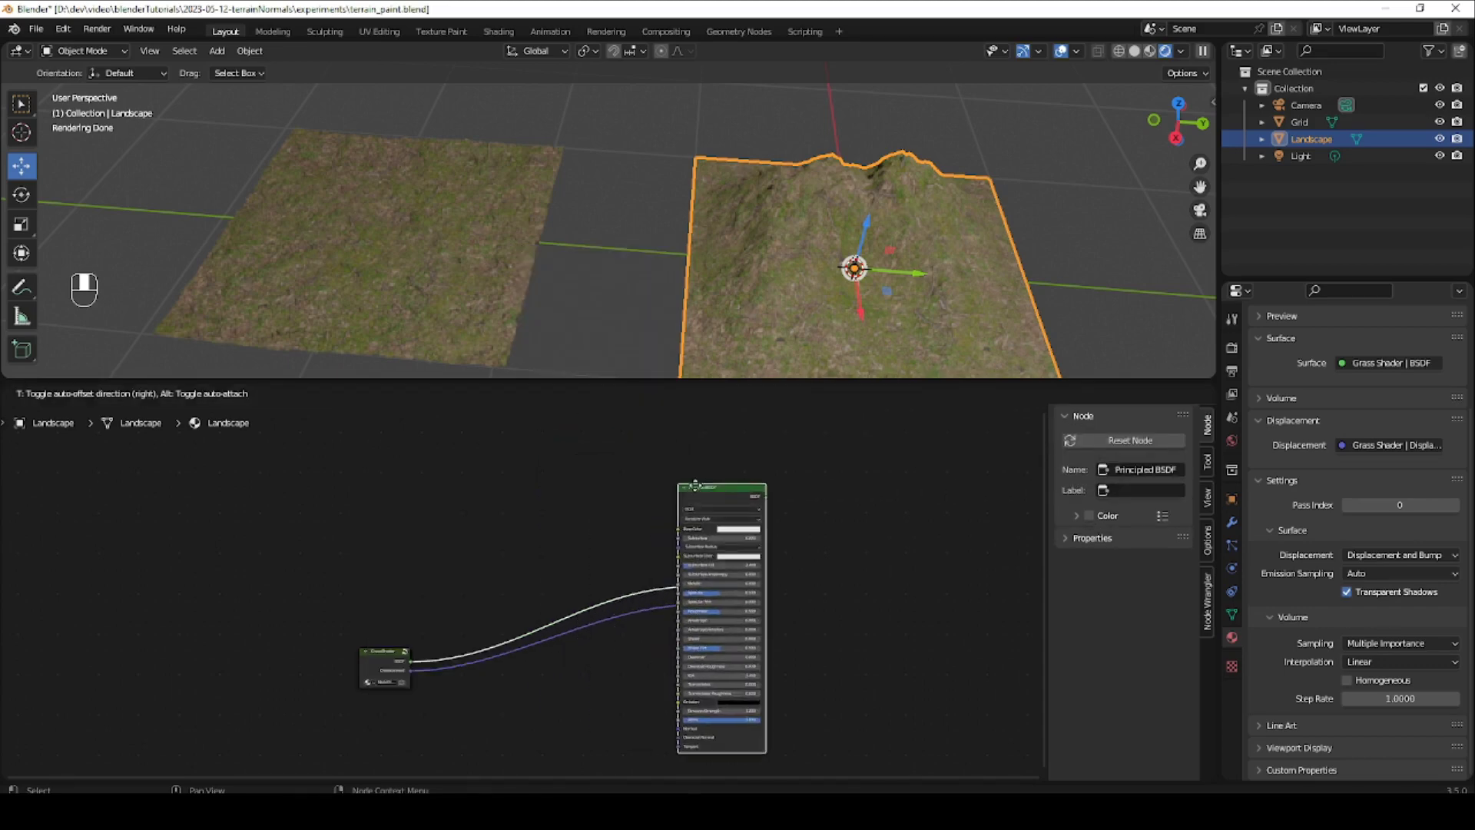
{"action": "middle_click_drag", "start_coordinate": [602, 481], "coordinate": [609, 573], "text": "ctrl"}
{"action": "left_click_drag", "start_coordinate": [782, 549], "coordinate": [506, 440]}
{"action": "middle_click_drag", "start_coordinate": [567, 479], "coordinate": [584, 503], "text": "shift"}
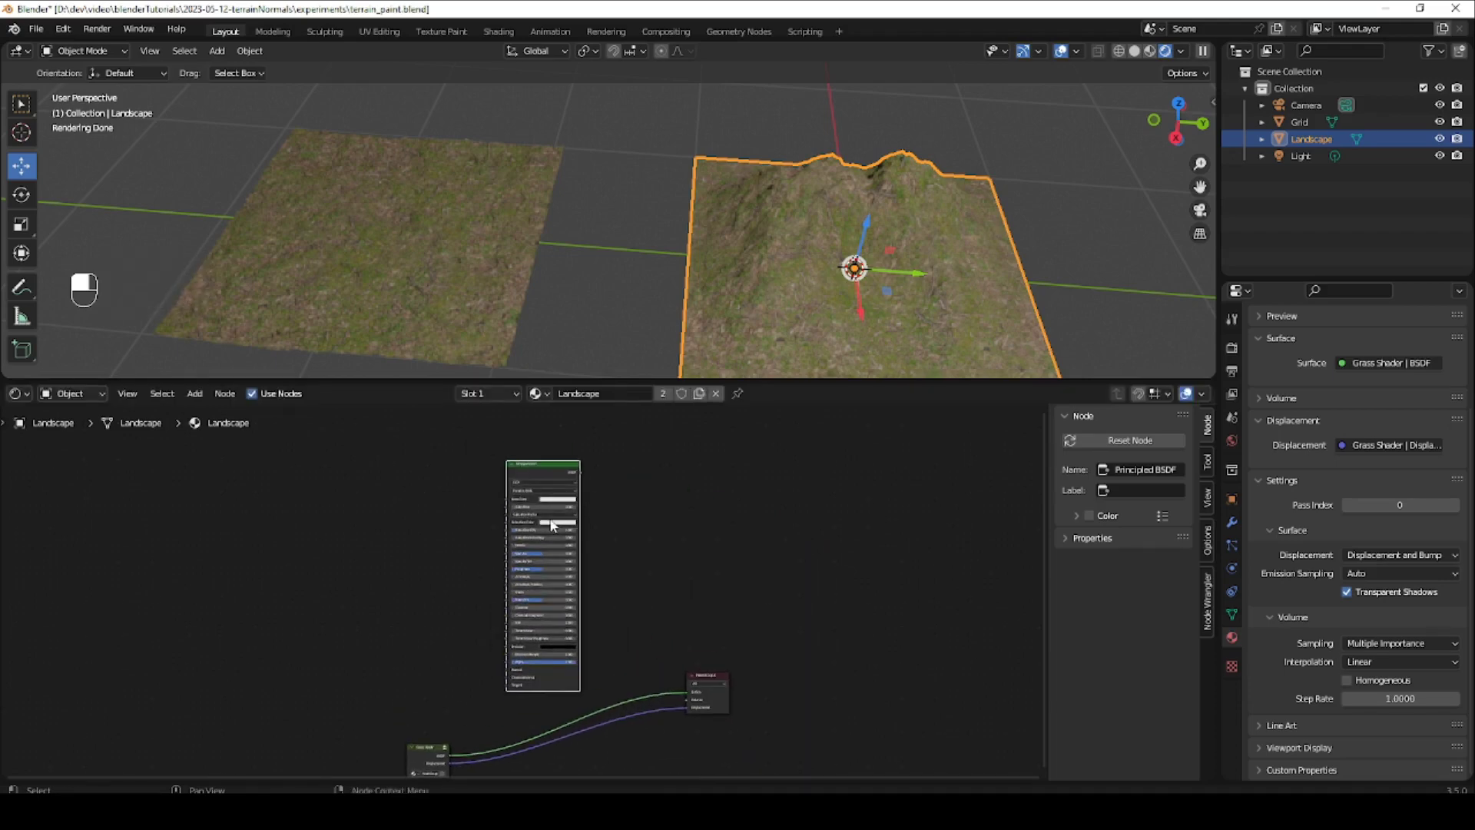
Run Principled Texture Setup on the new Principled BSDF with the four mud_cracked_dry_riverbed_002 diffuse, displacement, normal and roughness maps from the textures folder.
{"action": "key", "text": "ctrl+shift+t"}
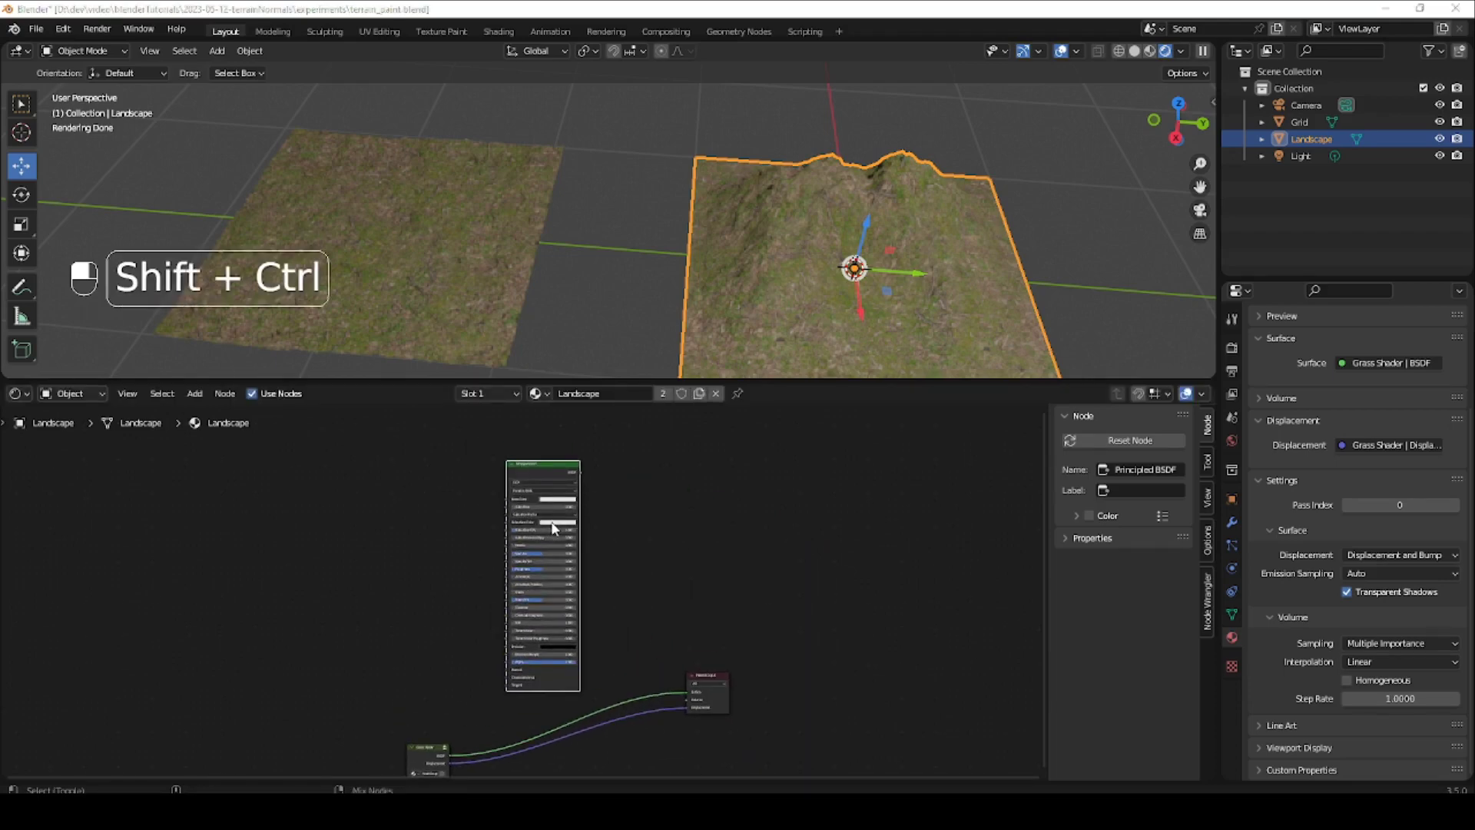
{"action": "left_click", "coordinate": [294, 536]}
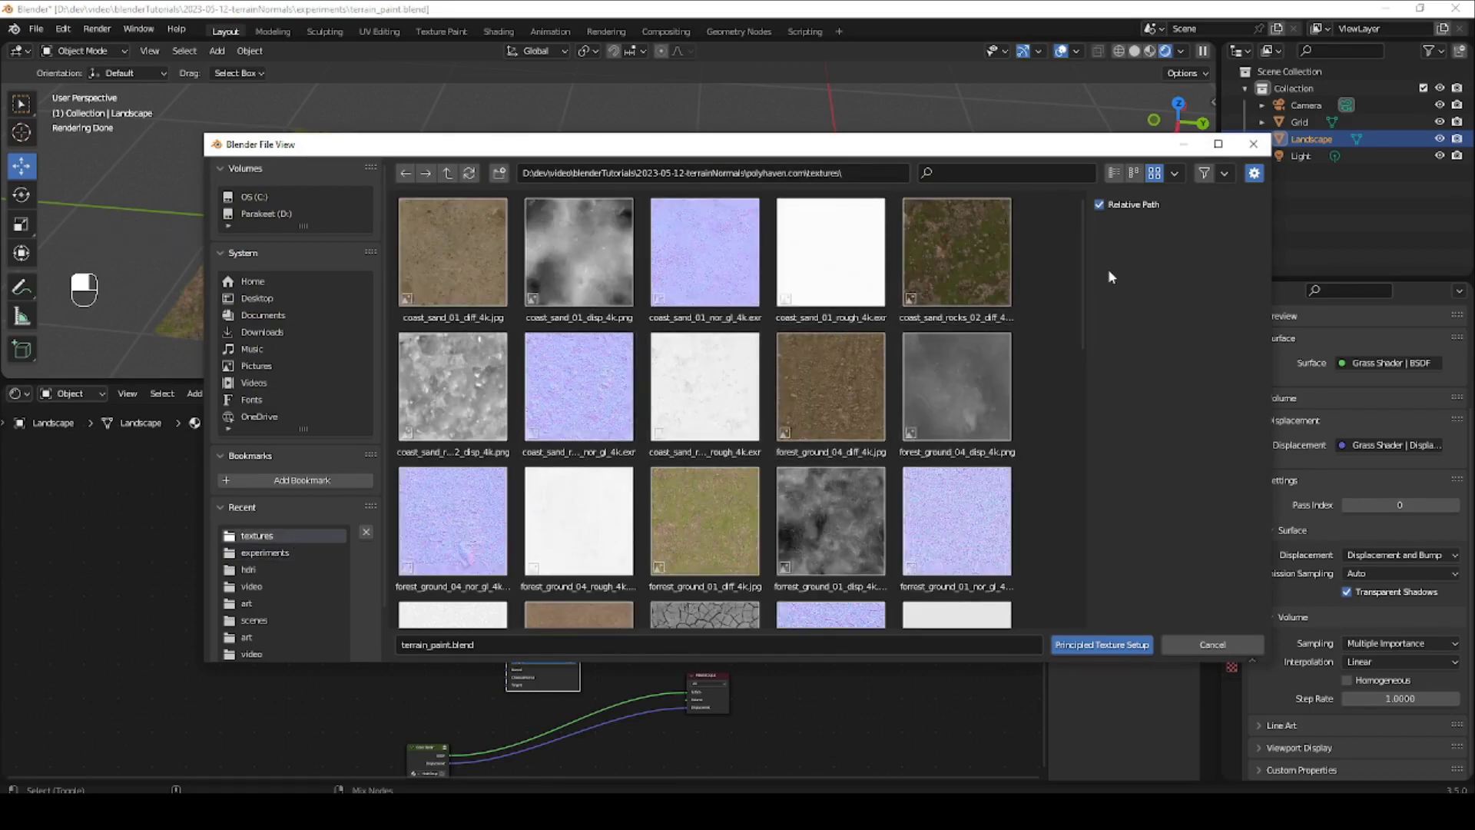
{"action": "left_click_drag", "start_coordinate": [1078, 265], "coordinate": [1065, 391]}
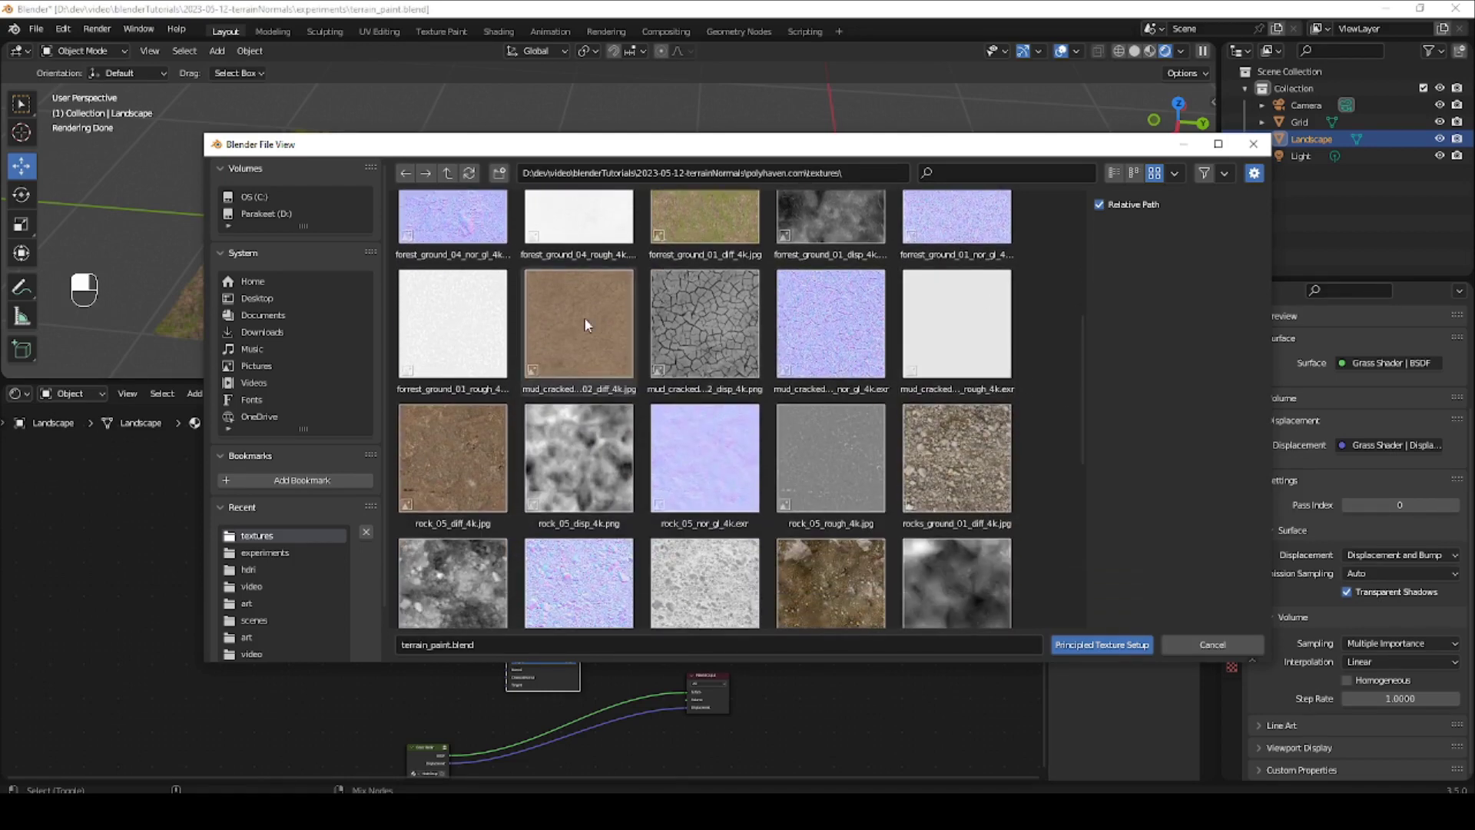
{"action": "left_click", "coordinate": [556, 312]}
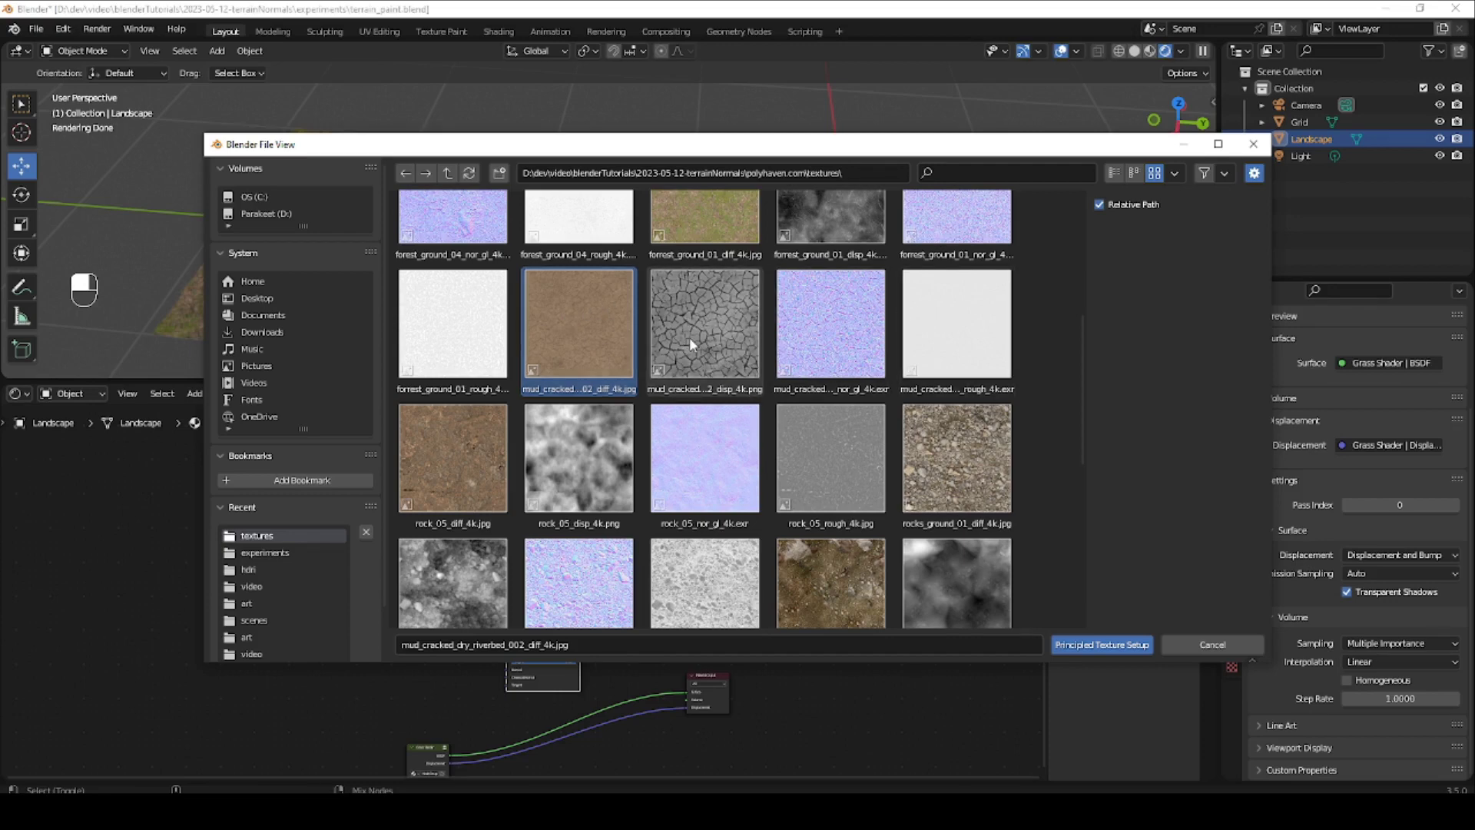
{"action": "left_click", "coordinate": [957, 324], "text": "shift"}
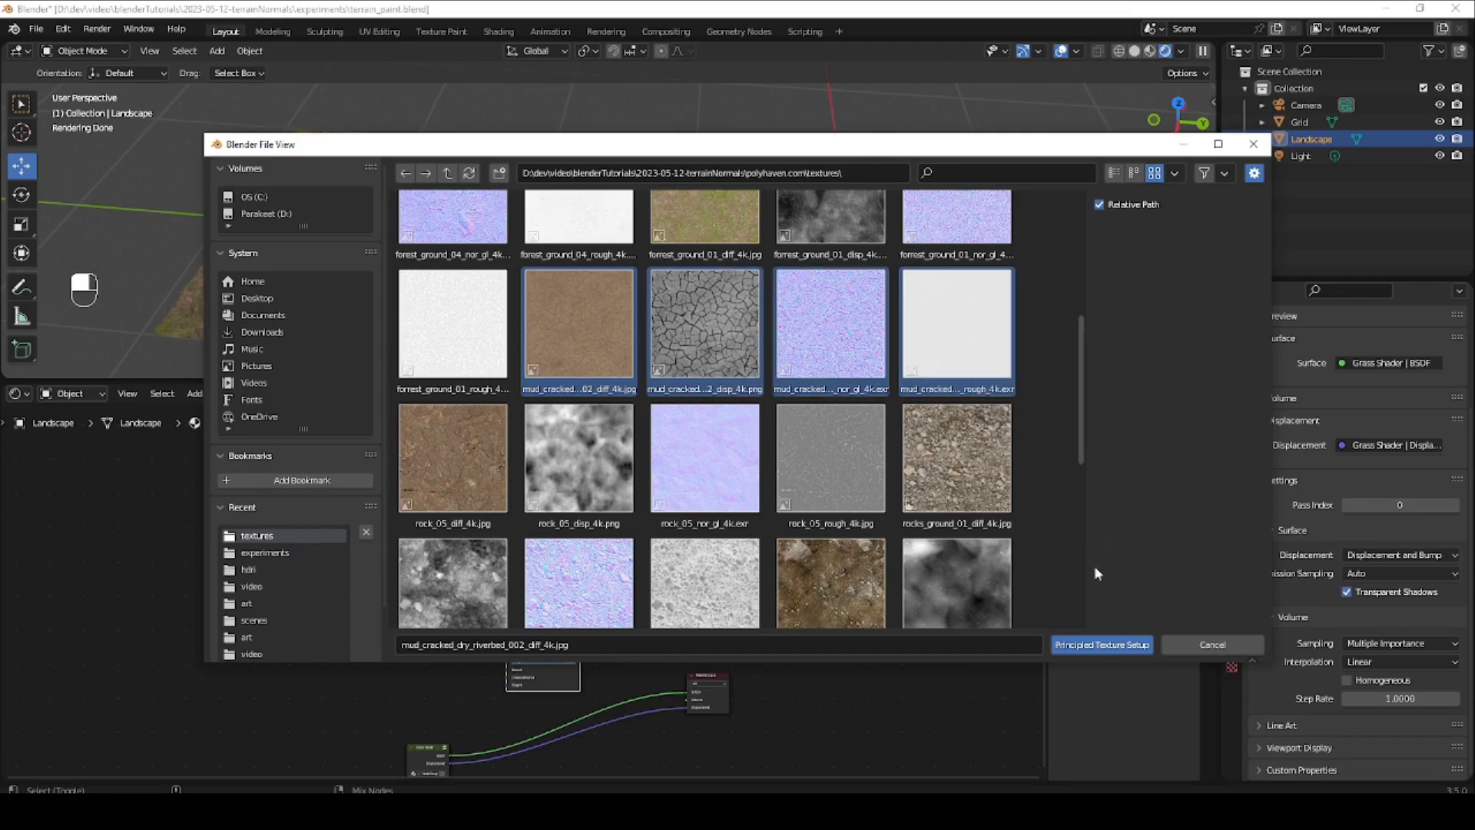
{"action": "left_click", "coordinate": [1094, 645]}
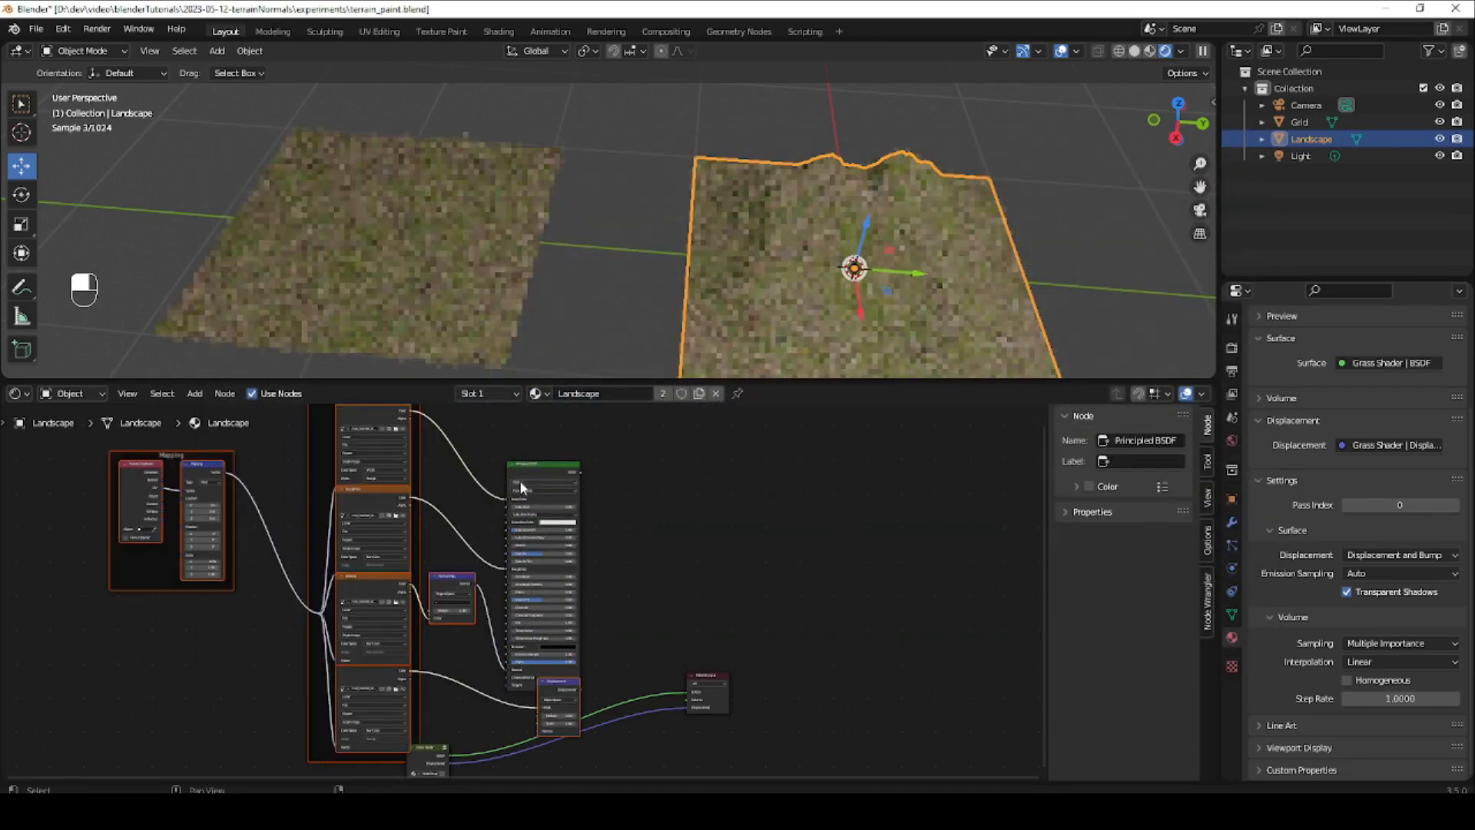
{"action": "scroll", "coordinate": [556, 644], "scroll_direction": "down", "scroll_amount": 1}
{"action": "scroll", "coordinate": [556, 644], "scroll_direction": "up", "scroll_amount": 2, "text": "ctrl"}
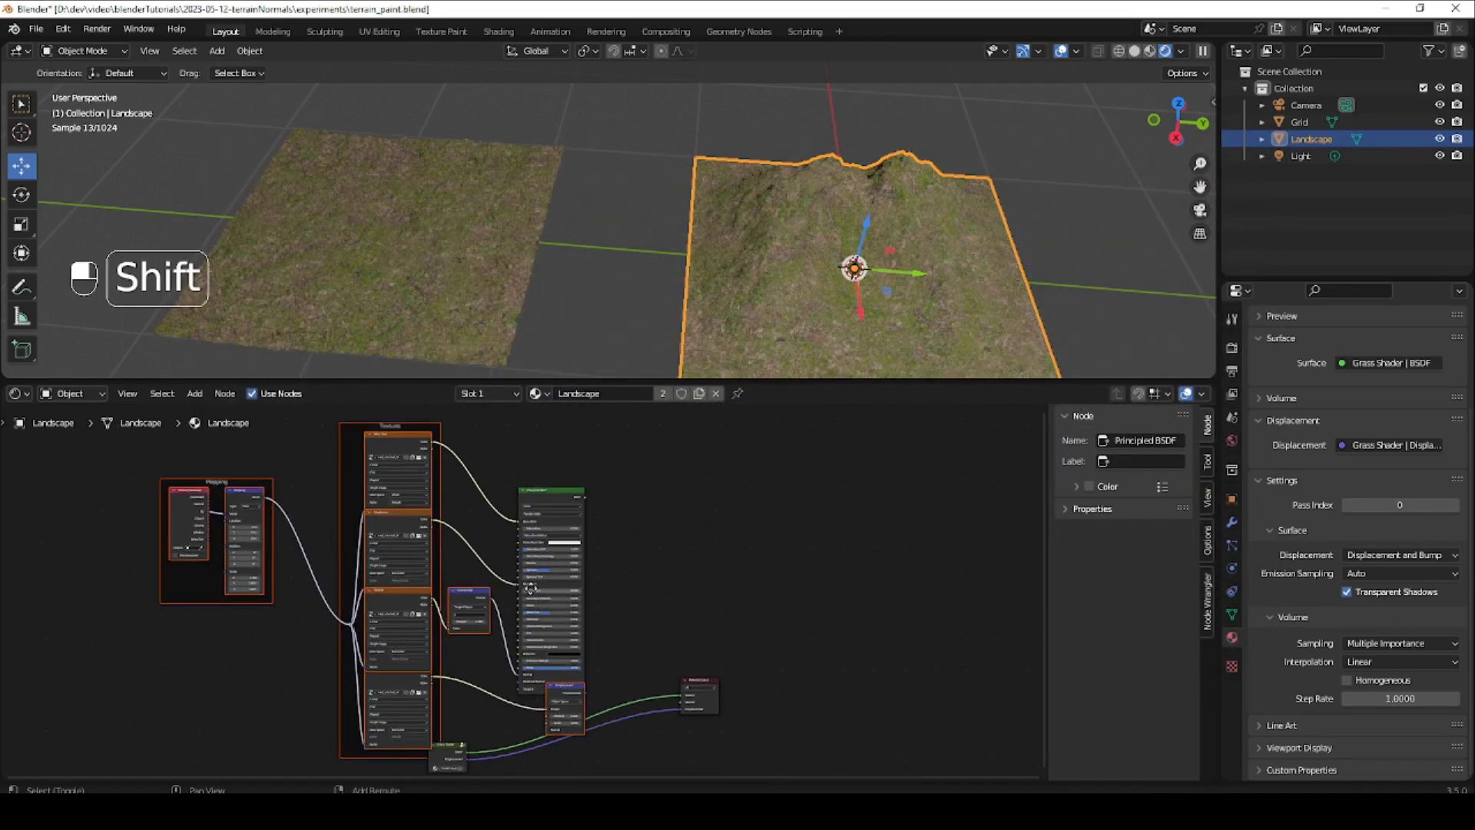
{"action": "scroll", "coordinate": [557, 644], "scroll_direction": "up", "scroll_amount": 3, "text": "shift"}
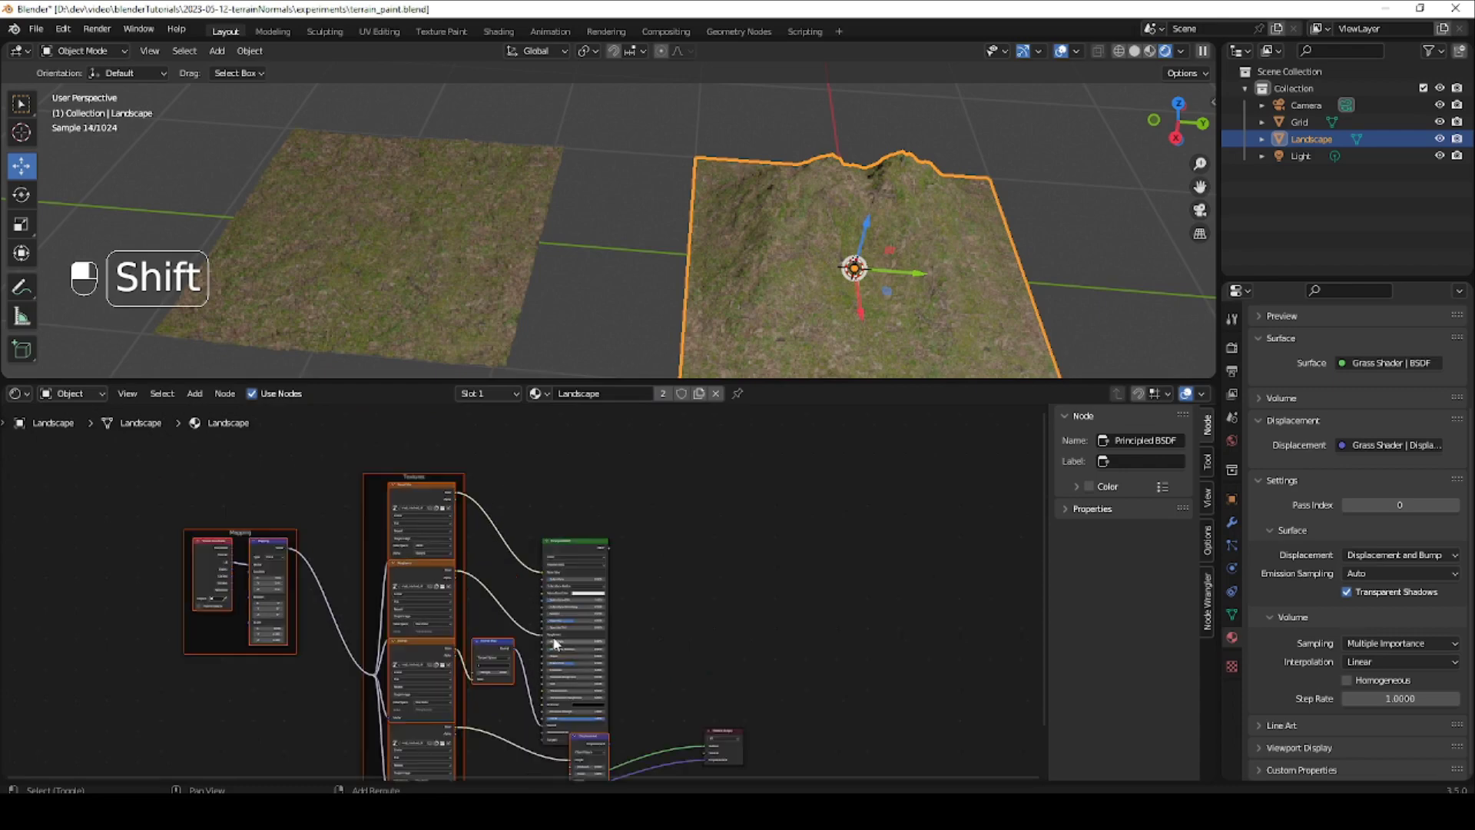
{"action": "left_click", "coordinate": [569, 542]}
{"action": "left_click_drag", "start_coordinate": [572, 540], "coordinate": [570, 507]}
{"action": "key", "text": "ctrl+z"}
{"action": "key", "text": "ctrl+z"}
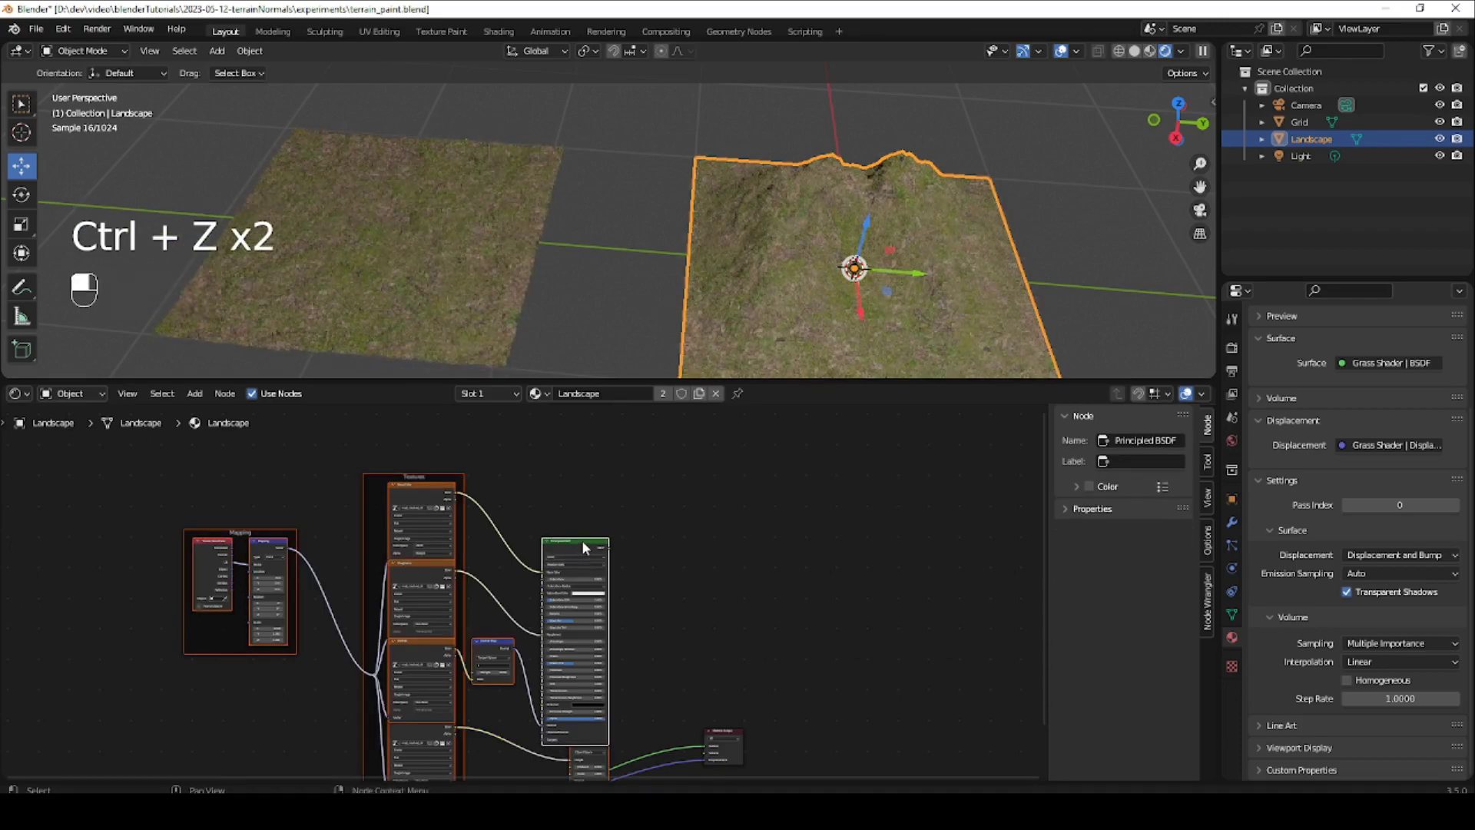
Move the whole mud node setup clear of the Grass Shader group and its links, and deselect it.
{"action": "left_click_drag", "start_coordinate": [582, 541], "coordinate": [504, 494]}
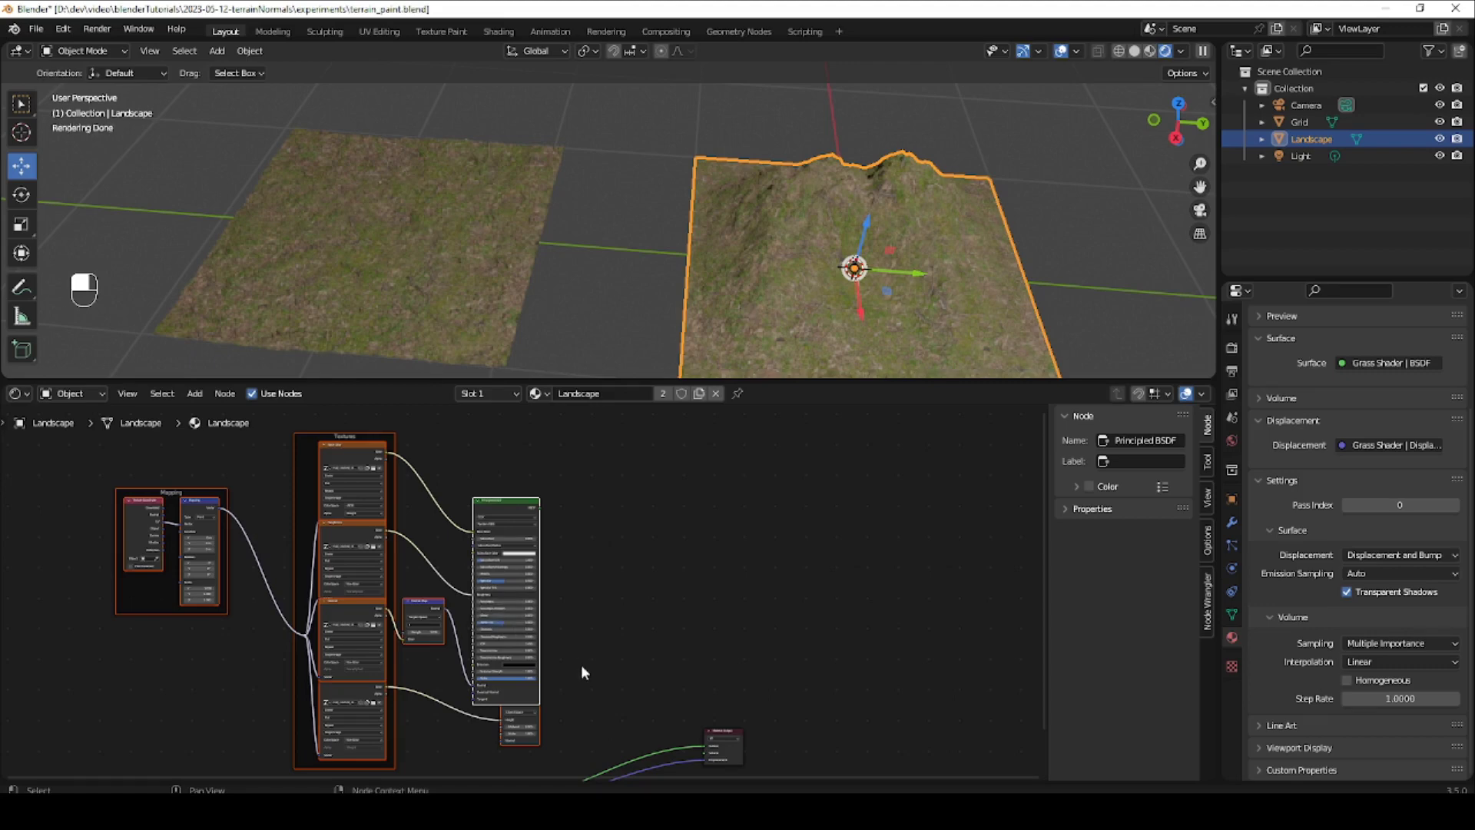
{"action": "middle_click_drag", "start_coordinate": [561, 604], "coordinate": [512, 541]}
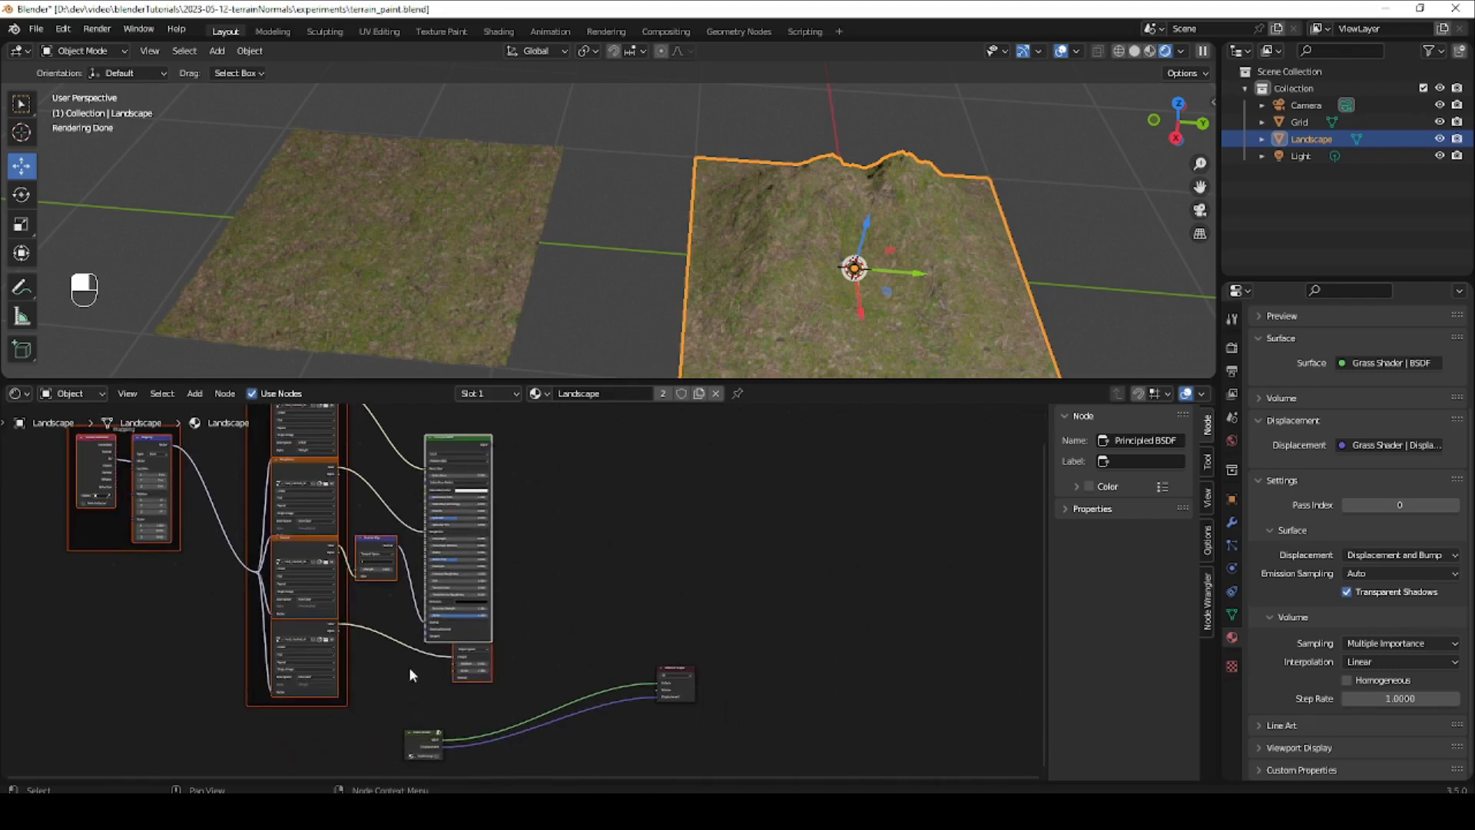
{"action": "left_click", "coordinate": [576, 593]}
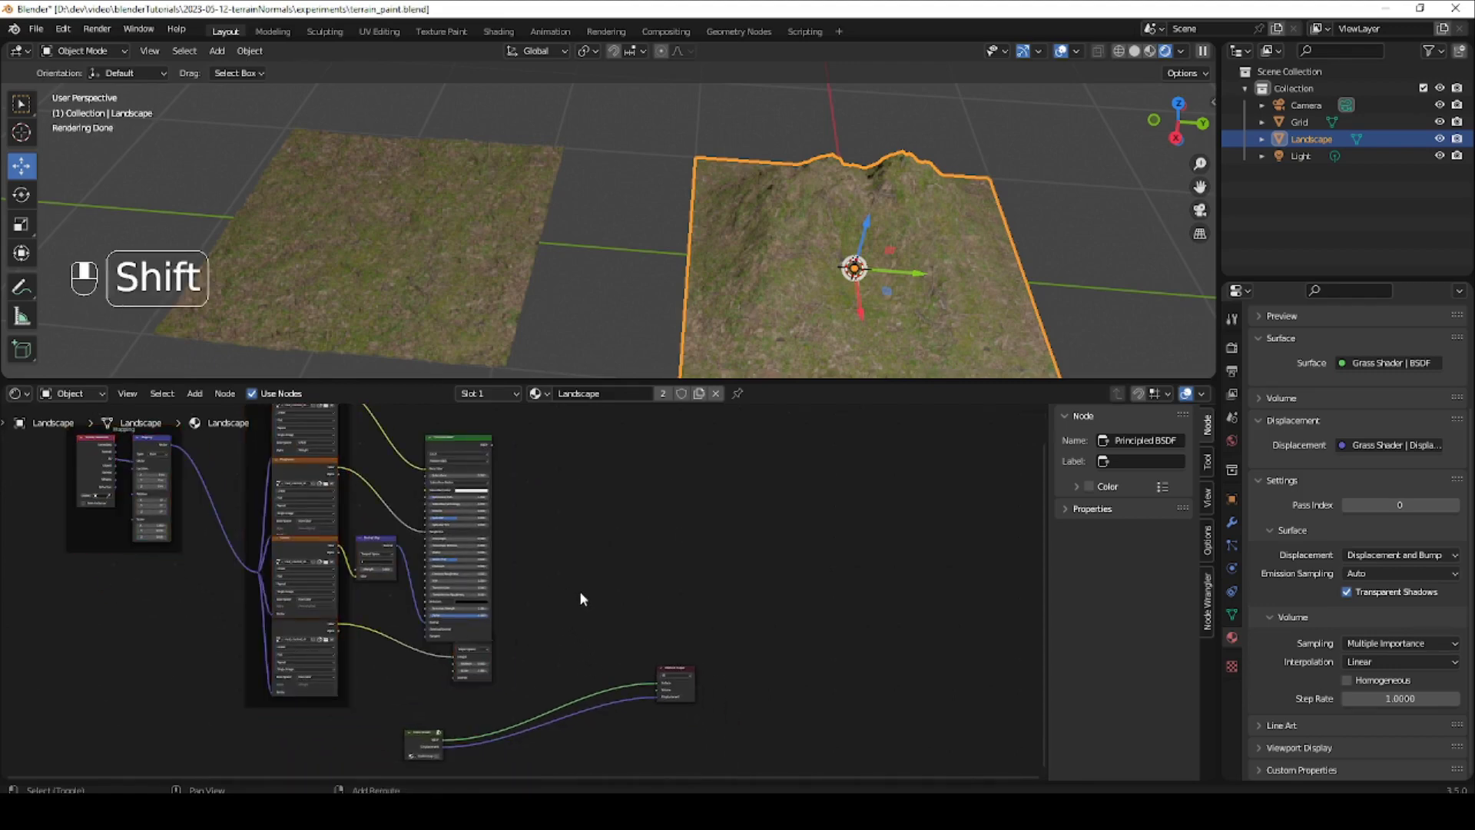
Add a Mix Shader node in the empty space between the mud Principled BSDF and the Material Output.
{"action": "key", "text": "shift+a"}
{"action": "mouse_move", "coordinate": [583, 591]}
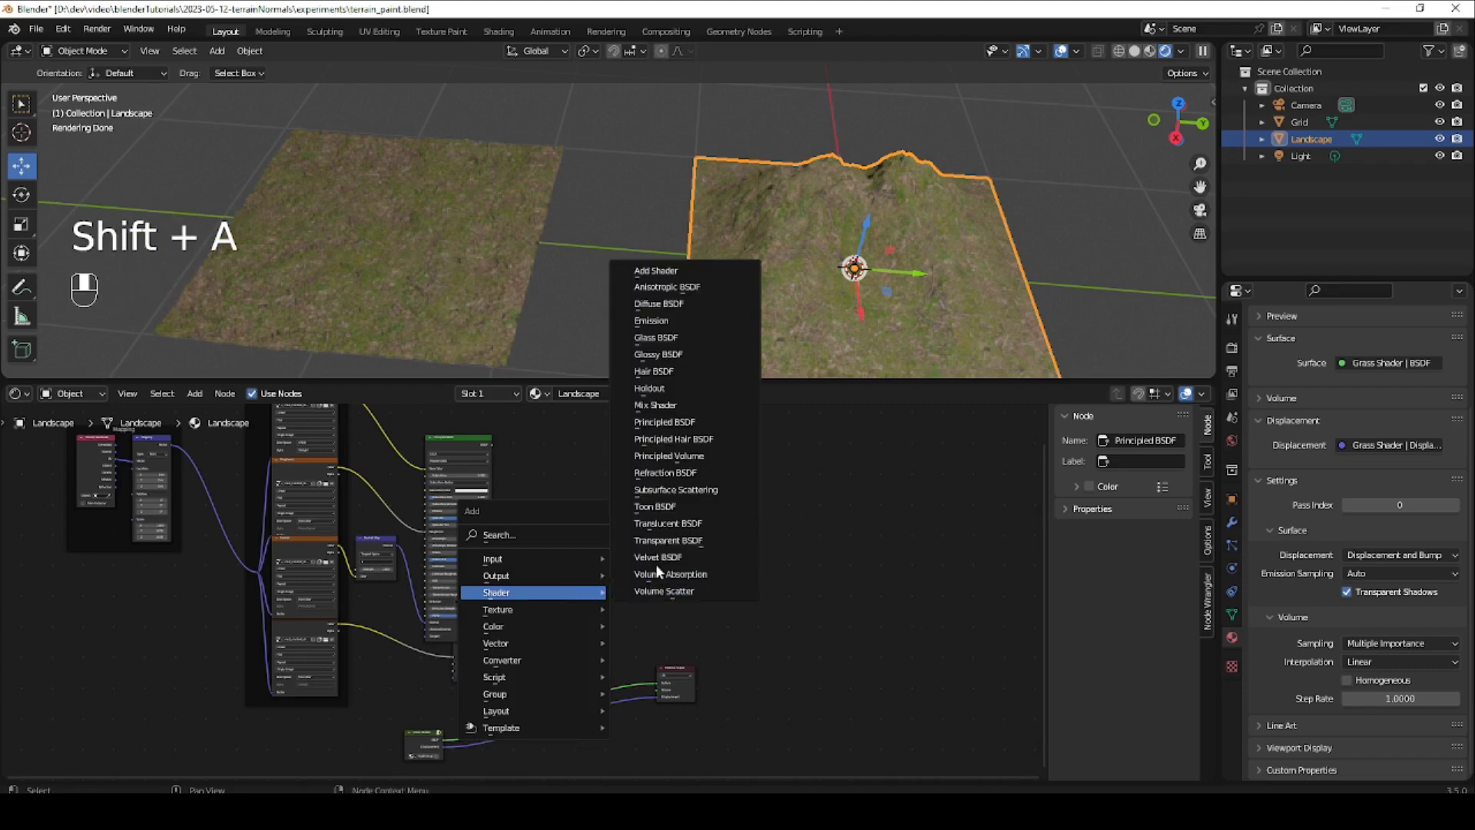
{"action": "left_click", "coordinate": [679, 404]}
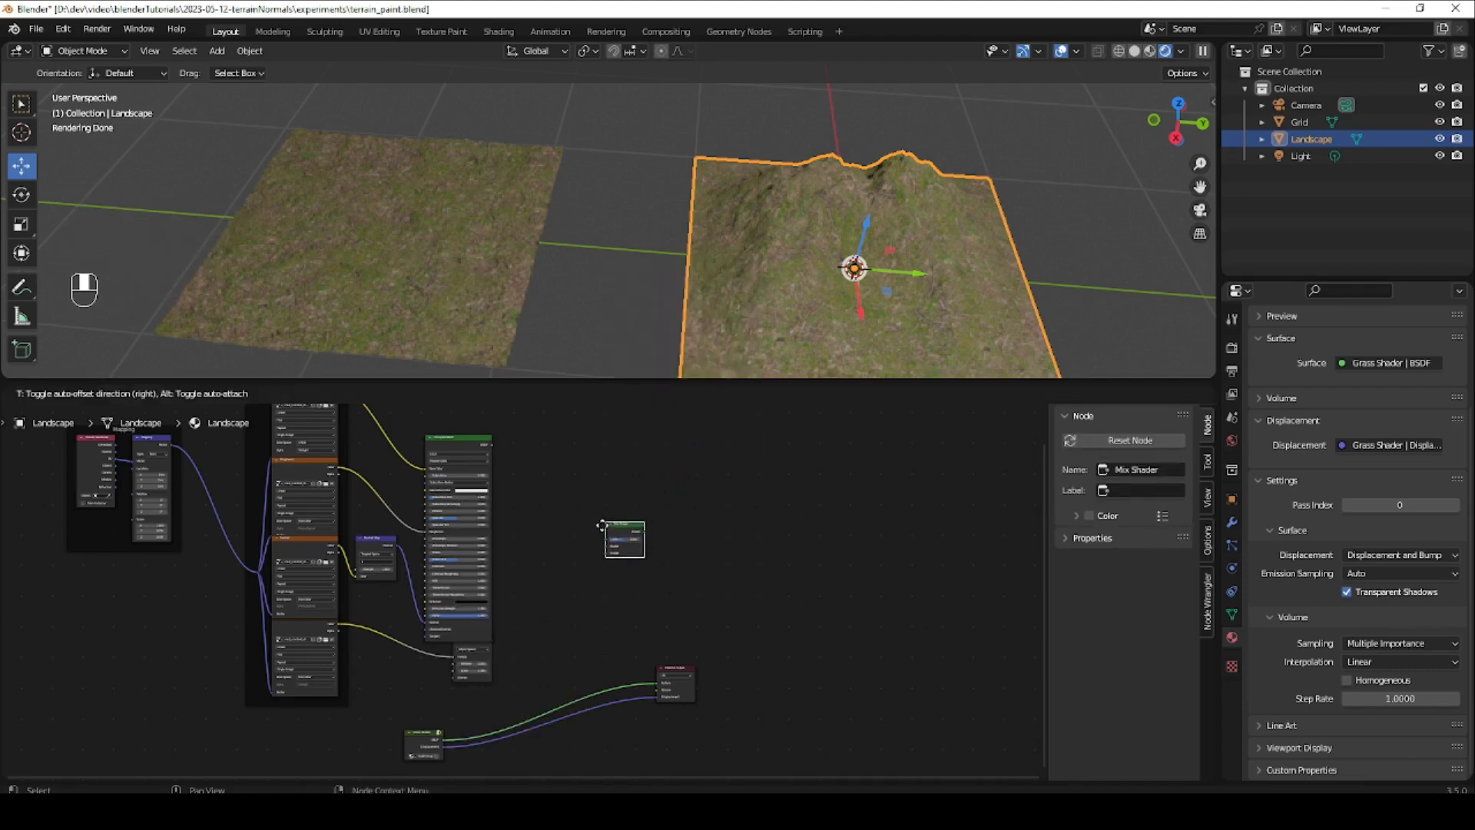
{"action": "left_click", "coordinate": [578, 540]}
Connect the mud BSDF and Grass Shader BSDF to the Mix Shader's first and second inputs, and its output to the Material Output's Surface.
{"action": "mouse_move", "coordinate": [500, 565]}
{"action": "middle_mouse_down", "text": "ctrl"}
{"action": "mouse_move", "coordinate": [531, 484]}
{"action": "mouse_move", "coordinate": [513, 576]}
{"action": "middle_mouse_up", "text": "ctrl"}
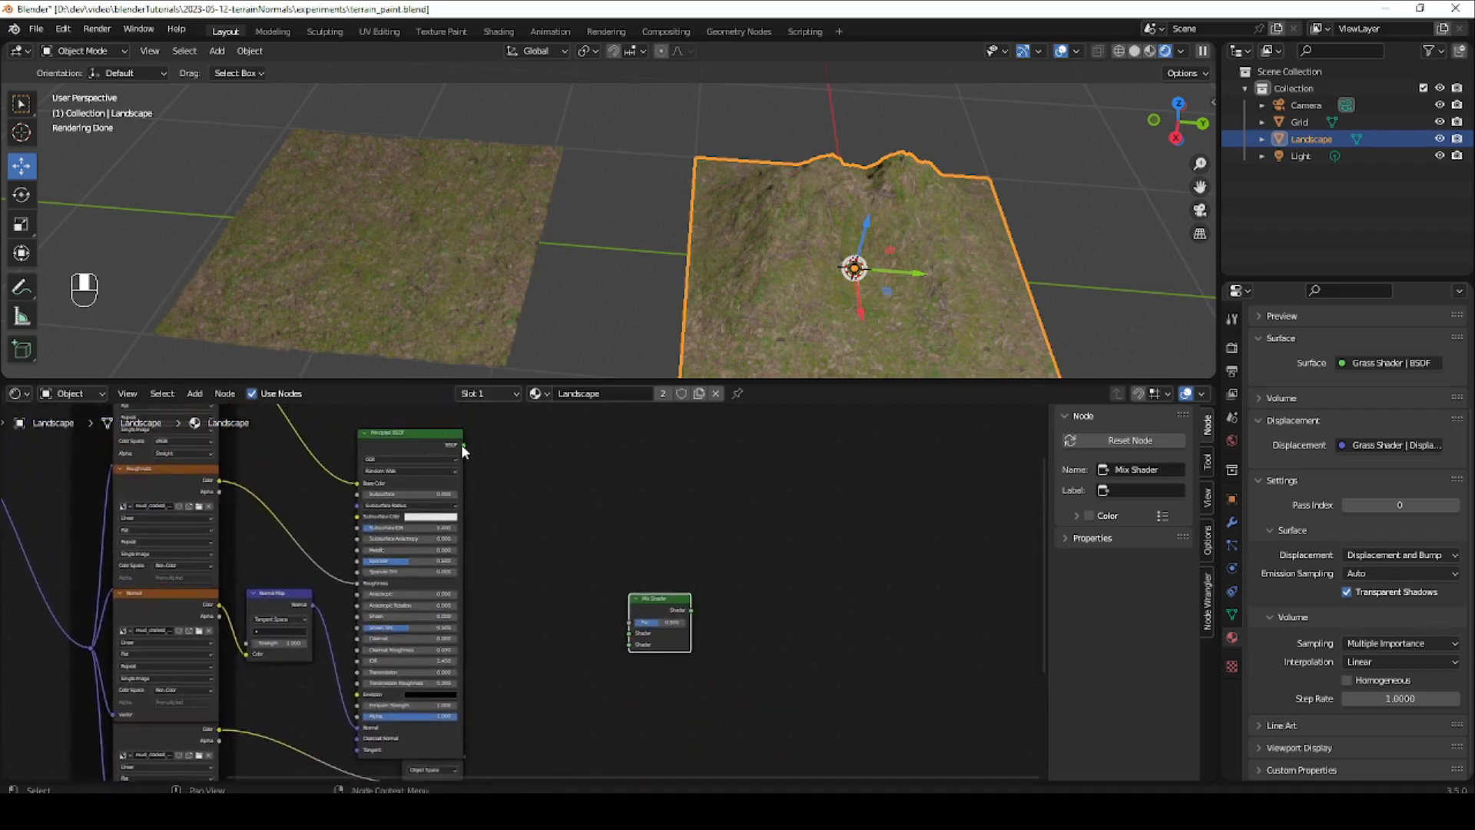
{"action": "left_click_drag", "start_coordinate": [463, 445], "coordinate": [640, 642]}
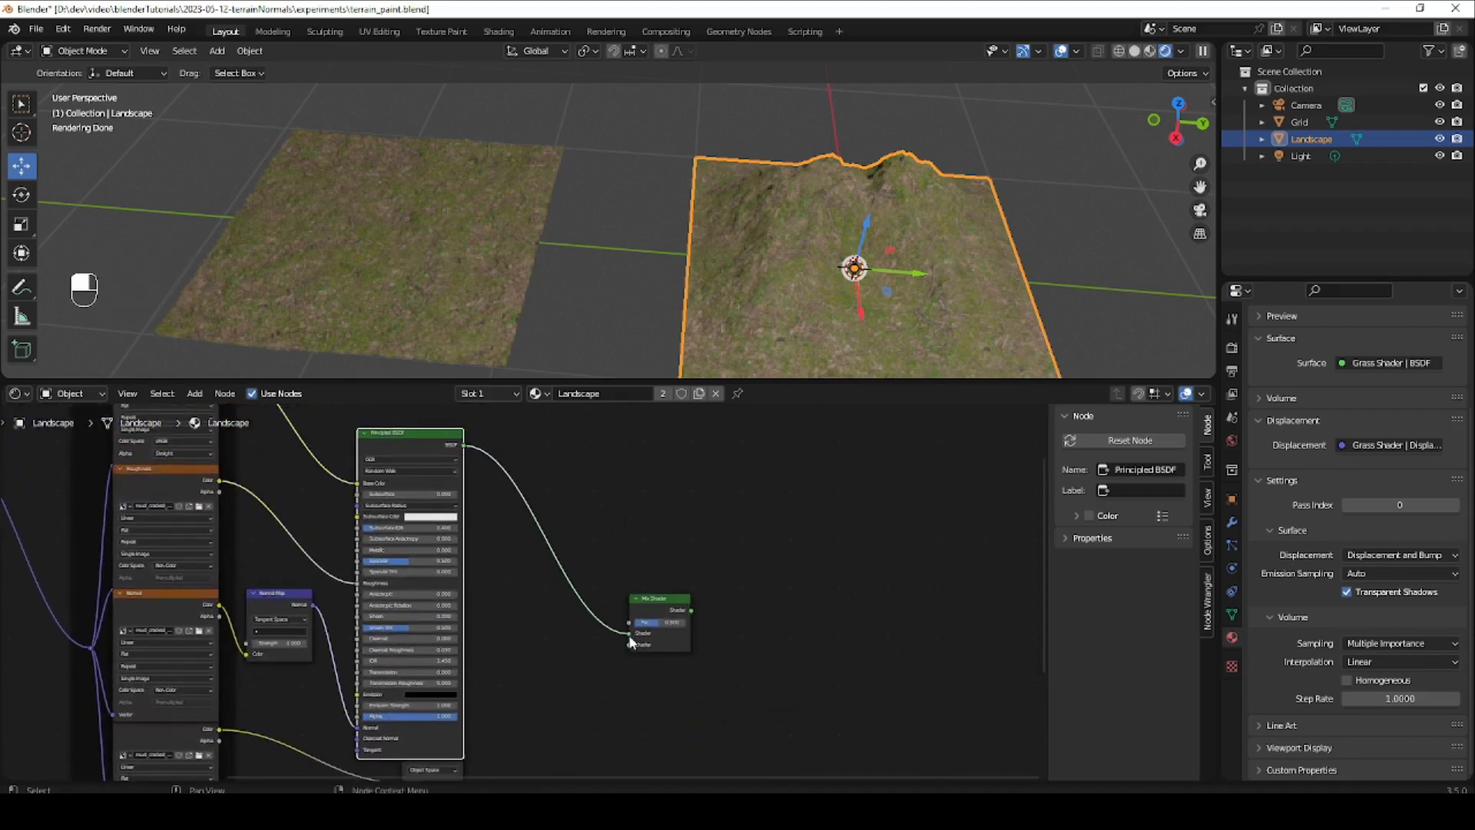
{"action": "middle_click_drag", "start_coordinate": [570, 699], "coordinate": [491, 540], "text": "shift"}
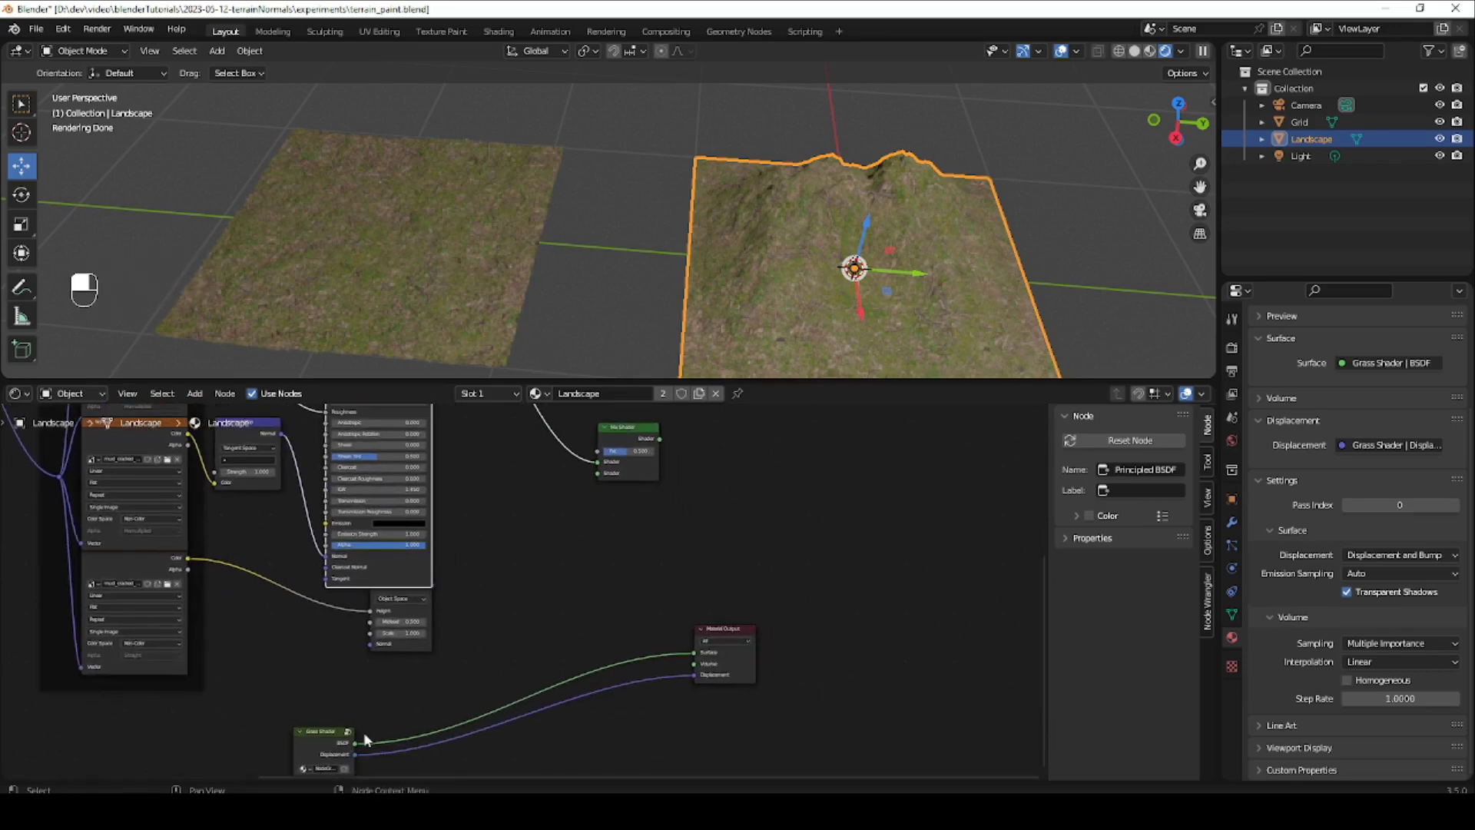
{"action": "left_click_drag", "start_coordinate": [354, 744], "coordinate": [596, 472]}
{"action": "left_click_drag", "start_coordinate": [661, 438], "coordinate": [865, 572]}
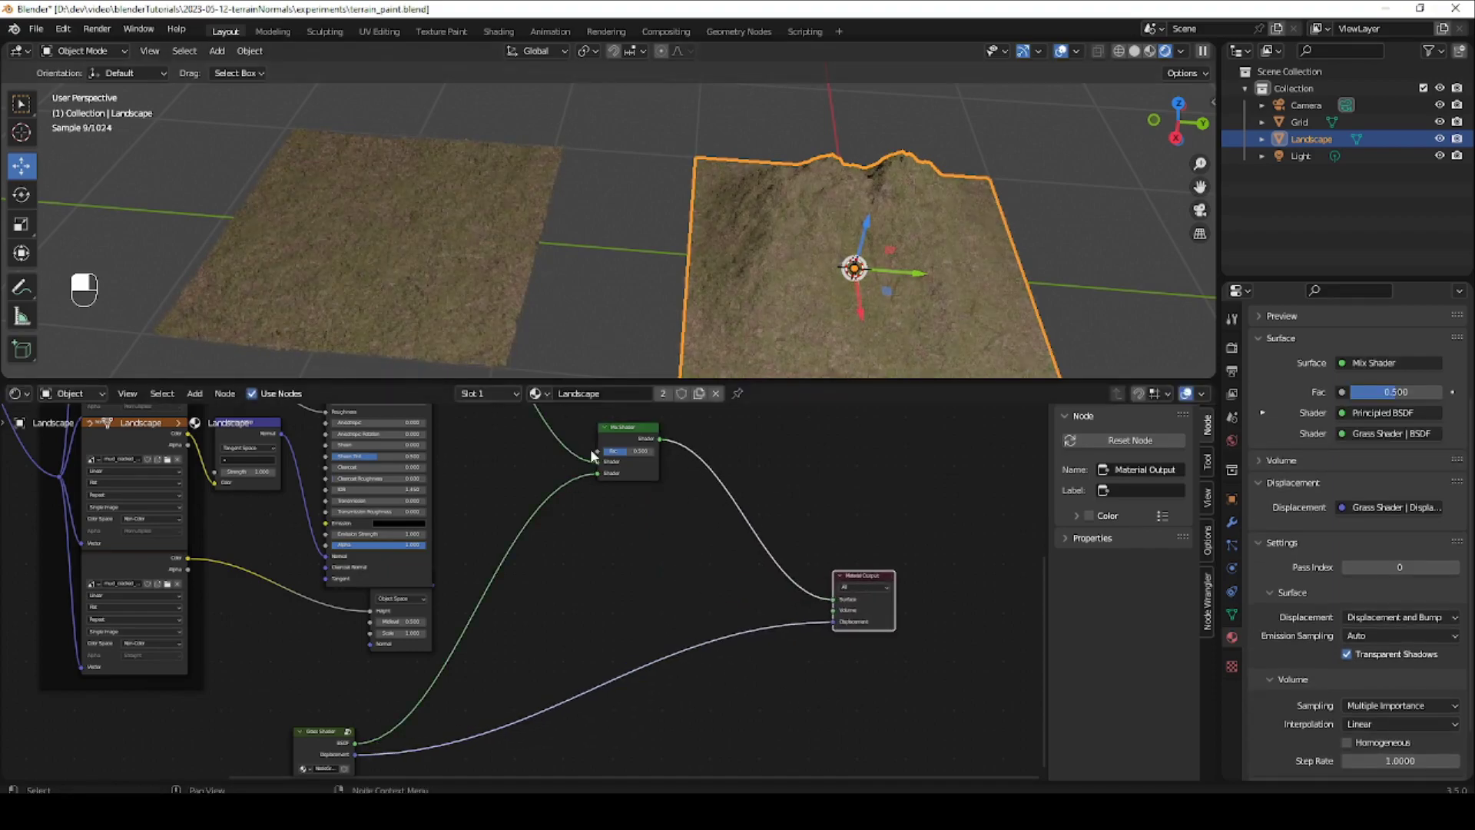
Set the Mix Shader's Fac to 0 and inspect the mud surface on the grid and landscape.
{"action": "middle_click_drag", "start_coordinate": [602, 474], "coordinate": [574, 638], "text": "ctrl"}
{"action": "middle_click_drag", "start_coordinate": [481, 309], "coordinate": [552, 281]}
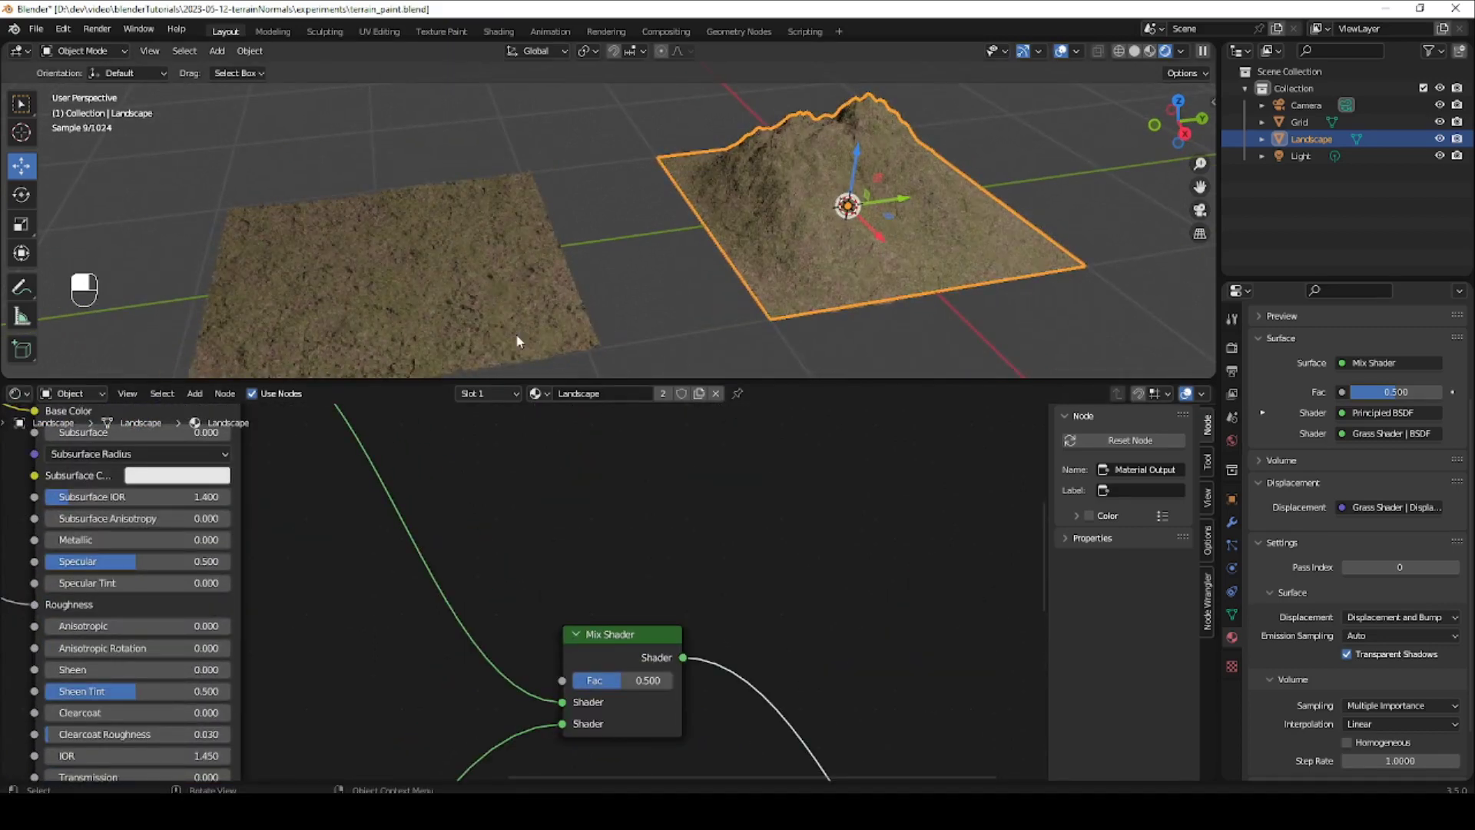
{"action": "left_click_drag", "start_coordinate": [619, 682], "coordinate": [553, 682]}
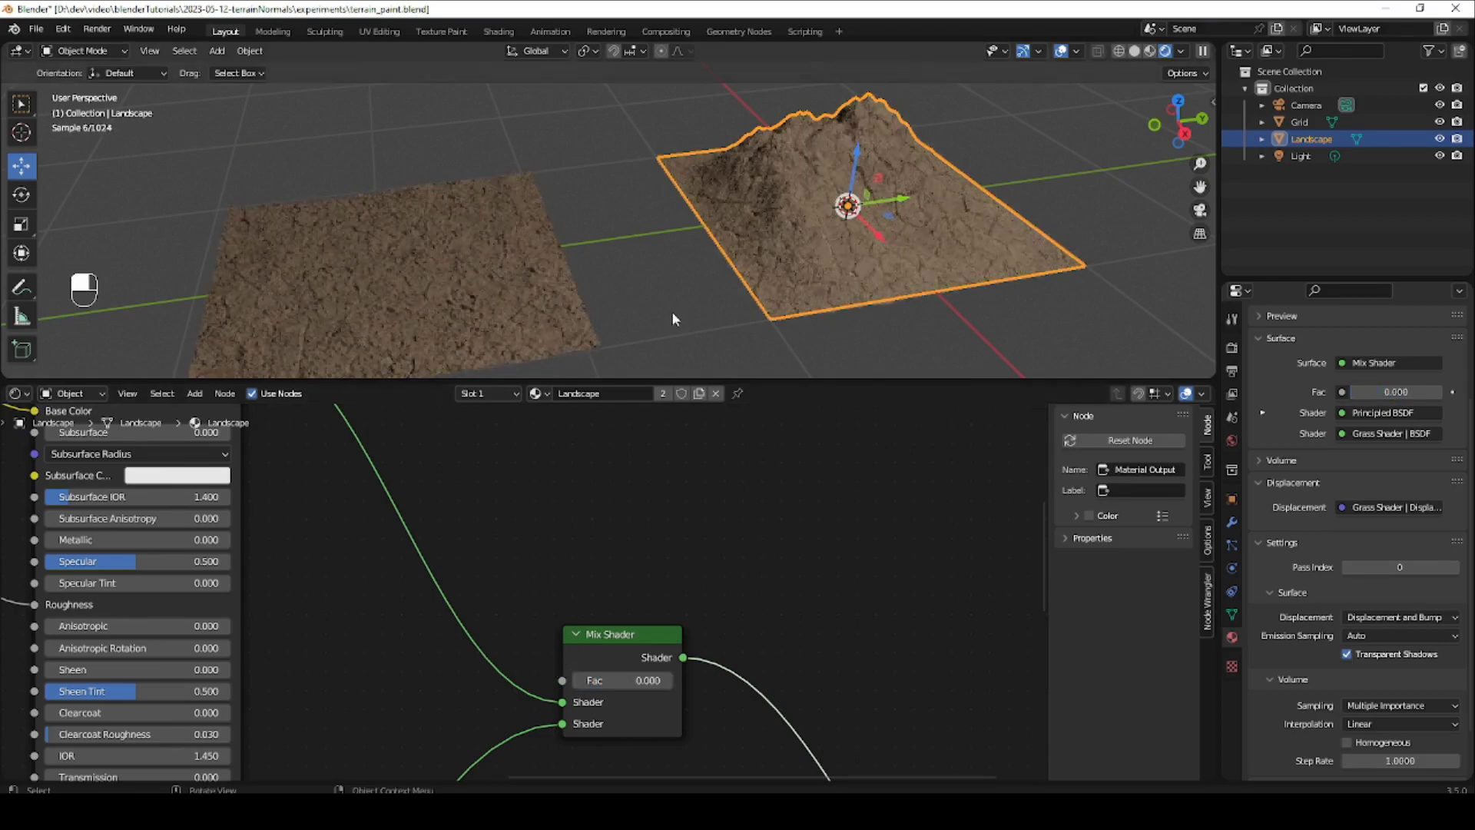
{"action": "middle_click_drag", "start_coordinate": [690, 298], "coordinate": [699, 301]}
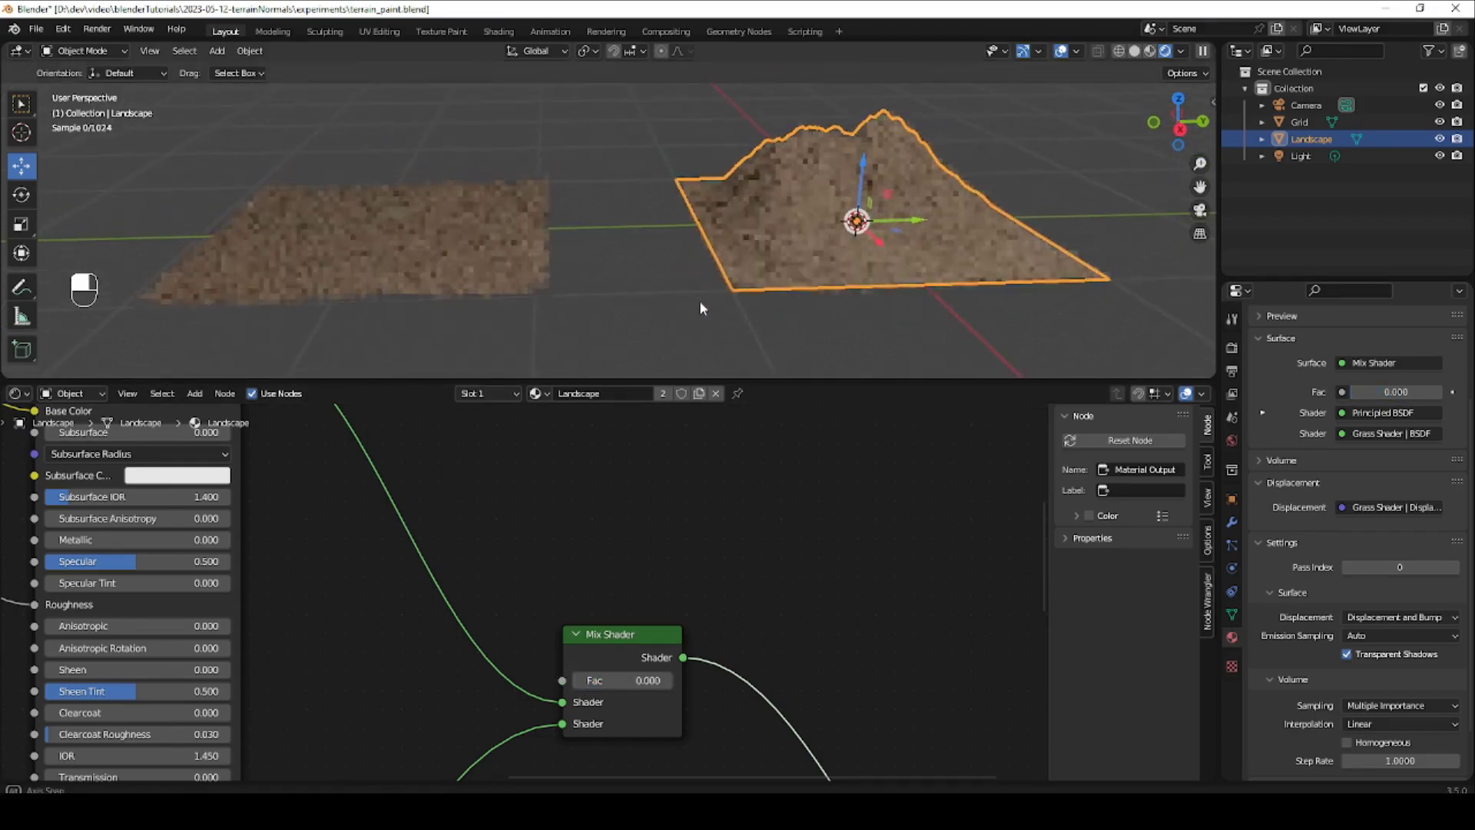
Set the Mix Shader's Fac to 1 and inspect the grass surface on the grid and landscape.
{"action": "left_click_drag", "start_coordinate": [585, 682], "coordinate": [708, 680]}
{"action": "mouse_move", "coordinate": [711, 264]}
{"action": "middle_mouse_down"}
{"action": "mouse_move", "coordinate": [734, 284]}
{"action": "mouse_move", "coordinate": [715, 284]}
{"action": "middle_mouse_up"}
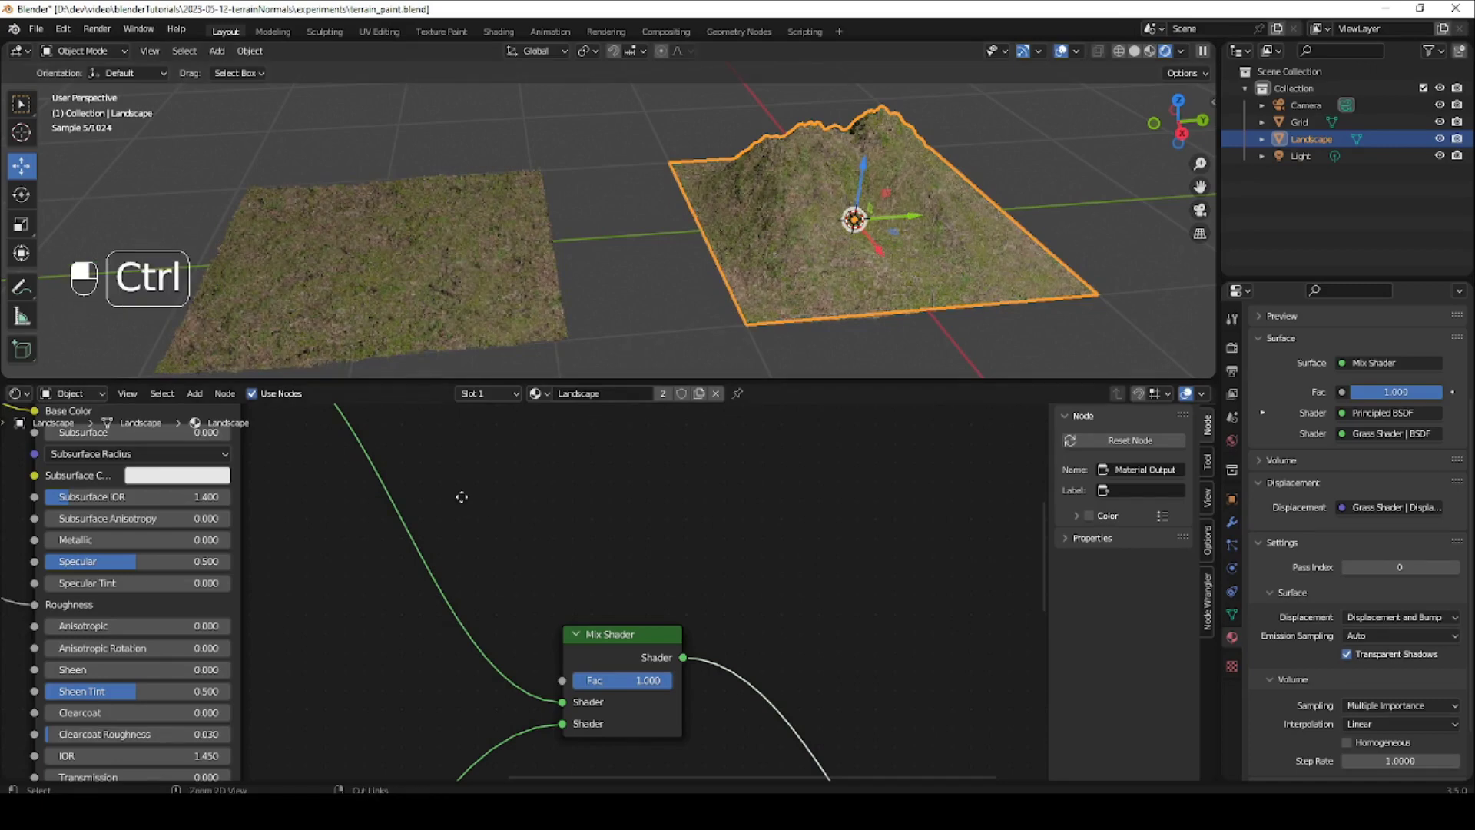
Group the mud mapping, texture, Principled BSDF and displacement nodes into one node group, and return to the main material tree.
{"action": "middle_click_drag", "start_coordinate": [460, 495], "coordinate": [403, 664], "text": "ctrl"}
{"action": "middle_click_drag", "start_coordinate": [474, 549], "coordinate": [549, 541], "text": "shift"}
{"action": "middle_click_drag", "start_coordinate": [542, 539], "coordinate": [578, 542], "text": "shift"}
{"action": "middle_click_drag", "start_coordinate": [309, 512], "coordinate": [252, 463], "text": "ctrl"}
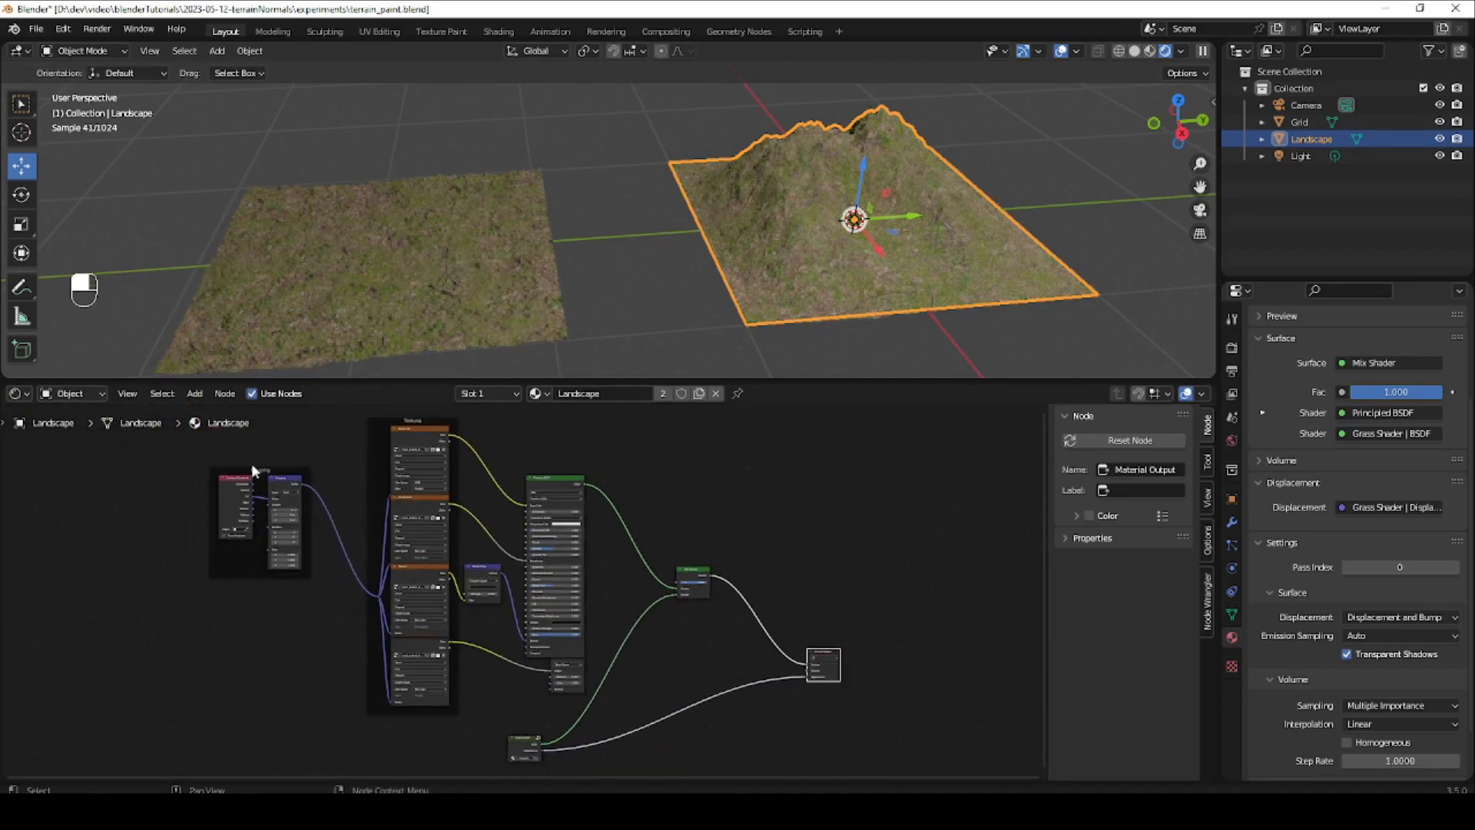
{"action": "left_click_drag", "start_coordinate": [204, 687], "coordinate": [564, 456]}
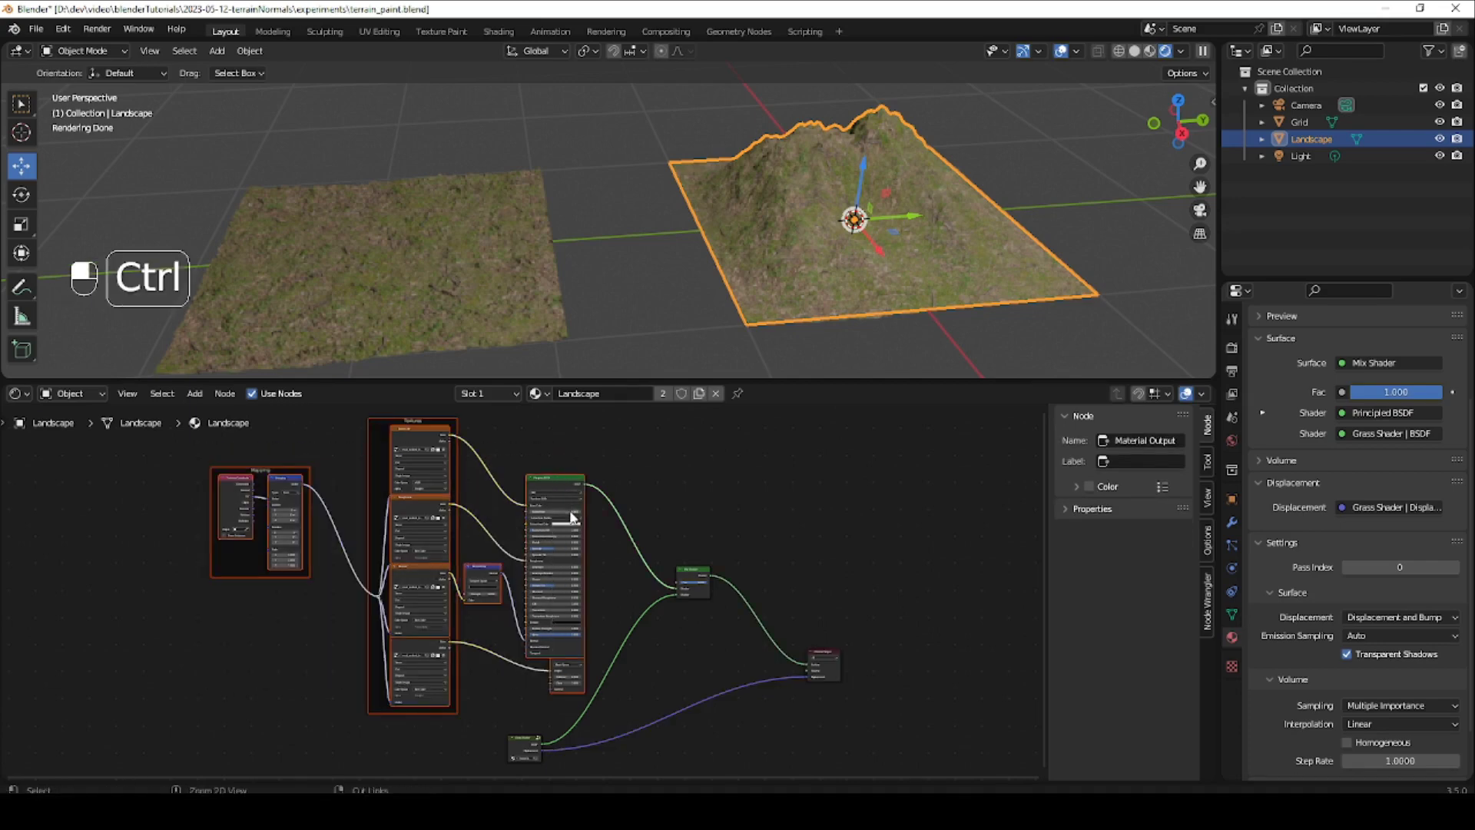
{"action": "key", "text": "ctrl+g"}
{"action": "middle_click_drag", "start_coordinate": [583, 632], "coordinate": [543, 578], "text": "shift"}
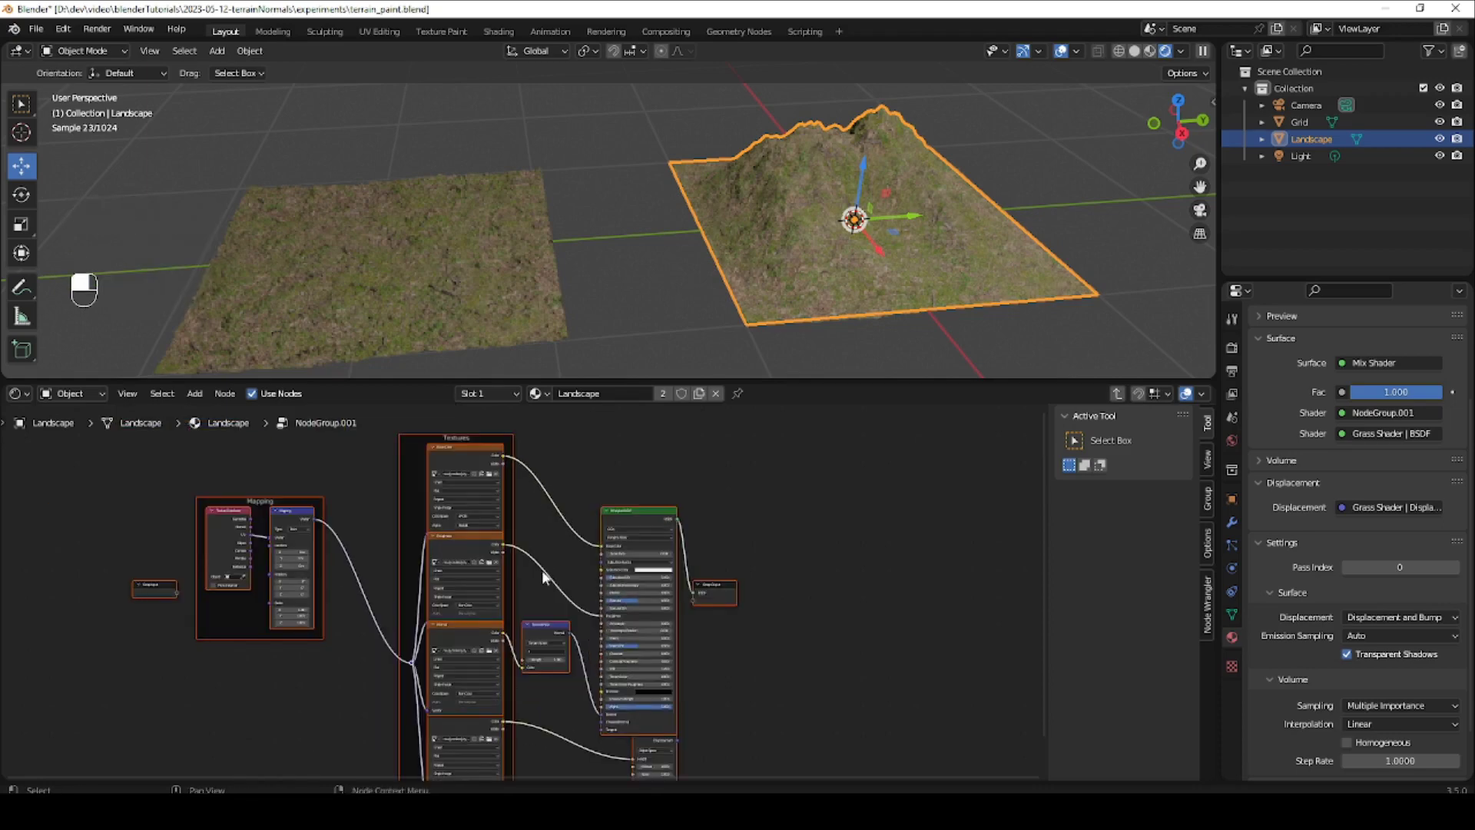
{"action": "key", "text": "ctrl+Tab"}
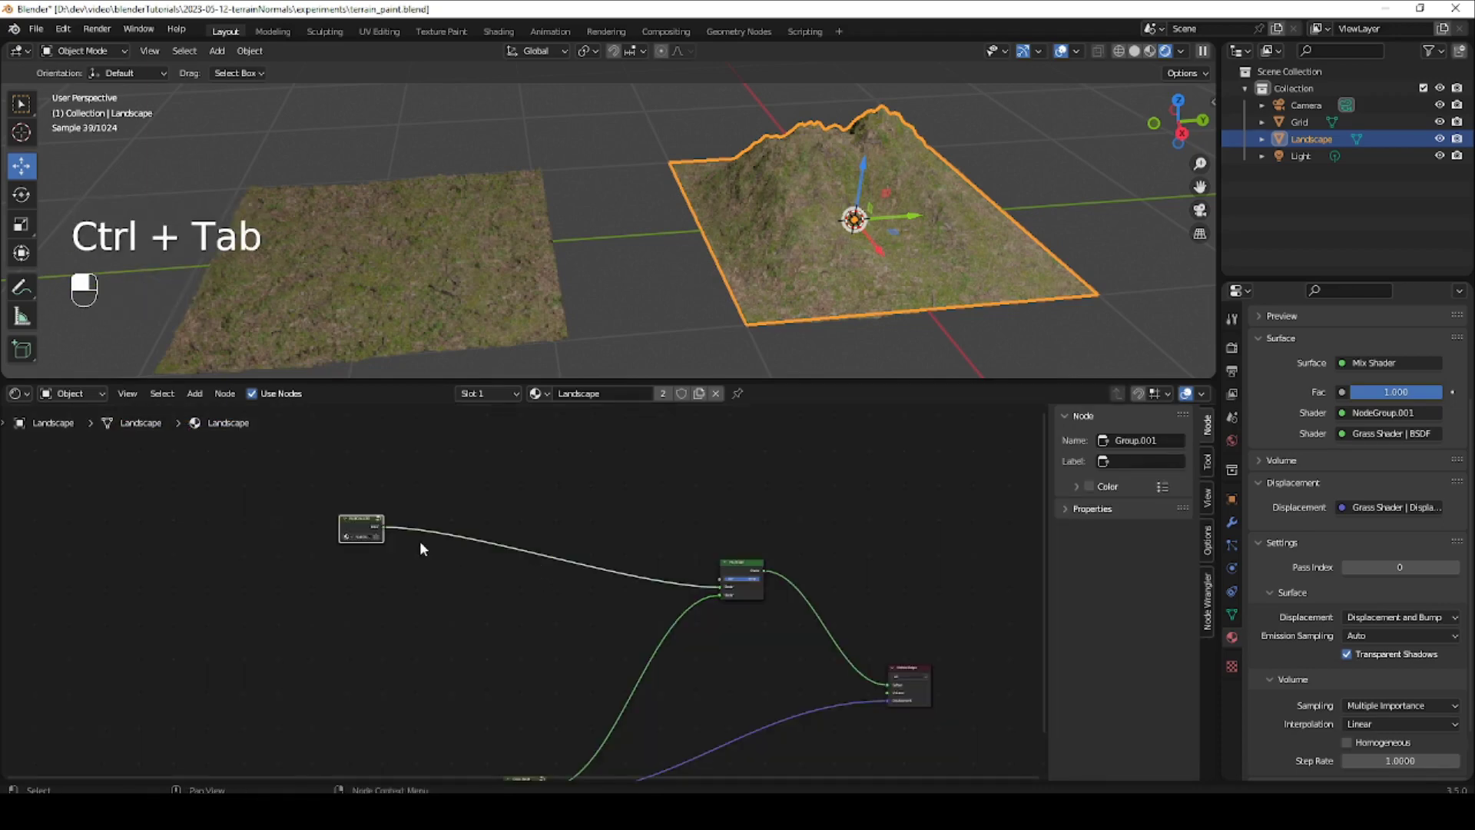
Move the new mud group node closer to the Mix Shader and label it Mud Shader.
{"action": "left_click_drag", "start_coordinate": [360, 525], "coordinate": [478, 562]}
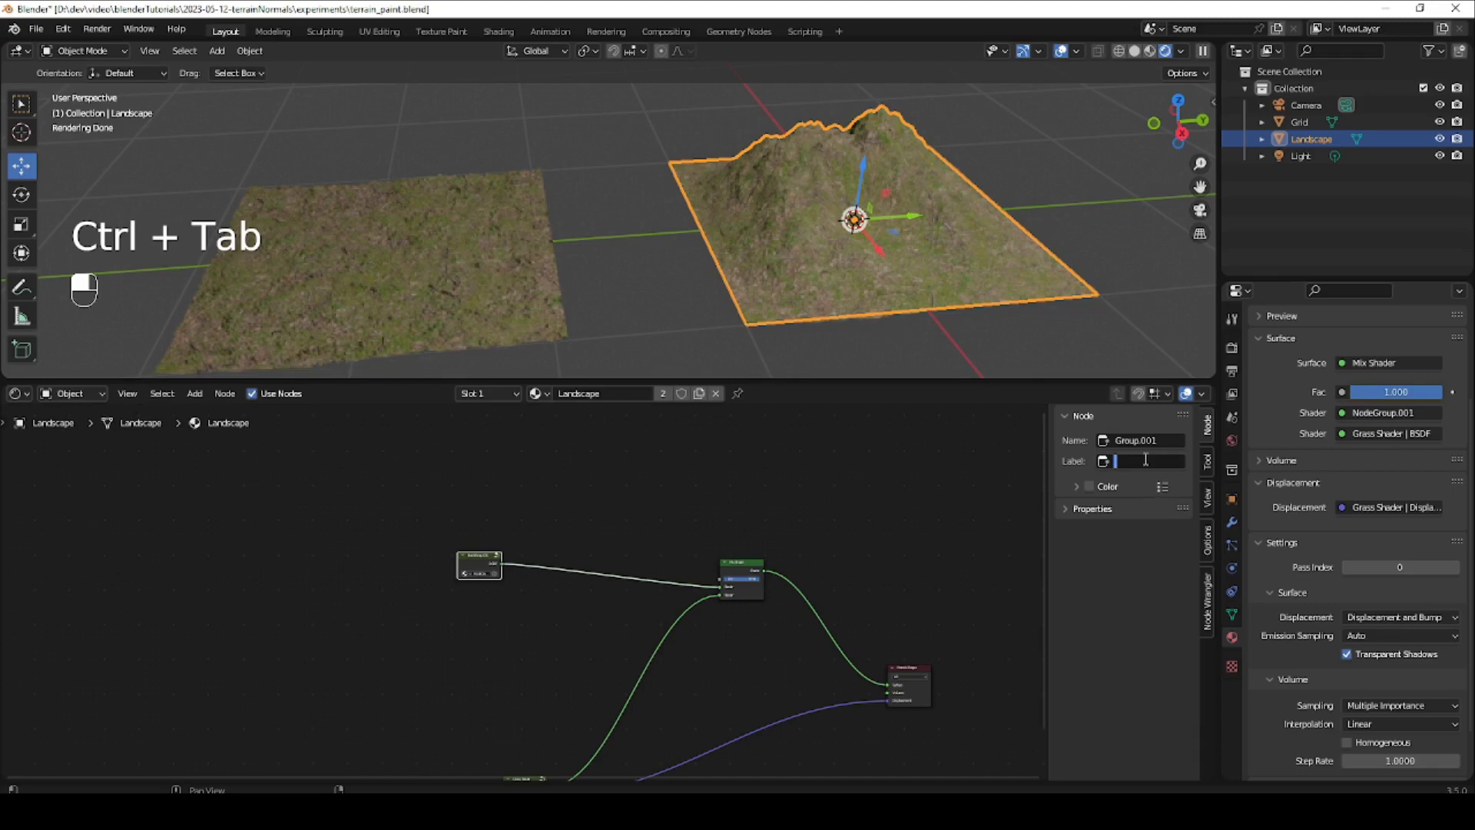
{"action": "type", "text": "Mud Sl"}
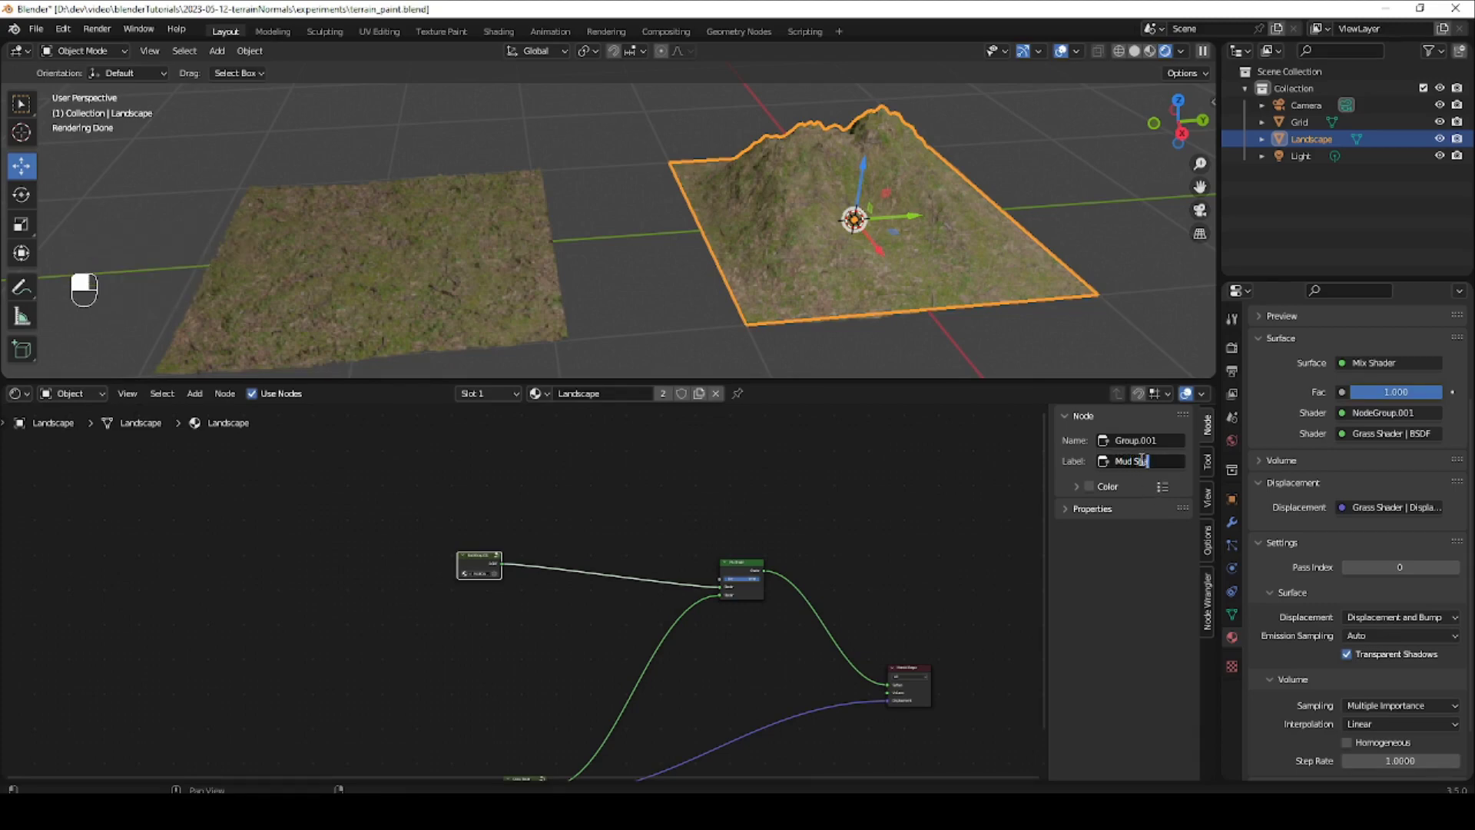
{"action": "type", "text": "ader"}
{"action": "key", "text": "Return"}
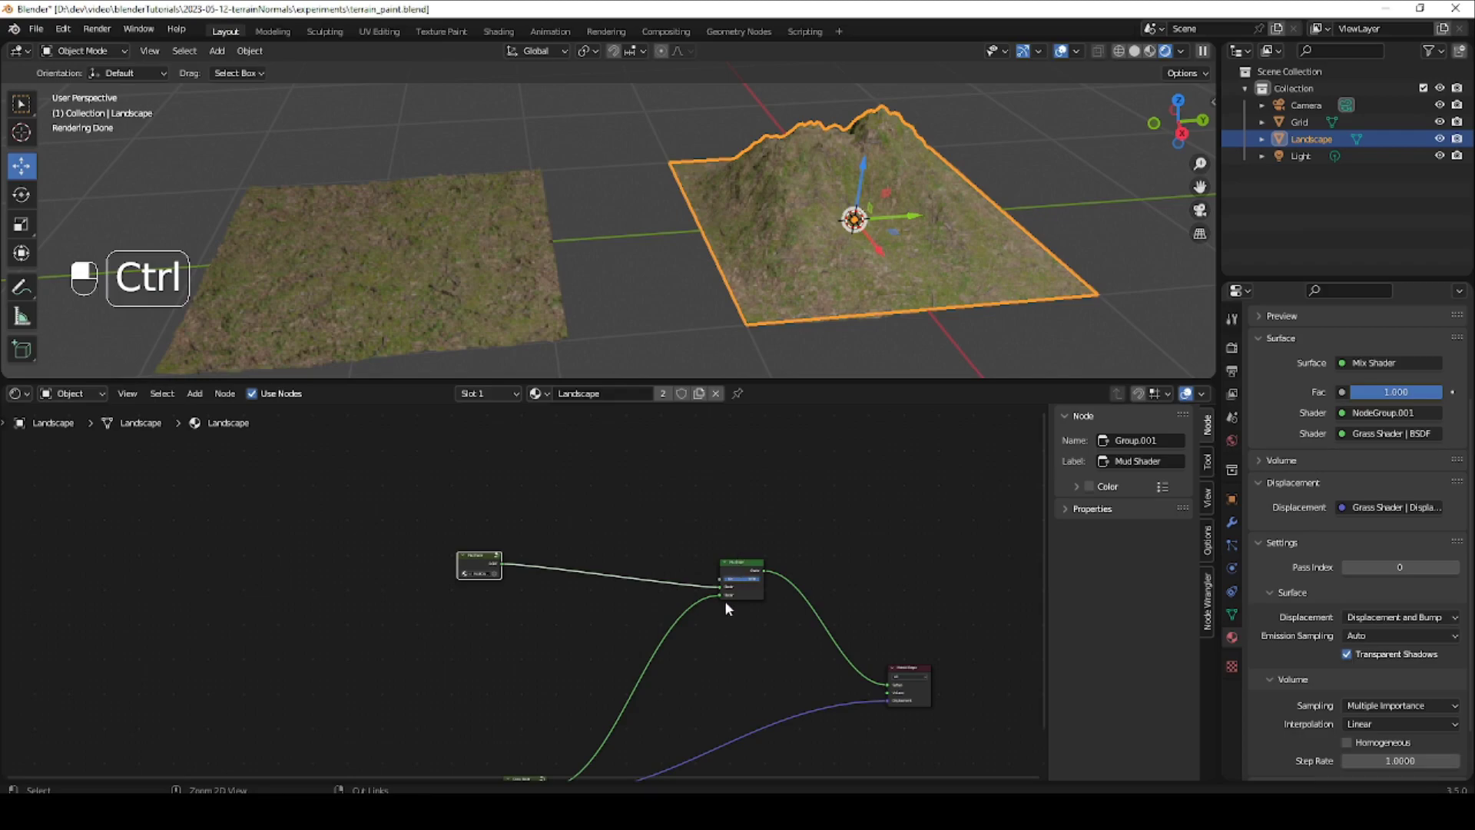
Move the Mud Shader group slightly below the level of the Mix Shader's inputs.
{"action": "middle_click_drag", "start_coordinate": [725, 601], "coordinate": [596, 550], "text": "ctrl"}
{"action": "middle_click_drag", "start_coordinate": [672, 323], "coordinate": [700, 279], "text": "ctrl"}
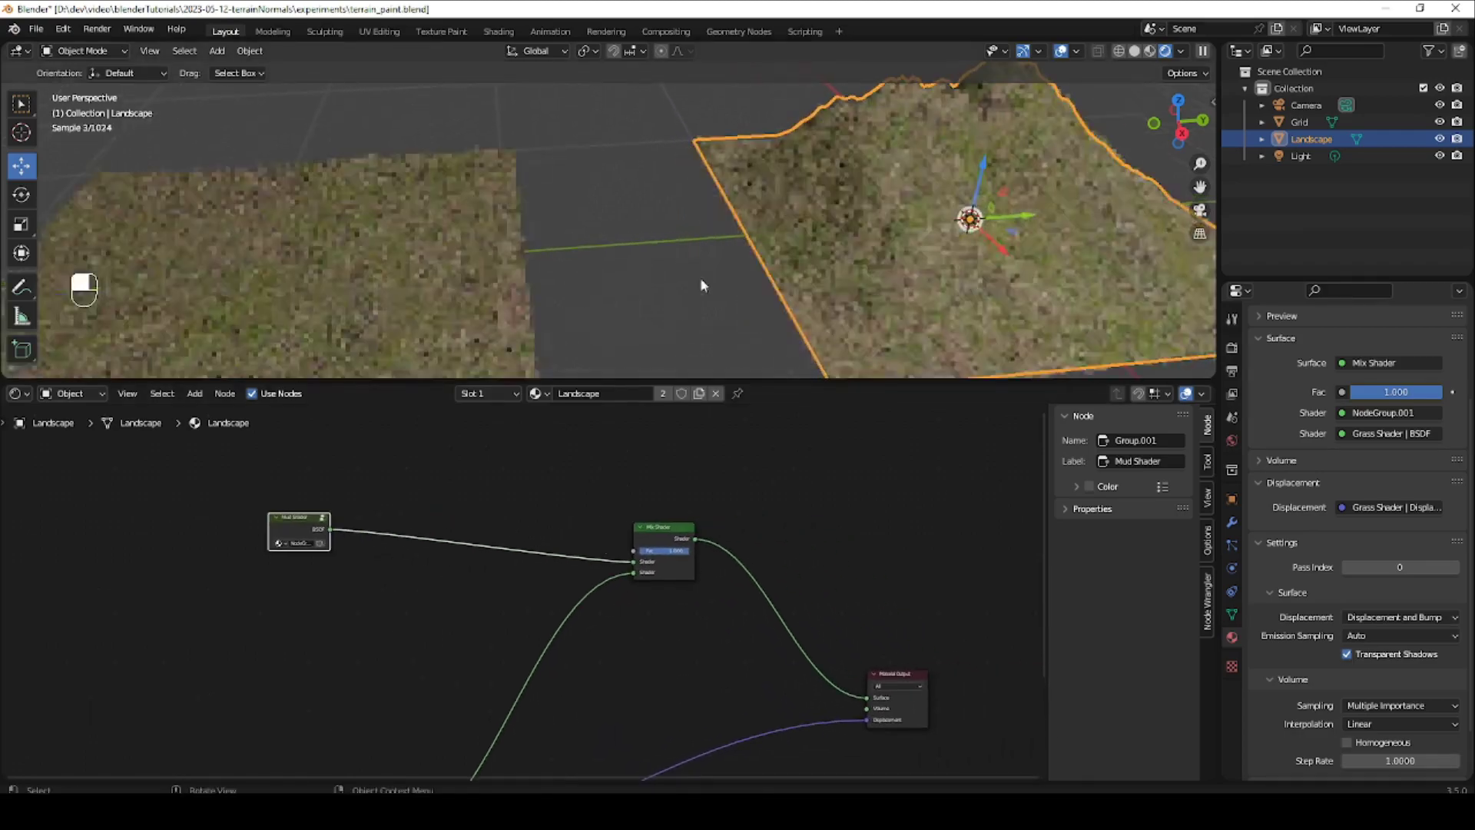
{"action": "middle_click_drag", "start_coordinate": [615, 461], "coordinate": [586, 543], "text": "ctrl"}
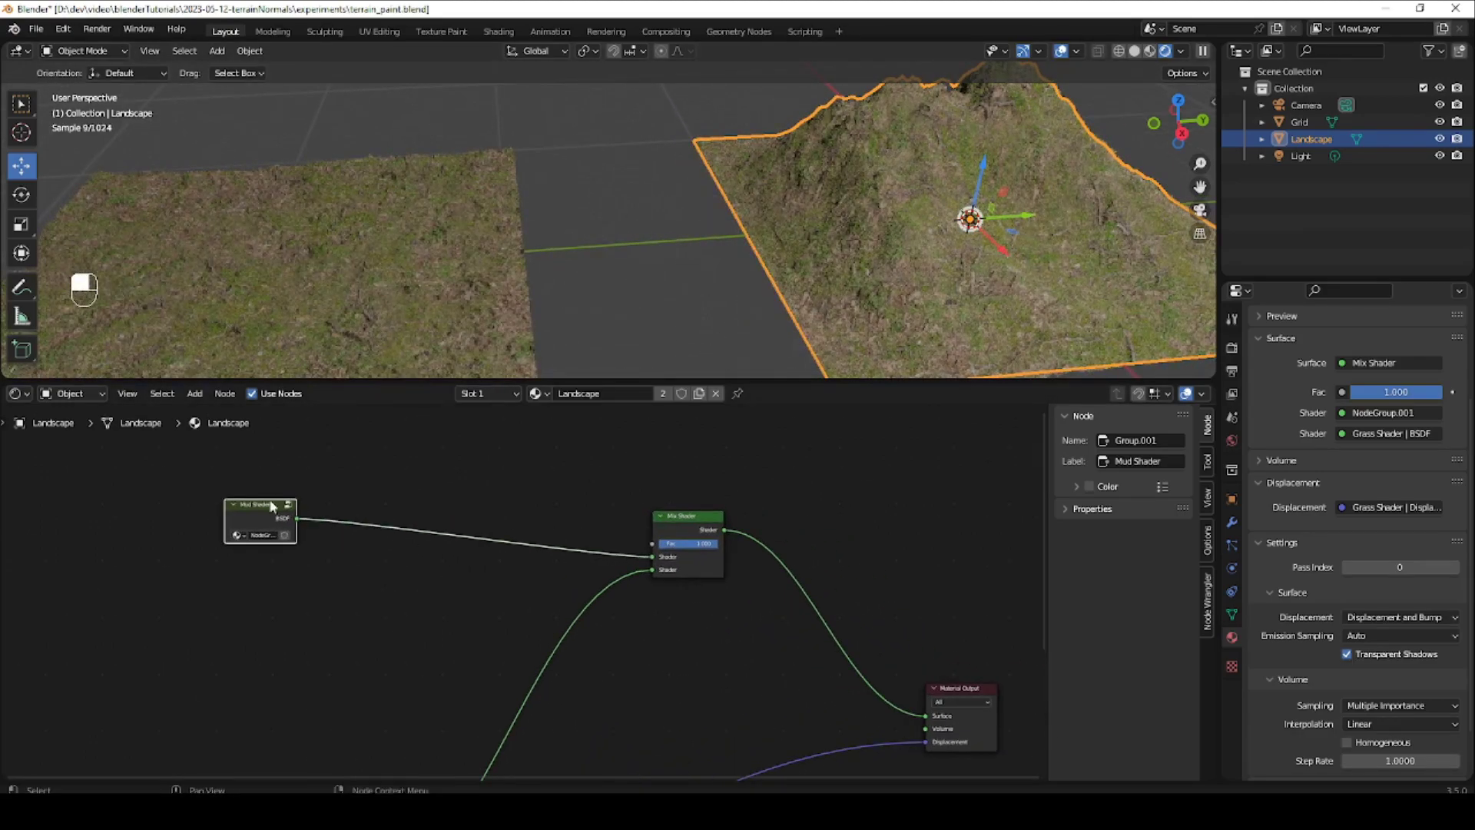
{"action": "left_click_drag", "start_coordinate": [270, 506], "coordinate": [283, 578]}
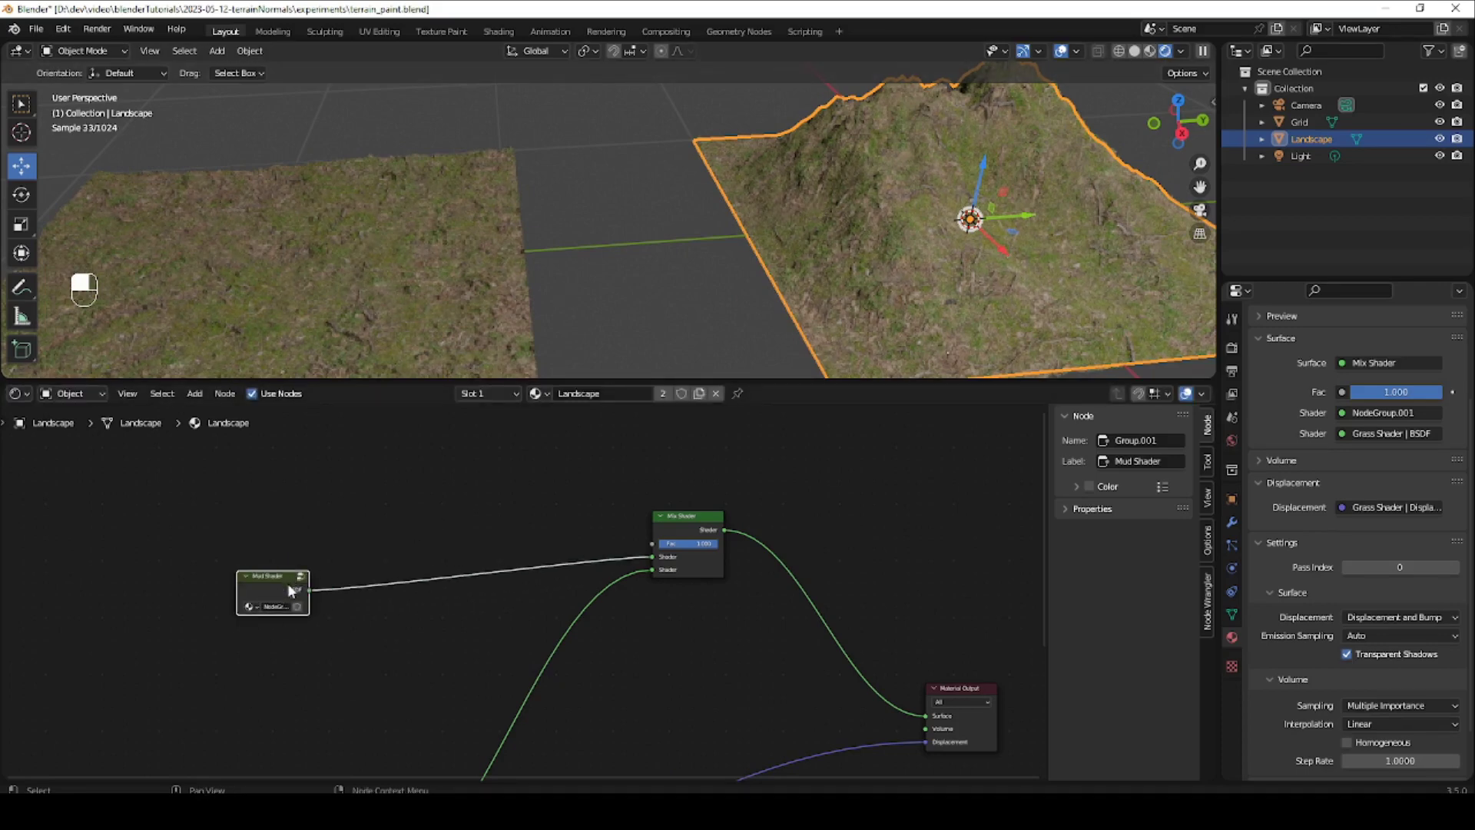
Add an Image Texture node in the empty space above the link between Mud Shader and Mix Shader.
{"action": "middle_click_drag", "start_coordinate": [389, 701], "coordinate": [457, 471]}
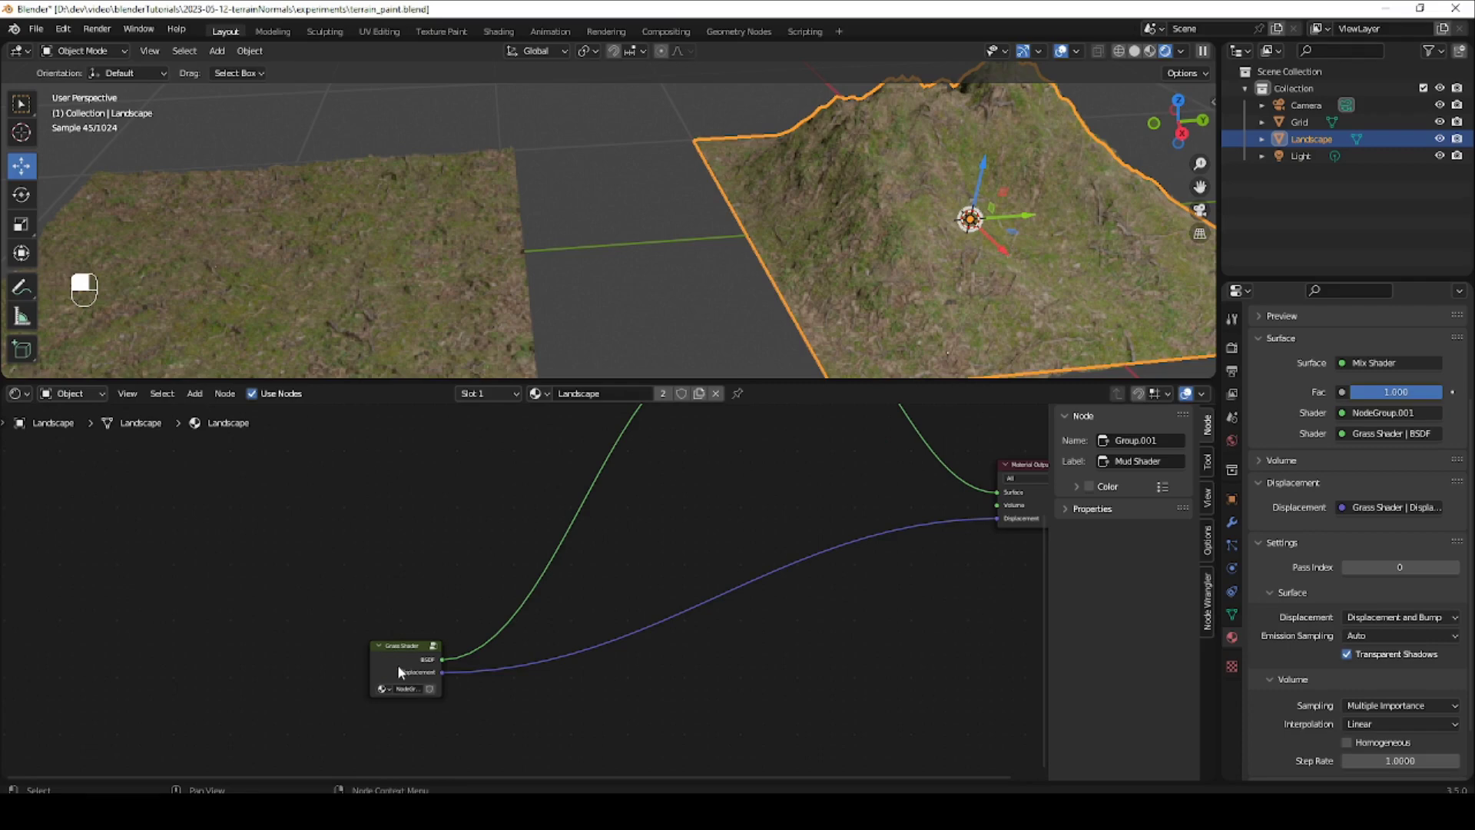
{"action": "middle_click_drag", "start_coordinate": [444, 576], "coordinate": [468, 486]}
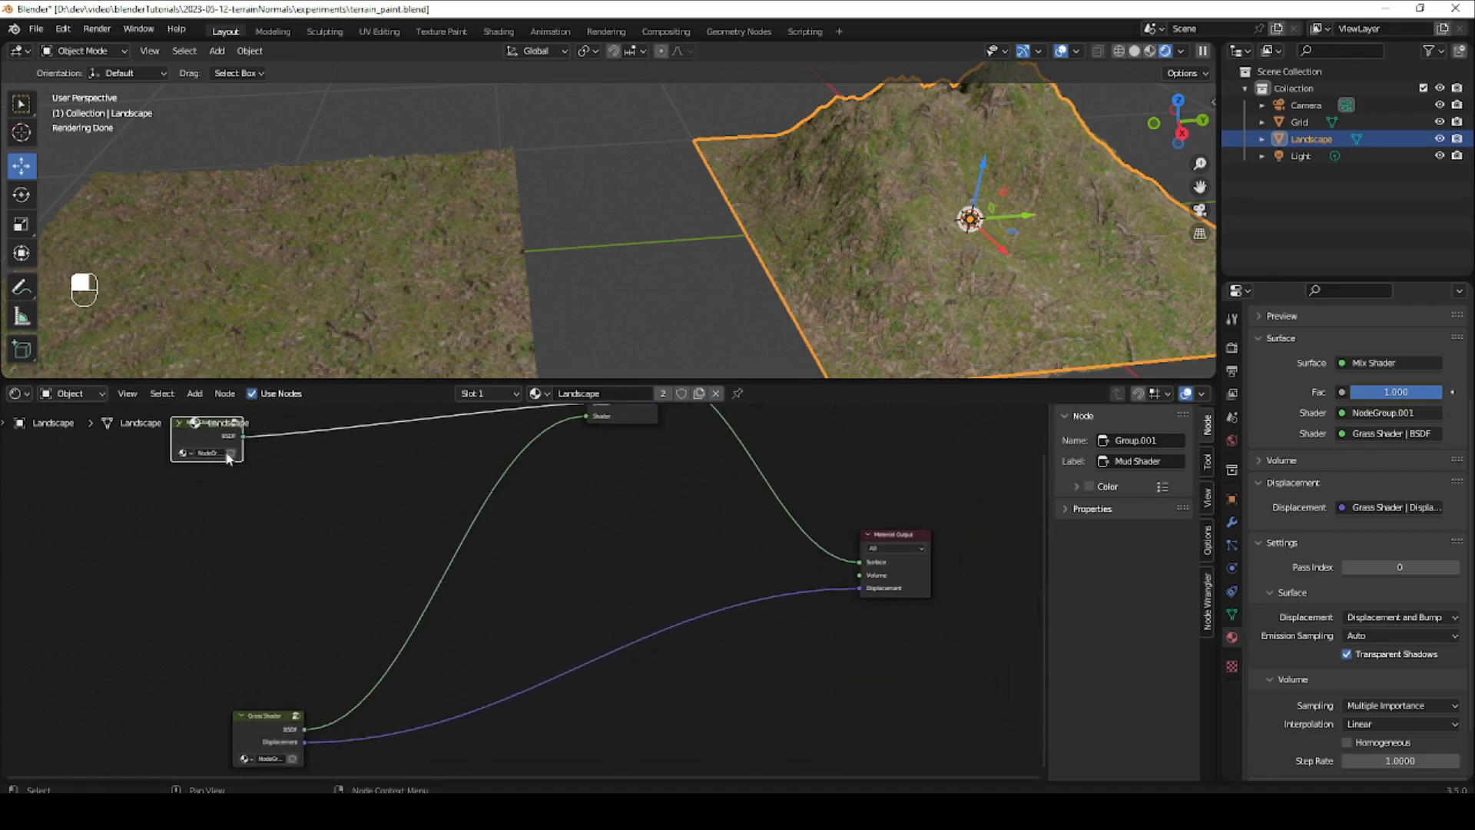
{"action": "middle_click_drag", "start_coordinate": [221, 421], "coordinate": [240, 464]}
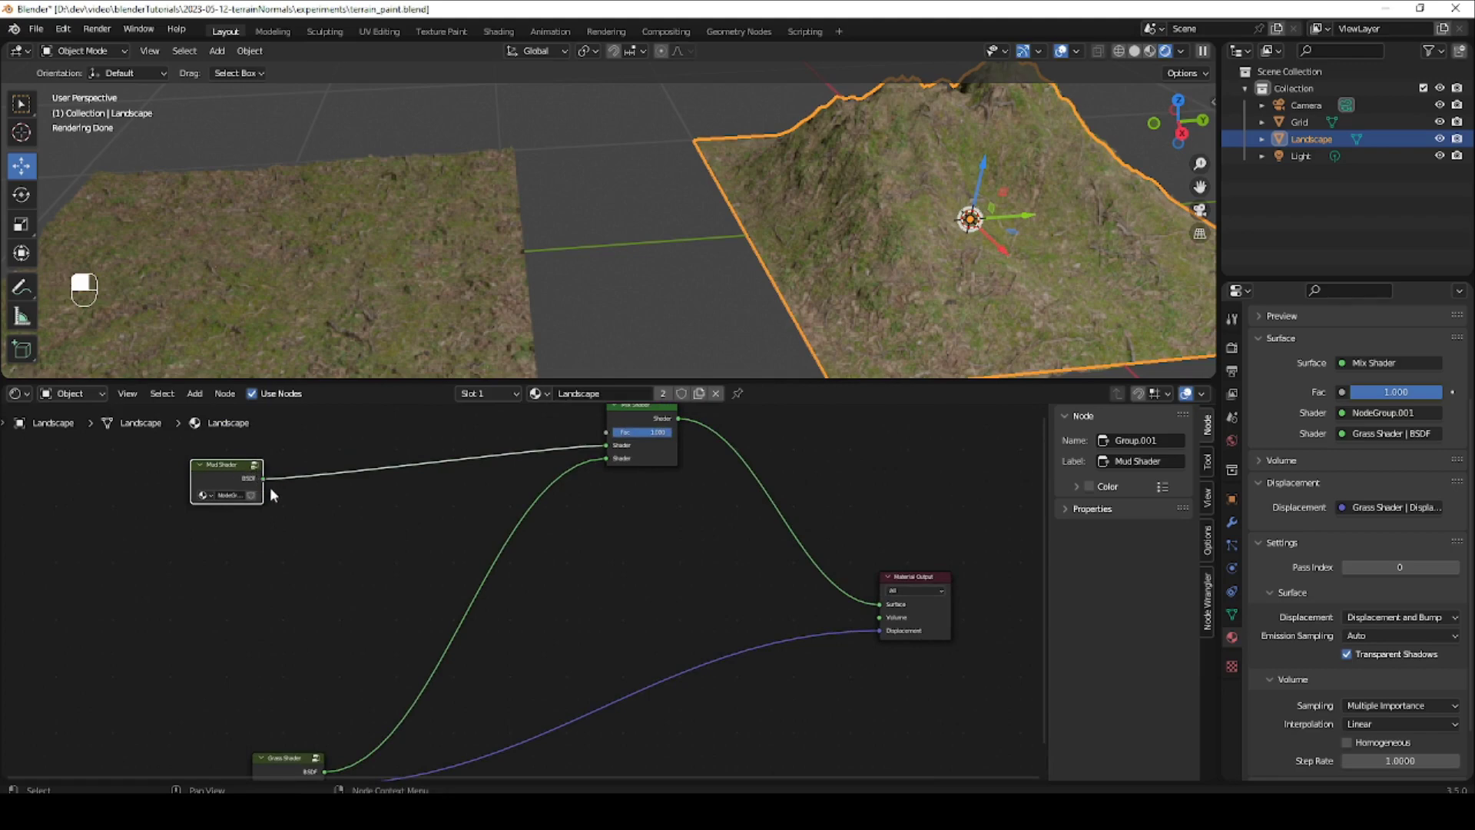
{"action": "scroll", "coordinate": [516, 476], "scroll_direction": "up", "scroll_amount": 4, "text": "shift"}
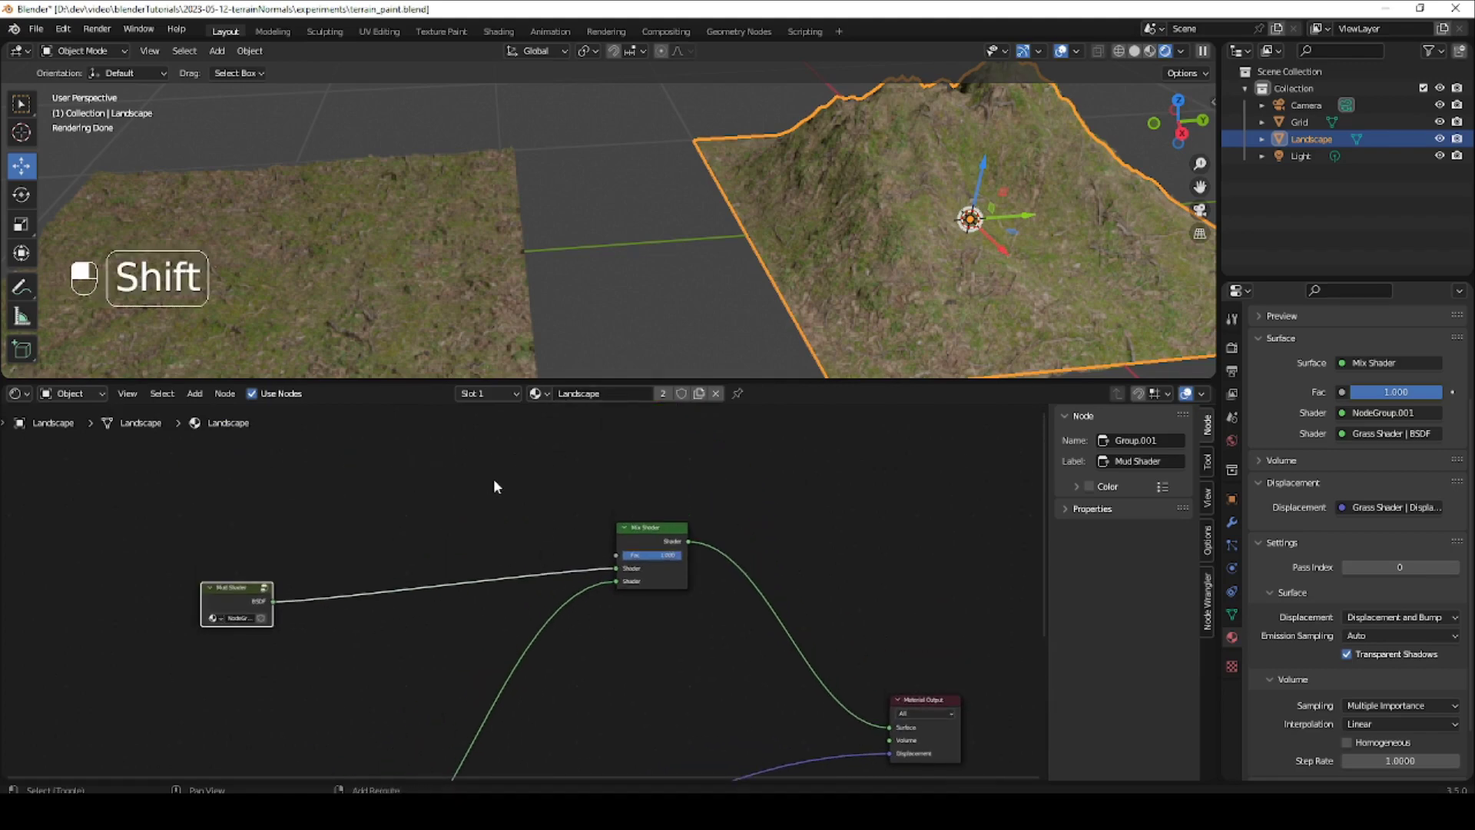
{"action": "middle_click_drag", "start_coordinate": [494, 484], "coordinate": [520, 570], "text": "shift"}
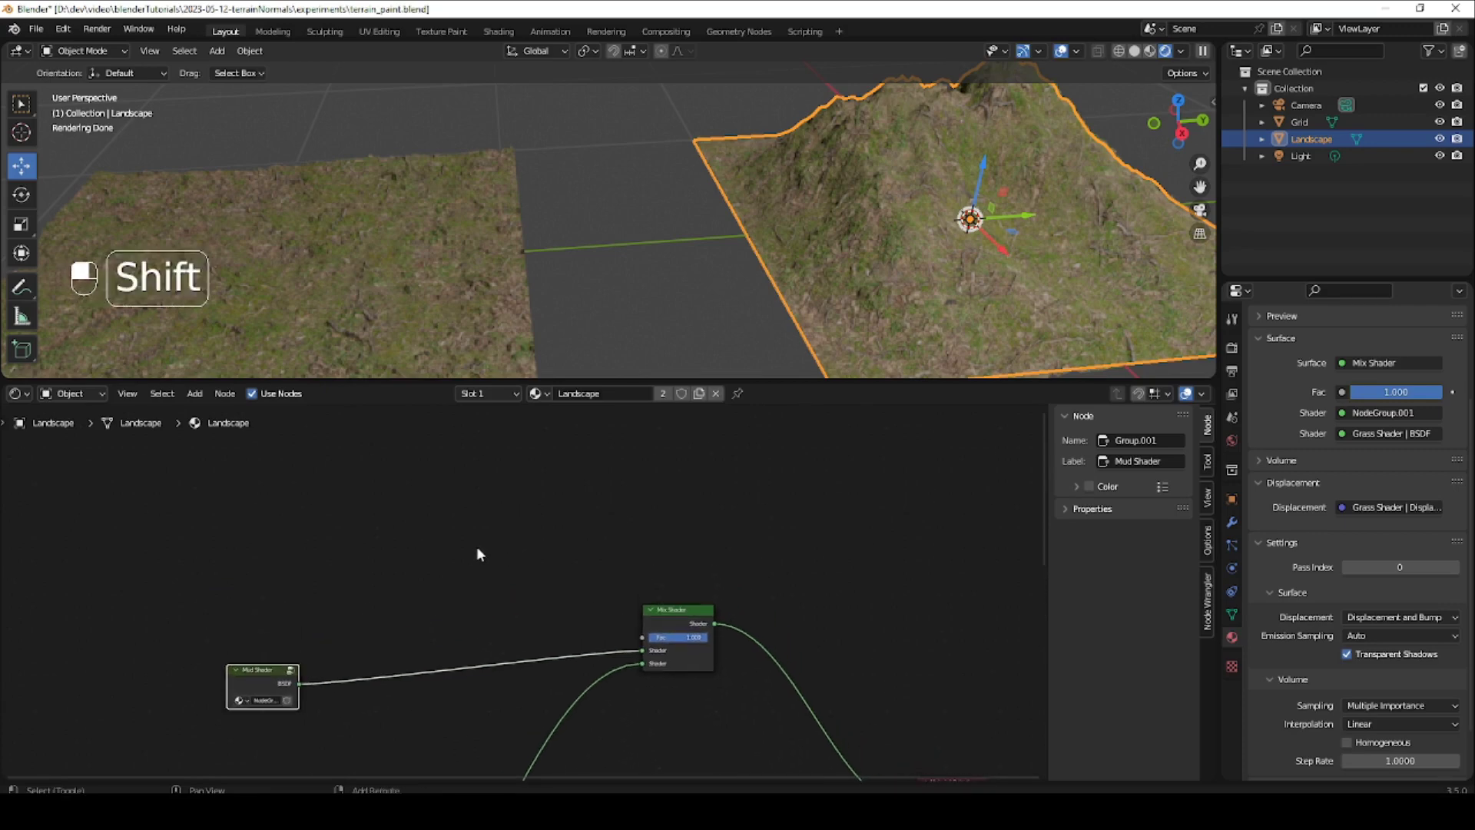
{"action": "key", "text": "shift+a"}
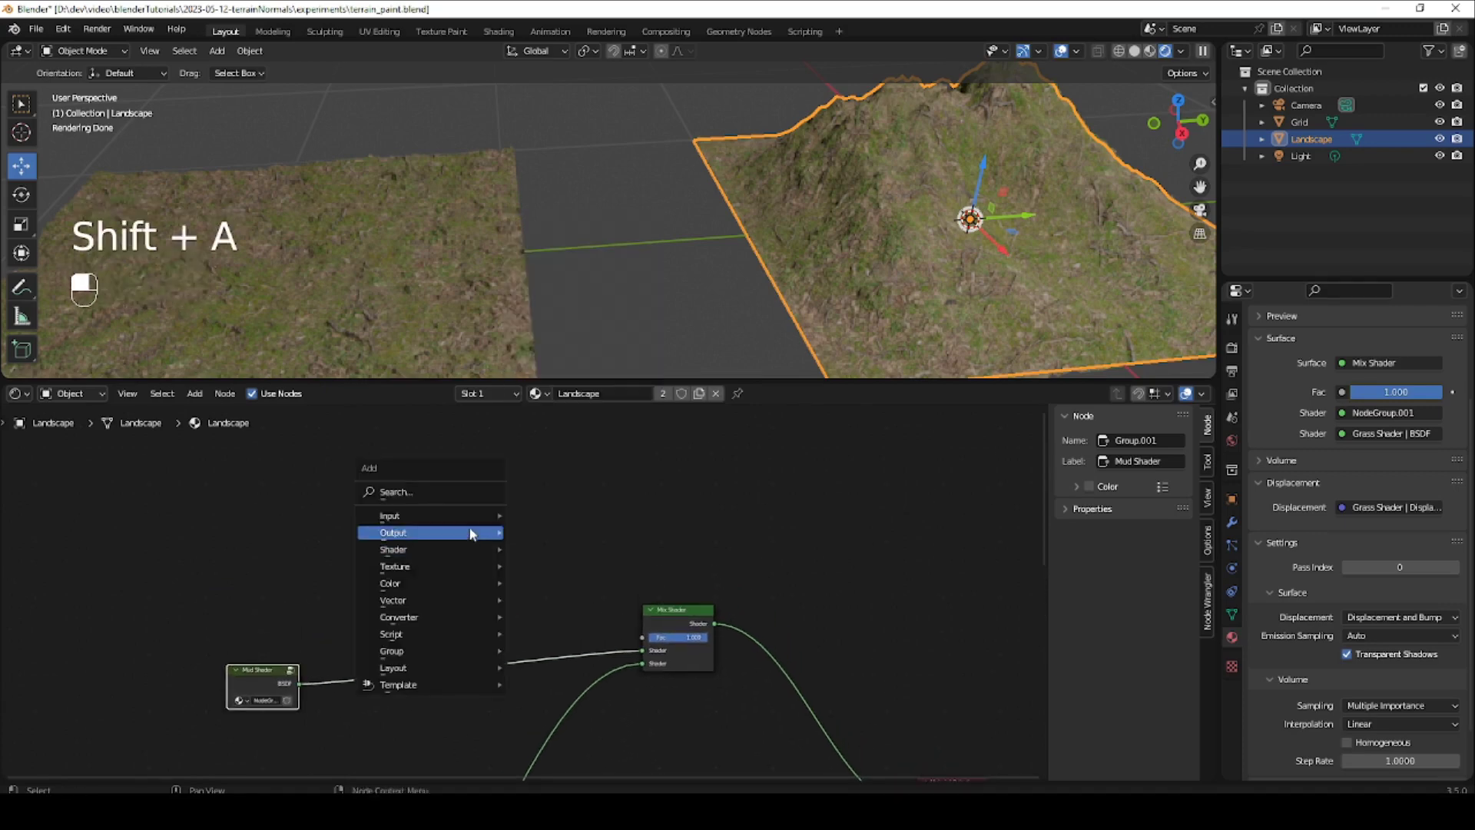
{"action": "mouse_move", "coordinate": [474, 566]}
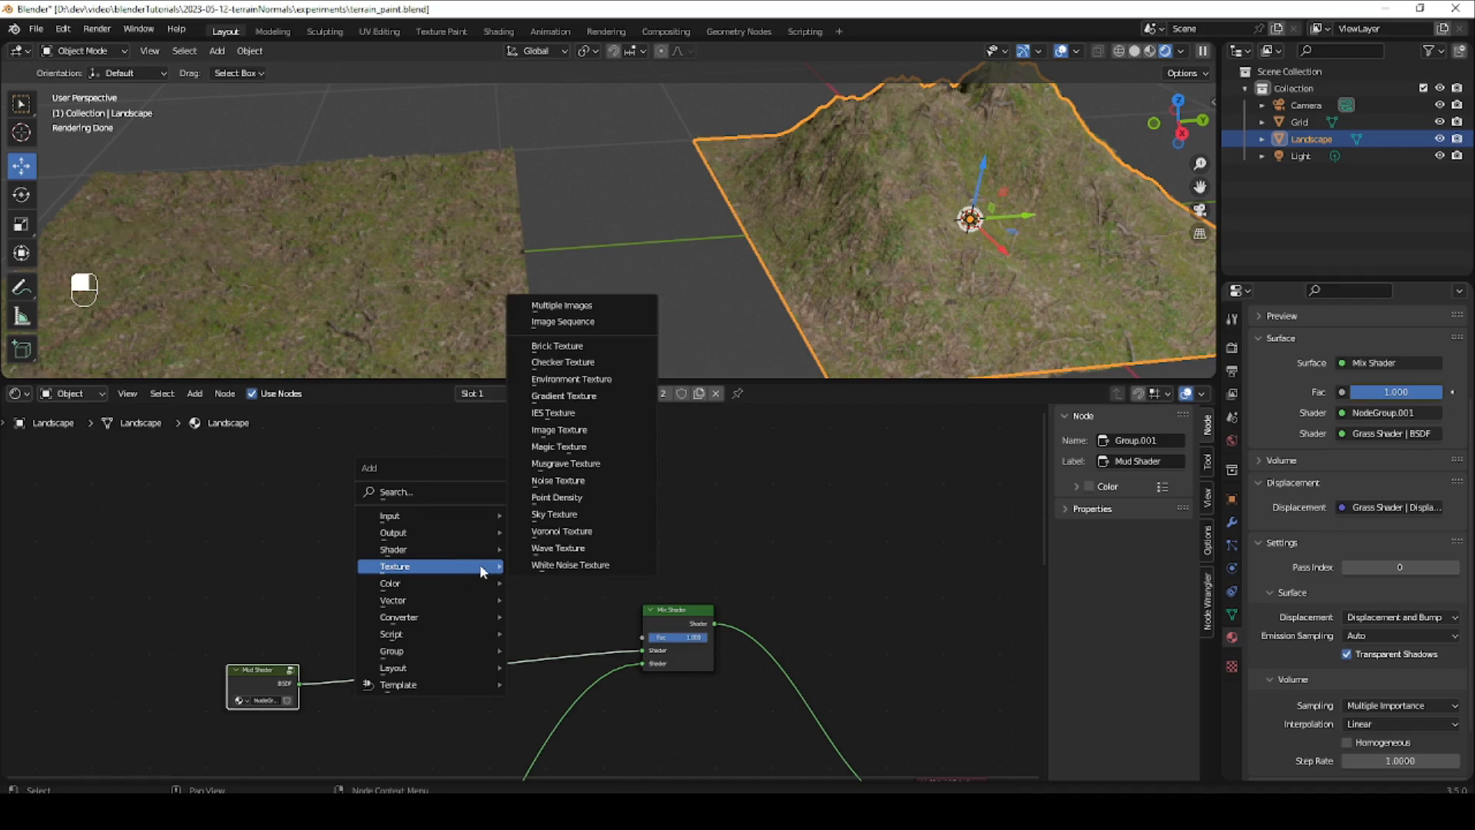
{"action": "left_click", "coordinate": [560, 429]}
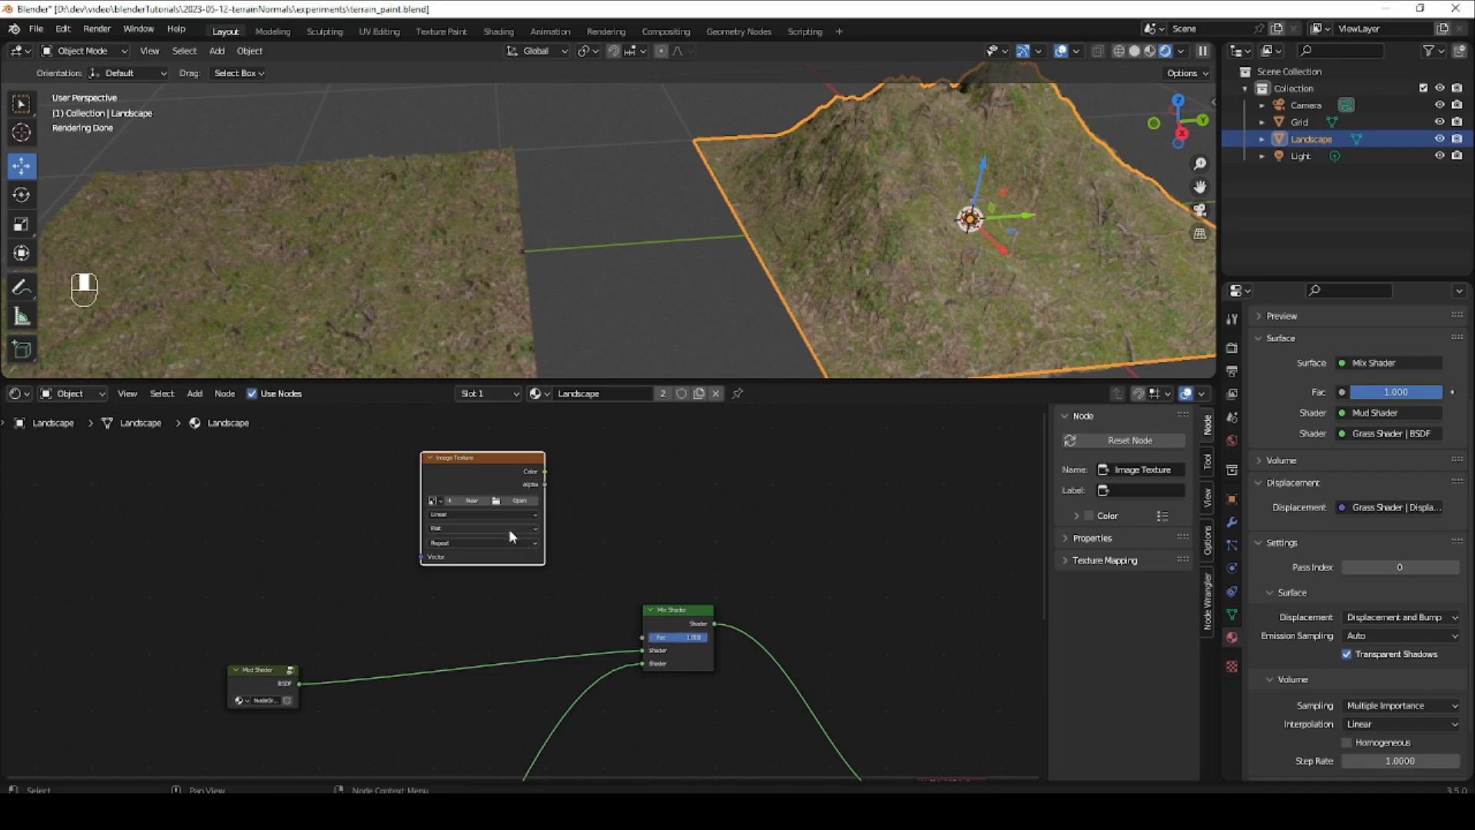
Create a new blank 1024 × 1024 px image named mud mask in the Image Texture node.
{"action": "mouse_move", "coordinate": [447, 528]}
{"action": "middle_mouse_down", "text": "ctrl"}
{"action": "mouse_move", "coordinate": [443, 483]}
{"action": "mouse_move", "coordinate": [457, 547]}
{"action": "middle_mouse_up", "text": "ctrl"}
{"action": "middle_click_drag", "start_coordinate": [456, 546], "coordinate": [460, 528], "text": "ctrl"}
{"action": "left_click", "coordinate": [458, 516]}
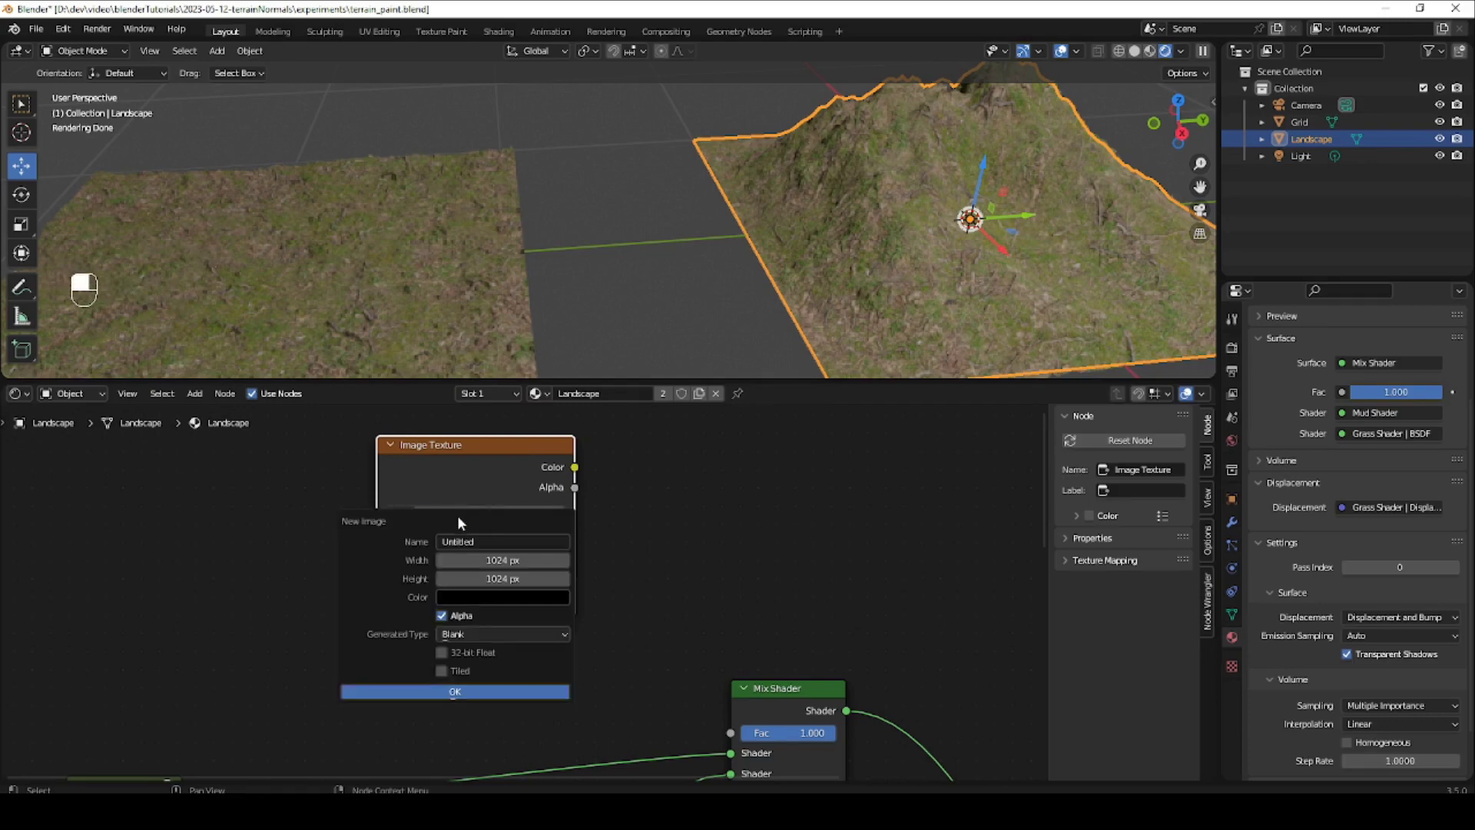
{"action": "left_click", "coordinate": [496, 541]}
{"action": "type", "text": "mud_n"}
{"action": "left_click", "coordinate": [465, 691]}
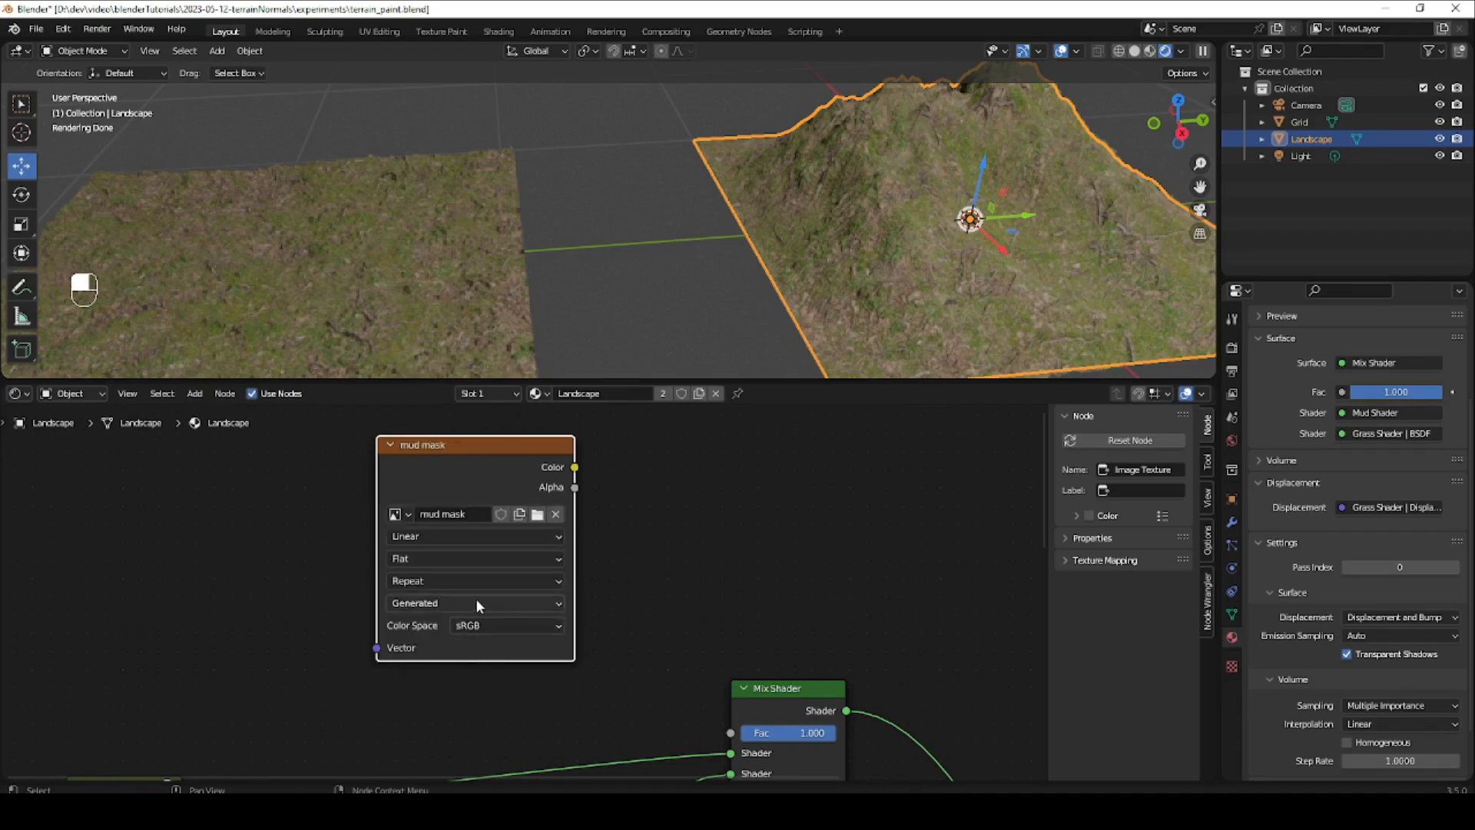
Set the mud mask's color space to Non-Color and connect its Color output to the Mix Shader's Fac.
{"action": "left_click", "coordinate": [535, 626]}
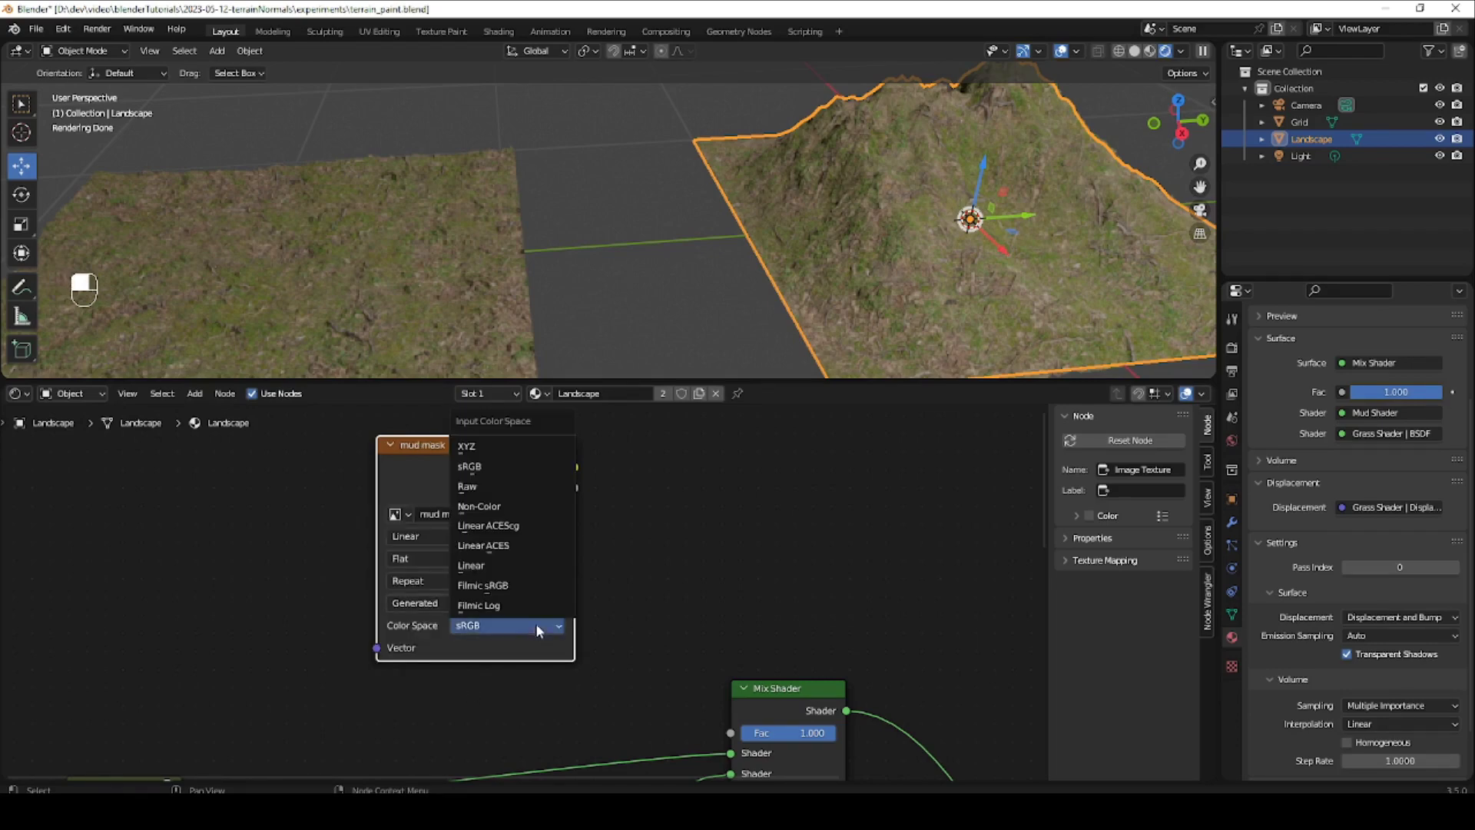
{"action": "left_click", "coordinate": [506, 507]}
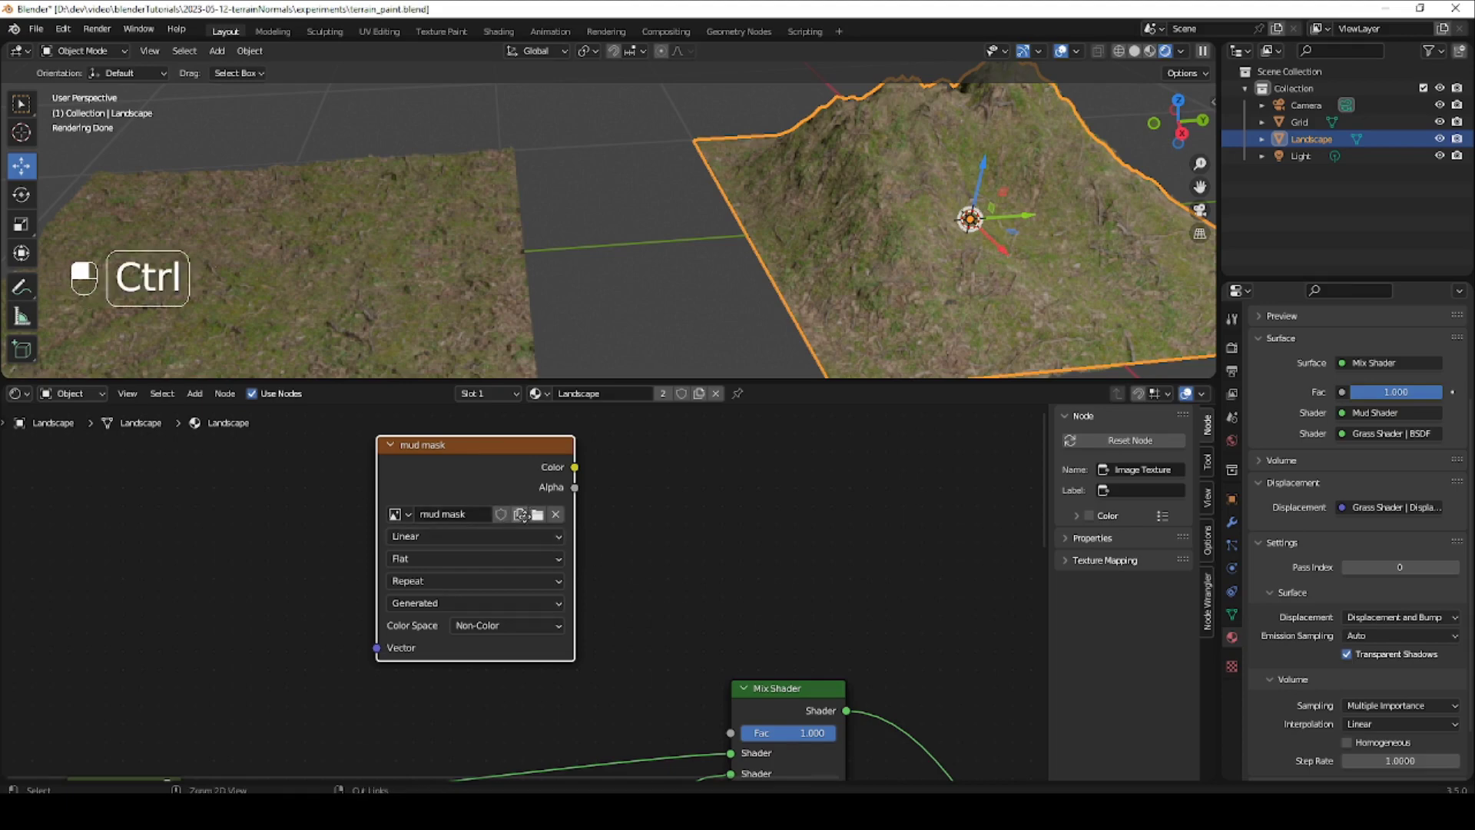
{"action": "middle_click_drag", "start_coordinate": [520, 515], "coordinate": [503, 499], "text": "ctrl"}
{"action": "left_click_drag", "start_coordinate": [491, 482], "coordinate": [683, 699]}
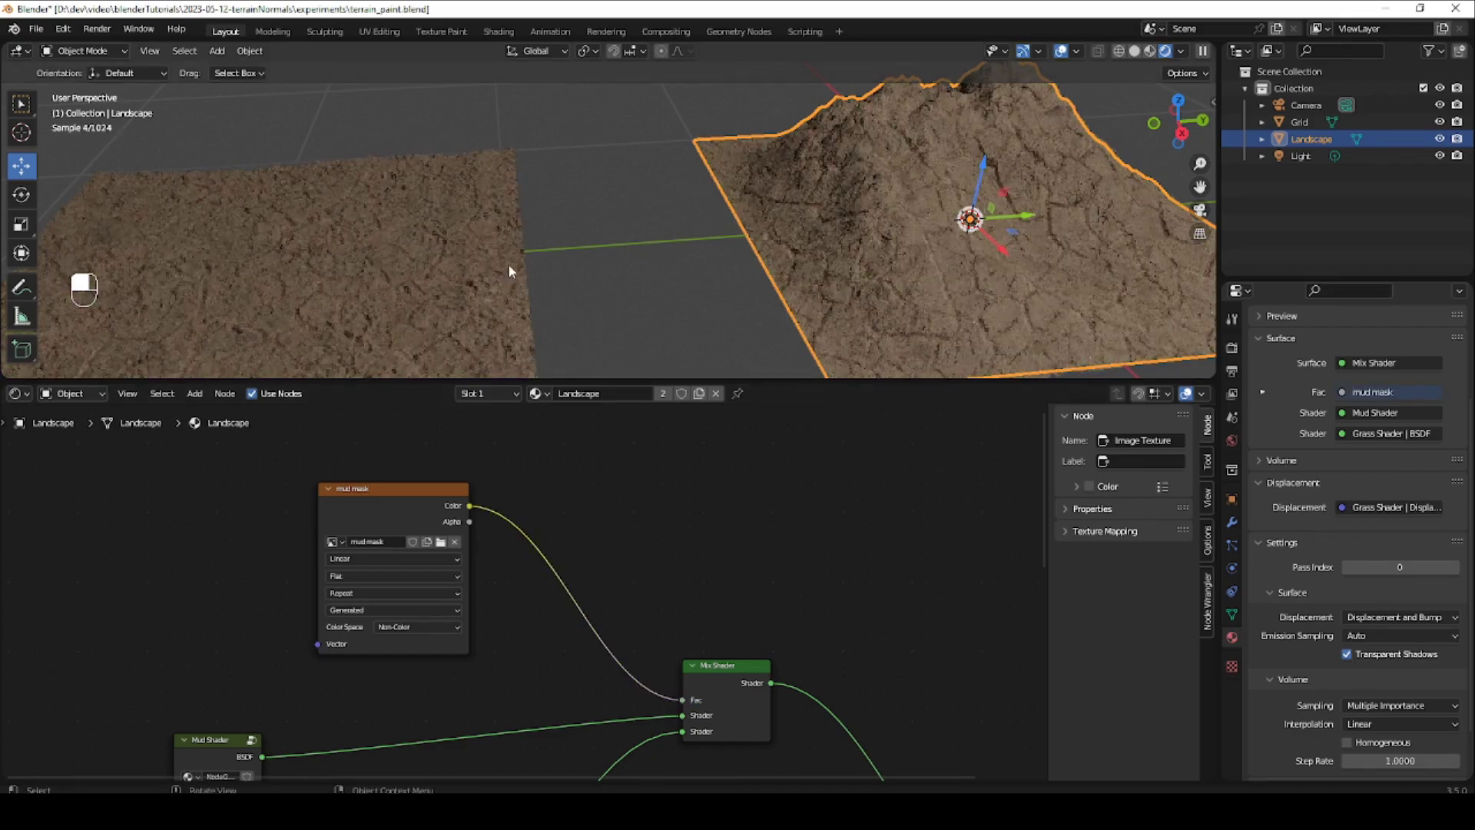
Swap the Mix Shader's inputs so the Grass Shader BSDF feeds the first and the Mud Shader BSDF the second.
{"action": "middle_click_drag", "start_coordinate": [496, 235], "coordinate": [486, 363], "text": "ctrl"}
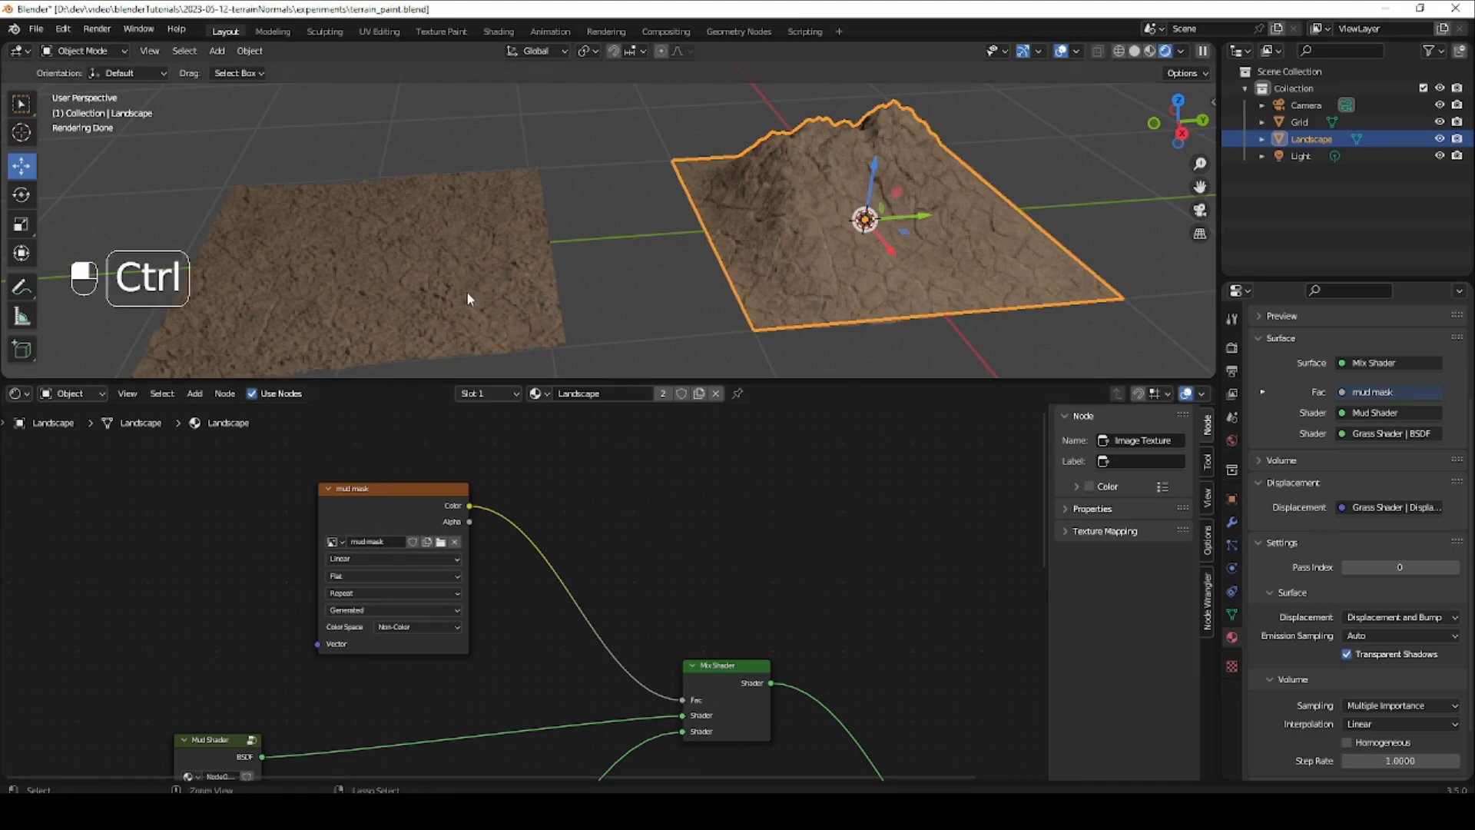
{"action": "middle_click_drag", "start_coordinate": [617, 649], "coordinate": [599, 547]}
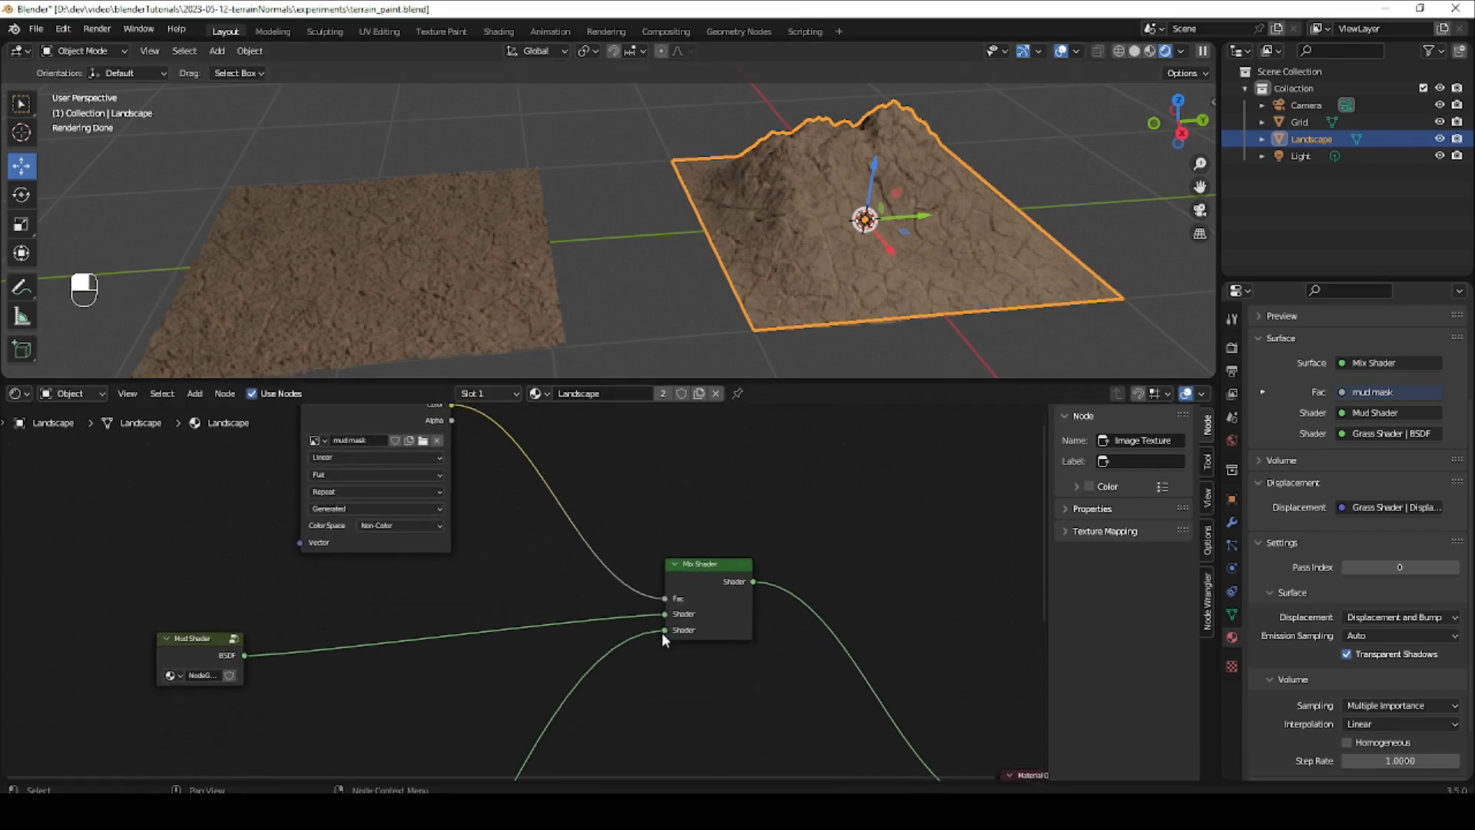
{"action": "mouse_move", "coordinate": [665, 629]}
{"action": "left_mouse_down"}
{"action": "mouse_move", "coordinate": [652, 625]}
{"action": "mouse_move", "coordinate": [666, 613]}
{"action": "left_mouse_up"}
{"action": "left_click_drag", "start_coordinate": [243, 655], "coordinate": [664, 630]}
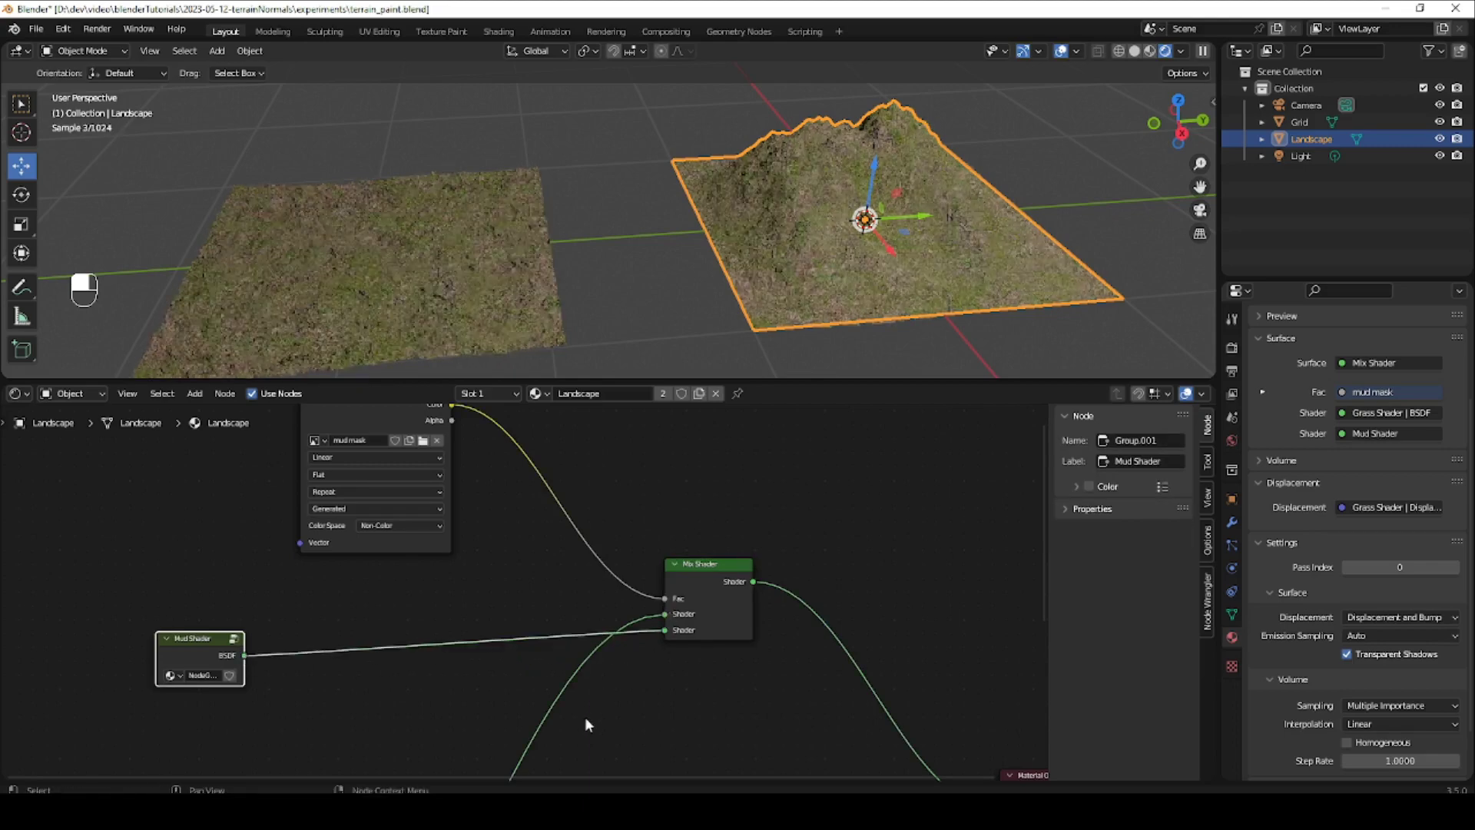
Make the mud mask image node active and switch to the Texture Paint workspace.
{"action": "middle_click_drag", "start_coordinate": [593, 717], "coordinate": [602, 668]}
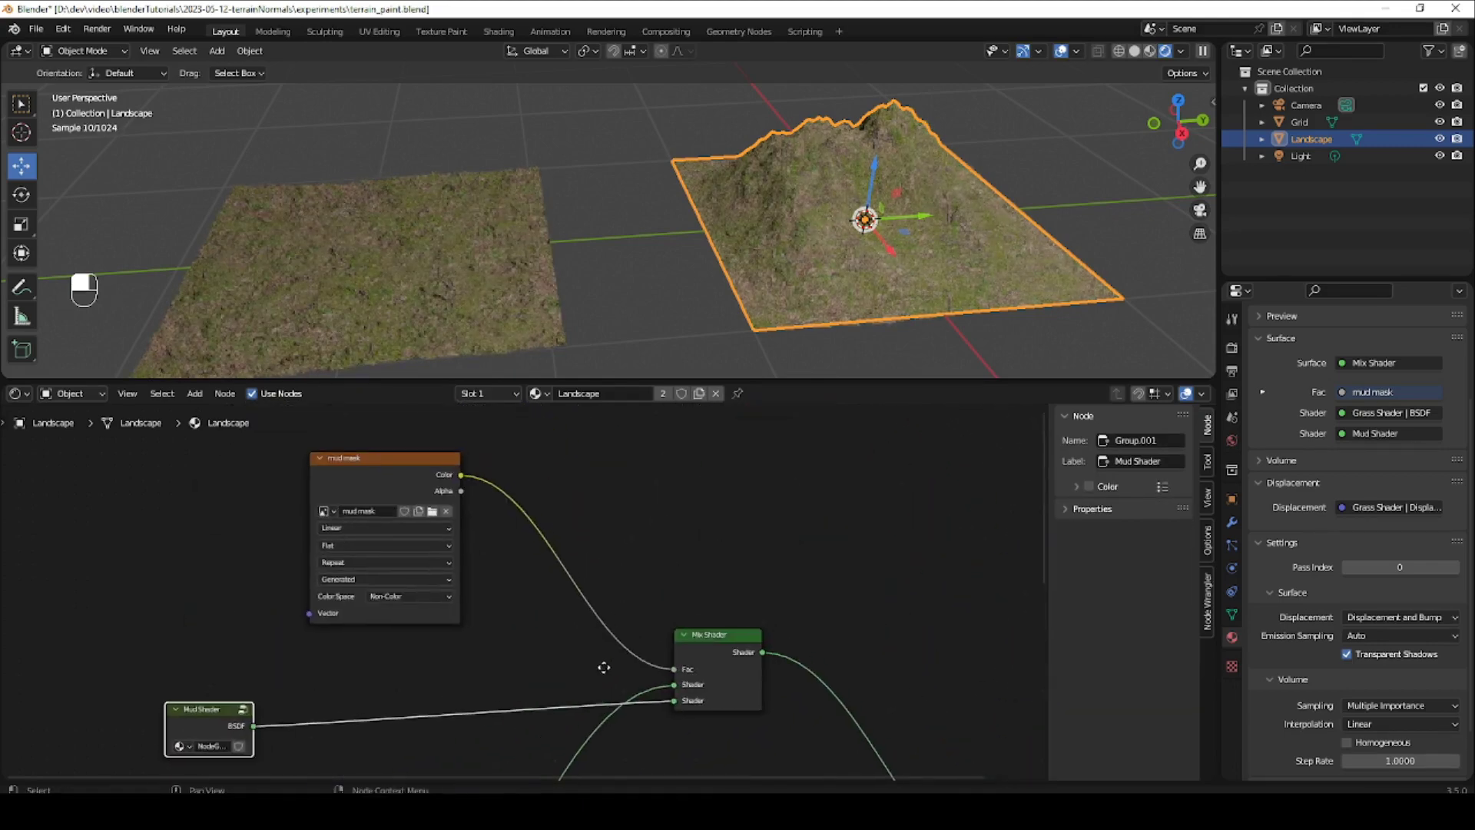
{"action": "left_click", "coordinate": [379, 458]}
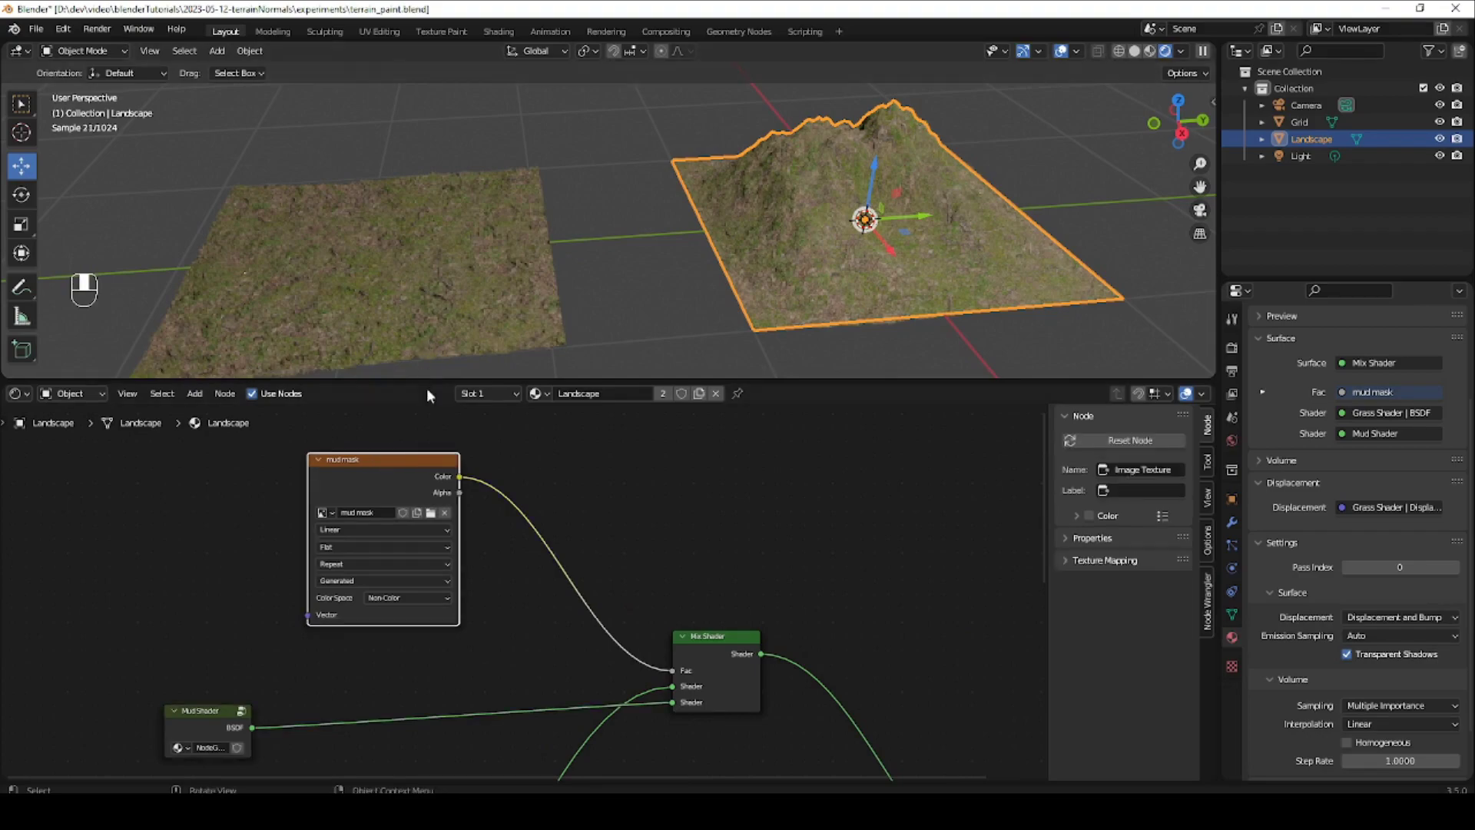
{"action": "left_click", "coordinate": [449, 31]}
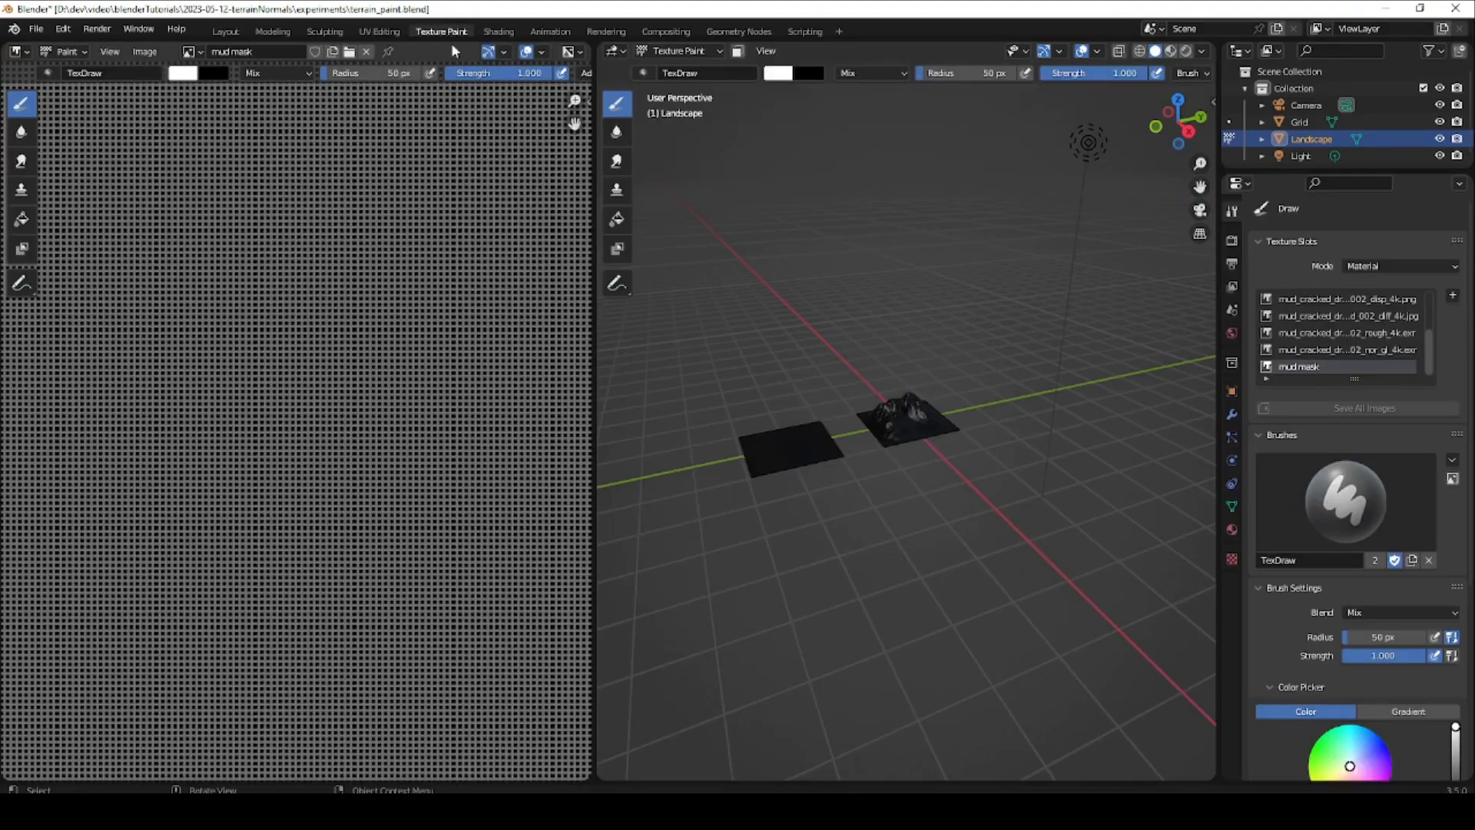
Show the paint viewport in Material Preview shading, and frame the grid plane there and the full mud mask in the image editor.
{"action": "mouse_move", "coordinate": [795, 321]}
{"action": "middle_mouse_down"}
{"action": "mouse_move", "coordinate": [820, 481]}
{"action": "mouse_move", "coordinate": [921, 251]}
{"action": "middle_mouse_up"}
{"action": "left_click", "coordinate": [1170, 53]}
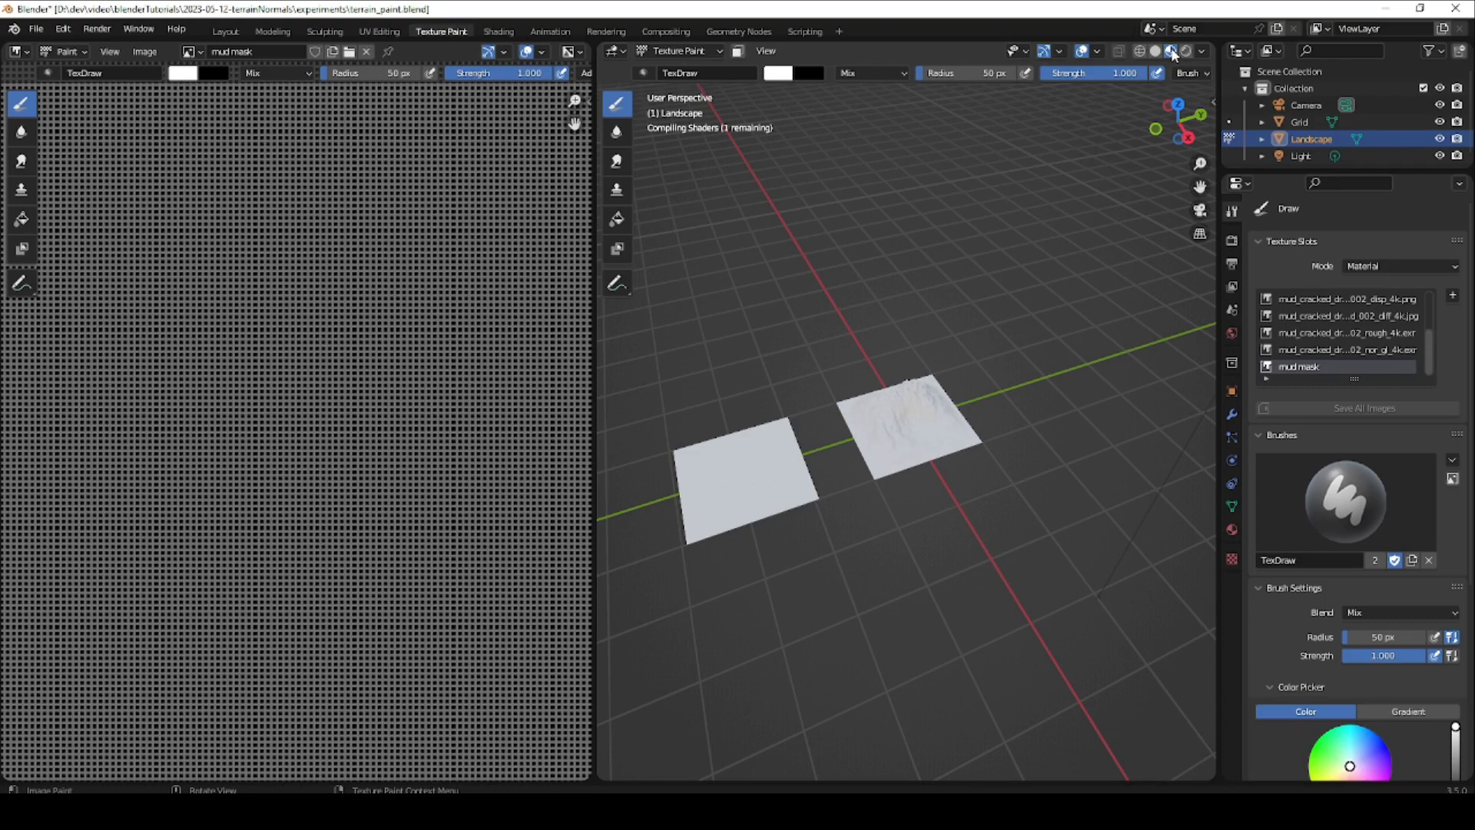
{"action": "middle_click_drag", "start_coordinate": [759, 772], "coordinate": [848, 365], "text": "ctrl"}
{"action": "mouse_move", "coordinate": [722, 446]}
{"action": "middle_mouse_down", "text": "shift"}
{"action": "mouse_move", "coordinate": [872, 346]}
{"action": "mouse_move", "coordinate": [791, 458]}
{"action": "mouse_move", "coordinate": [915, 412]}
{"action": "middle_mouse_up", "text": "shift"}
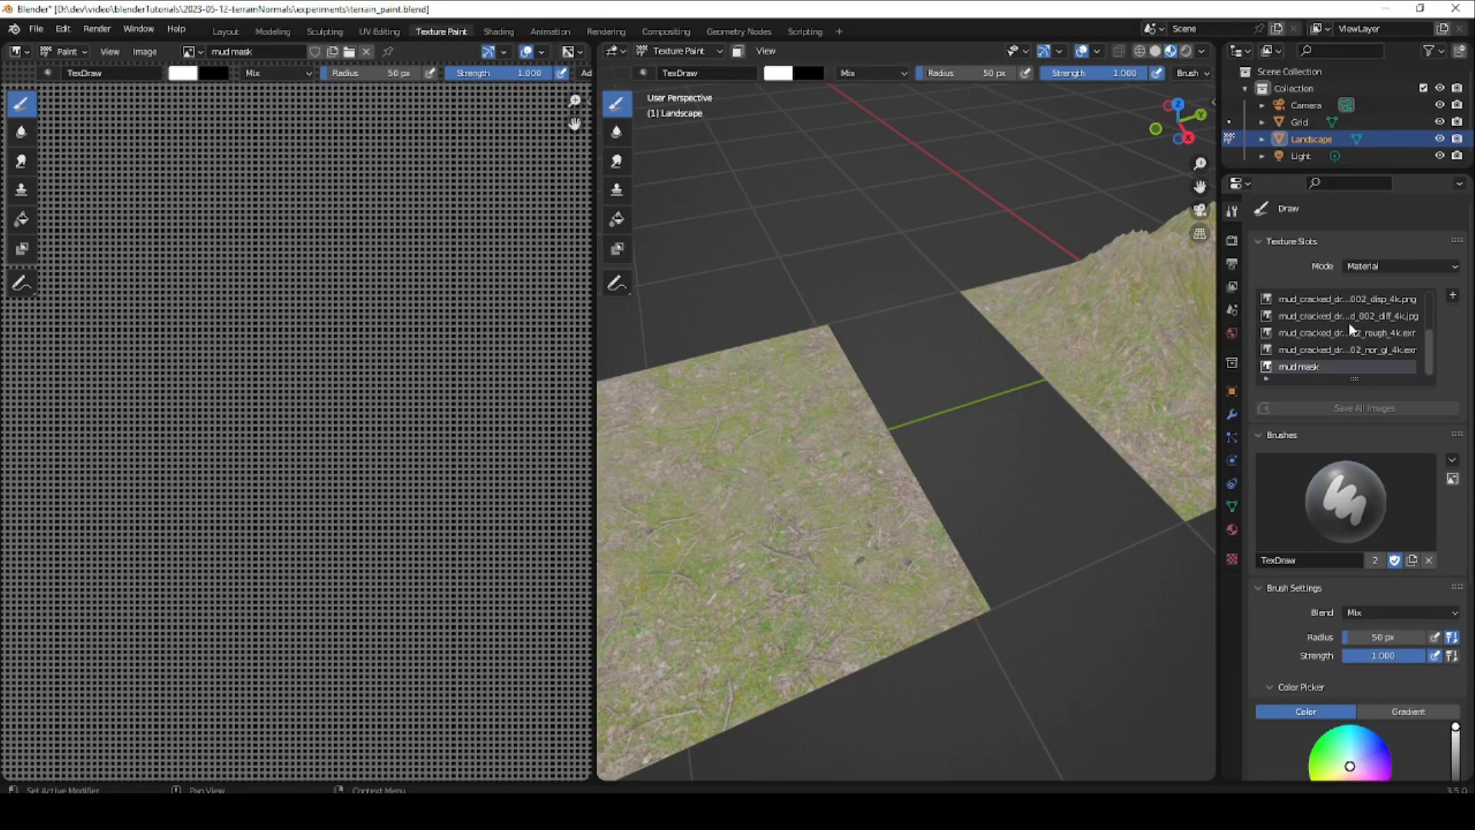
{"action": "middle_click_drag", "start_coordinate": [751, 461], "coordinate": [854, 373], "text": "shift"}
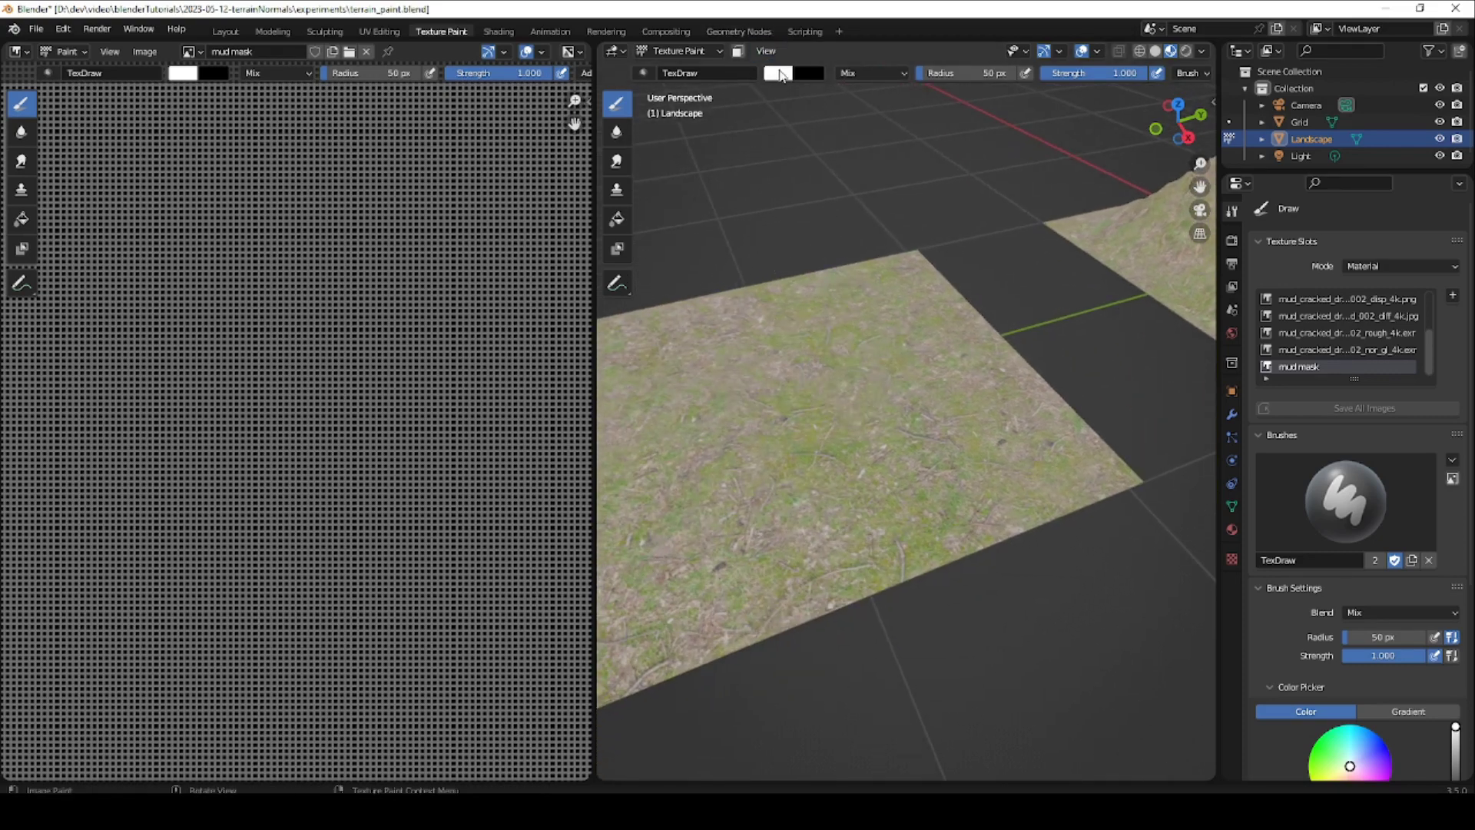
{"action": "middle_click_drag", "start_coordinate": [865, 438], "coordinate": [960, 420]}
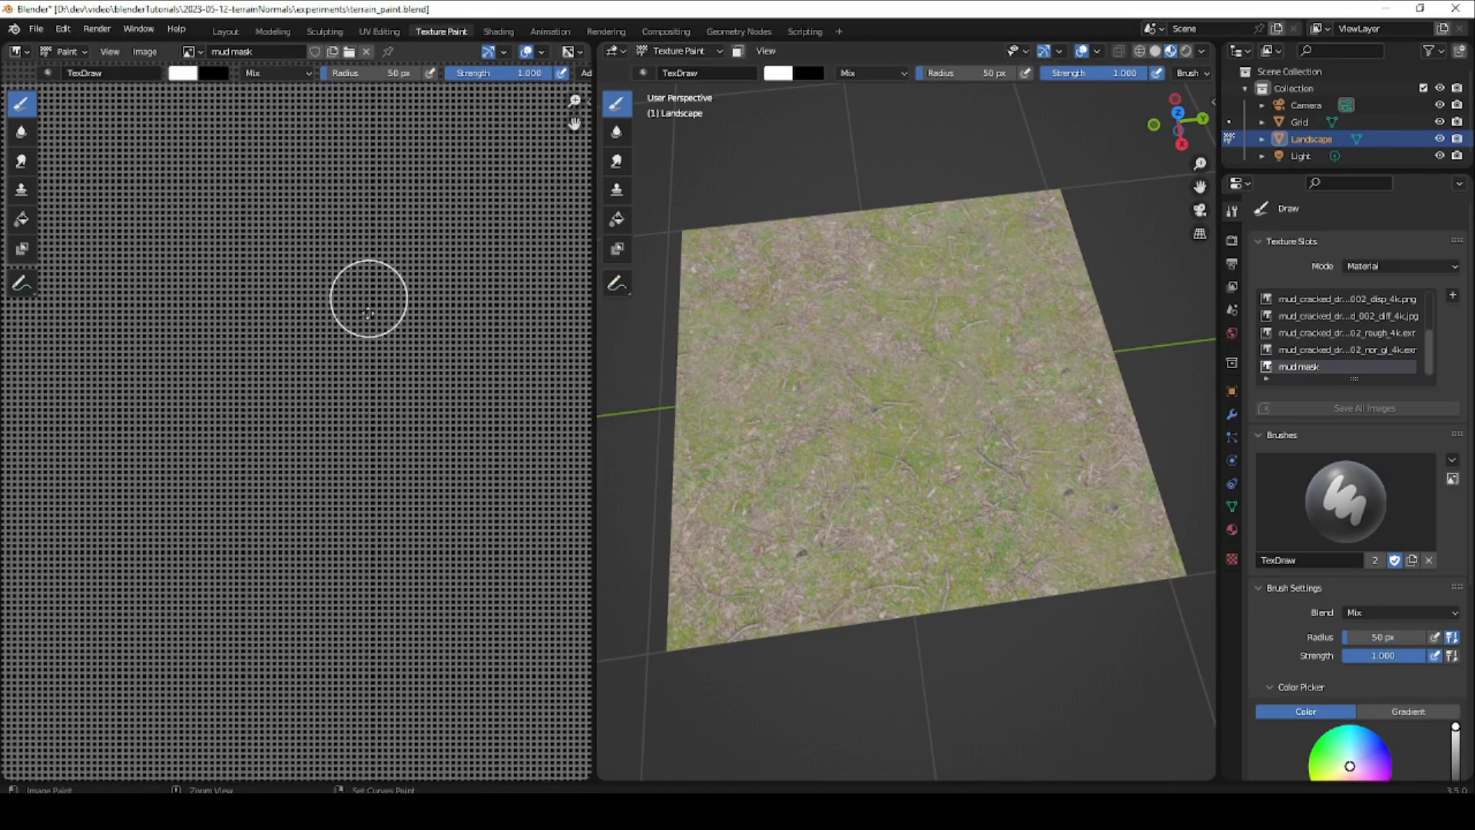
{"action": "middle_click_drag", "start_coordinate": [368, 299], "coordinate": [330, 448], "text": "ctrl"}
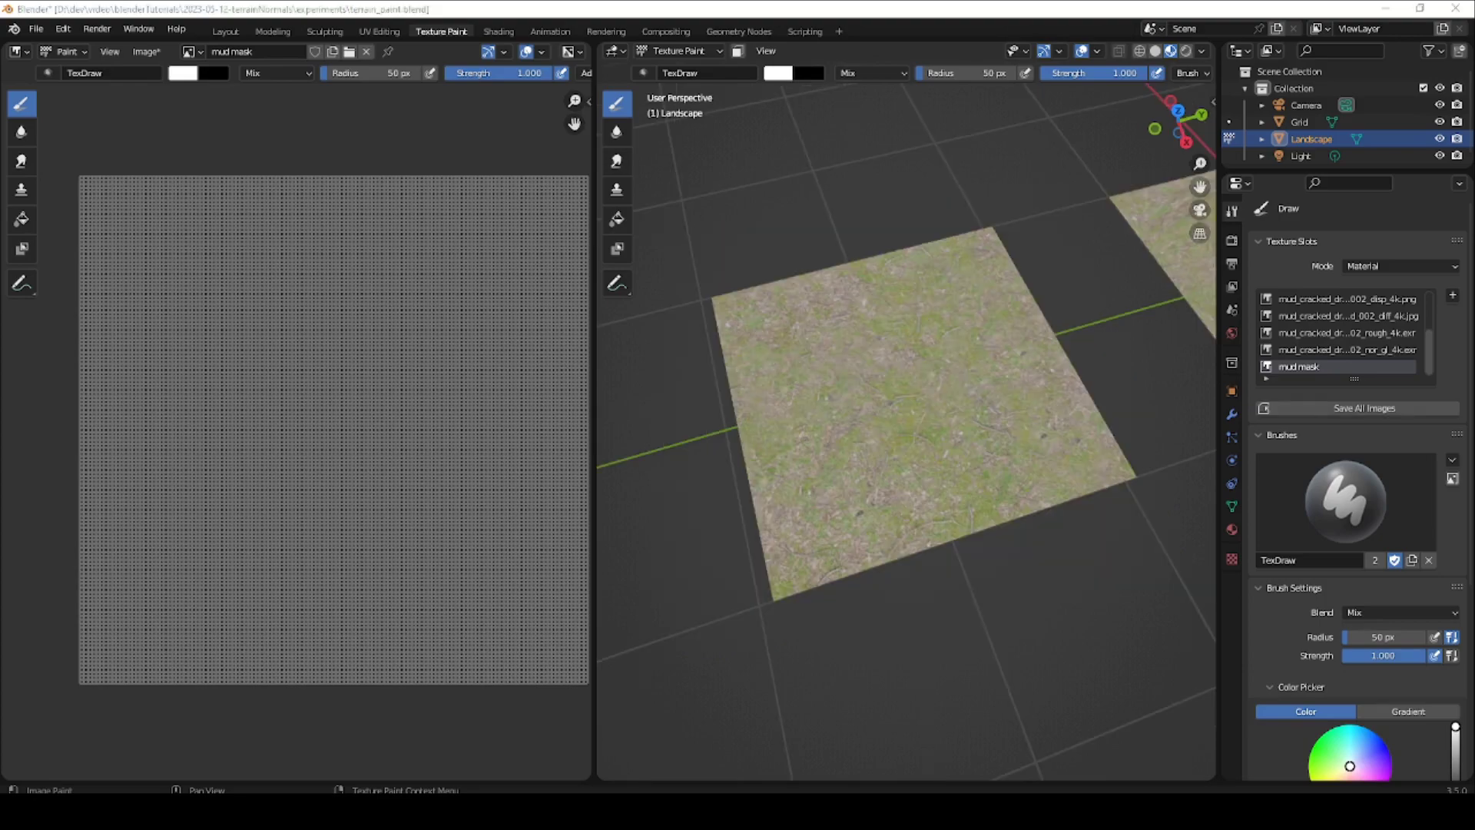
Leave Texture Paint mode on the landscape, select the grid plane and put it in Texture Paint mode.
{"action": "left_click", "coordinate": [706, 49]}
{"action": "left_click", "coordinate": [696, 73]}
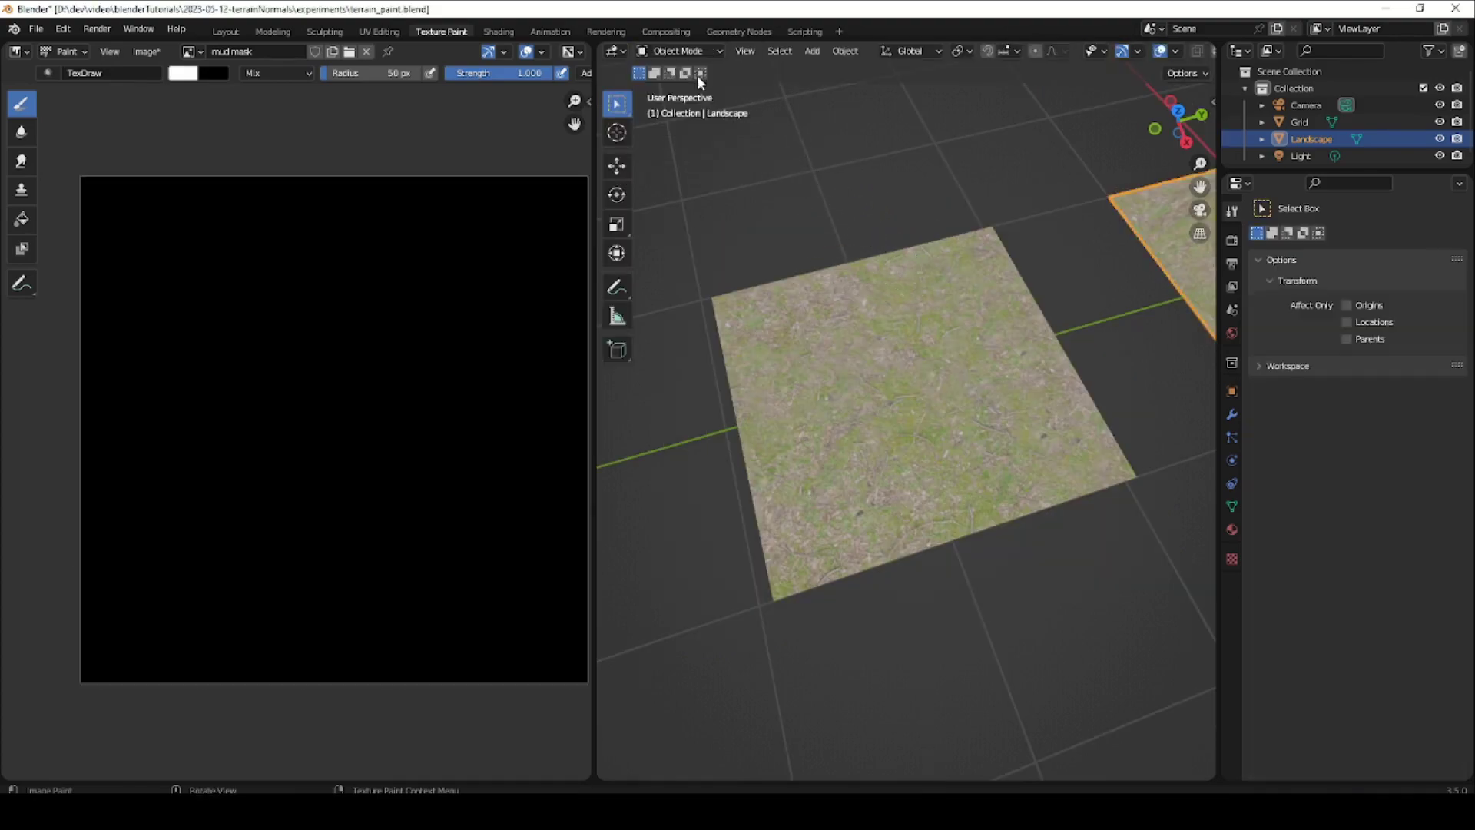
{"action": "left_click", "coordinate": [878, 353]}
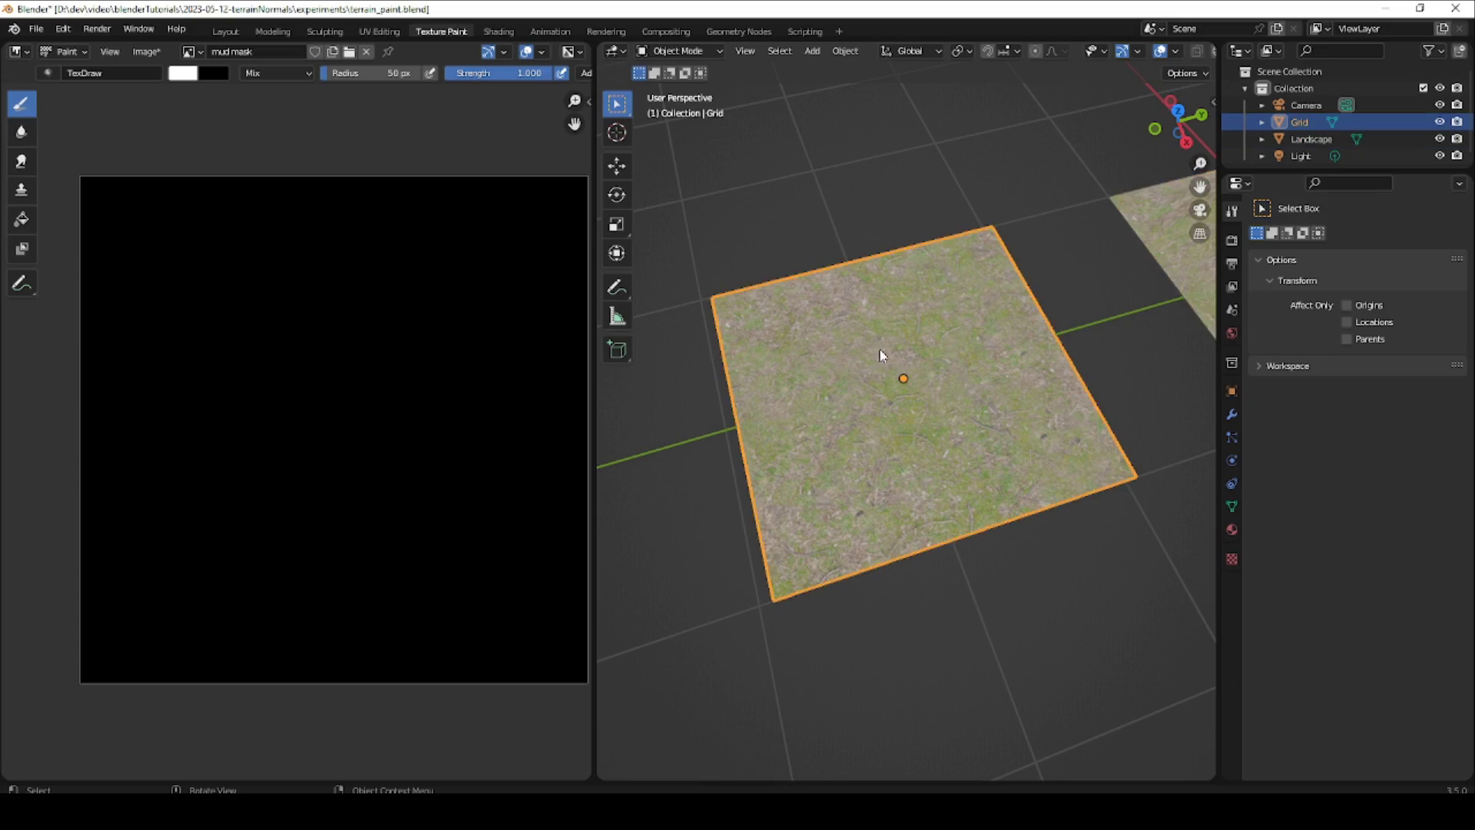
{"action": "left_click", "coordinate": [709, 51]}
{"action": "left_click", "coordinate": [684, 161]}
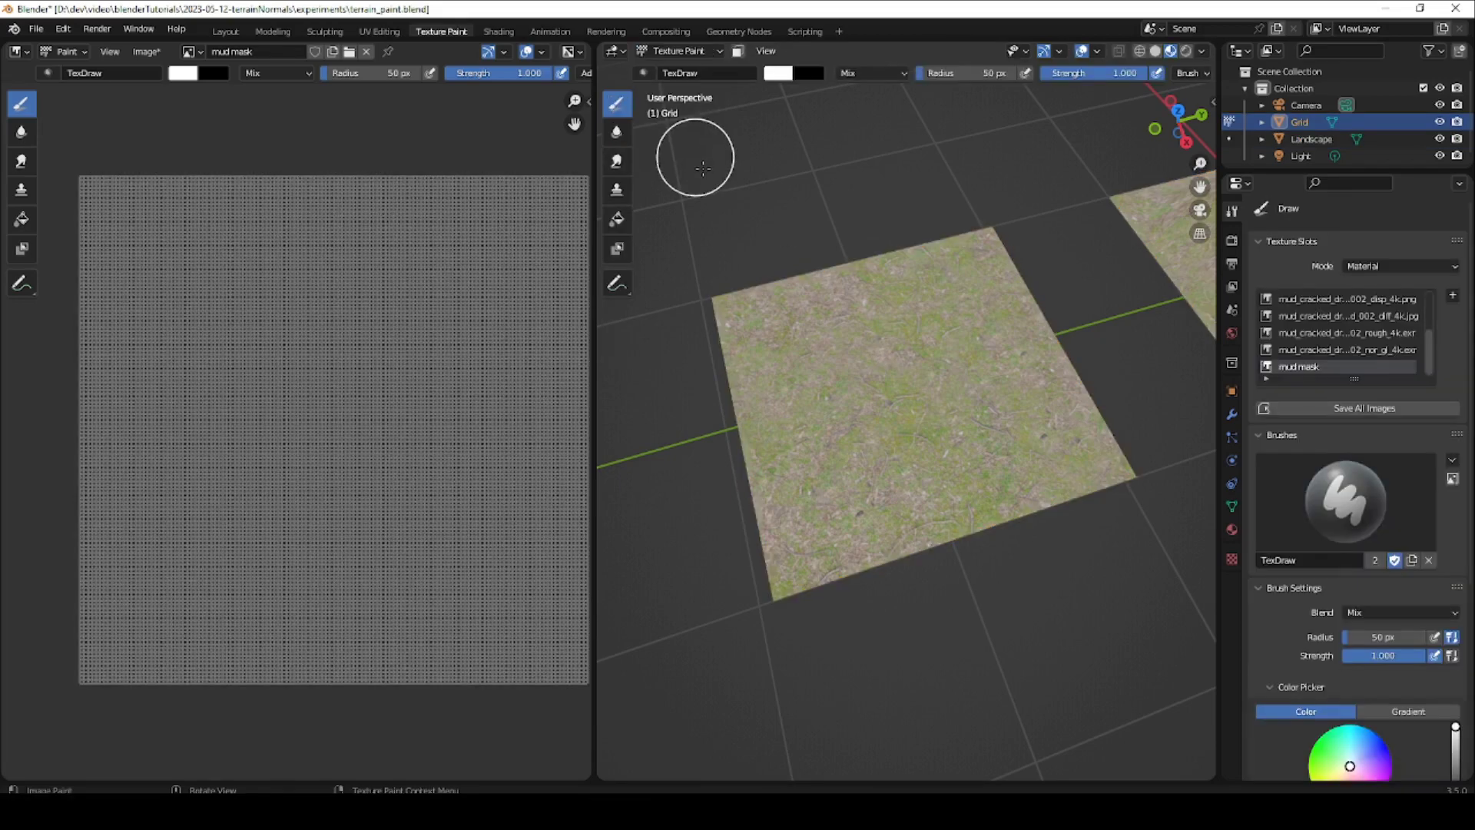
Paint two crossing diagonal white strokes over the grid plane to form an X in the mud mask.
{"action": "mouse_move", "coordinate": [938, 368]}
{"action": "left_mouse_down"}
{"action": "mouse_move", "coordinate": [820, 533]}
{"action": "mouse_move", "coordinate": [967, 284]}
{"action": "mouse_move", "coordinate": [833, 487]}
{"action": "left_mouse_up"}
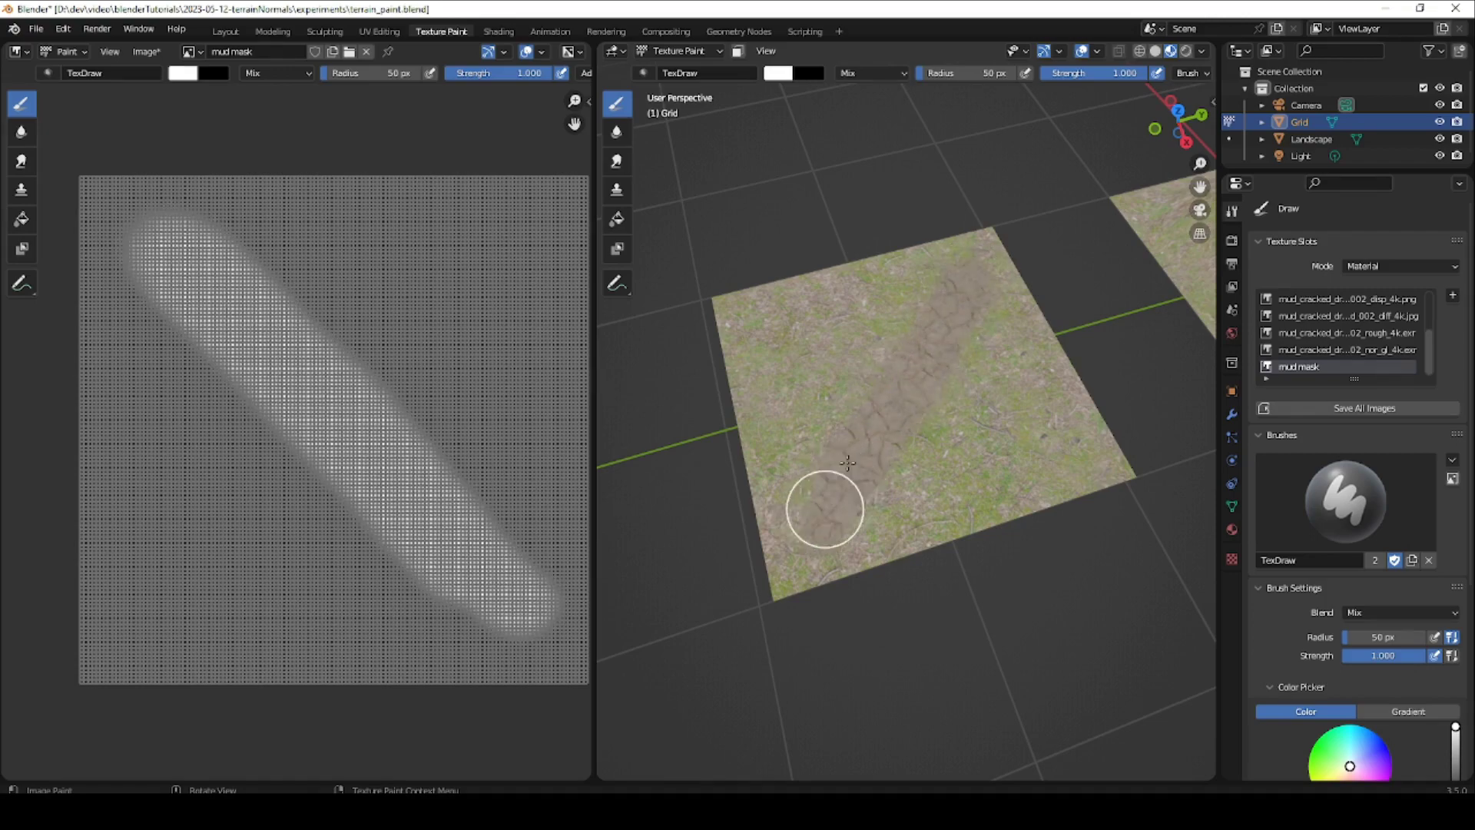
{"action": "mouse_move", "coordinate": [943, 306]}
{"action": "left_mouse_down"}
{"action": "mouse_move", "coordinate": [820, 508]}
{"action": "mouse_move", "coordinate": [963, 277]}
{"action": "left_mouse_up"}
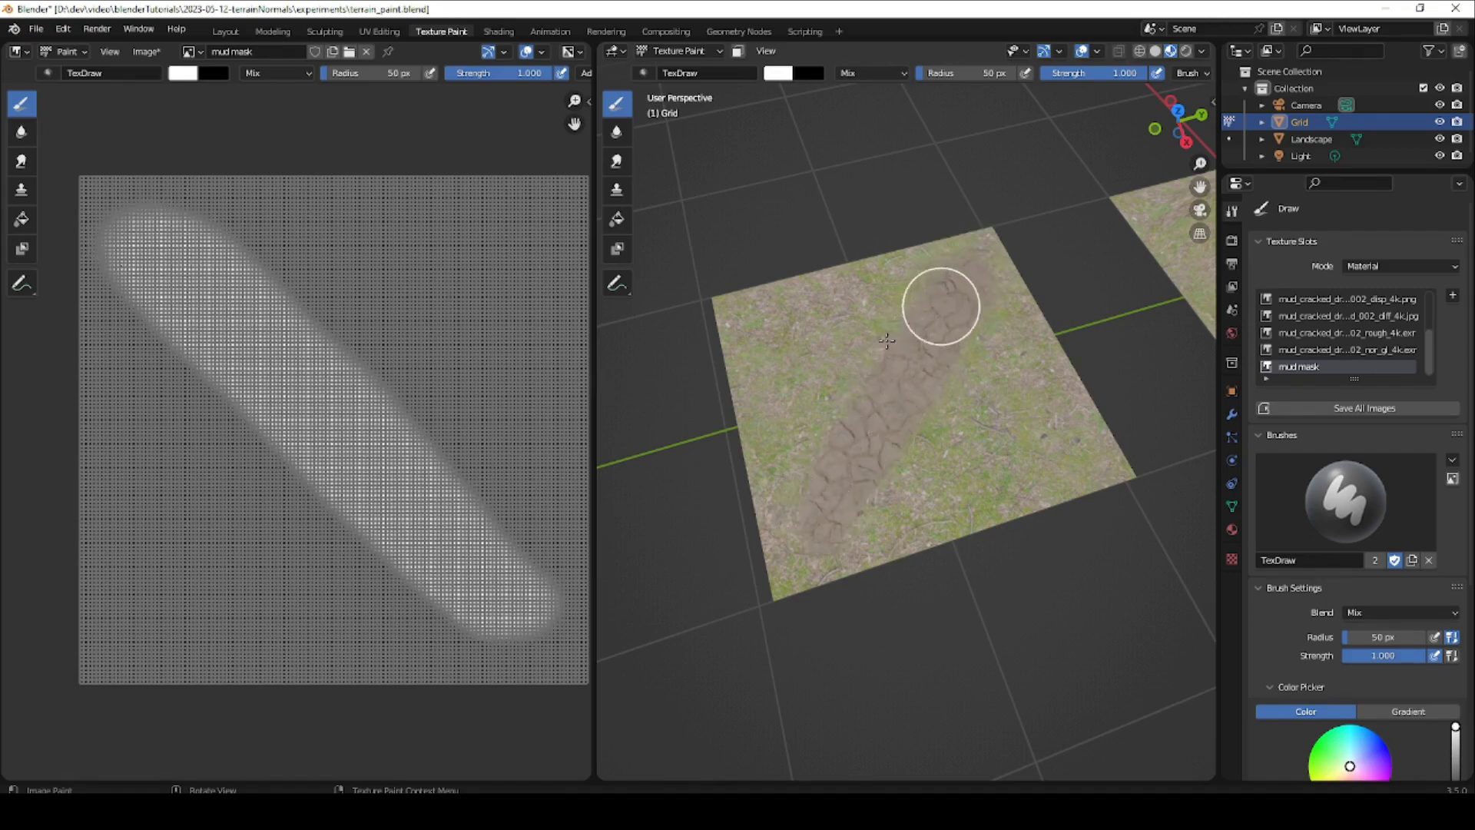
{"action": "mouse_move", "coordinate": [762, 326]}
{"action": "left_mouse_down"}
{"action": "mouse_move", "coordinate": [1029, 454]}
{"action": "mouse_move", "coordinate": [994, 435]}
{"action": "left_mouse_up"}
Switch texture painting to the landscape object and extend two arms of the white X toward the terrain's corners.
{"action": "middle_click_drag", "start_coordinate": [1029, 357], "coordinate": [733, 398], "text": "shift"}
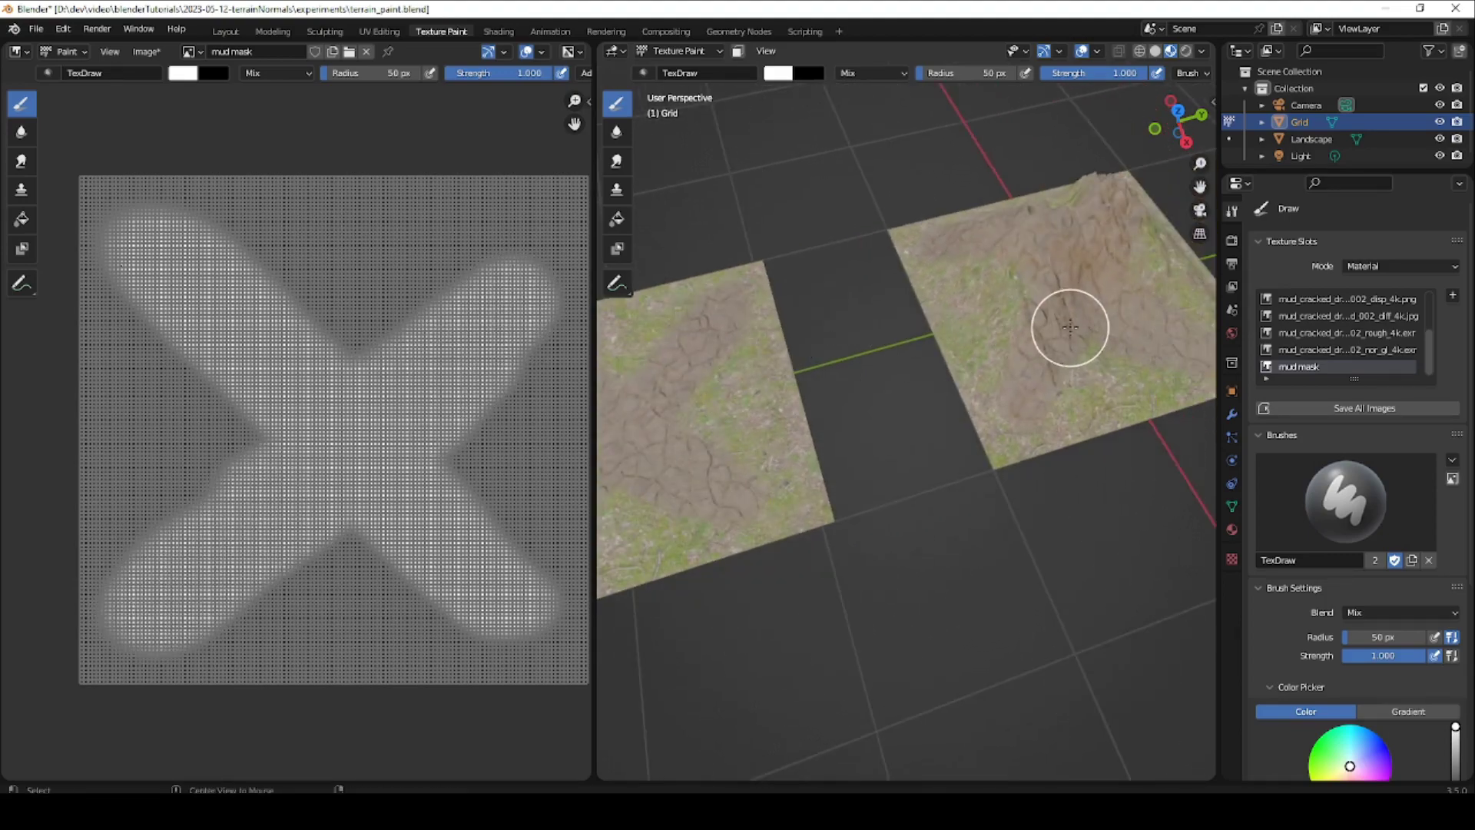
{"action": "key", "text": "alt+q"}
{"action": "scroll", "coordinate": [1041, 382], "scroll_direction": "up", "scroll_amount": 3}
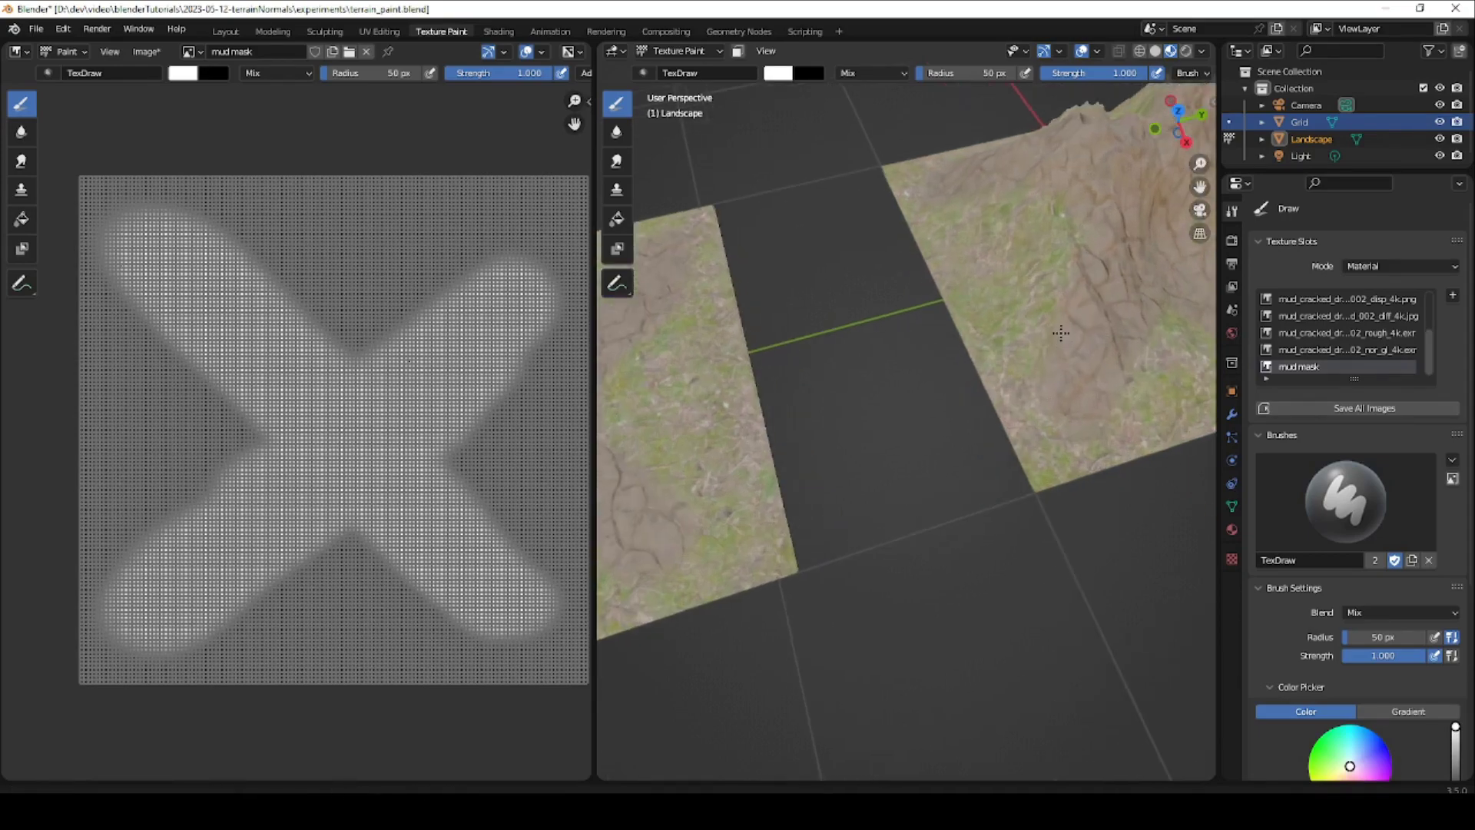
{"action": "left_click_drag", "start_coordinate": [1073, 449], "coordinate": [1072, 419]}
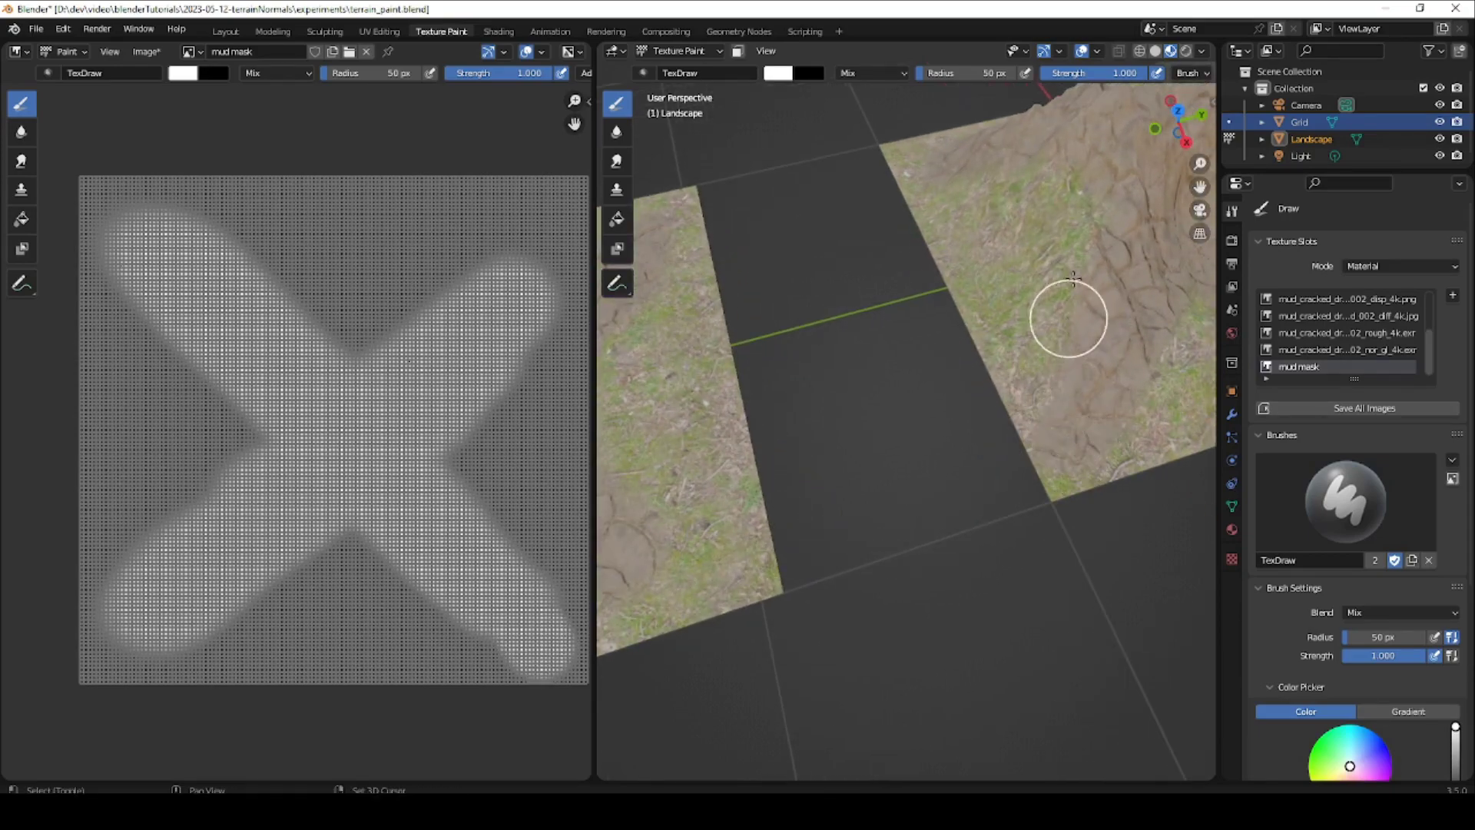
{"action": "middle_click_drag", "start_coordinate": [1042, 279], "coordinate": [867, 343], "text": "shift"}
{"action": "scroll", "coordinate": [867, 343], "scroll_direction": "down", "scroll_amount": 4}
{"action": "middle_click_drag", "start_coordinate": [855, 402], "coordinate": [845, 477]}
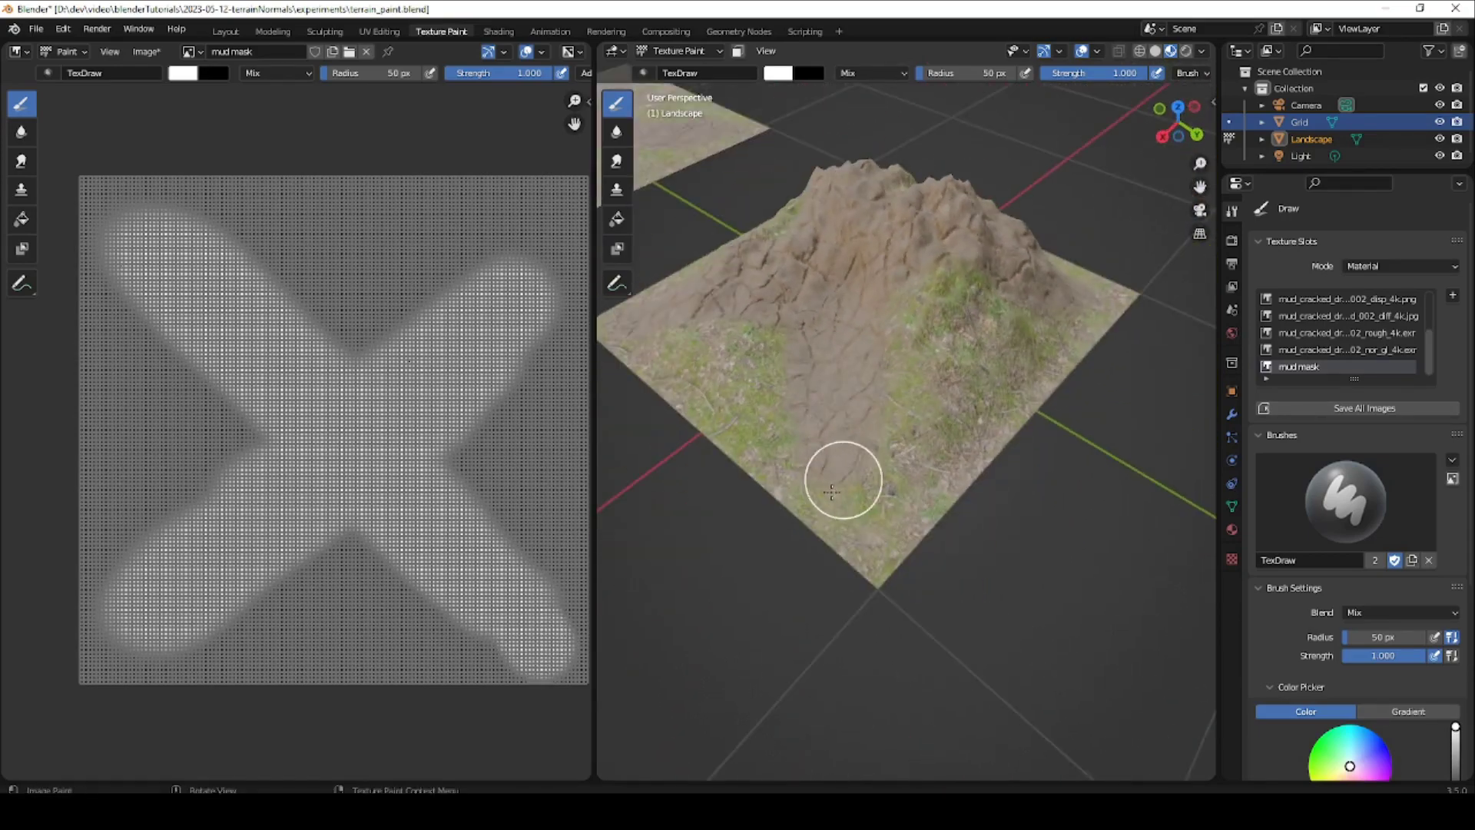
{"action": "left_click_drag", "start_coordinate": [838, 483], "coordinate": [827, 489]}
{"action": "mouse_move", "coordinate": [770, 411]}
{"action": "middle_mouse_down"}
{"action": "mouse_move", "coordinate": [932, 412]}
{"action": "mouse_move", "coordinate": [983, 395]}
{"action": "middle_mouse_up"}
{"action": "scroll", "coordinate": [912, 390], "scroll_direction": "up", "scroll_amount": 2}
{"action": "scroll", "coordinate": [889, 379], "scroll_direction": "down", "scroll_amount": 2}
{"action": "middle_click_drag", "start_coordinate": [889, 379], "coordinate": [834, 326]}
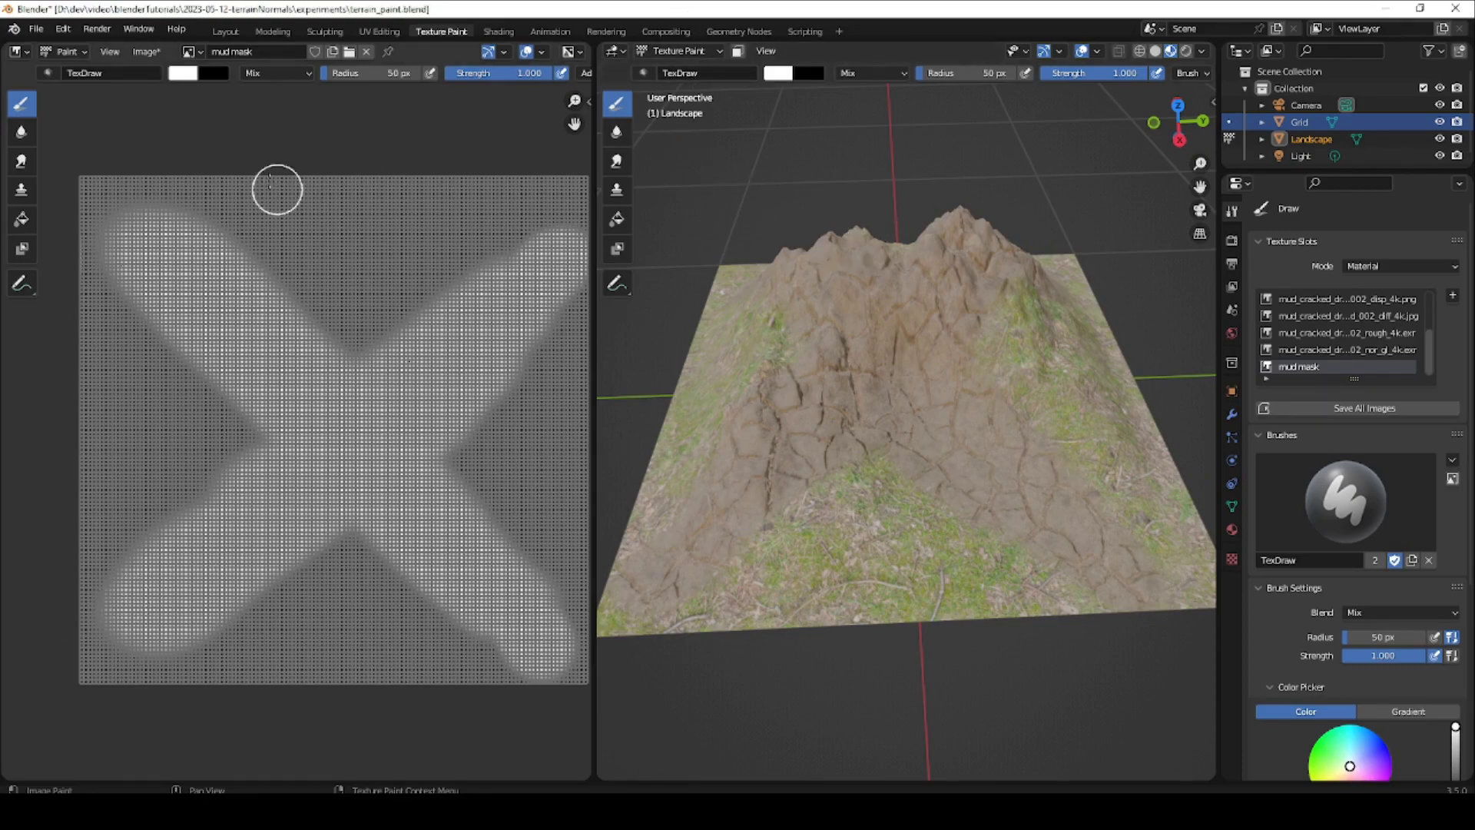
Save the painted mud mask as a PNG image named terrain_mask2 in the experiments folder.
{"action": "left_click", "coordinate": [145, 55]}
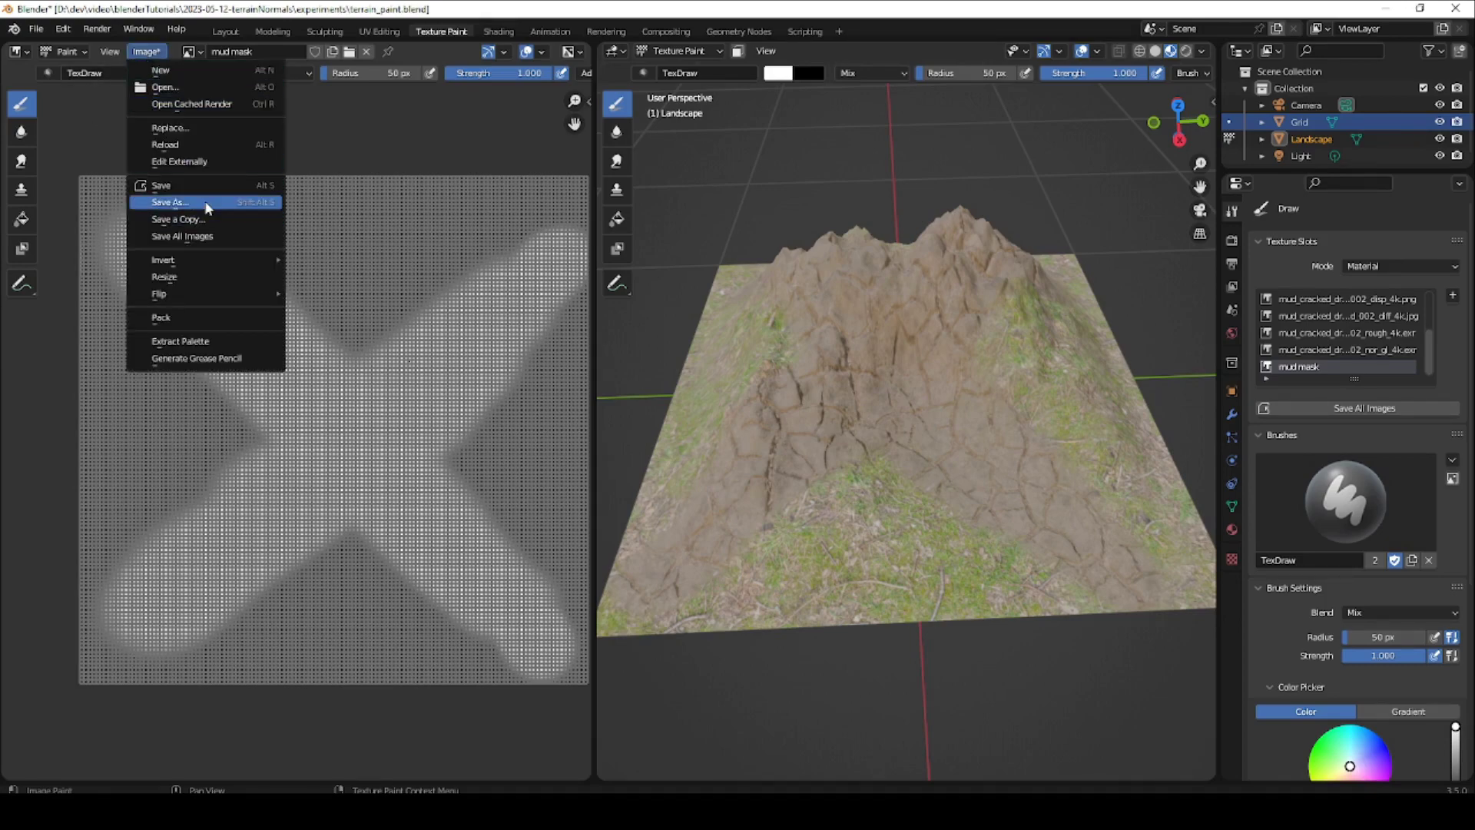
{"action": "left_click", "coordinate": [171, 202]}
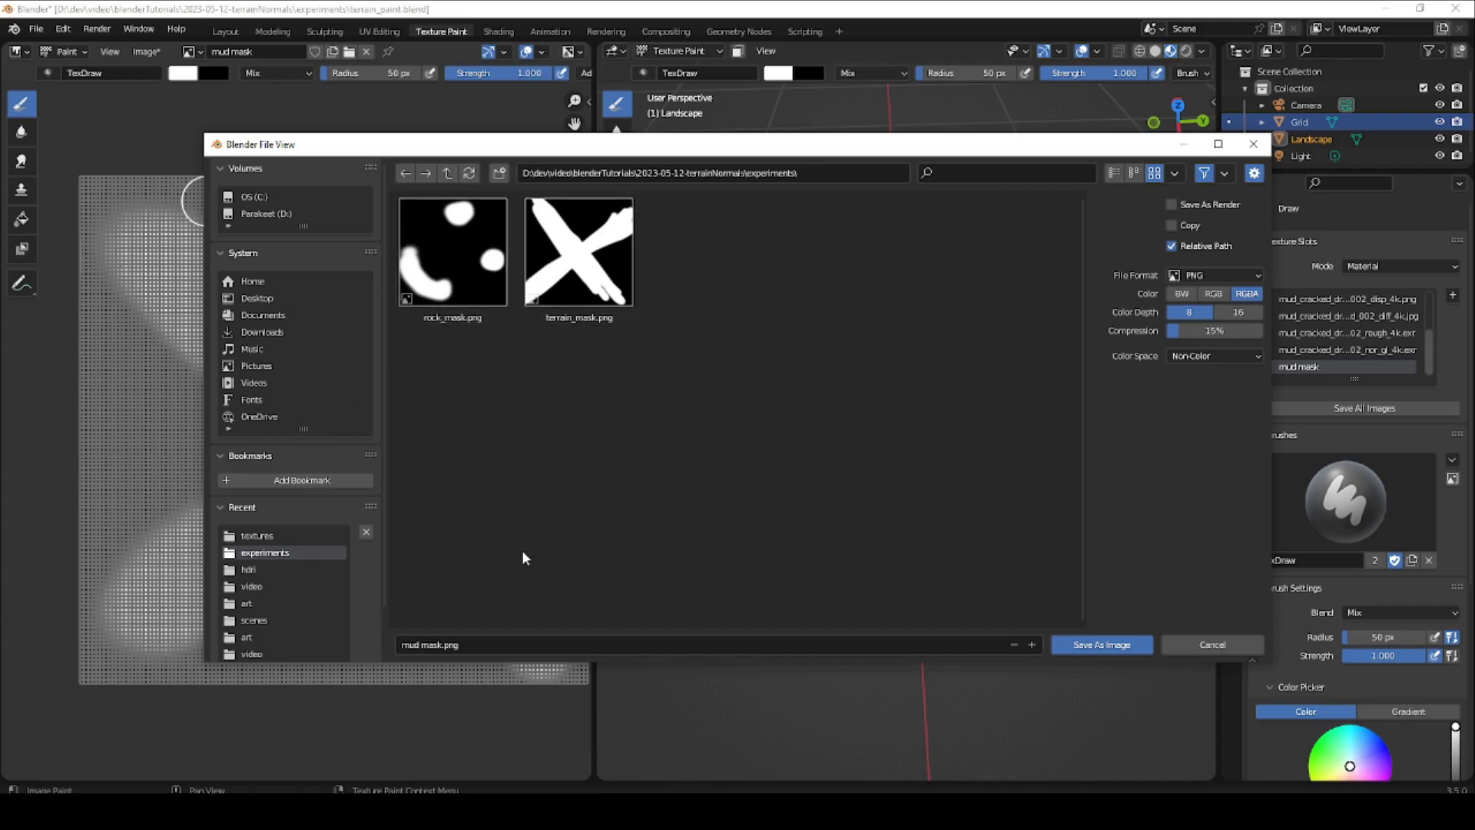
{"action": "left_click", "coordinate": [499, 644]}
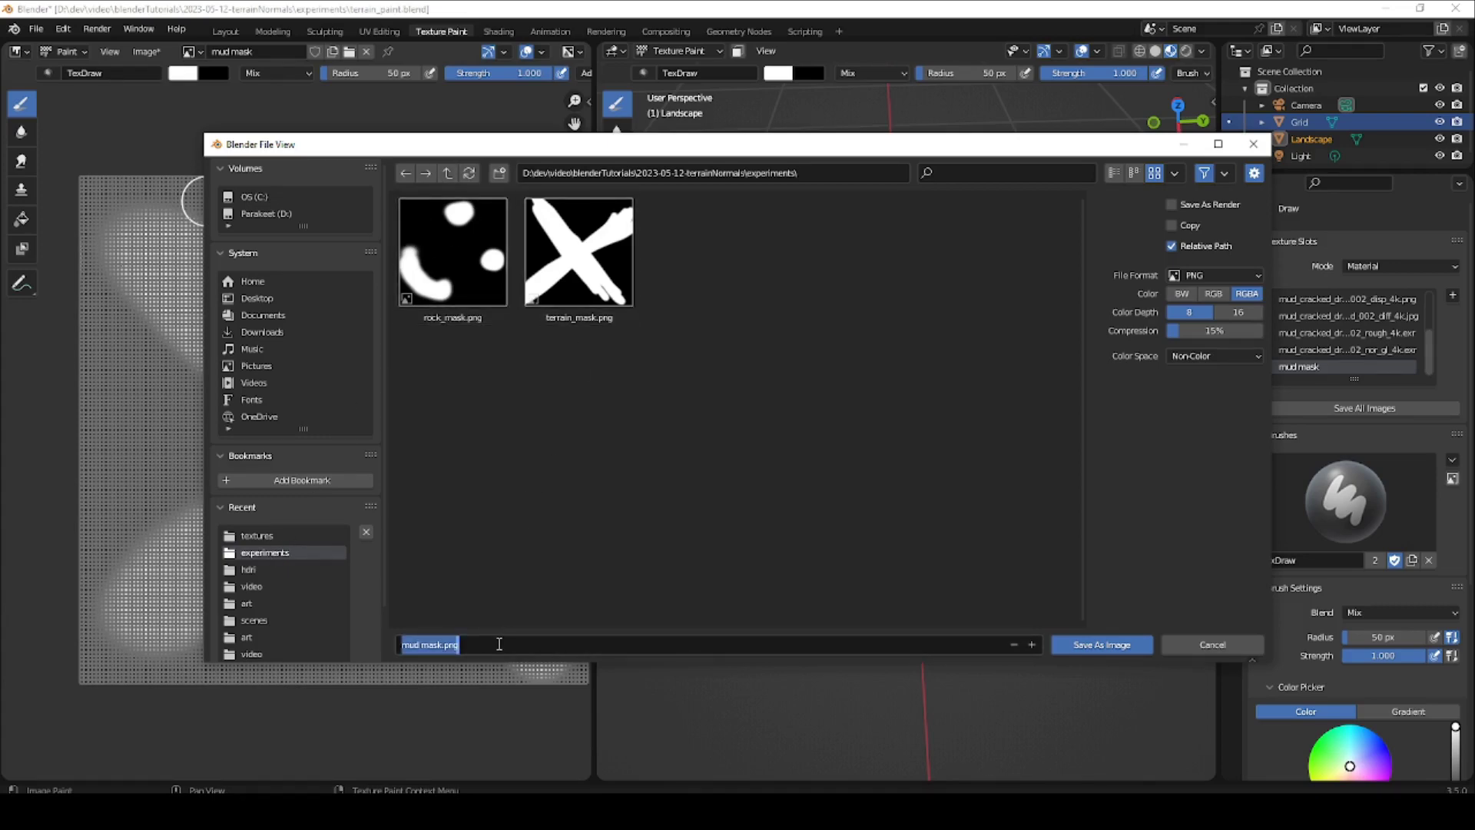
{"action": "type", "text": "te"}
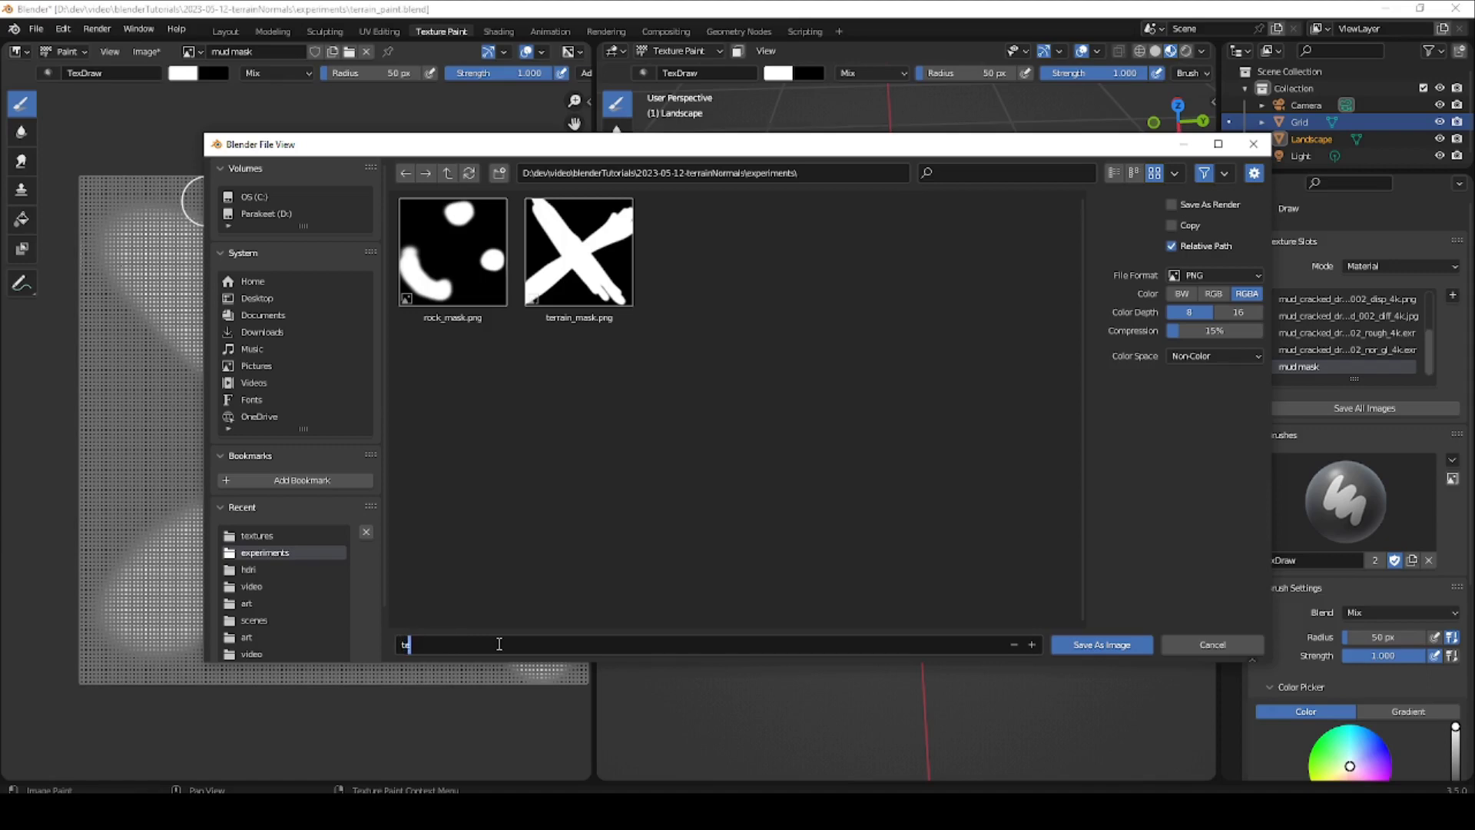
{"action": "type", "text": "rrain_mask2"}
{"action": "key", "text": "Return"}
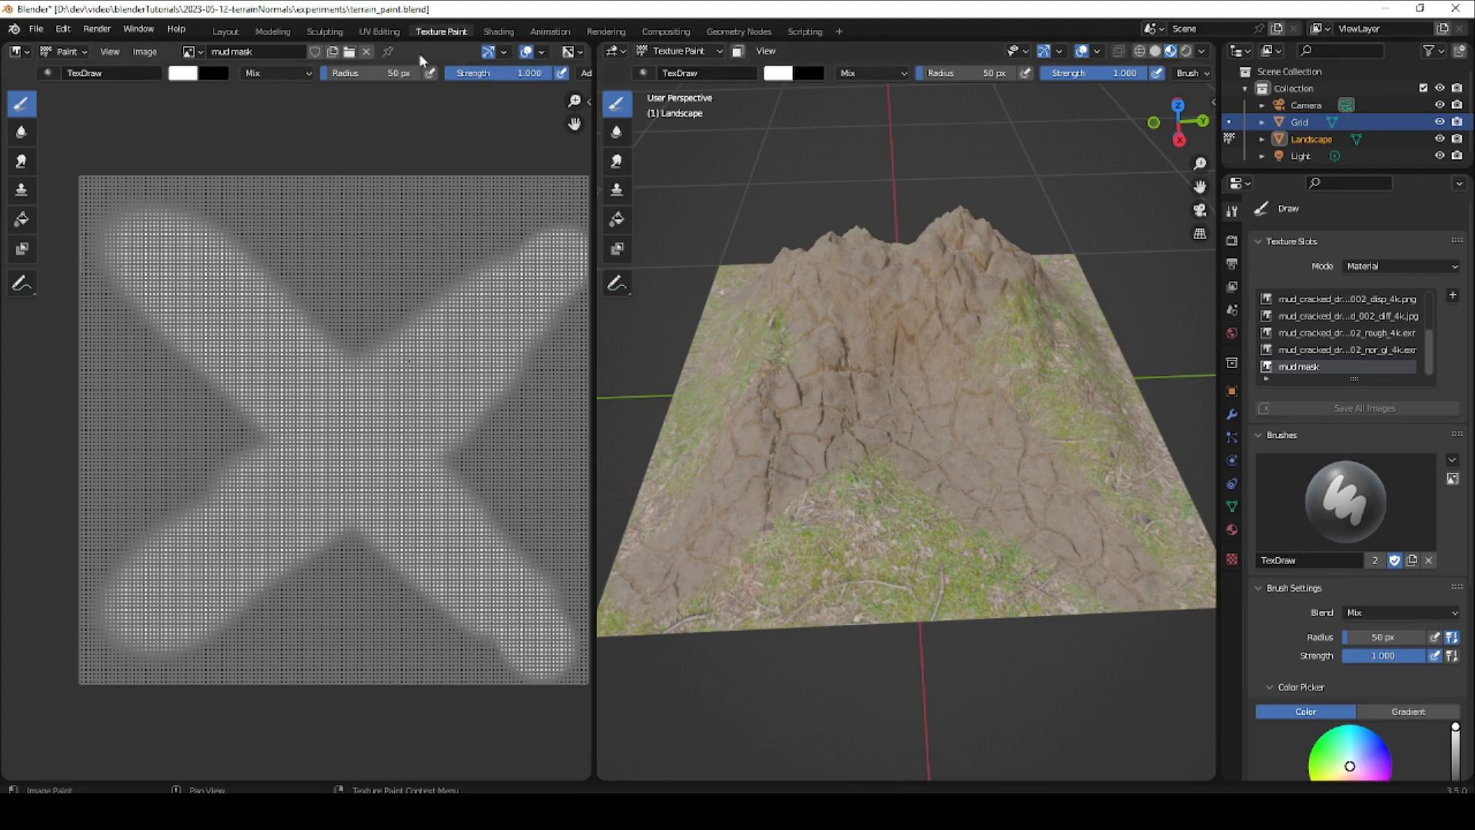
Return to the Layout workspace, shift the Mud Shader group node into free space and open the group for editing.
{"action": "left_click", "coordinate": [226, 30]}
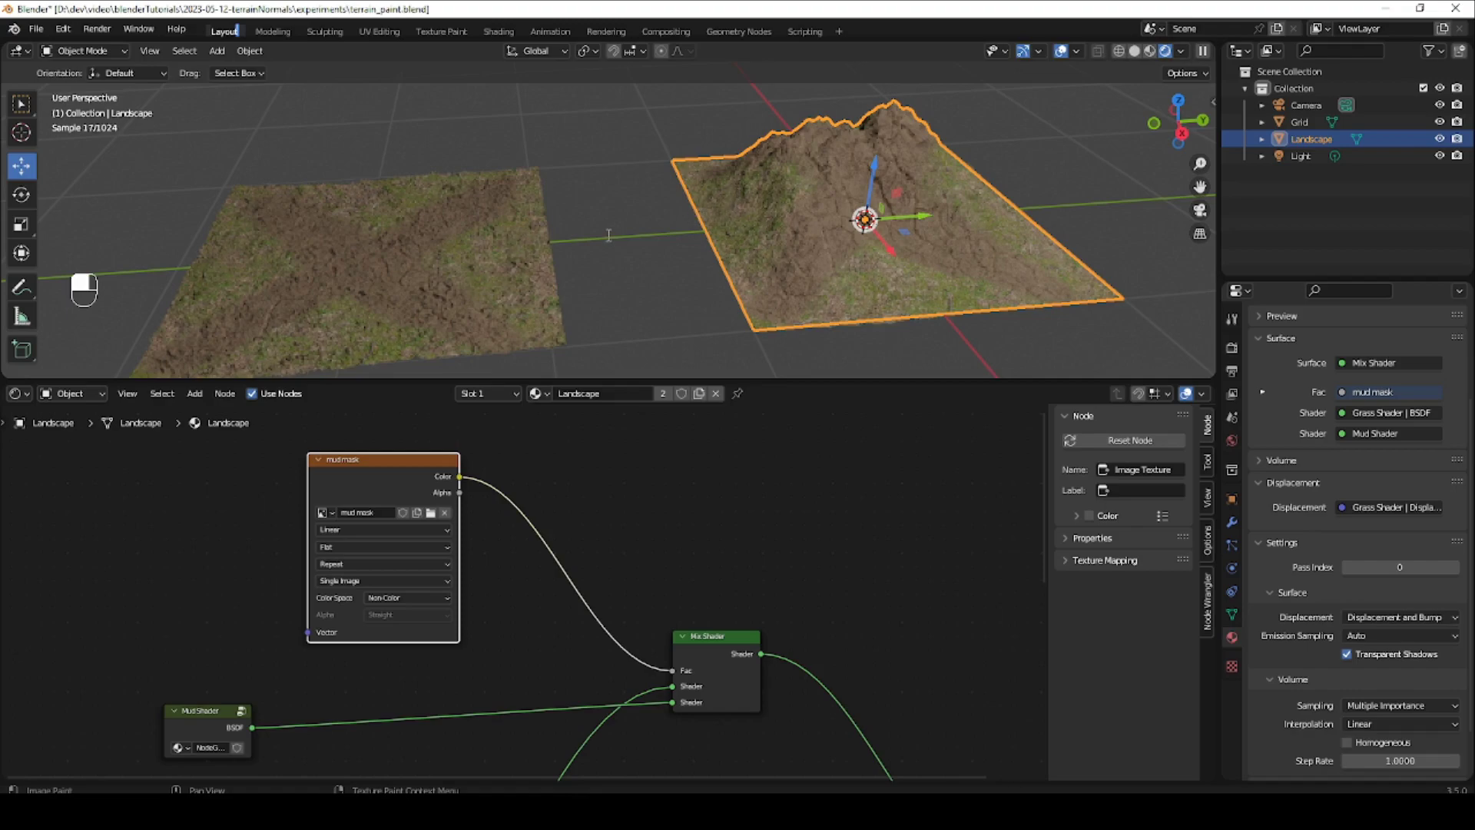
{"action": "middle_click_drag", "start_coordinate": [865, 63], "coordinate": [644, 205]}
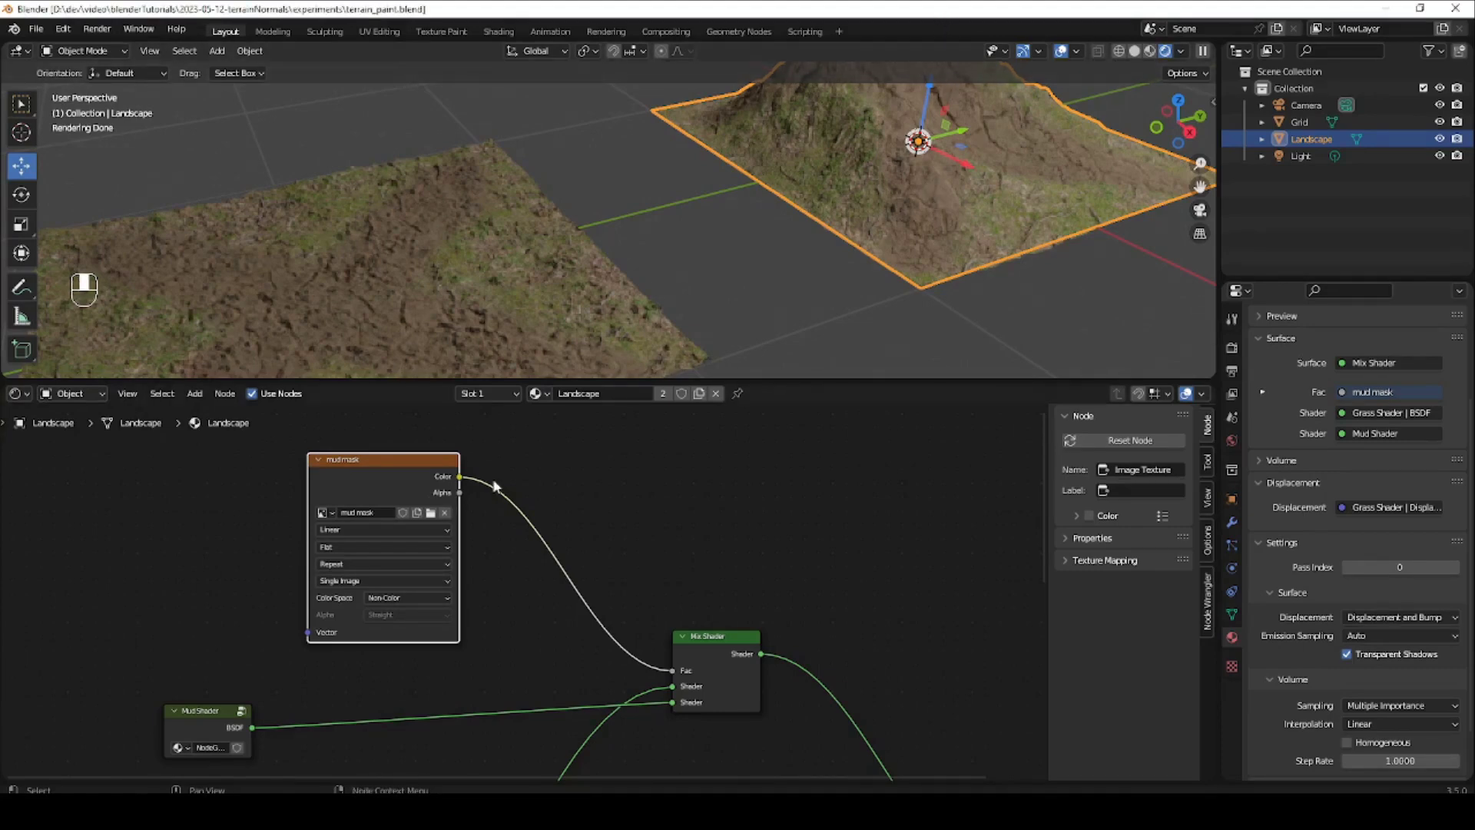
{"action": "key", "text": "shift"}
{"action": "middle_click_drag", "start_coordinate": [371, 597], "coordinate": [593, 387], "text": "shift"}
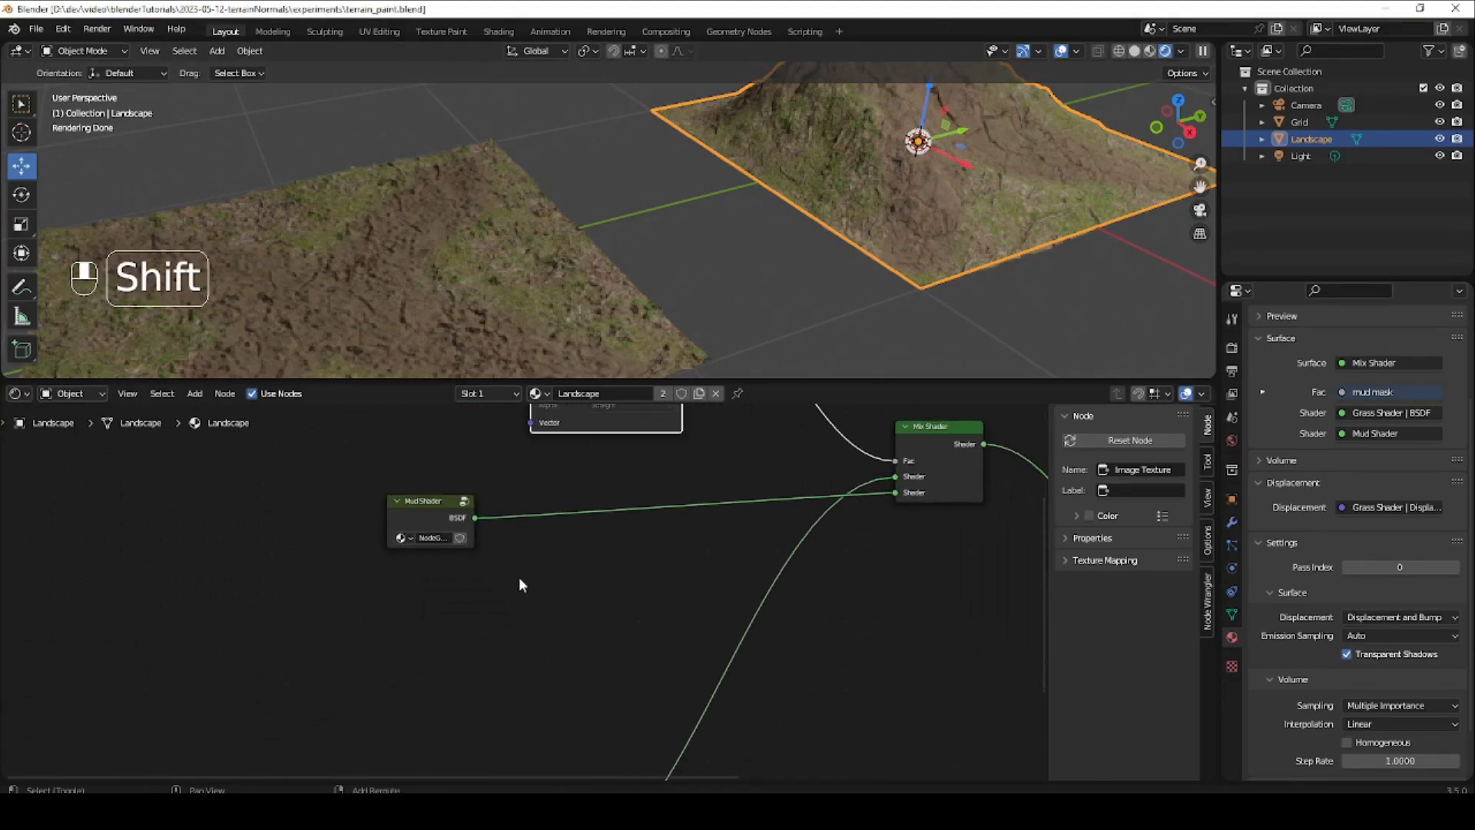
{"action": "left_click", "coordinate": [433, 509]}
{"action": "left_click_drag", "start_coordinate": [425, 509], "coordinate": [388, 578]}
{"action": "middle_click_drag", "start_coordinate": [441, 659], "coordinate": [475, 636], "text": "shift"}
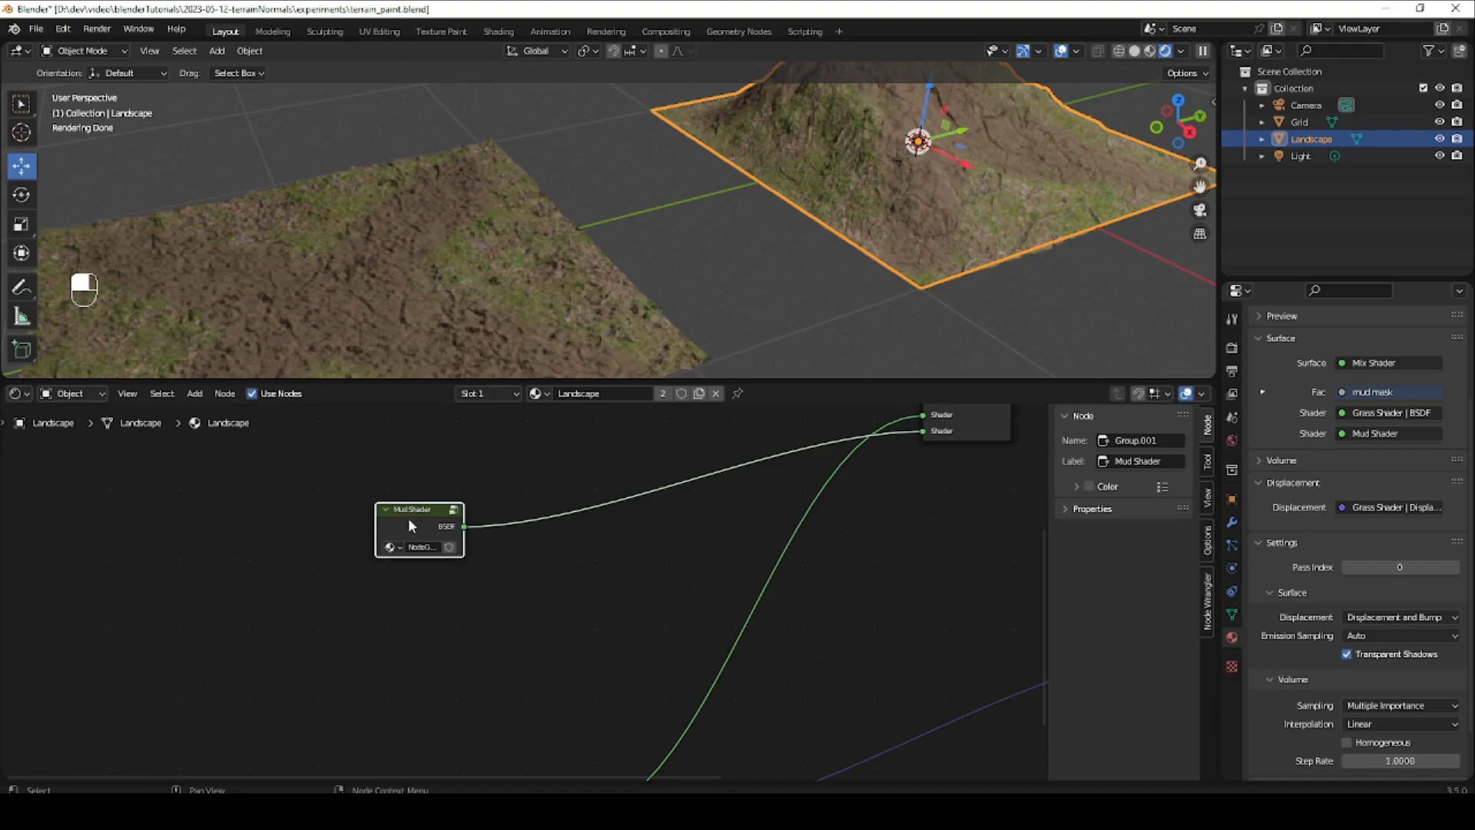
{"action": "key", "text": "Tab"}
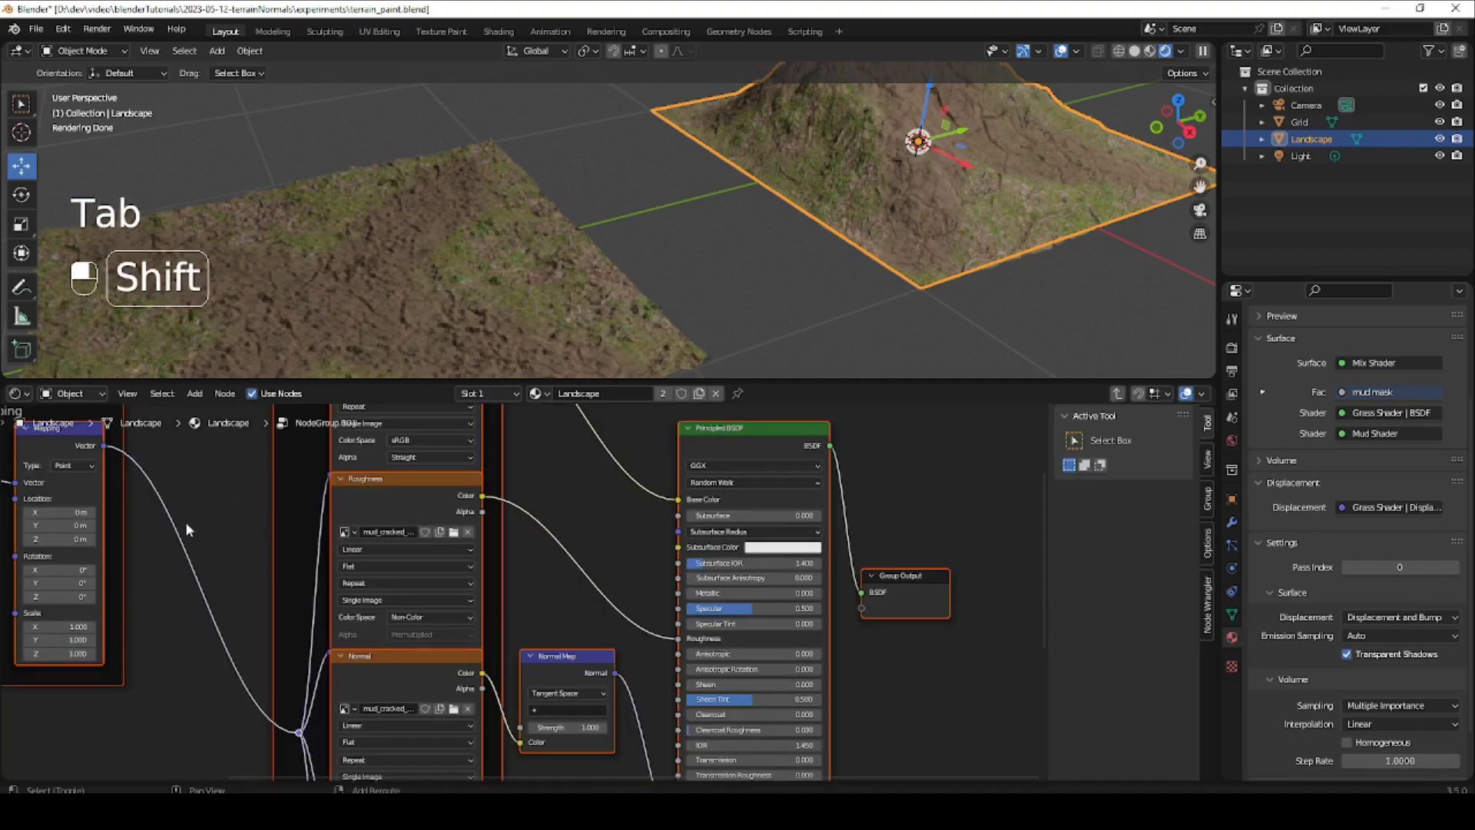
Move the Group Input node clear of the Mapping frame and expose the Mapping node's Location, Rotation and Scale as group inputs.
{"action": "middle_click_drag", "start_coordinate": [348, 526], "coordinate": [507, 594], "text": "shift"}
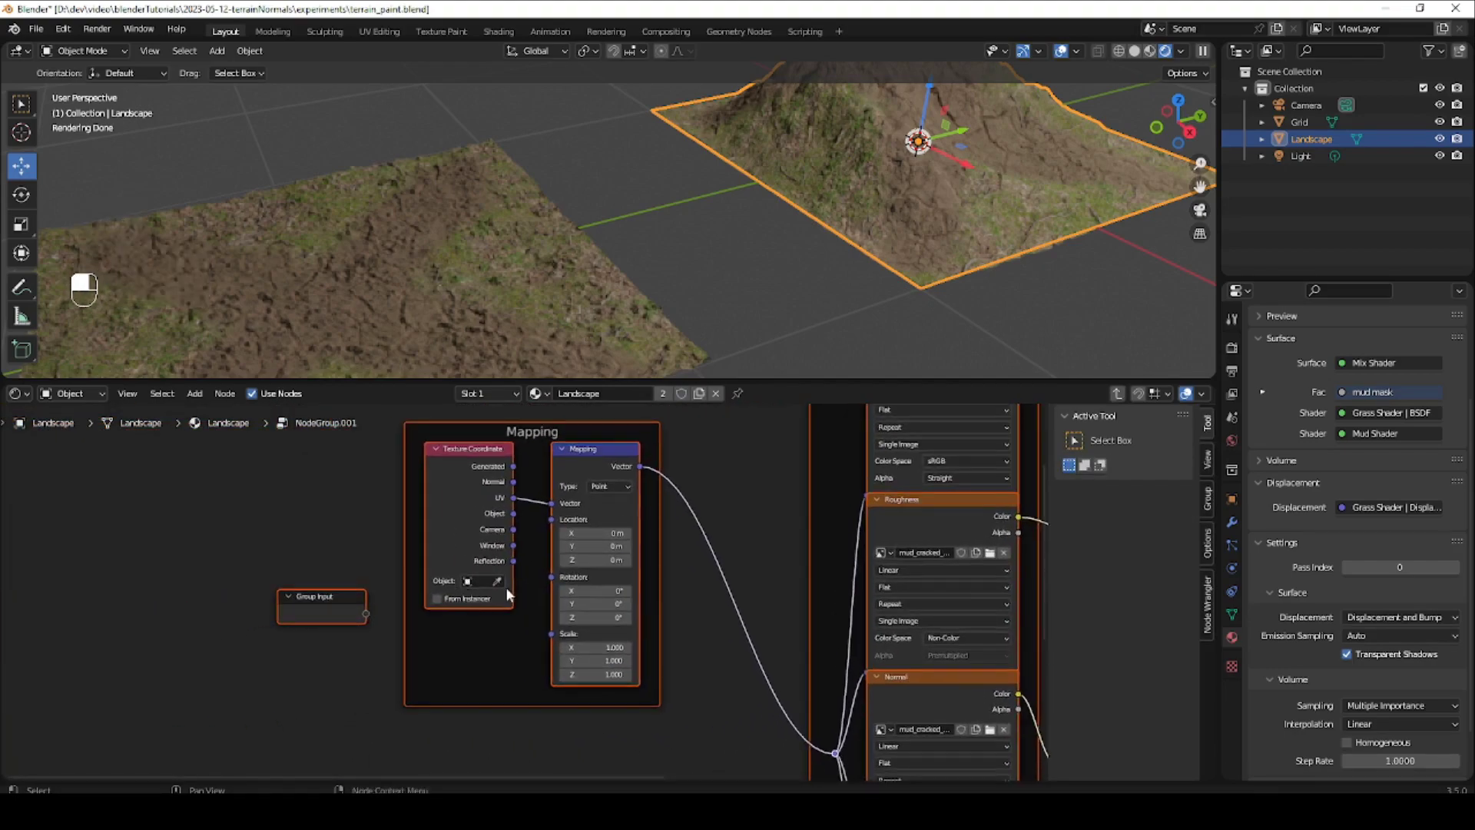
{"action": "middle_click_drag", "start_coordinate": [769, 645], "coordinate": [254, 666]}
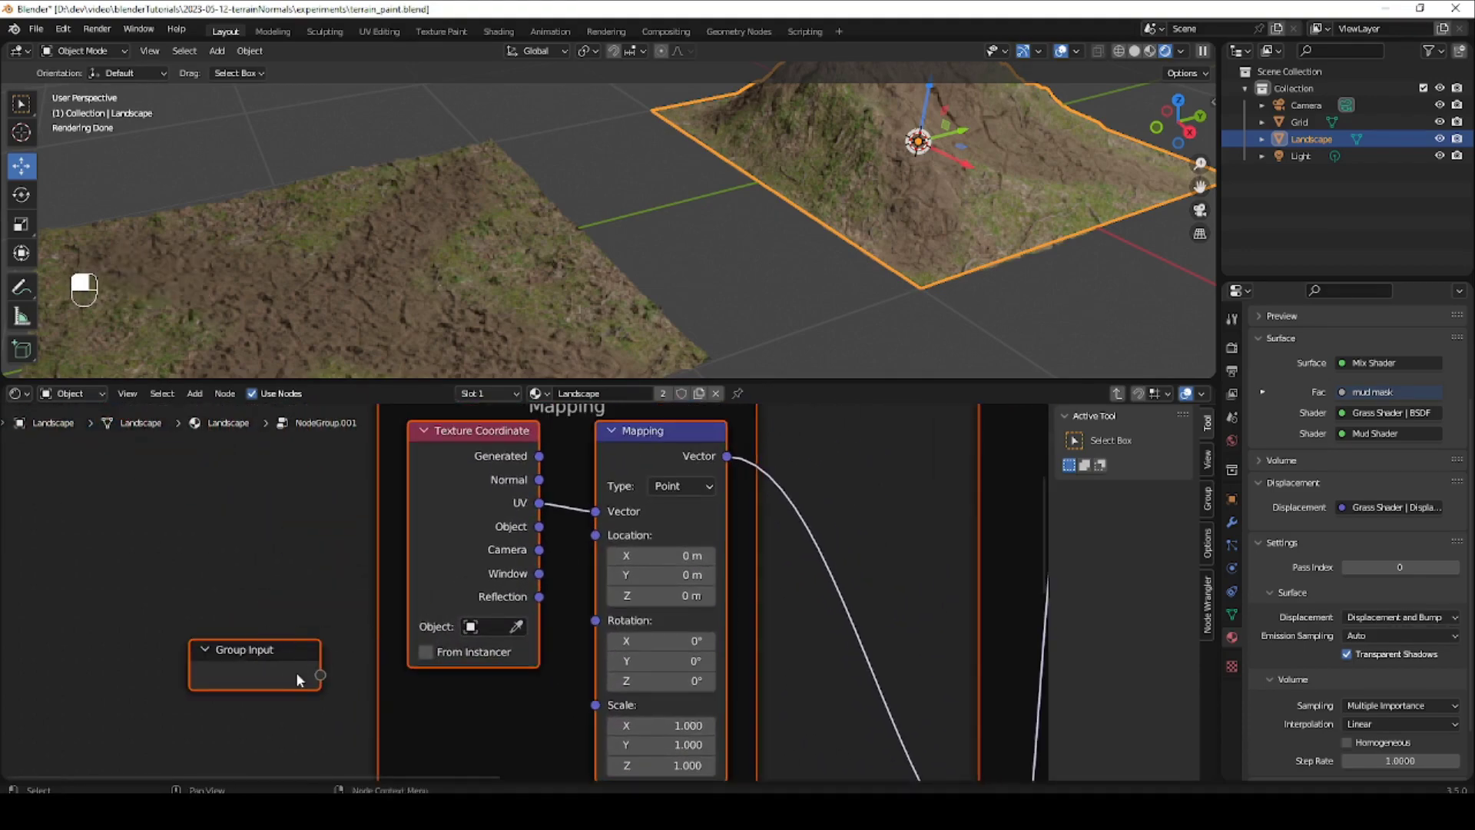
{"action": "left_click_drag", "start_coordinate": [273, 650], "coordinate": [180, 576]}
{"action": "left_click", "coordinate": [268, 624]}
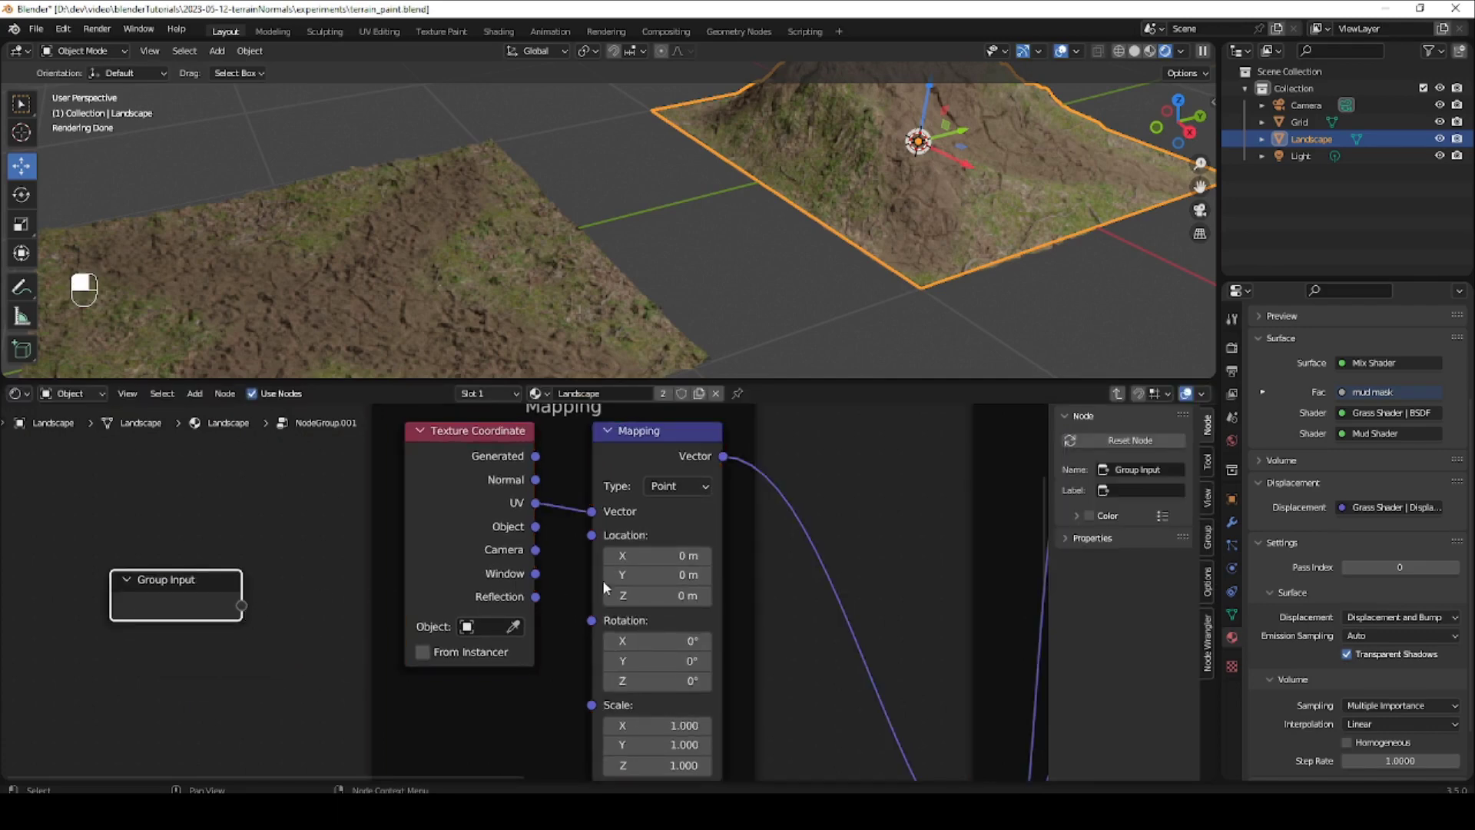
{"action": "left_click_drag", "start_coordinate": [591, 535], "coordinate": [244, 604]}
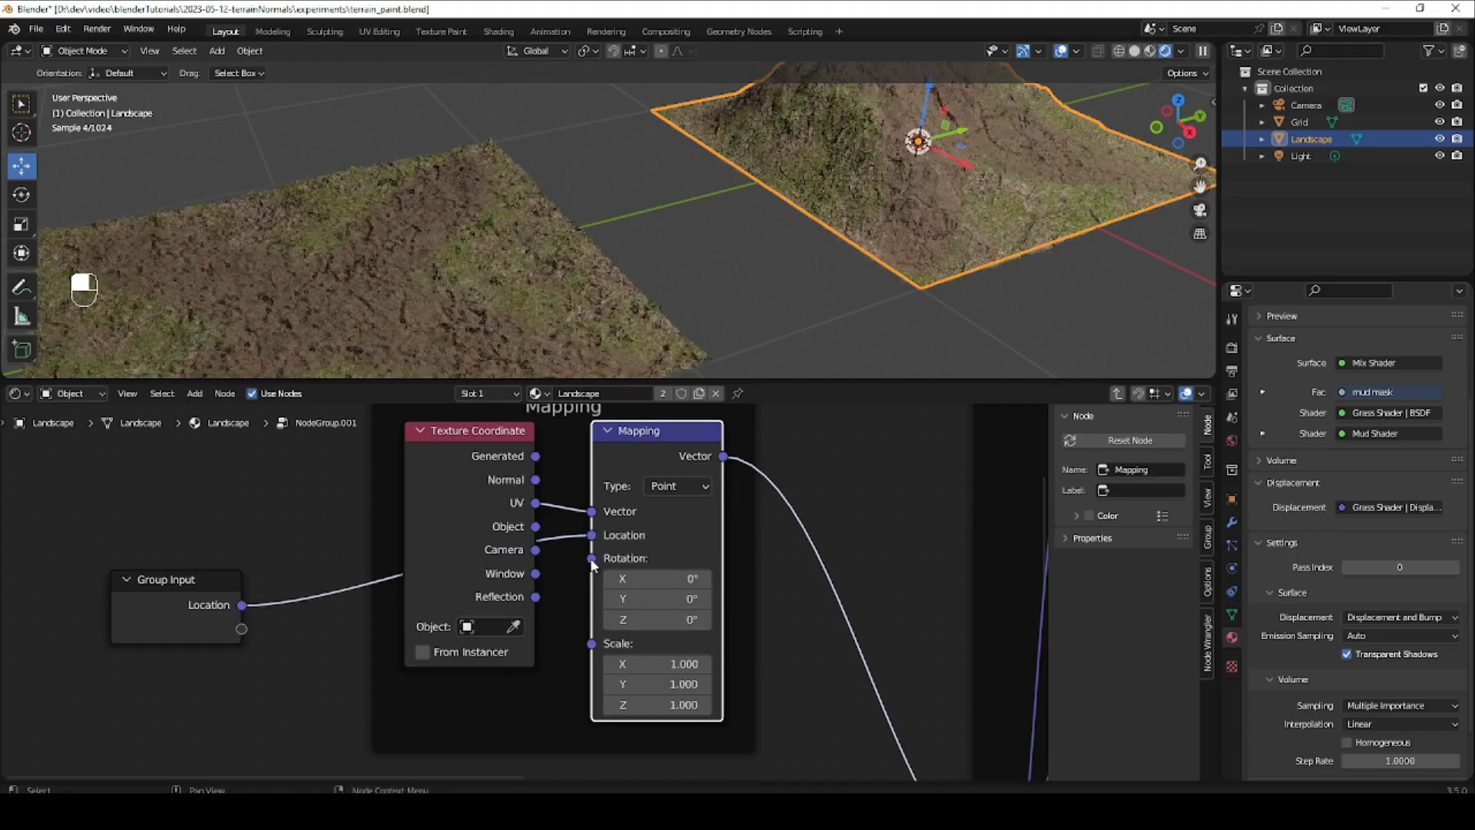
{"action": "left_click_drag", "start_coordinate": [592, 558], "coordinate": [241, 628]}
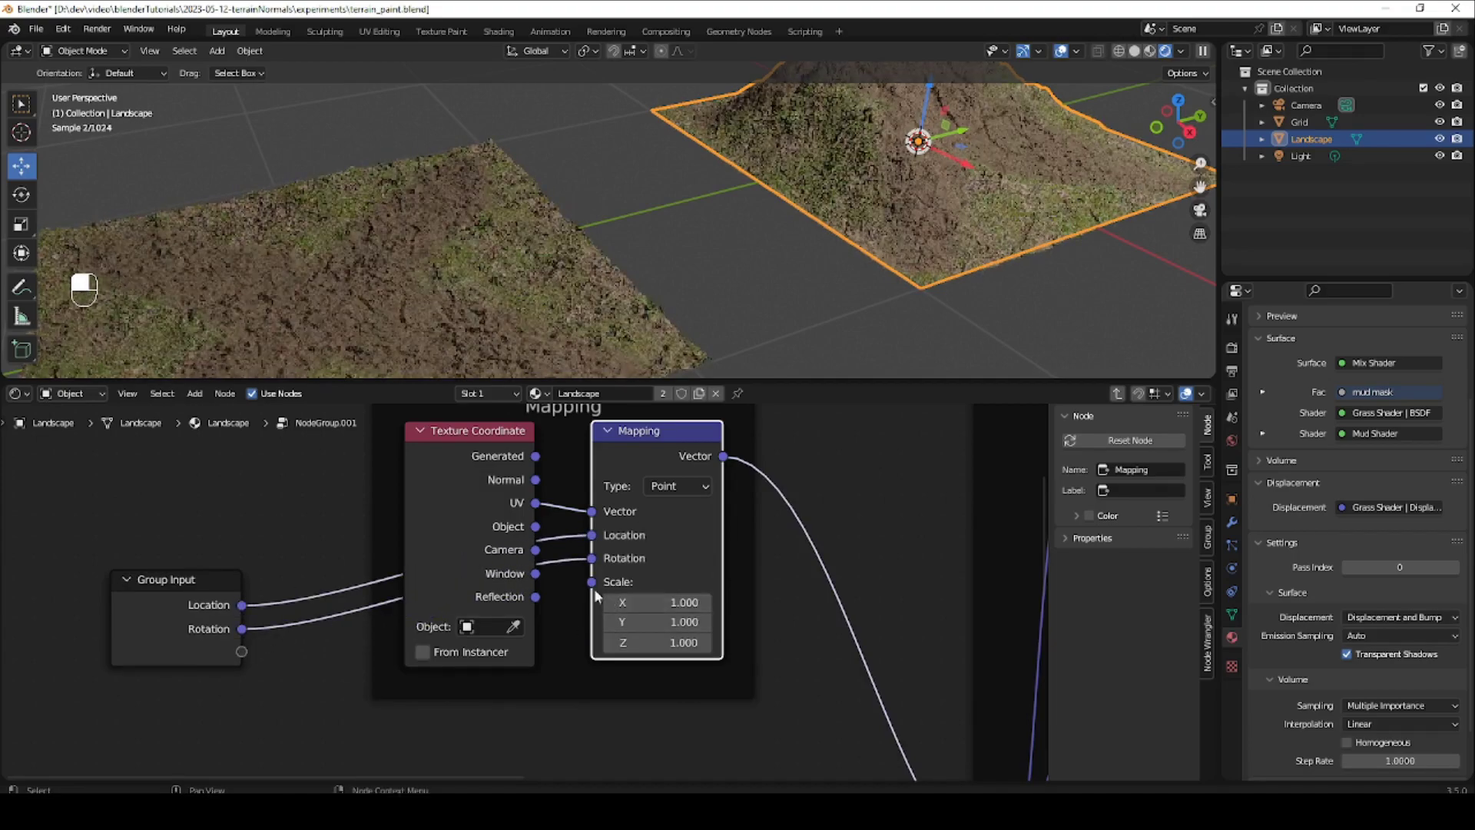
{"action": "left_click_drag", "start_coordinate": [591, 581], "coordinate": [241, 651]}
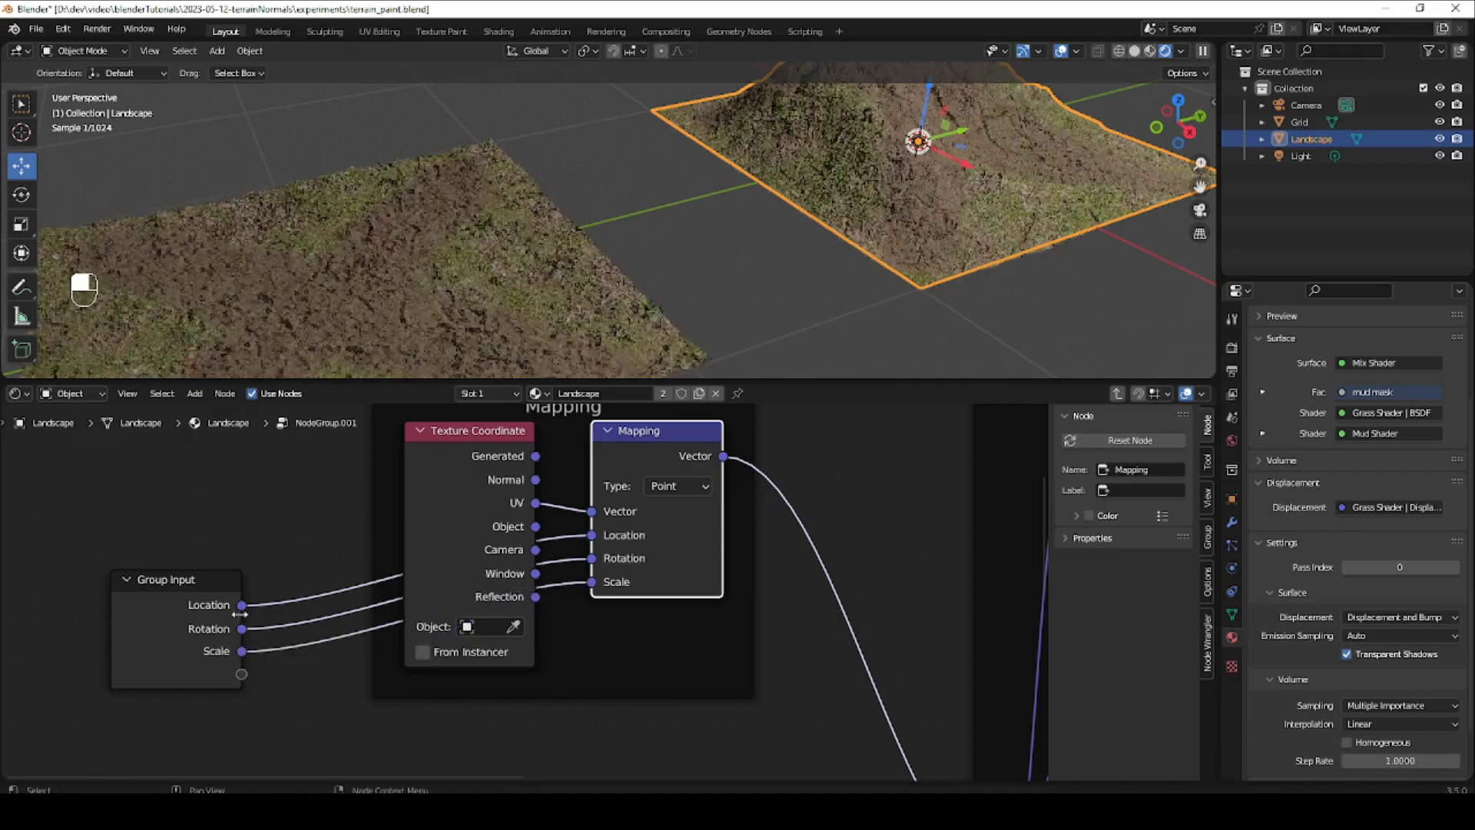
Move the Group Input node down beside the displacement texture and shift the Displacement node clear of the Principled BSDF.
{"action": "middle_click_drag", "start_coordinate": [647, 495], "coordinate": [571, 549], "text": "ctrl"}
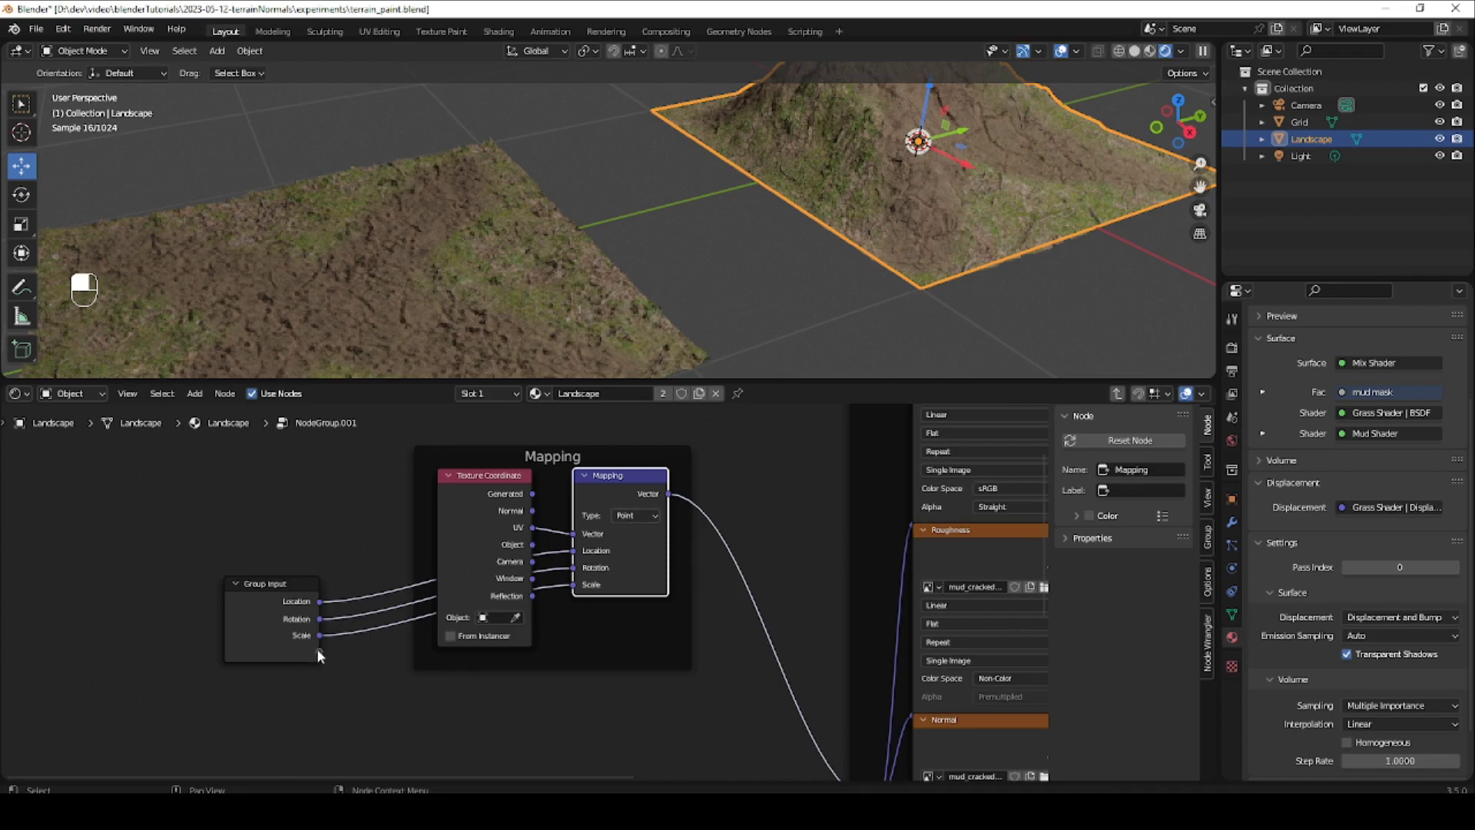
{"action": "left_click", "coordinate": [280, 584]}
{"action": "left_click_drag", "start_coordinate": [271, 588], "coordinate": [486, 772]}
{"action": "middle_click_drag", "start_coordinate": [684, 585], "coordinate": [680, 619]}
{"action": "middle_click_drag", "start_coordinate": [681, 618], "coordinate": [327, 554]}
{"action": "left_click_drag", "start_coordinate": [304, 518], "coordinate": [427, 689]}
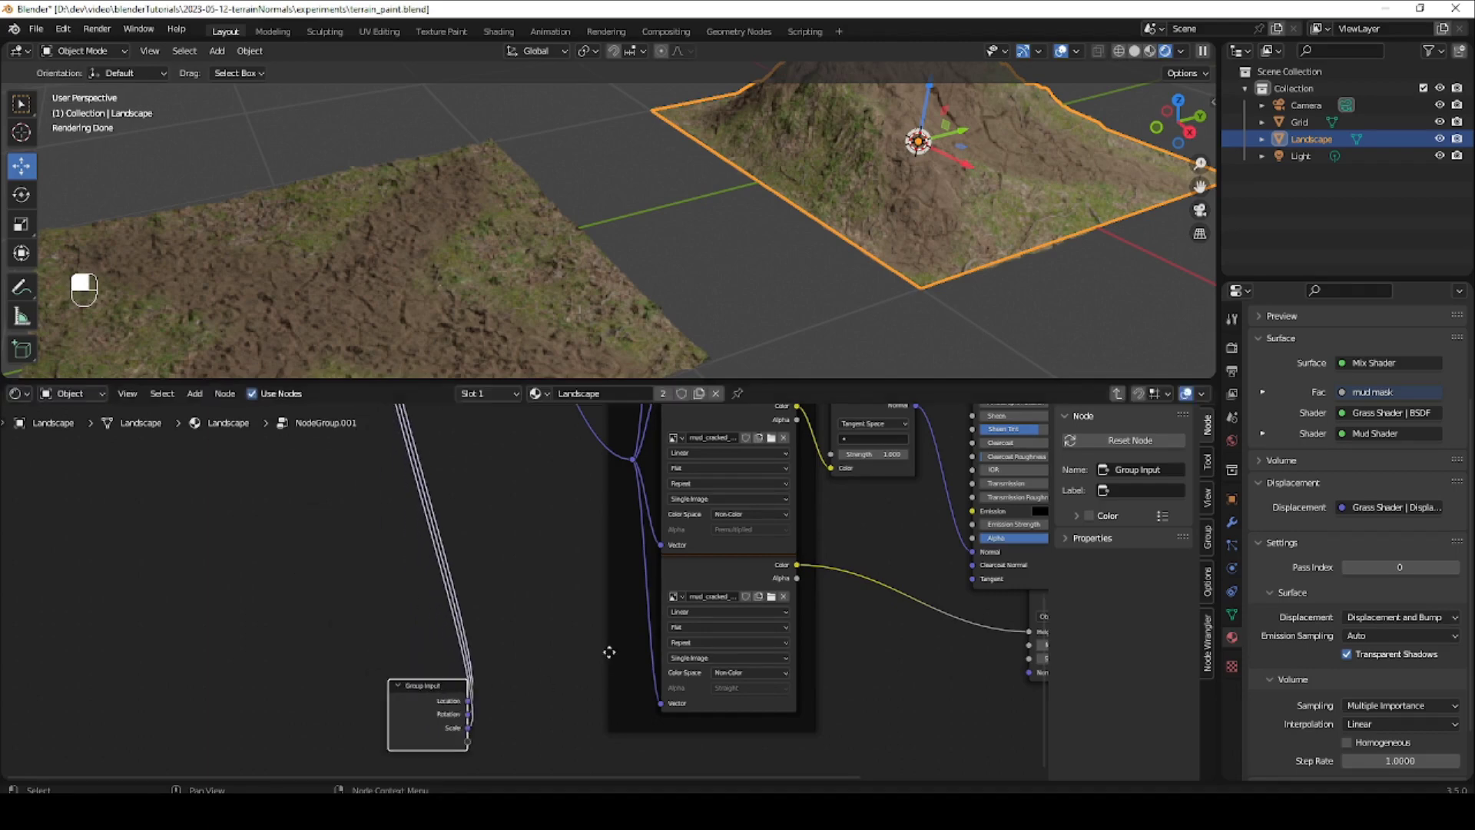
{"action": "middle_click_drag", "start_coordinate": [605, 649], "coordinate": [430, 533]}
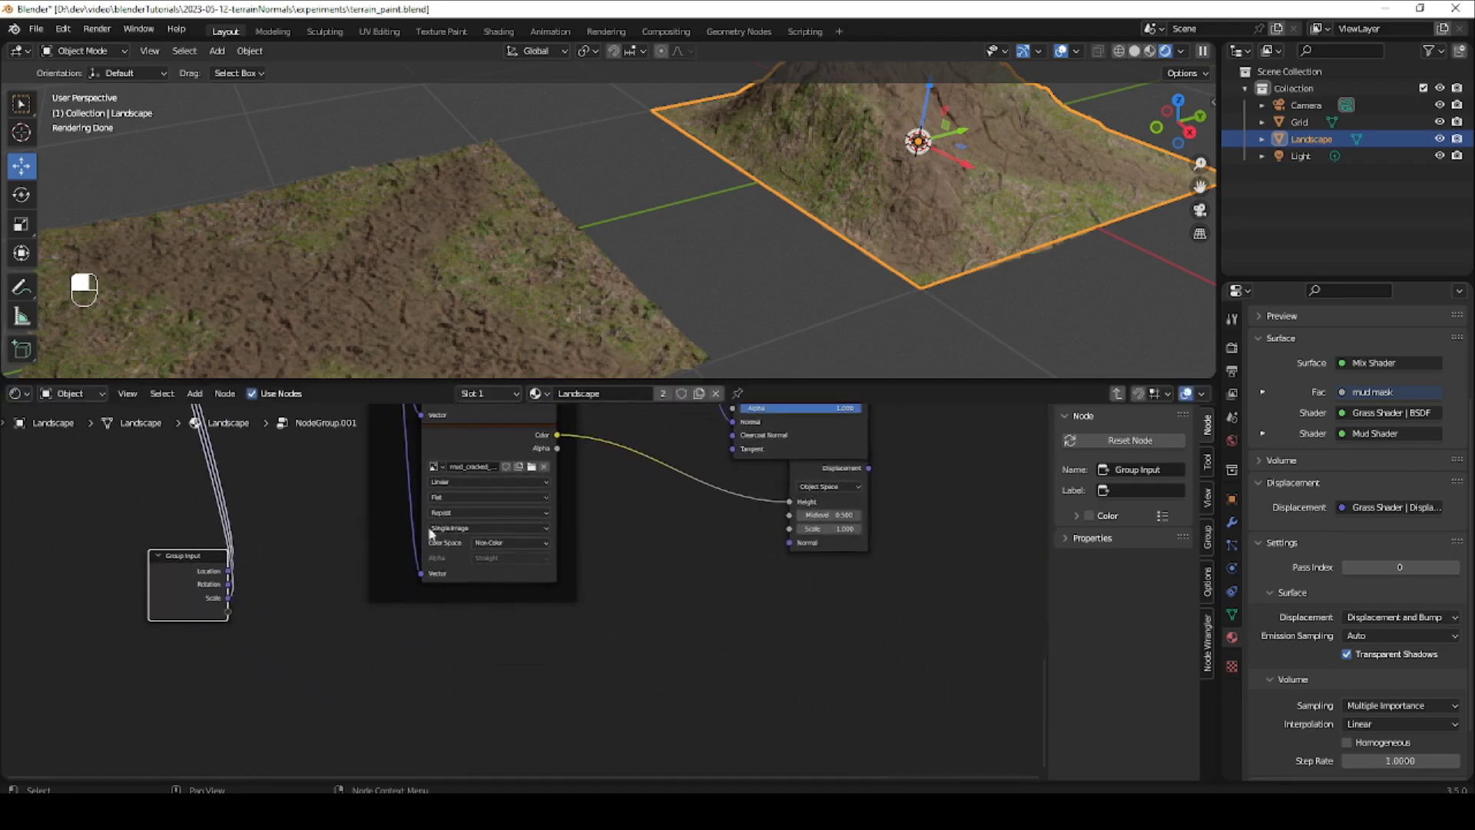
{"action": "left_click", "coordinate": [814, 467]}
{"action": "left_click_drag", "start_coordinate": [822, 461], "coordinate": [819, 492]}
{"action": "middle_click_drag", "start_coordinate": [660, 634], "coordinate": [665, 563], "text": "ctrl"}
{"action": "middle_click_drag", "start_coordinate": [665, 563], "coordinate": [689, 578], "text": "shift"}
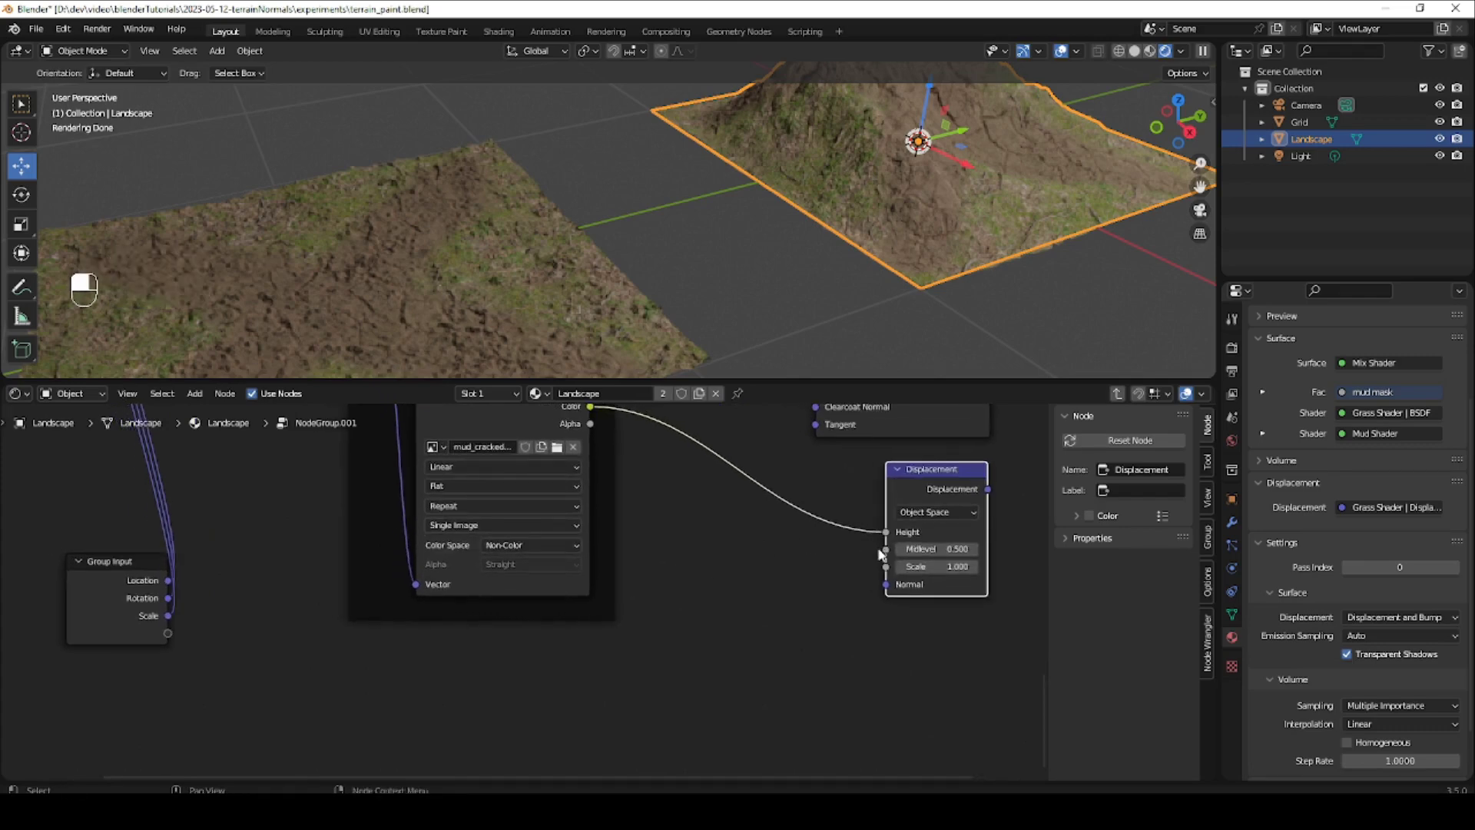
Expose the Displacement node's Midlevel and Scale as group inputs and exit the Mud Shader group.
{"action": "left_click_drag", "start_coordinate": [885, 549], "coordinate": [171, 633]}
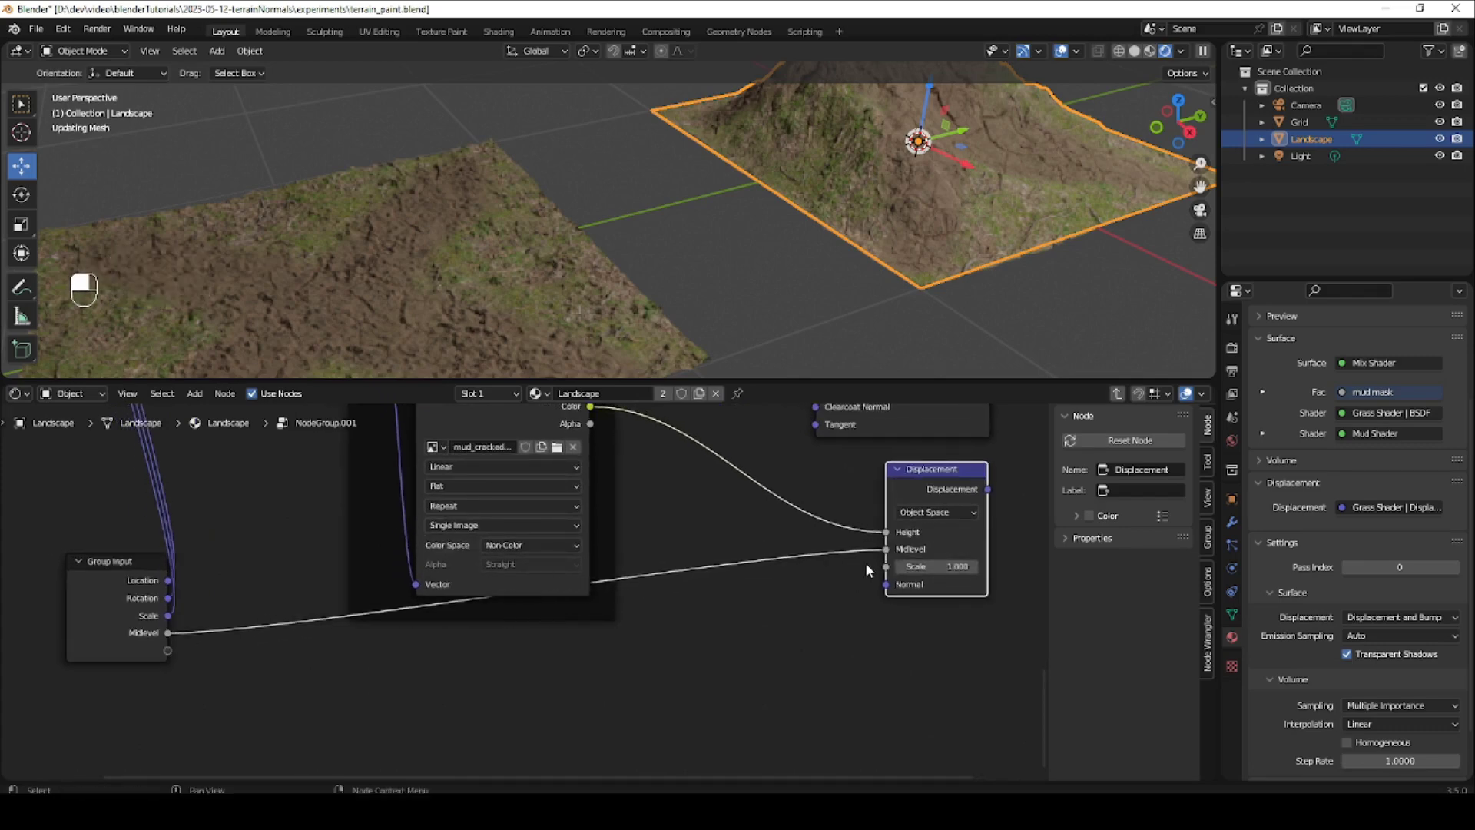
{"action": "left_click_drag", "start_coordinate": [885, 567], "coordinate": [169, 651]}
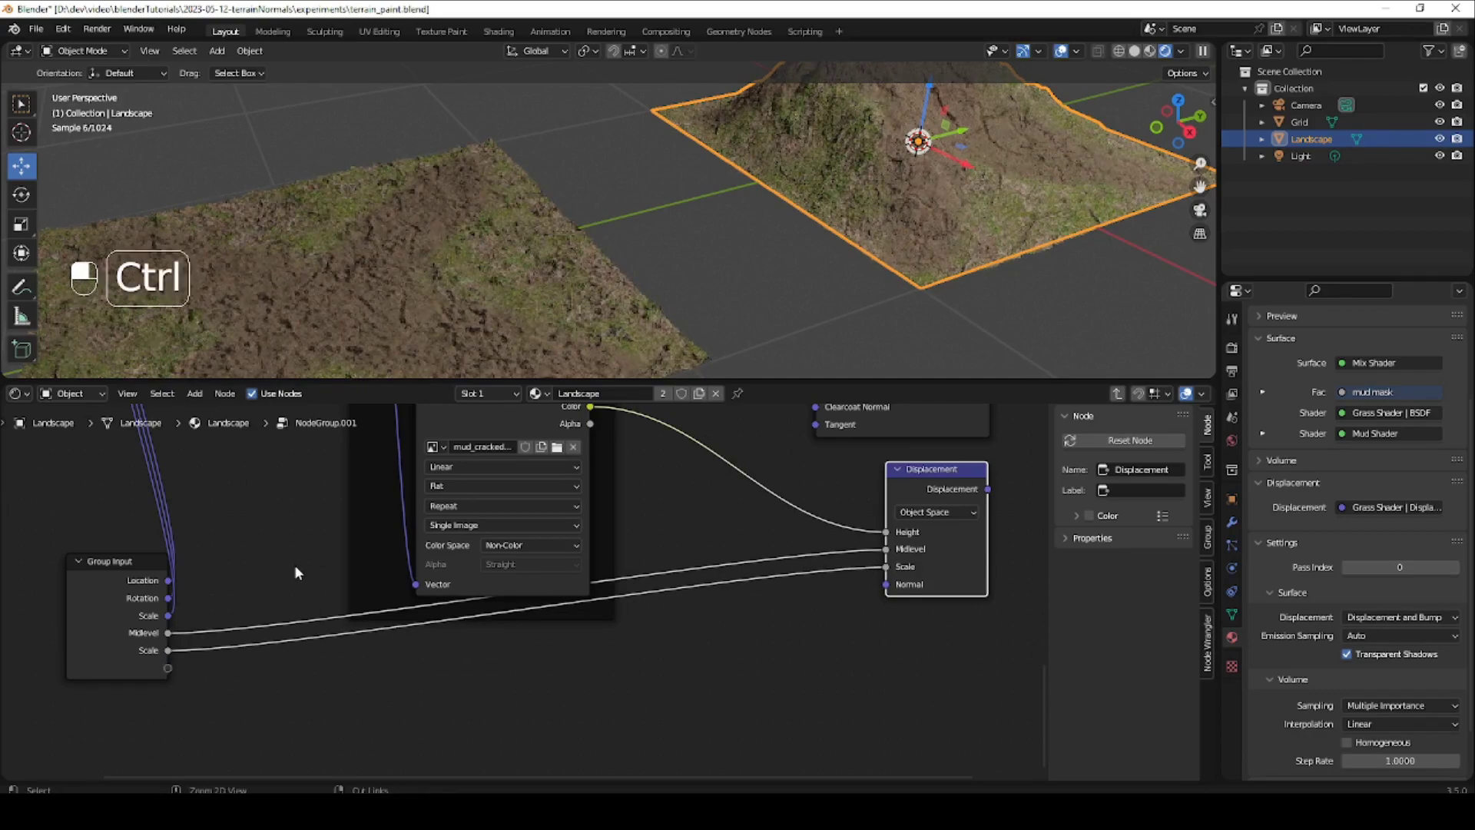
{"action": "key", "text": "ctrl+Tab"}
{"action": "scroll", "coordinate": [470, 626], "scroll_direction": "down", "scroll_amount": 1}
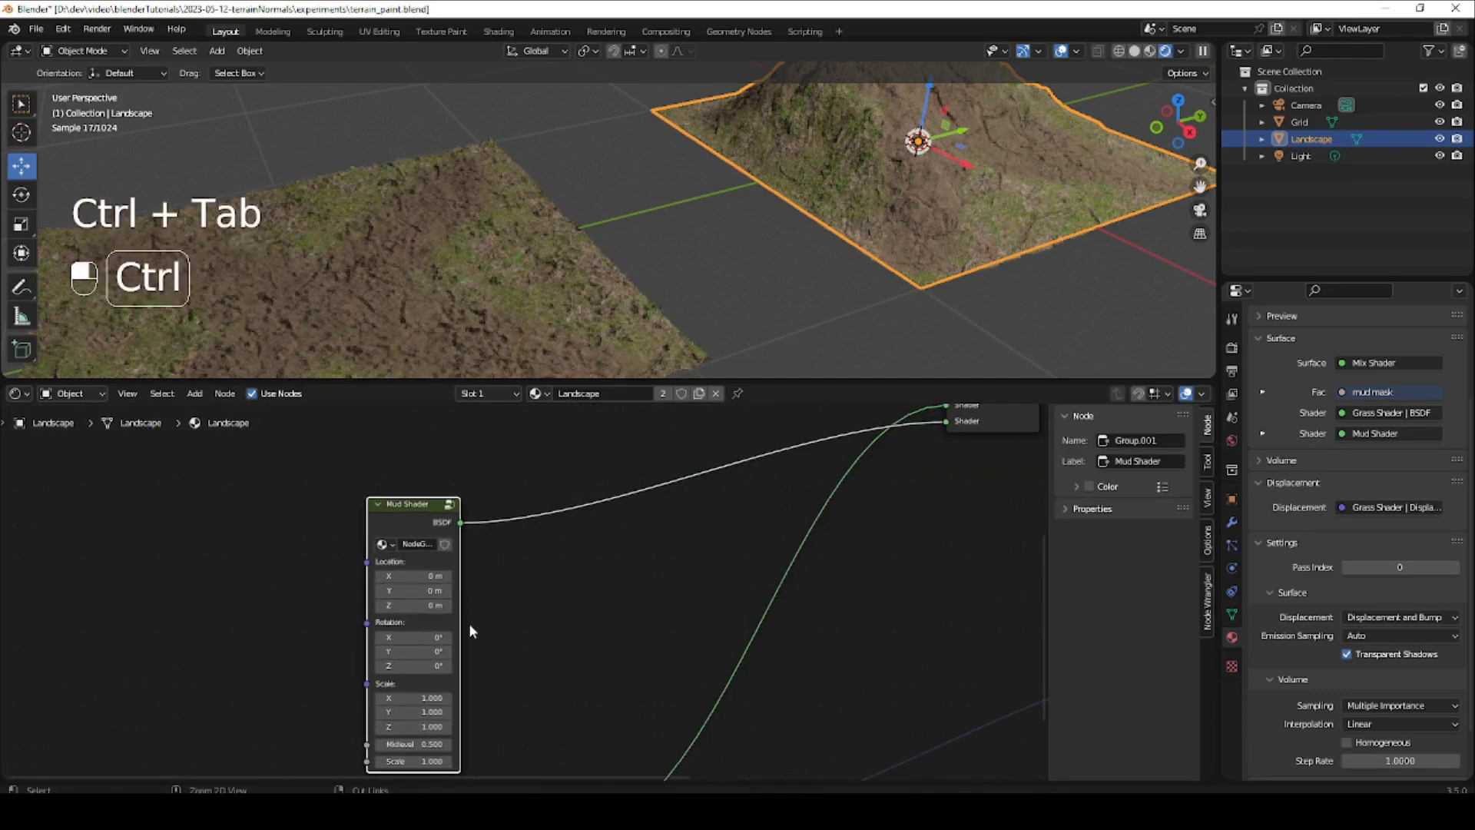
Set the Mud Shader node's X and Y rotation to 45° to test the mapping inputs.
{"action": "mouse_move", "coordinate": [470, 626]}
{"action": "middle_mouse_down", "text": "ctrl"}
{"action": "mouse_move", "coordinate": [492, 635]}
{"action": "mouse_move", "coordinate": [479, 608]}
{"action": "middle_mouse_up", "text": "ctrl"}
{"action": "middle_click_drag", "start_coordinate": [381, 288], "coordinate": [461, 217], "text": "shift"}
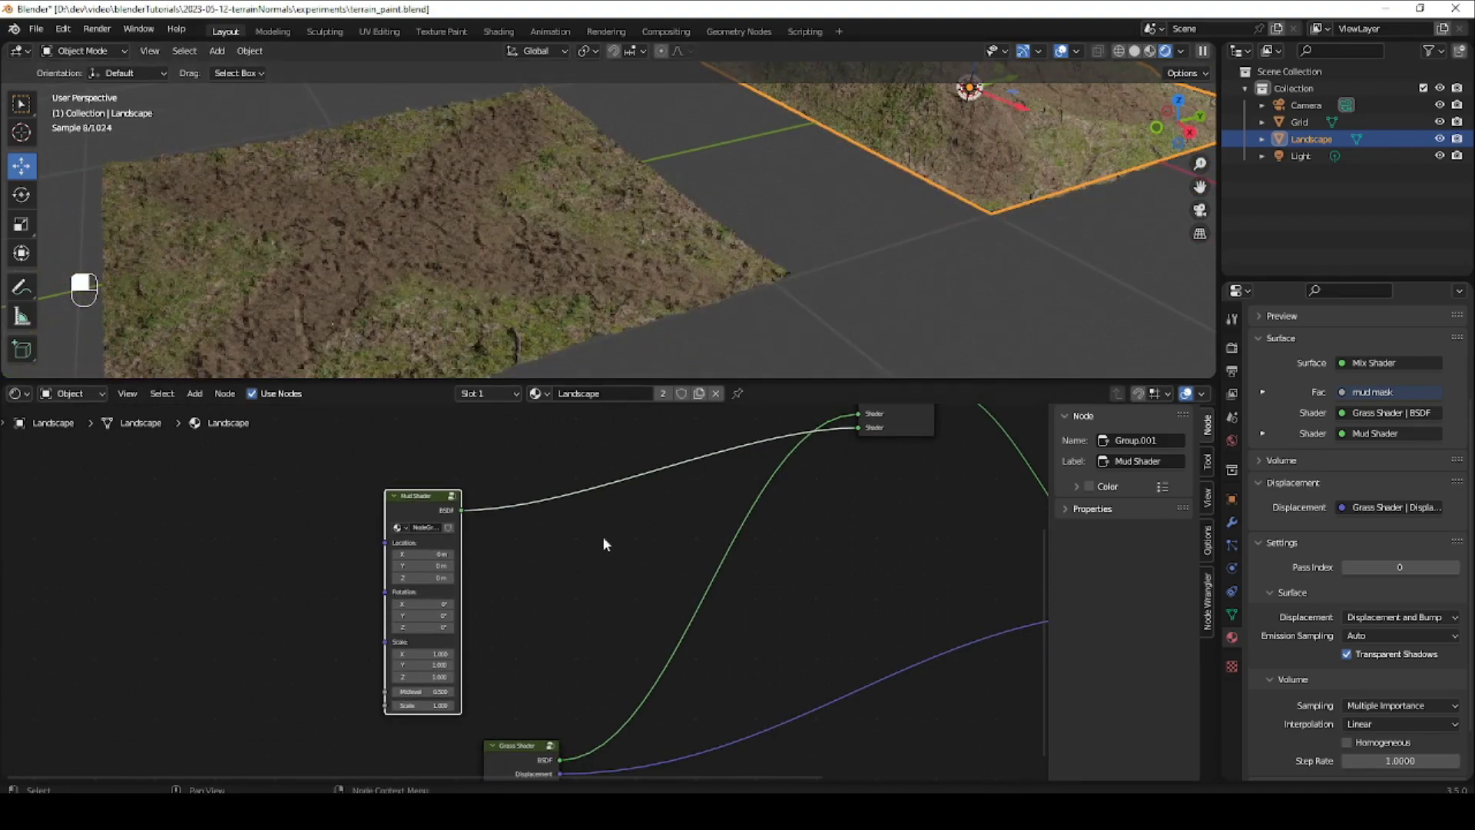
{"action": "left_click", "coordinate": [424, 615]}
{"action": "key", "text": "shift+Tab"}
{"action": "type", "text": "45"}
{"action": "key", "text": "Return"}
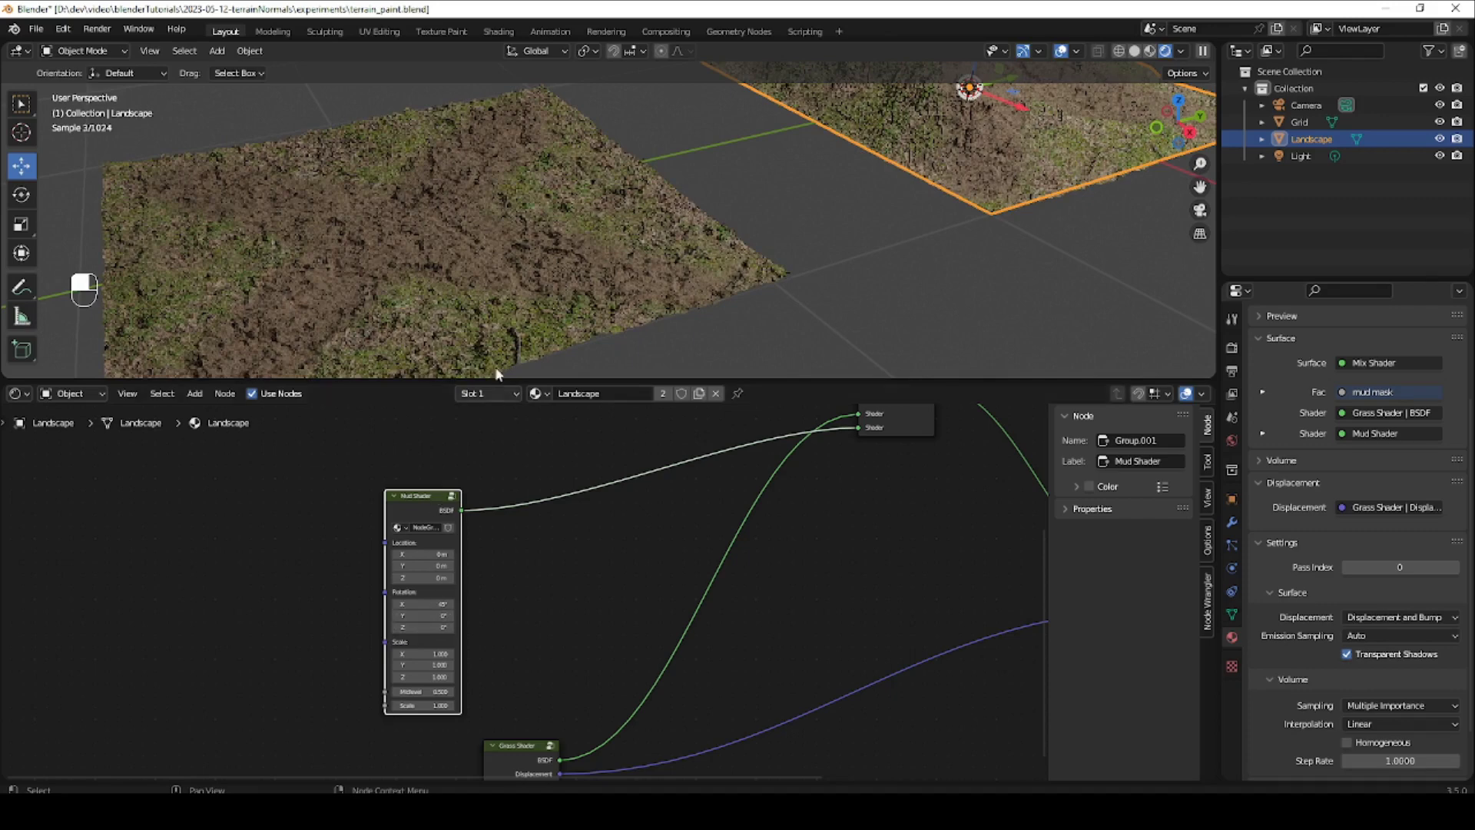
{"action": "left_click", "coordinate": [430, 613]}
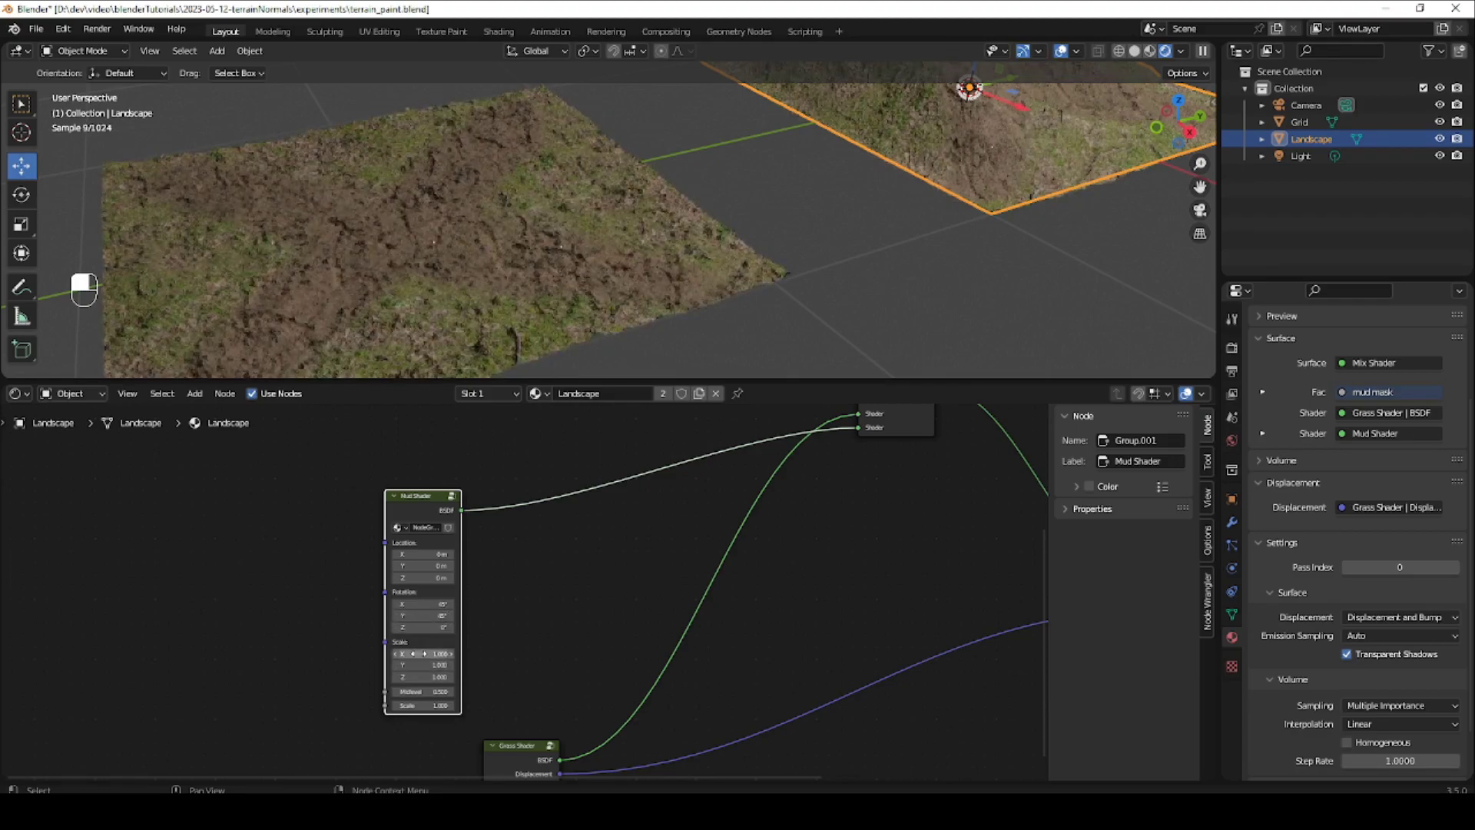
Set the Mud Shader node's scale to 10 on all three axes and check the terrain texture.
{"action": "left_click_drag", "start_coordinate": [424, 678], "coordinate": [430, 661]}
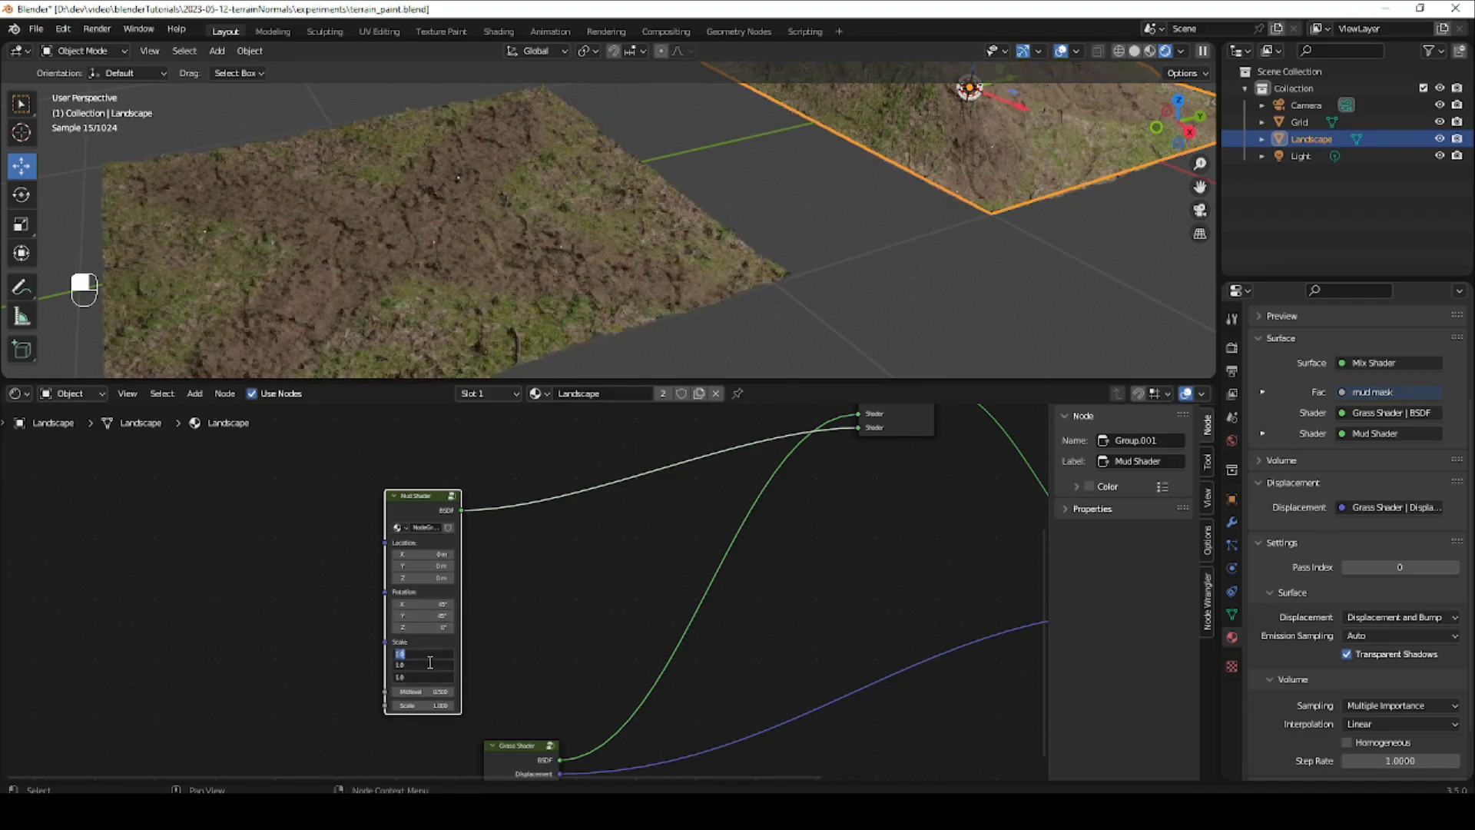
{"action": "key", "text": "Return"}
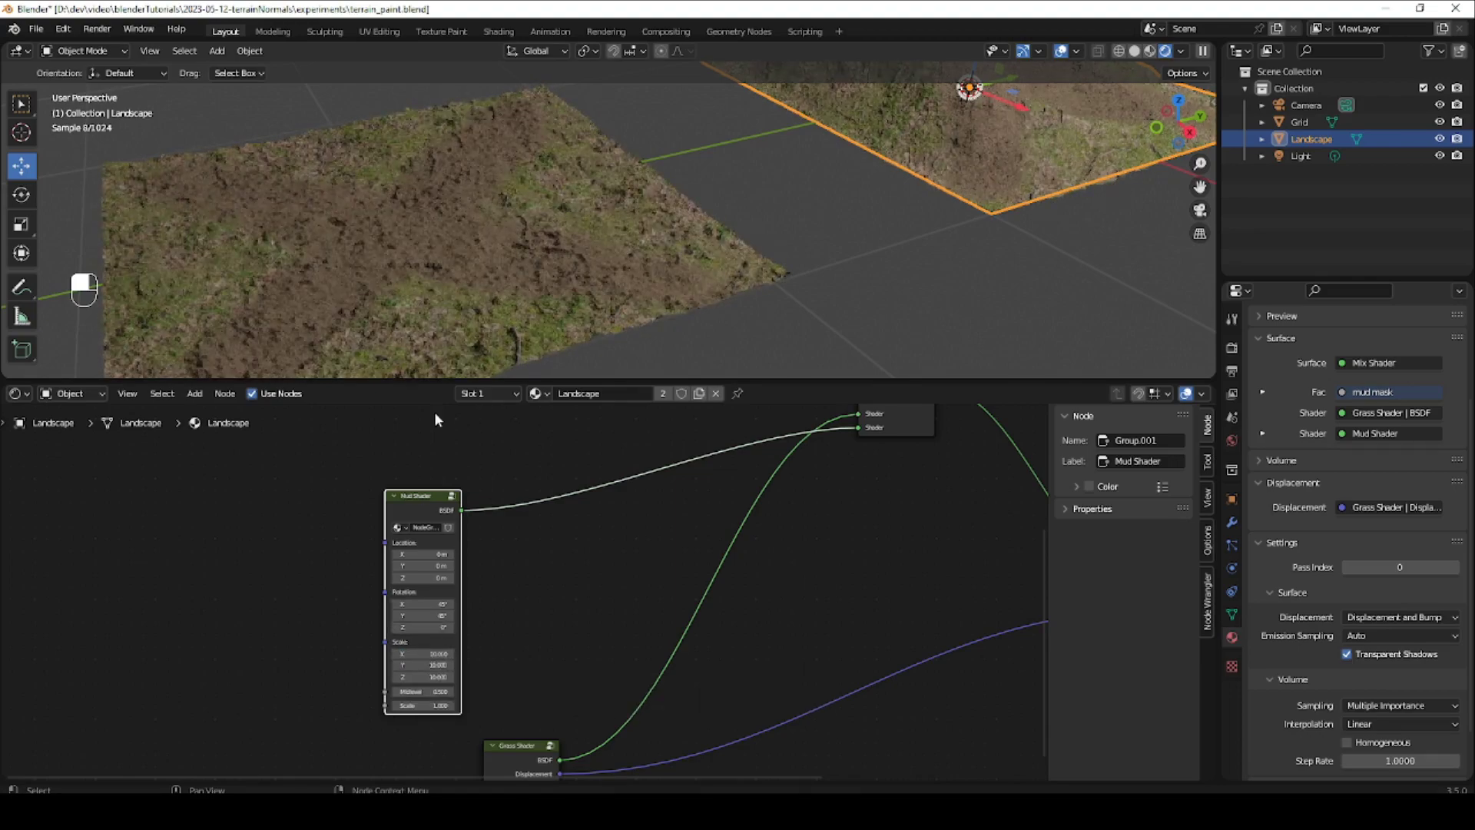
{"action": "middle_click_drag", "start_coordinate": [577, 236], "coordinate": [537, 261]}
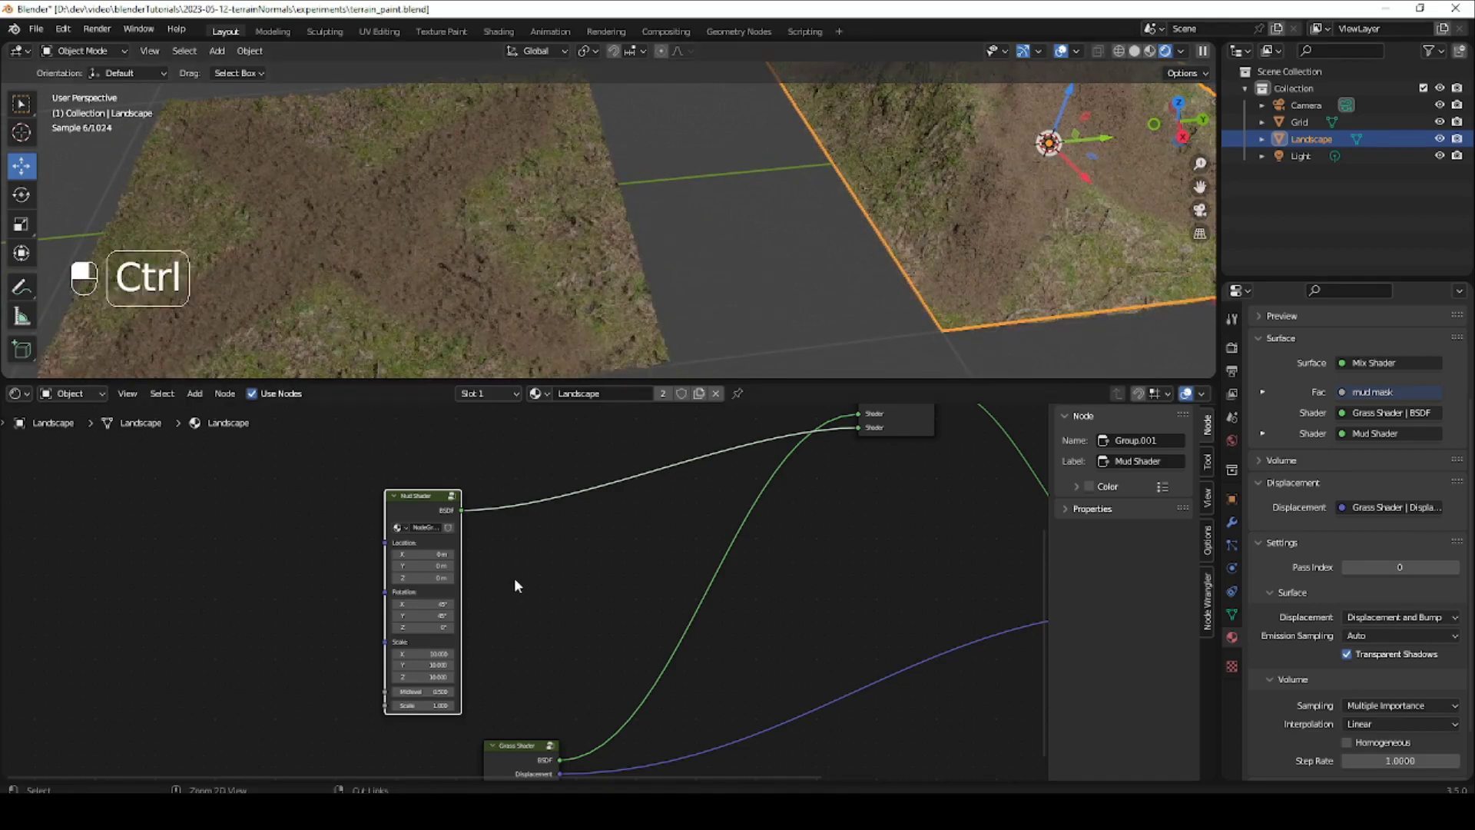
Undo the test scale and rotation changes on the Mud Shader node.
{"action": "key", "text": "ctrl+z"}
{"action": "key", "text": "ctrl+z"}
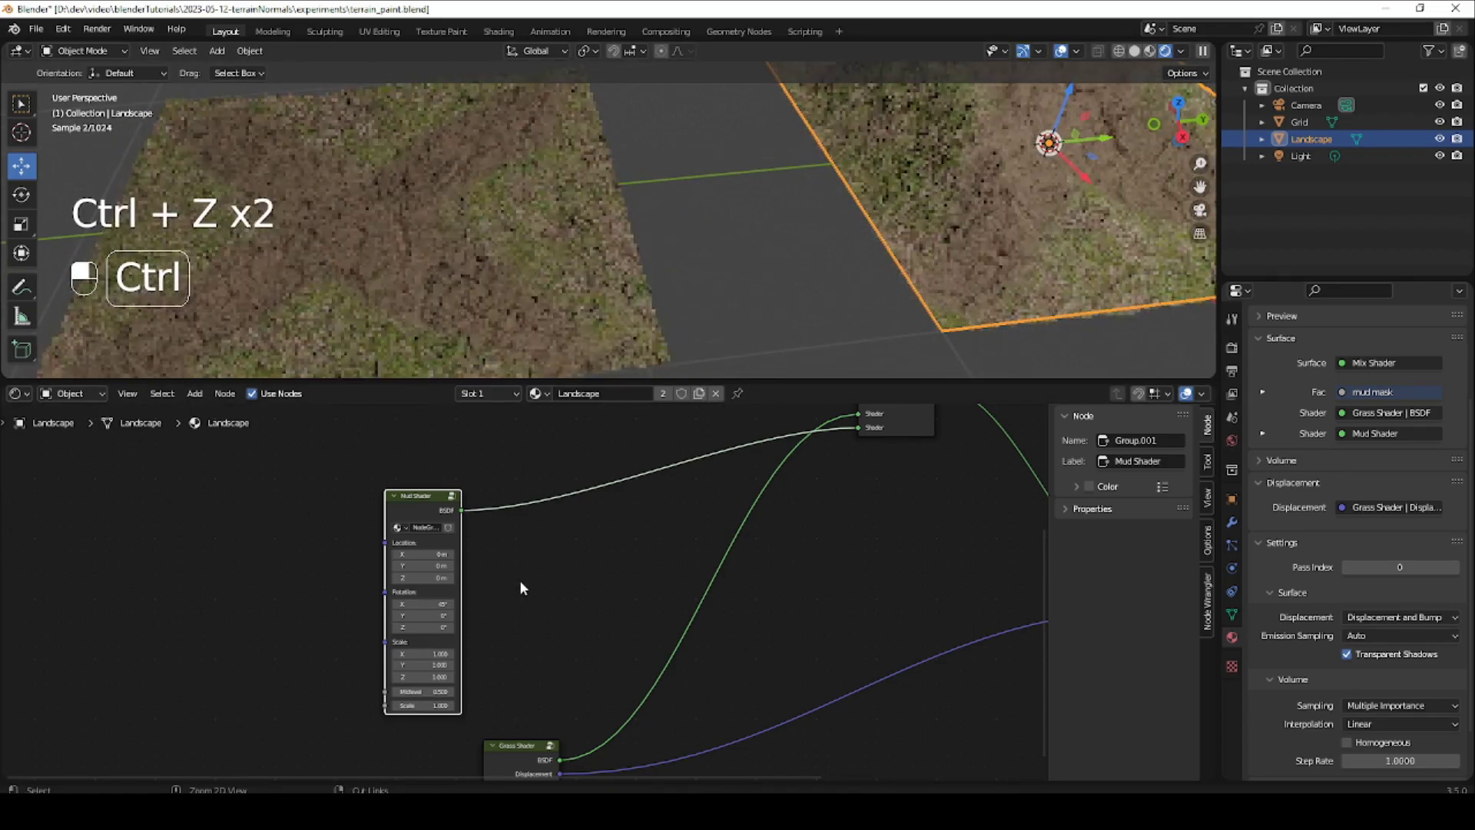
{"action": "key", "text": "ctrl+z"}
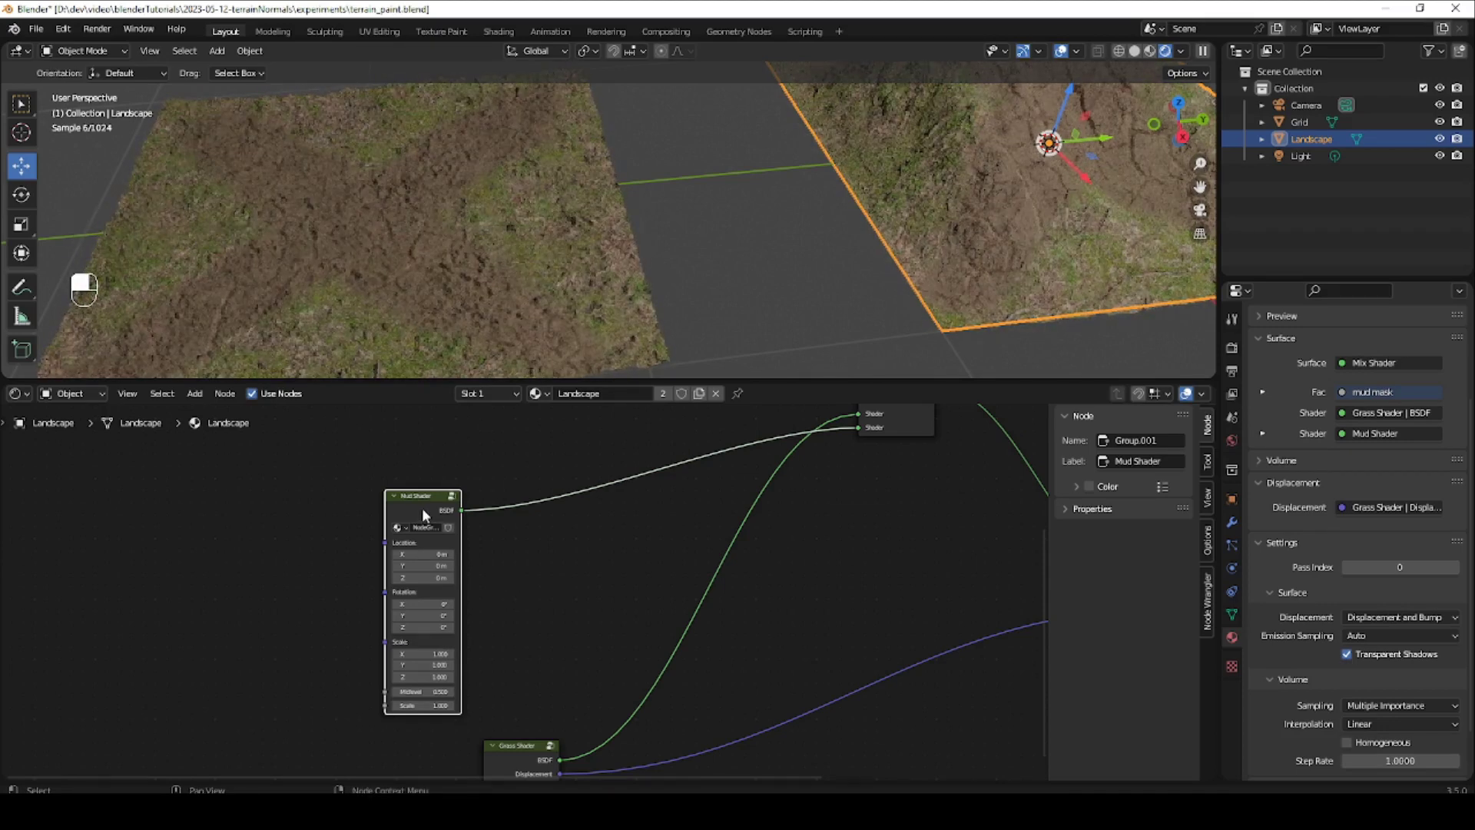
Open the Mud Shader group for editing and reposition its Group Input node.
{"action": "key", "text": "Tab"}
{"action": "middle_click_drag", "start_coordinate": [343, 503], "coordinate": [584, 625], "text": "ctrl"}
{"action": "left_click_drag", "start_coordinate": [504, 647], "coordinate": [320, 404]}
{"action": "middle_click_drag", "start_coordinate": [469, 512], "coordinate": [499, 603], "text": "shift"}
{"action": "left_click_drag", "start_coordinate": [377, 513], "coordinate": [343, 518]}
Connect the Displacement node's output to a new socket on the Mud Shader's Group Output, and leave the group.
{"action": "middle_click_drag", "start_coordinate": [893, 631], "coordinate": [481, 511], "text": "shift"}
{"action": "middle_click_drag", "start_coordinate": [598, 635], "coordinate": [434, 681], "text": "ctrl"}
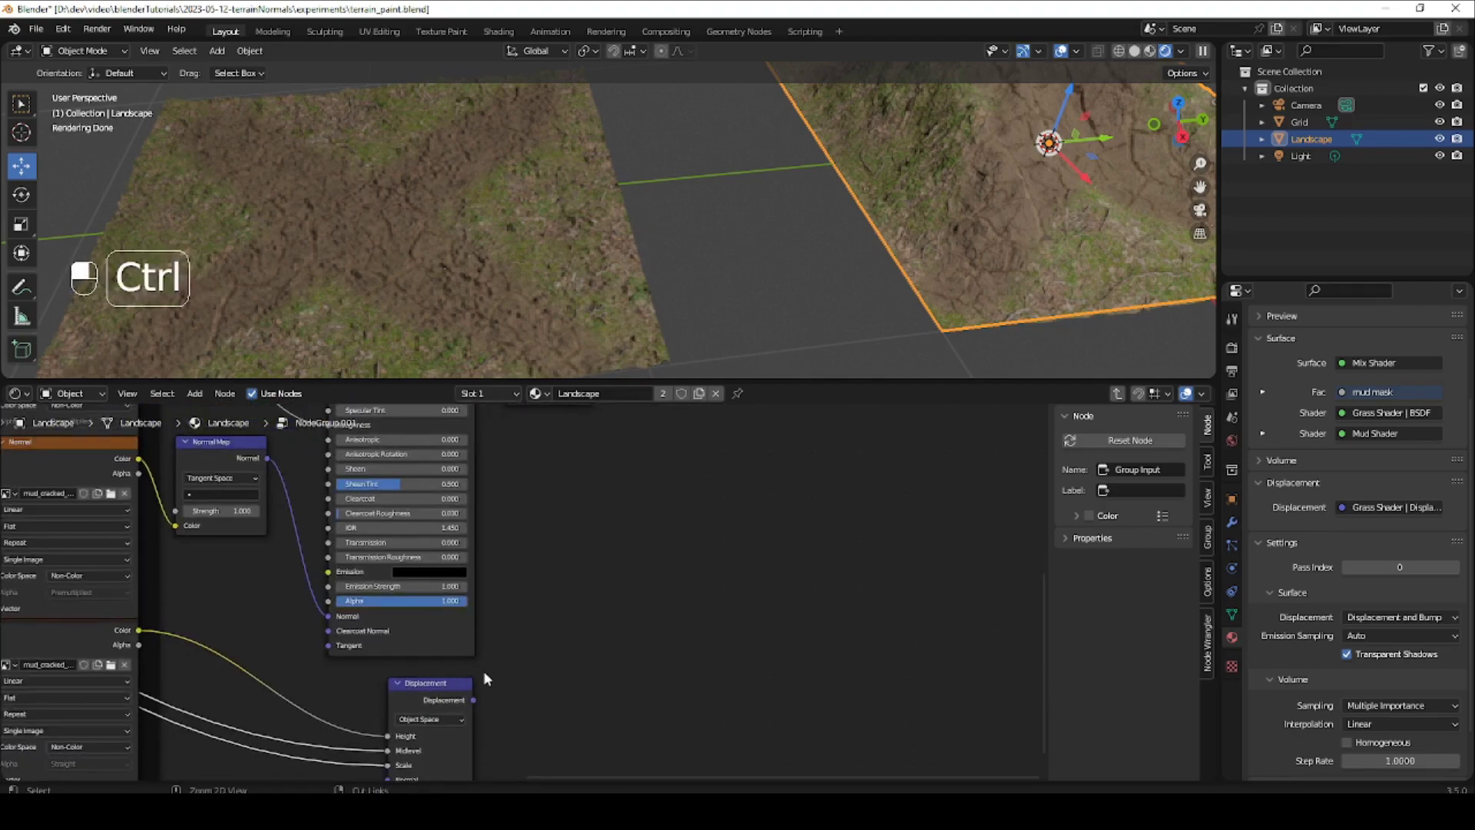
{"action": "middle_click_drag", "start_coordinate": [460, 633], "coordinate": [362, 561], "text": "ctrl"}
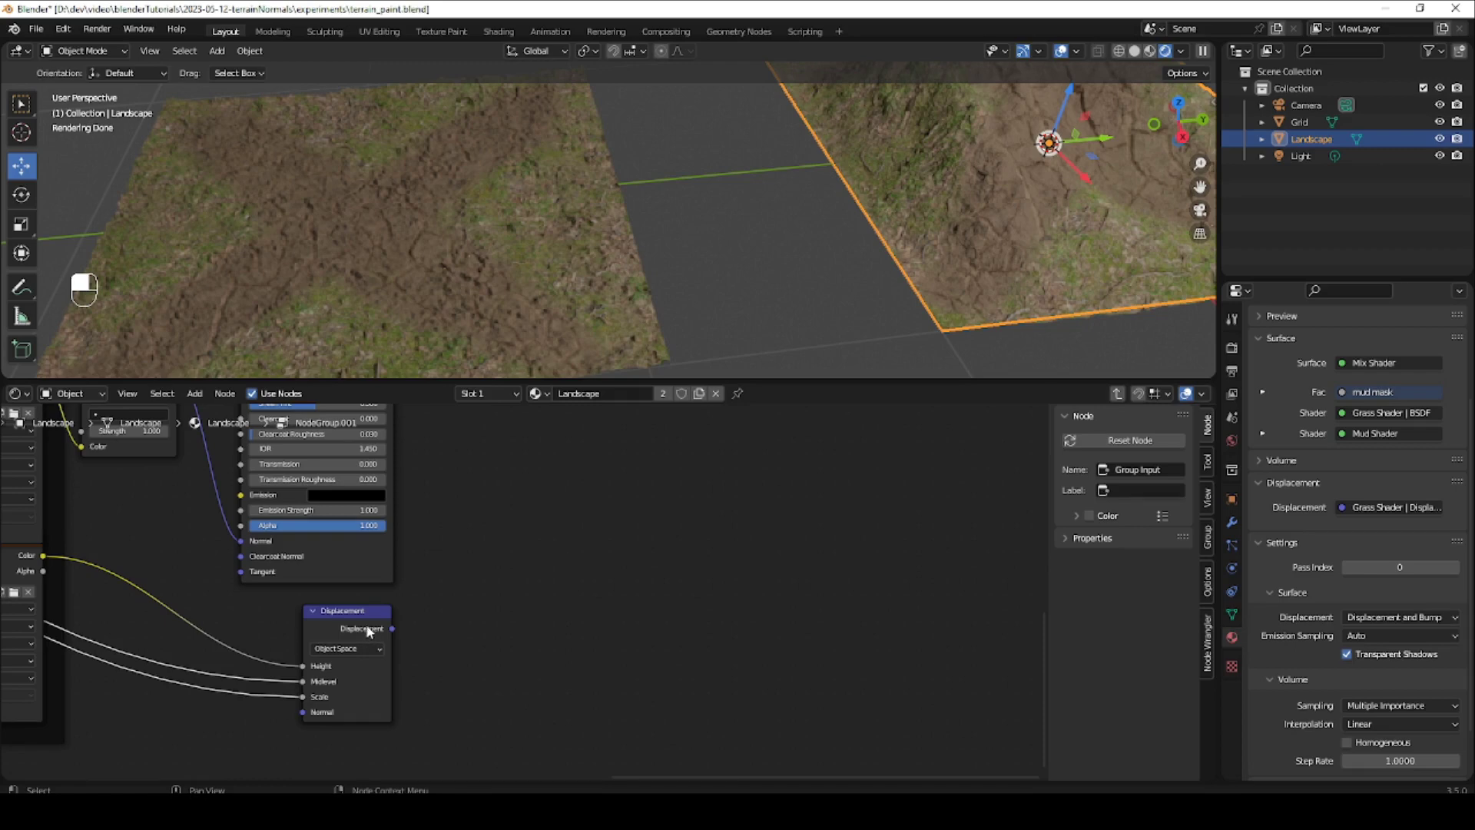
{"action": "middle_click_drag", "start_coordinate": [471, 517], "coordinate": [355, 617], "text": "ctrl"}
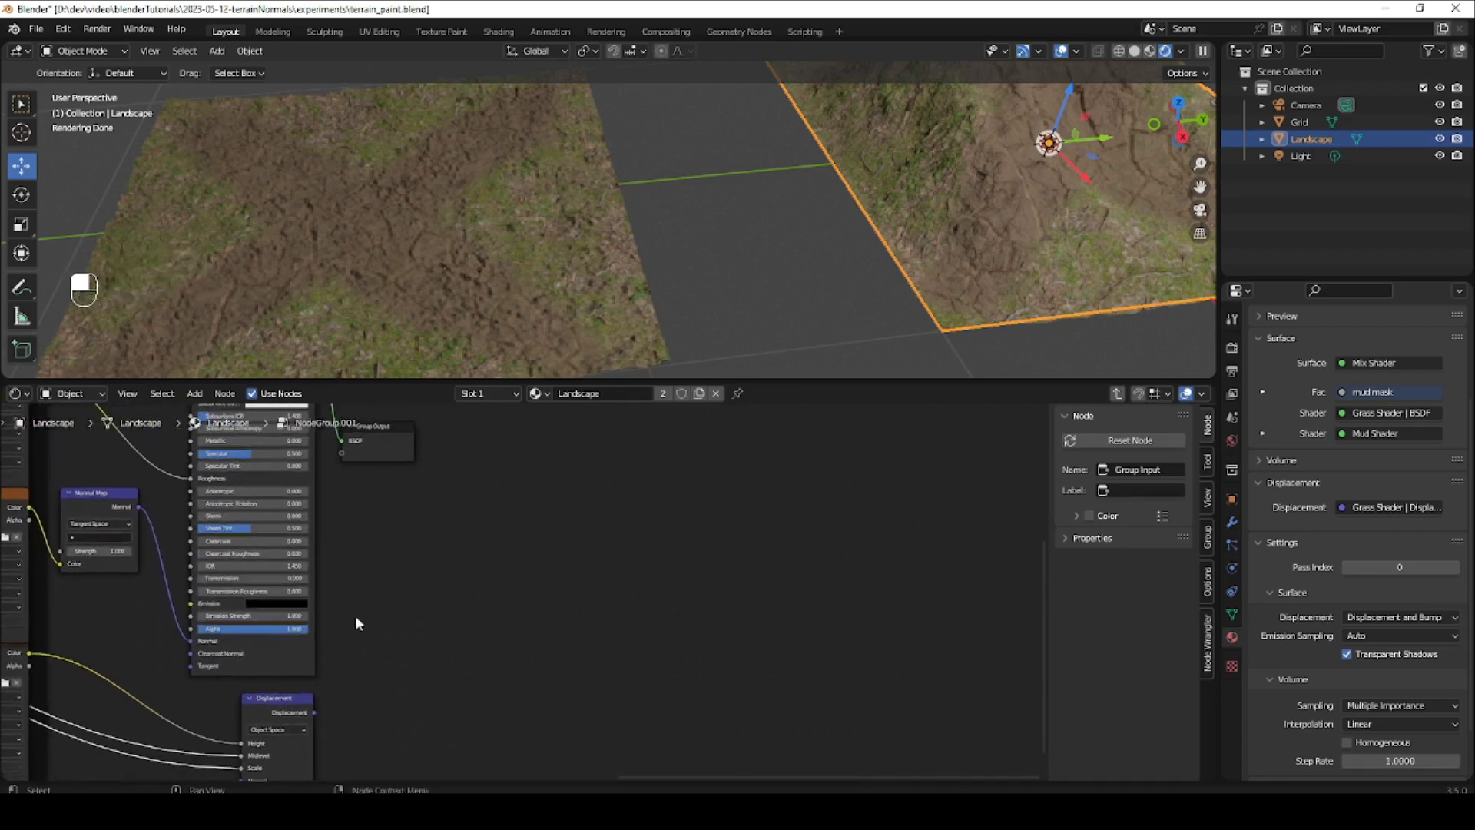
{"action": "left_click_drag", "start_coordinate": [315, 709], "coordinate": [341, 453]}
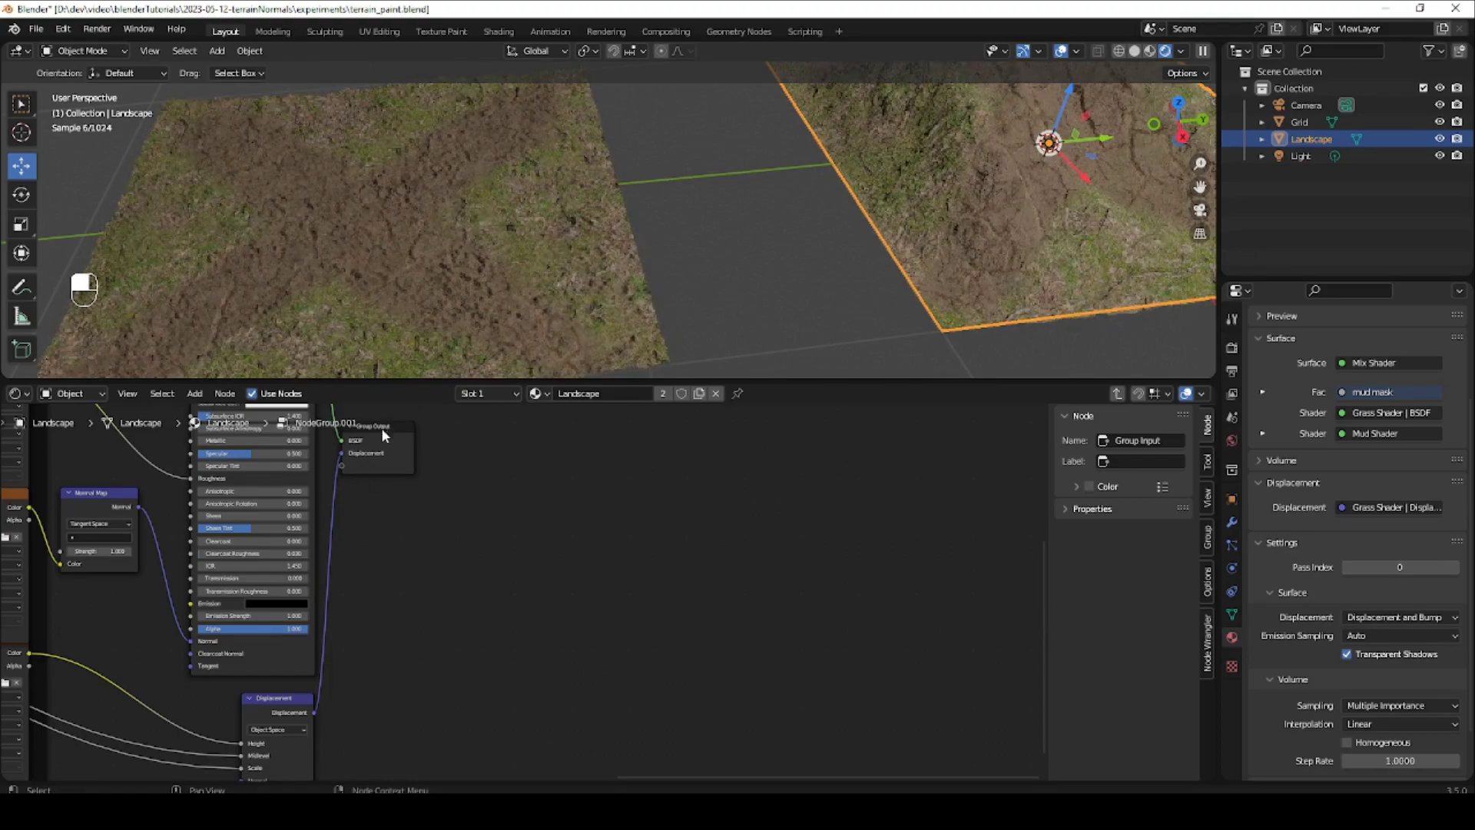
{"action": "key", "text": "ctrl+Tab"}
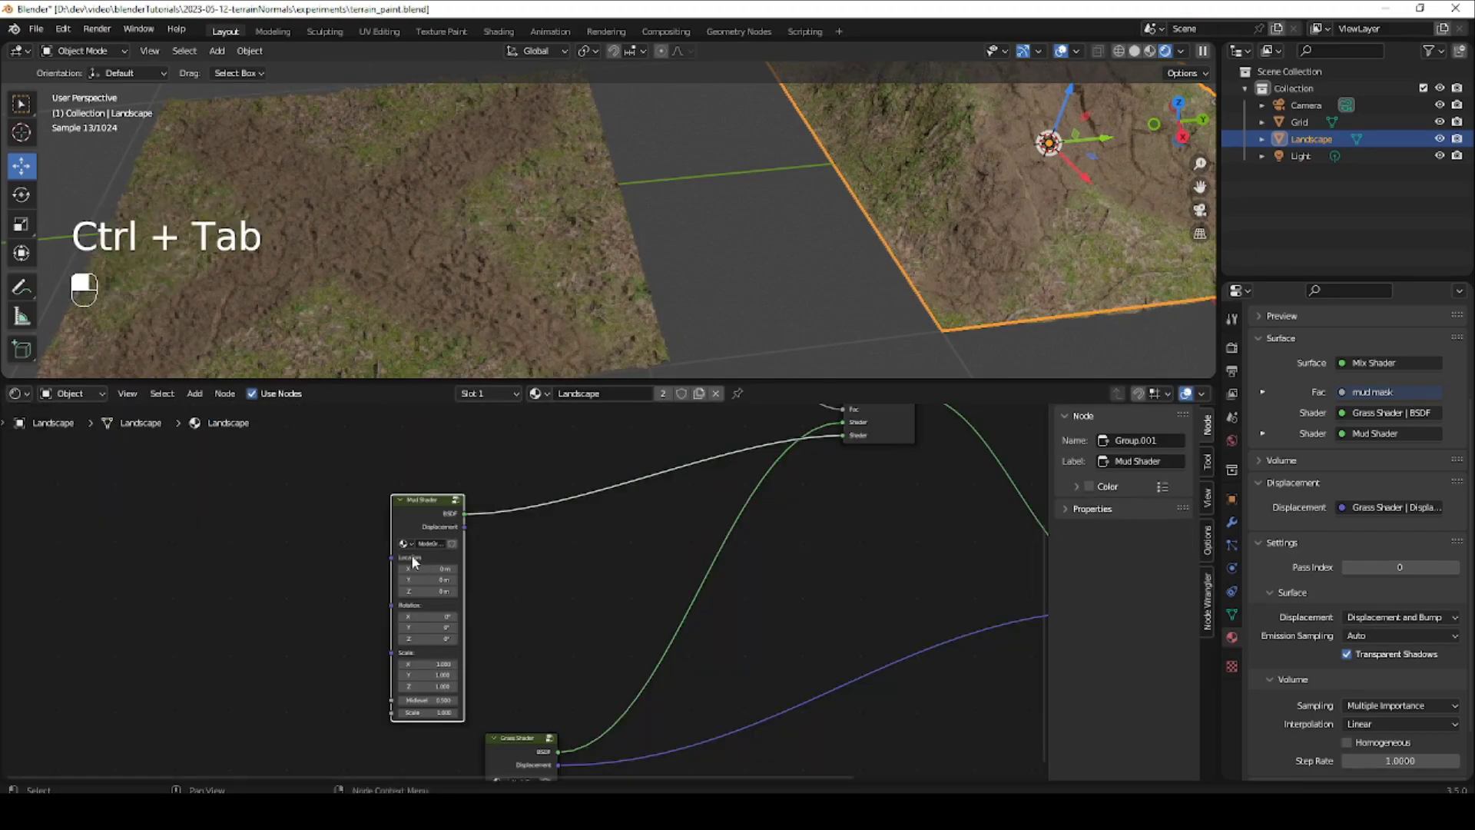
Open the Grass Shader group for editing and move its Group Input node farther away from the Mapping frame.
{"action": "middle_click_drag", "start_coordinate": [414, 557], "coordinate": [476, 510], "text": "ctrl"}
{"action": "middle_click_drag", "start_coordinate": [464, 589], "coordinate": [448, 534], "text": "shift"}
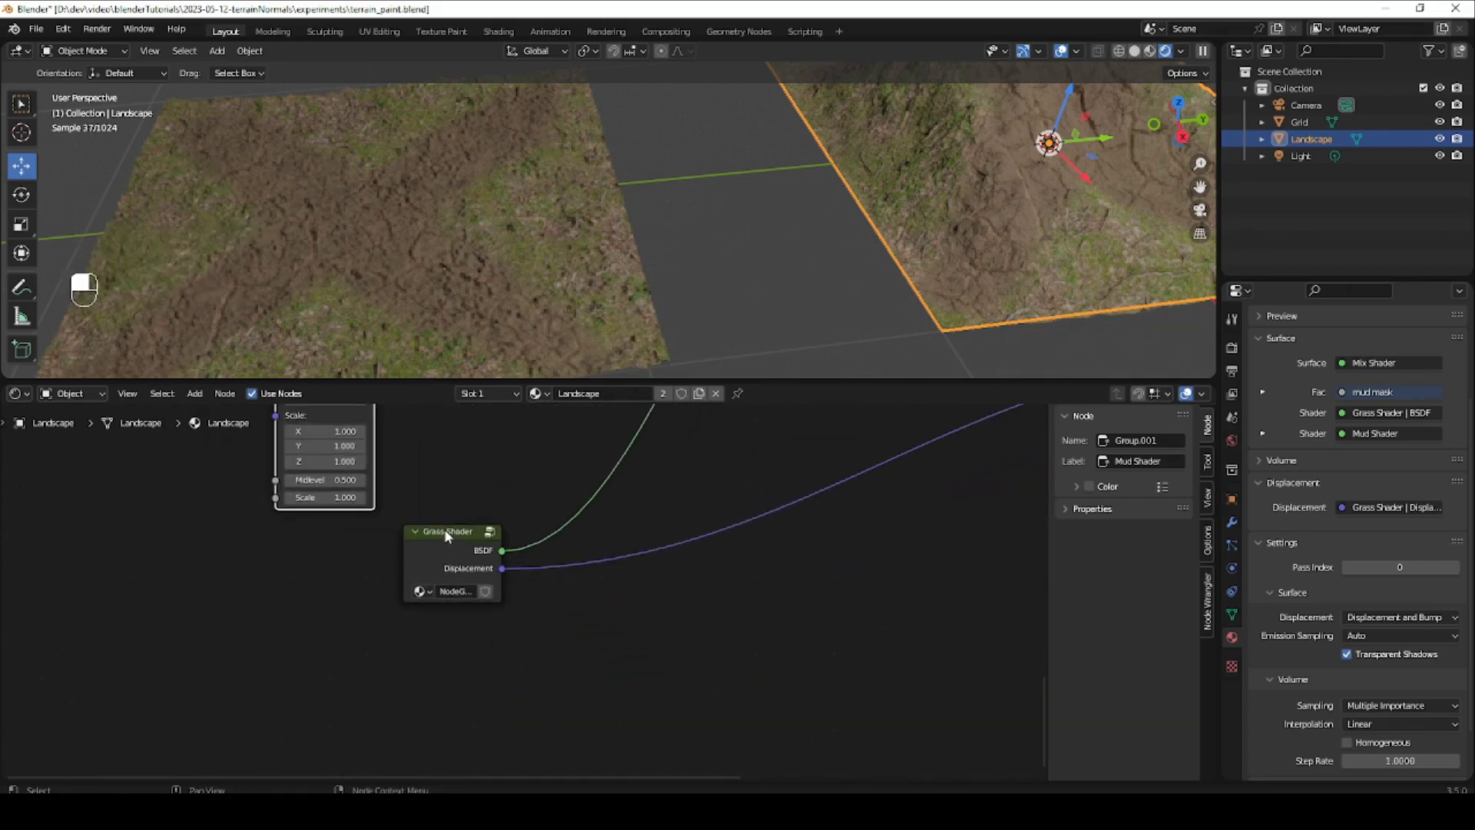
{"action": "left_click_drag", "start_coordinate": [444, 530], "coordinate": [461, 568]}
{"action": "key", "text": "Tab"}
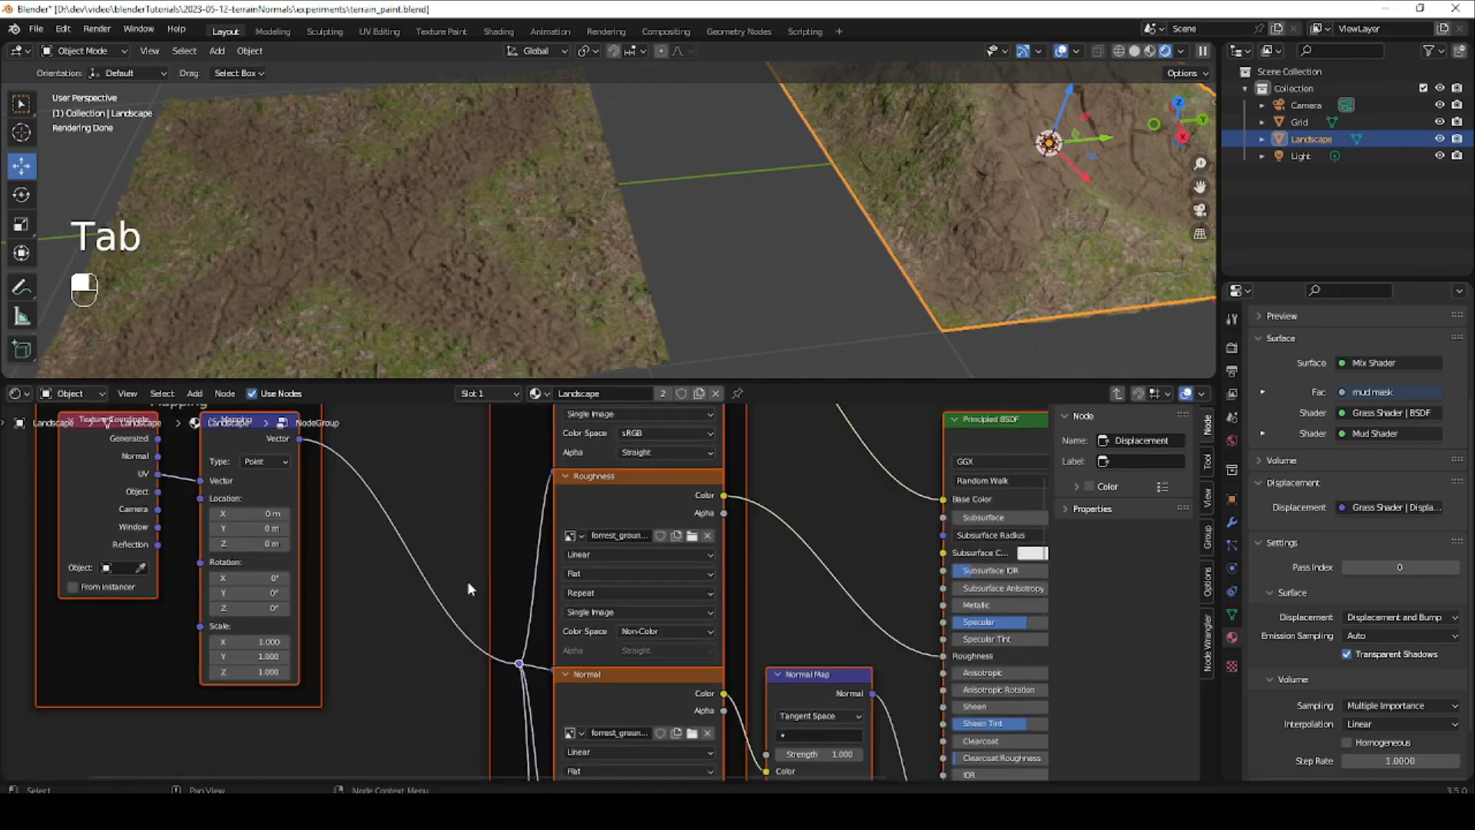
{"action": "middle_click_drag", "start_coordinate": [196, 552], "coordinate": [681, 569], "text": "shift"}
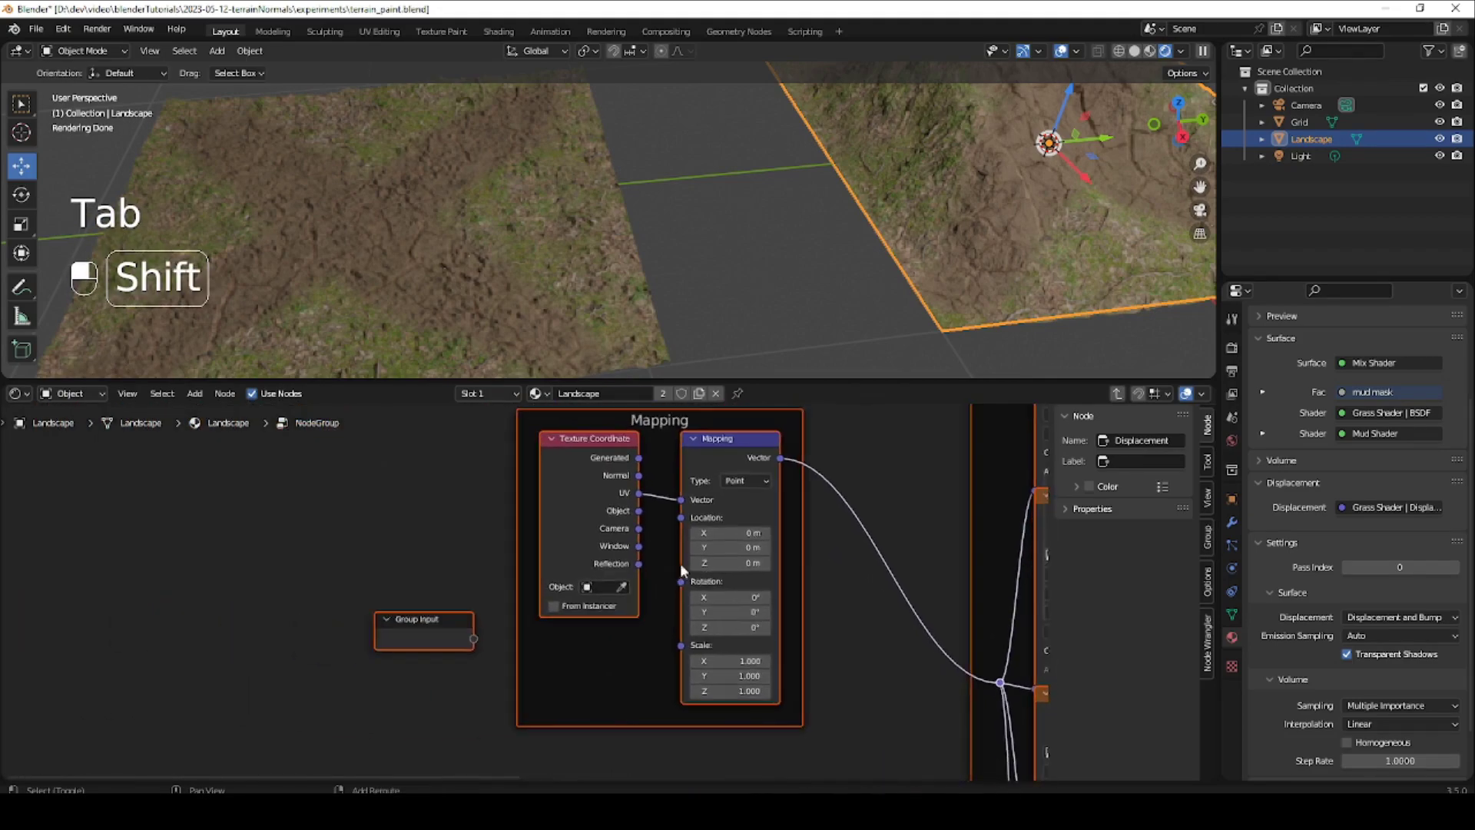
{"action": "middle_click_drag", "start_coordinate": [526, 575], "coordinate": [525, 559], "text": "ctrl"}
{"action": "left_click_drag", "start_coordinate": [429, 616], "coordinate": [308, 554]}
{"action": "key", "text": "alt+a"}
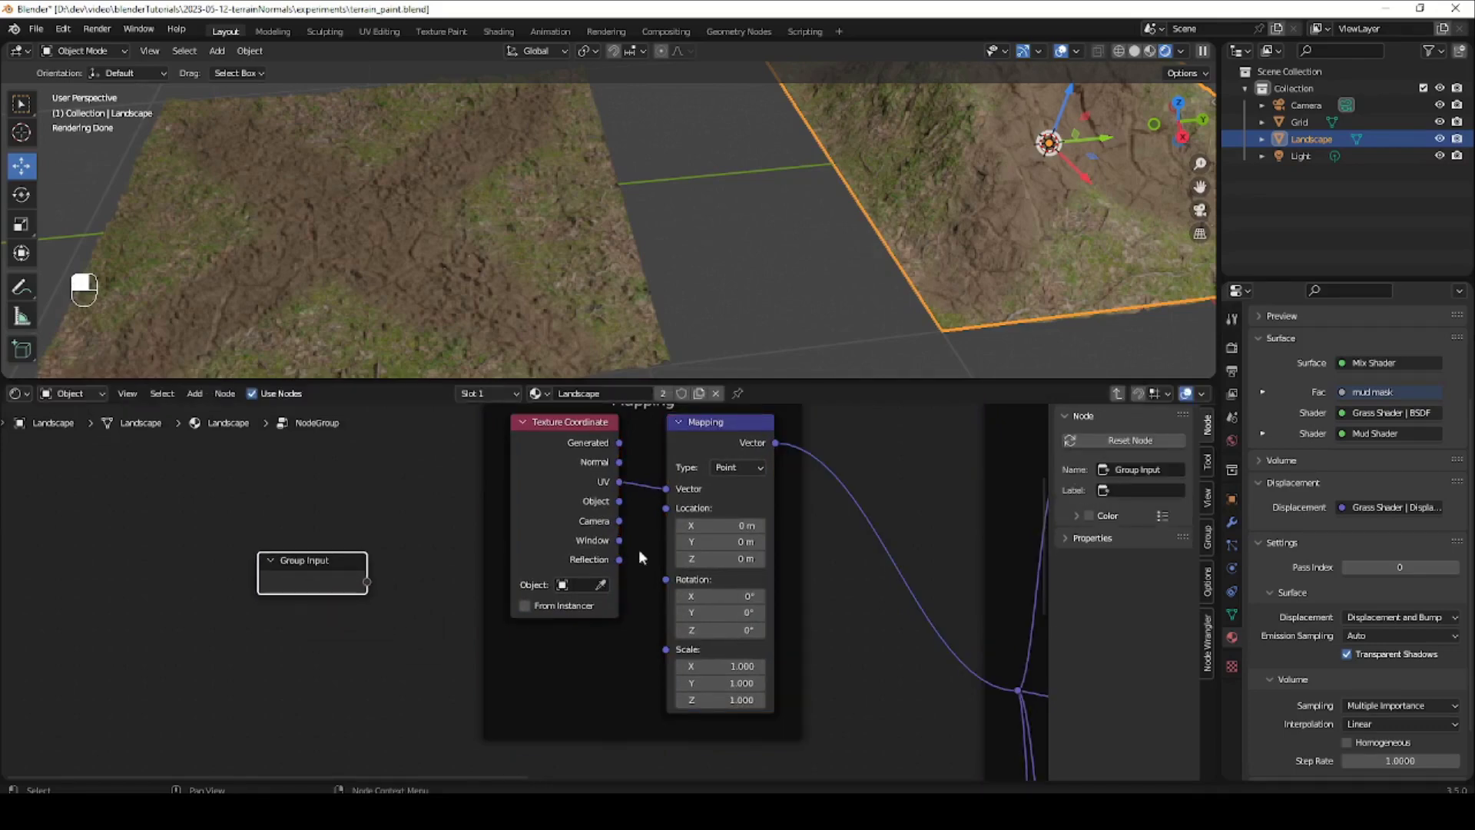
Expose the Mapping node's Location, Rotation and Scale as inputs of the Grass Shader group.
{"action": "left_click", "coordinate": [666, 513]}
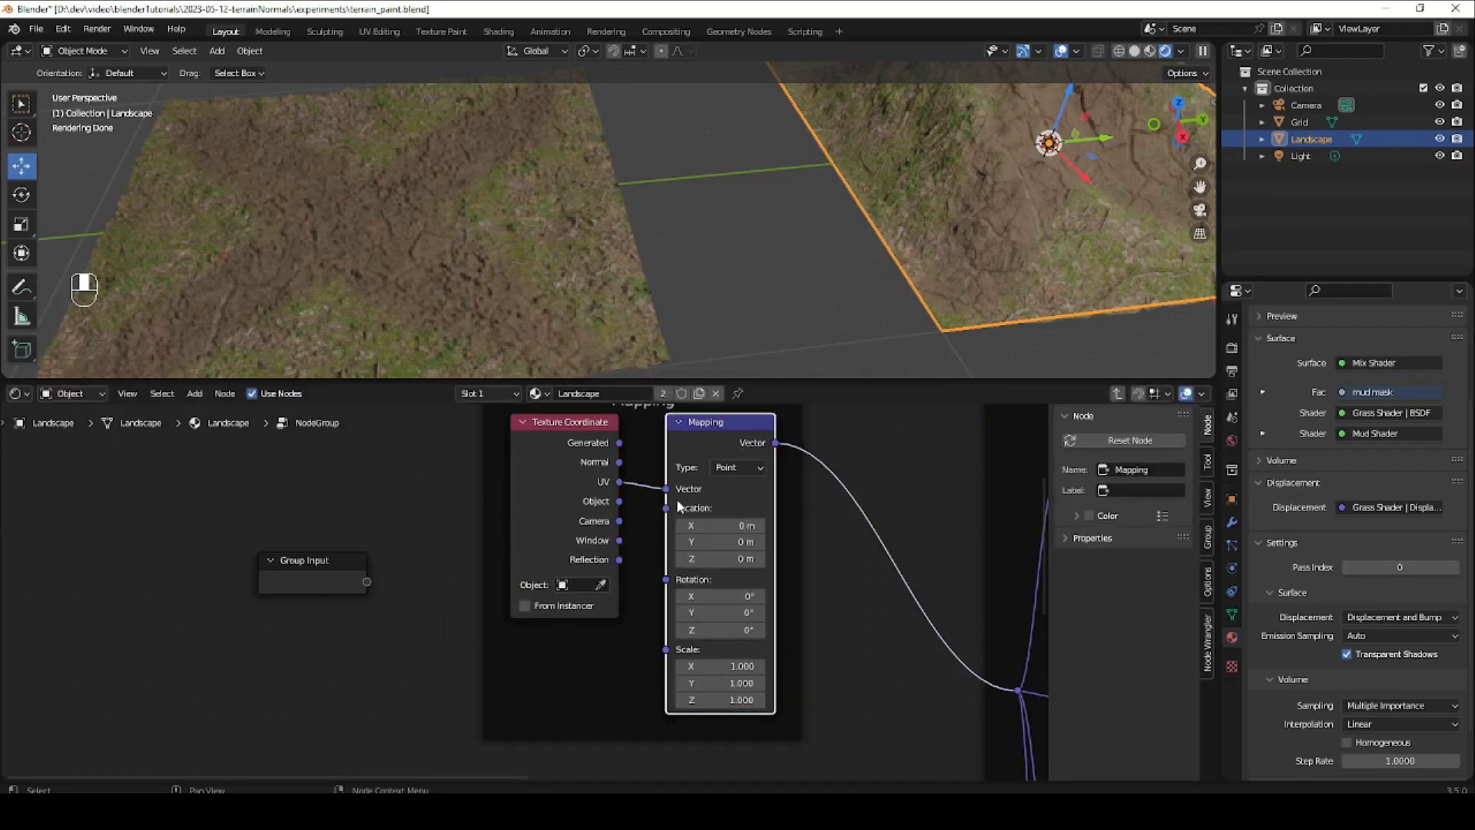
{"action": "left_click_drag", "start_coordinate": [665, 509], "coordinate": [368, 581]}
{"action": "left_click_drag", "start_coordinate": [665, 527], "coordinate": [368, 599]}
{"action": "left_click_drag", "start_coordinate": [665, 546], "coordinate": [364, 618]}
Move the Group Input below the texture nodes and expose the Displacement node's Midlevel and Scale as group inputs.
{"action": "middle_click_drag", "start_coordinate": [552, 536], "coordinate": [431, 509], "text": "ctrl"}
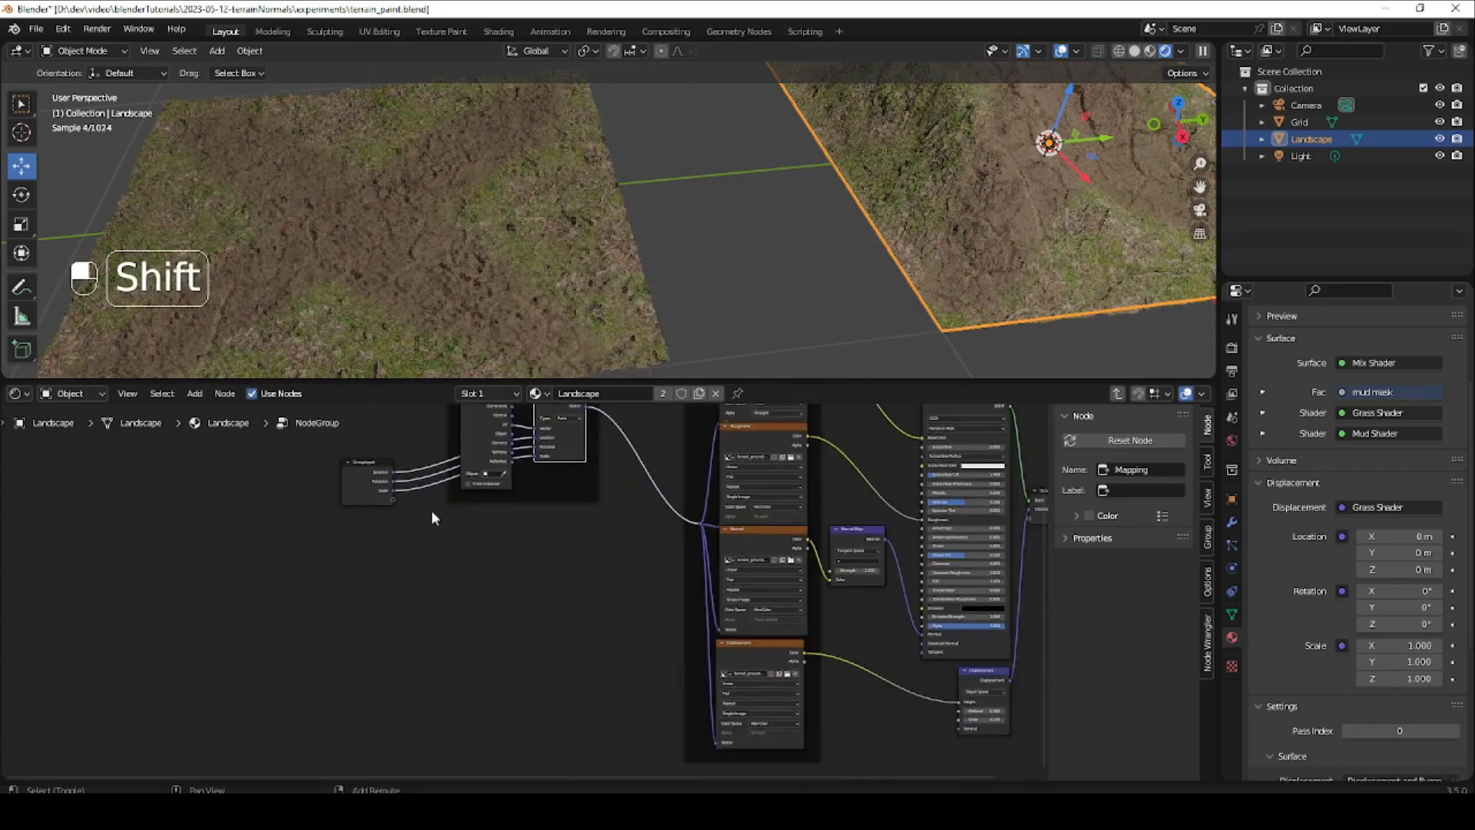
{"action": "left_click_drag", "start_coordinate": [366, 464], "coordinate": [566, 714]}
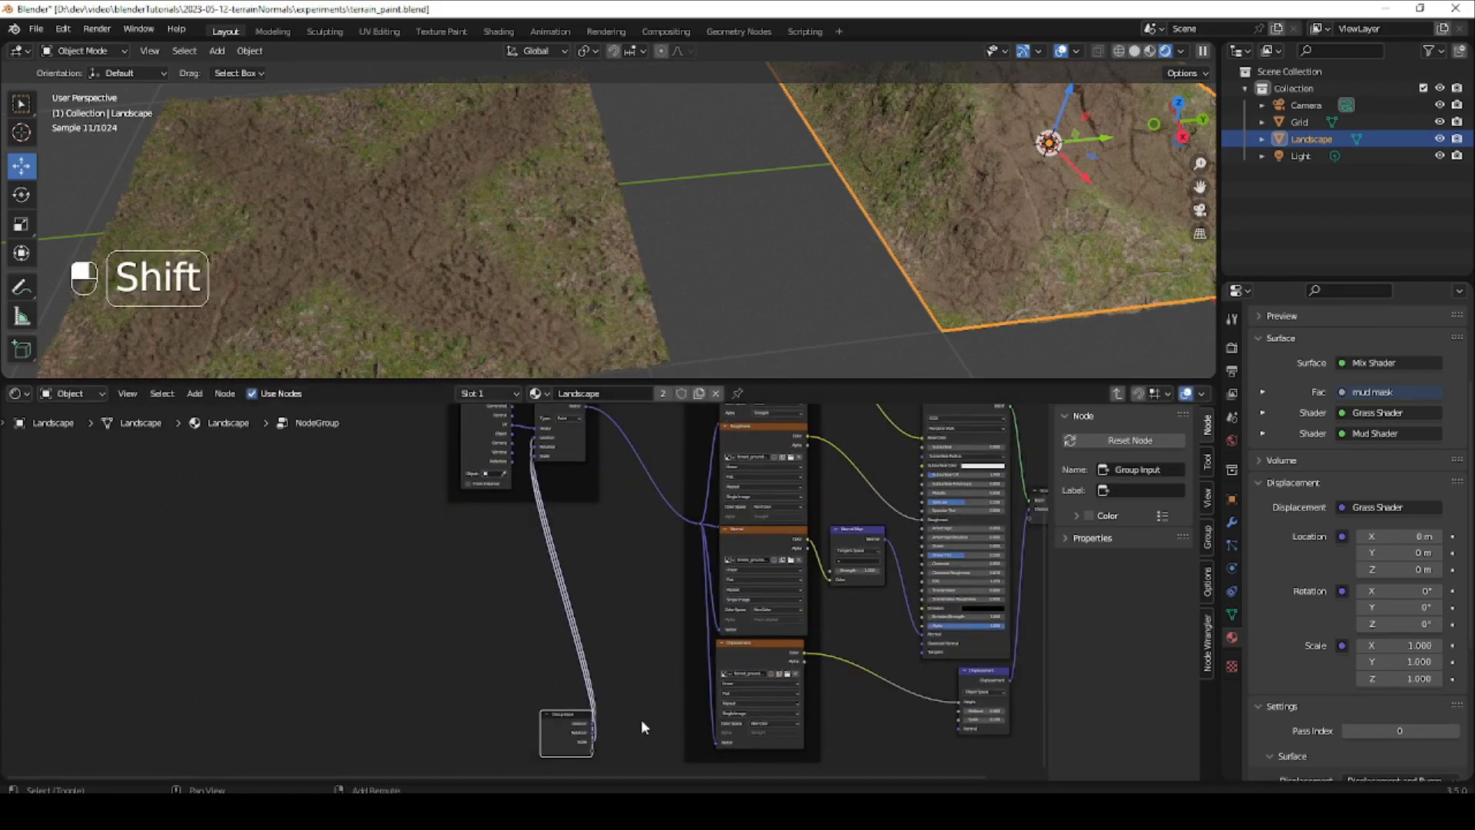
{"action": "middle_click_drag", "start_coordinate": [641, 719], "coordinate": [515, 485], "text": "shift"}
{"action": "middle_click_drag", "start_coordinate": [515, 486], "coordinate": [503, 454], "text": "ctrl"}
{"action": "left_click_drag", "start_coordinate": [433, 494], "coordinate": [437, 553]}
{"action": "middle_click_drag", "start_coordinate": [499, 575], "coordinate": [741, 527], "text": "ctrl"}
{"action": "left_click_drag", "start_coordinate": [922, 492], "coordinate": [343, 639]}
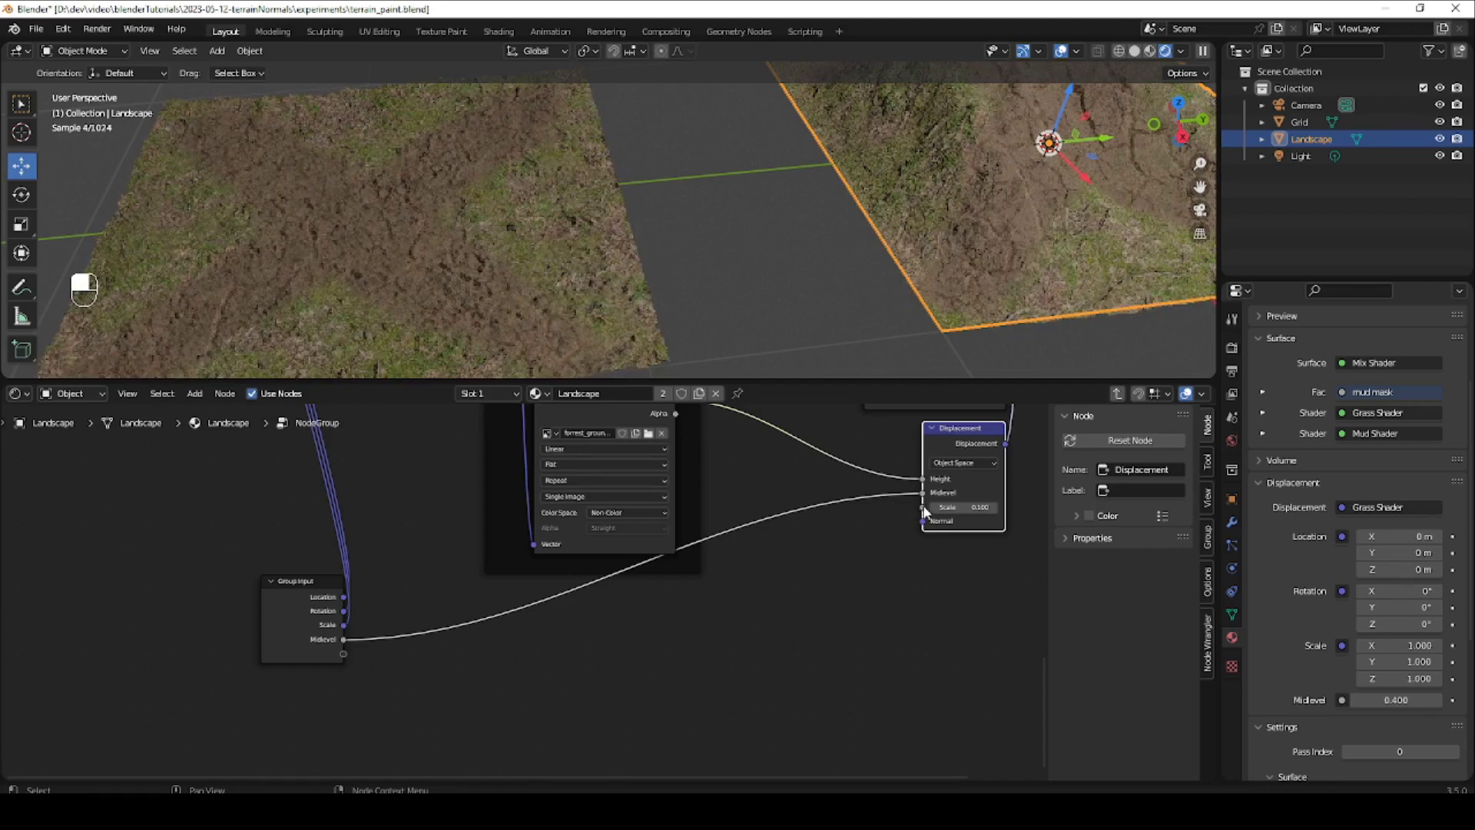
{"action": "left_click_drag", "start_coordinate": [916, 513], "coordinate": [344, 653]}
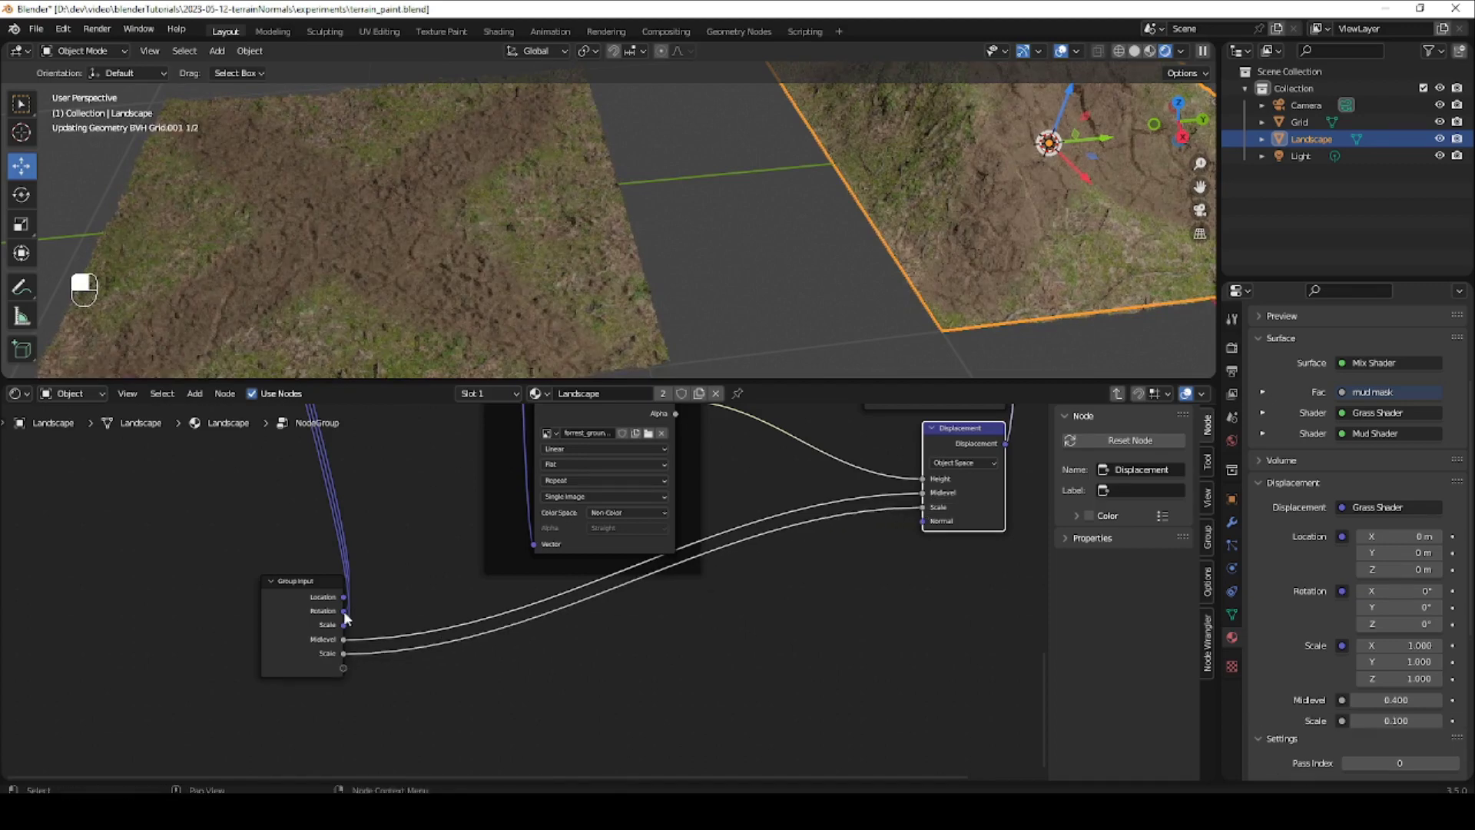
Tidy the Grass Shader group by repositioning its Group Input and Group Output nodes, and leave the group.
{"action": "middle_click_drag", "start_coordinate": [334, 497], "coordinate": [438, 630], "text": "ctrl"}
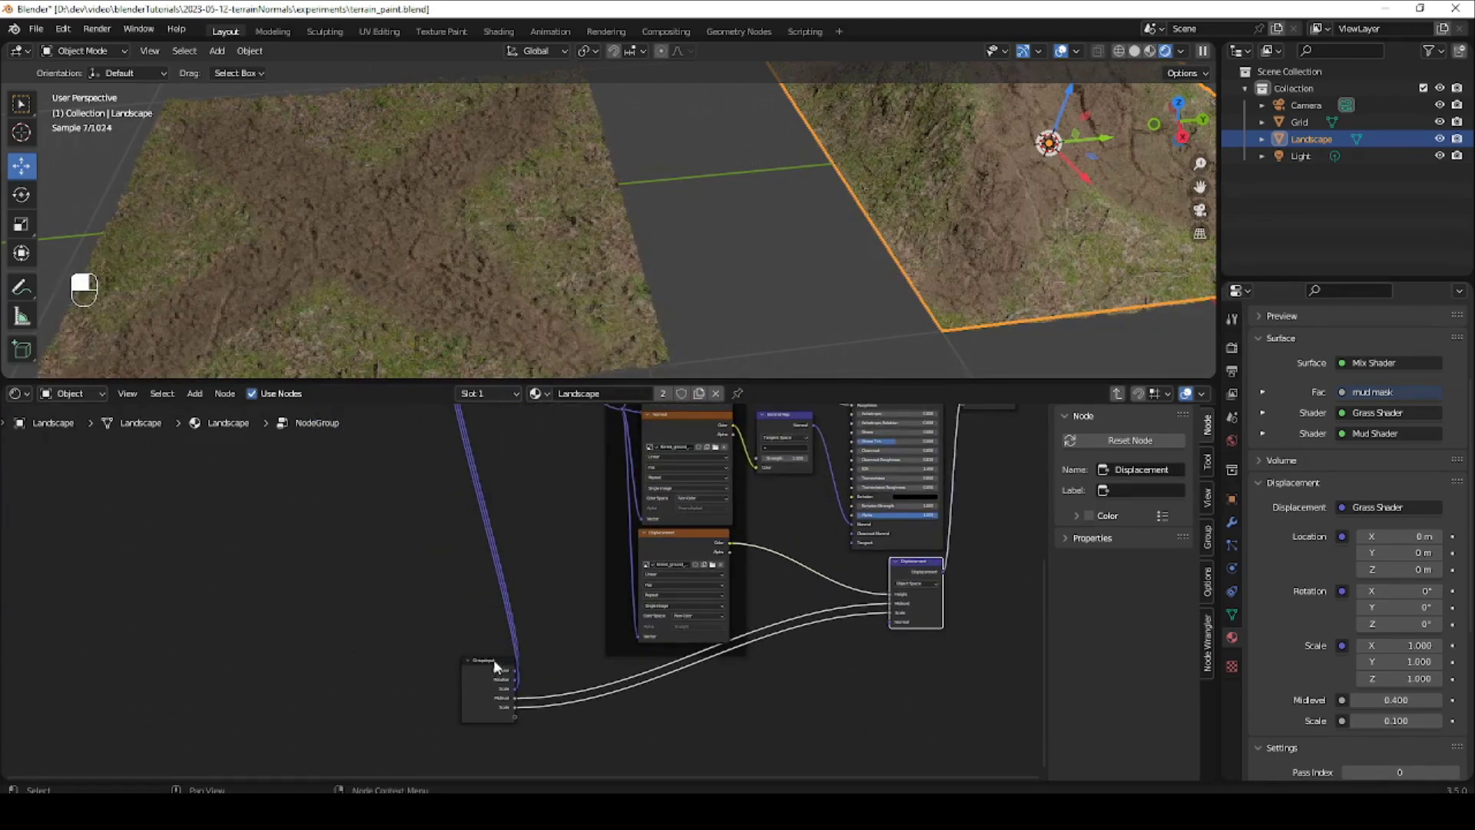
{"action": "left_click_drag", "start_coordinate": [493, 659], "coordinate": [312, 482]}
{"action": "middle_click_drag", "start_coordinate": [432, 489], "coordinate": [514, 623], "text": "shift"}
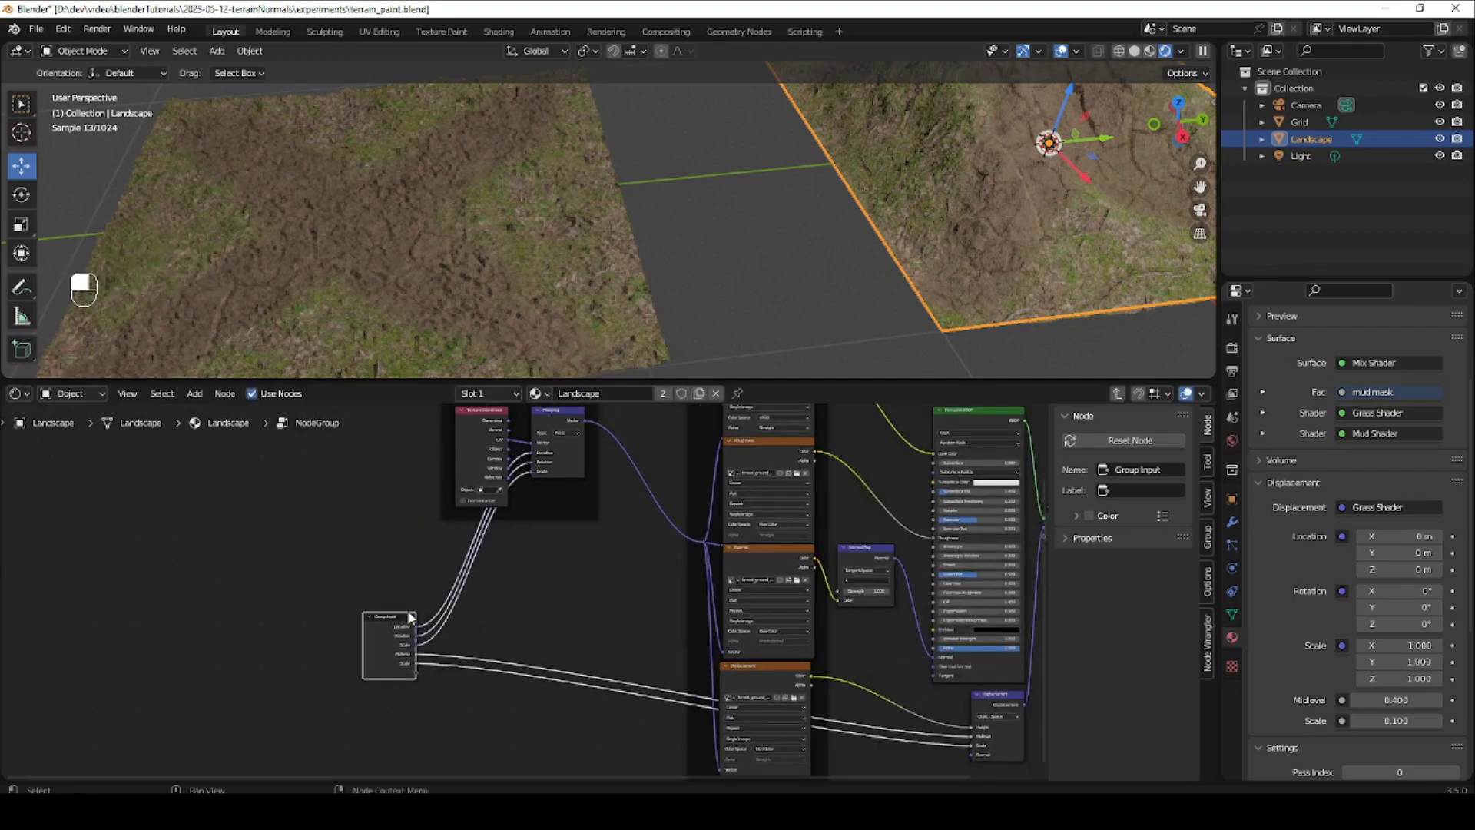
{"action": "left_click_drag", "start_coordinate": [400, 617], "coordinate": [361, 508]}
{"action": "middle_click_drag", "start_coordinate": [904, 564], "coordinate": [420, 581], "text": "shift"}
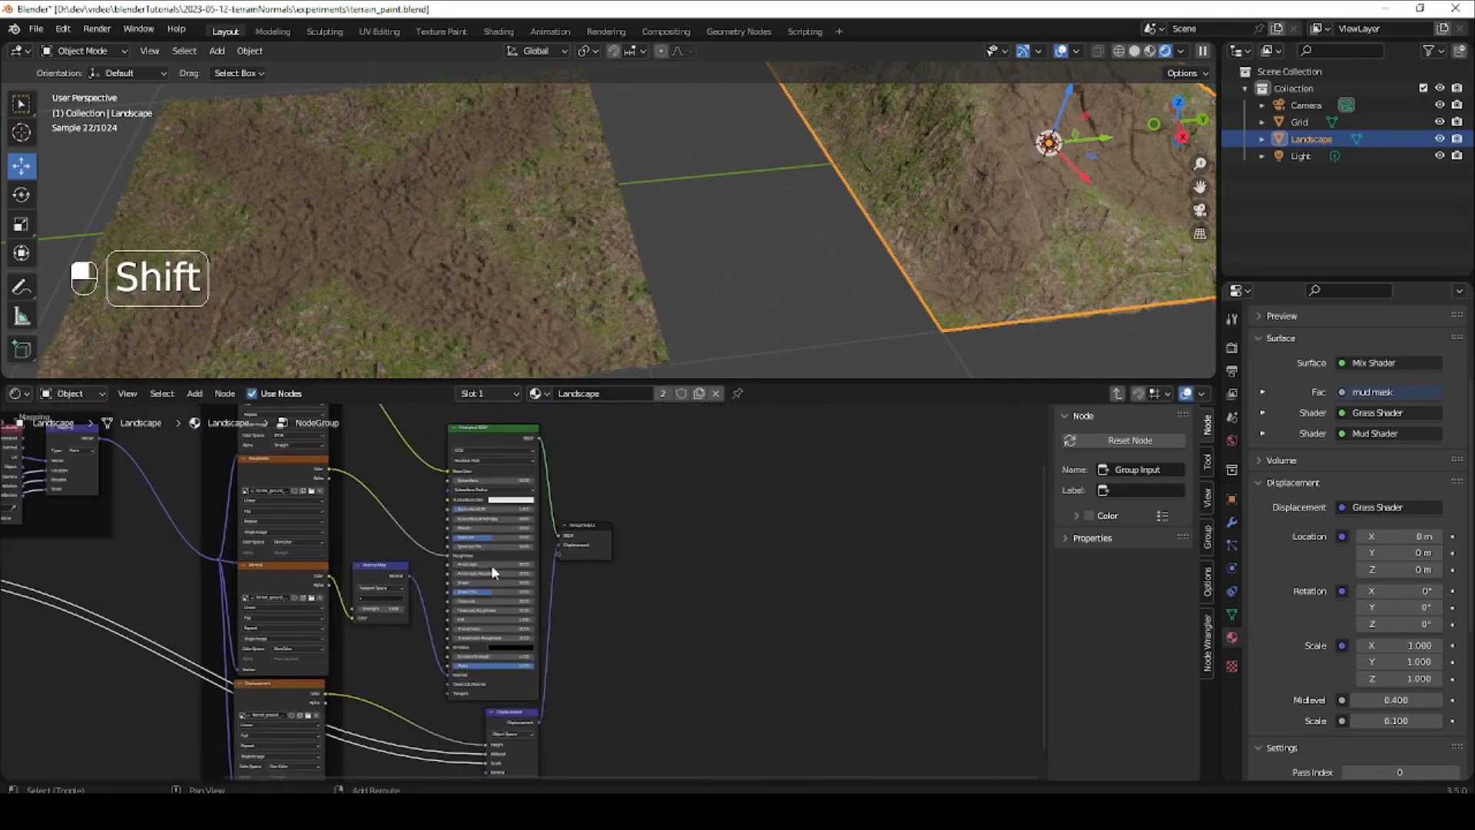
{"action": "middle_click_drag", "start_coordinate": [653, 582], "coordinate": [698, 494], "text": "ctrl"}
{"action": "left_click_drag", "start_coordinate": [619, 511], "coordinate": [672, 532]}
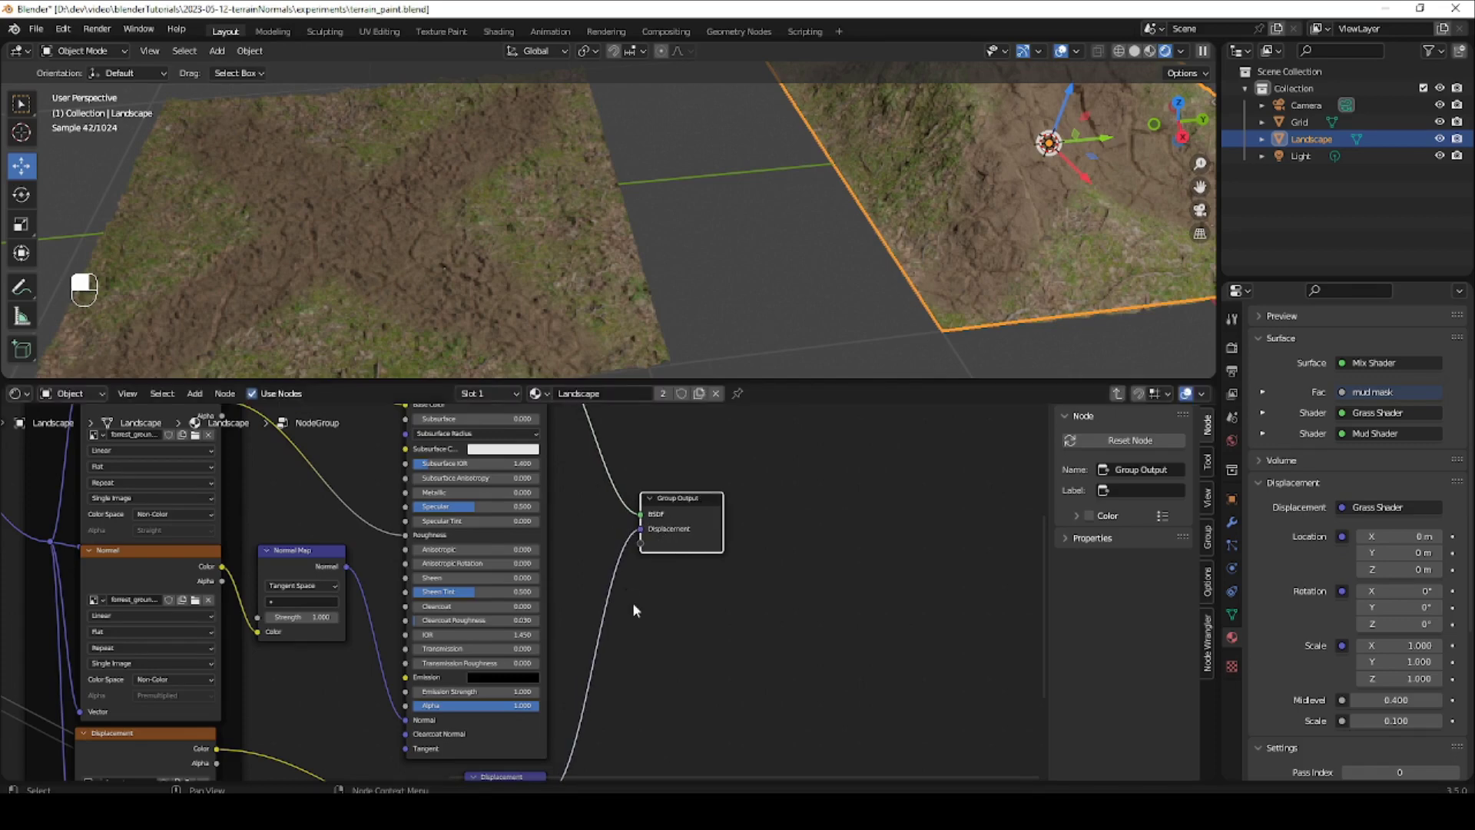
{"action": "key", "text": "ctrl+Tab"}
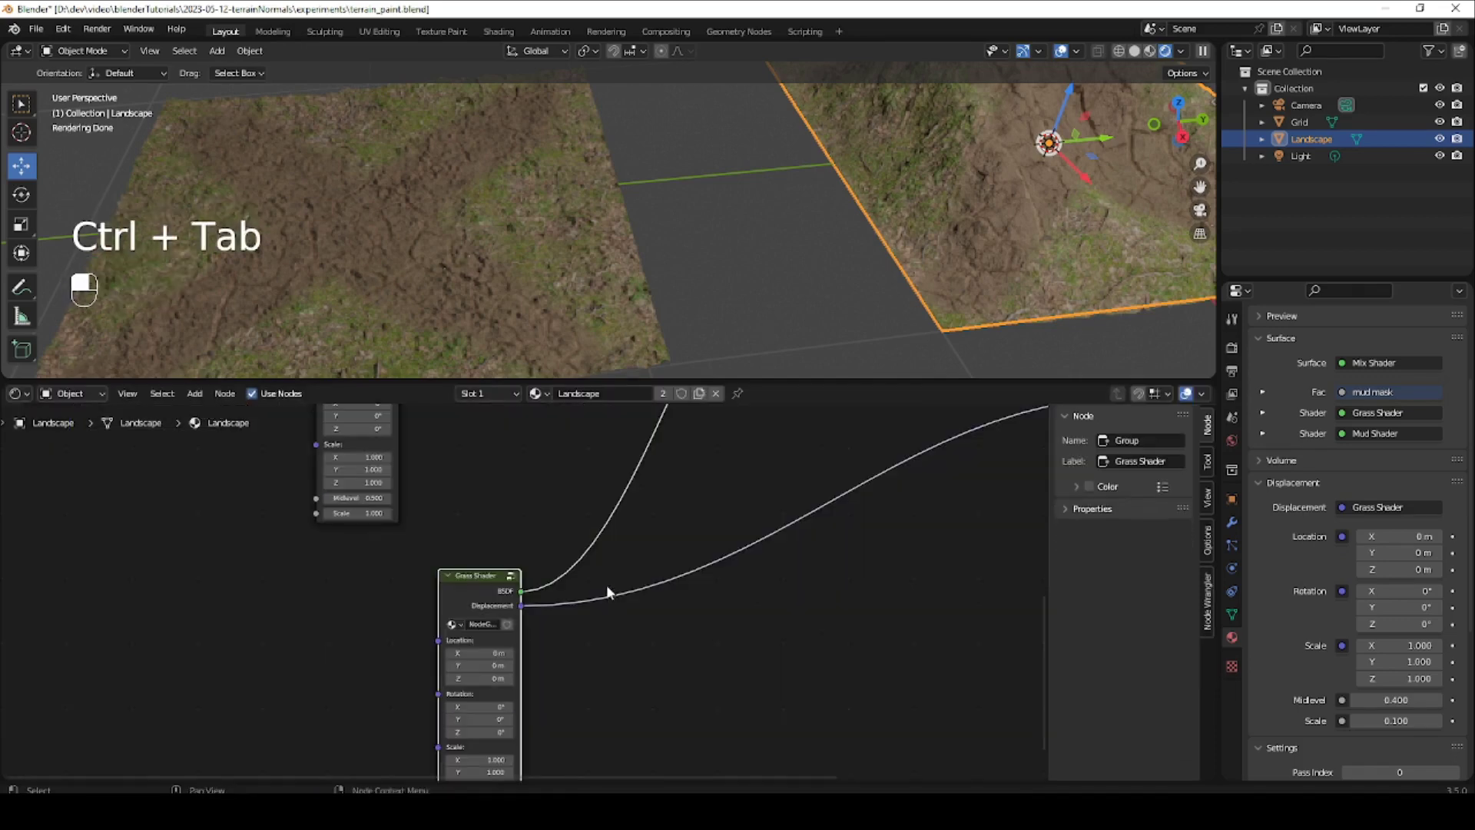
Bring the whole Landscape material node tree into view and save the file.
{"action": "middle_click_drag", "start_coordinate": [698, 497], "coordinate": [625, 573], "text": "ctrl"}
{"action": "middle_click_drag", "start_coordinate": [663, 517], "coordinate": [611, 592], "text": "shift"}
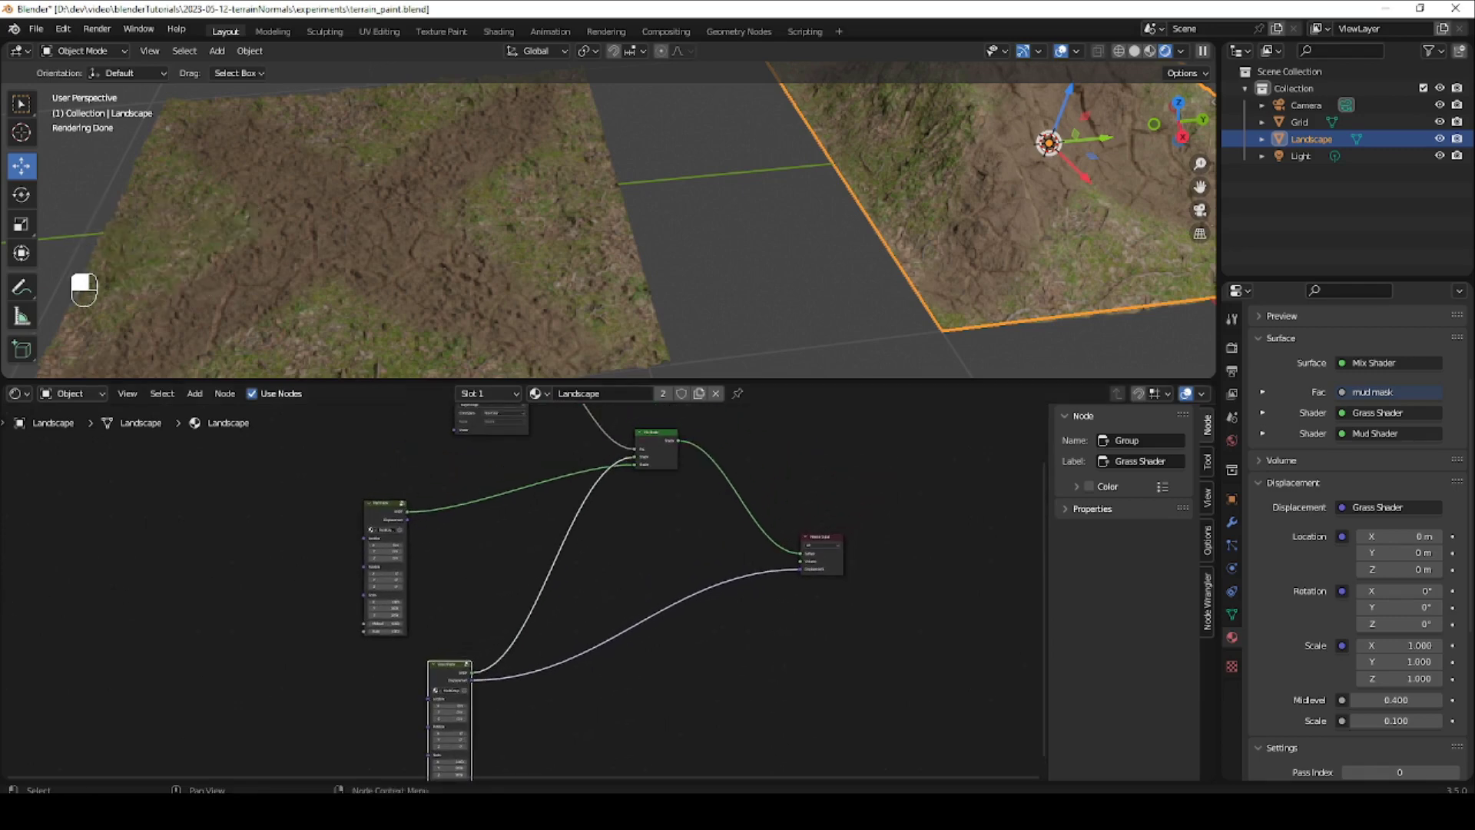
{"action": "key", "text": "ctrl+s"}
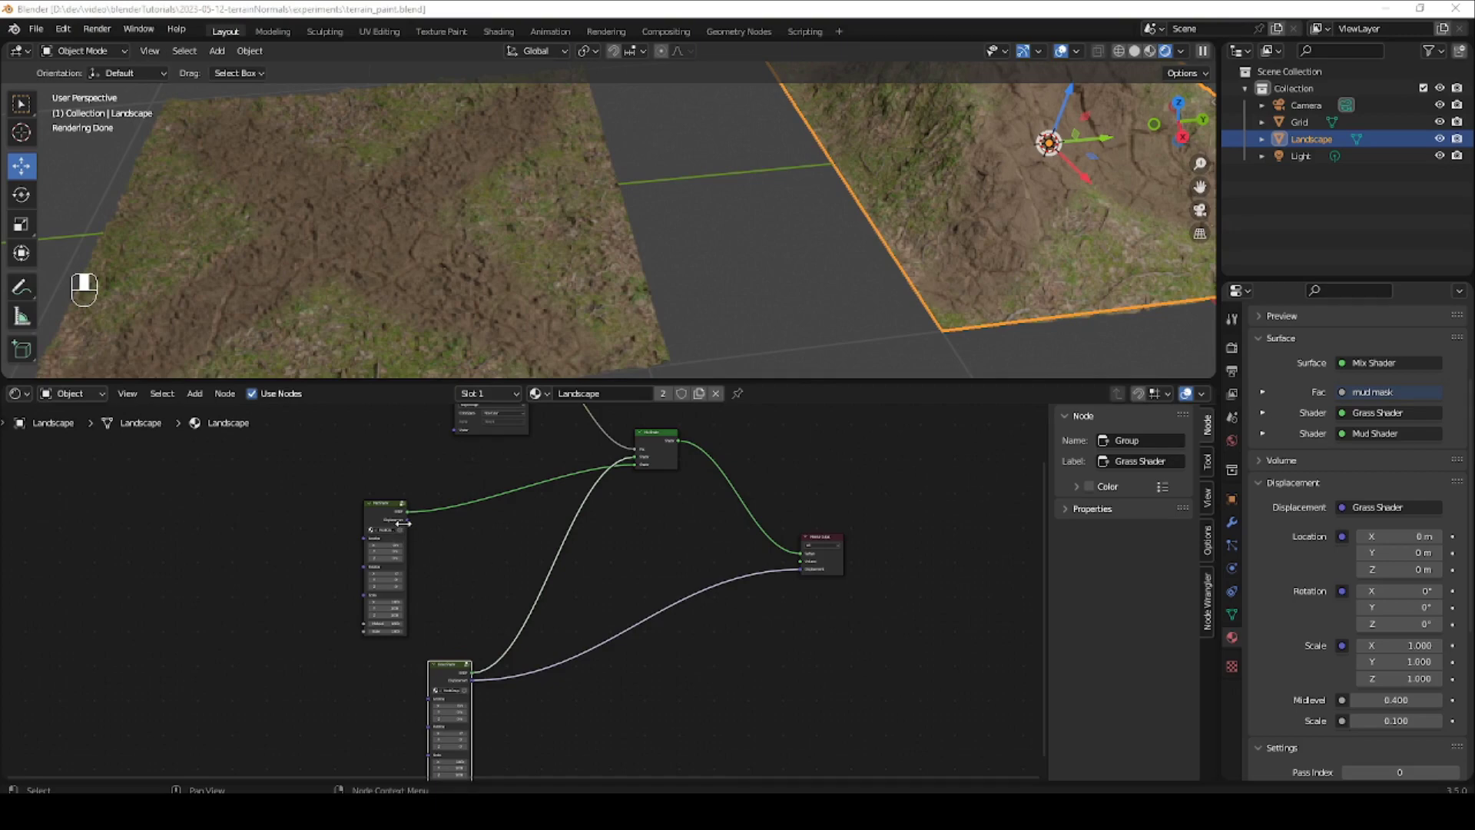
Enlarge the node editor area upward and reposition the Mix Shader node.
{"action": "middle_click_drag", "start_coordinate": [446, 607], "coordinate": [401, 643]}
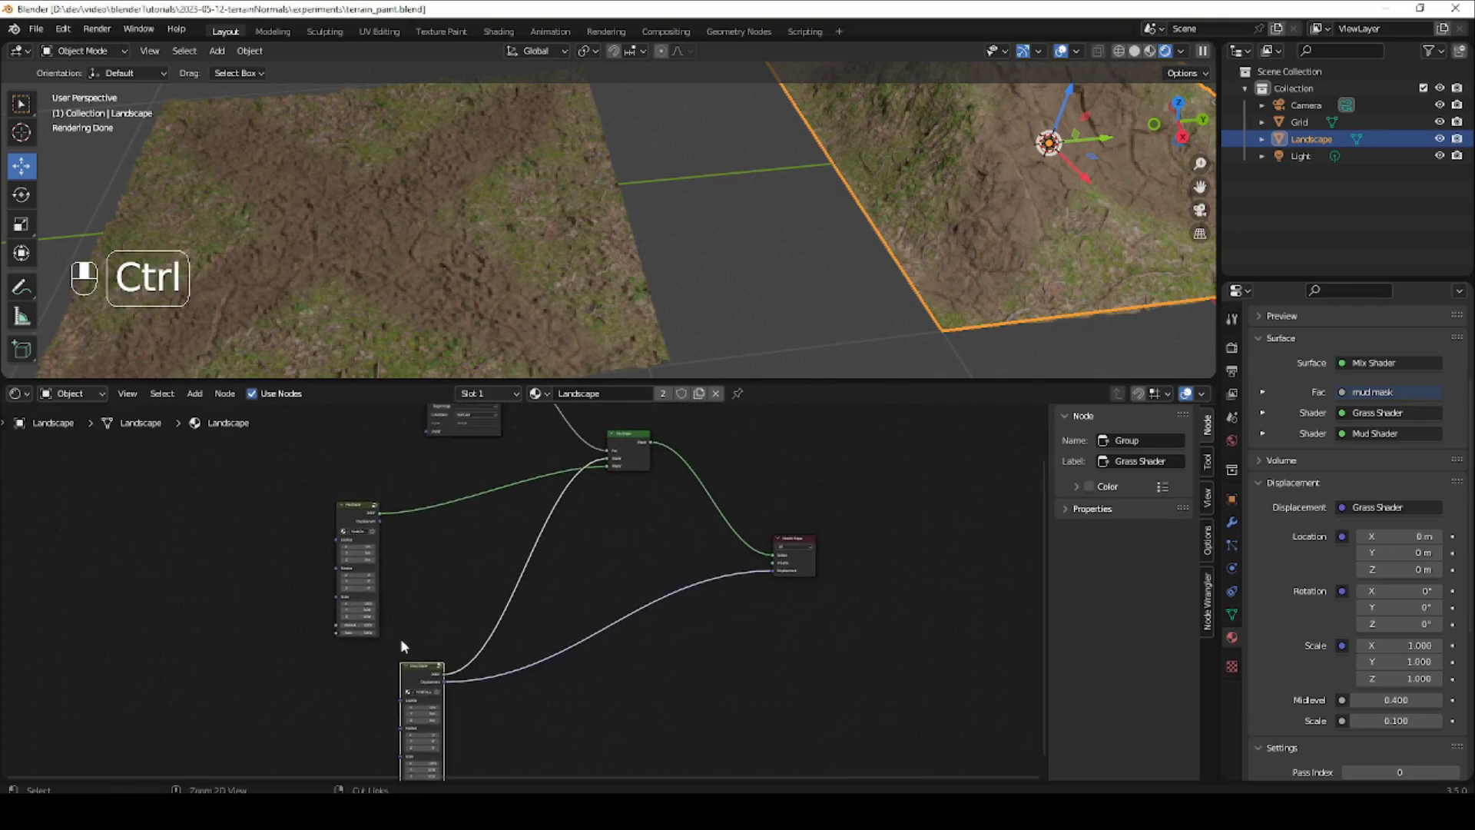
{"action": "middle_click_drag", "start_coordinate": [480, 526], "coordinate": [737, 414], "text": "ctrl"}
{"action": "left_click_drag", "start_coordinate": [812, 382], "coordinate": [816, 293]}
{"action": "middle_click_drag", "start_coordinate": [599, 401], "coordinate": [612, 385], "text": "ctrl"}
{"action": "middle_click_drag", "start_coordinate": [621, 399], "coordinate": [574, 485], "text": "shift"}
{"action": "left_click_drag", "start_coordinate": [635, 406], "coordinate": [643, 435]}
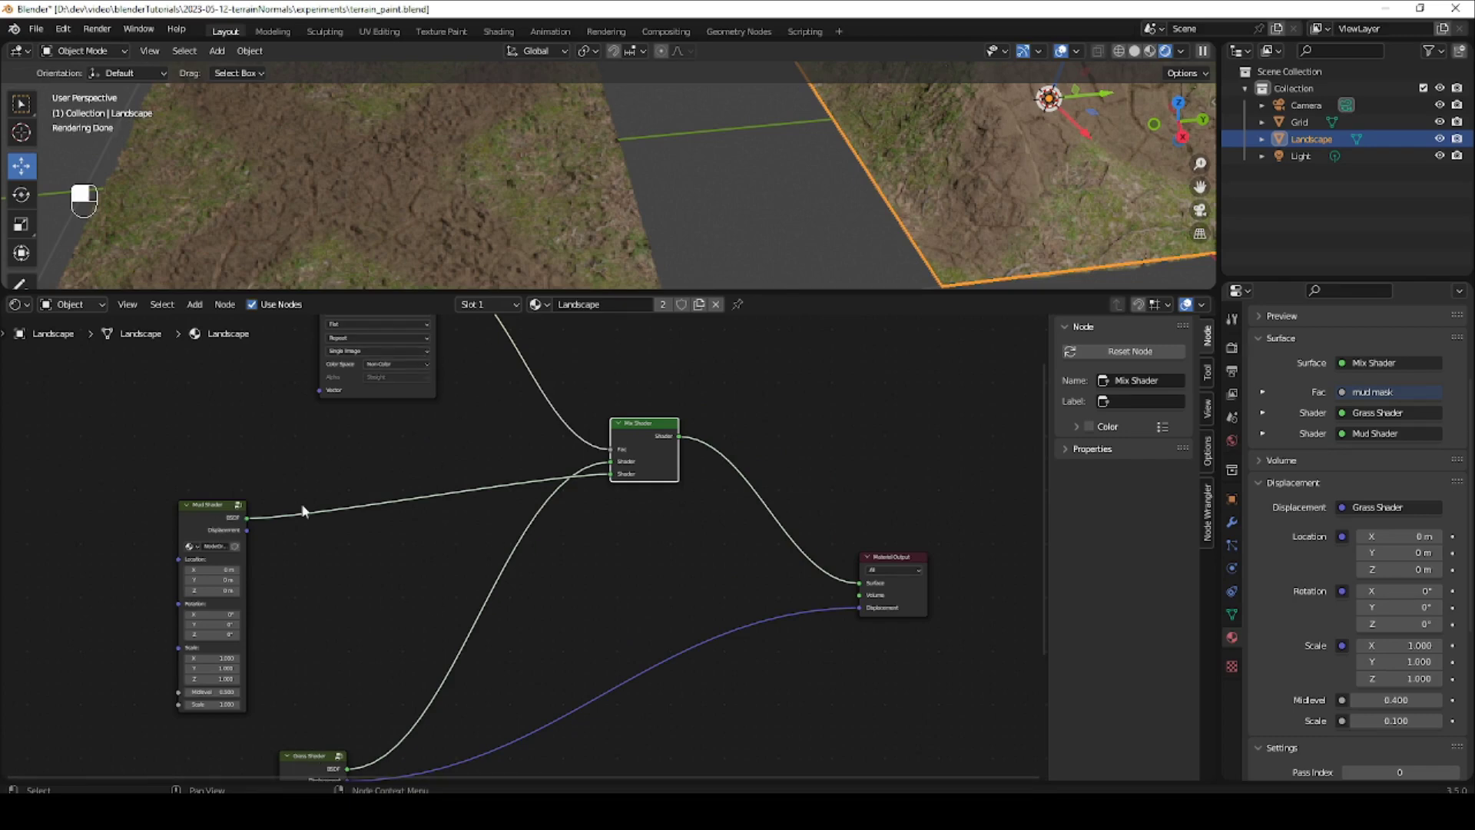
Add a Vector Math node below the Mix Shader, between the shader groups and the Material Output.
{"action": "middle_click_drag", "start_coordinate": [613, 540], "coordinate": [494, 498], "text": "shift"}
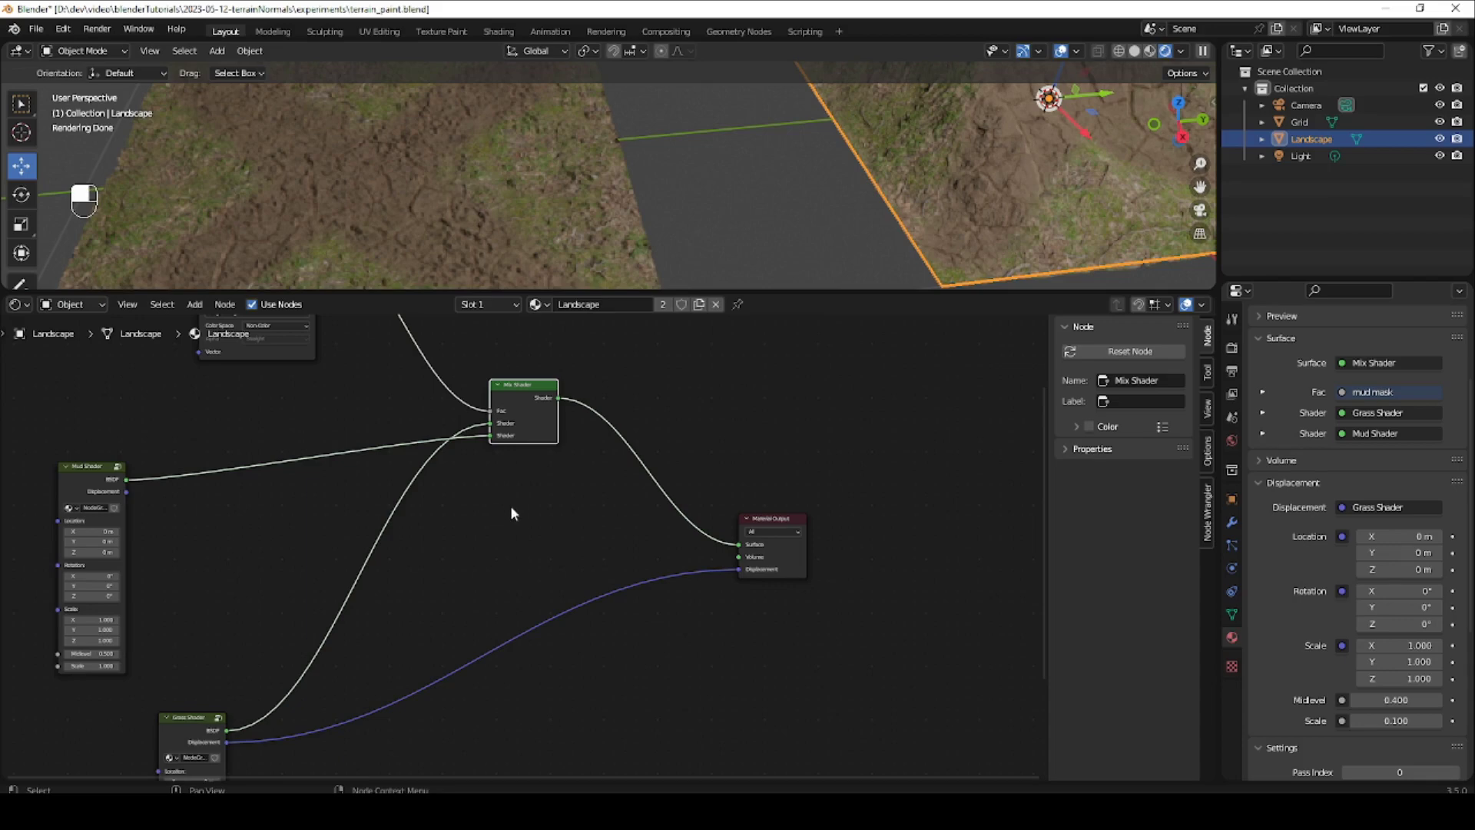
{"action": "key", "text": "shift+a"}
{"action": "mouse_move", "coordinate": [510, 515]}
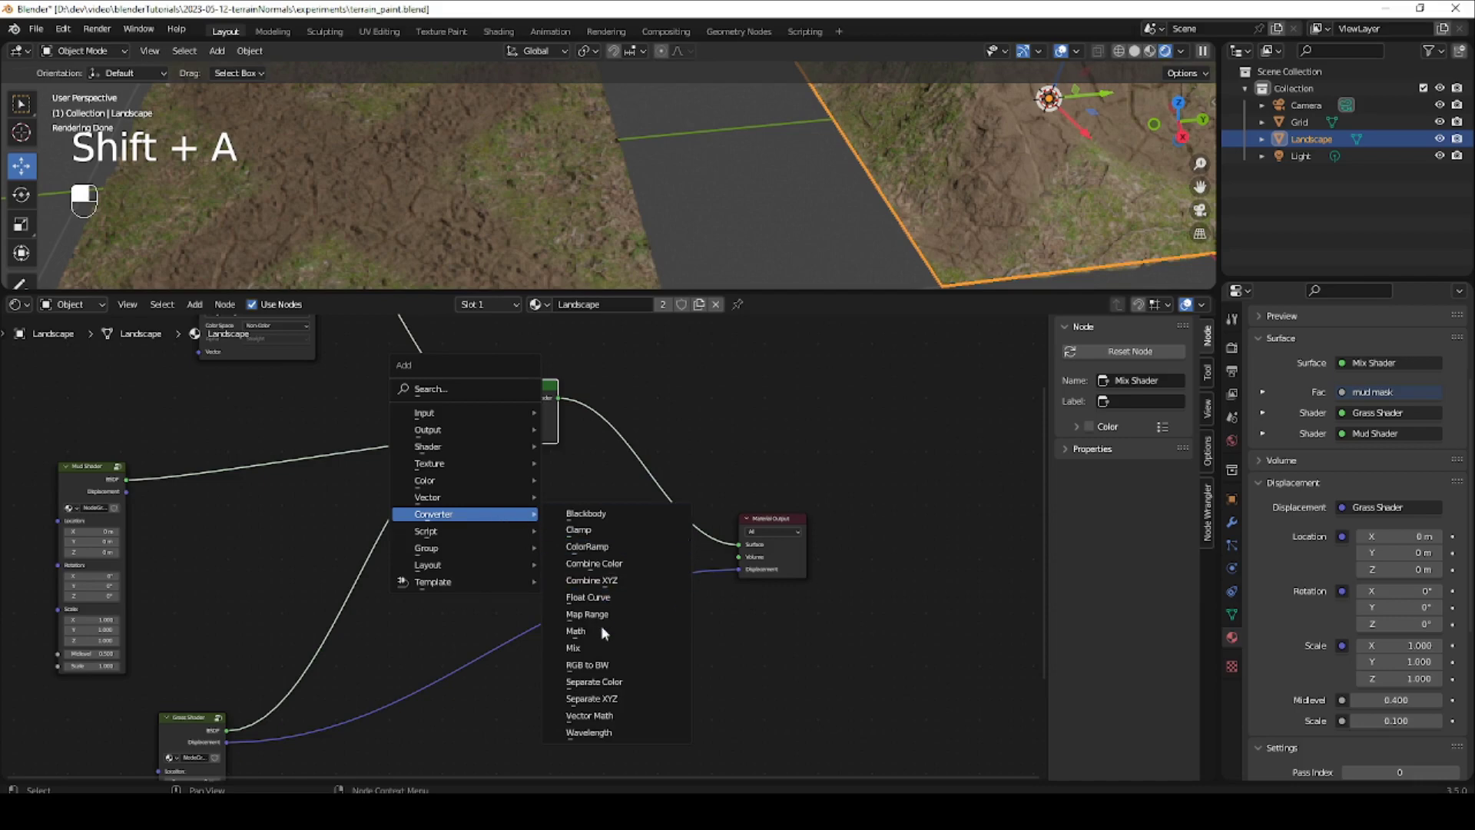
{"action": "left_click", "coordinate": [603, 715]}
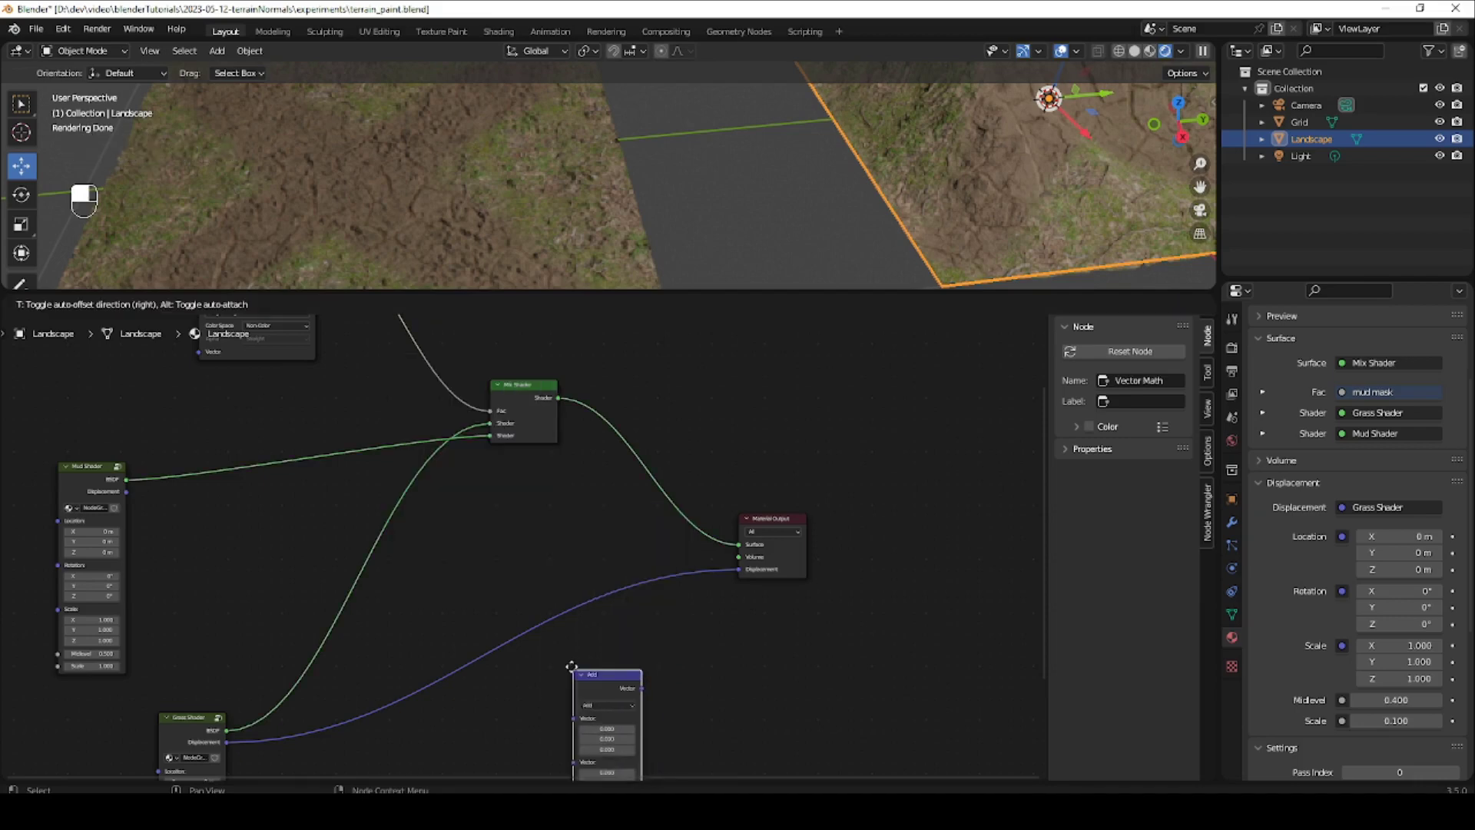
{"action": "left_click", "coordinate": [466, 474]}
{"action": "middle_click_drag", "start_coordinate": [435, 537], "coordinate": [546, 479], "text": "ctrl"}
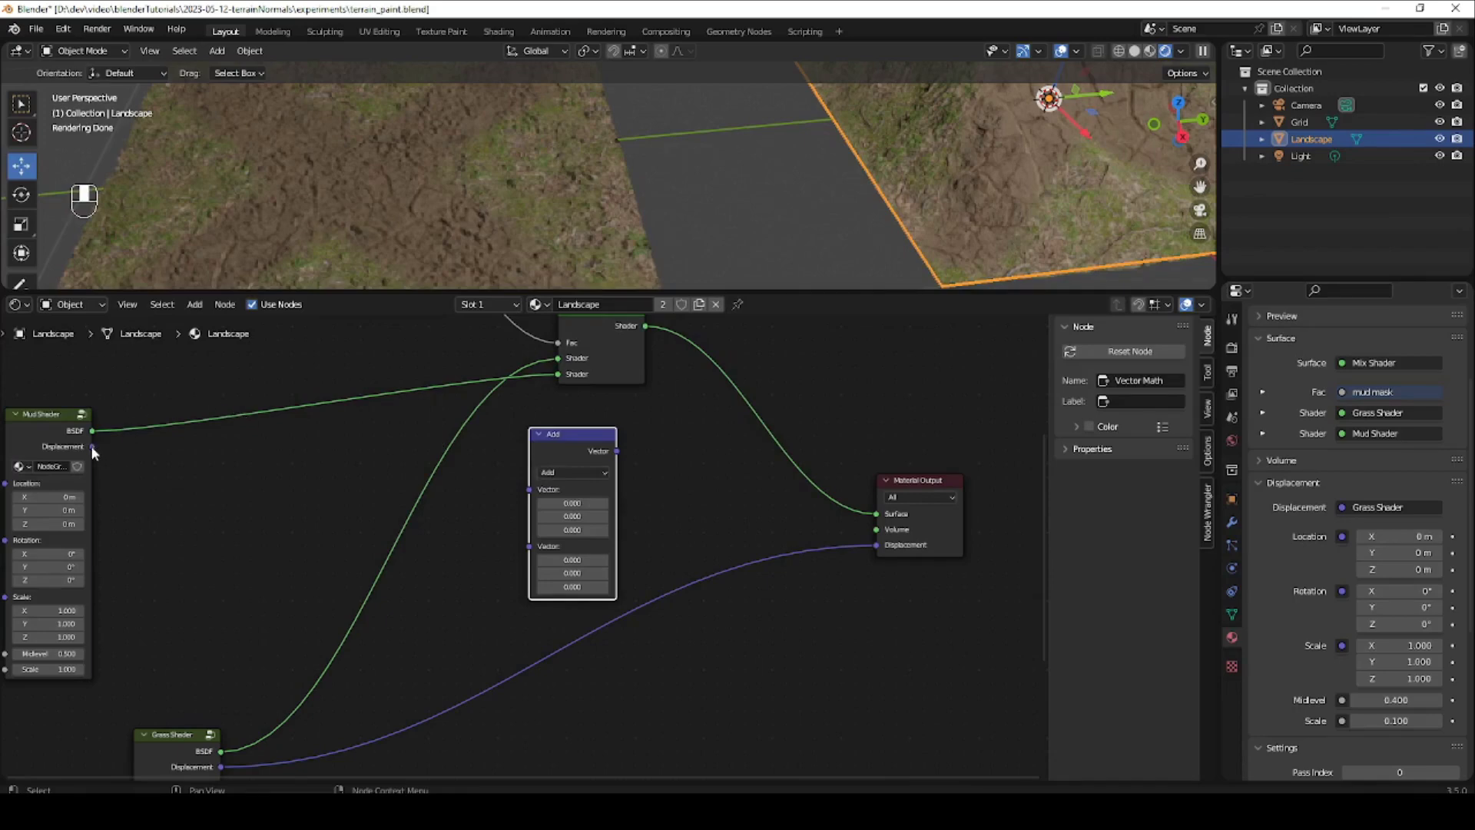
Connect the Grass Shader's Displacement to the Add node's first Vector input and the Mud Shader's Displacement to its second.
{"action": "left_click_drag", "start_coordinate": [91, 445], "coordinate": [522, 541]}
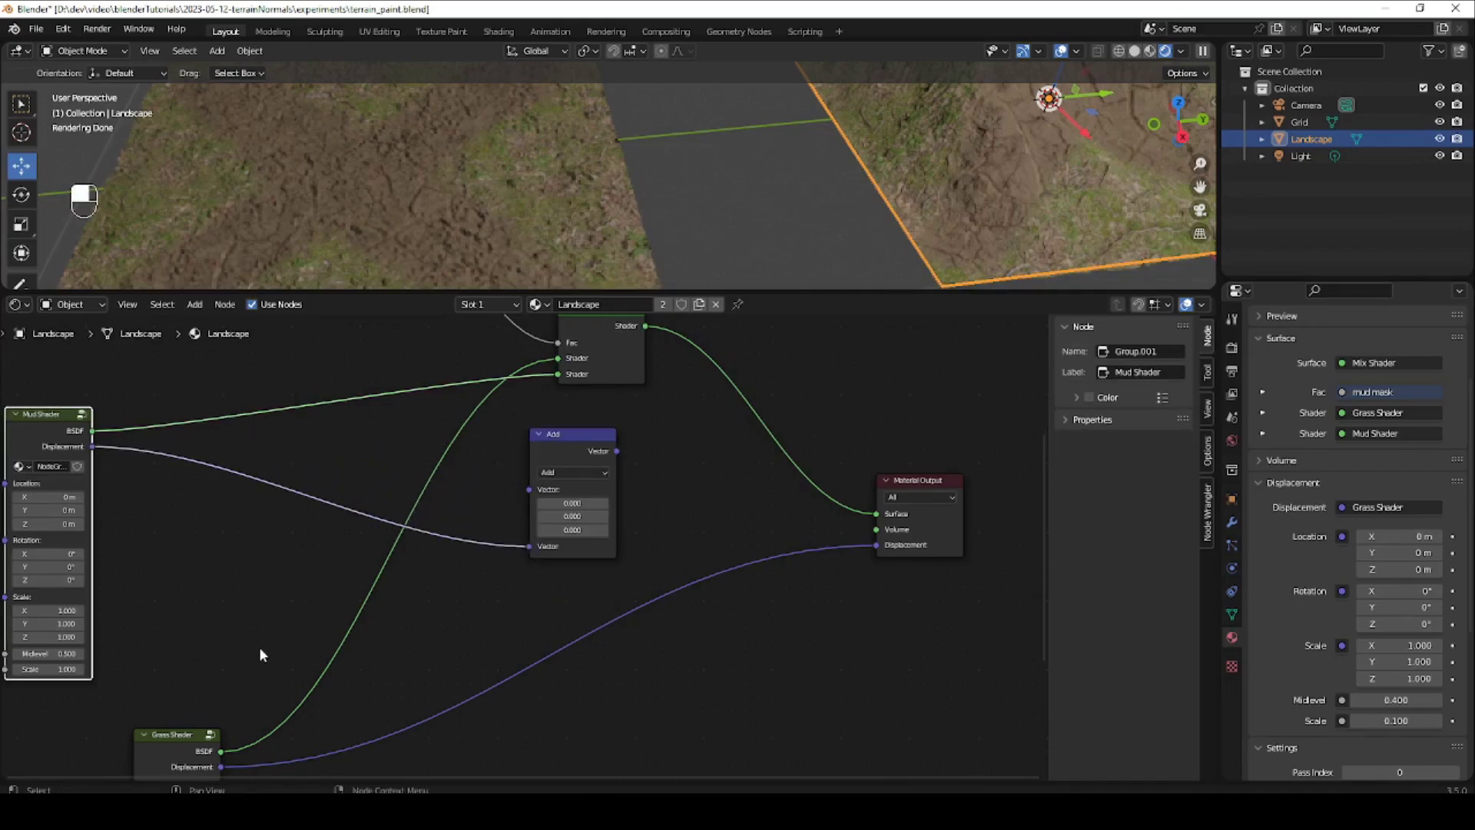
{"action": "middle_click_drag", "start_coordinate": [288, 616], "coordinate": [244, 566], "text": "shift"}
{"action": "left_click_drag", "start_coordinate": [177, 718], "coordinate": [487, 441]}
{"action": "middle_click_drag", "start_coordinate": [366, 449], "coordinate": [359, 543], "text": "shift"}
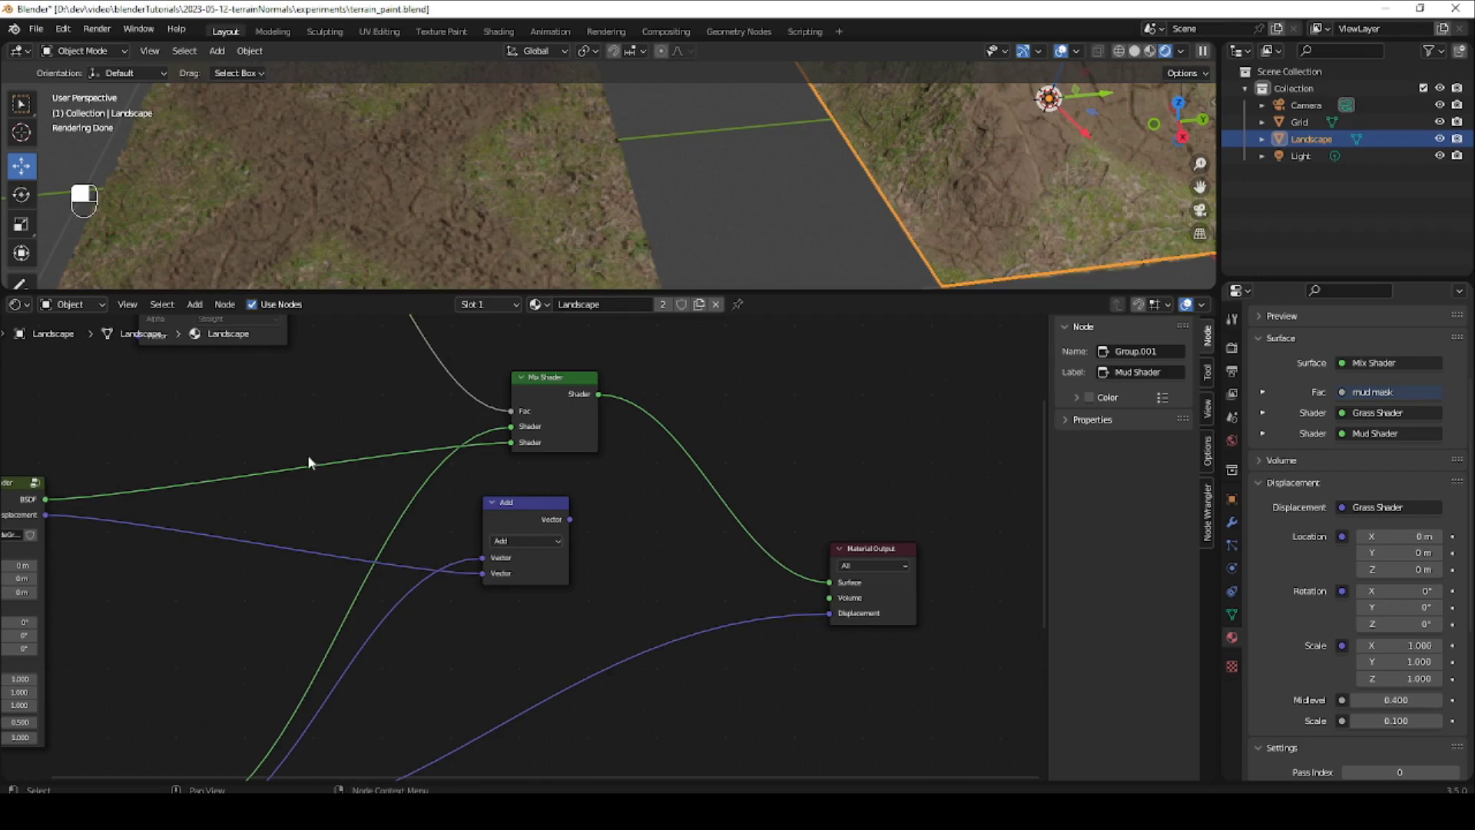
{"action": "middle_click_drag", "start_coordinate": [412, 553], "coordinate": [387, 583]}
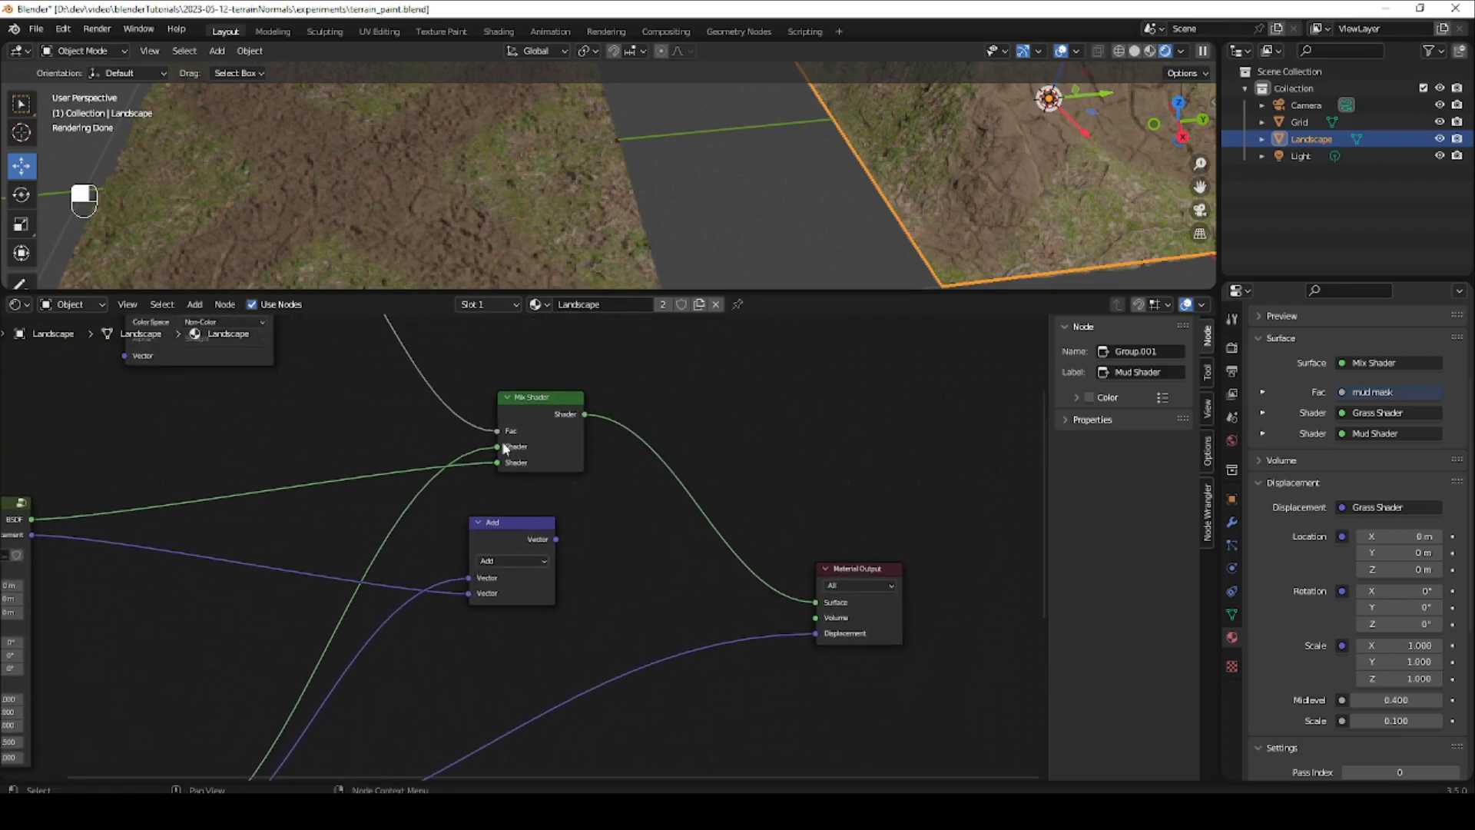
Make a node group from the Vector Math Add node and spread out the Group Input, Add and Group Output nodes.
{"action": "left_click", "coordinate": [515, 531]}
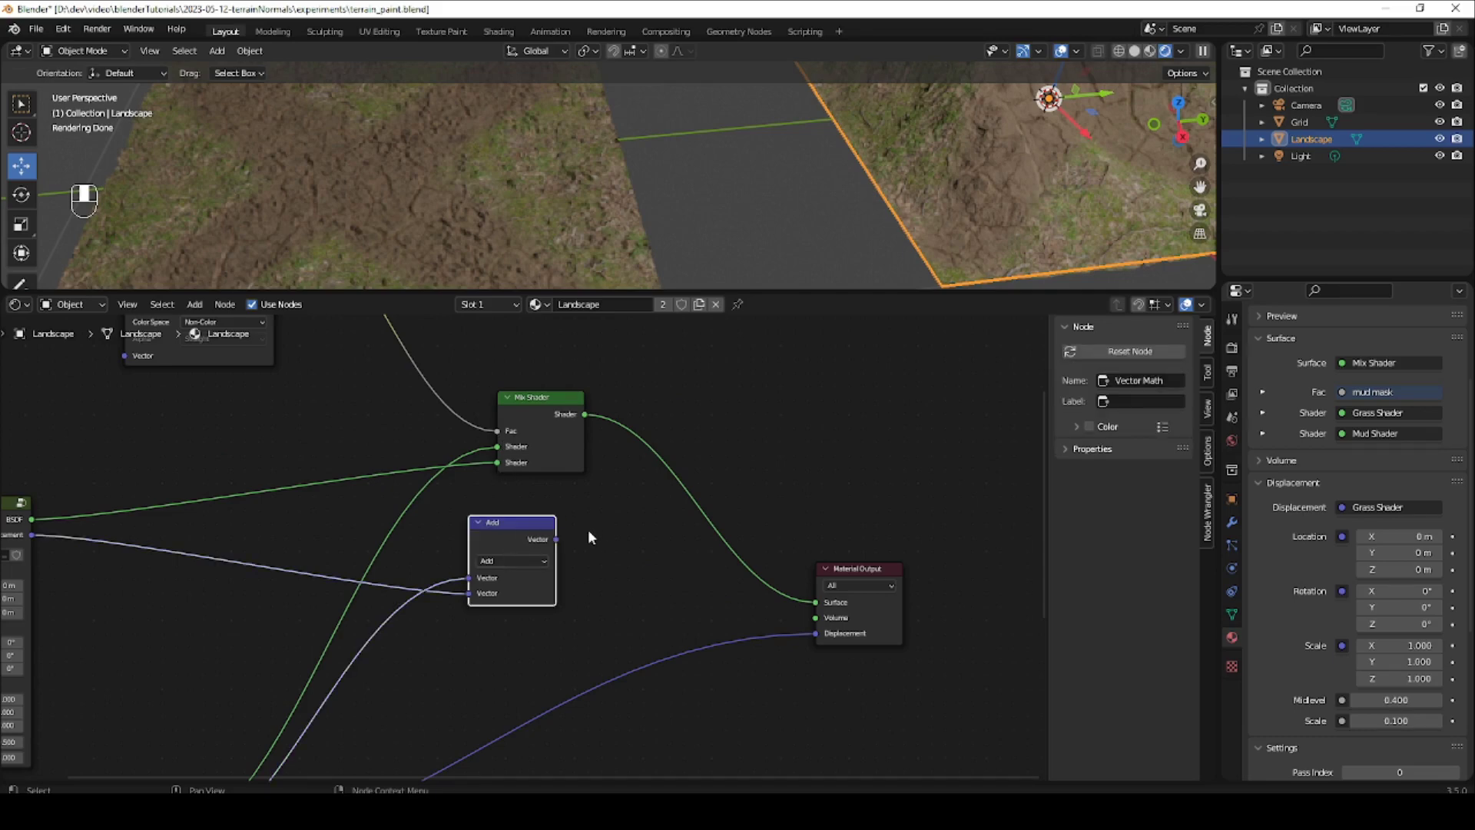
{"action": "key", "text": "ctrl"}
{"action": "key", "text": "ctrl+g"}
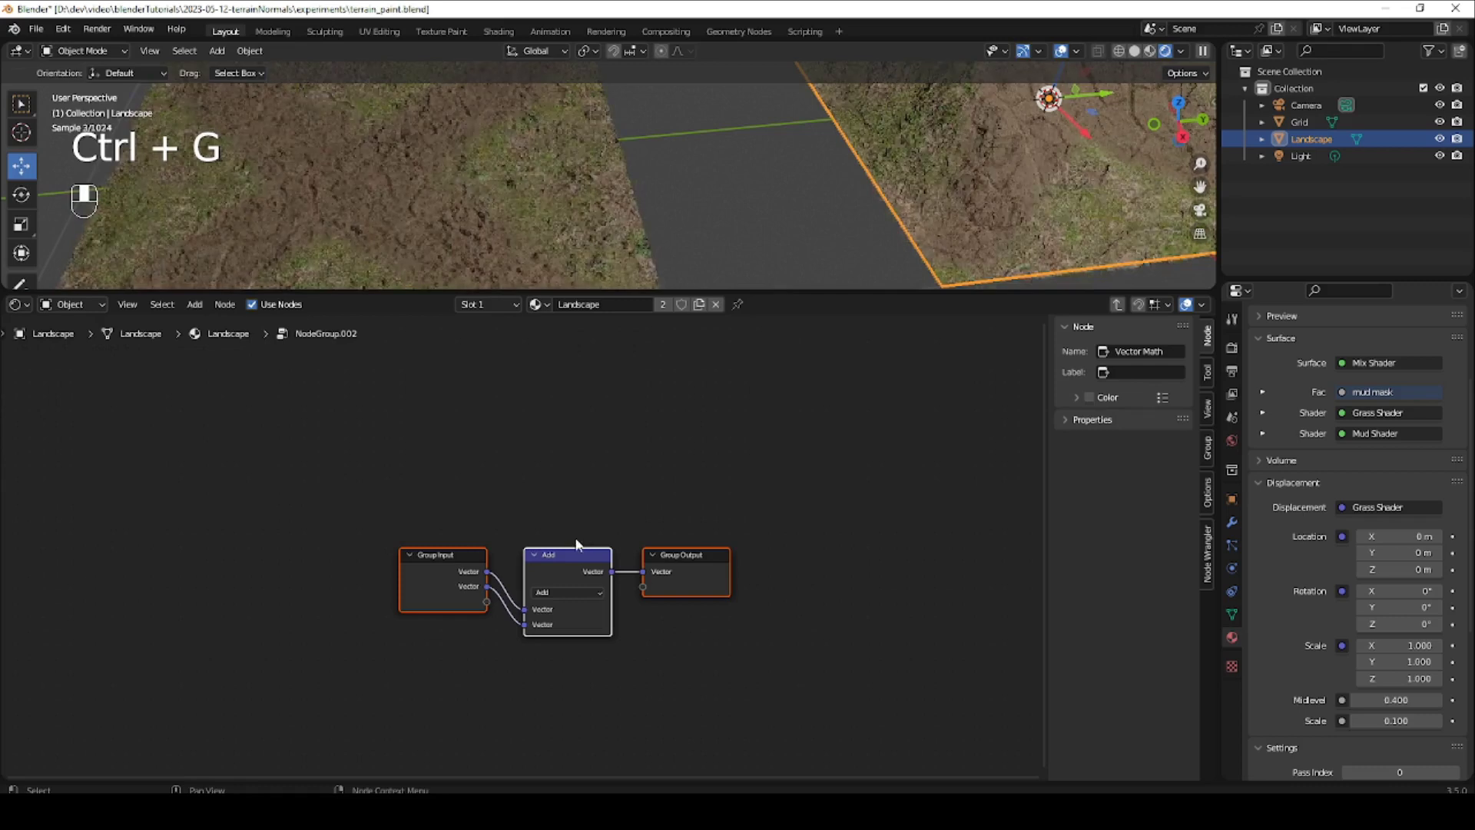
{"action": "scroll", "coordinate": [568, 558], "scroll_direction": "up", "scroll_amount": 2}
{"action": "left_click", "coordinate": [731, 542]}
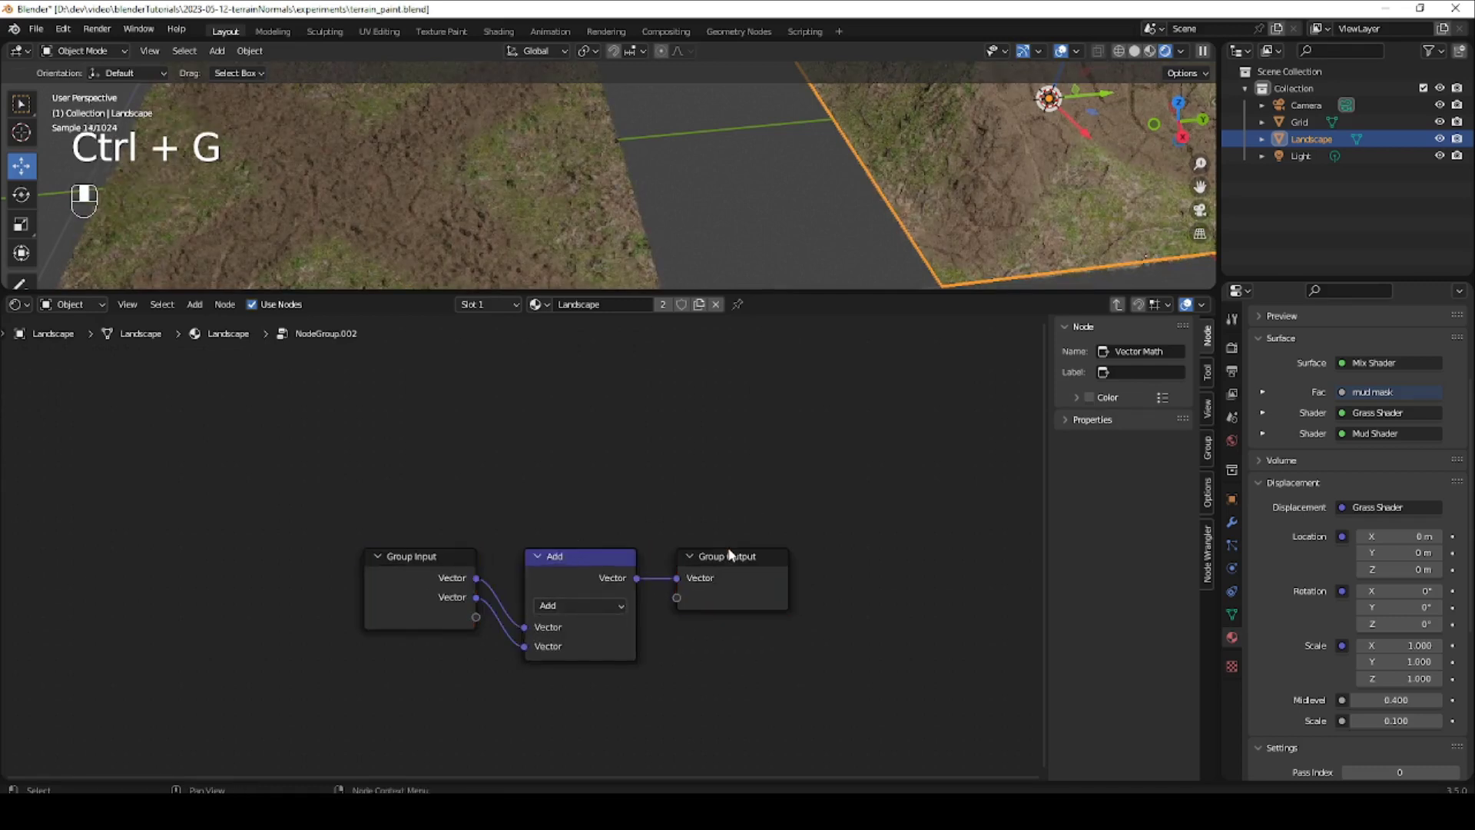
{"action": "left_click_drag", "start_coordinate": [728, 553], "coordinate": [929, 528]}
{"action": "left_click_drag", "start_coordinate": [602, 562], "coordinate": [727, 541]}
{"action": "left_click", "coordinate": [441, 564]}
{"action": "left_click_drag", "start_coordinate": [441, 565], "coordinate": [349, 578]}
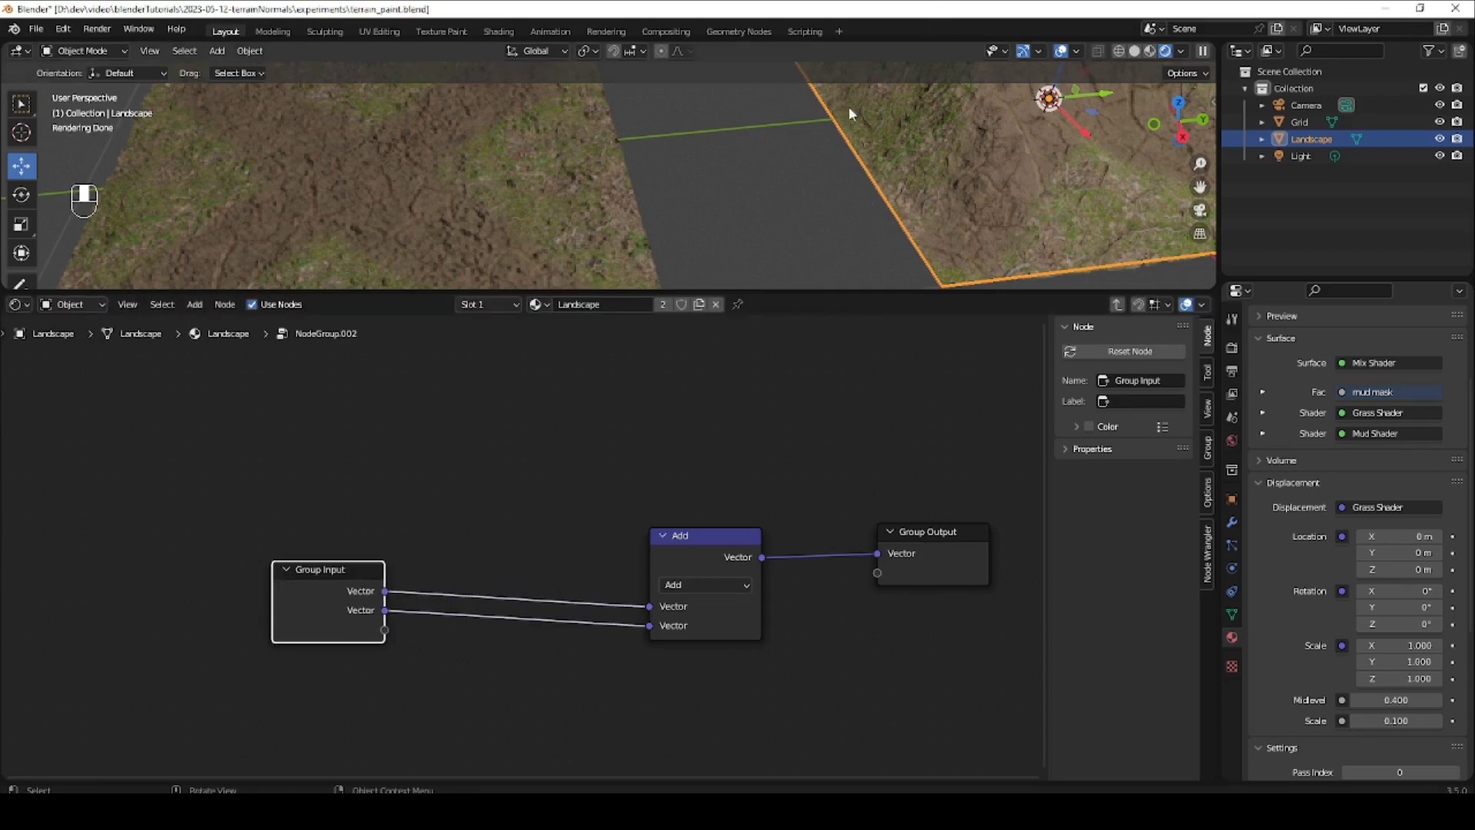
Add a Vector Math node set to Scale inside the group and expose its Scale value as a new group input.
{"action": "middle_click_drag", "start_coordinate": [508, 427], "coordinate": [513, 490], "text": "ctrl"}
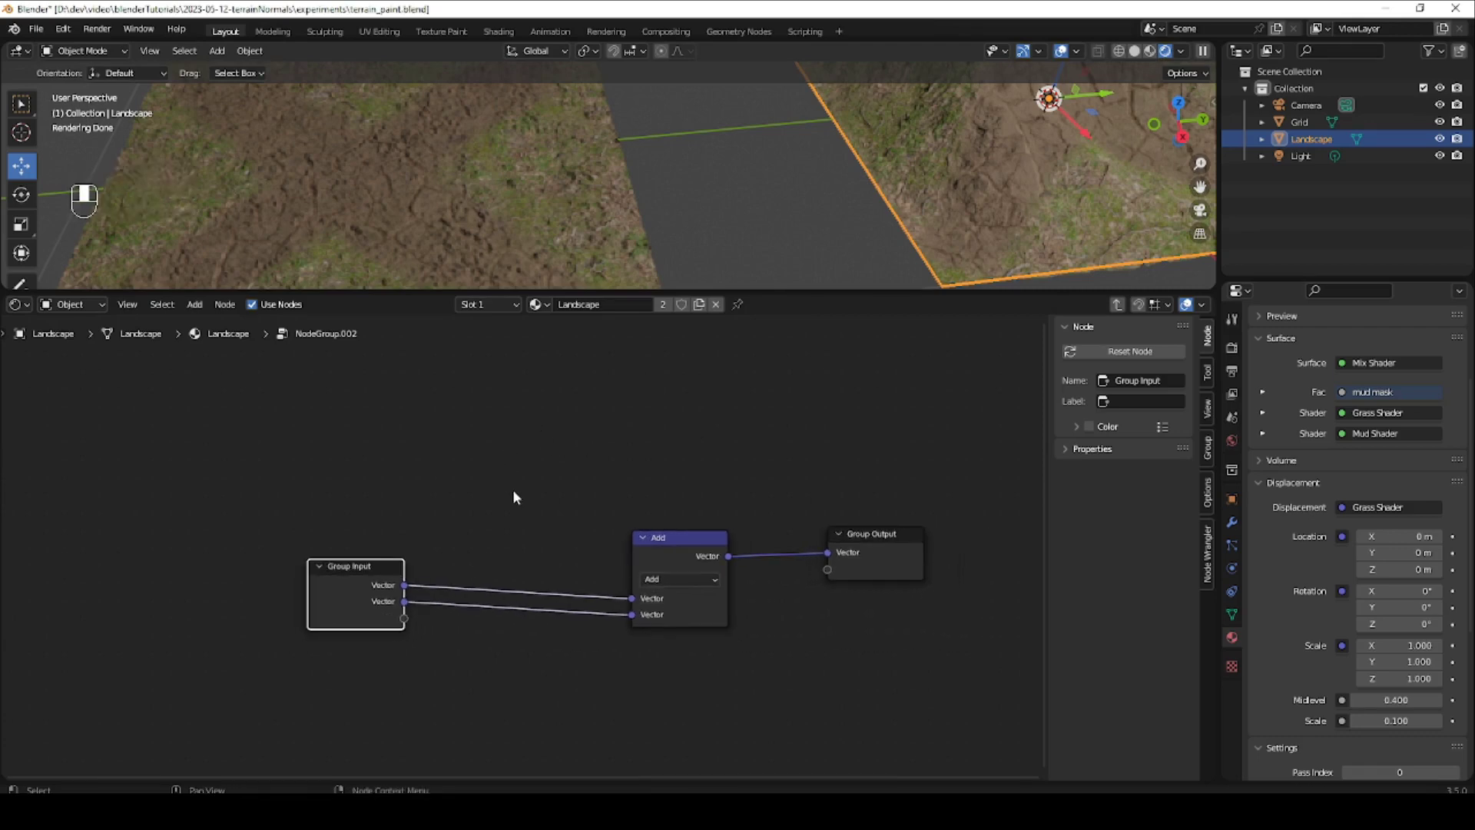
{"action": "key", "text": "shift+a"}
{"action": "mouse_move", "coordinate": [515, 496]}
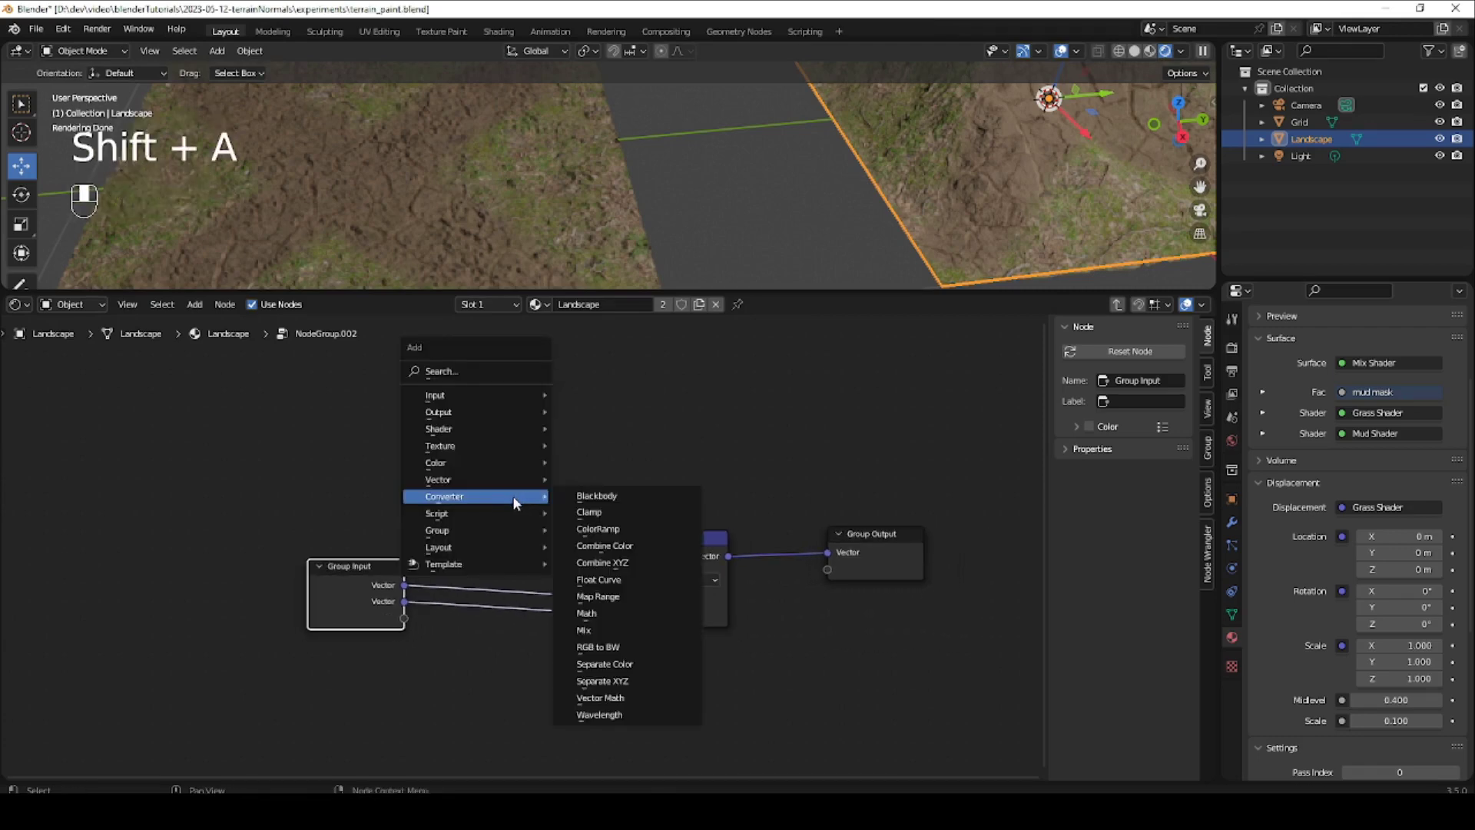
{"action": "left_click", "coordinate": [613, 697]}
{"action": "left_click", "coordinate": [501, 378]}
{"action": "left_click", "coordinate": [542, 426]}
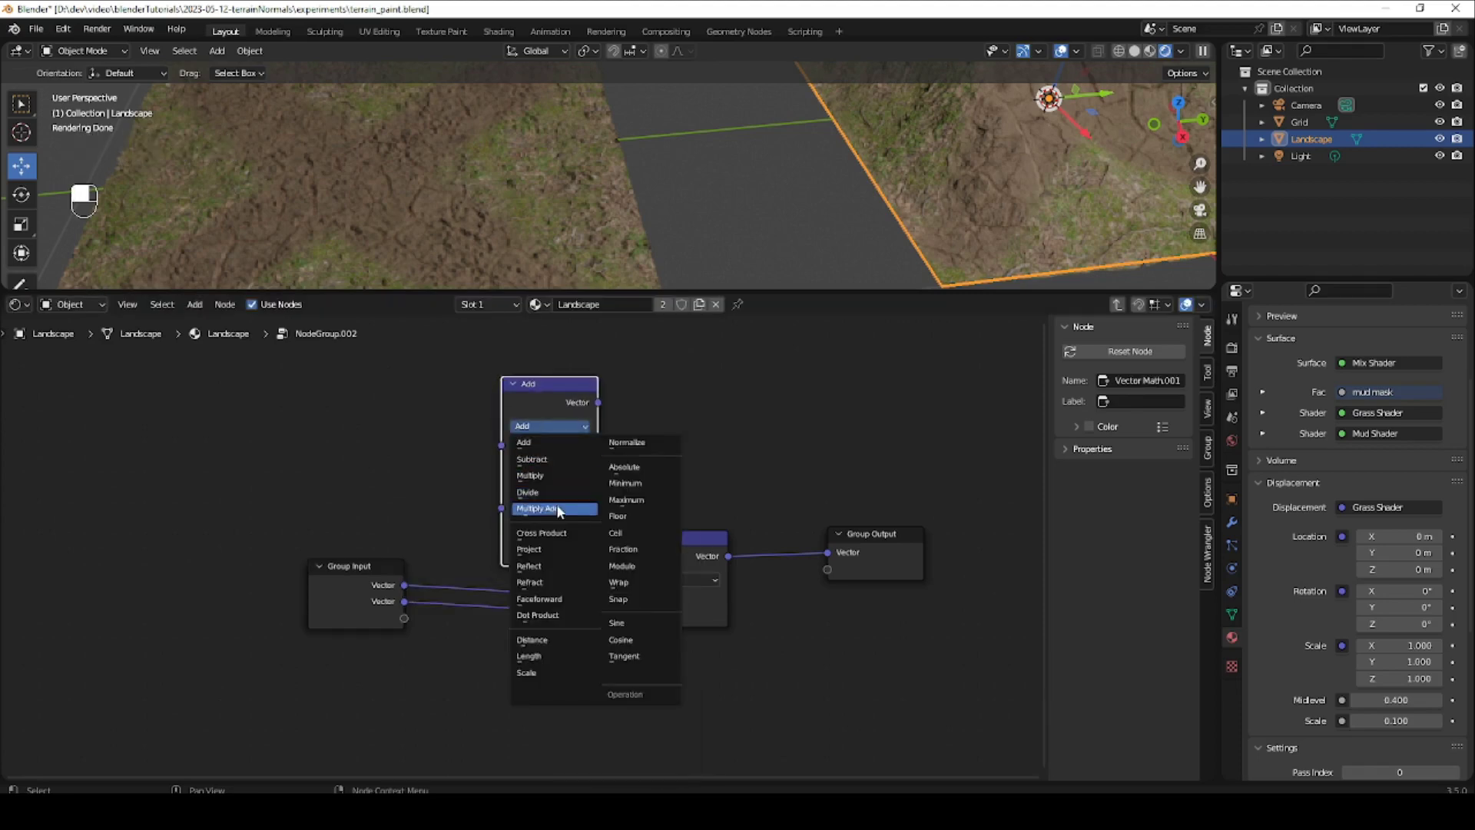
{"action": "left_click", "coordinate": [542, 672]}
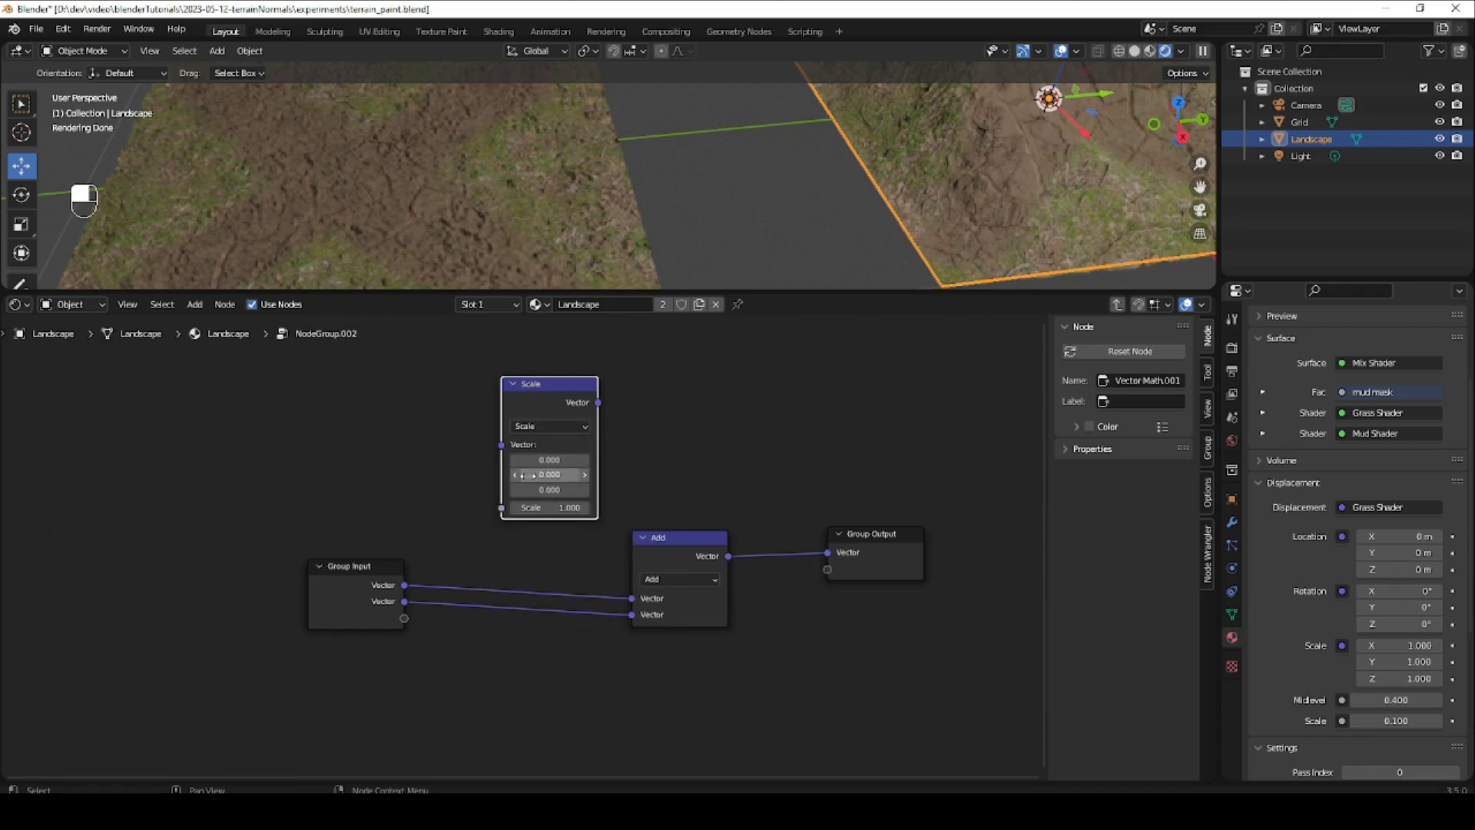
{"action": "left_click_drag", "start_coordinate": [500, 509], "coordinate": [404, 618]}
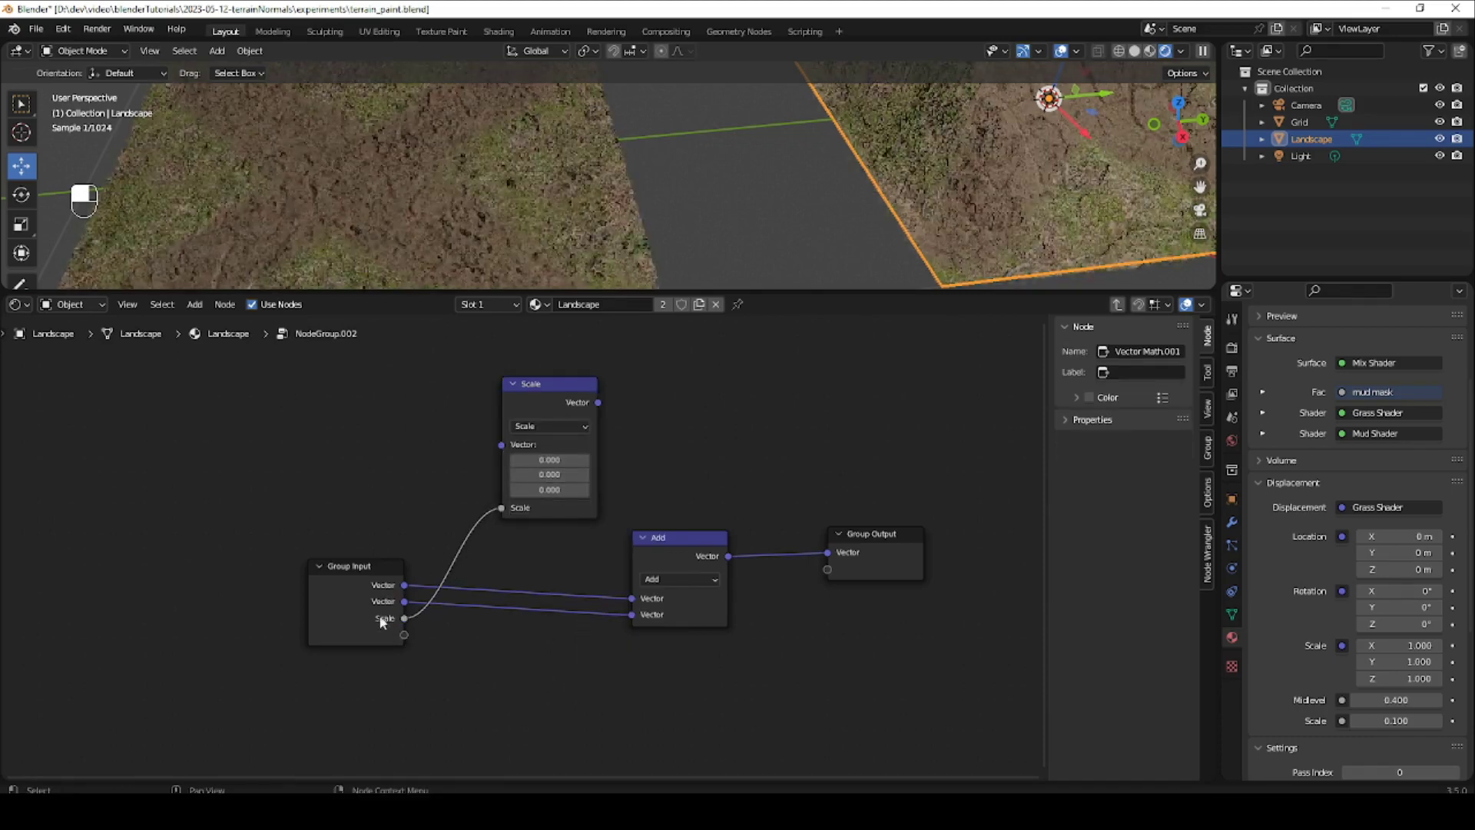
Rename the group's Scale input to Factor and move it to the top of the group inputs.
{"action": "left_click", "coordinate": [360, 567]}
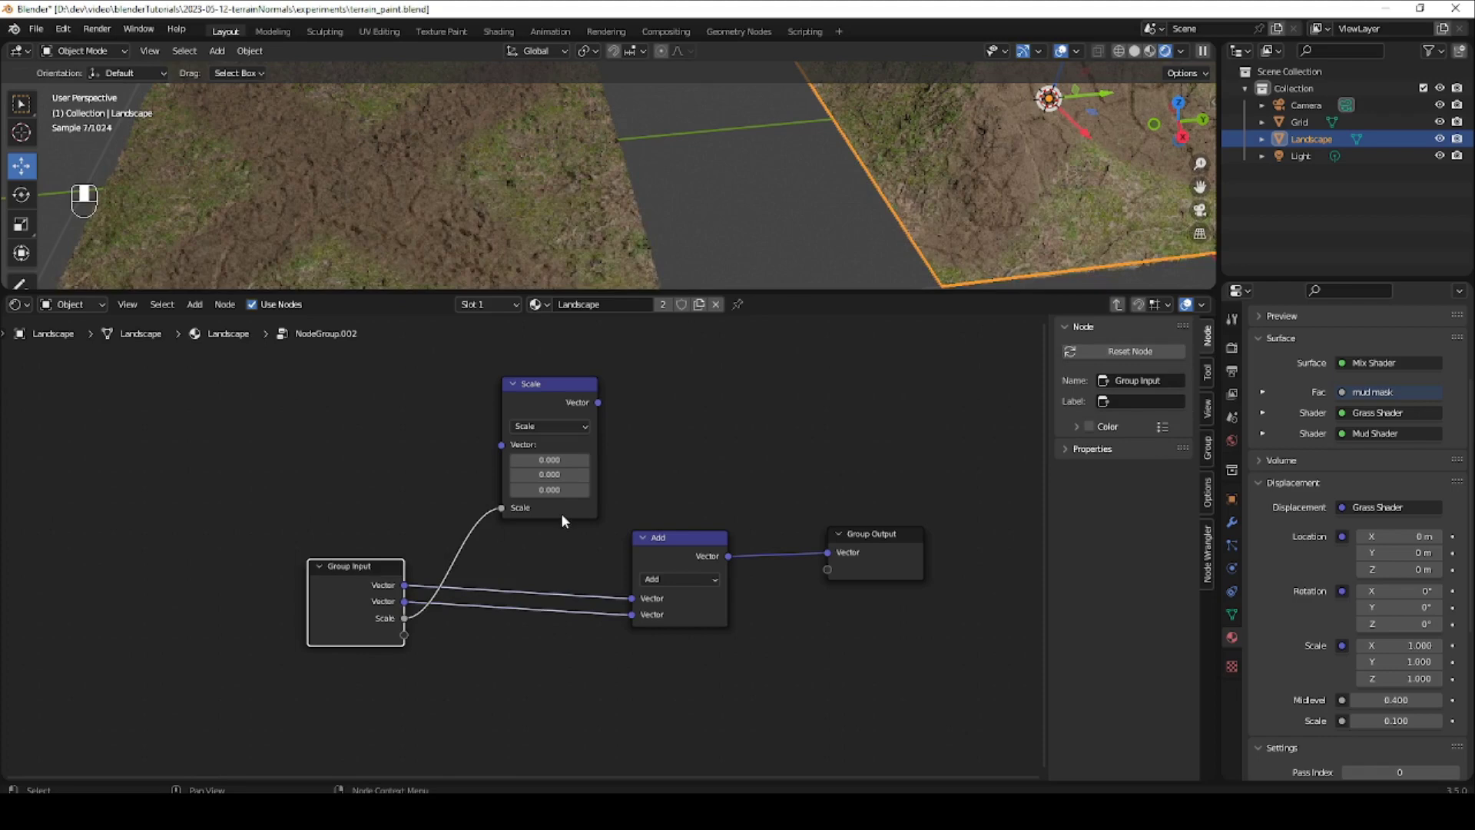
{"action": "left_click", "coordinate": [1206, 411]}
{"action": "left_click", "coordinate": [1208, 378]}
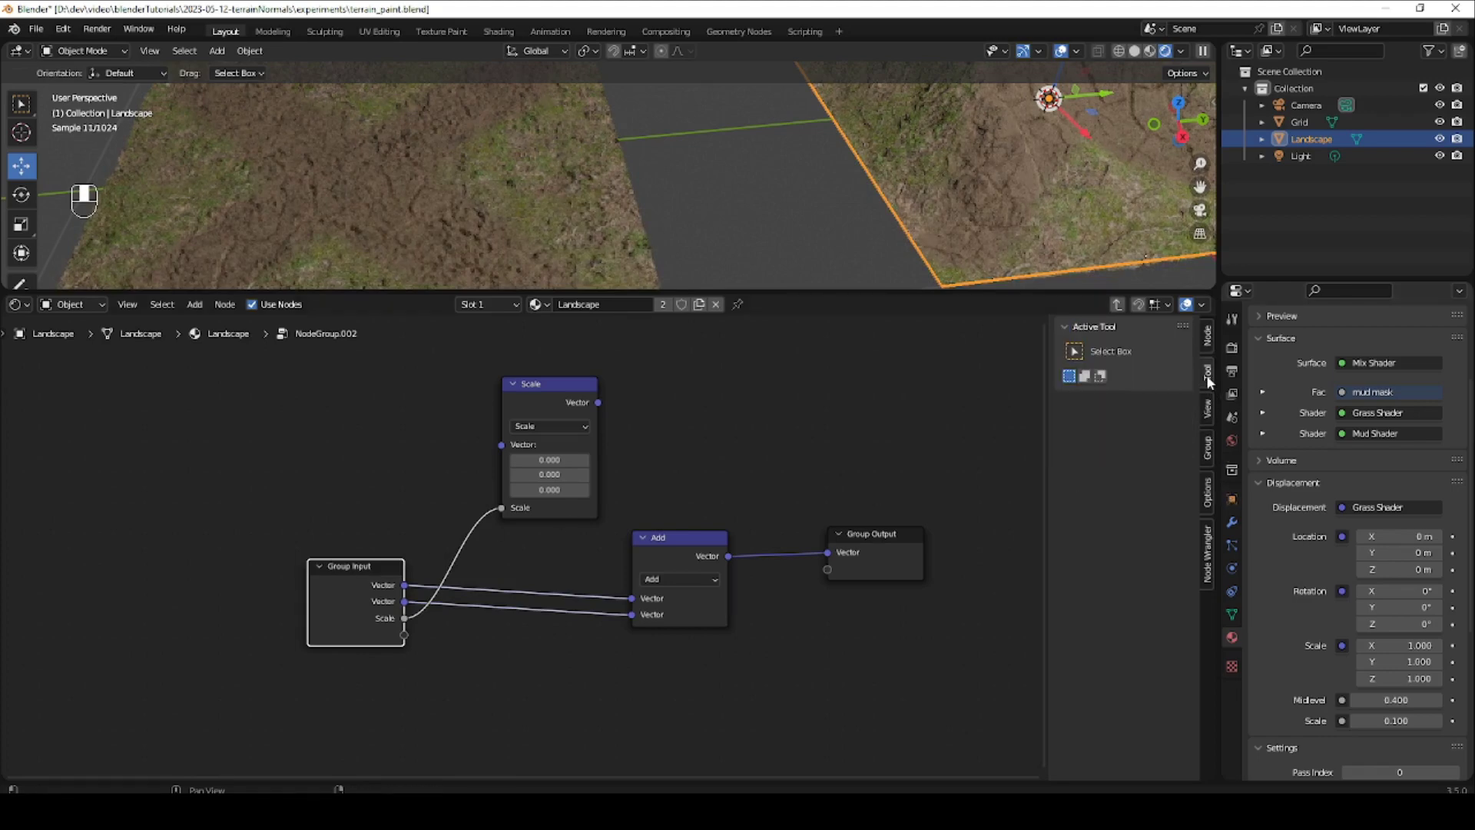
{"action": "left_click", "coordinate": [1207, 452]}
{"action": "left_click", "coordinate": [1129, 390]}
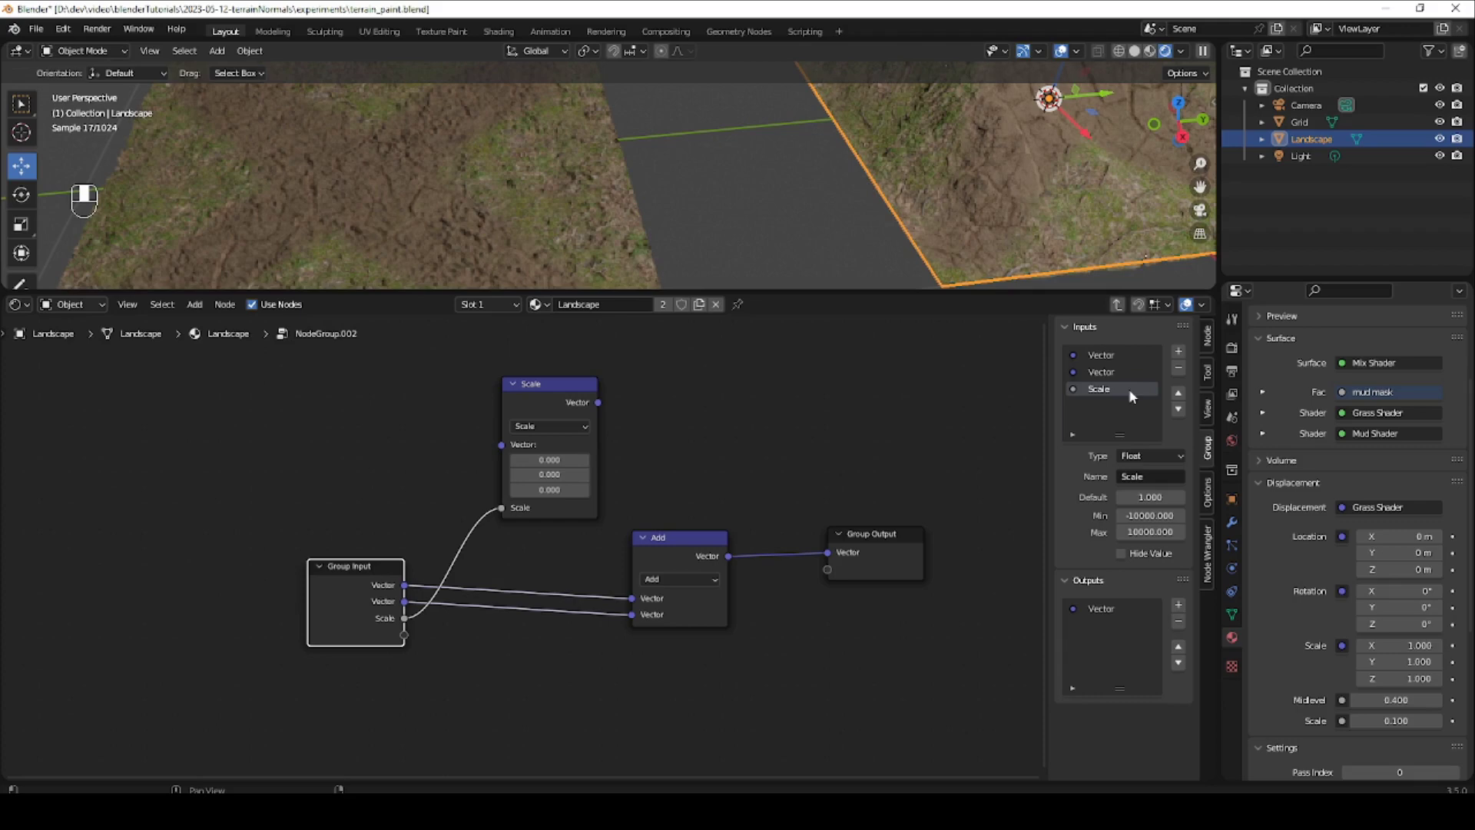
{"action": "left_click", "coordinate": [1152, 477]}
{"action": "type", "text": "Factor"}
{"action": "key", "text": "Return"}
{"action": "left_click", "coordinate": [1178, 393]}
{"action": "left_click", "coordinate": [1177, 393]}
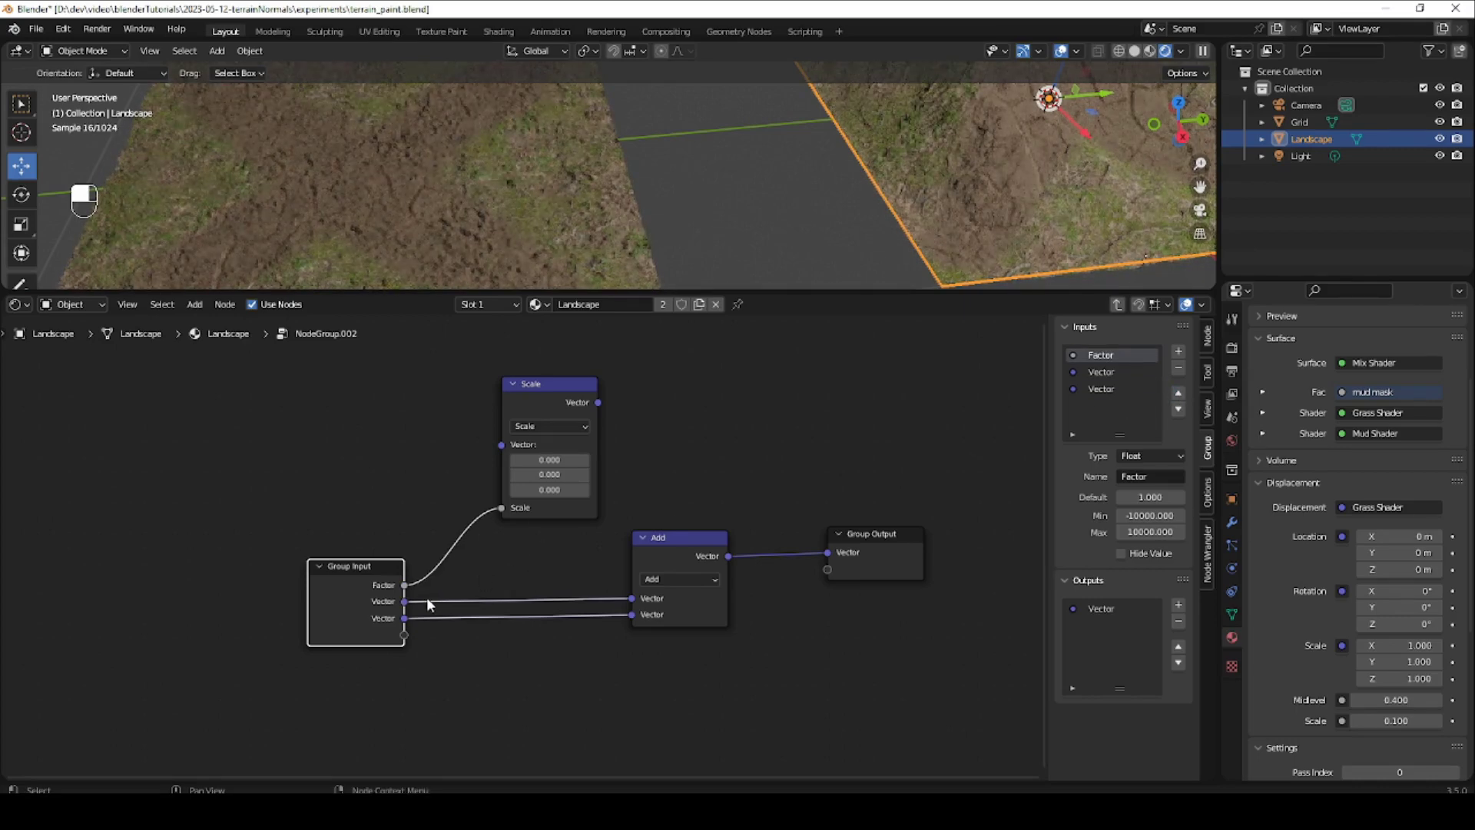
Connect the second Vector group input to the Scale node's Vector and move that node below the Add node.
{"action": "left_click_drag", "start_coordinate": [404, 600], "coordinate": [501, 445]}
{"action": "left_click", "coordinate": [432, 563]}
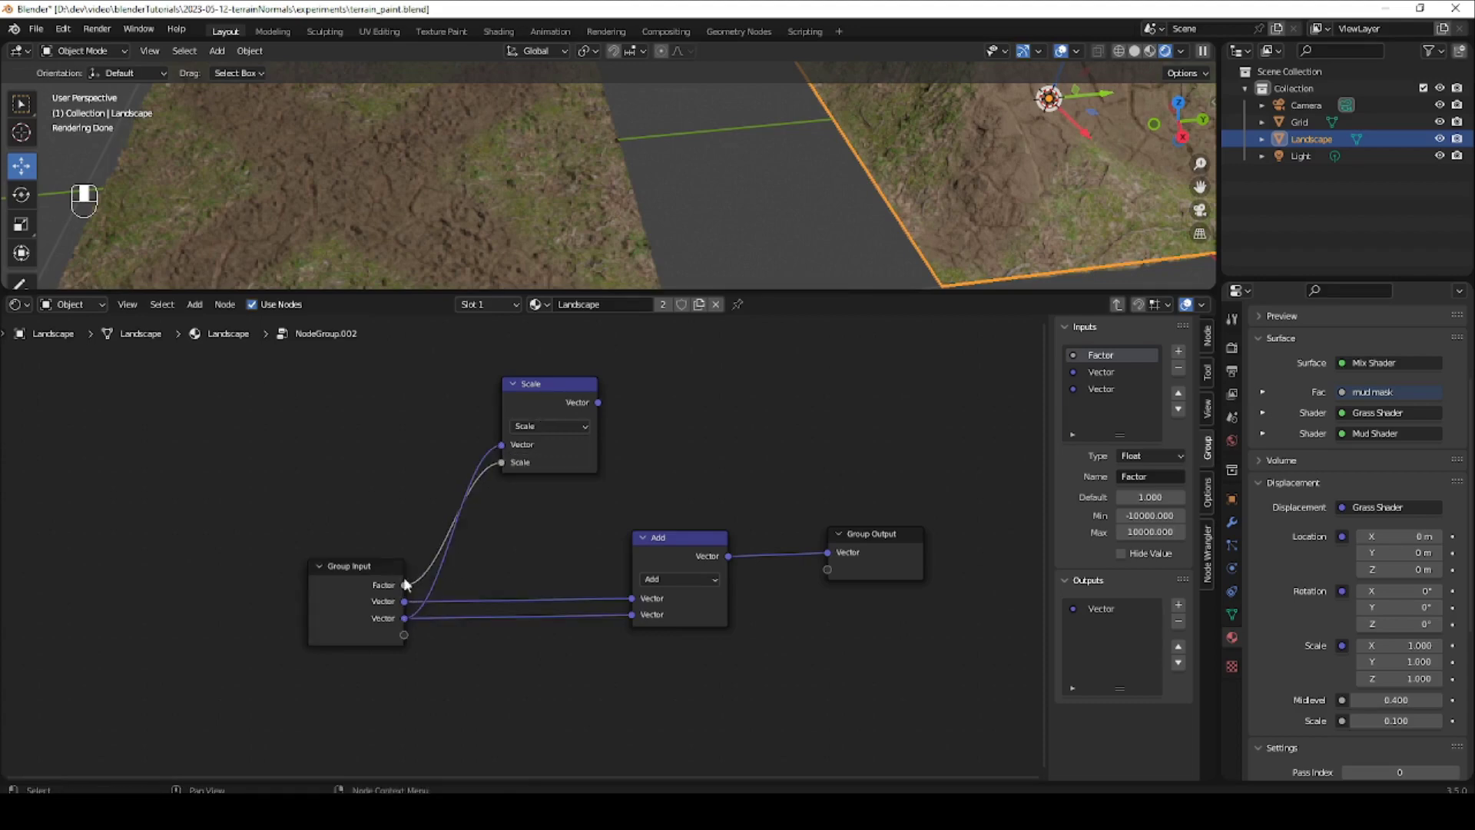
{"action": "left_click_drag", "start_coordinate": [544, 400], "coordinate": [540, 677]}
Duplicate the Scale node to a spot above the Add node and add a Math node beside the copy.
{"action": "key", "text": "shift+d"}
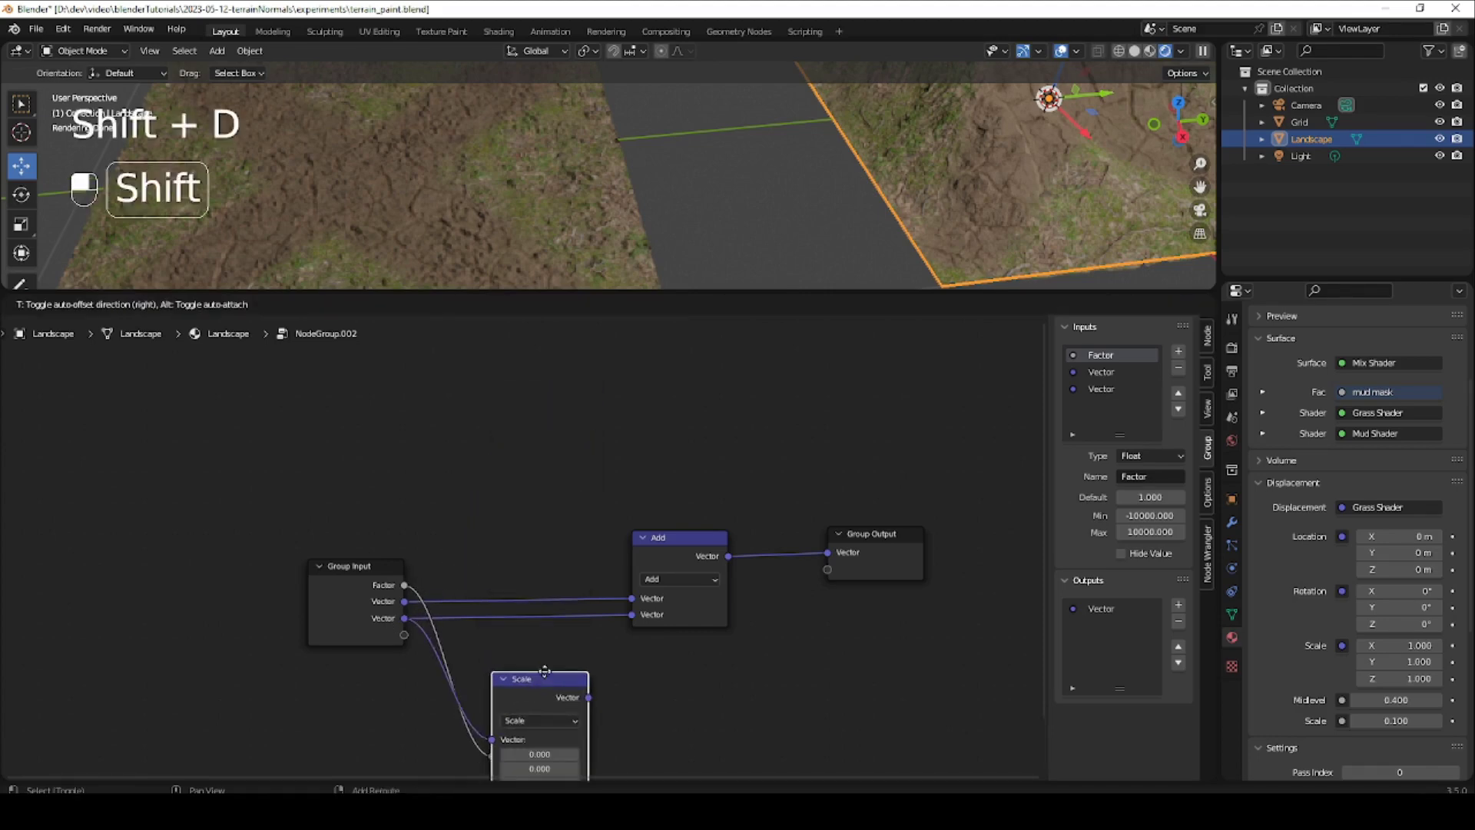
{"action": "left_click", "coordinate": [564, 372], "text": "shift"}
{"action": "key", "text": "shift+a"}
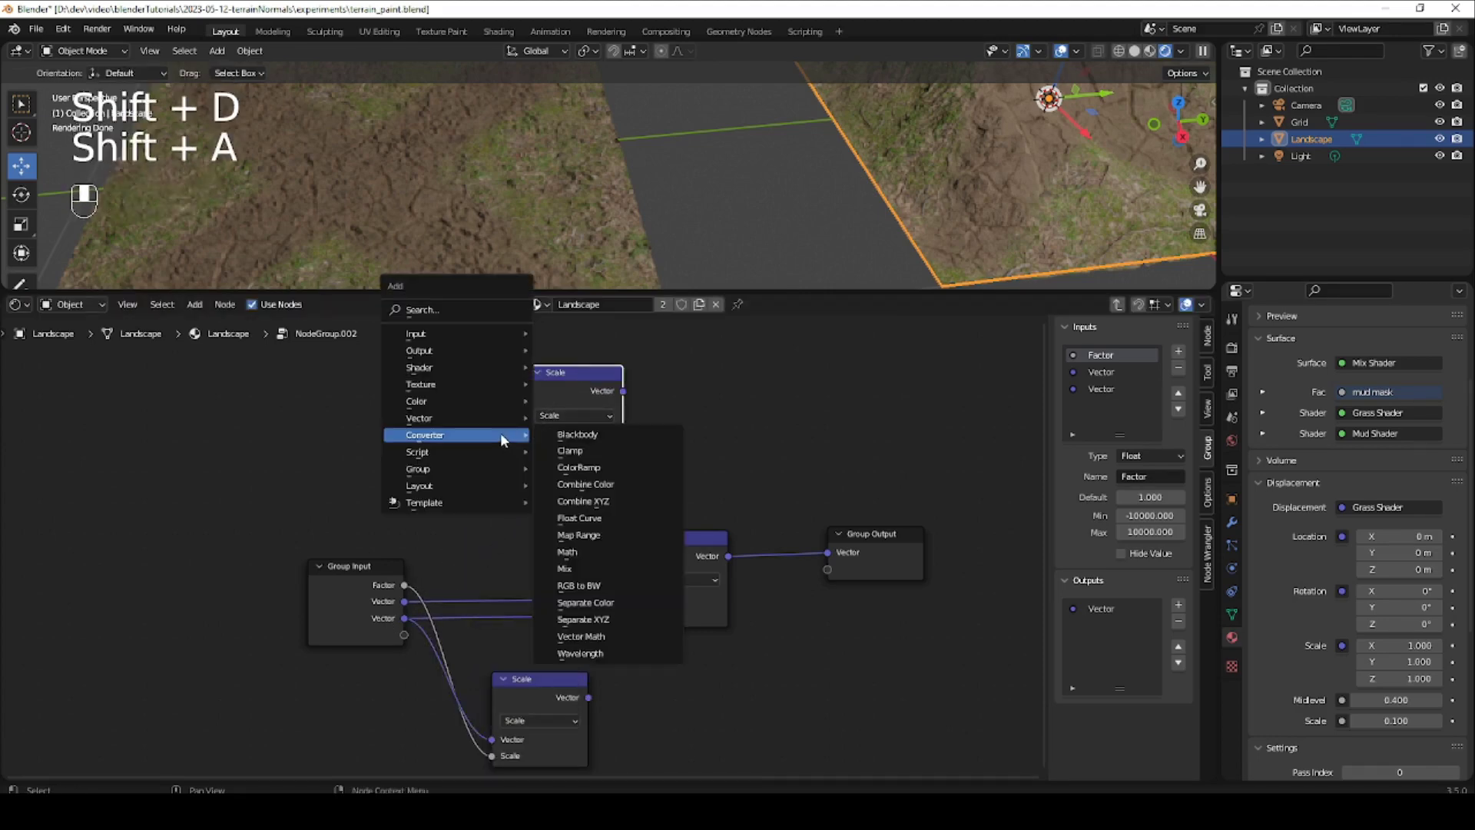
{"action": "left_click", "coordinate": [494, 307]}
{"action": "type", "text": "math"}
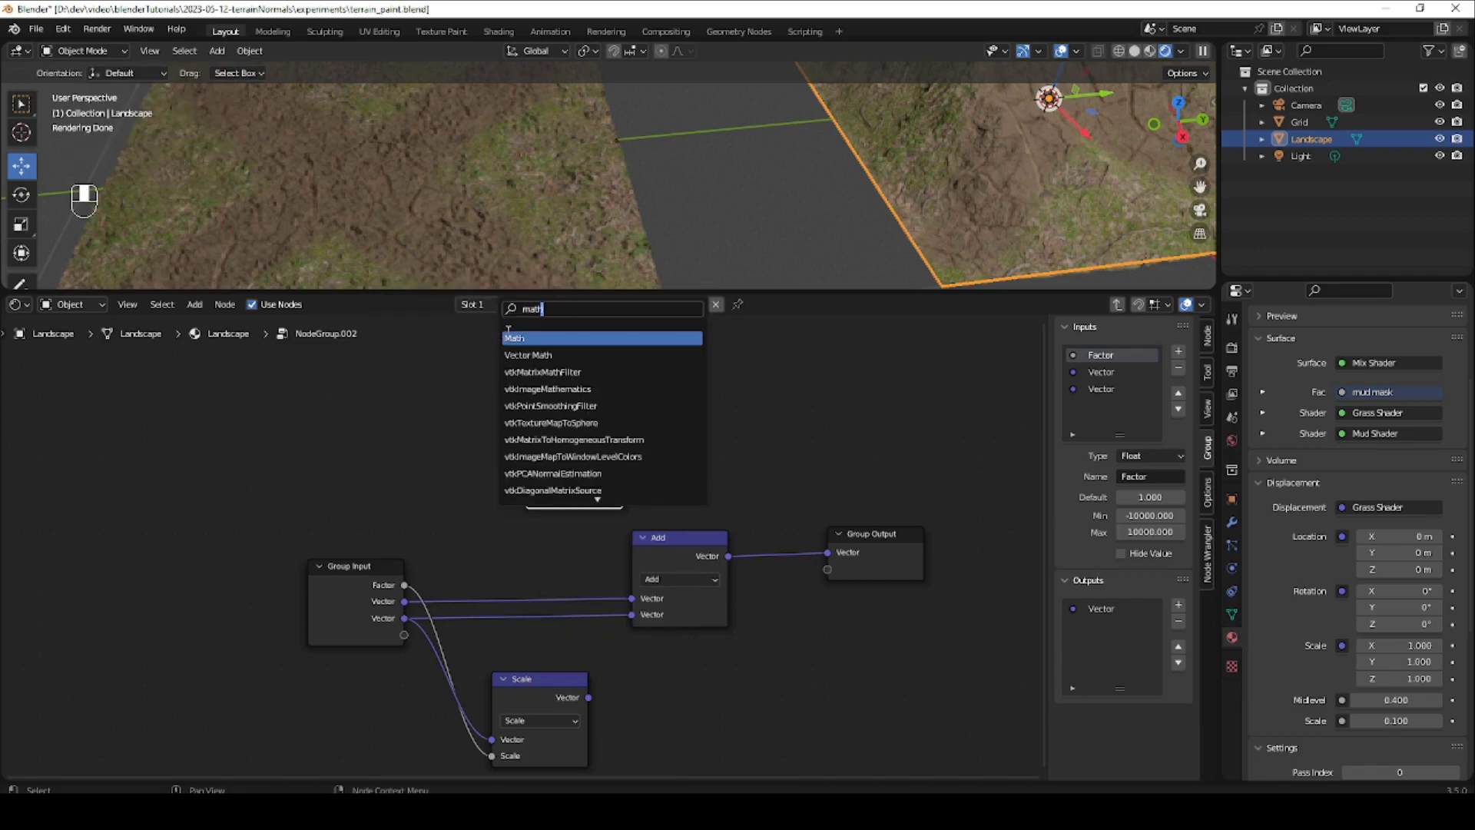
{"action": "key", "text": "Return"}
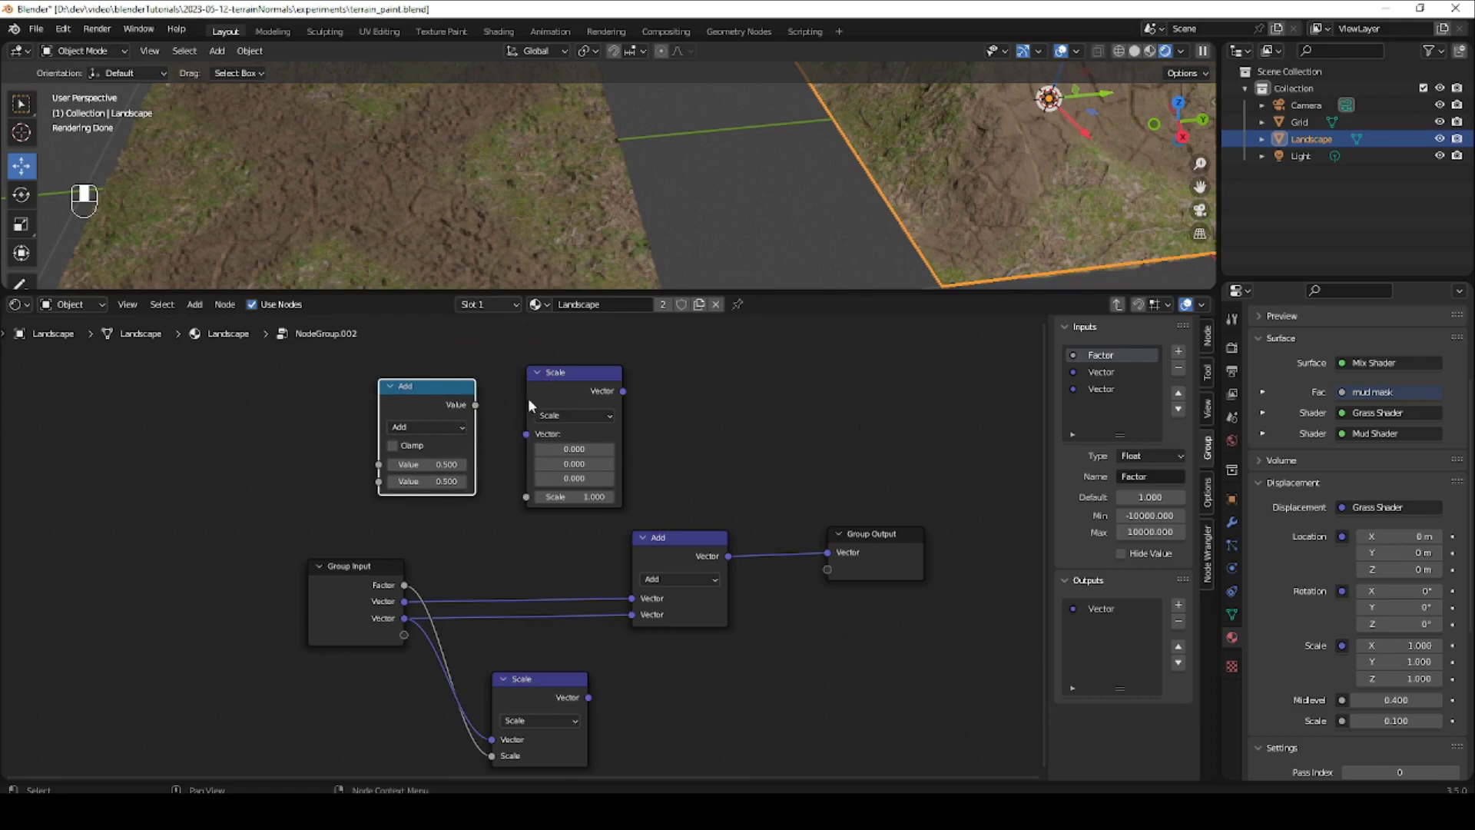
{"action": "left_click_drag", "start_coordinate": [573, 371], "coordinate": [640, 360]}
Set the Math node's operation to Subtract with a first value of 1.
{"action": "left_click", "coordinate": [427, 465]}
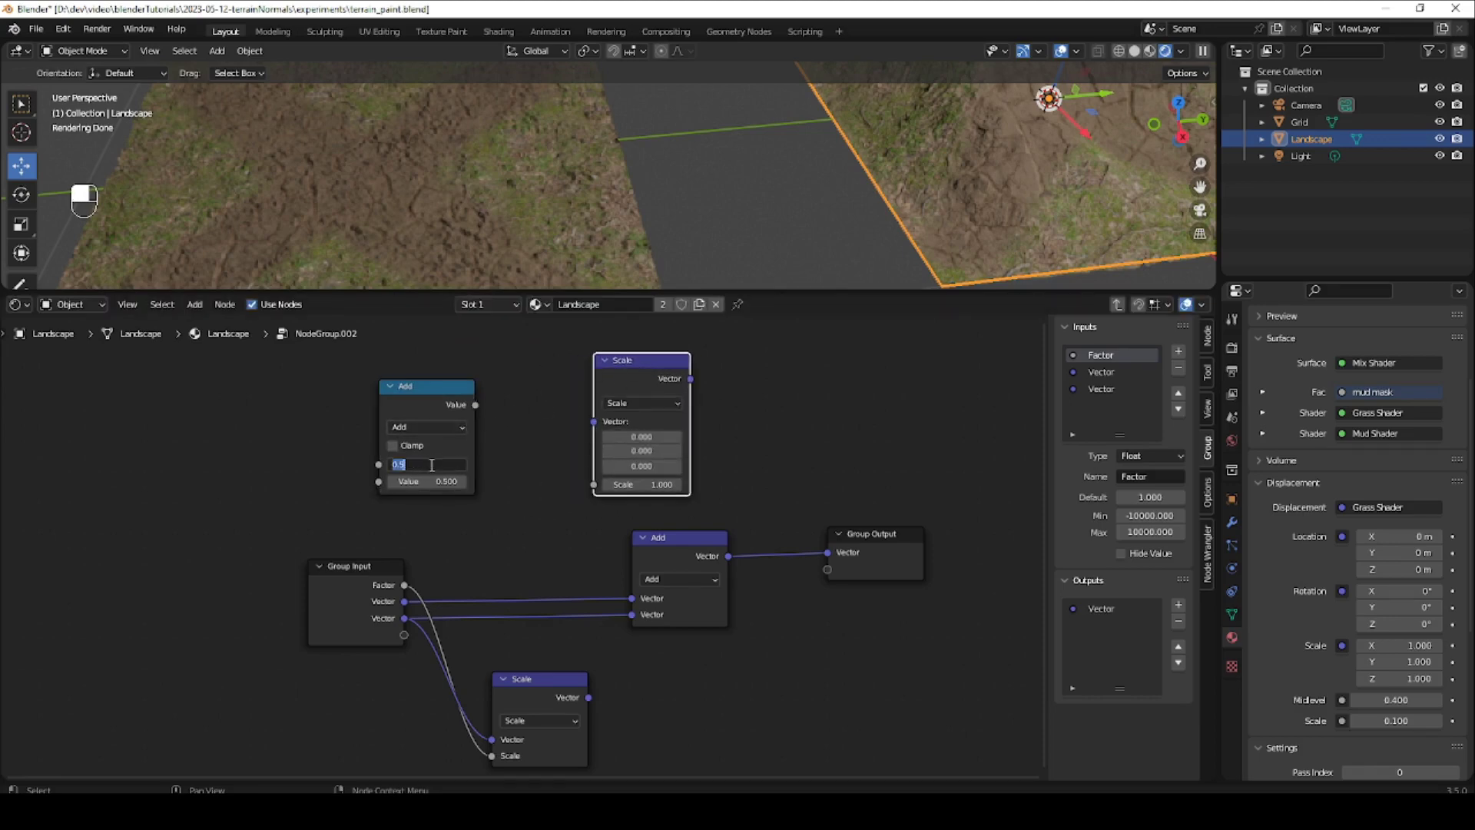
{"action": "key", "text": "BackSpace"}
{"action": "left_click", "coordinate": [442, 425]}
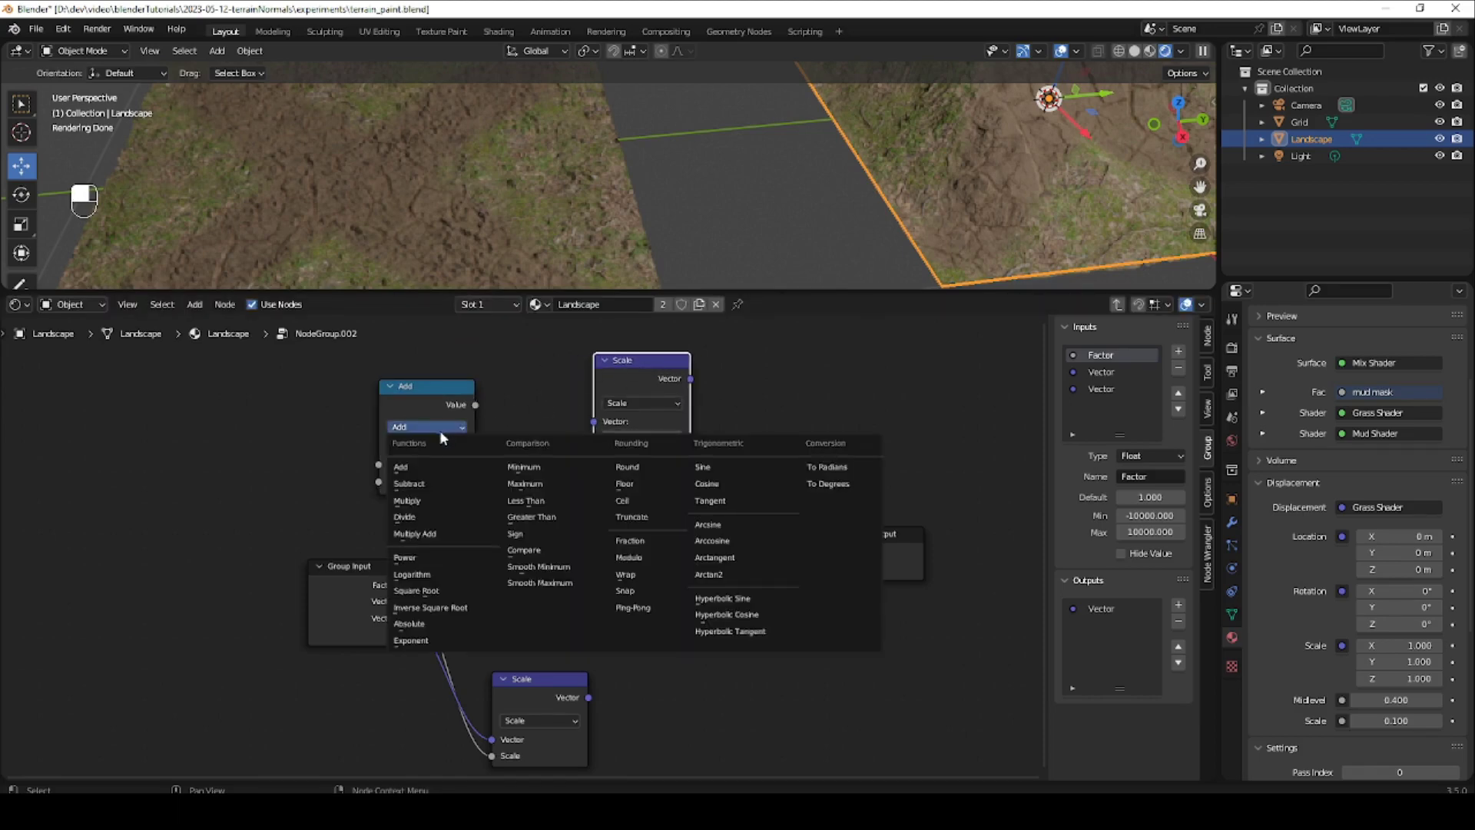
{"action": "left_click", "coordinate": [428, 467]}
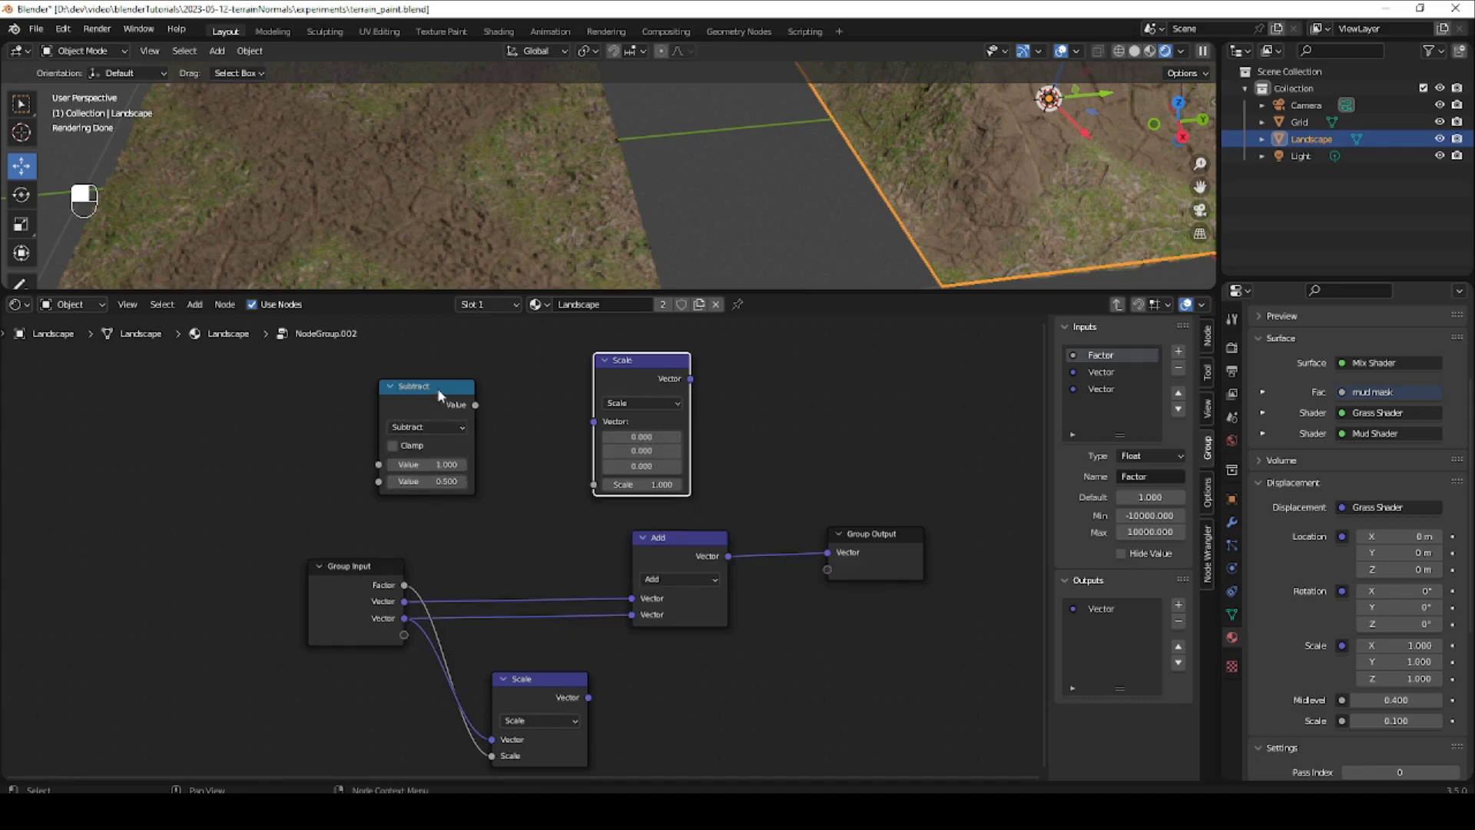
Connect Factor to the Subtract node's second value and feed its result into the upper Scale node's Scale input.
{"action": "left_click_drag", "start_coordinate": [436, 389], "coordinate": [496, 385]}
{"action": "left_click_drag", "start_coordinate": [405, 585], "coordinate": [439, 477]}
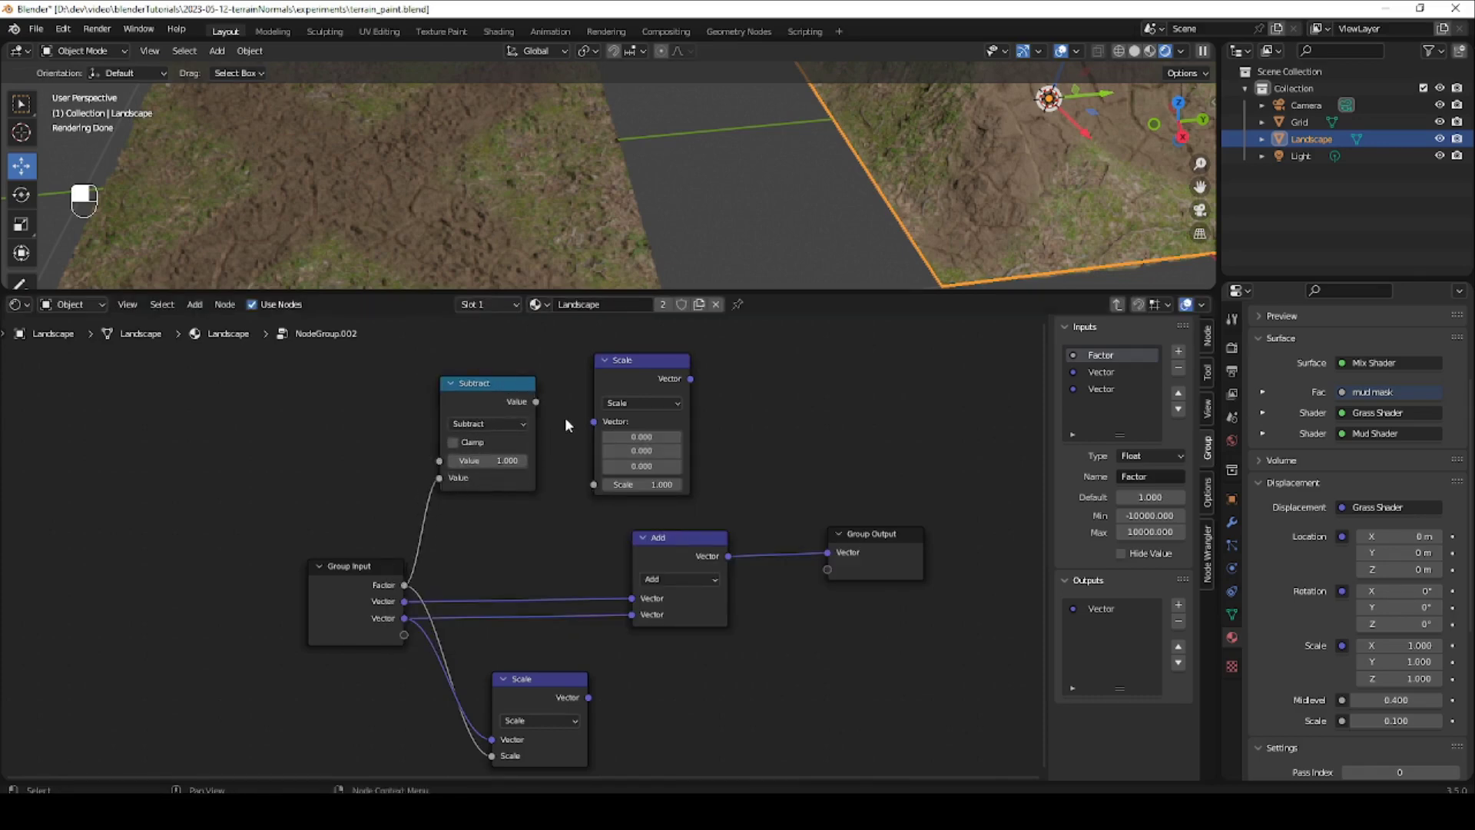
{"action": "left_click_drag", "start_coordinate": [536, 401], "coordinate": [593, 484]}
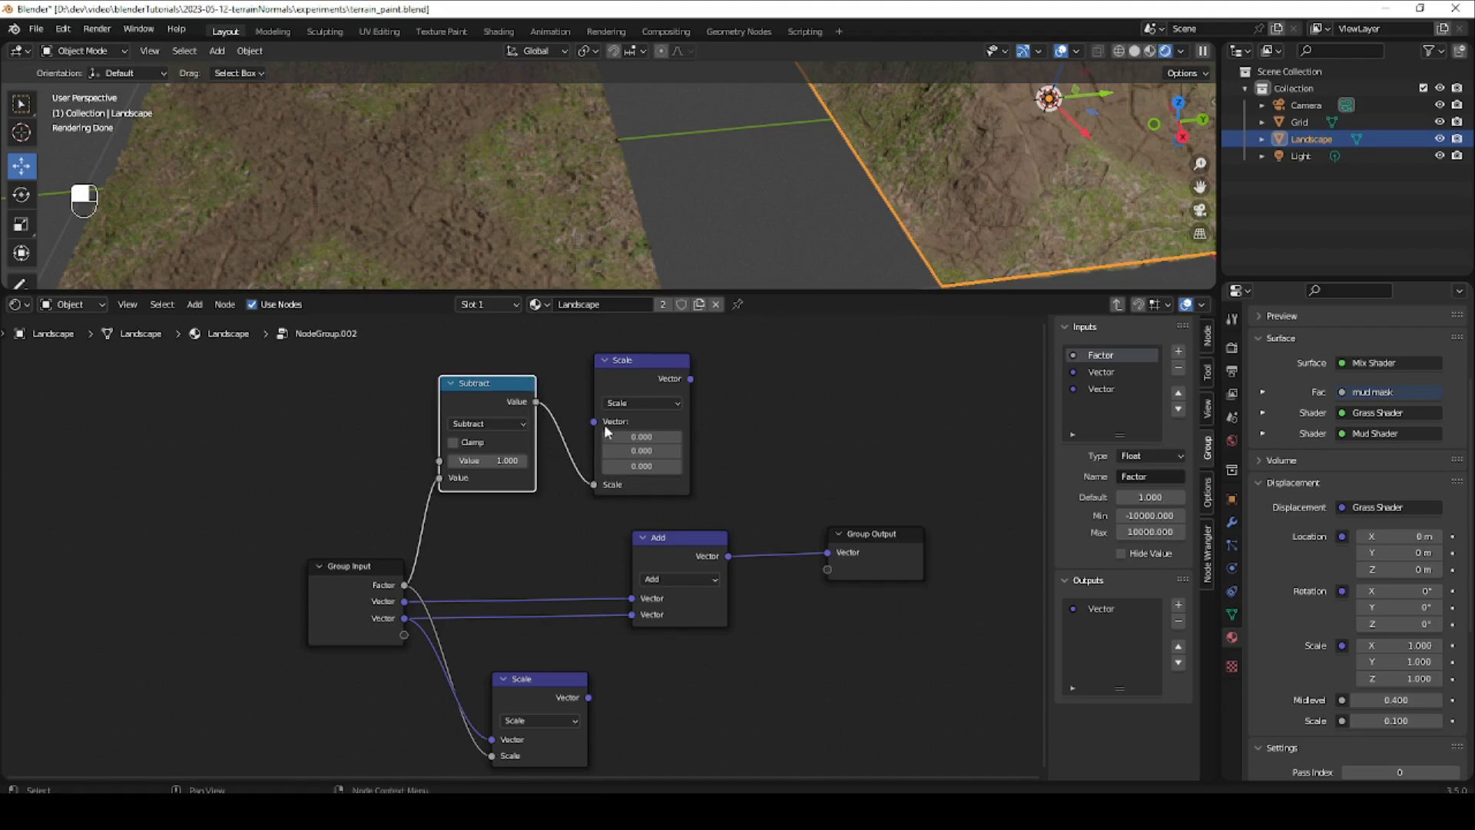
Make room by shifting the Add and Group Output nodes, and connect the first Vector group input to the upper Scale node.
{"action": "left_click_drag", "start_coordinate": [932, 430], "coordinate": [842, 523]}
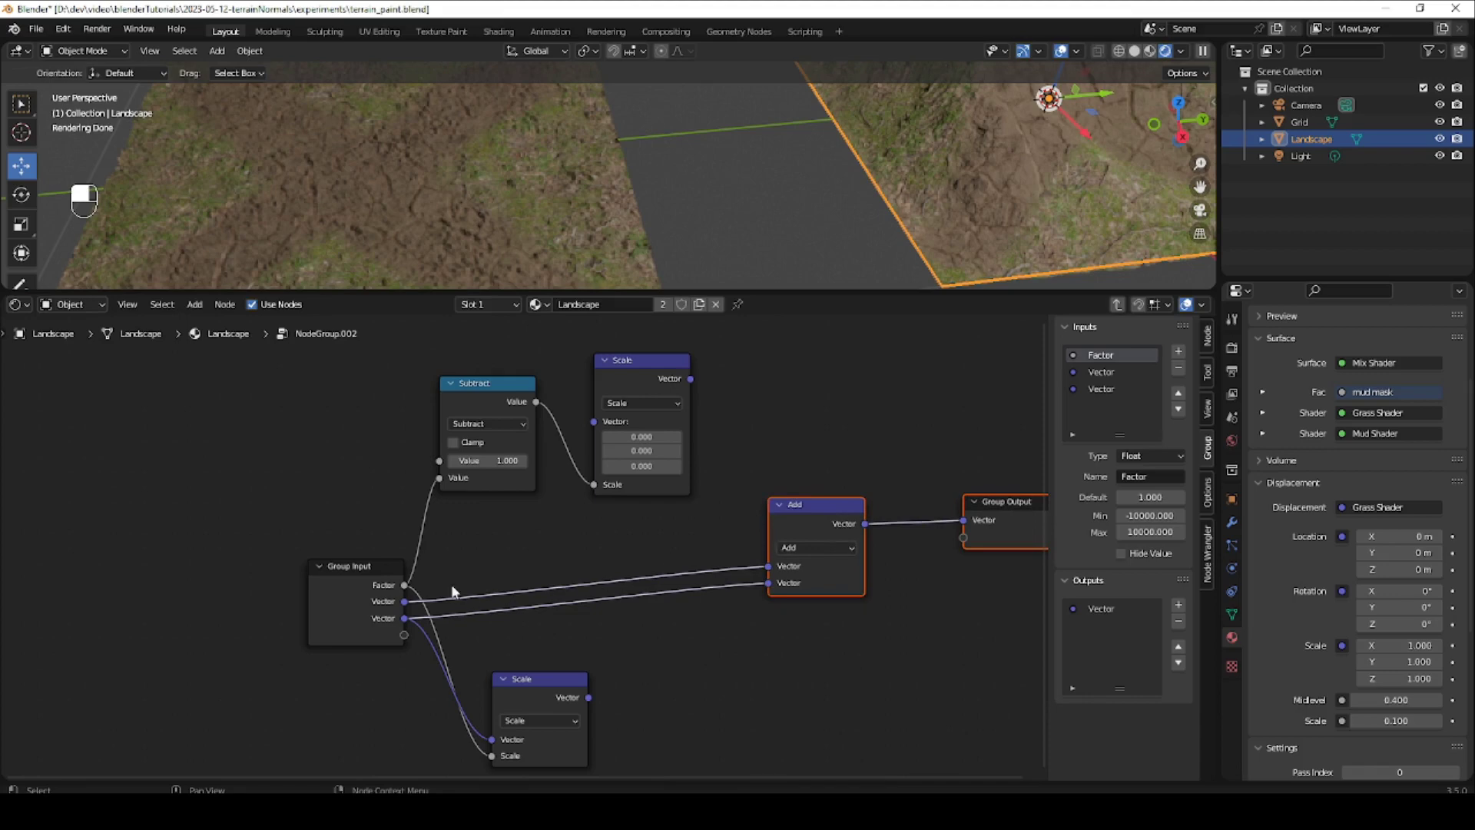
{"action": "left_click_drag", "start_coordinate": [405, 602], "coordinate": [594, 423]}
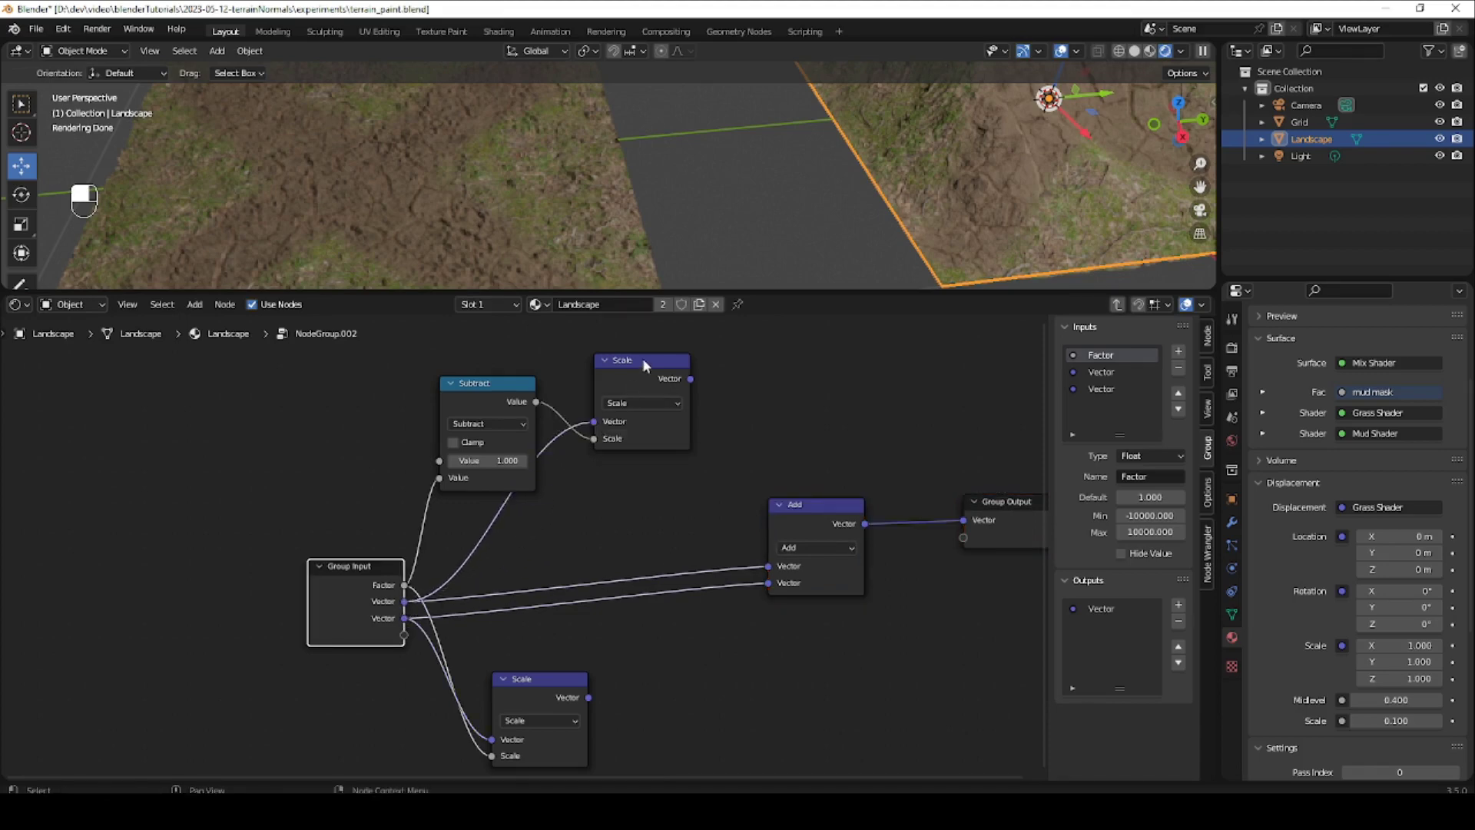
{"action": "left_click_drag", "start_coordinate": [644, 362], "coordinate": [654, 405]}
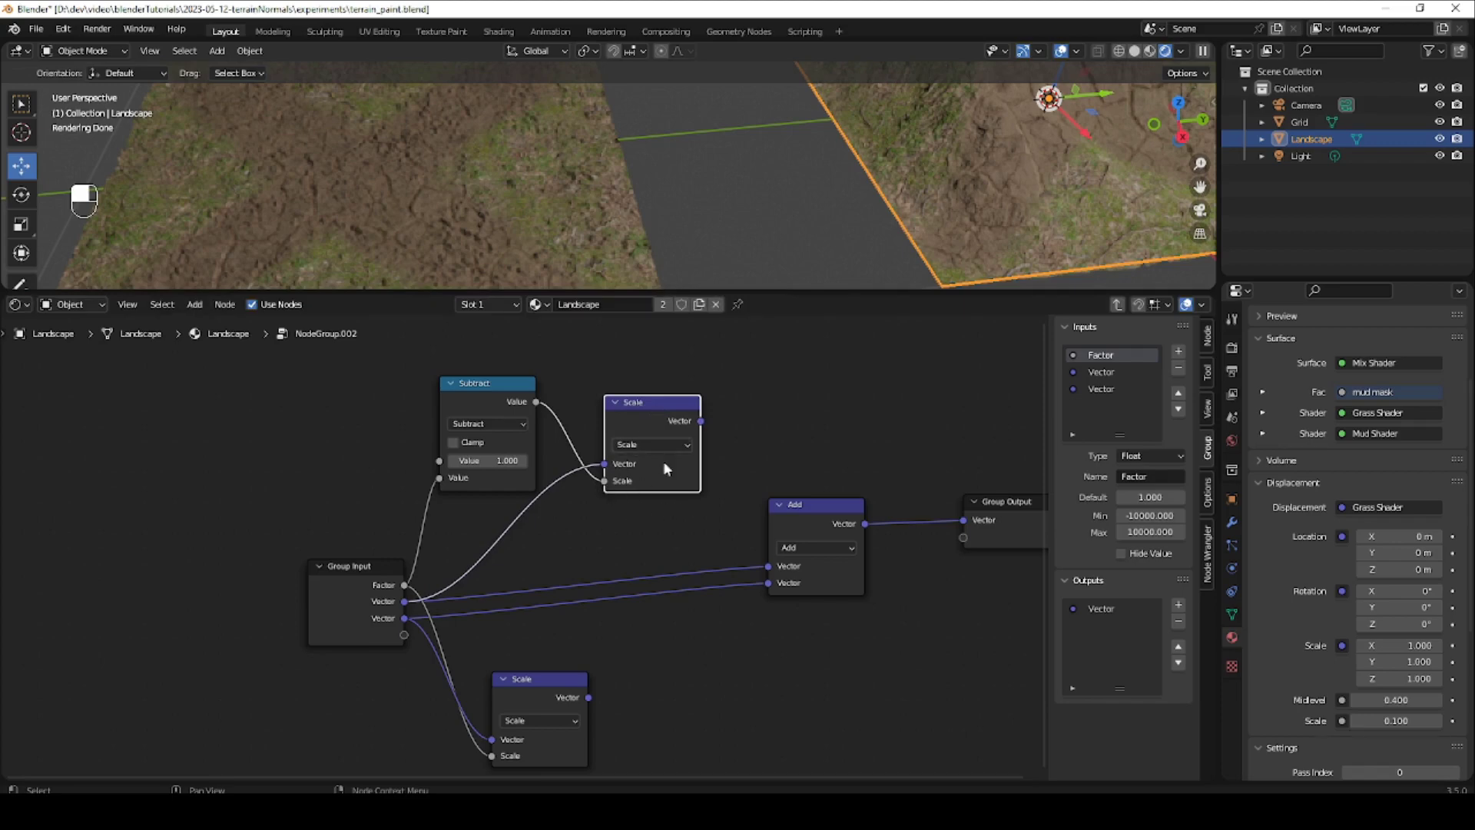
Connect the upper and lower Scale nodes to the Add node's first and second Vector inputs, and move the lower Scale closer.
{"action": "middle_click_drag", "start_coordinate": [711, 422], "coordinate": [573, 418]}
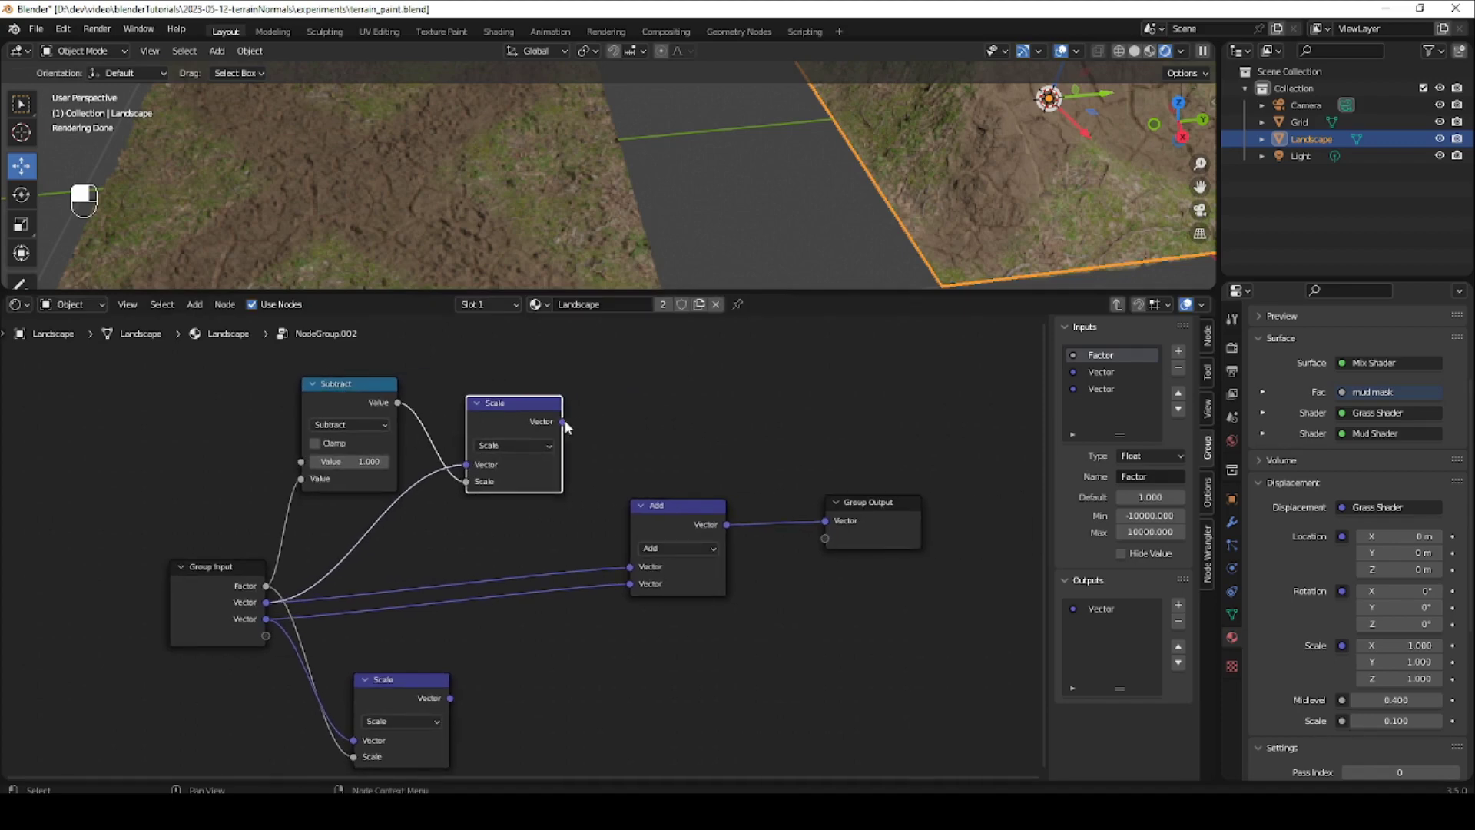
{"action": "left_click_drag", "start_coordinate": [564, 421], "coordinate": [630, 566]}
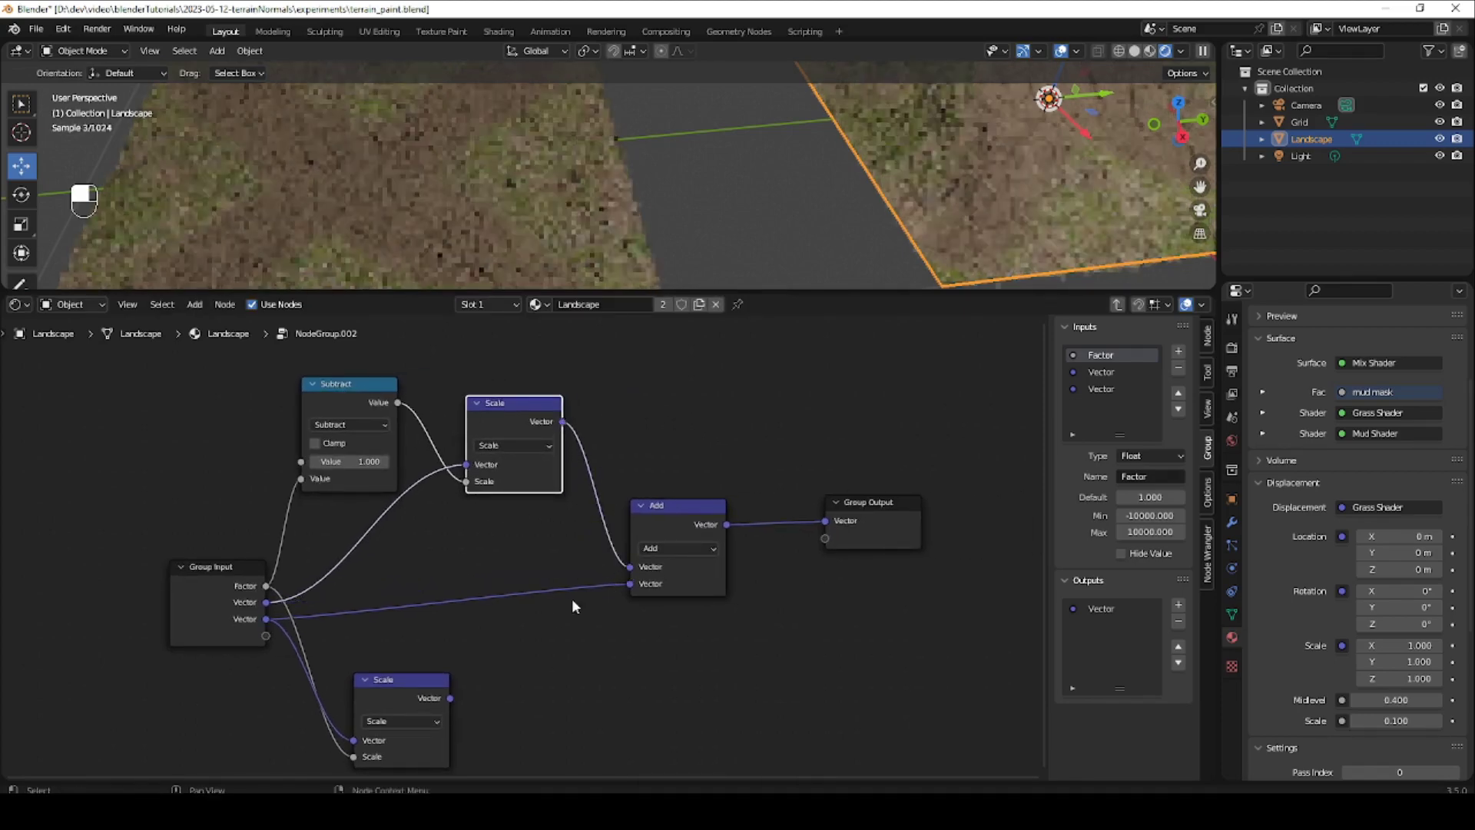
{"action": "left_click_drag", "start_coordinate": [450, 698], "coordinate": [630, 584]}
{"action": "left_click_drag", "start_coordinate": [428, 681], "coordinate": [502, 587]}
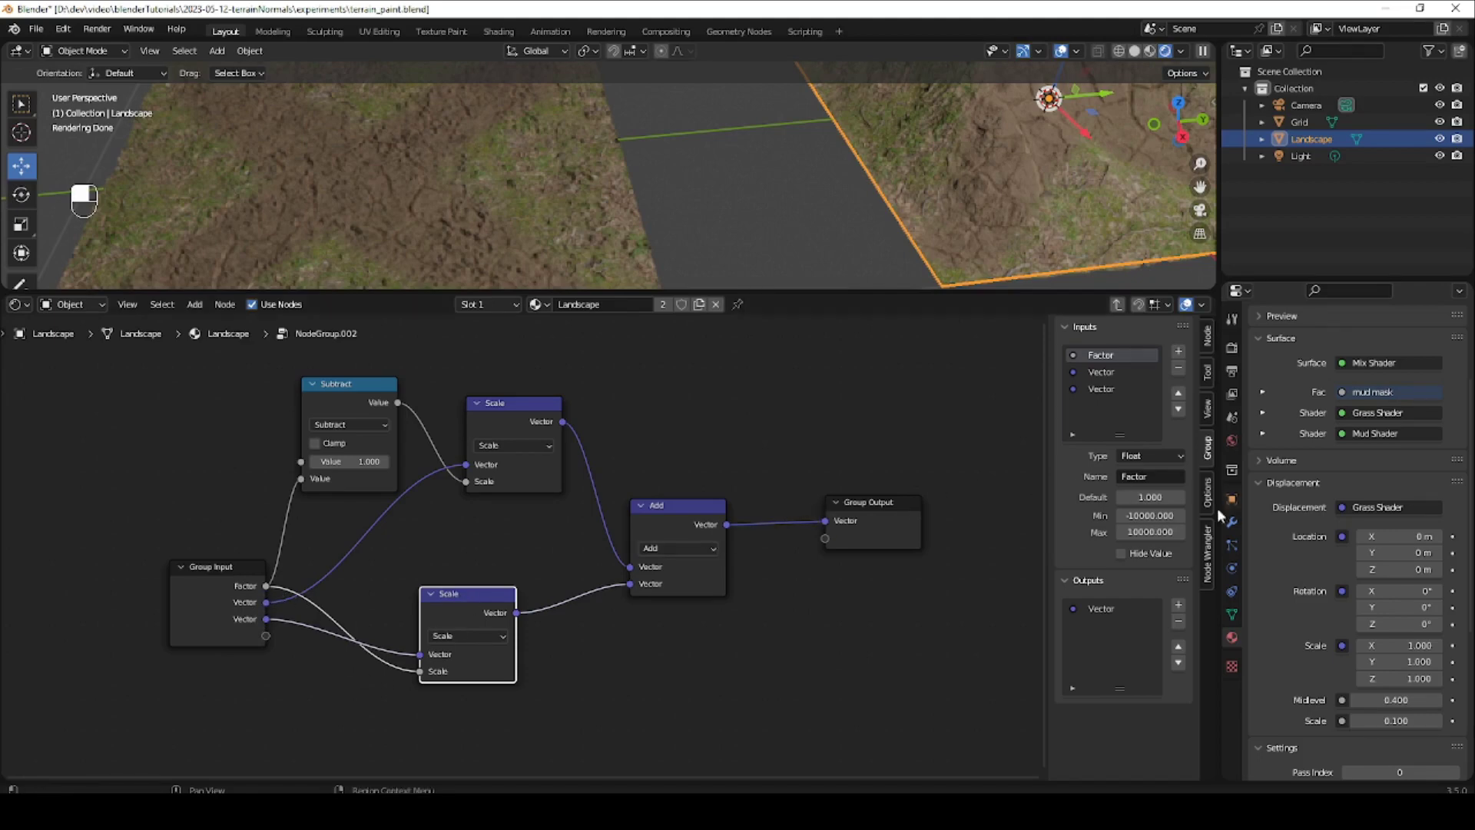
Leave the vector mix group and label its node Lerp in the Landscape material.
{"action": "key", "text": "ctrl+Tab"}
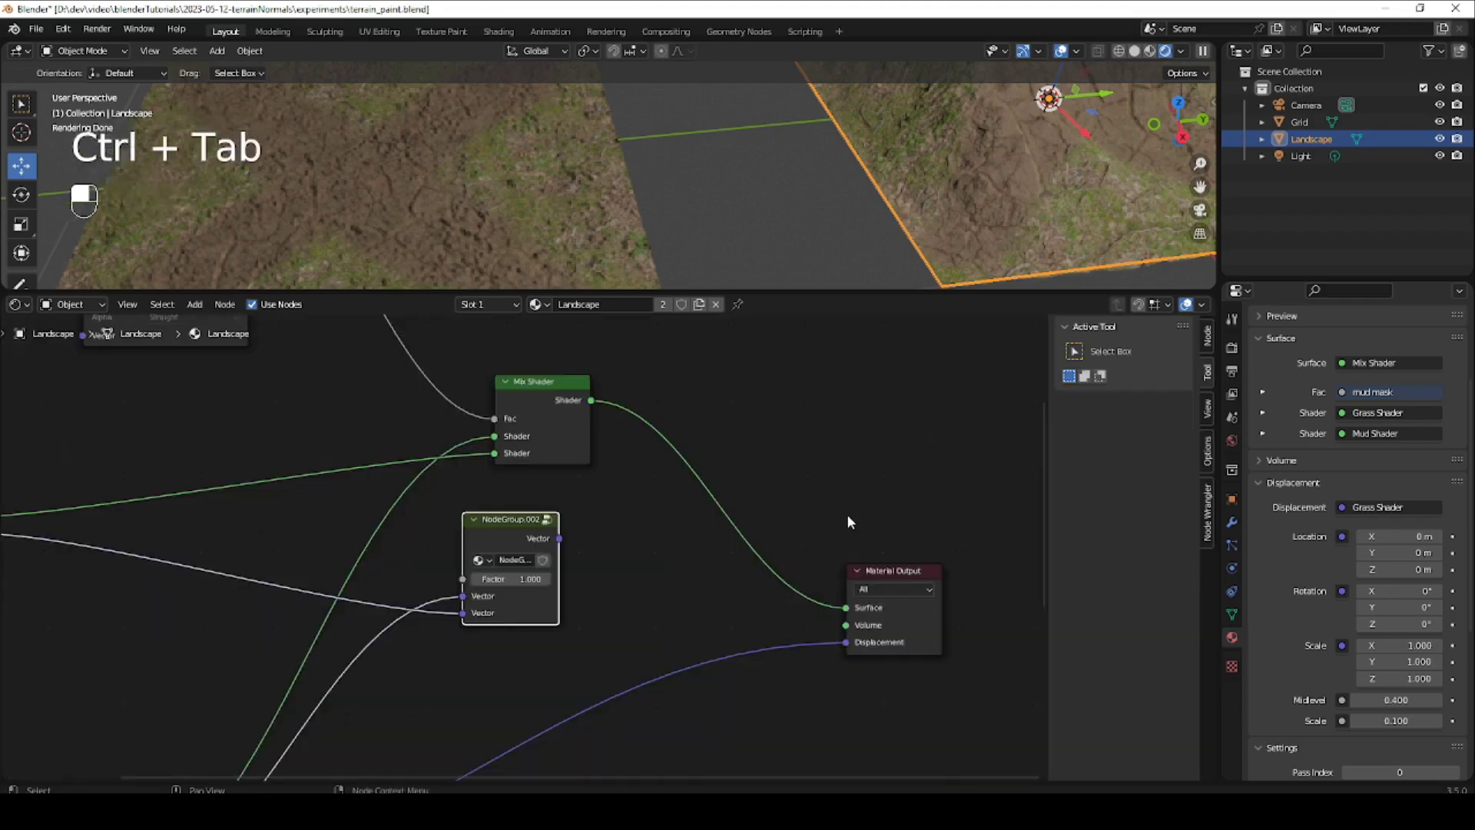
{"action": "left_click_drag", "start_coordinate": [500, 529], "coordinate": [533, 522]}
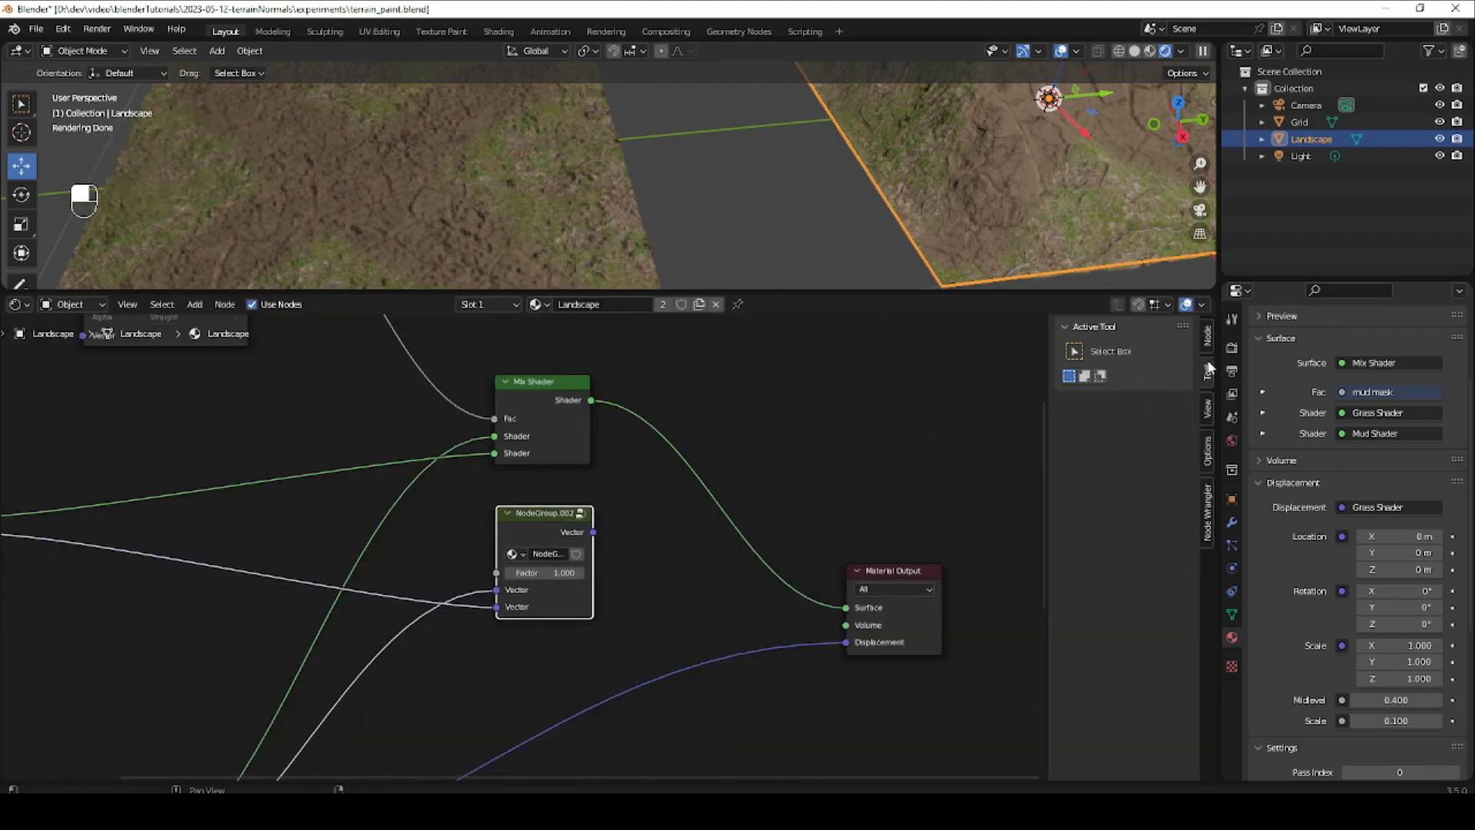
{"action": "left_click", "coordinate": [1207, 411]}
{"action": "left_click", "coordinate": [1209, 453]}
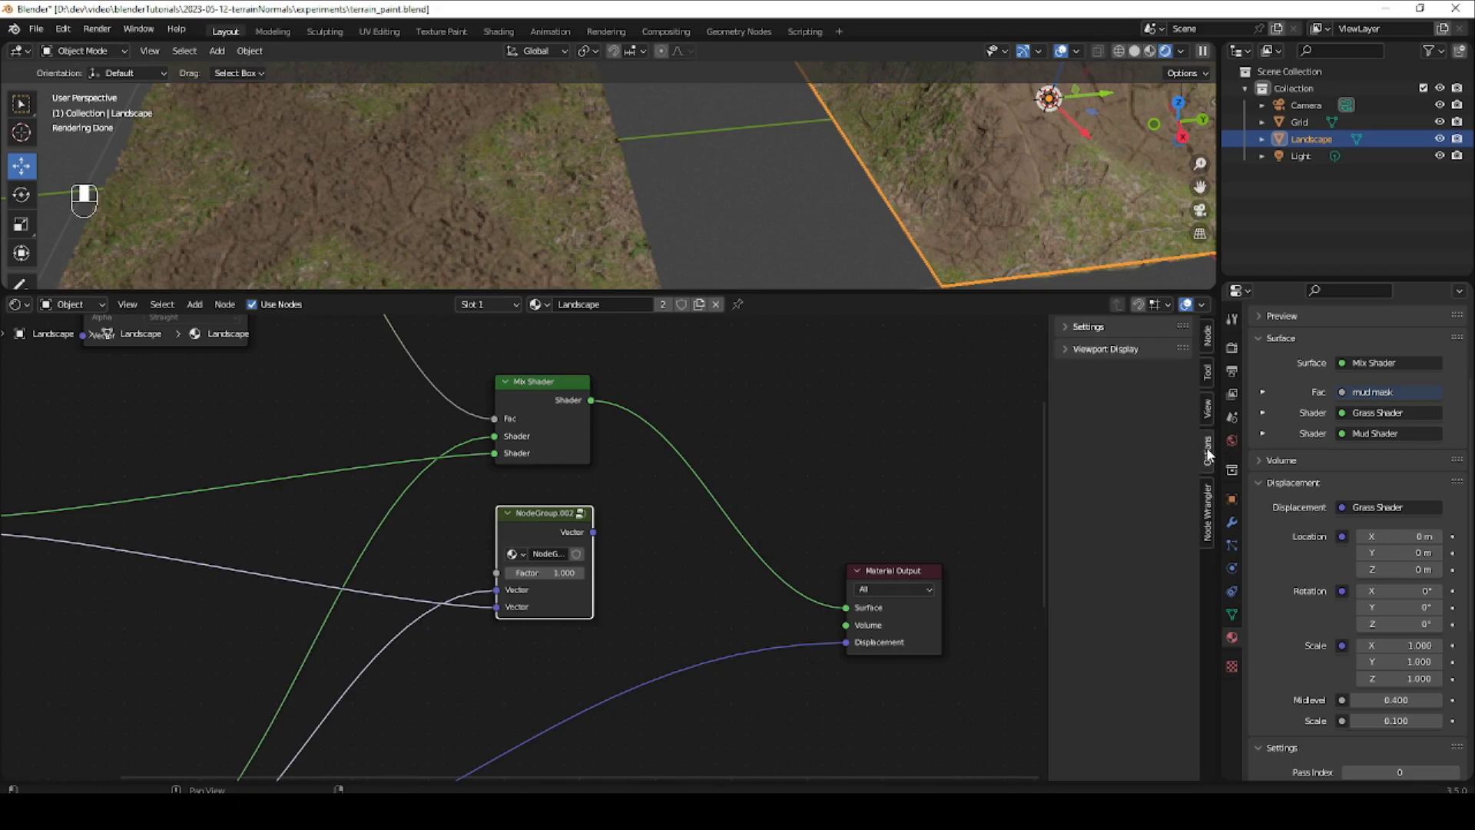
{"action": "left_click", "coordinate": [1206, 337]}
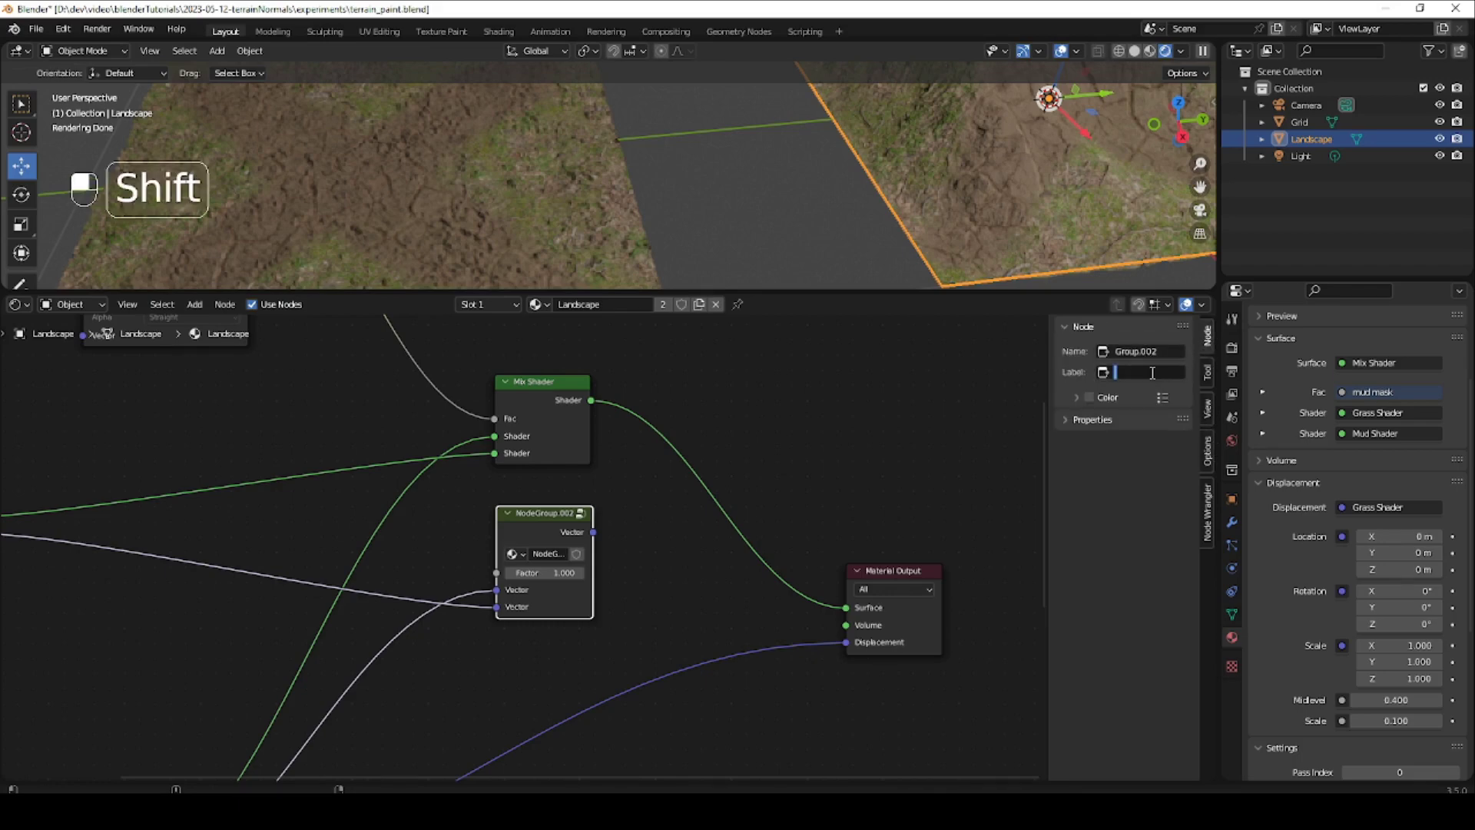
{"action": "type", "text": "Lerp"}
{"action": "key", "text": "Return"}
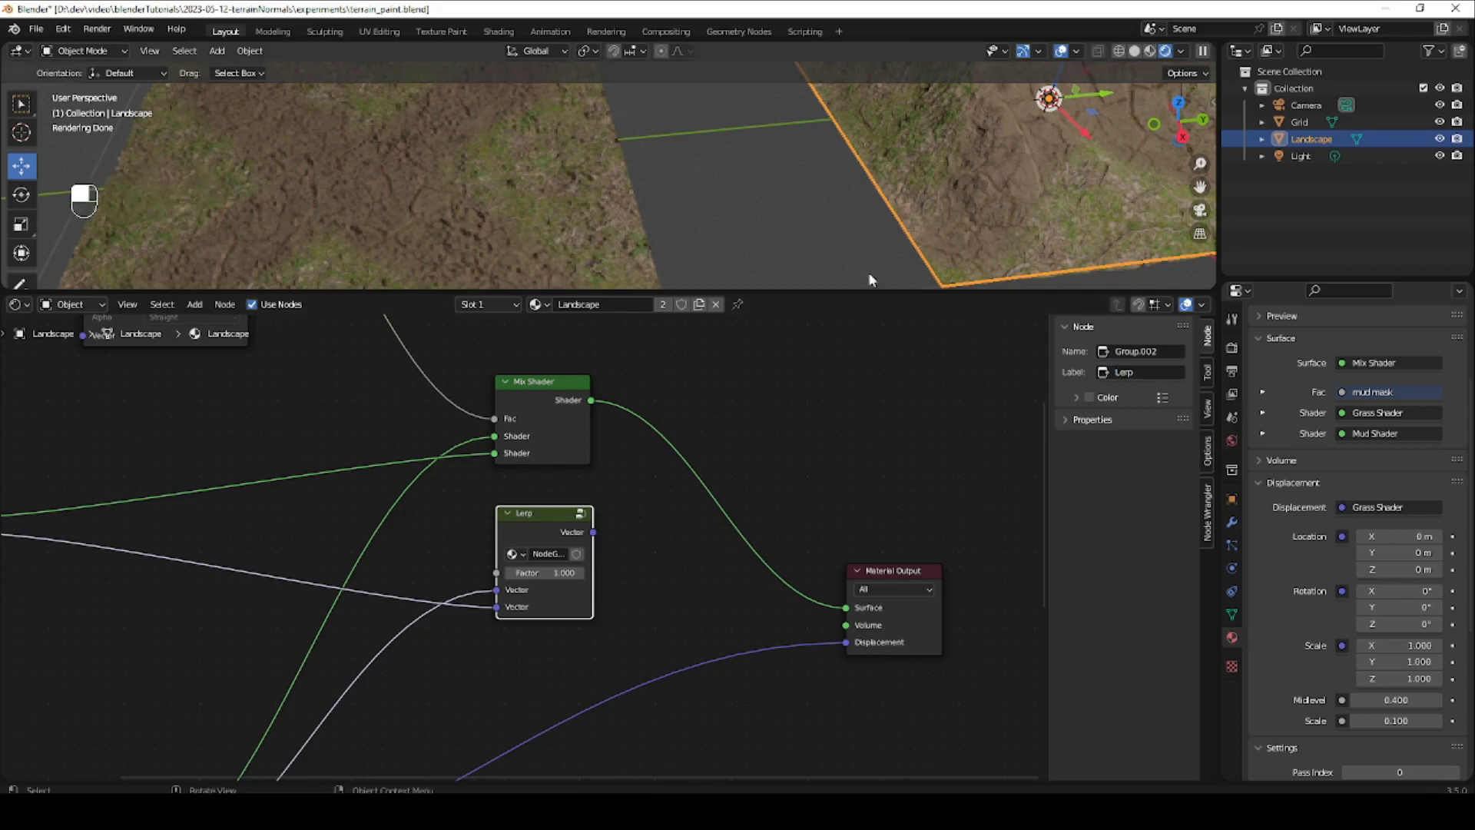
Connect Lerp's Vector output to the Material Output's Displacement and the mud mask's Color to Lerp's Factor.
{"action": "middle_click_drag", "start_coordinate": [667, 462], "coordinate": [621, 530], "text": "ctrl"}
{"action": "middle_click_drag", "start_coordinate": [621, 530], "coordinate": [633, 452], "text": "shift"}
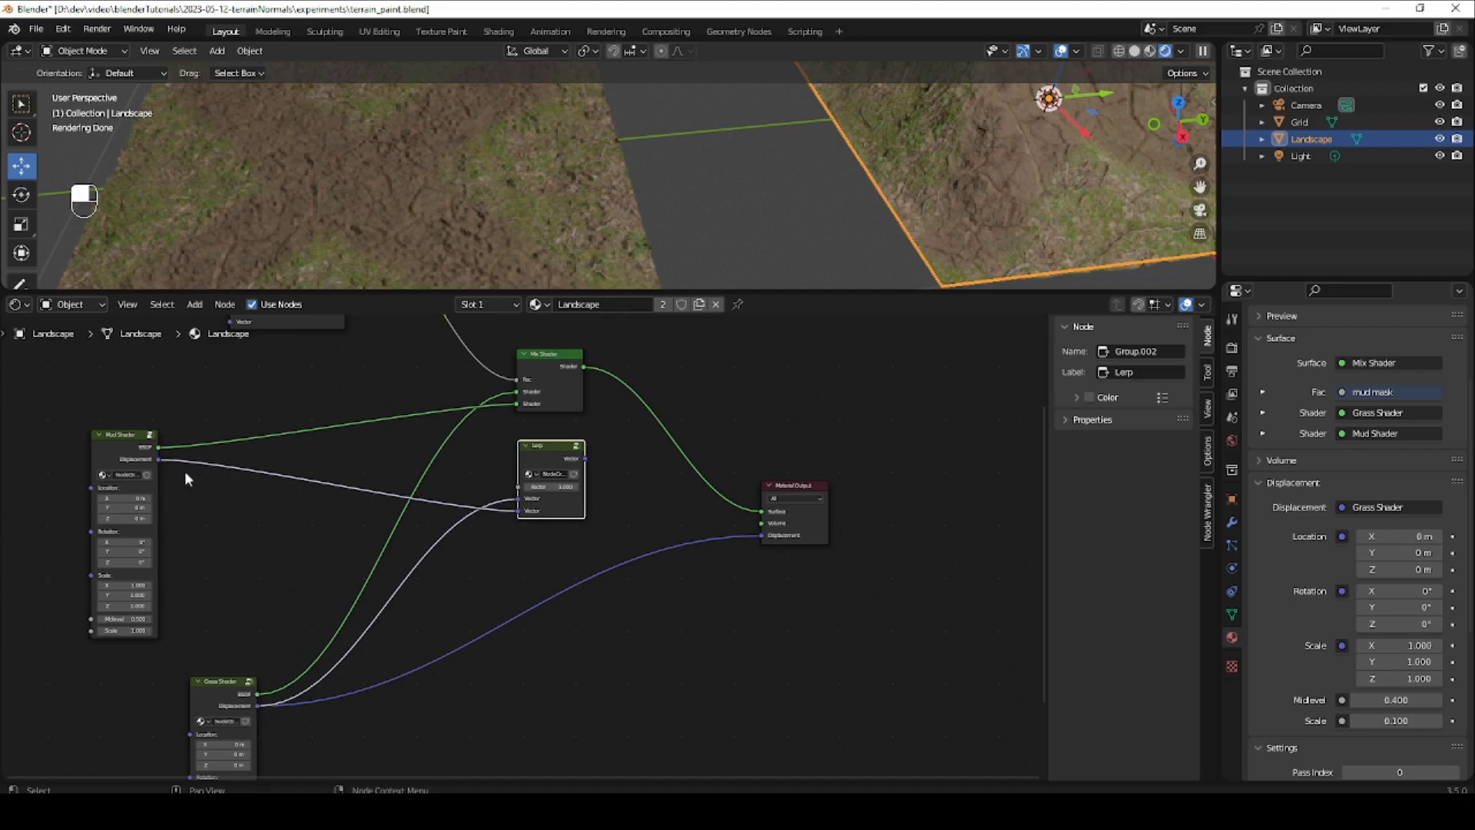
{"action": "left_click_drag", "start_coordinate": [587, 457], "coordinate": [762, 535]}
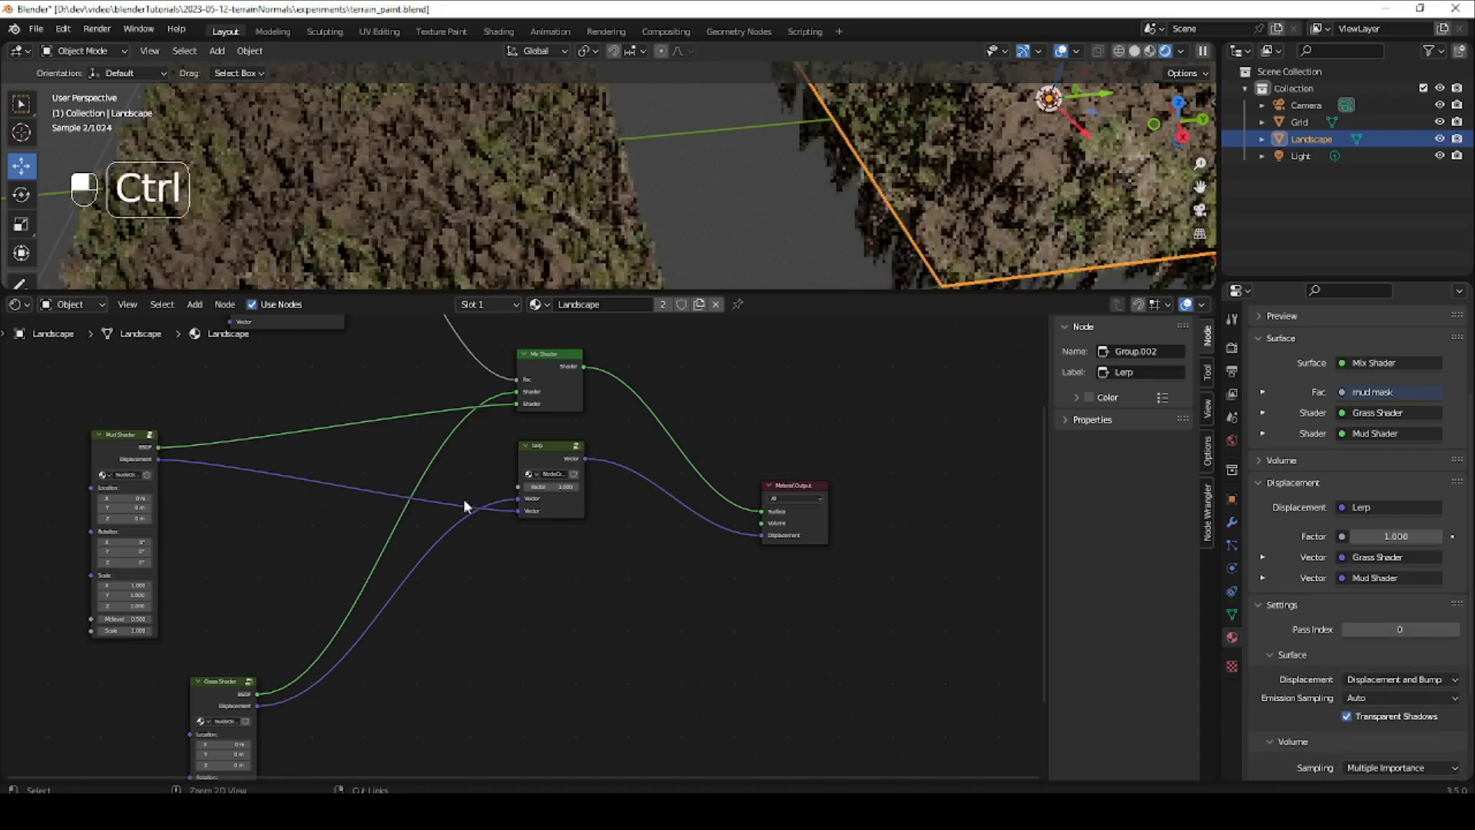
{"action": "middle_click_drag", "start_coordinate": [463, 499], "coordinate": [549, 595], "text": "ctrl"}
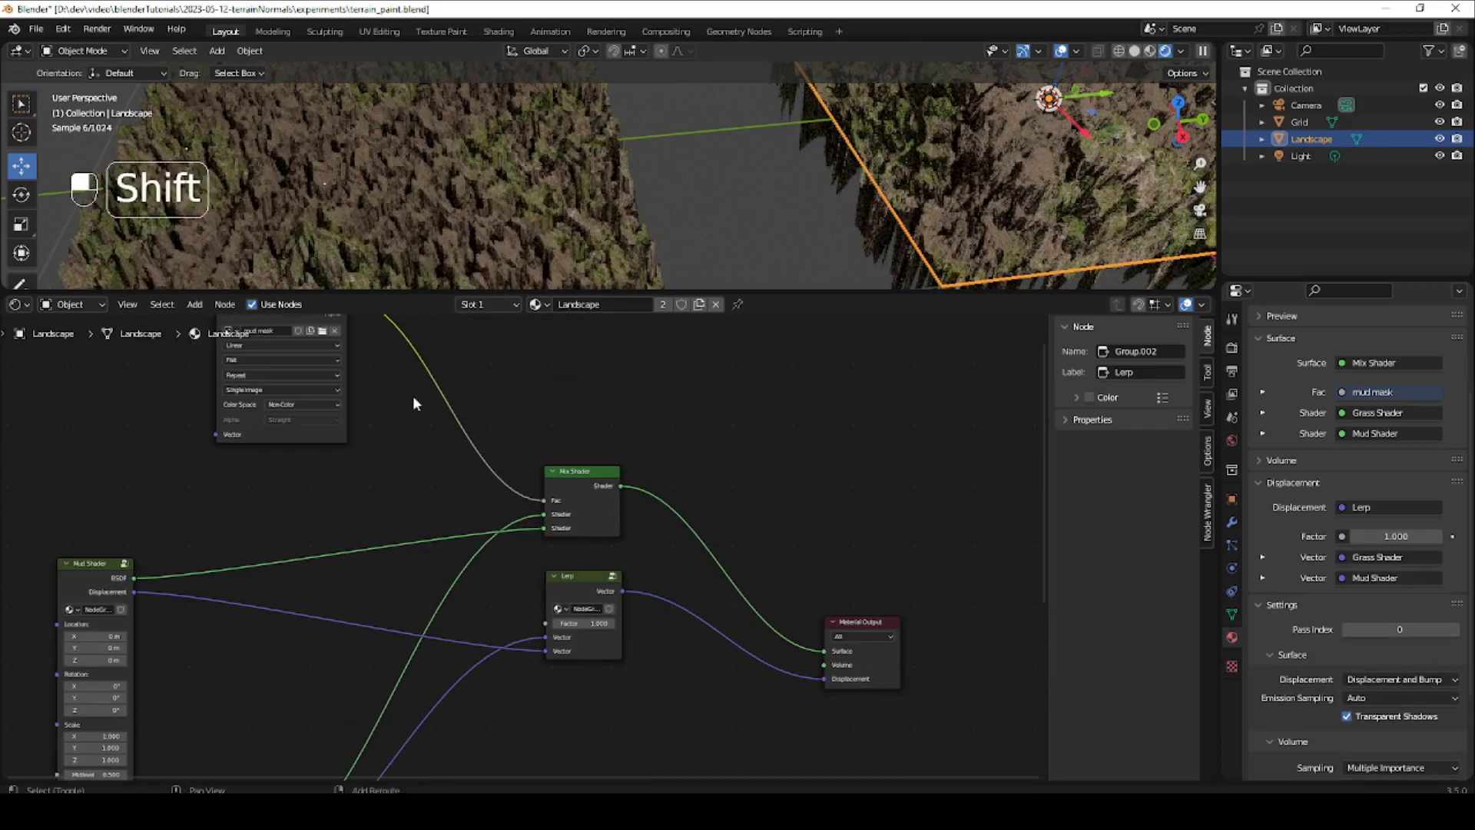
{"action": "middle_click_drag", "start_coordinate": [415, 397], "coordinate": [447, 489], "text": "shift"}
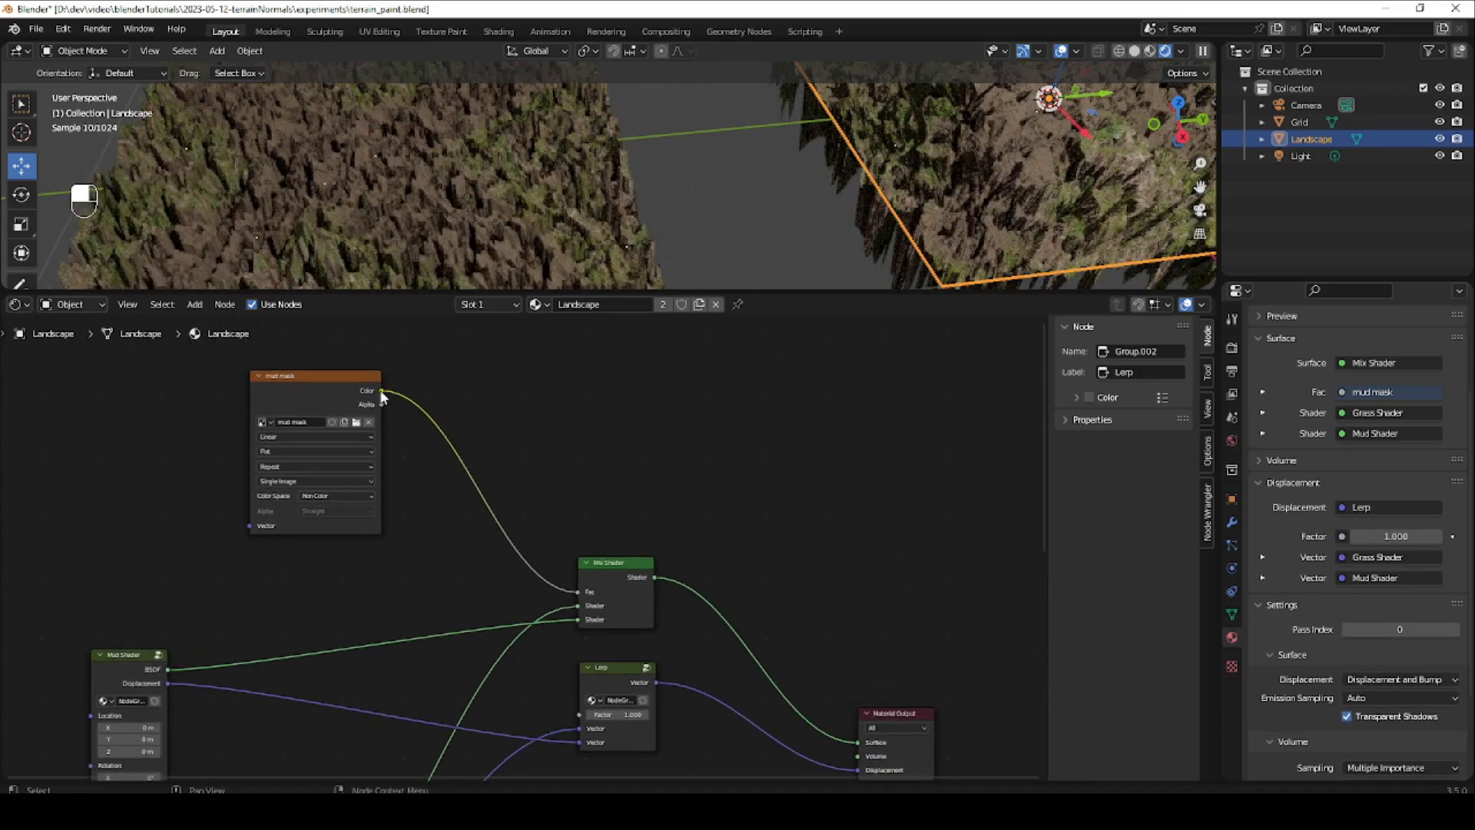
{"action": "left_click_drag", "start_coordinate": [384, 391], "coordinate": [580, 714]}
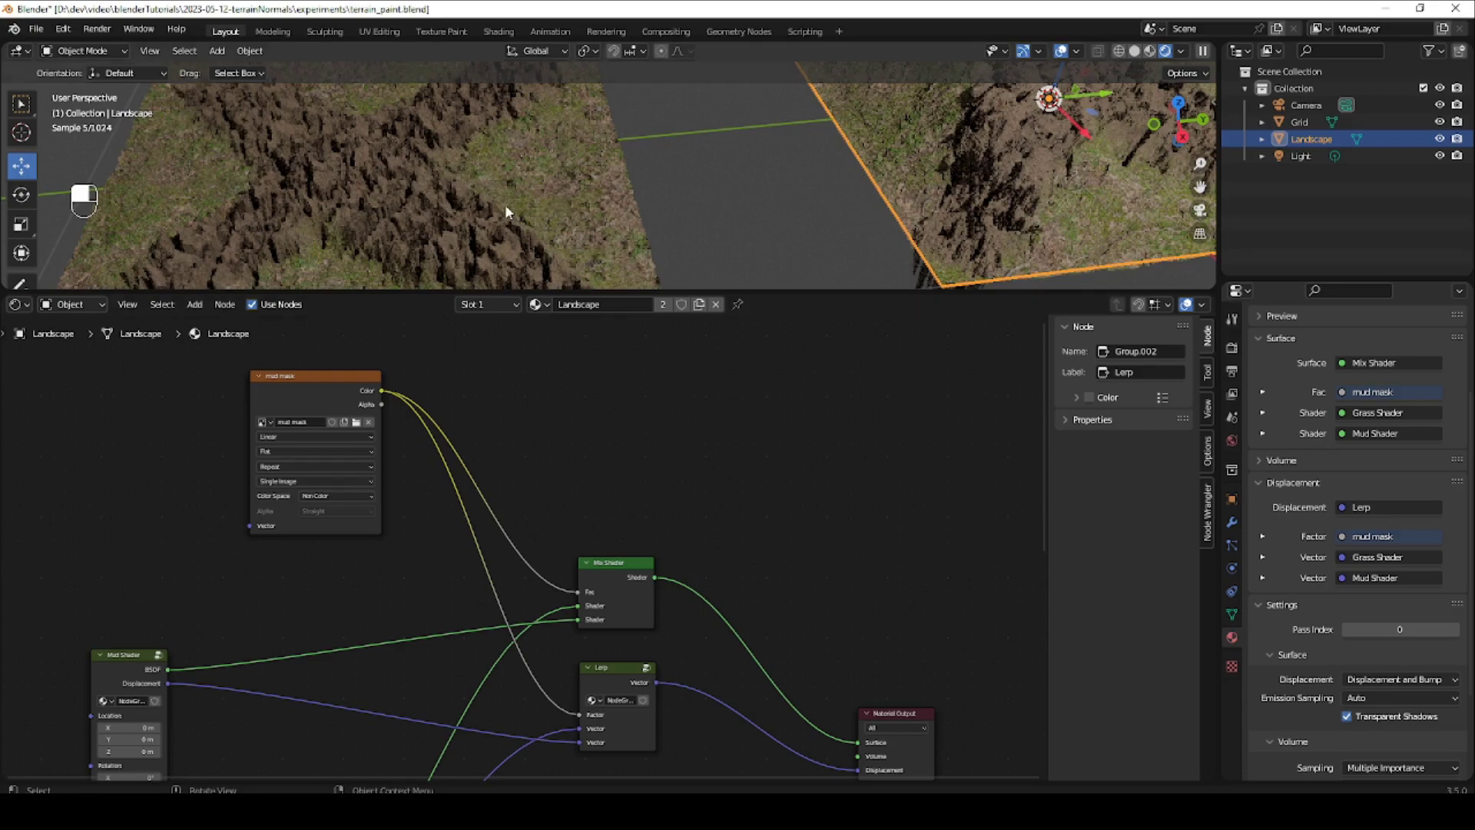
Set the Mud Shader group's displacement Scale to 0.1.
{"action": "middle_click_drag", "start_coordinate": [492, 178], "coordinate": [485, 198], "text": "ctrl"}
{"action": "middle_click_drag", "start_coordinate": [486, 198], "coordinate": [509, 165], "text": "shift"}
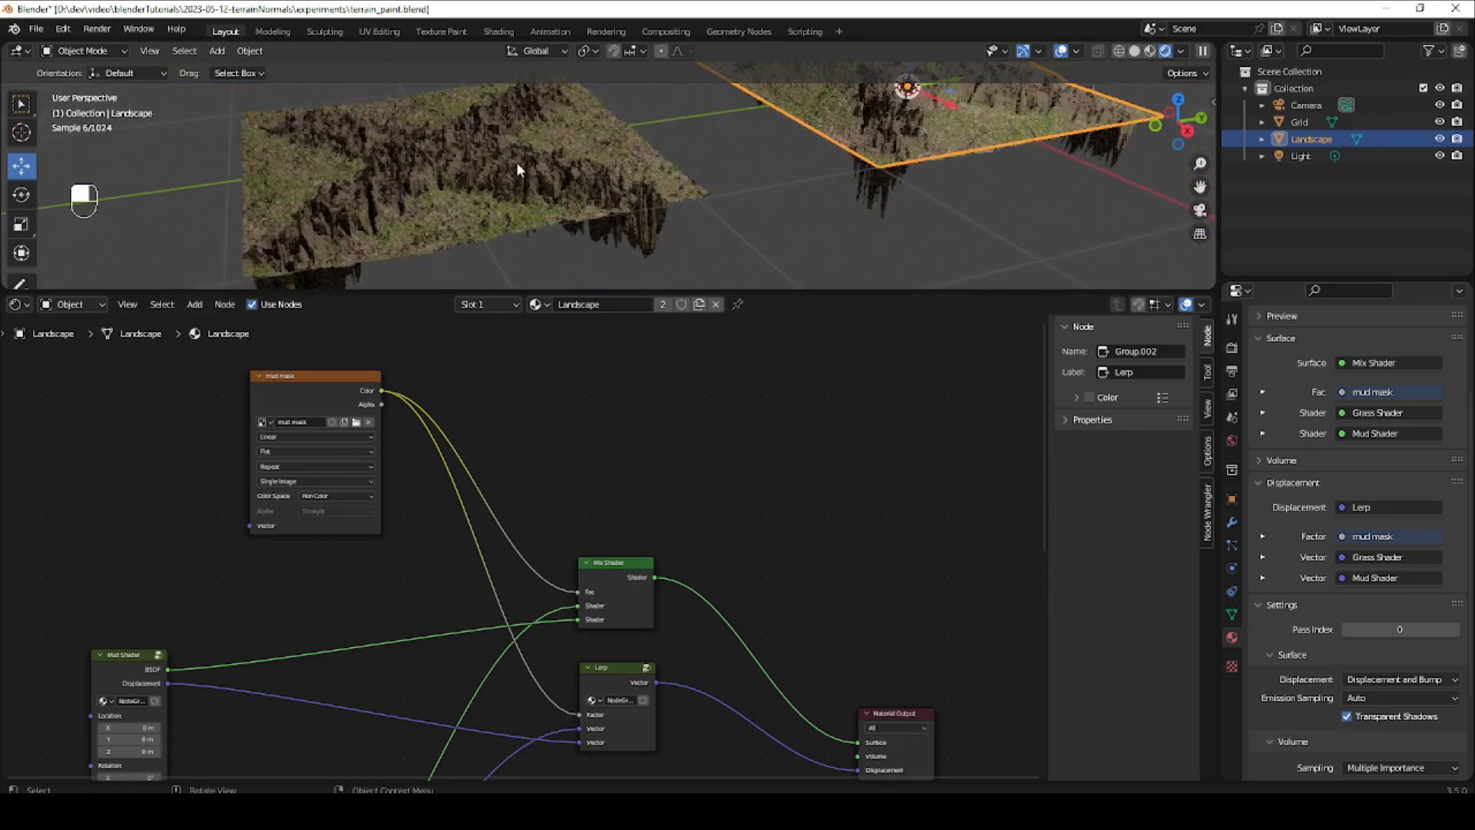
{"action": "middle_click_drag", "start_coordinate": [540, 169], "coordinate": [509, 176]}
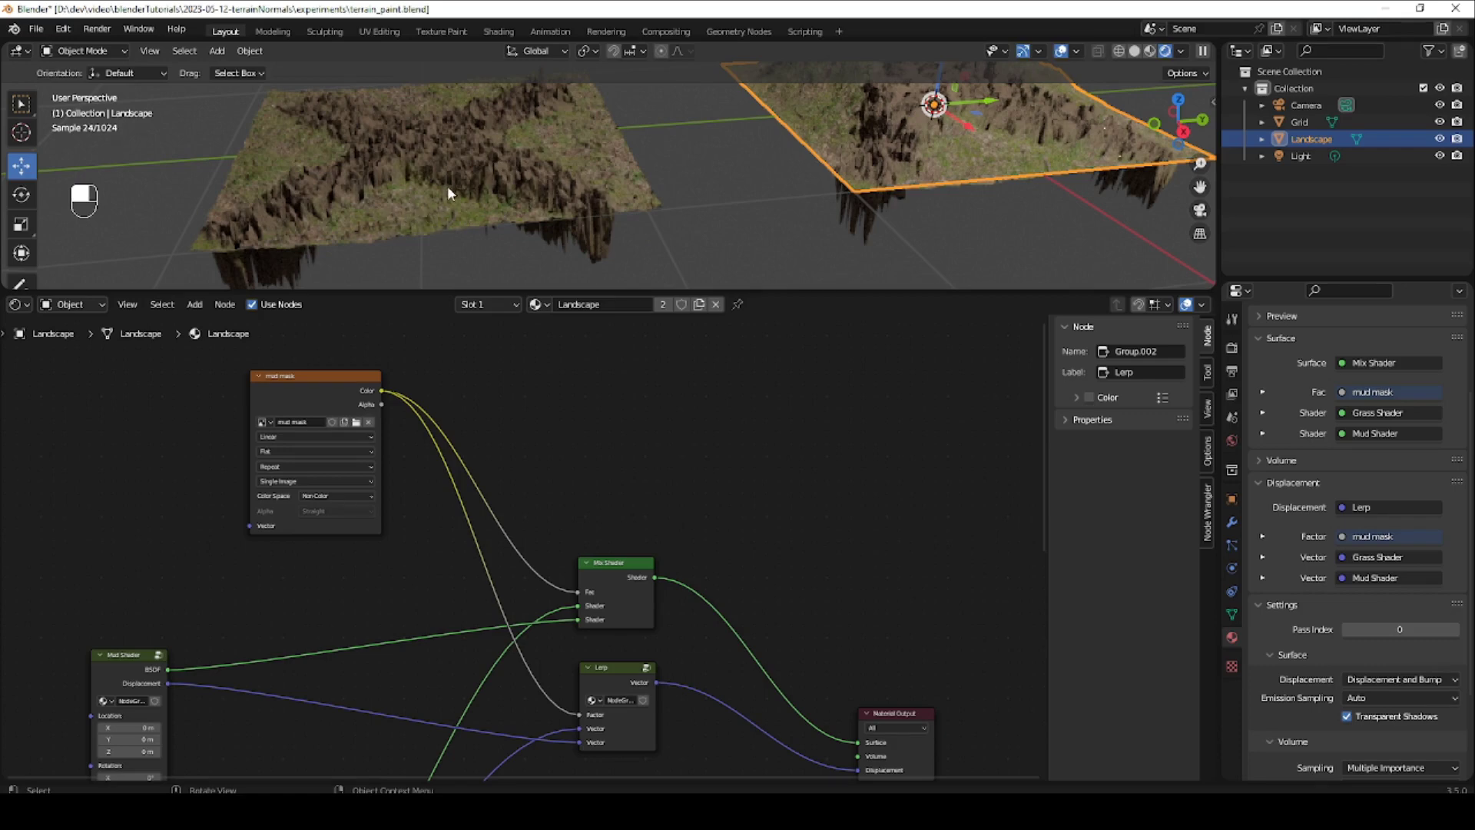
{"action": "middle_click_drag", "start_coordinate": [447, 187], "coordinate": [459, 182]}
{"action": "middle_click_drag", "start_coordinate": [251, 586], "coordinate": [532, 423], "text": "shift"}
{"action": "middle_click_drag", "start_coordinate": [405, 553], "coordinate": [434, 472], "text": "ctrl"}
{"action": "middle_click_drag", "start_coordinate": [419, 538], "coordinate": [478, 400], "text": "shift"}
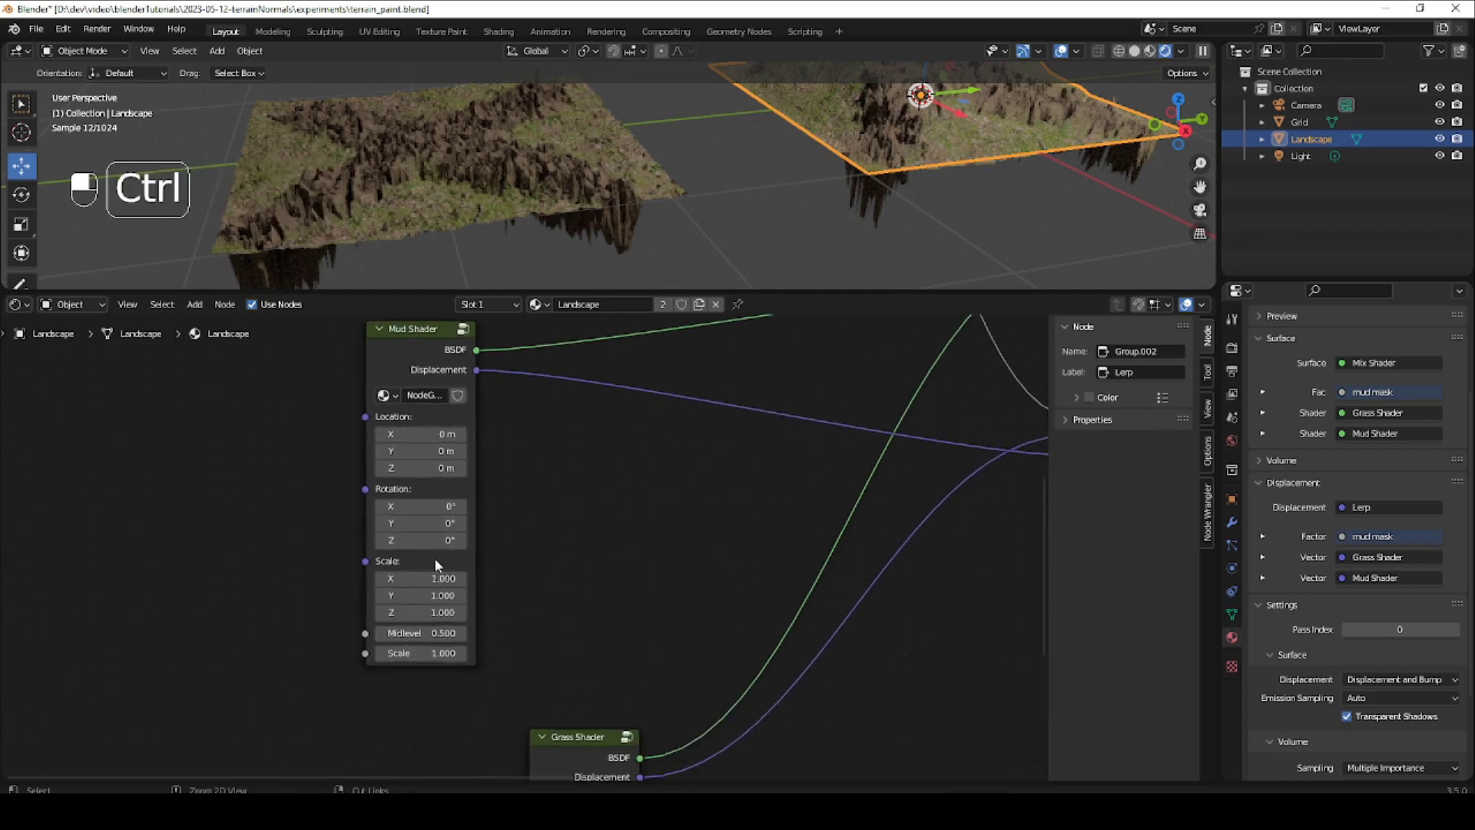
{"action": "mouse_move", "coordinate": [436, 565]}
{"action": "middle_mouse_down", "text": "ctrl"}
{"action": "mouse_move", "coordinate": [437, 537]}
{"action": "mouse_move", "coordinate": [454, 559]}
{"action": "middle_mouse_up", "text": "ctrl"}
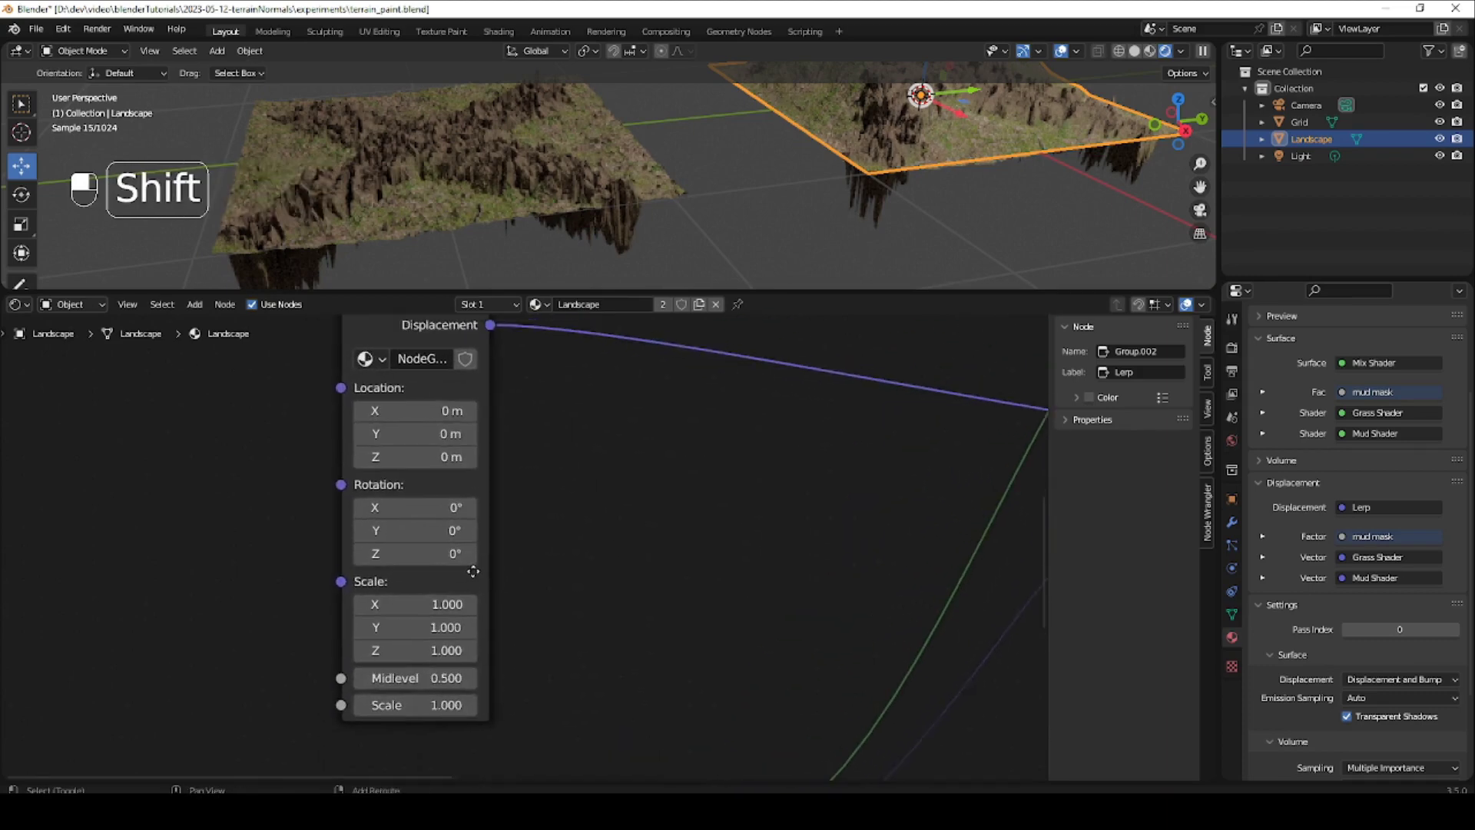
{"action": "left_click", "coordinate": [417, 705]}
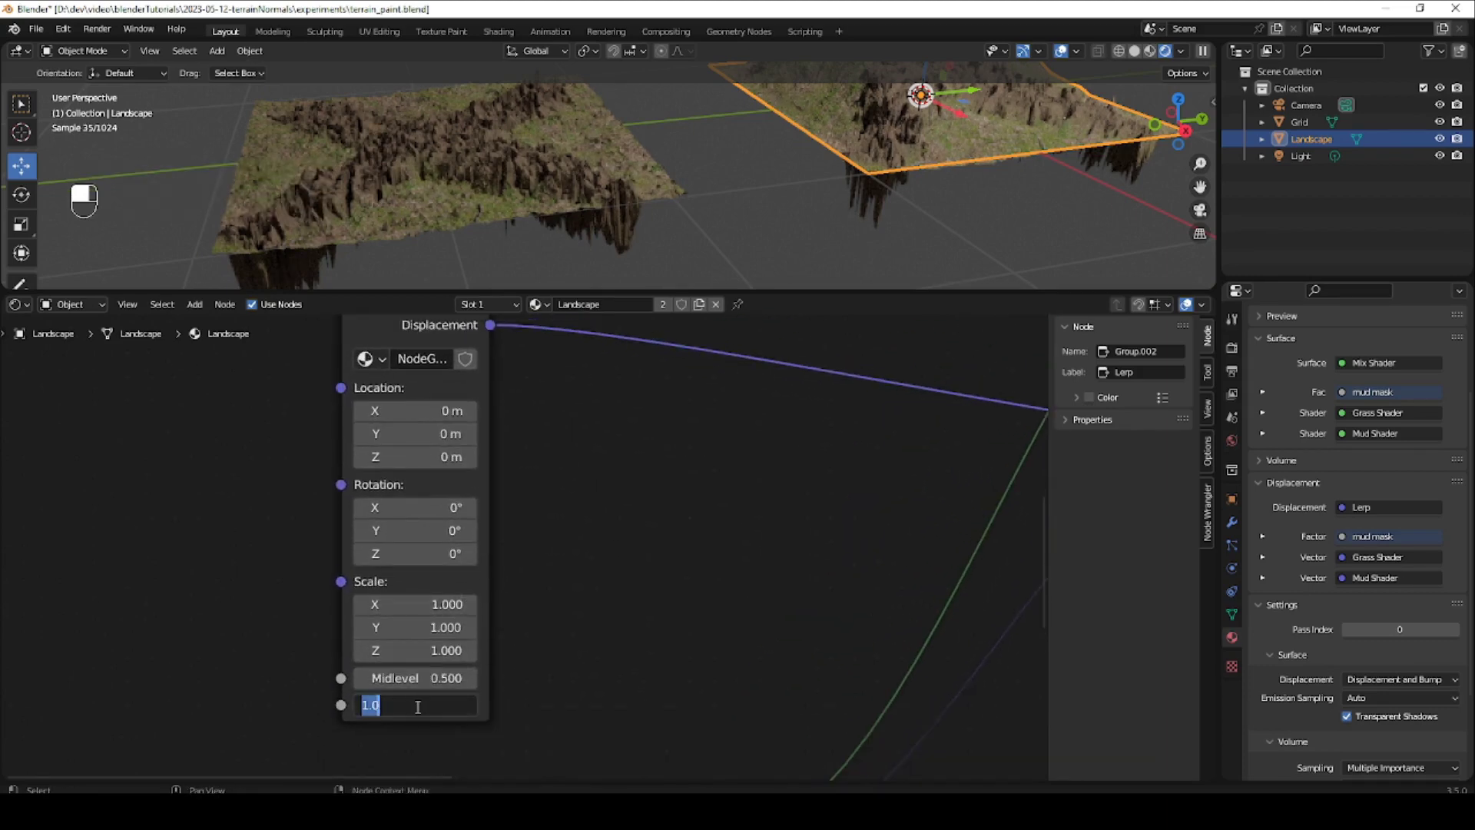
{"action": "type", "text": ".1"}
{"action": "key", "text": "Return"}
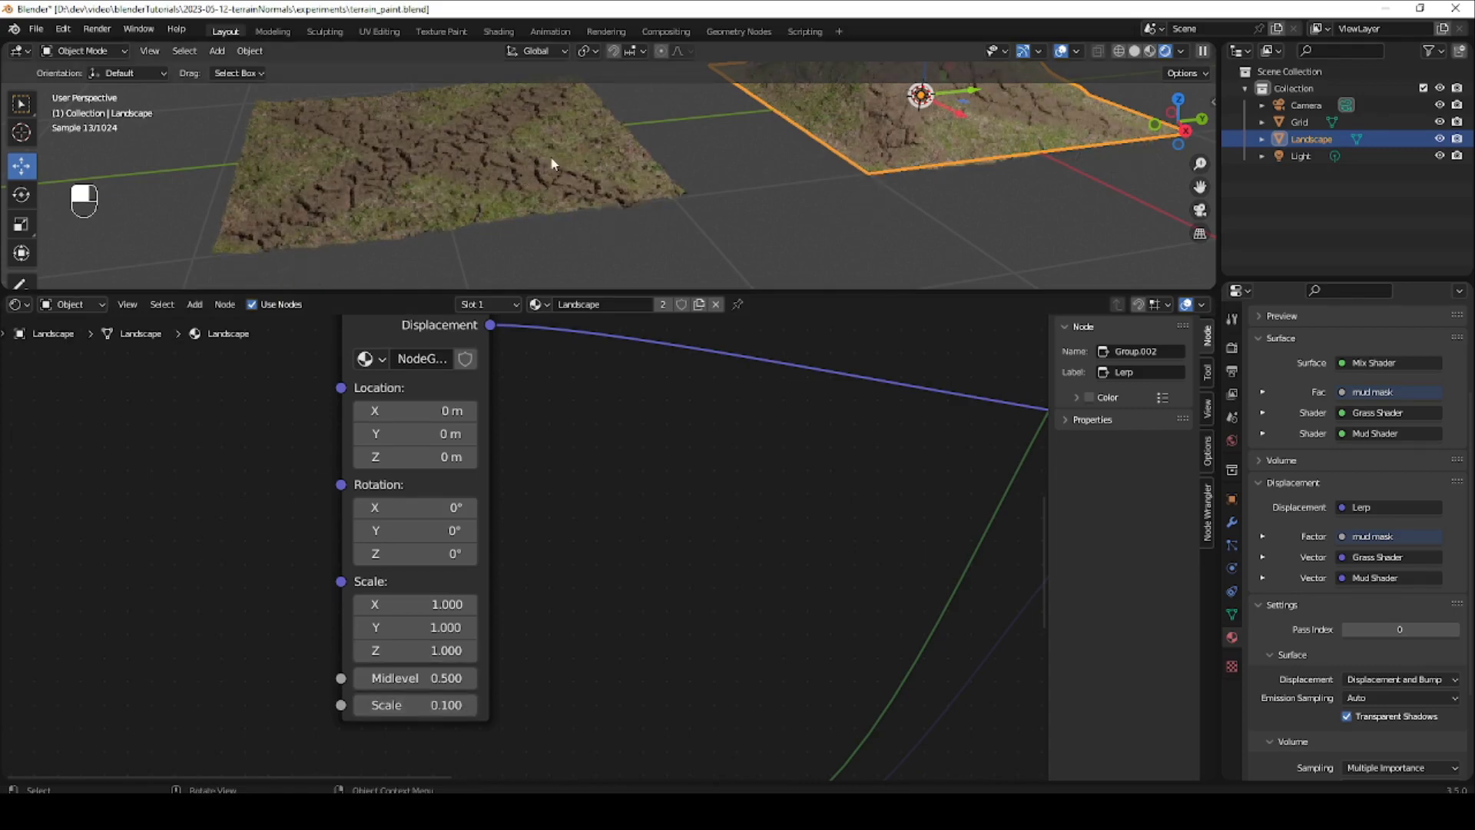
Examine the blended mud and grass displacement on both terrain objects in an enlarged 3D view, and save the file.
{"action": "middle_click_drag", "start_coordinate": [551, 163], "coordinate": [531, 184]}
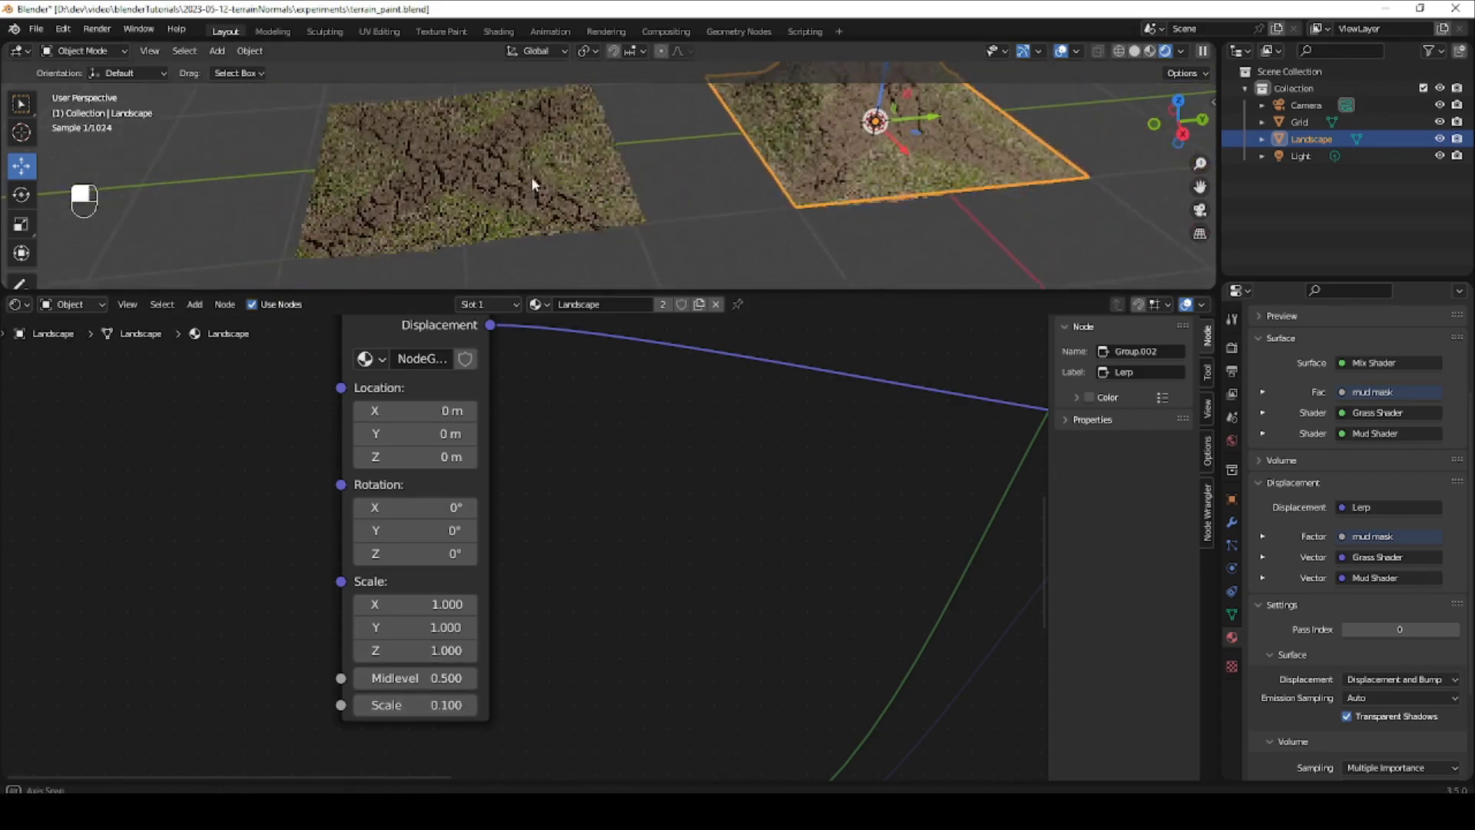
{"action": "key", "text": "KP_3"}
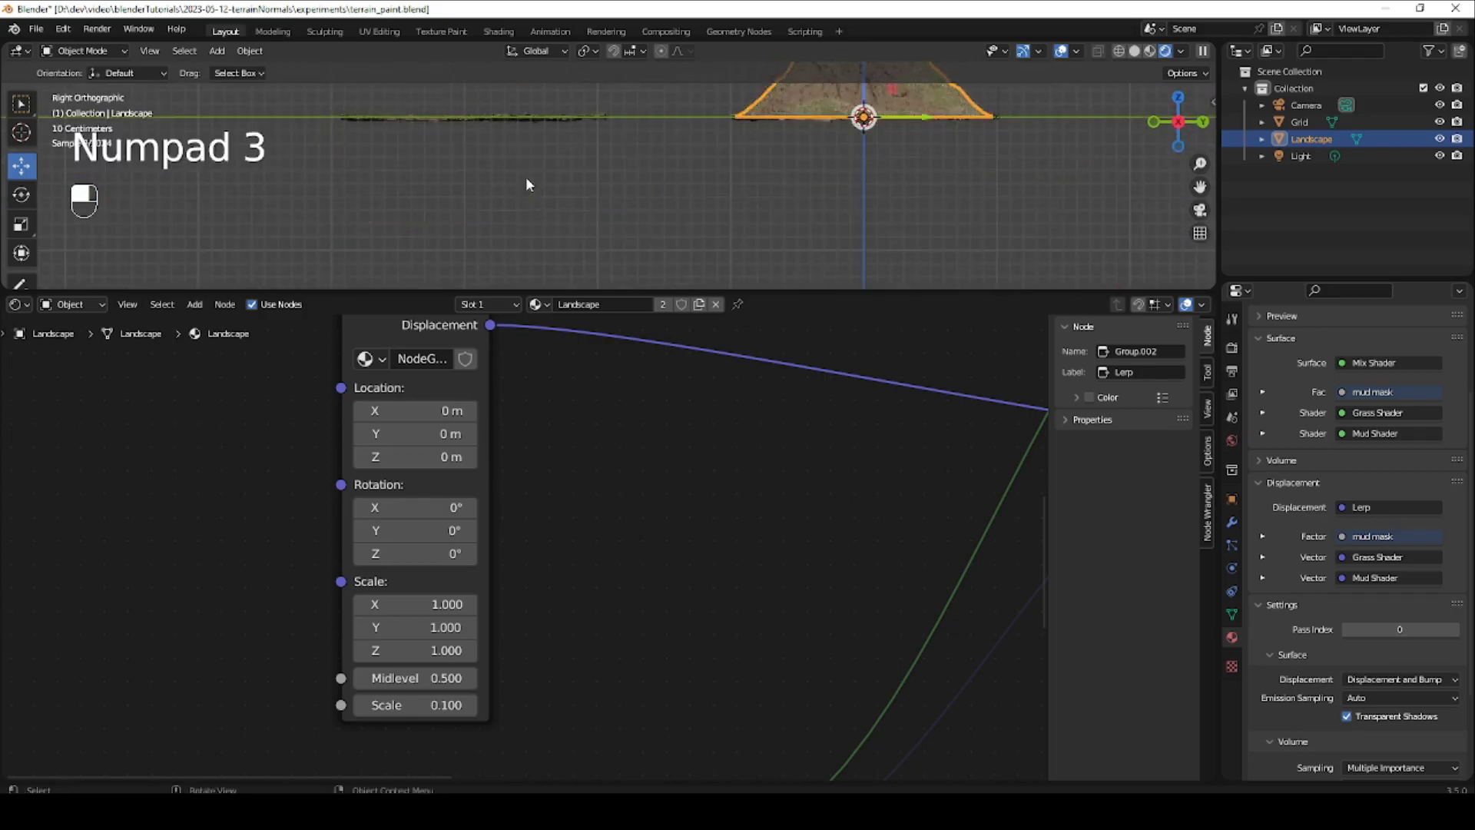
{"action": "middle_click_drag", "start_coordinate": [564, 26], "coordinate": [561, 181], "text": "ctrl"}
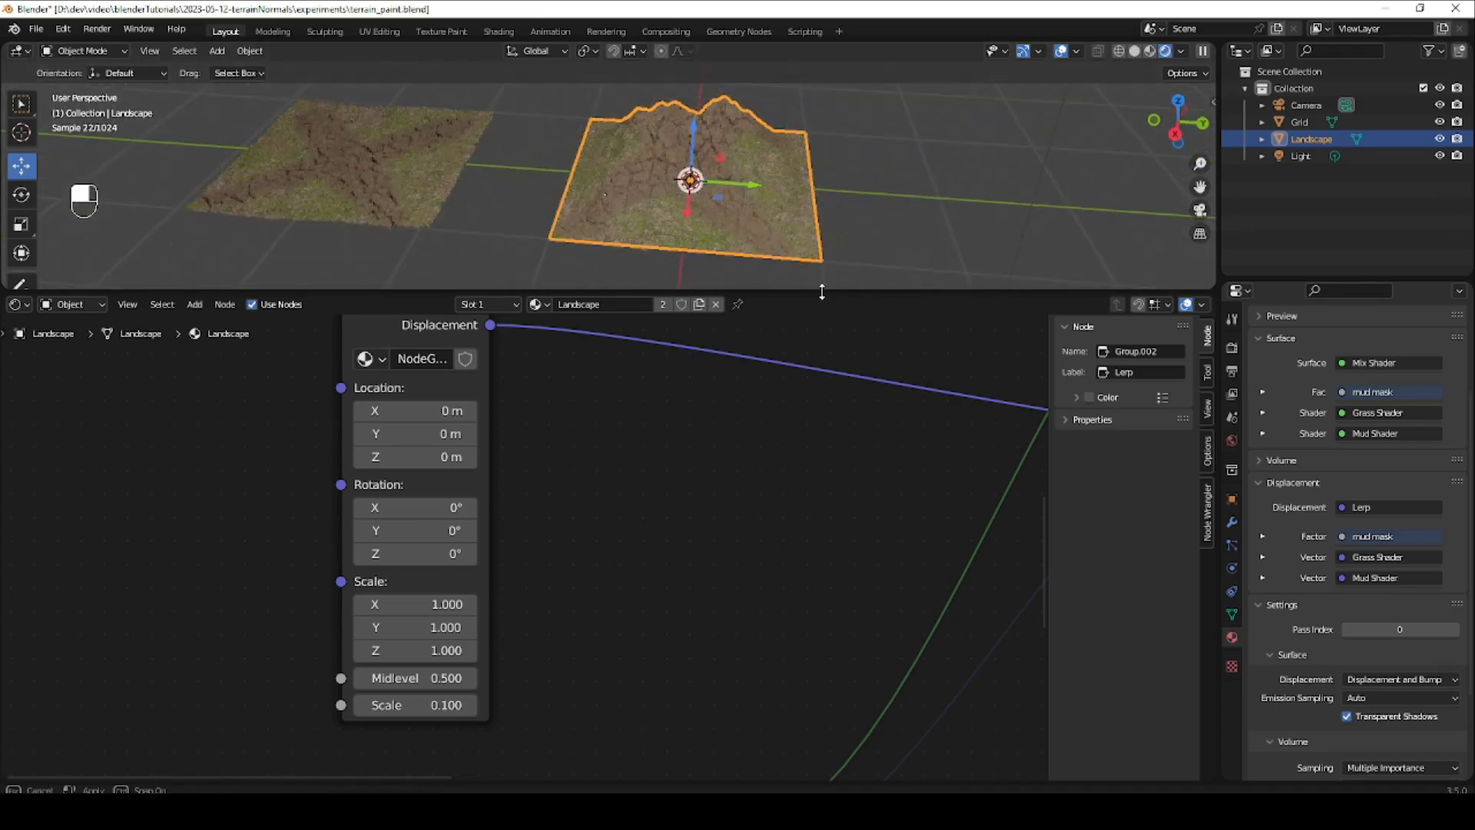
{"action": "left_click_drag", "start_coordinate": [820, 292], "coordinate": [814, 507]}
{"action": "middle_click_drag", "start_coordinate": [708, 318], "coordinate": [924, 169], "text": "ctrl"}
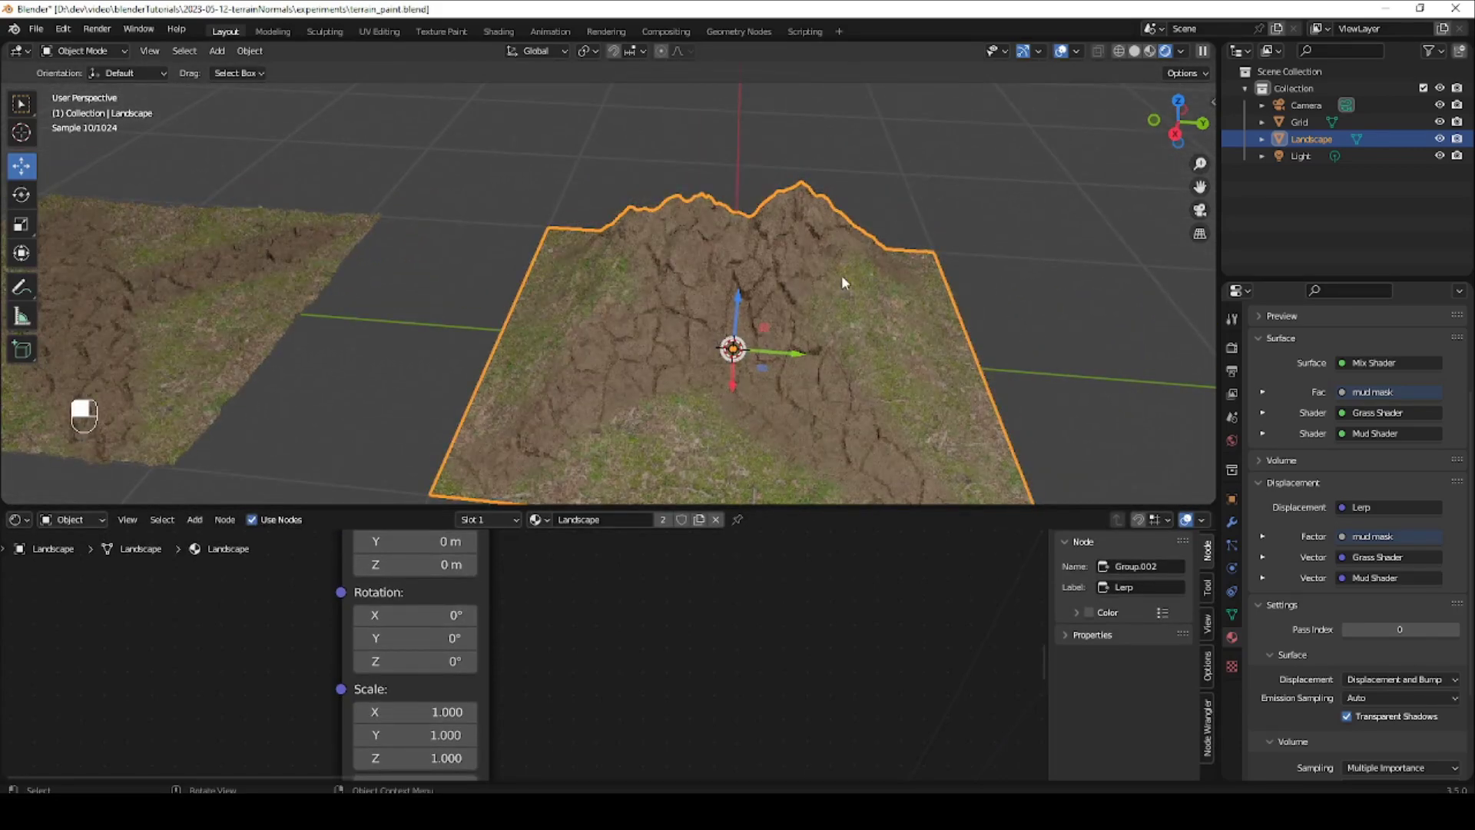
{"action": "middle_click_drag", "start_coordinate": [841, 274], "coordinate": [661, 265]}
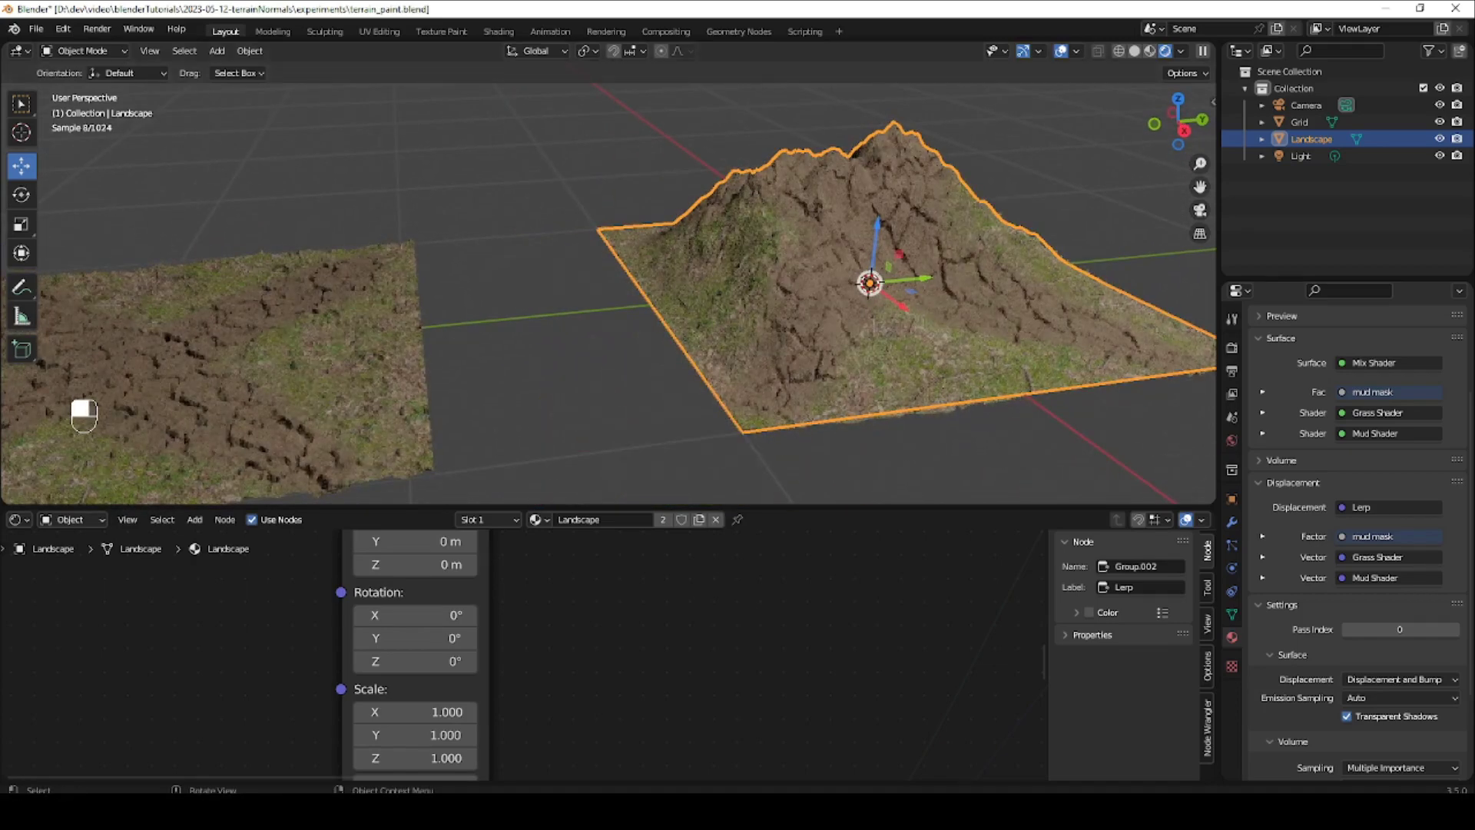
{"action": "key", "text": "ctrl+s"}
{"action": "scroll", "coordinate": [529, 647], "scroll_direction": "up", "scroll_amount": 1}
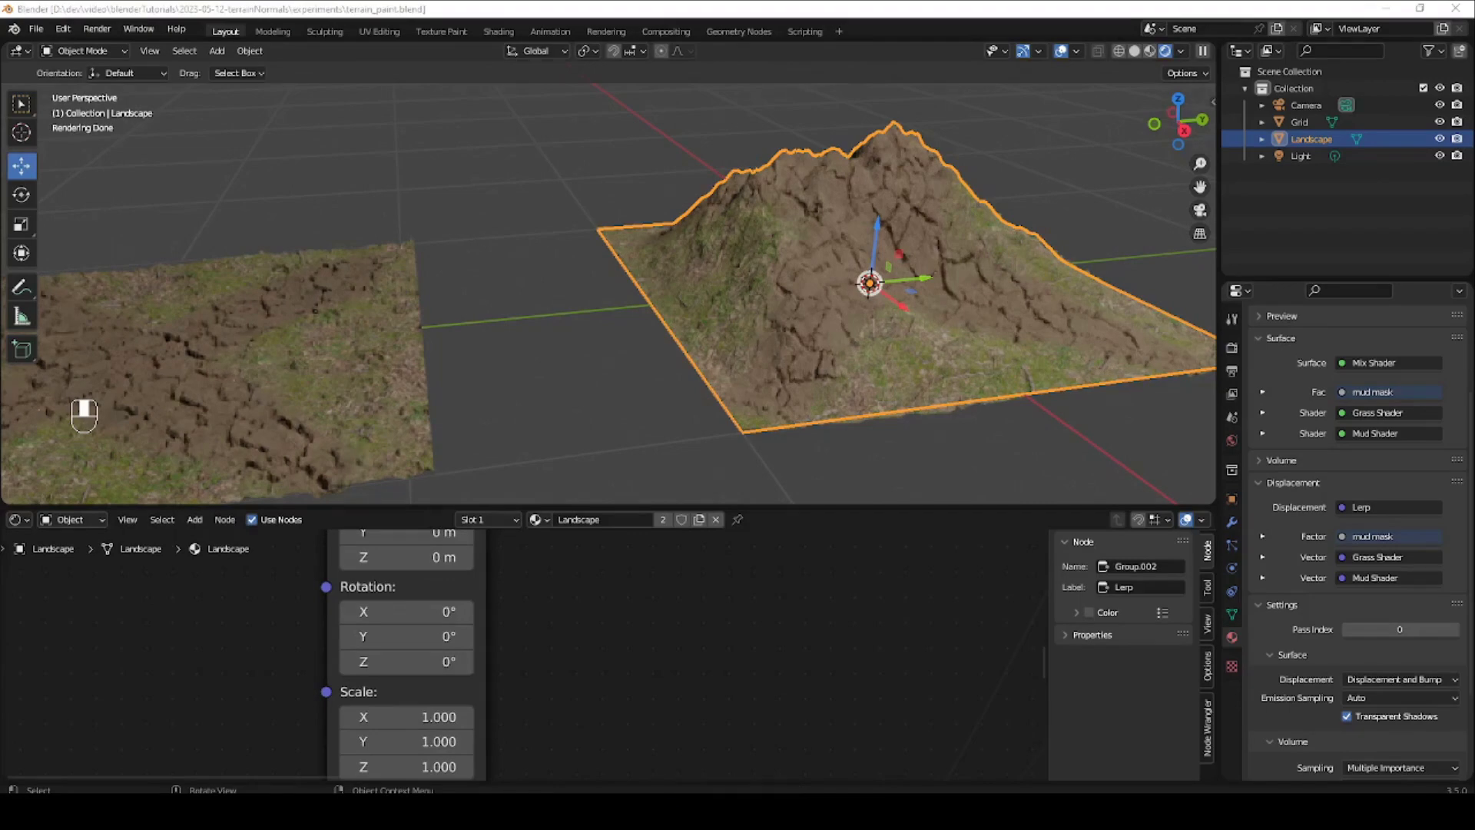
Enlarge the node editor again and combine the Mix Shader and Lerp nodes into a new node group.
{"action": "left_click", "coordinate": [862, 495]}
{"action": "left_click_drag", "start_coordinate": [874, 507], "coordinate": [870, 294]}
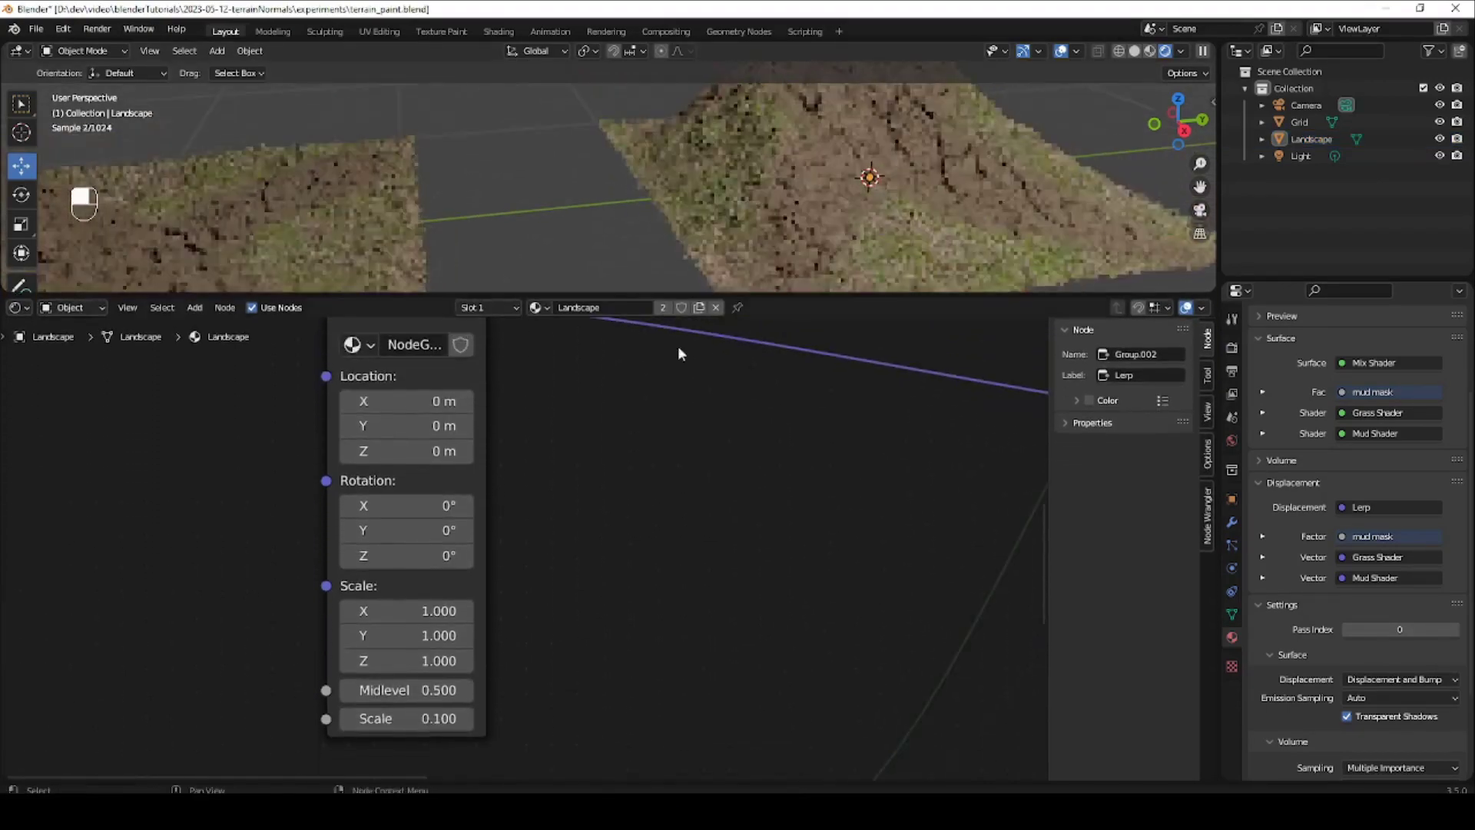
{"action": "middle_click_drag", "start_coordinate": [642, 384], "coordinate": [500, 504], "text": "ctrl"}
{"action": "left_click_drag", "start_coordinate": [577, 452], "coordinate": [598, 443]}
{"action": "left_click_drag", "start_coordinate": [570, 554], "coordinate": [604, 538]}
{"action": "left_click_drag", "start_coordinate": [696, 386], "coordinate": [526, 670]}
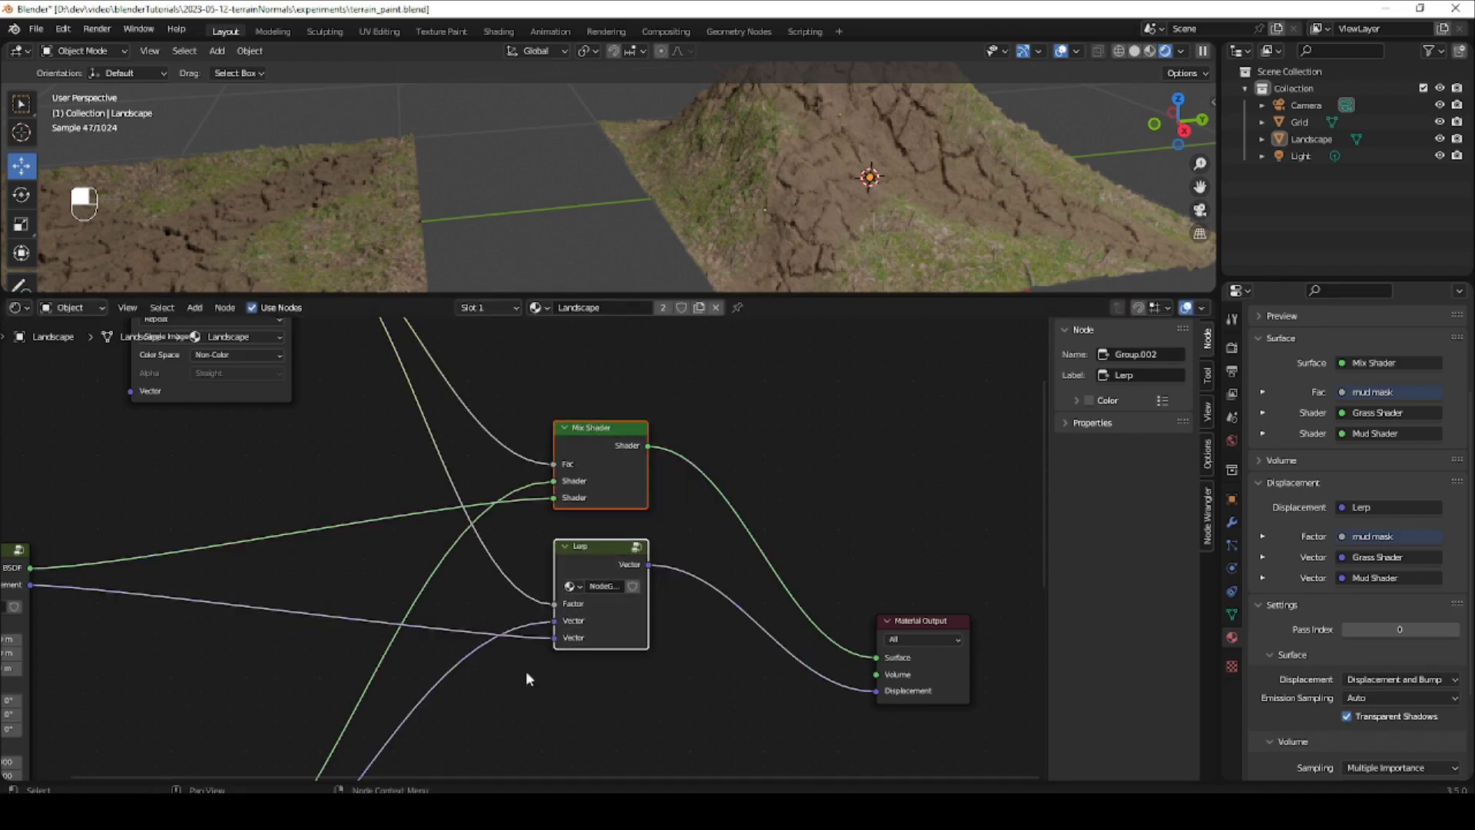
{"action": "key", "text": "ctrl+g"}
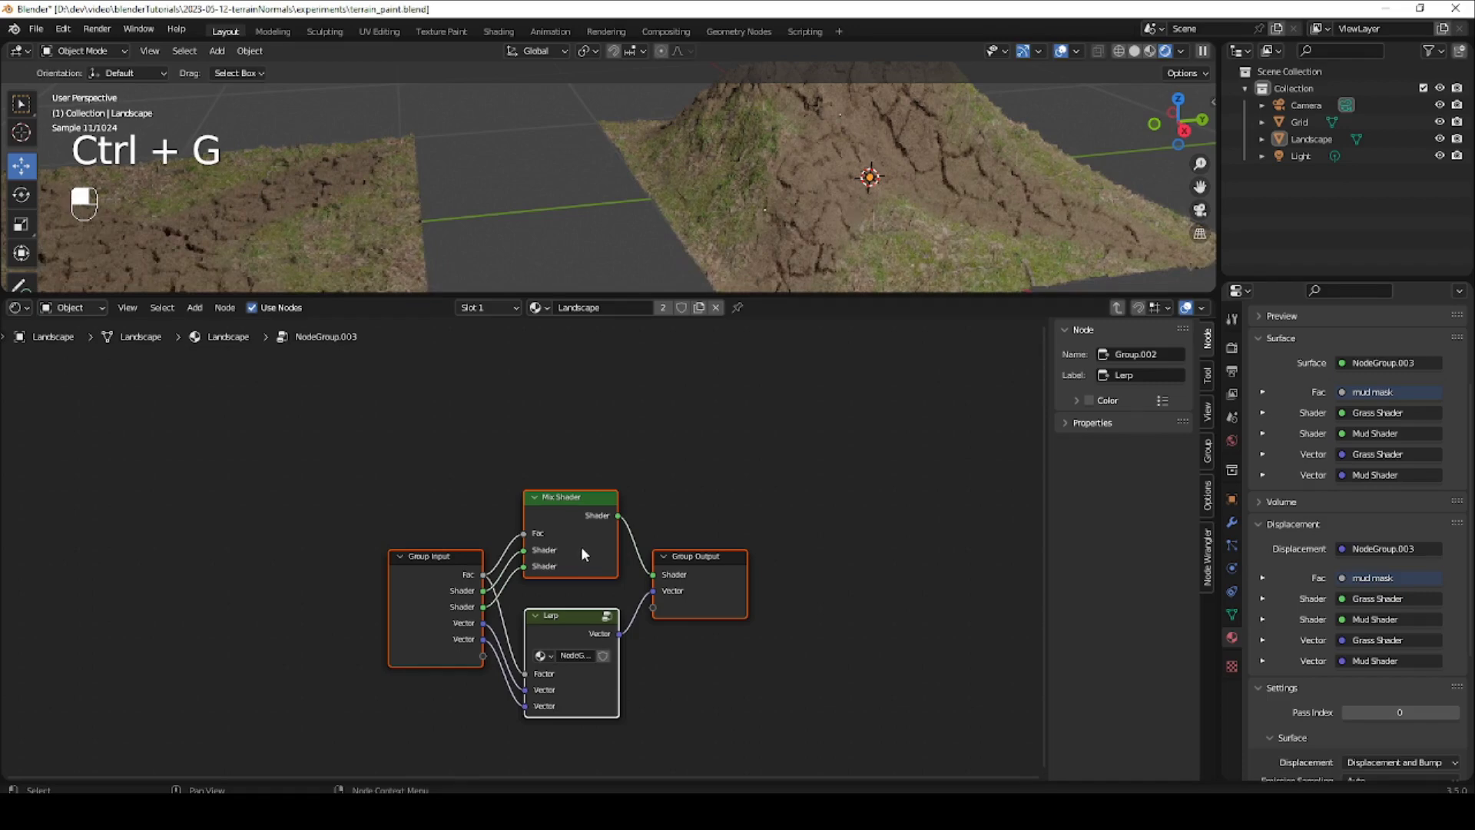
Spread out the nodes inside the new group, placing Mix Shader and Lerp between Group Input and Group Output.
{"action": "scroll", "coordinate": [530, 576], "scroll_direction": "up", "scroll_amount": 2}
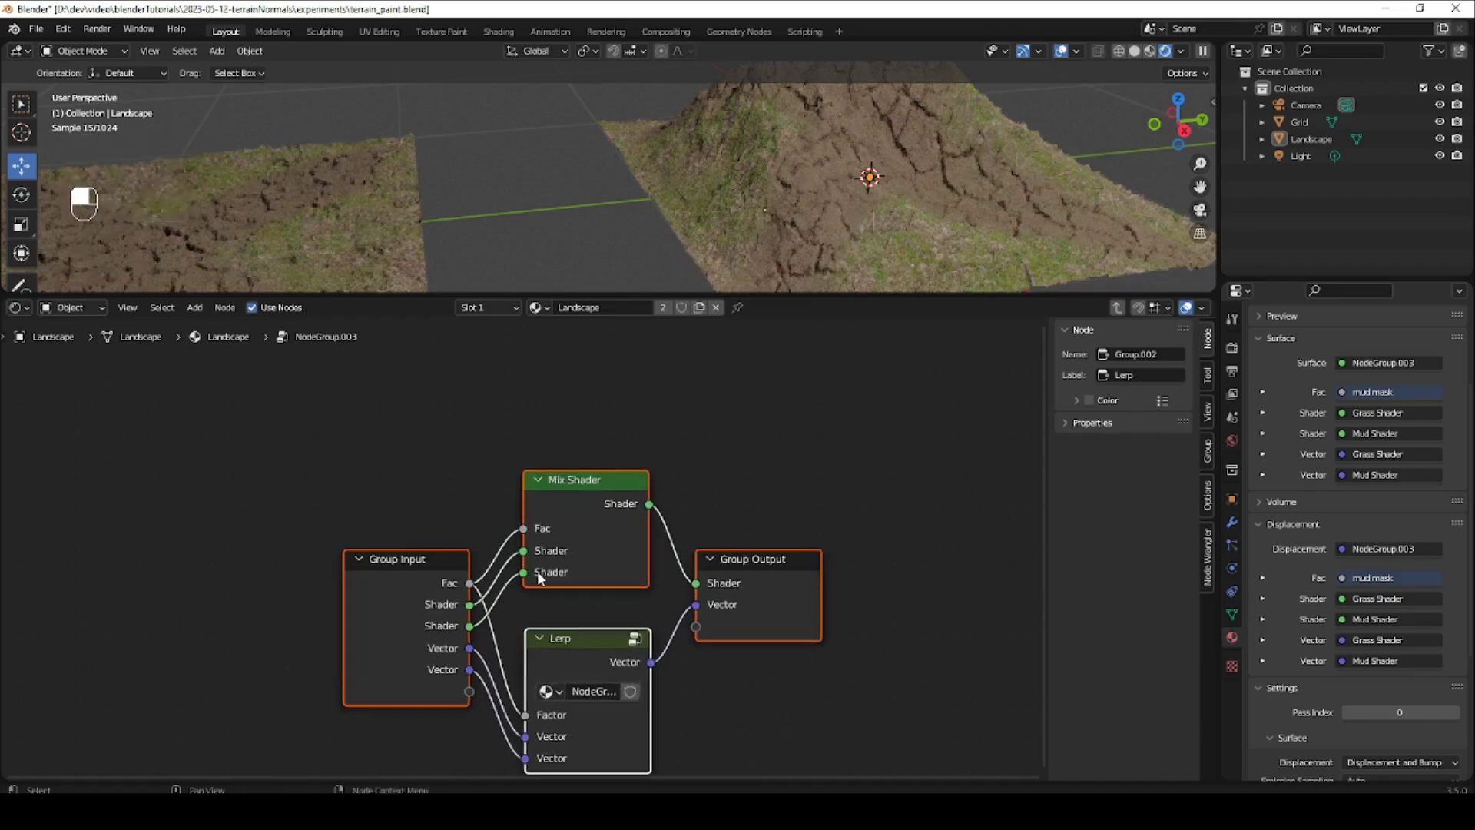
{"action": "left_click_drag", "start_coordinate": [430, 561], "coordinate": [347, 560]}
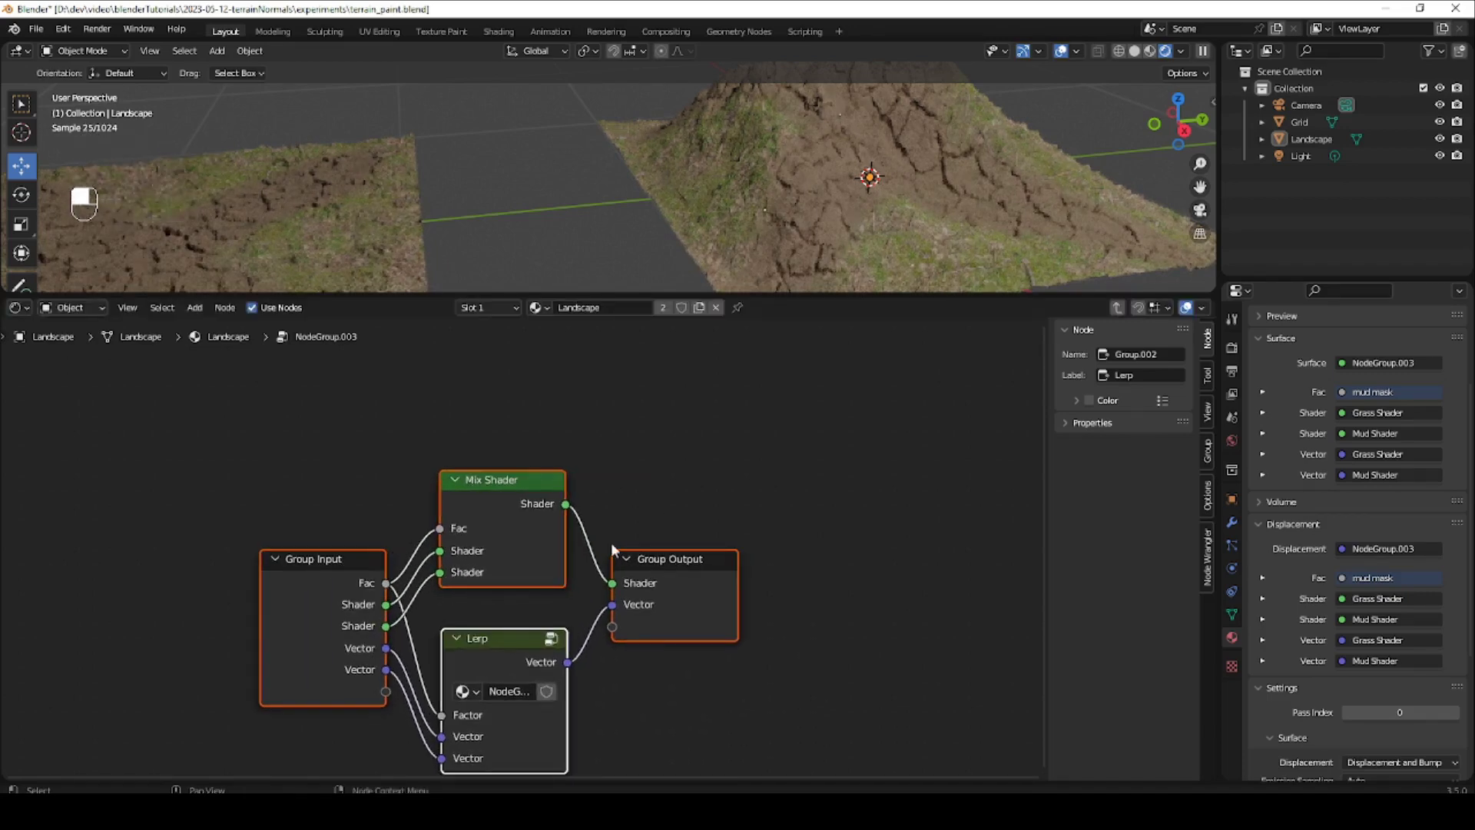
{"action": "left_click", "coordinate": [692, 560]}
{"action": "left_click_drag", "start_coordinate": [704, 559], "coordinate": [852, 535]}
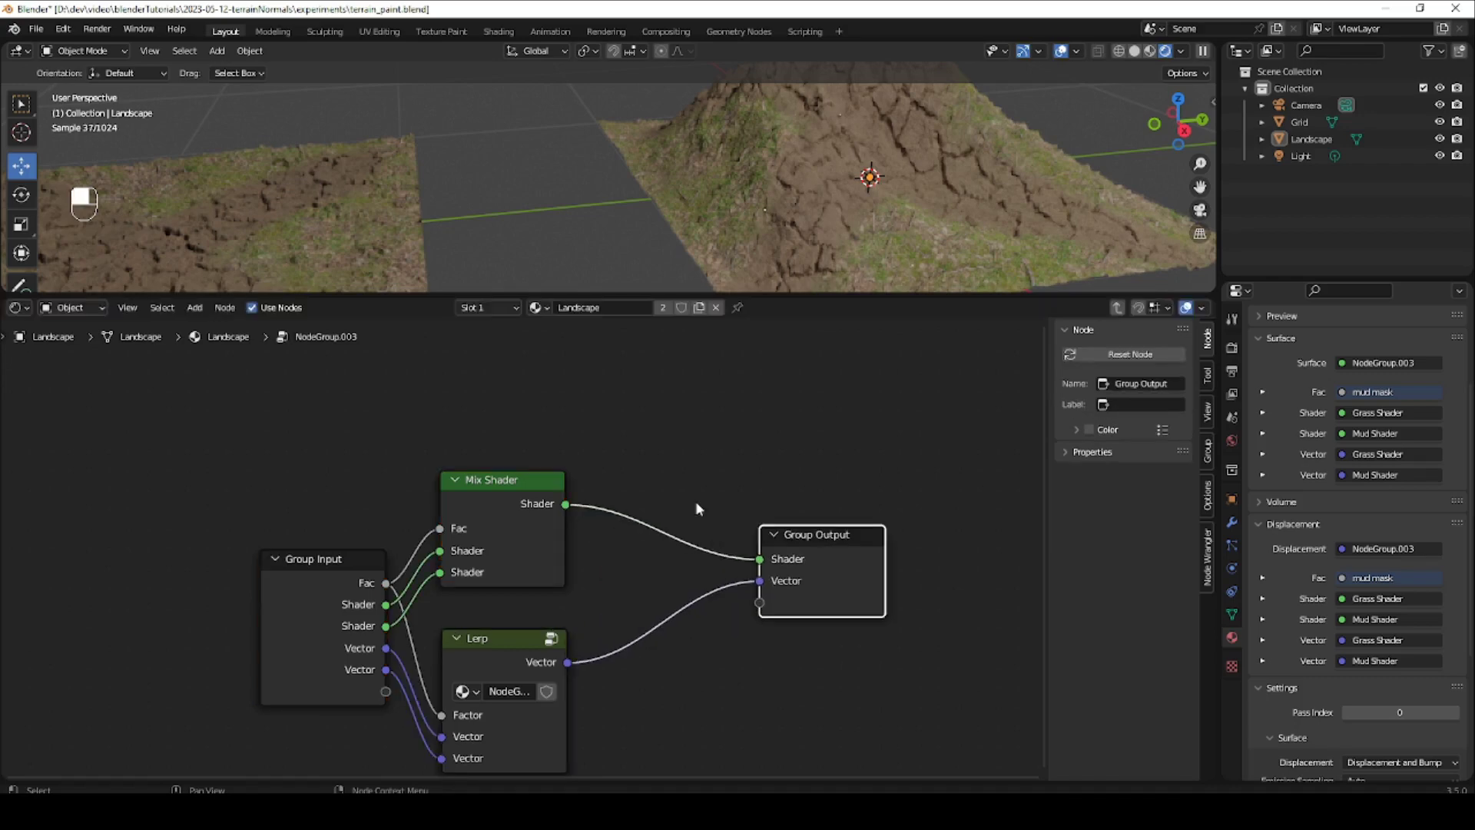
{"action": "left_click_drag", "start_coordinate": [505, 477], "coordinate": [598, 435]}
{"action": "left_click_drag", "start_coordinate": [499, 636], "coordinate": [589, 618]}
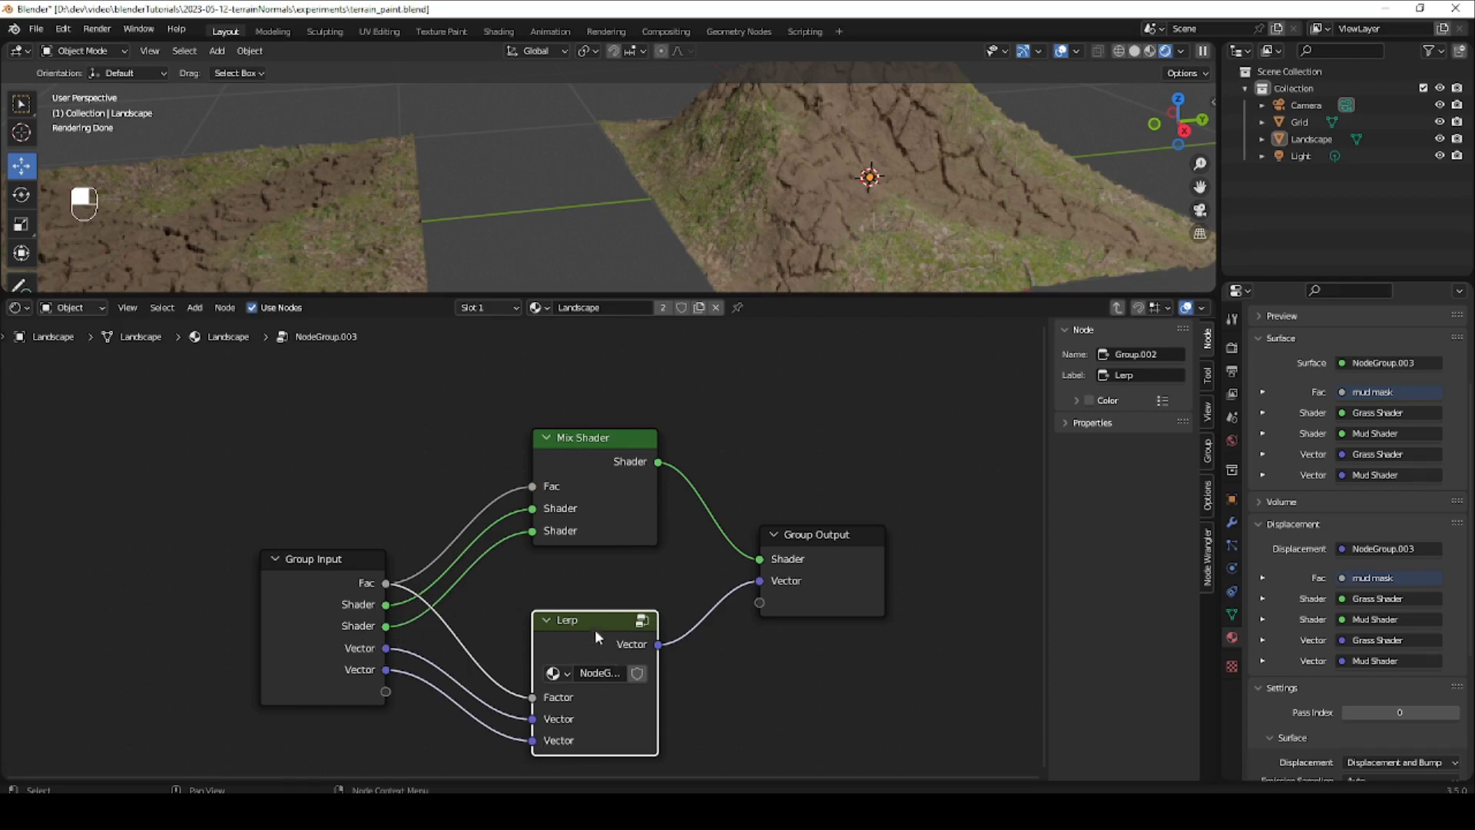
Rename both Vector inputs of the new group to Displacement.
{"action": "left_click", "coordinate": [349, 560]}
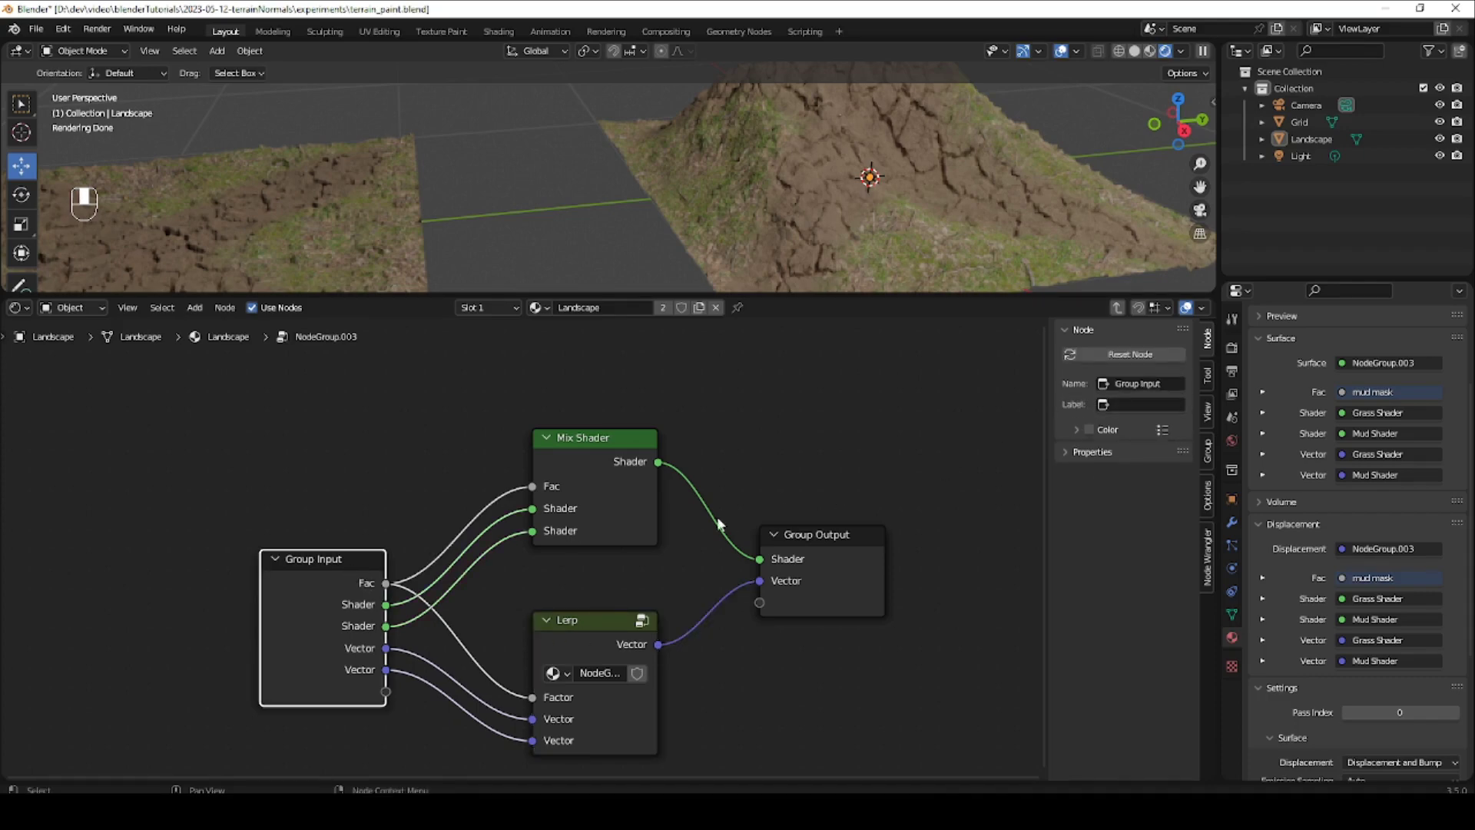
{"action": "left_click", "coordinate": [1207, 452]}
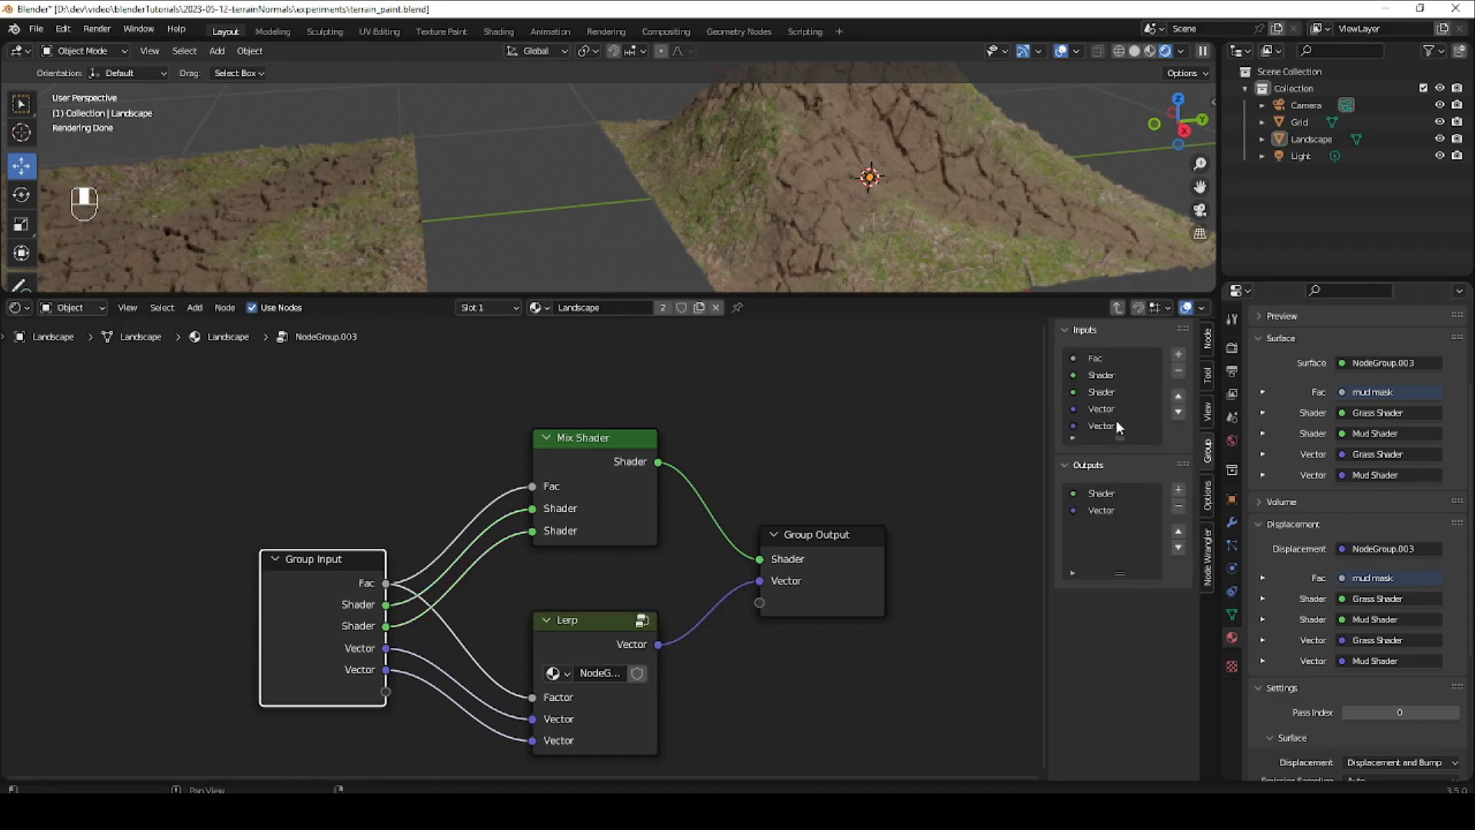
{"action": "left_click", "coordinate": [1117, 407]}
{"action": "left_click", "coordinate": [1156, 478]}
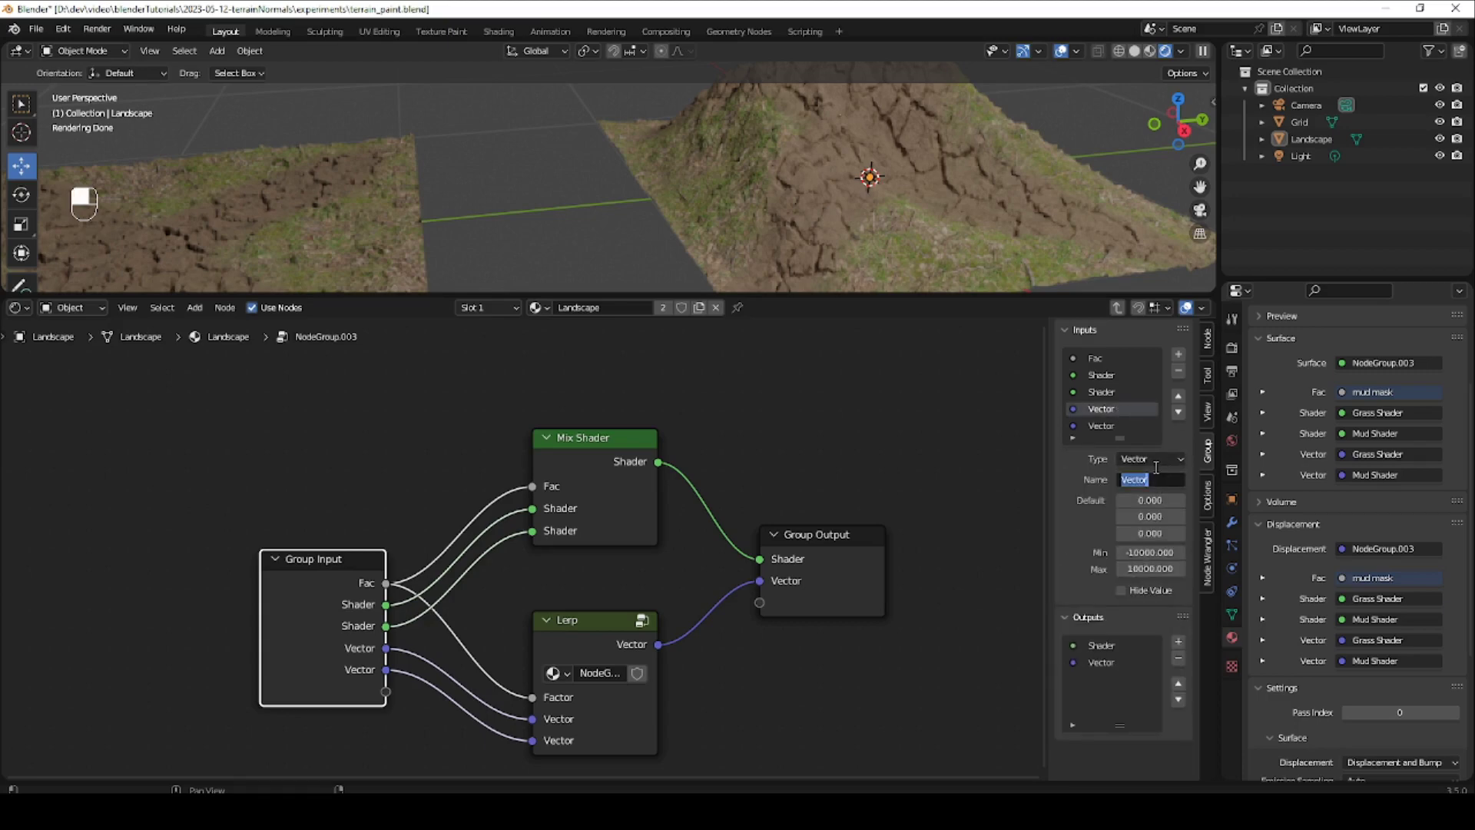
{"action": "type", "text": "Displacement"}
{"action": "key", "text": "Return"}
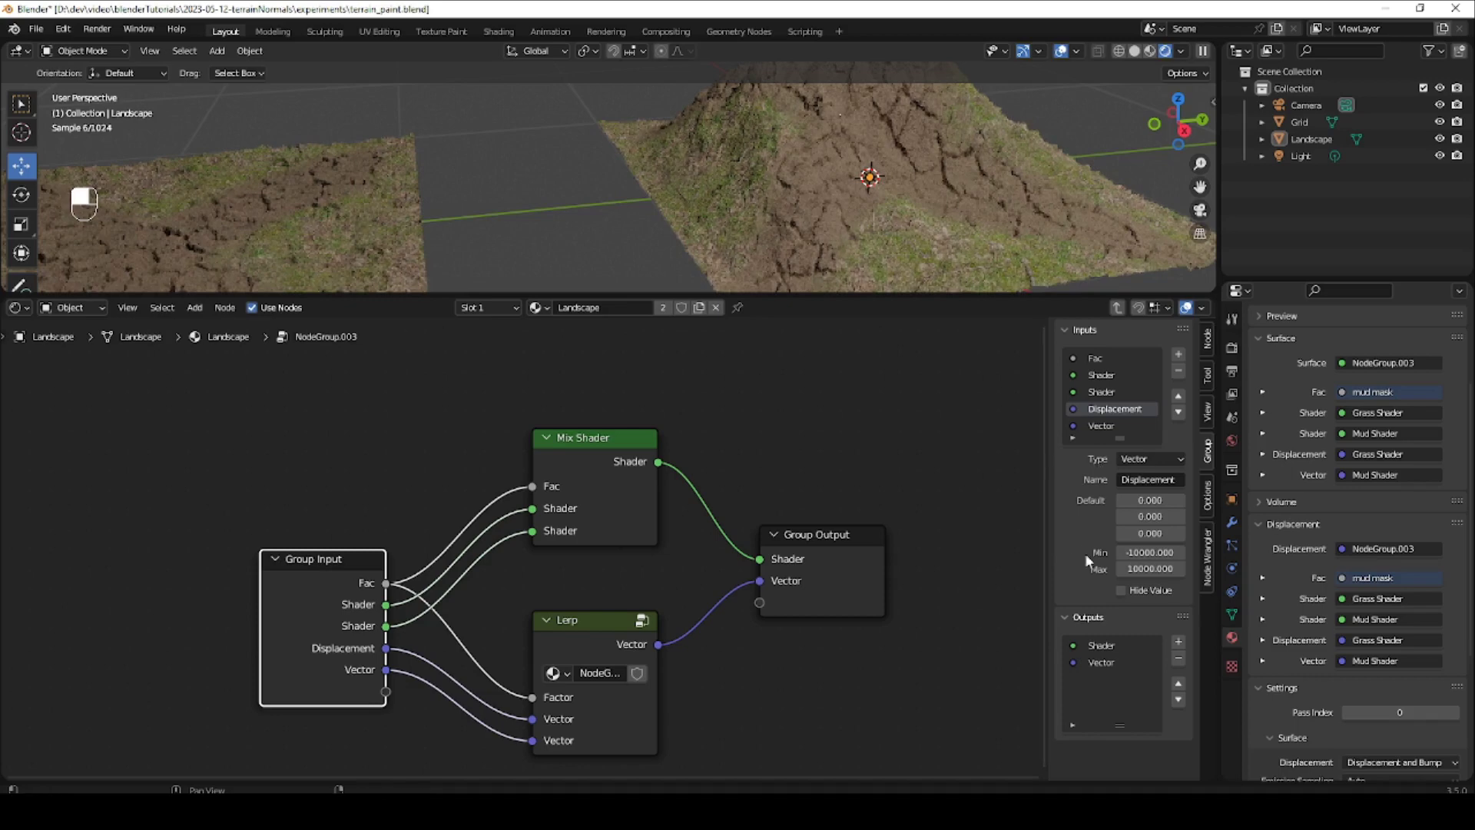
{"action": "left_click", "coordinate": [1114, 426]}
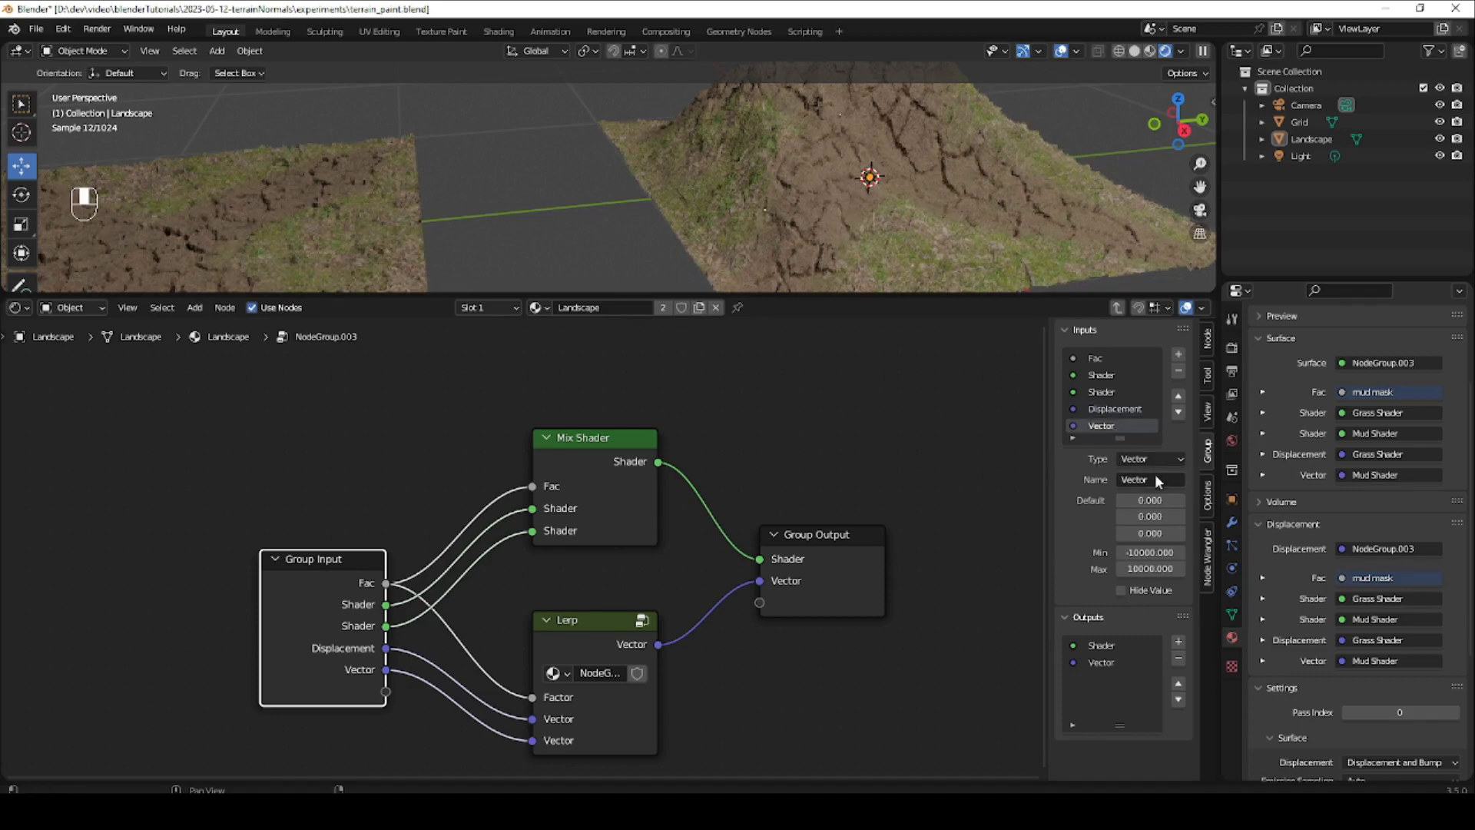
{"action": "type", "text": "Displacement"}
{"action": "key", "text": "Return"}
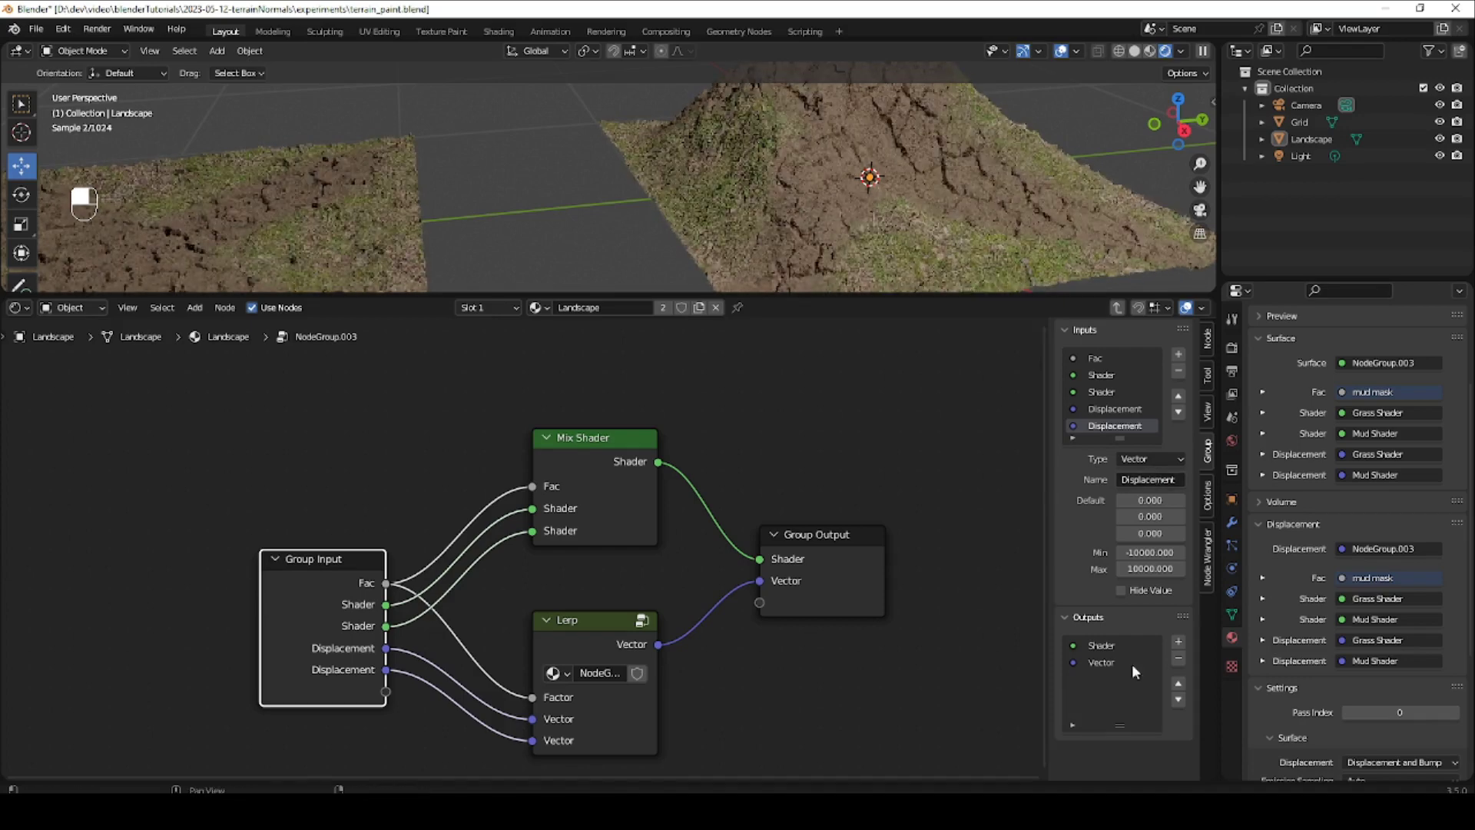
Rename the new group's Vector output to Displacement and return to the main material node tree.
{"action": "left_click", "coordinate": [1118, 661]}
{"action": "left_click", "coordinate": [1153, 763]}
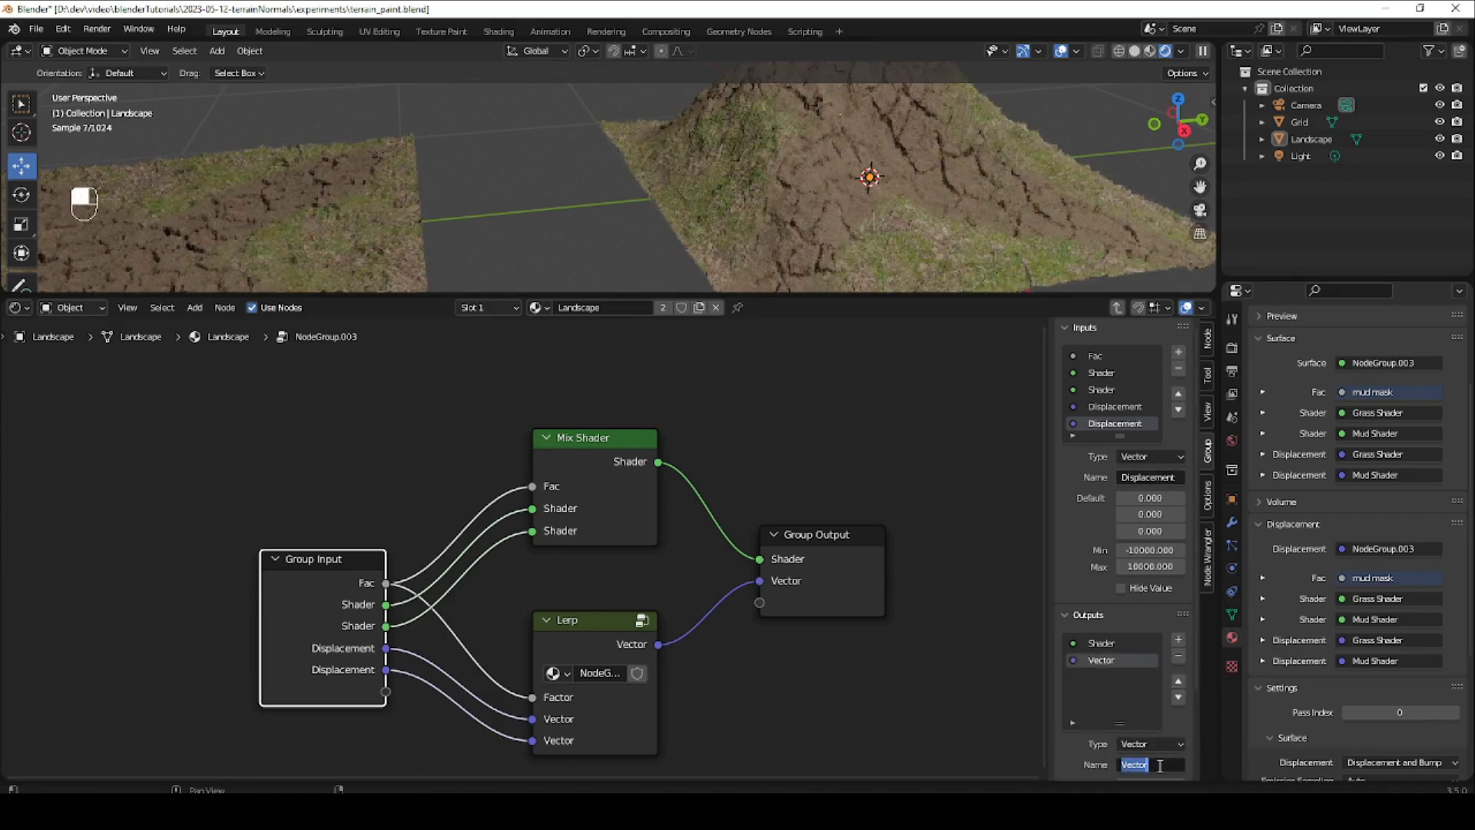
{"action": "type", "text": "Displacement"}
{"action": "key", "text": "Return"}
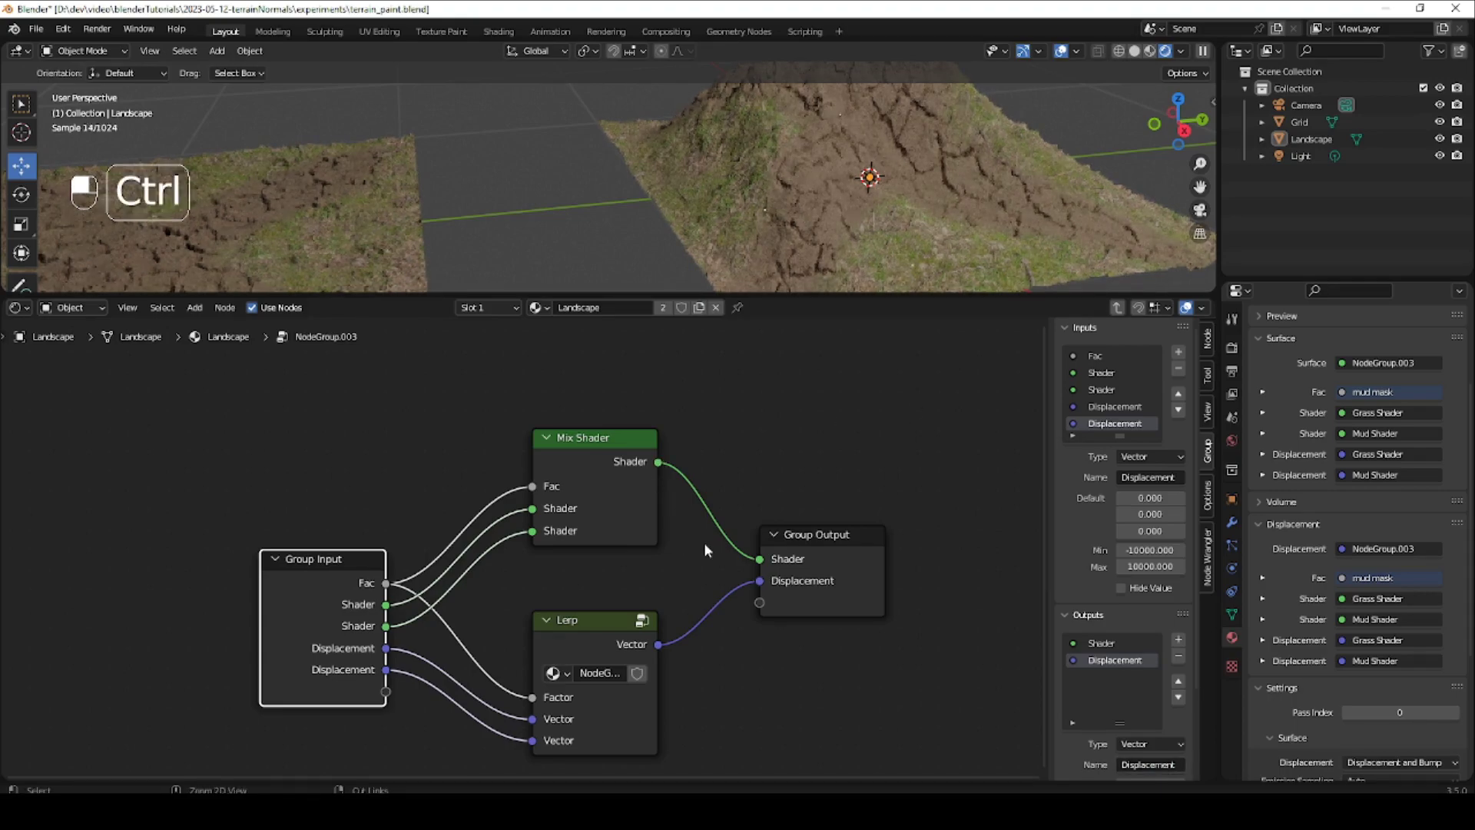
{"action": "key", "text": "ctrl+Tab"}
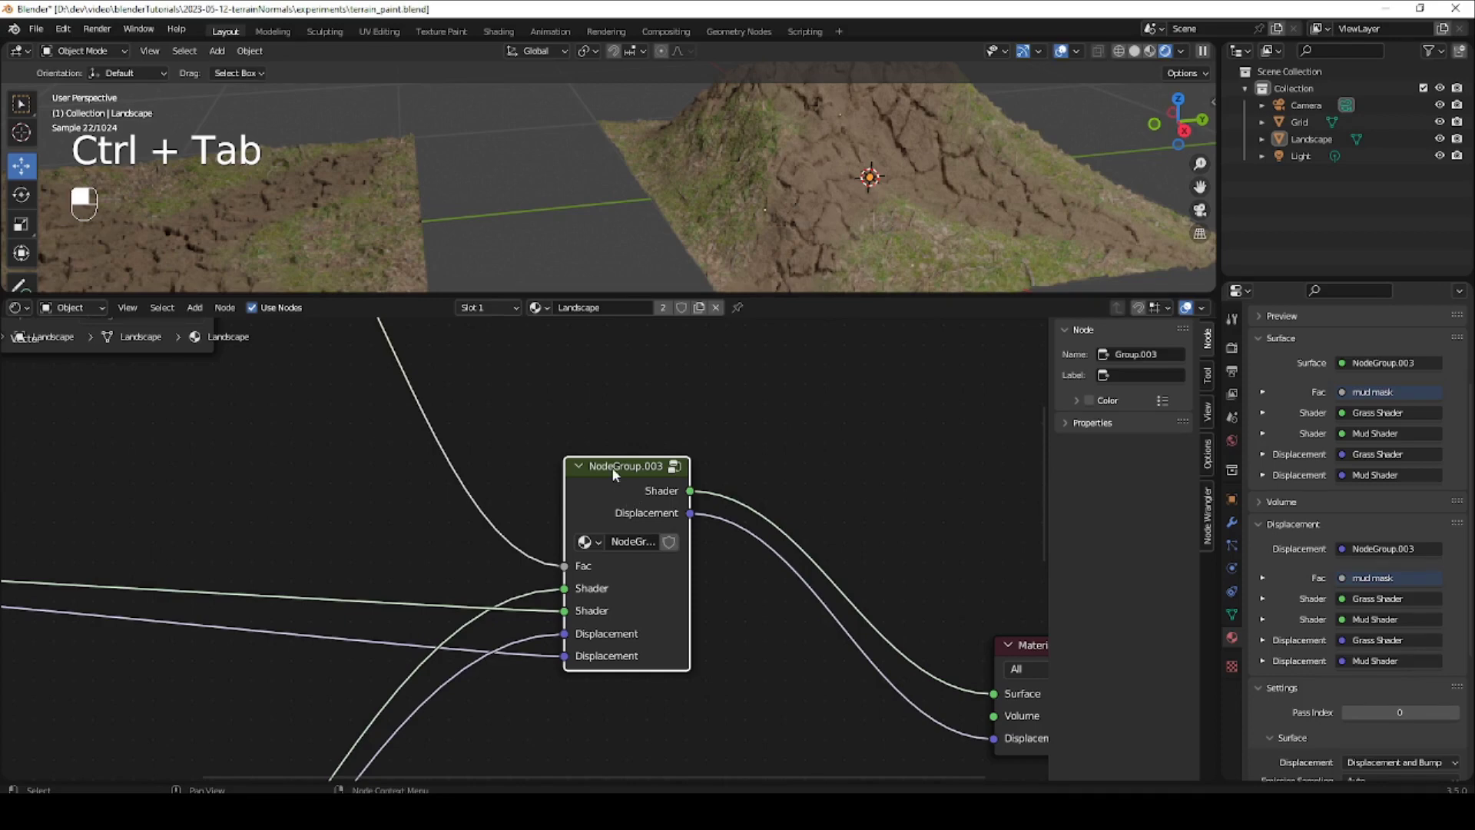
Label the new group node Mix Shader Disp.
{"action": "key", "text": "shift"}
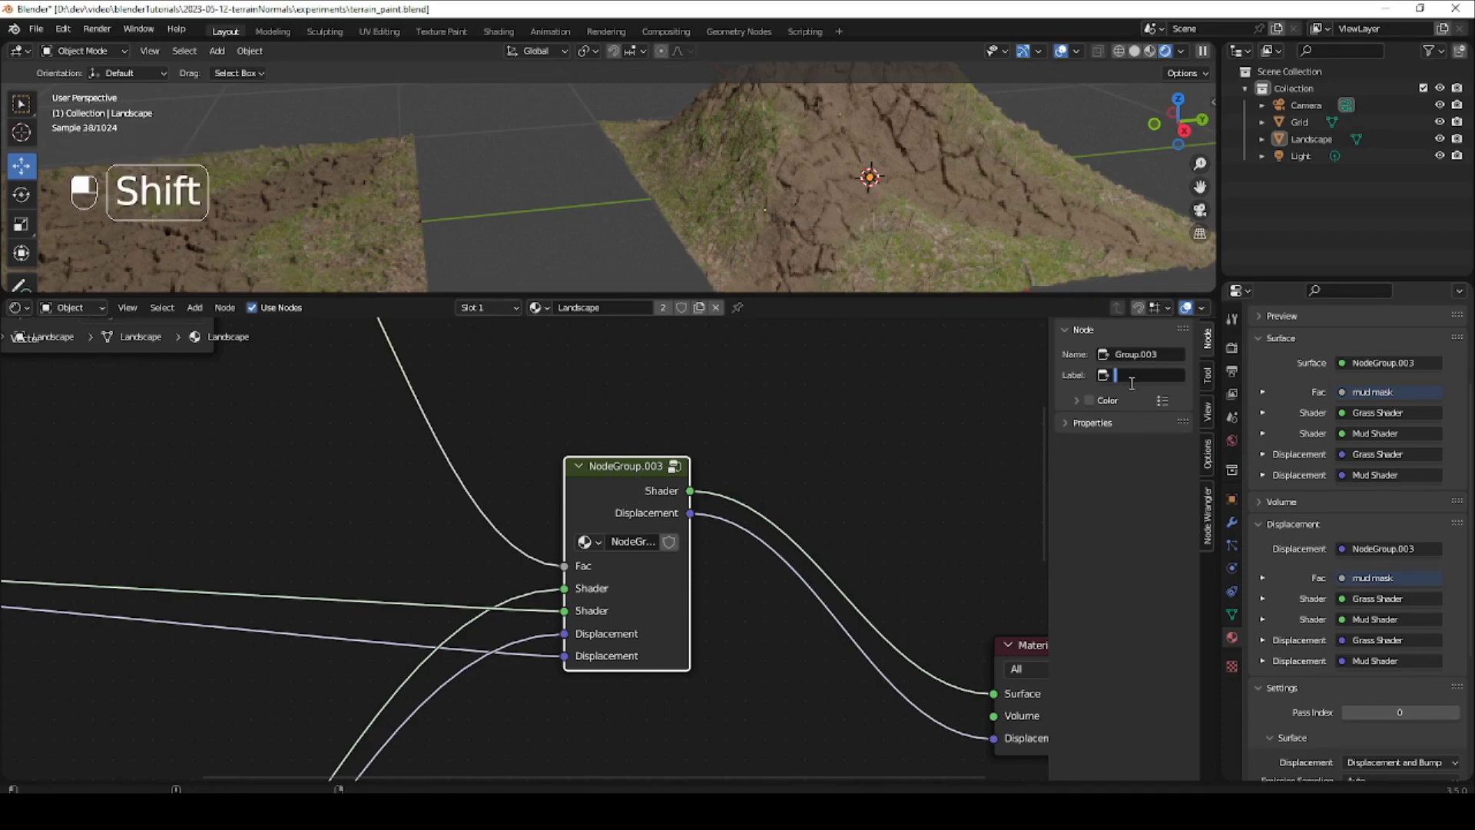
{"action": "type", "text": "Mix Shader Disp"}
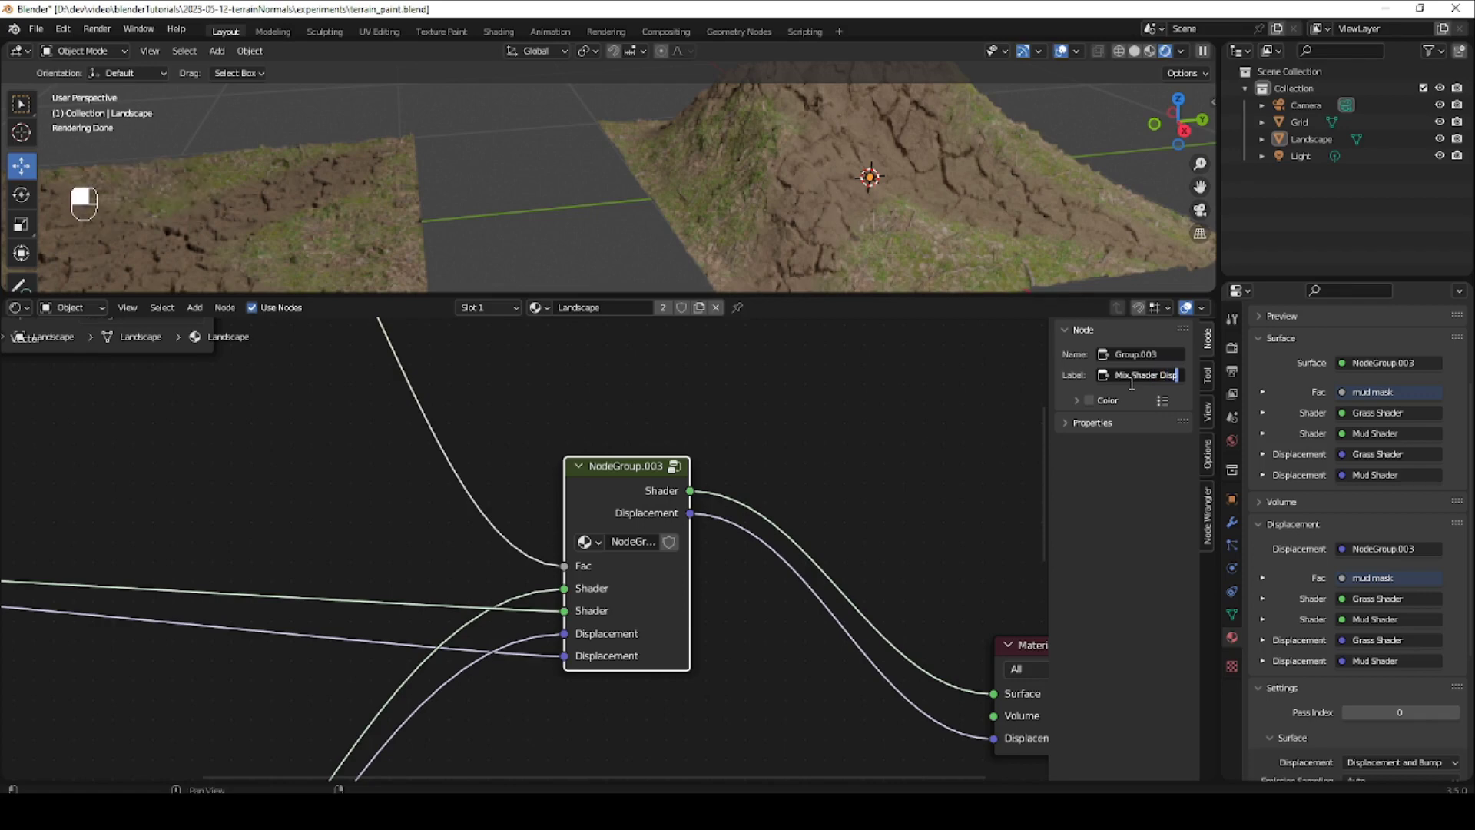
{"action": "key", "text": "Return"}
{"action": "key", "text": "ctrl"}
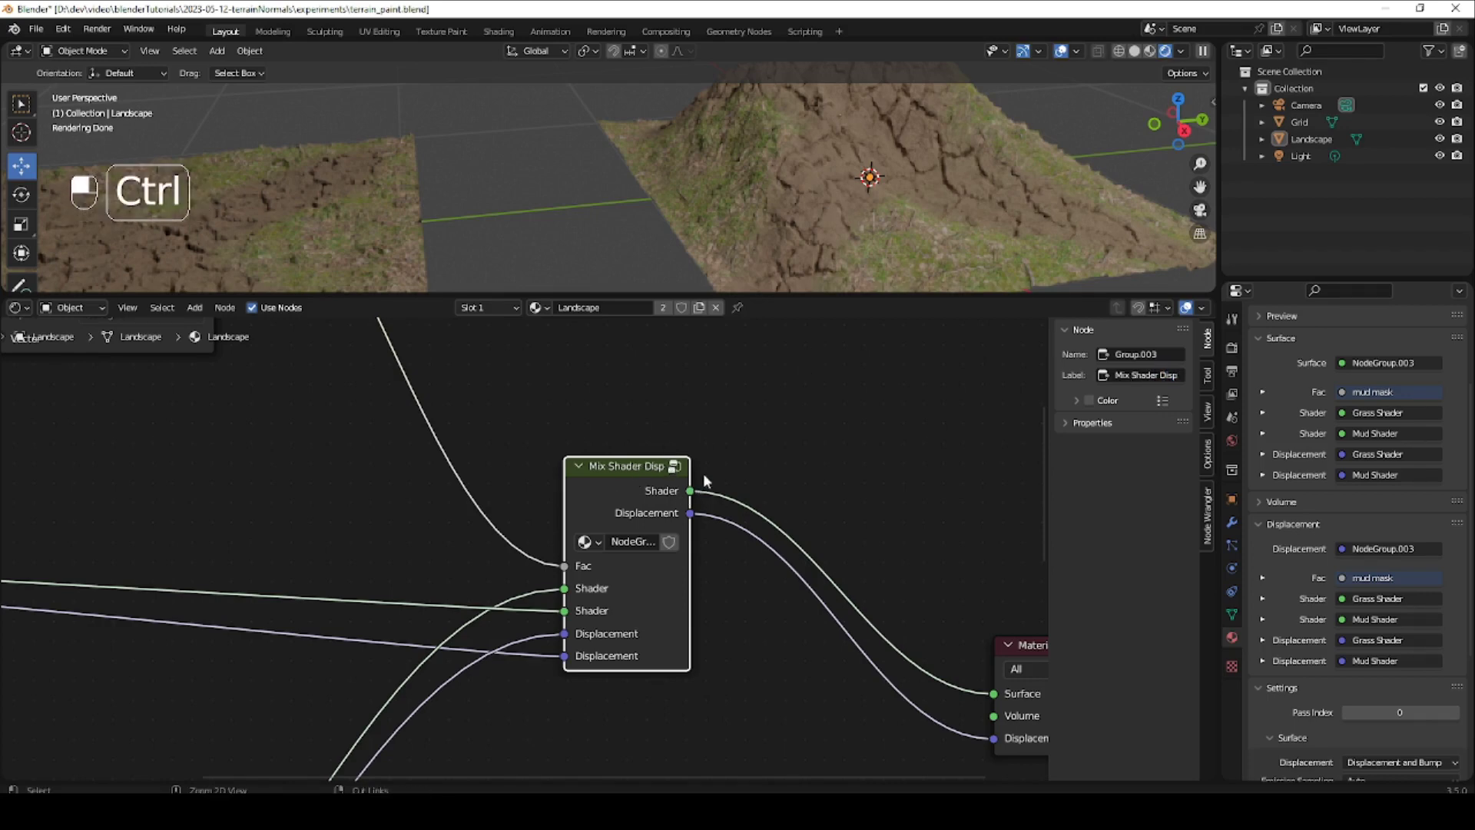
Spread out the Mud Shader, Mix Shader Disp and Grass Shader nodes so their links are easier to follow.
{"action": "scroll", "coordinate": [703, 473], "scroll_direction": "down", "scroll_amount": 3}
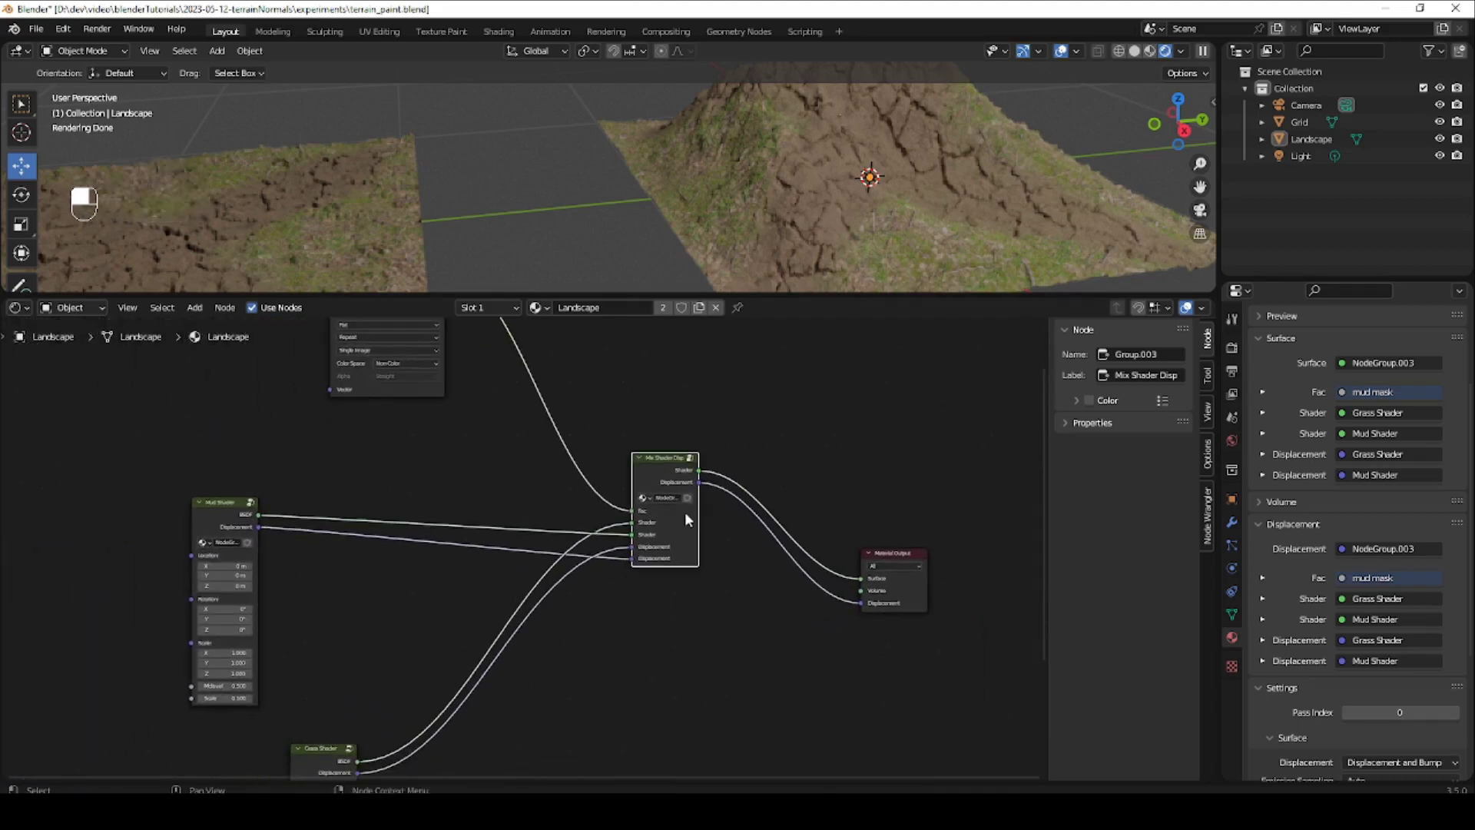
{"action": "left_click_drag", "start_coordinate": [233, 509], "coordinate": [190, 549]}
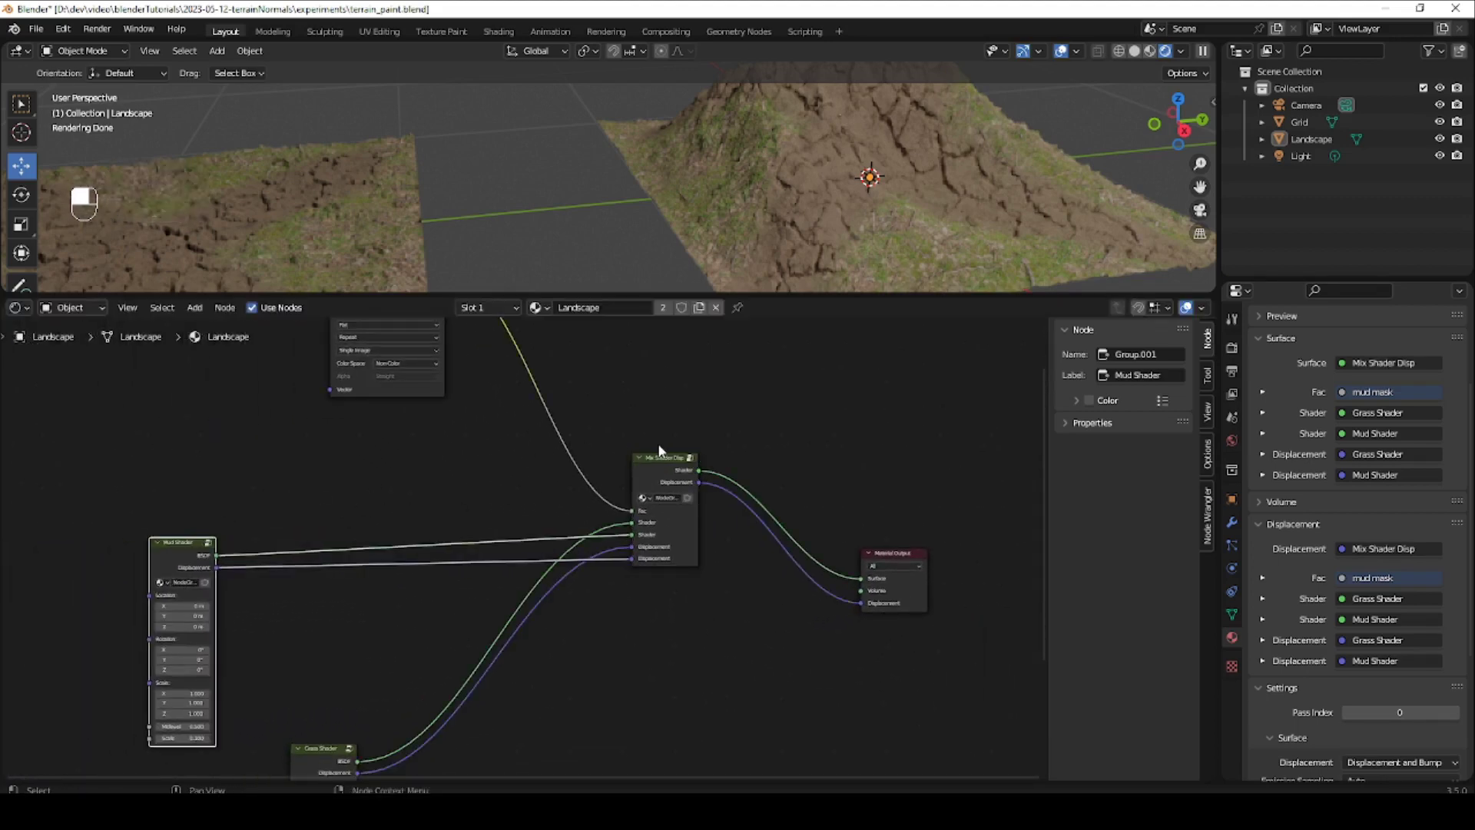
{"action": "left_click", "coordinate": [670, 453]}
{"action": "left_click_drag", "start_coordinate": [683, 458], "coordinate": [699, 447]}
{"action": "middle_click_drag", "start_coordinate": [212, 560], "coordinate": [163, 567], "text": "ctrl"}
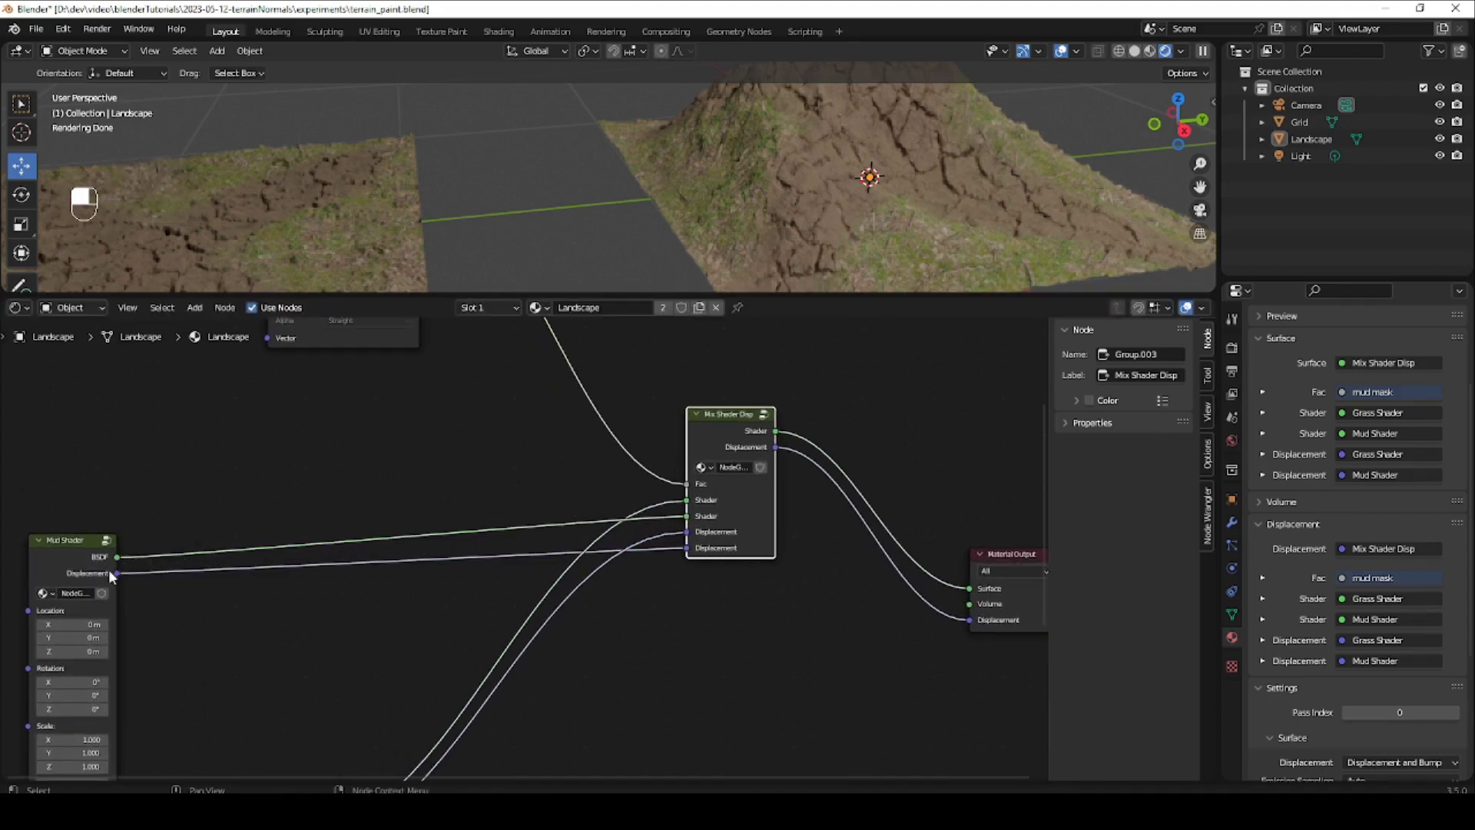
{"action": "middle_click_drag", "start_coordinate": [278, 683], "coordinate": [358, 533], "text": "shift"}
{"action": "left_click", "coordinate": [335, 616]}
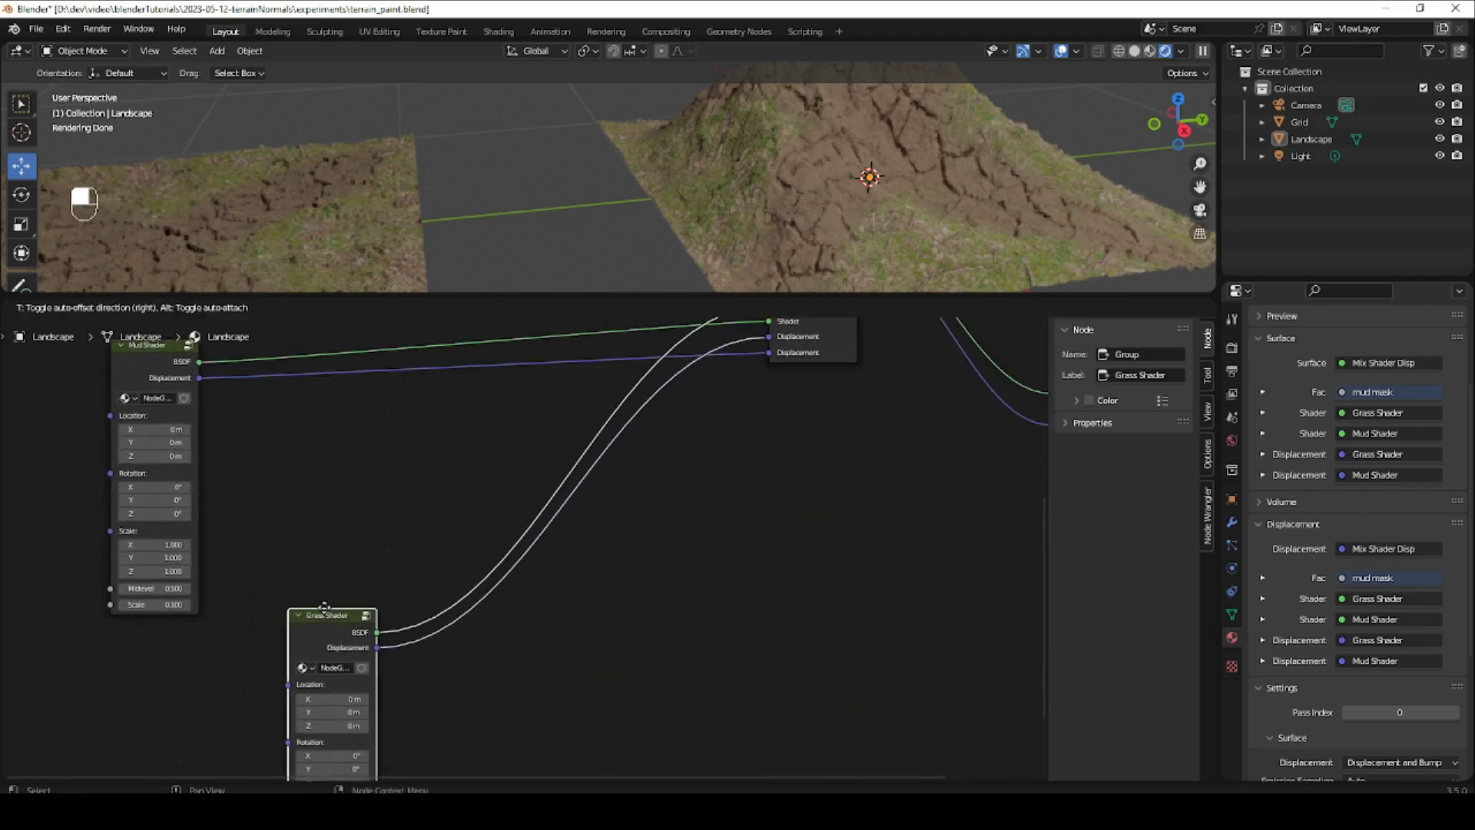
Move the mud mask texture node down closer to the Mix Shader Disp node, and save the file.
{"action": "middle_click_drag", "start_coordinate": [502, 420], "coordinate": [458, 615], "text": "shift"}
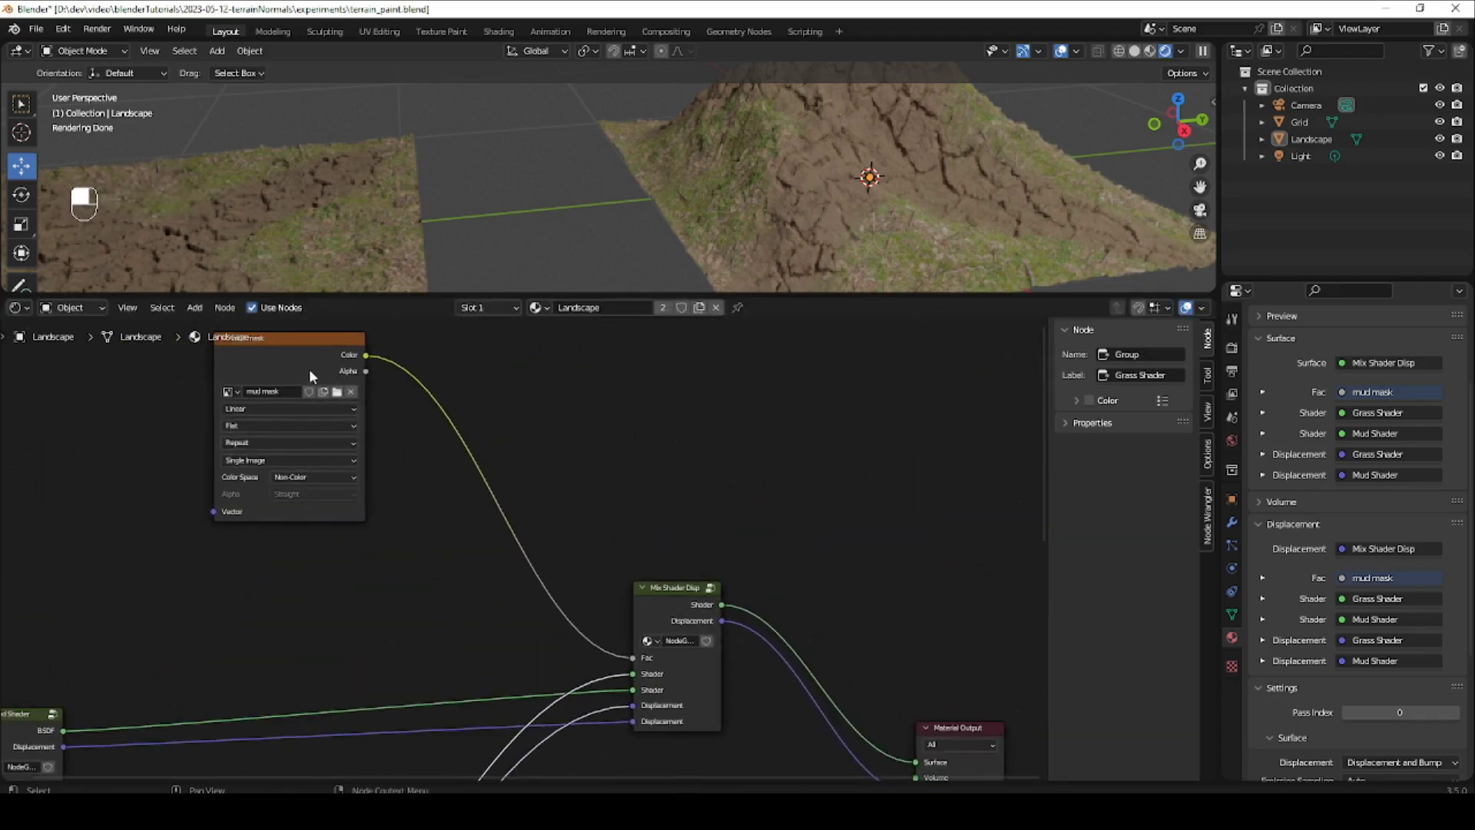
{"action": "left_click", "coordinate": [310, 344]}
{"action": "left_click_drag", "start_coordinate": [311, 344], "coordinate": [302, 449]}
{"action": "middle_click_drag", "start_coordinate": [611, 604], "coordinate": [543, 530], "text": "shift"}
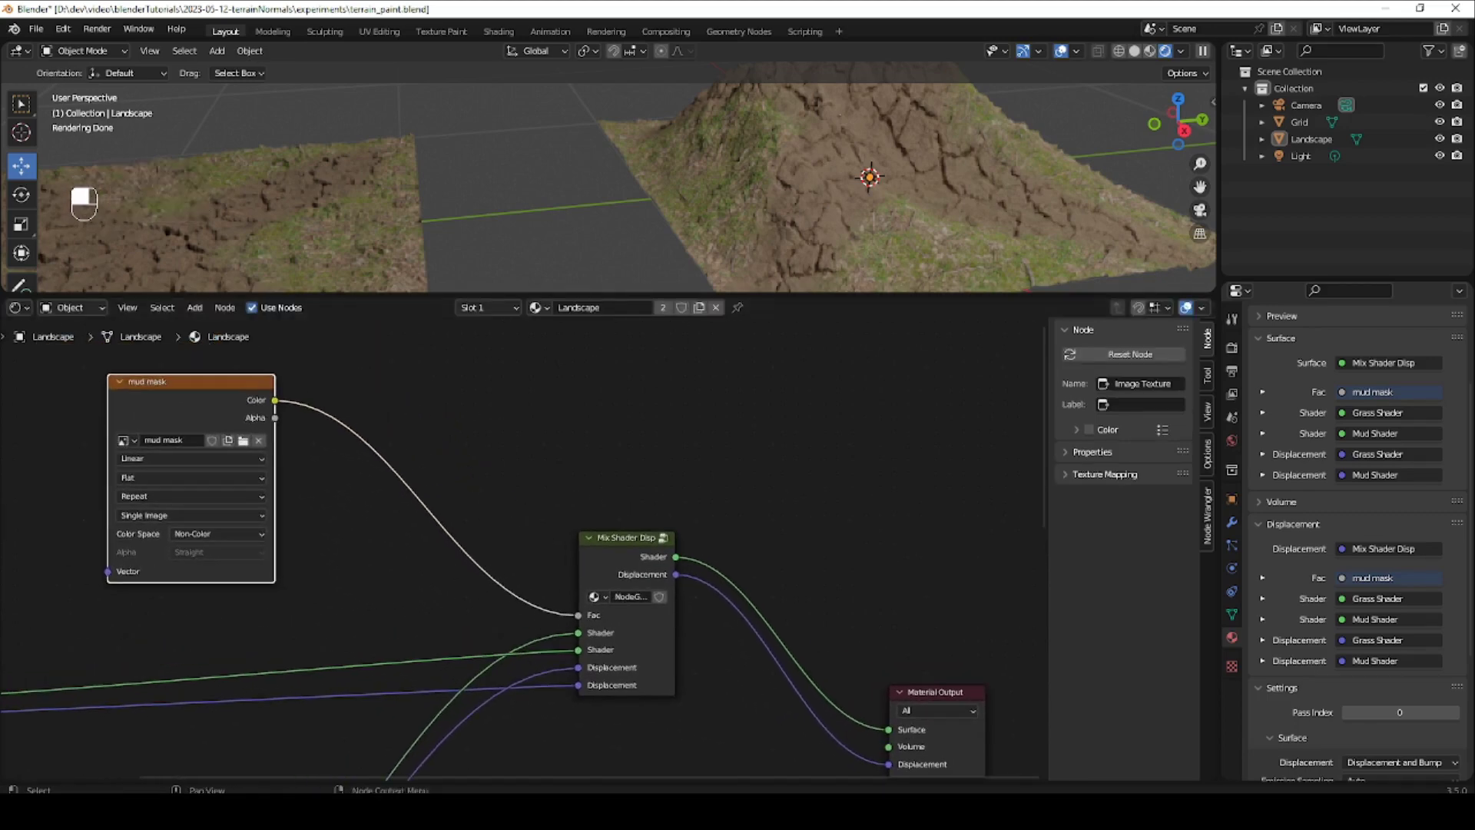
{"action": "key", "text": "ctrl+s"}
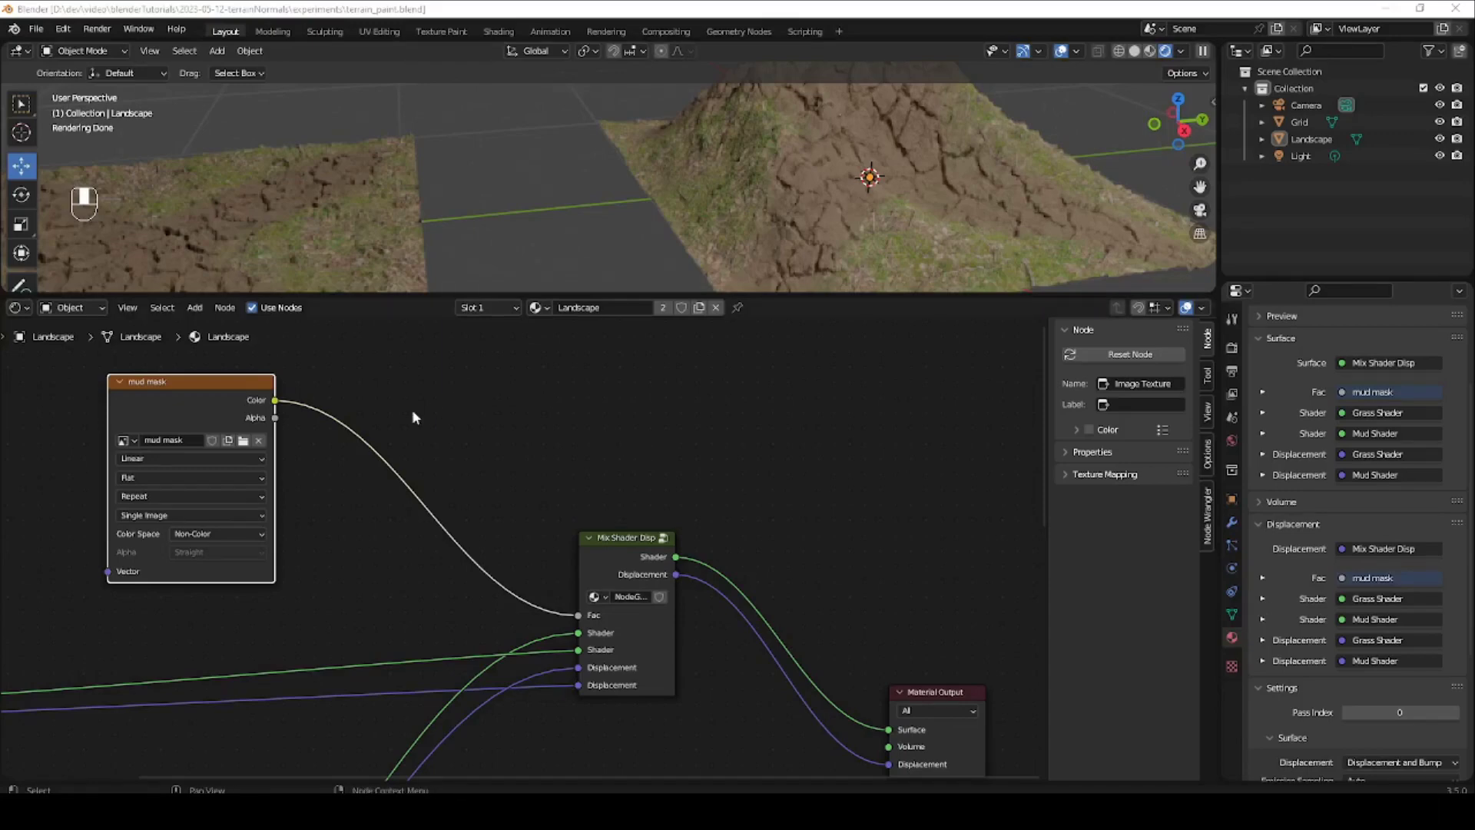
Duplicate the Mix Shader Disp node and place the copy above and to the right of the original.
{"action": "middle_click_drag", "start_coordinate": [412, 409], "coordinate": [402, 484]}
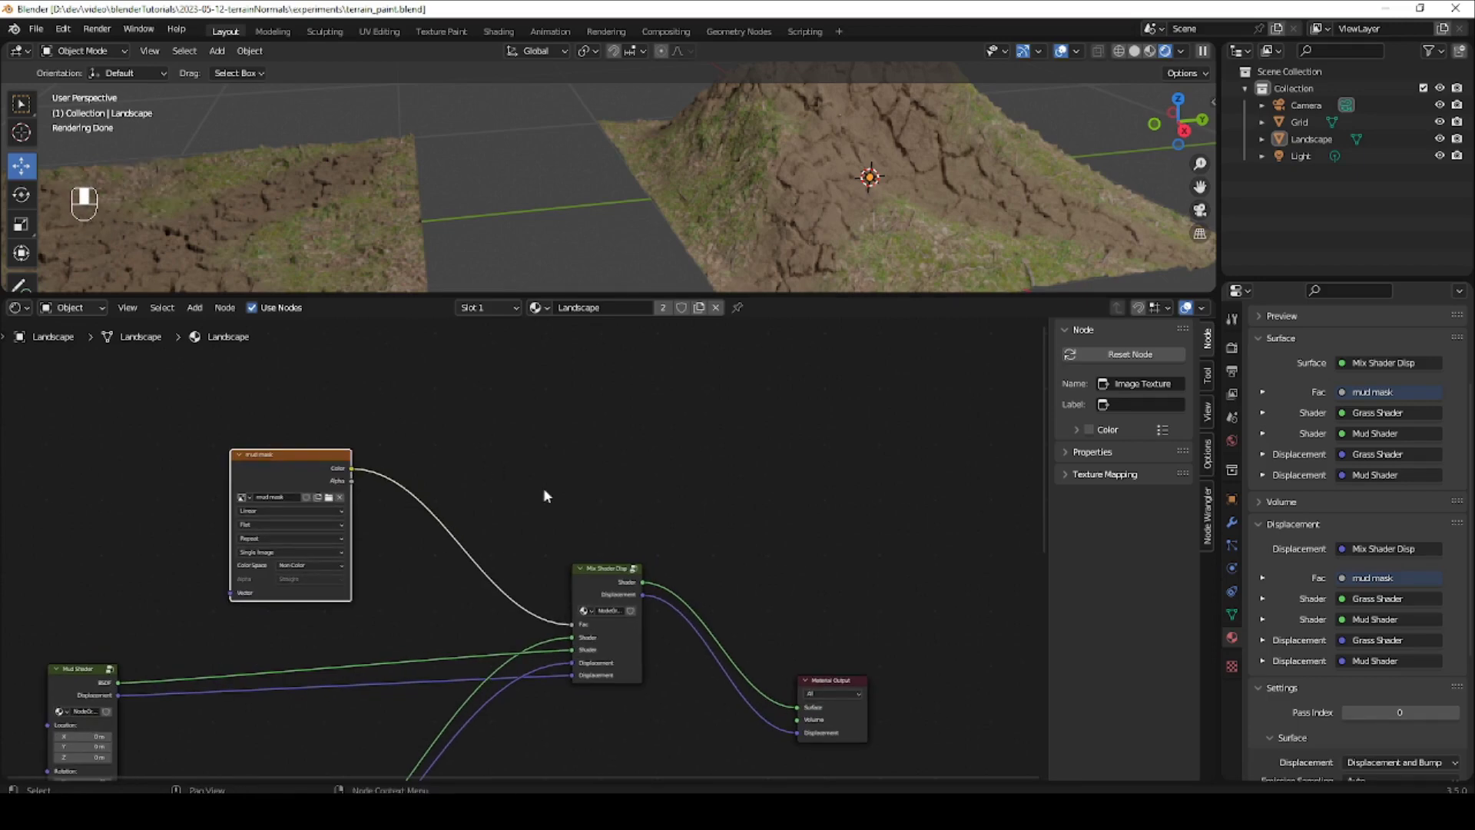
{"action": "left_click", "coordinate": [597, 579]}
{"action": "key", "text": "shift+d"}
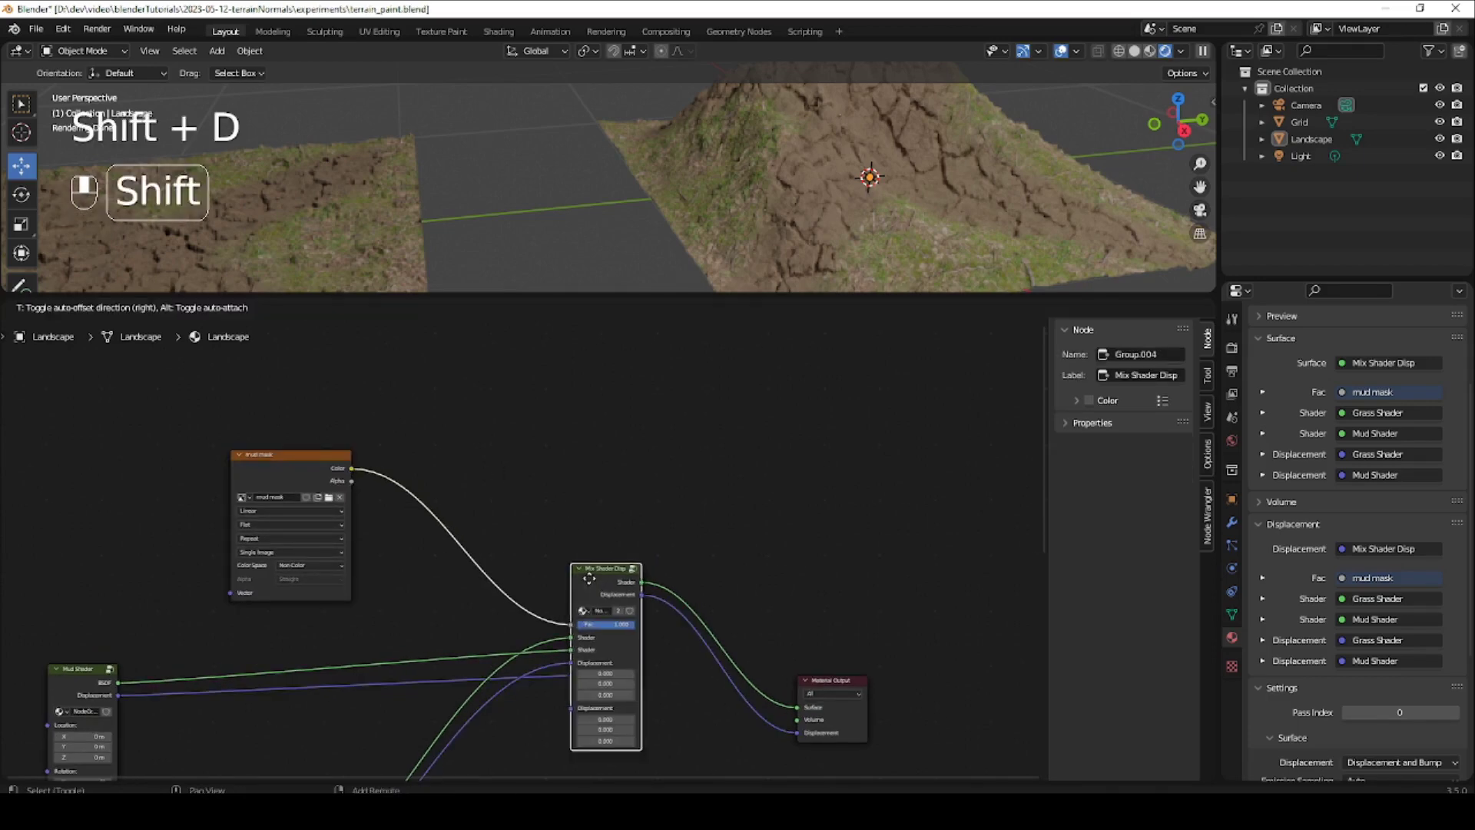
{"action": "left_click", "coordinate": [714, 387]}
Duplicate the mud mask image texture node and place the copy above and to the right of the original.
{"action": "middle_click_drag", "start_coordinate": [622, 458], "coordinate": [650, 547], "text": "ctrl"}
{"action": "middle_click_drag", "start_coordinate": [486, 553], "coordinate": [463, 486], "text": "ctrl"}
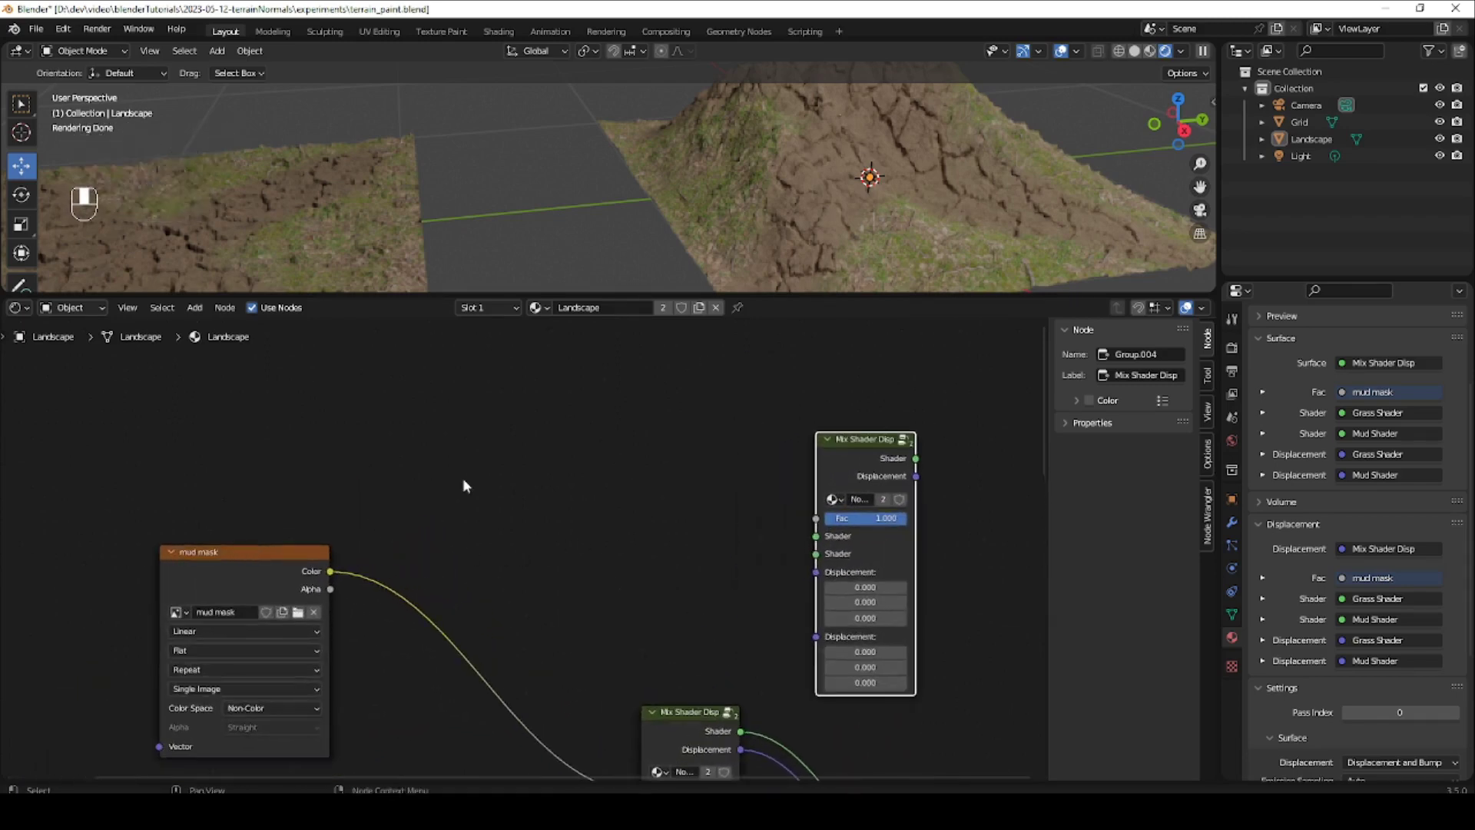
{"action": "left_click", "coordinate": [267, 543]}
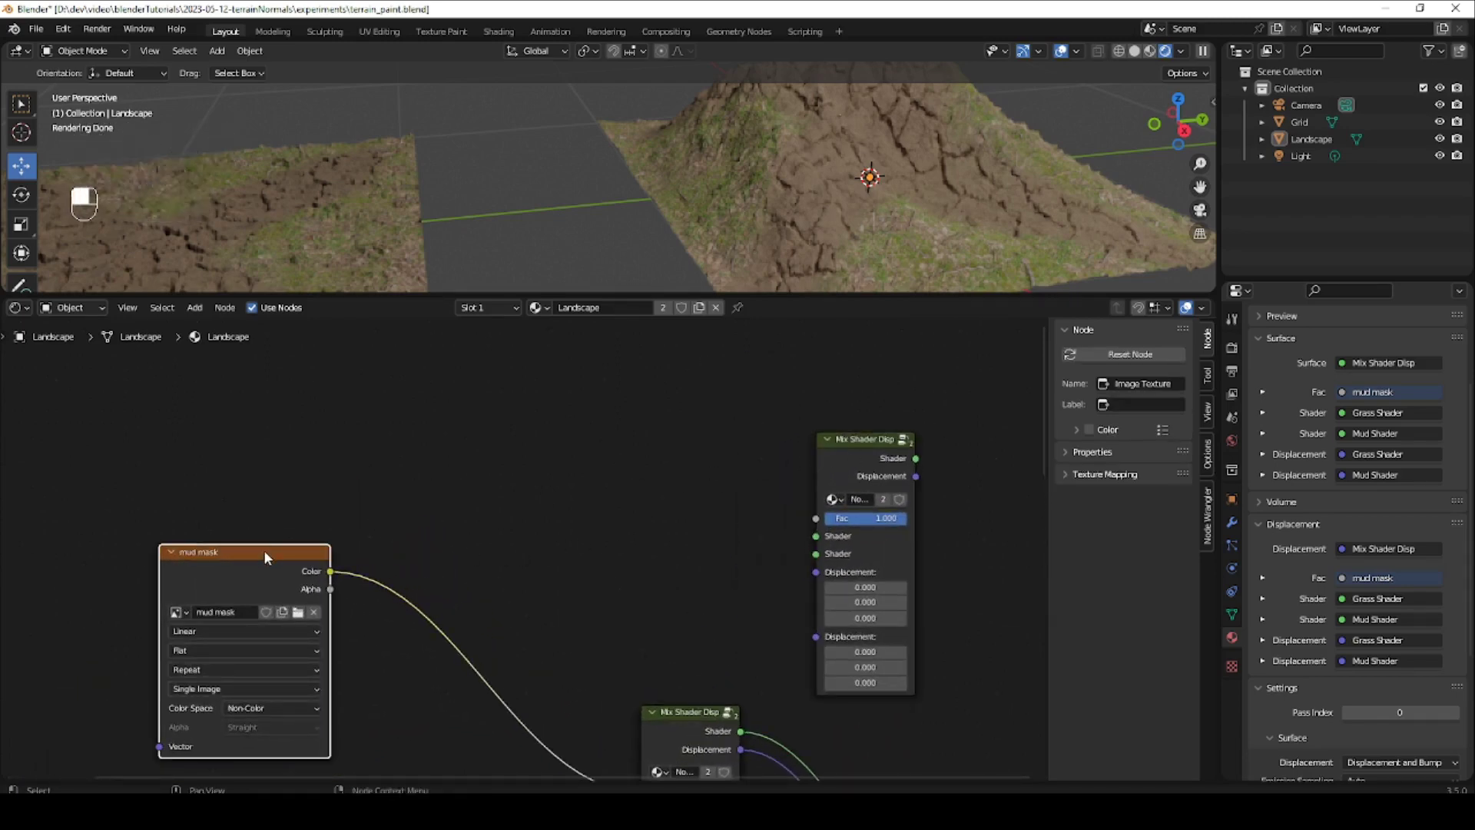
{"action": "key", "text": "shift+d"}
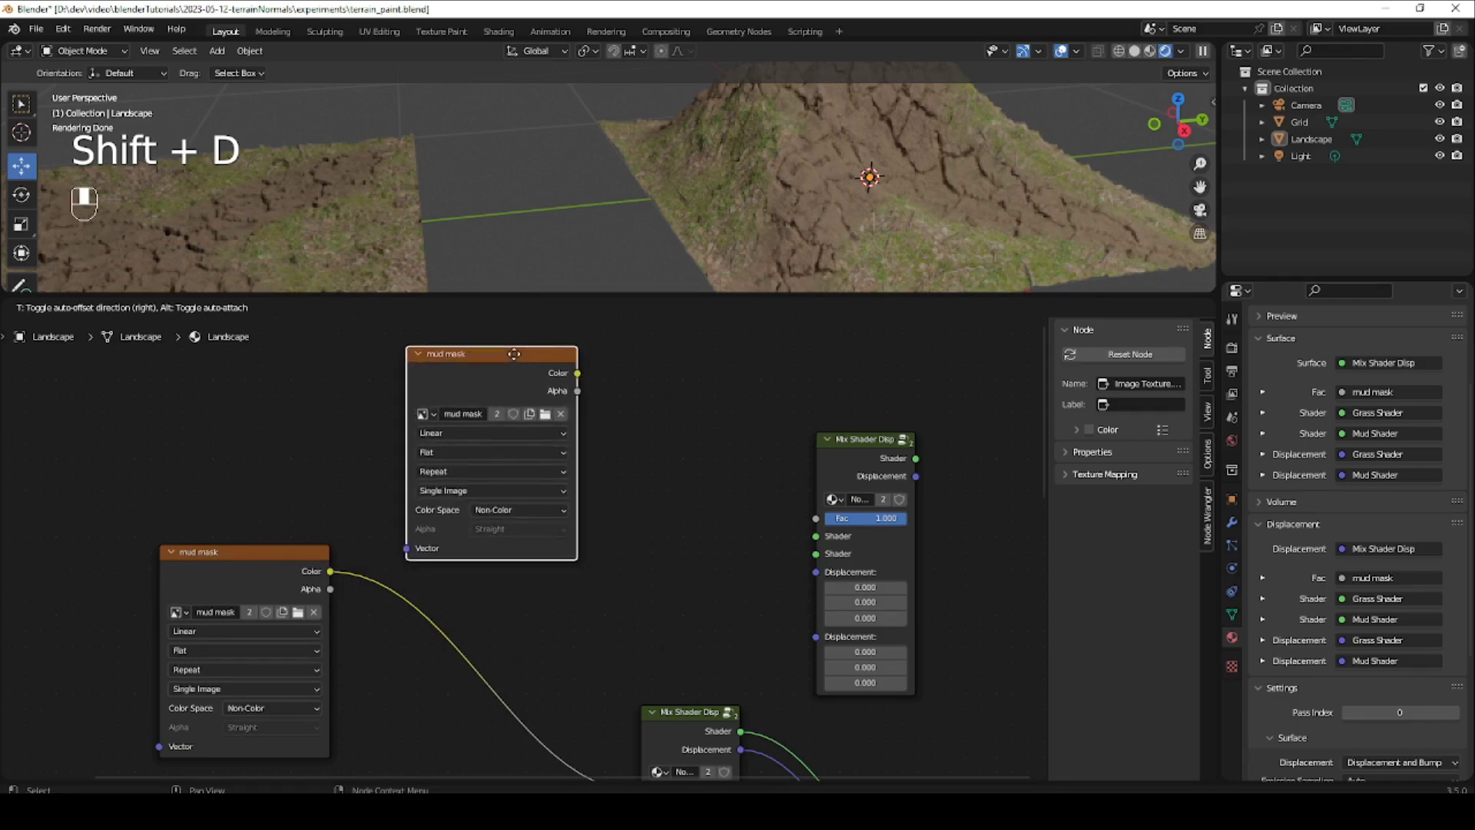
{"action": "left_click", "coordinate": [516, 350]}
Add a Principled BSDF node in the empty area above the duplicated mask and mix nodes.
{"action": "middle_click_drag", "start_coordinate": [493, 380], "coordinate": [473, 470], "text": "shift"}
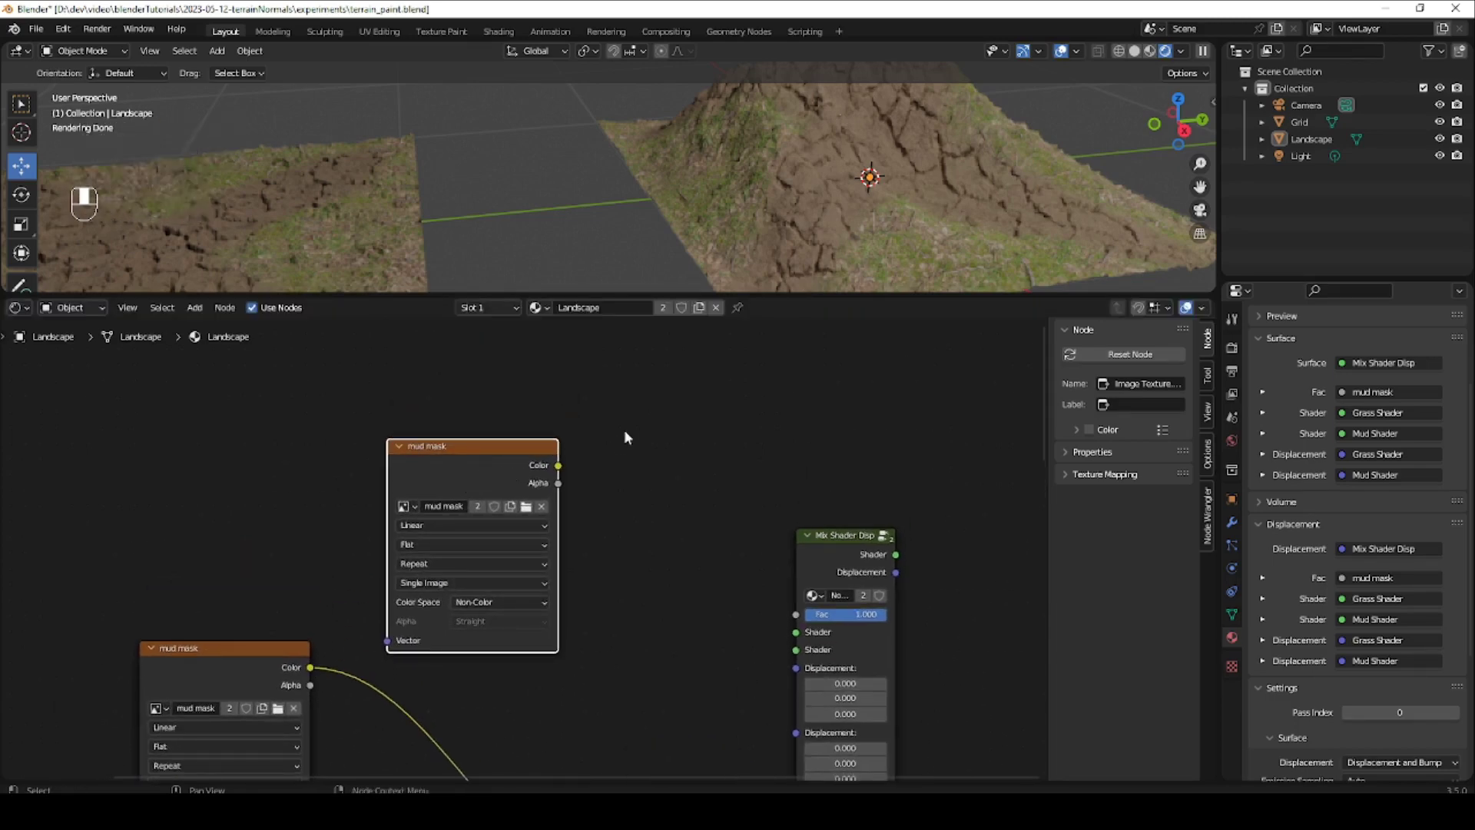
{"action": "middle_click_drag", "start_coordinate": [618, 412], "coordinate": [531, 582], "text": "ctrl"}
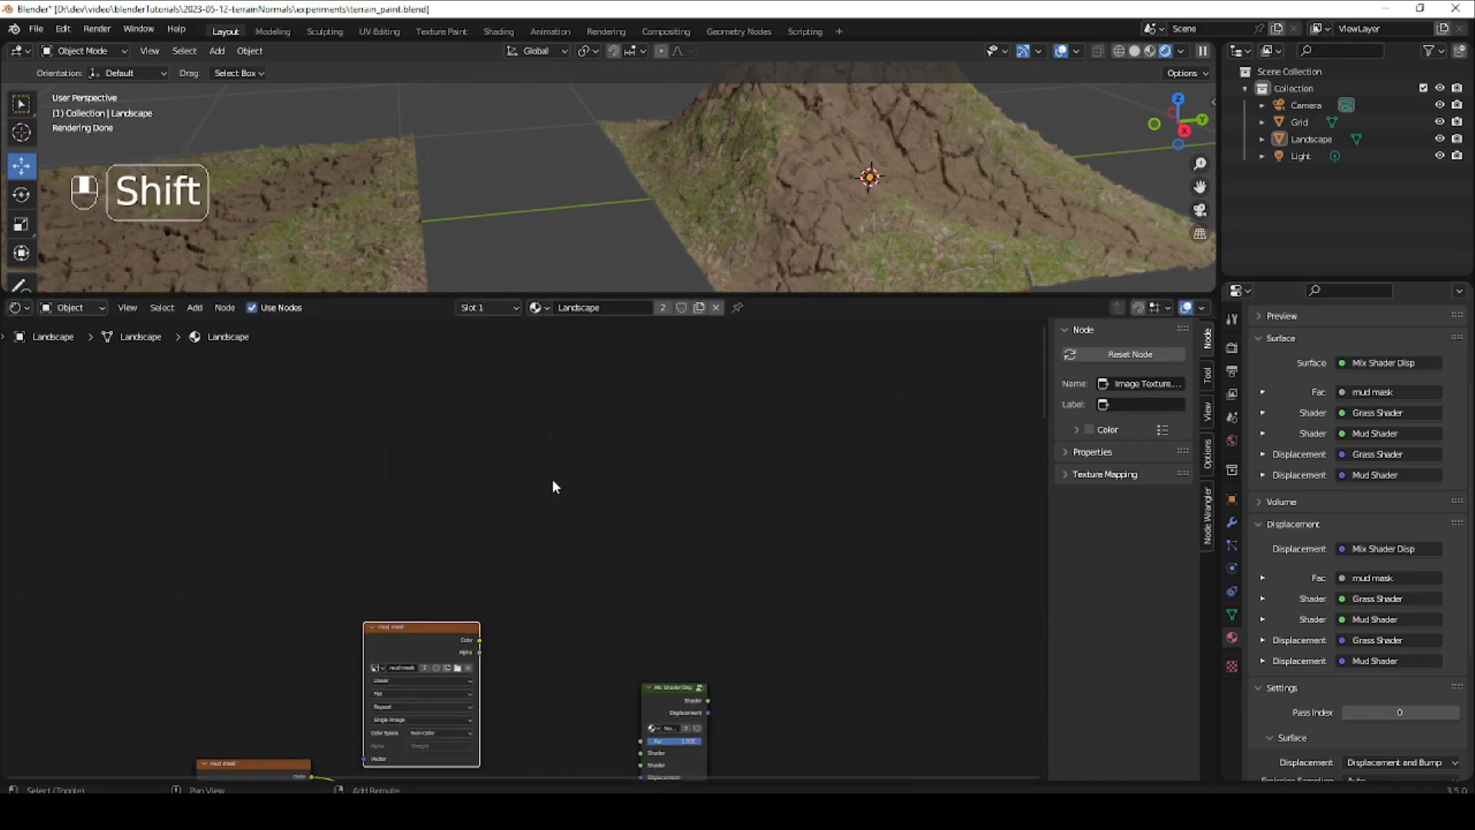
{"action": "middle_click_drag", "start_coordinate": [552, 478], "coordinate": [532, 528], "text": "shift"}
{"action": "key", "text": "shift+a"}
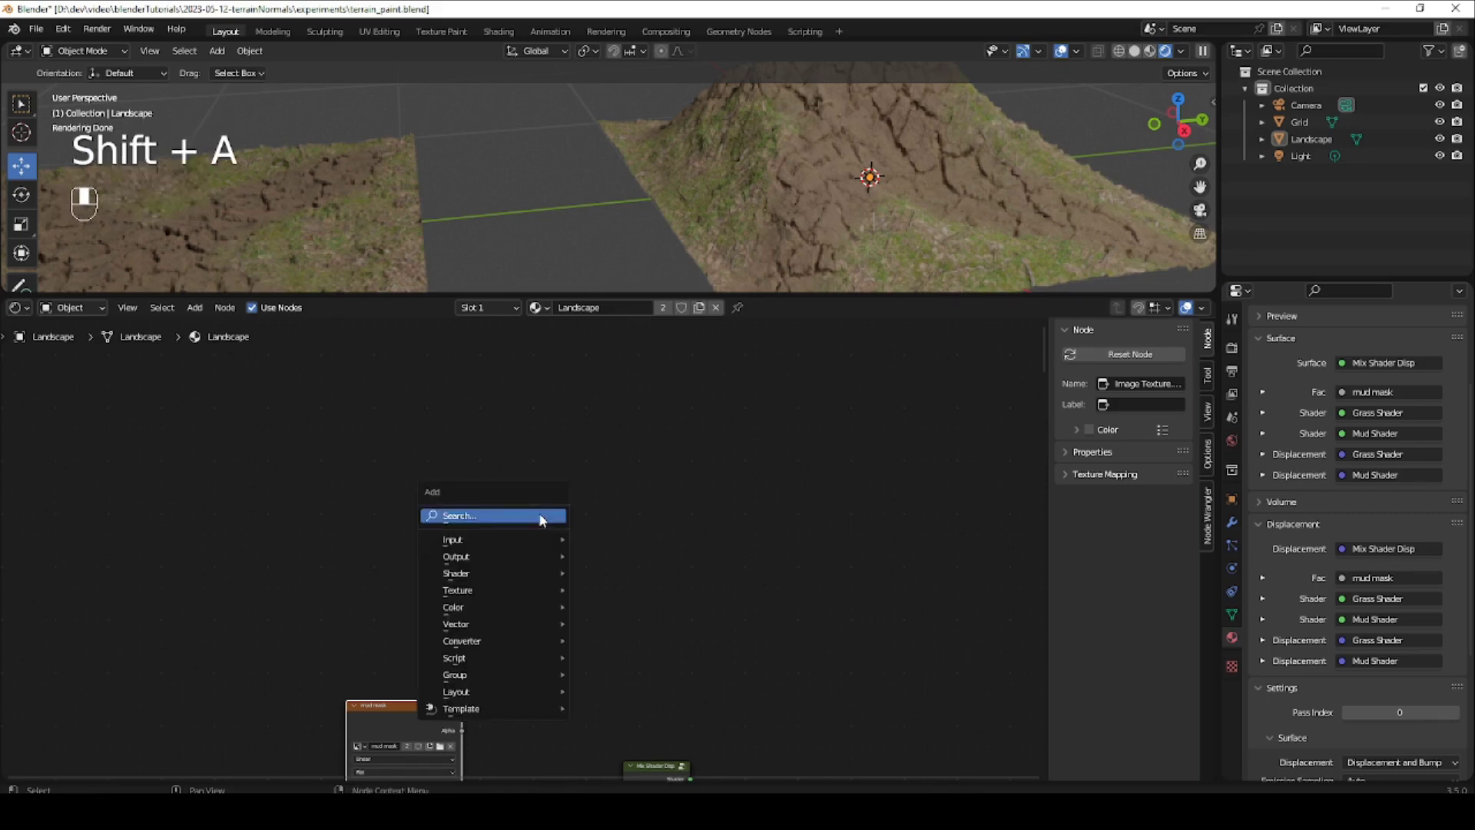
{"action": "mouse_move", "coordinate": [529, 573]}
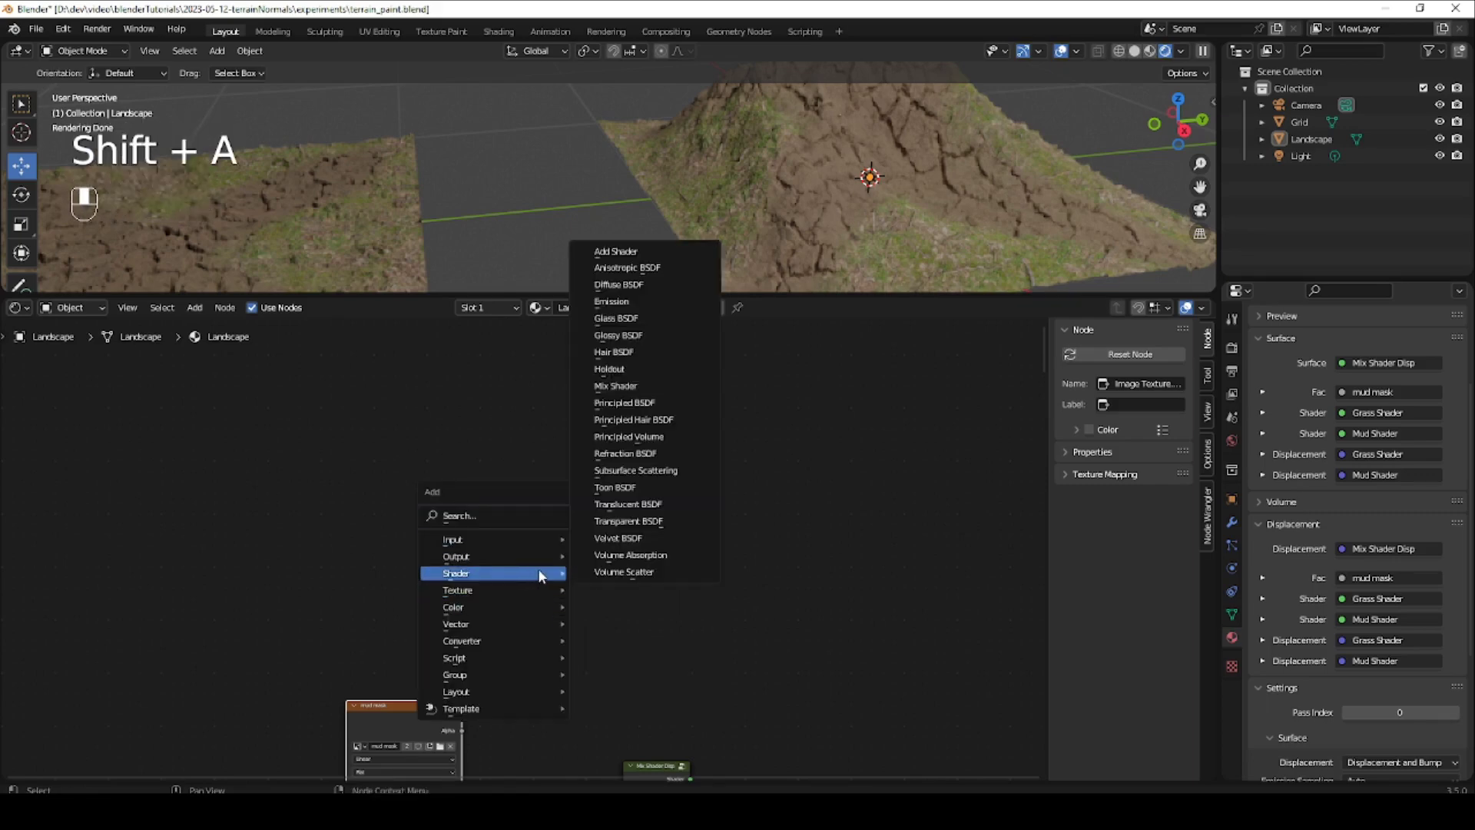
{"action": "left_click", "coordinate": [650, 403]}
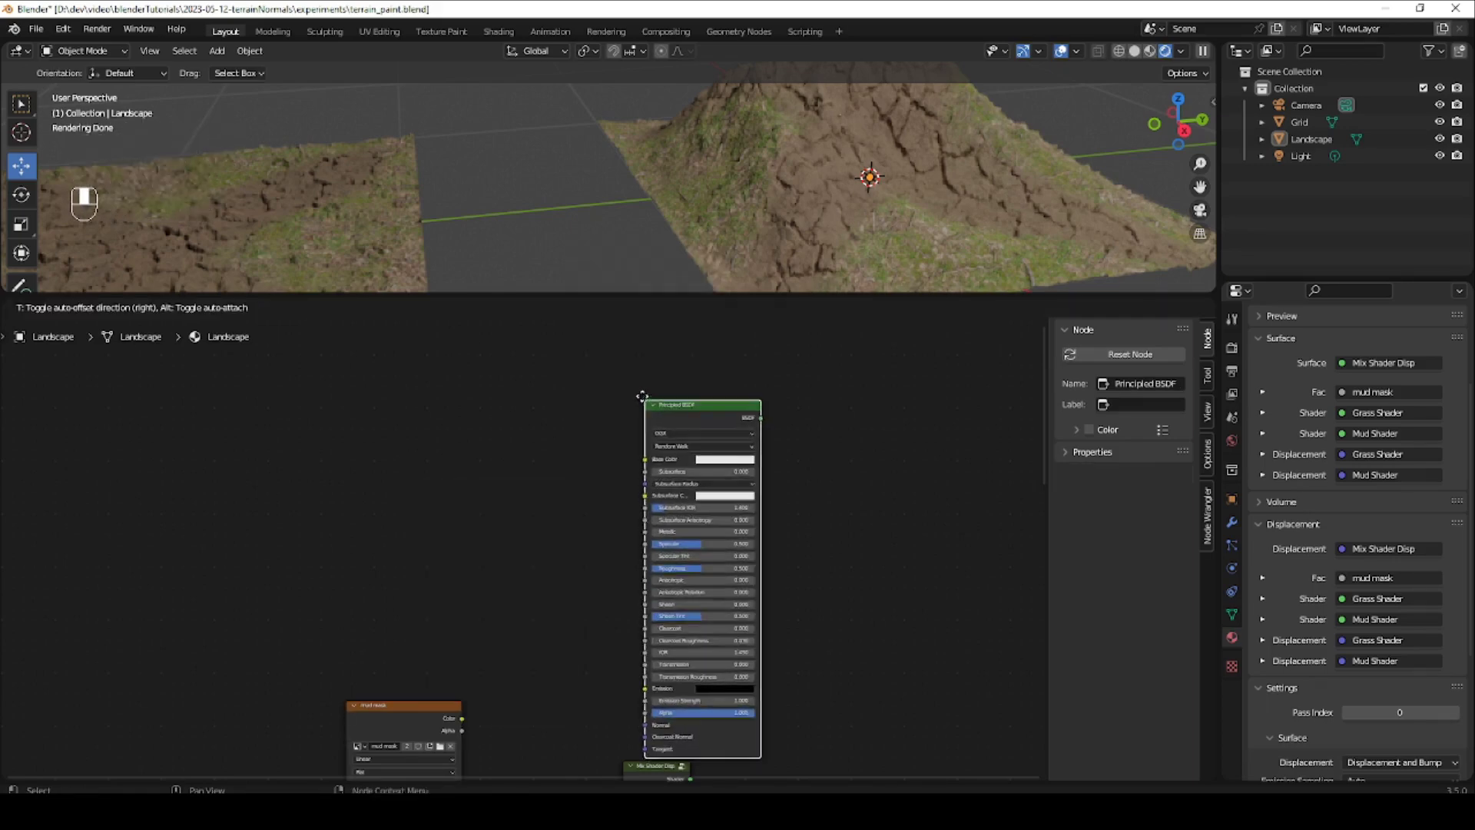
{"action": "left_click", "coordinate": [520, 368]}
Run Principled Texture Setup on the new Principled BSDF with the rocks_ground_01 diffuse, displacement, normal and roughness textures from the textures folder.
{"action": "middle_click_drag", "start_coordinate": [560, 395], "coordinate": [555, 444], "text": "ctrl"}
{"action": "middle_click_drag", "start_coordinate": [555, 444], "coordinate": [566, 456], "text": "shift"}
{"action": "left_click", "coordinate": [552, 389]}
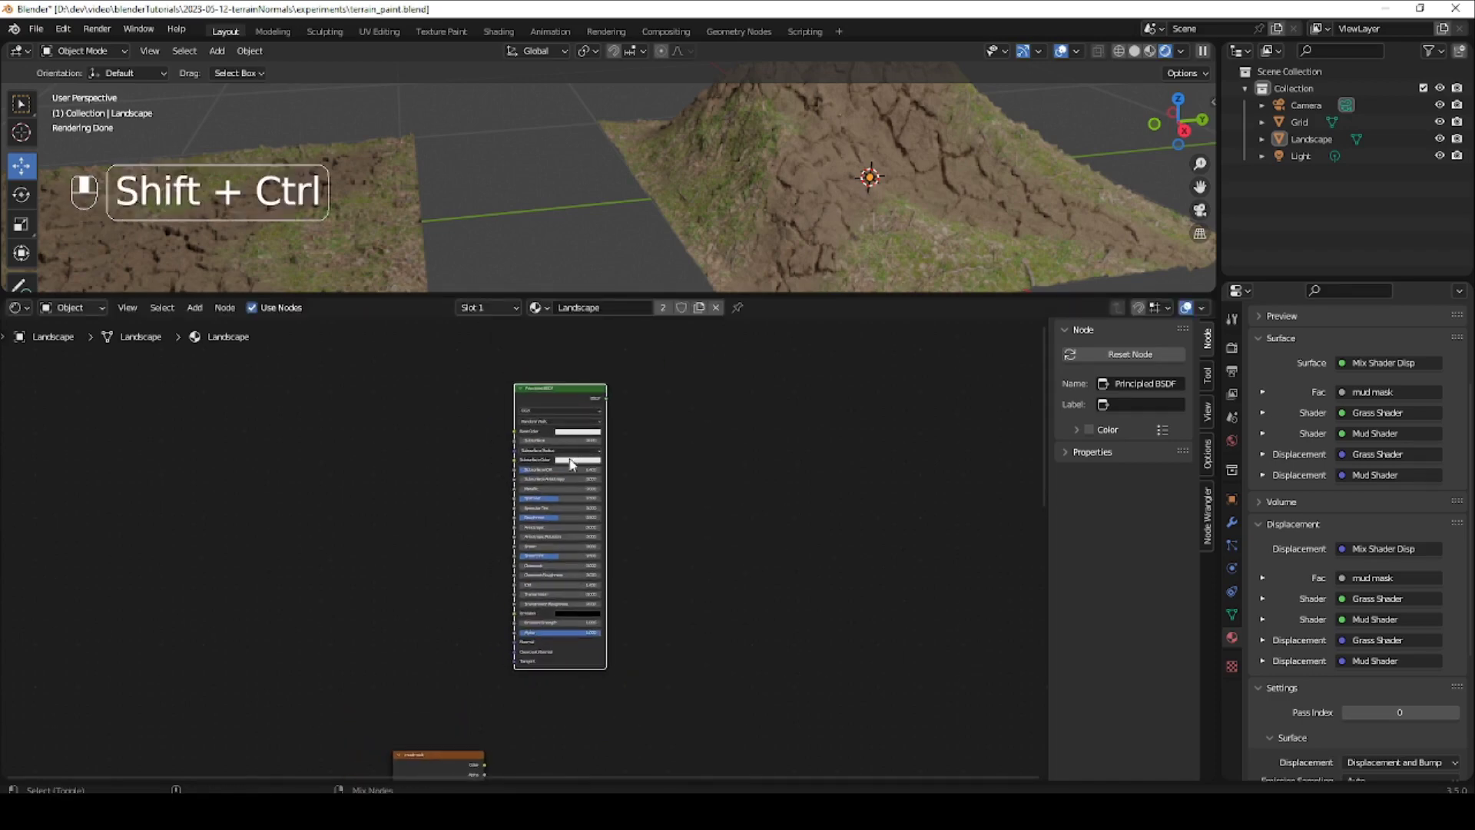
{"action": "key", "text": "ctrl+shift+t"}
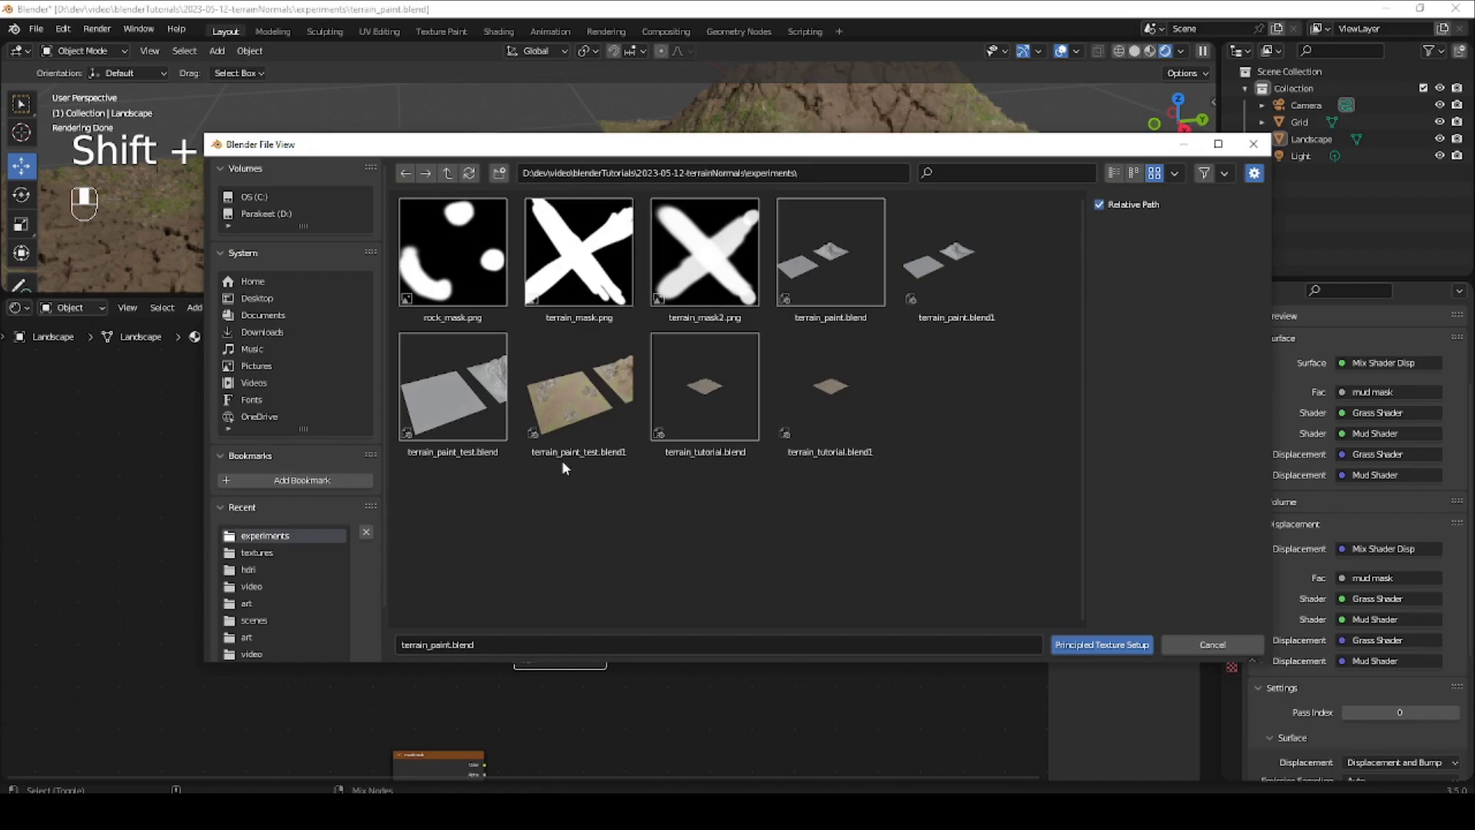
{"action": "left_click", "coordinate": [286, 551]}
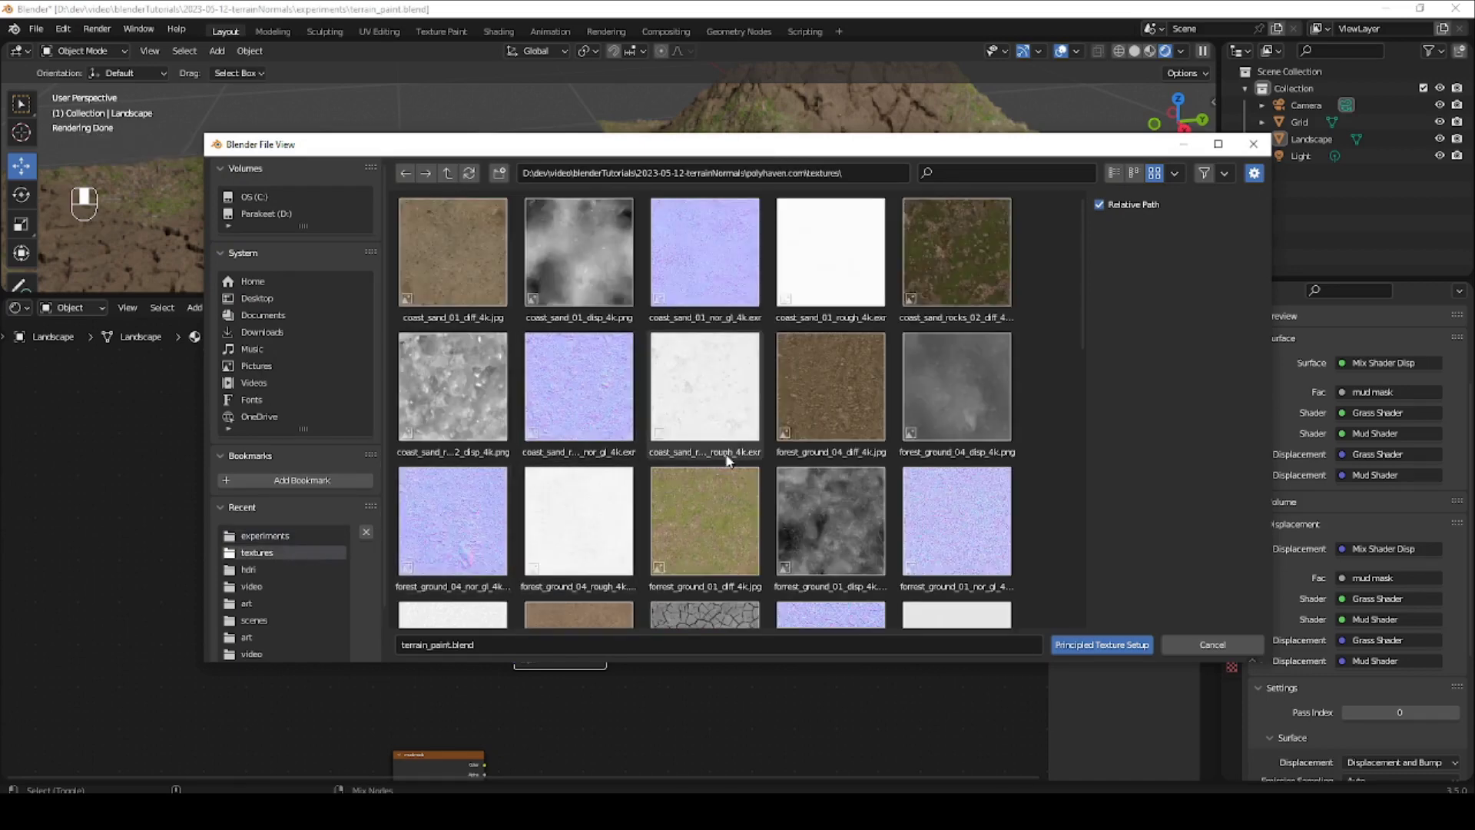
{"action": "left_click_drag", "start_coordinate": [1081, 303], "coordinate": [1050, 569]}
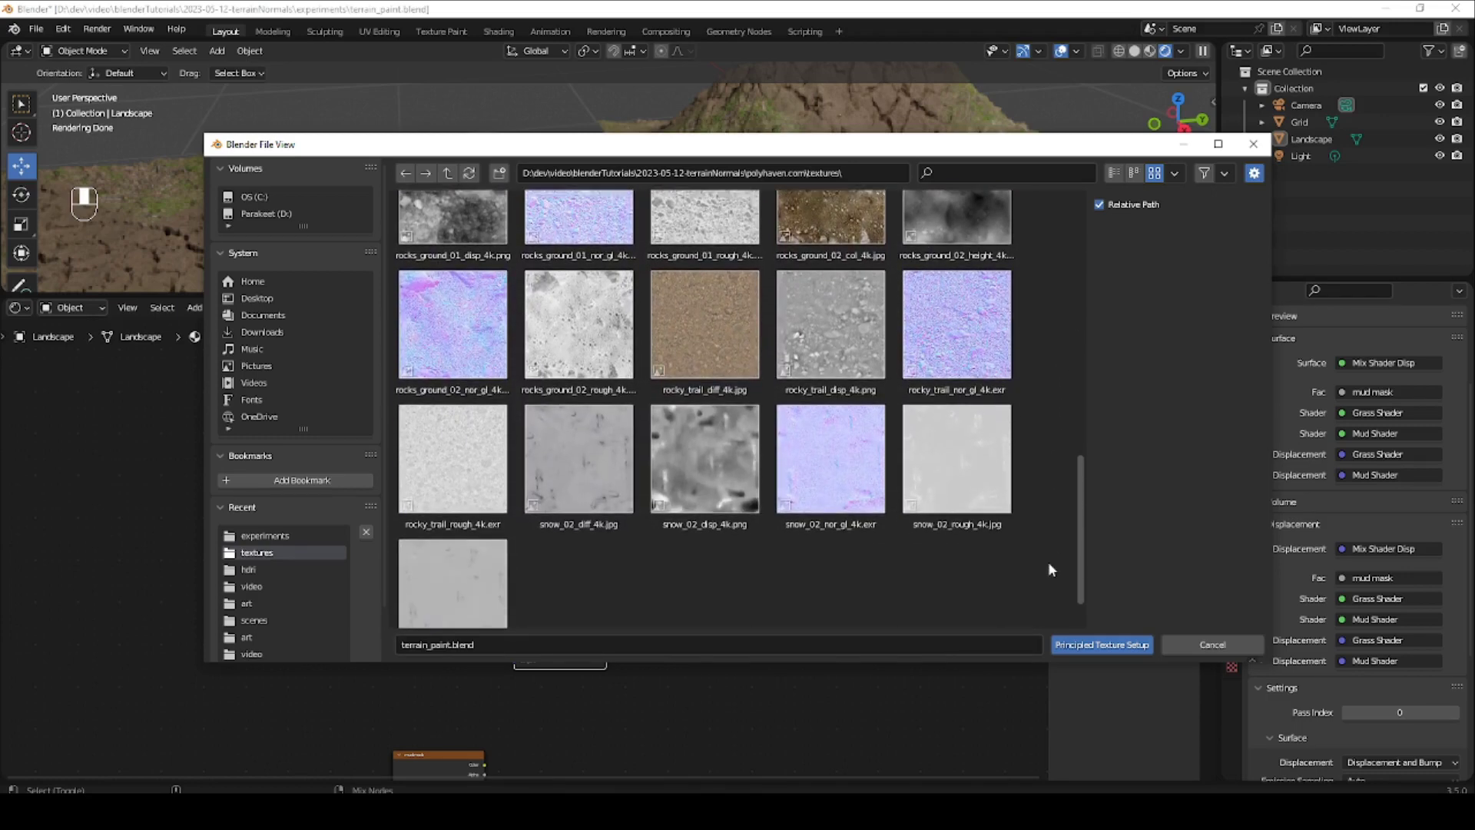
{"action": "left_click", "coordinate": [810, 315]}
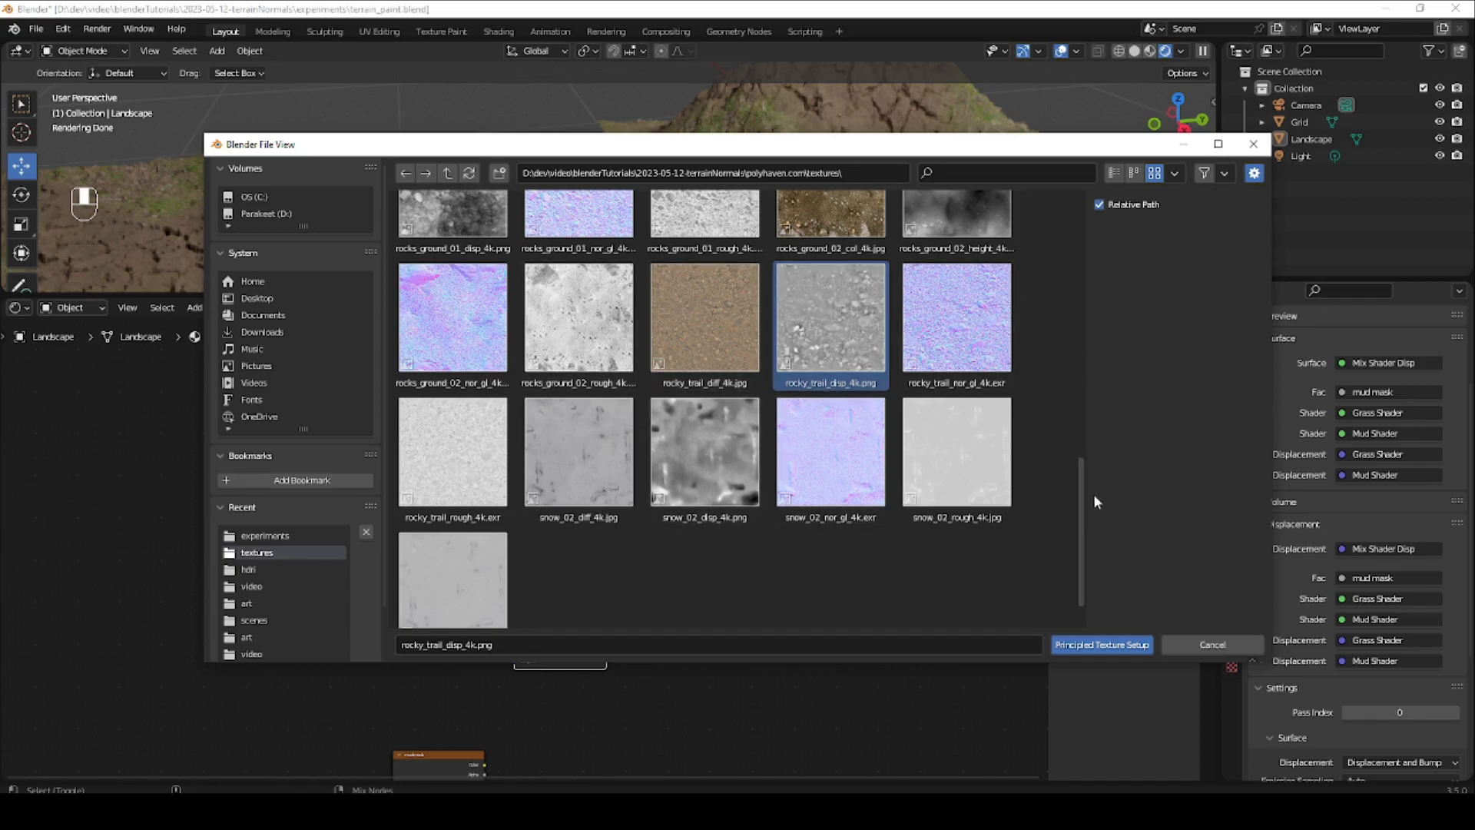
{"action": "left_click_drag", "start_coordinate": [1077, 463], "coordinate": [1090, 371]}
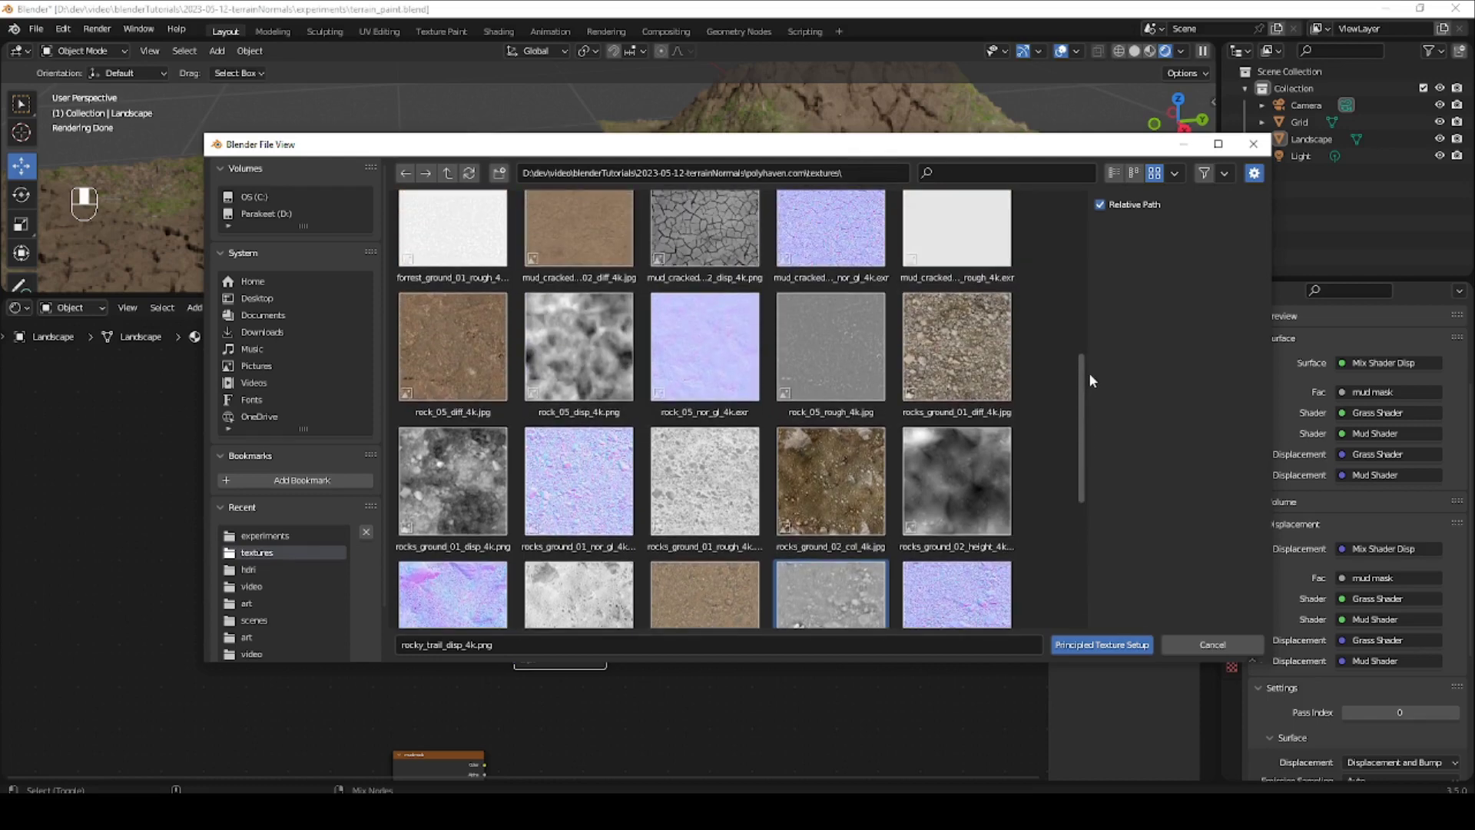
{"action": "left_click", "coordinate": [948, 354]}
{"action": "left_click", "coordinate": [709, 465], "text": "shift"}
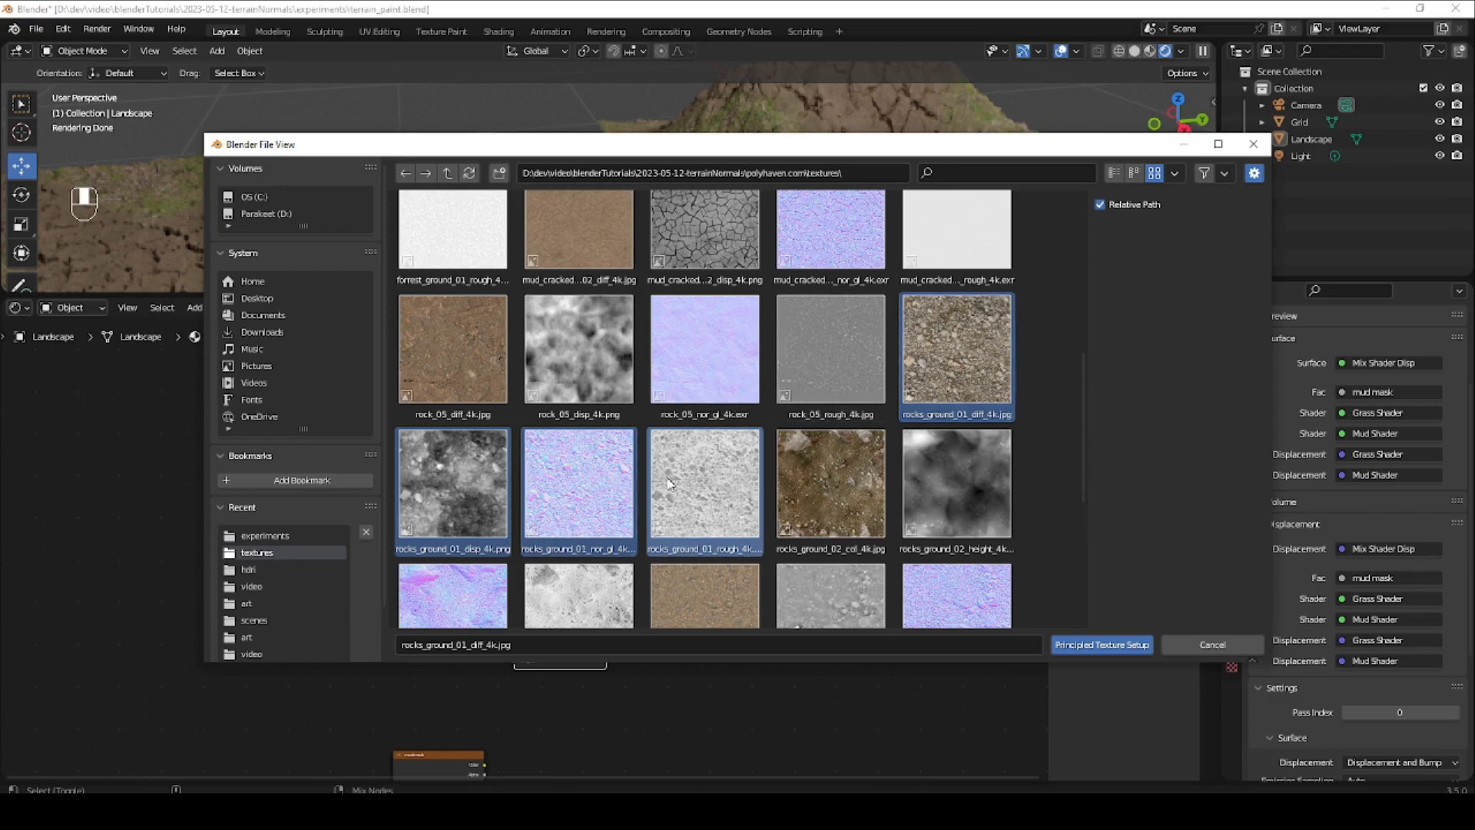
{"action": "left_click", "coordinate": [1092, 647]}
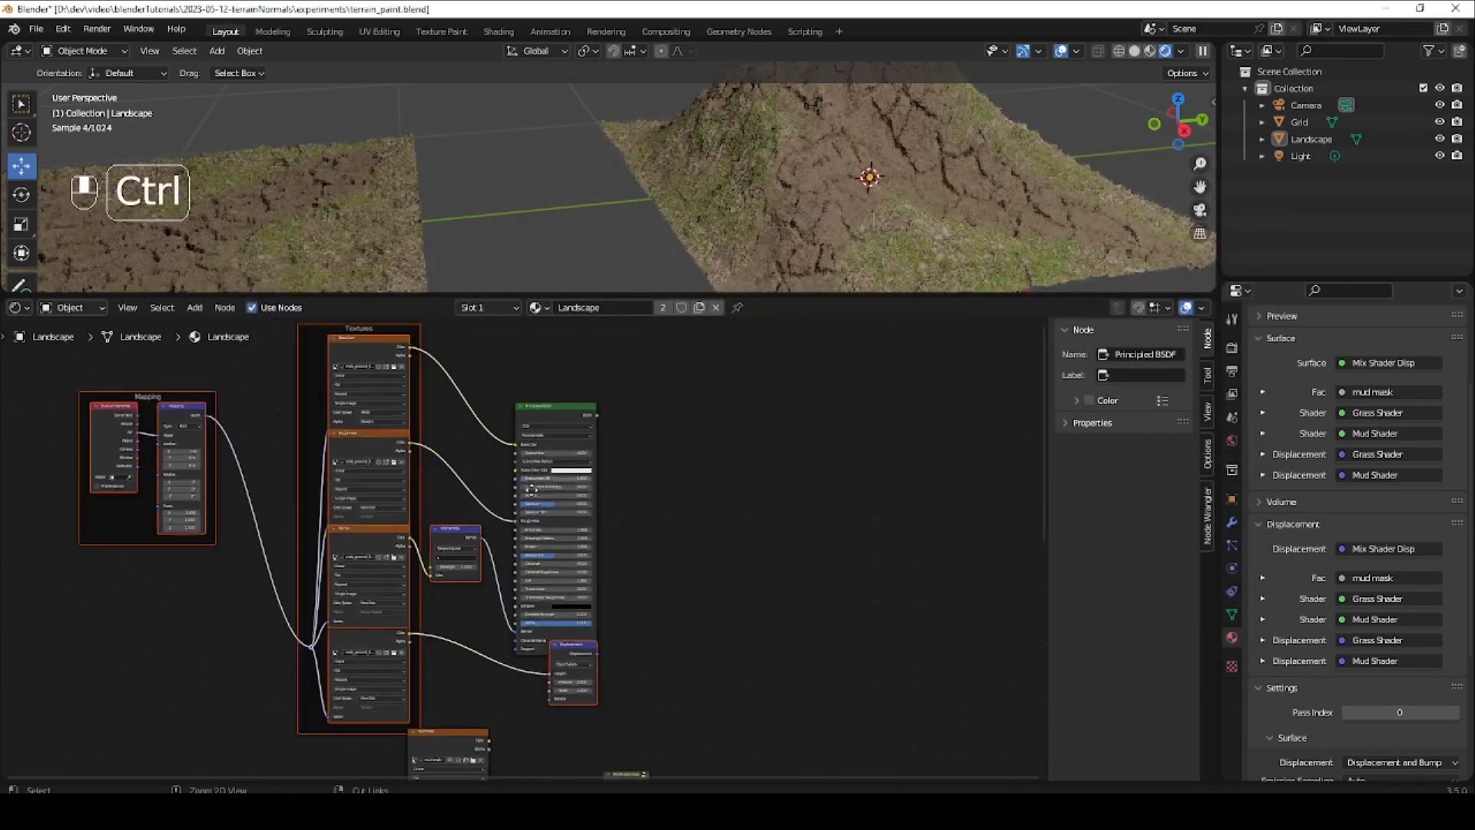
Move the rock Principled BSDF node up so it no longer overlaps the Displacement node.
{"action": "middle_click_drag", "start_coordinate": [532, 489], "coordinate": [518, 504], "text": "ctrl"}
{"action": "middle_click_drag", "start_coordinate": [519, 505], "coordinate": [580, 477], "text": "shift"}
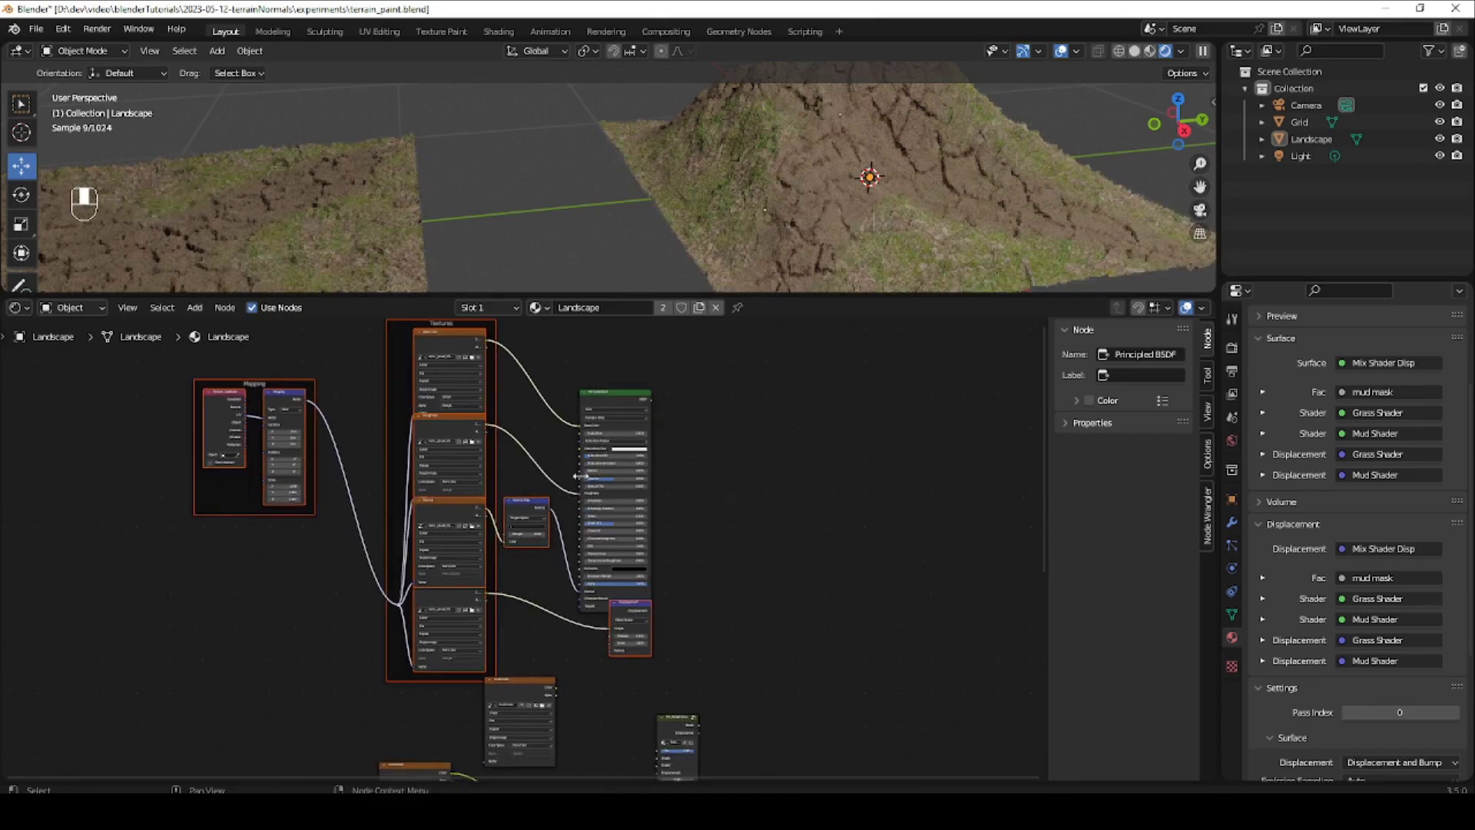
{"action": "left_click", "coordinate": [615, 399], "text": "shift"}
{"action": "middle_click_drag", "start_coordinate": [611, 413], "coordinate": [630, 442], "text": "ctrl"}
{"action": "middle_click_drag", "start_coordinate": [629, 442], "coordinate": [607, 417], "text": "shift"}
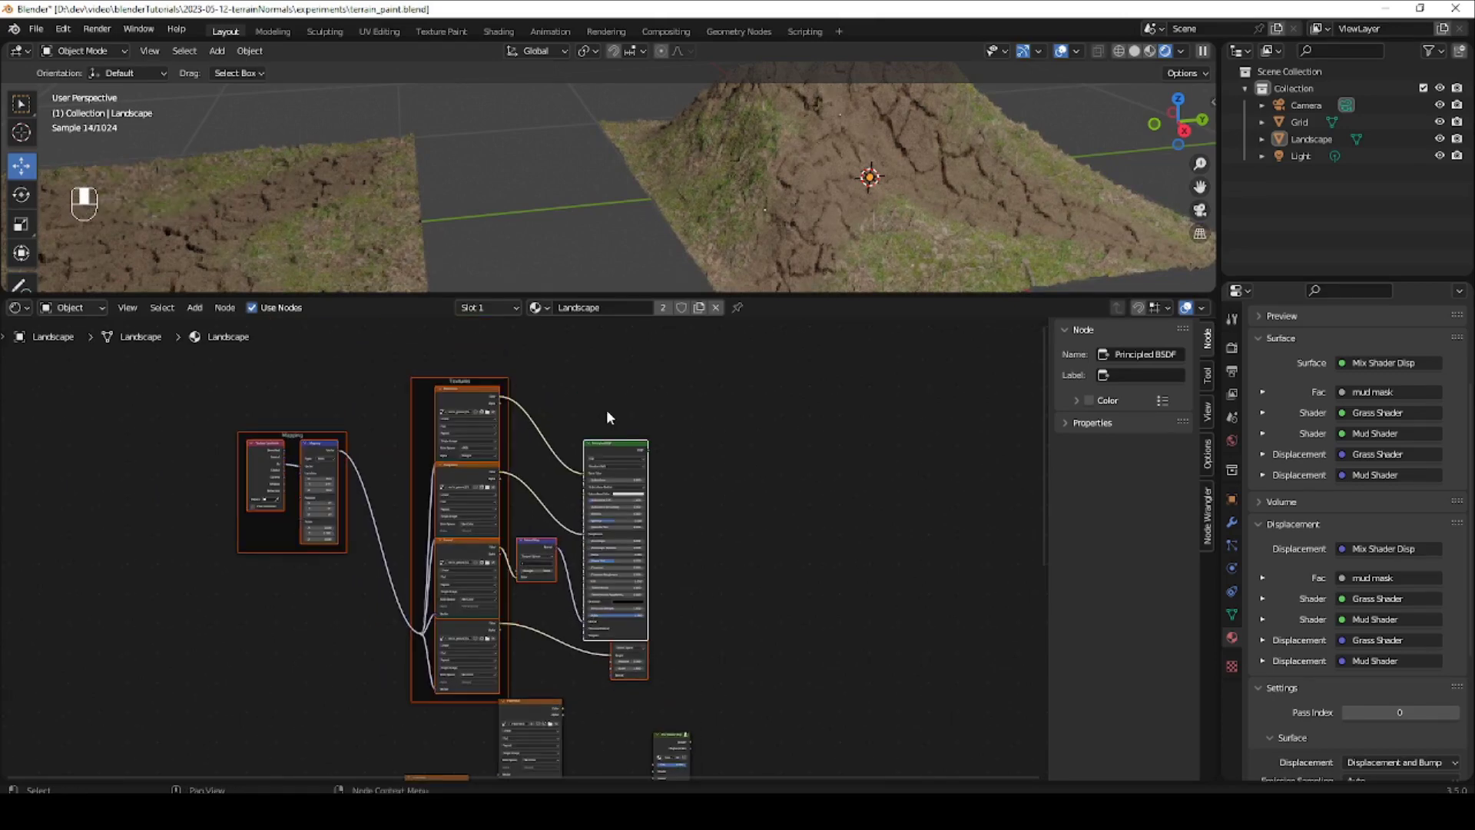
{"action": "left_click", "coordinate": [613, 444]}
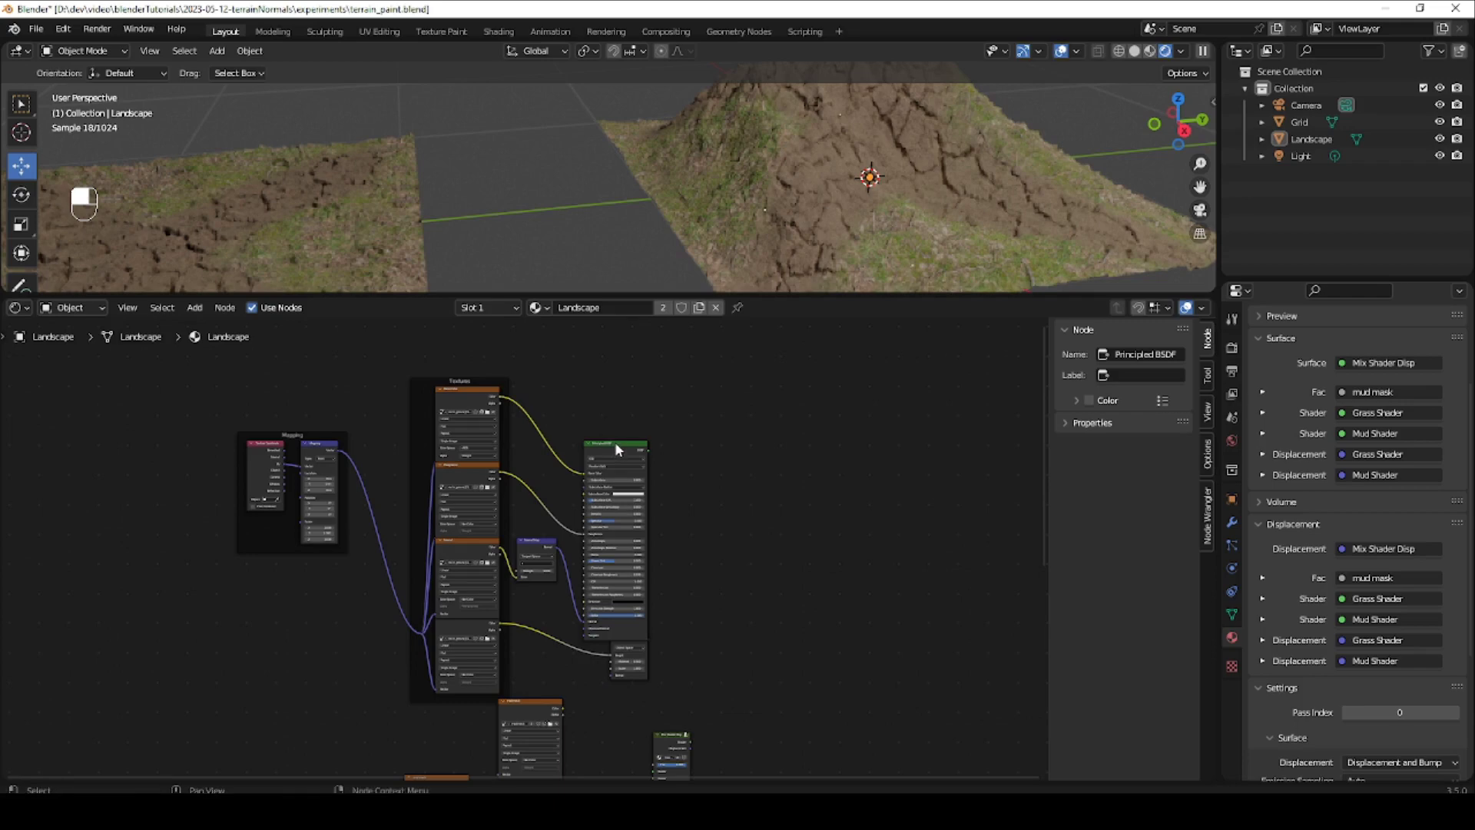
{"action": "left_click_drag", "start_coordinate": [615, 441], "coordinate": [613, 393]}
Move the unconnected Mix Shader Disp node up beside the rock nodes and link the rock Principled BSDF to its first Shader input.
{"action": "left_click_drag", "start_coordinate": [218, 395], "coordinate": [597, 596]}
{"action": "middle_click_drag", "start_coordinate": [592, 607], "coordinate": [494, 524], "text": "ctrl"}
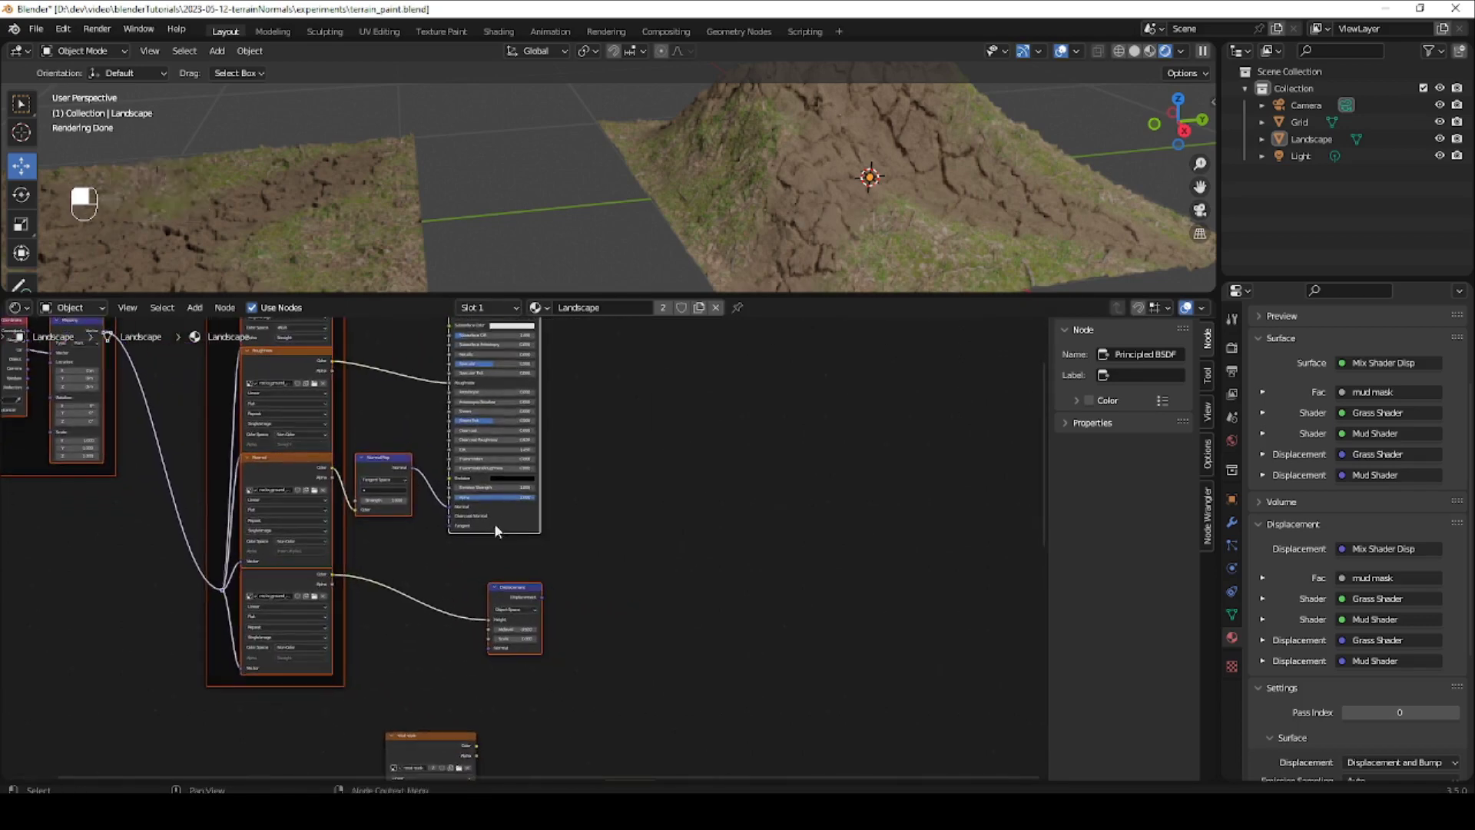
{"action": "middle_click_drag", "start_coordinate": [534, 595], "coordinate": [476, 492], "text": "ctrl"}
{"action": "middle_click_drag", "start_coordinate": [469, 490], "coordinate": [487, 633], "text": "ctrl"}
{"action": "middle_click_drag", "start_coordinate": [530, 540], "coordinate": [535, 622], "text": "ctrl"}
{"action": "left_click_drag", "start_coordinate": [553, 736], "coordinate": [631, 535]}
{"action": "left_click_drag", "start_coordinate": [488, 353], "coordinate": [614, 574]}
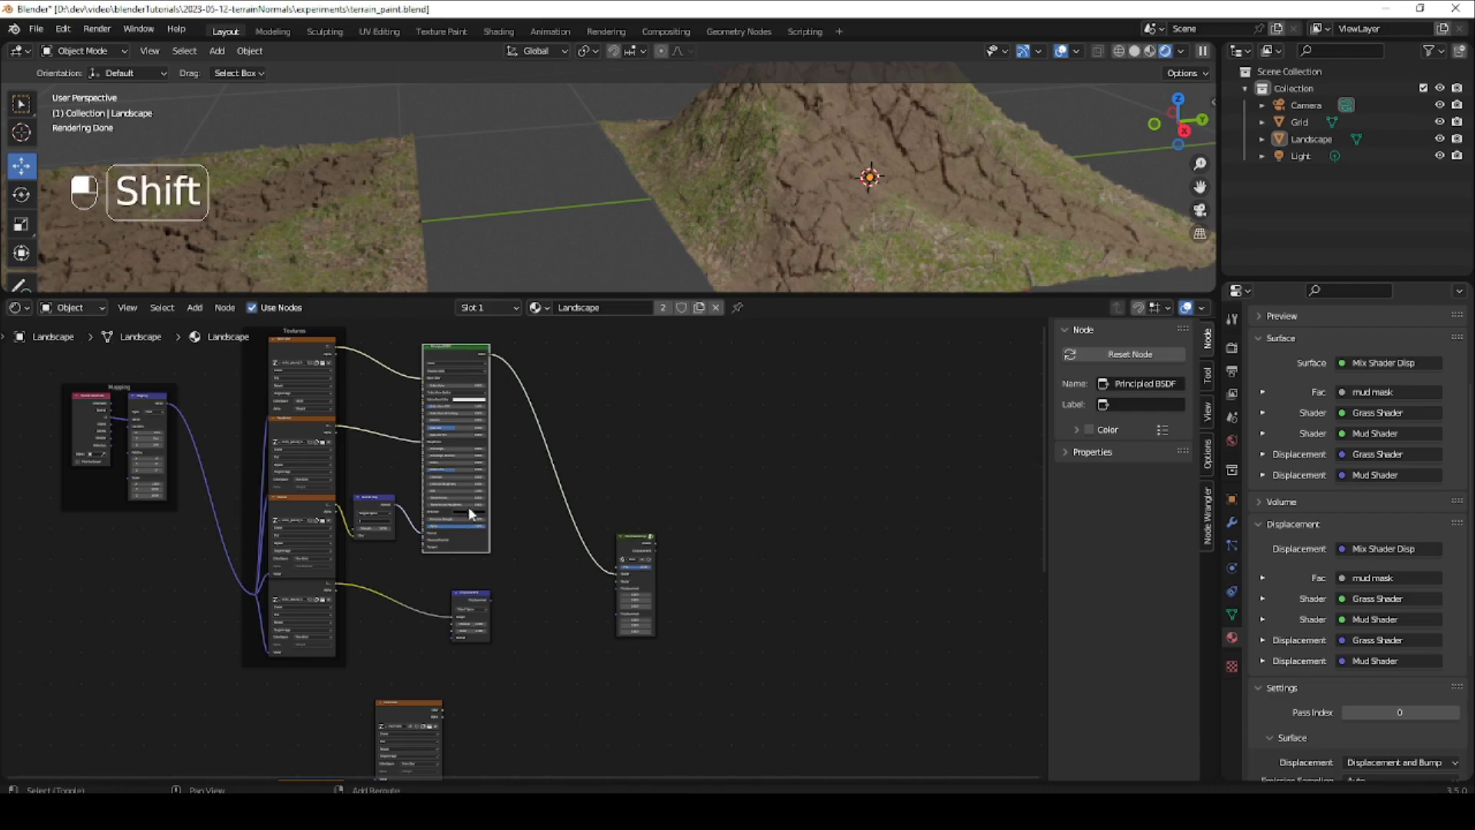
Combine the rock mapping, texture, Normal Map, Principled BSDF and Displacement nodes into one node group.
{"action": "middle_click_drag", "start_coordinate": [468, 506], "coordinate": [550, 506], "text": "shift"}
{"action": "left_click_drag", "start_coordinate": [159, 372], "coordinate": [626, 637]}
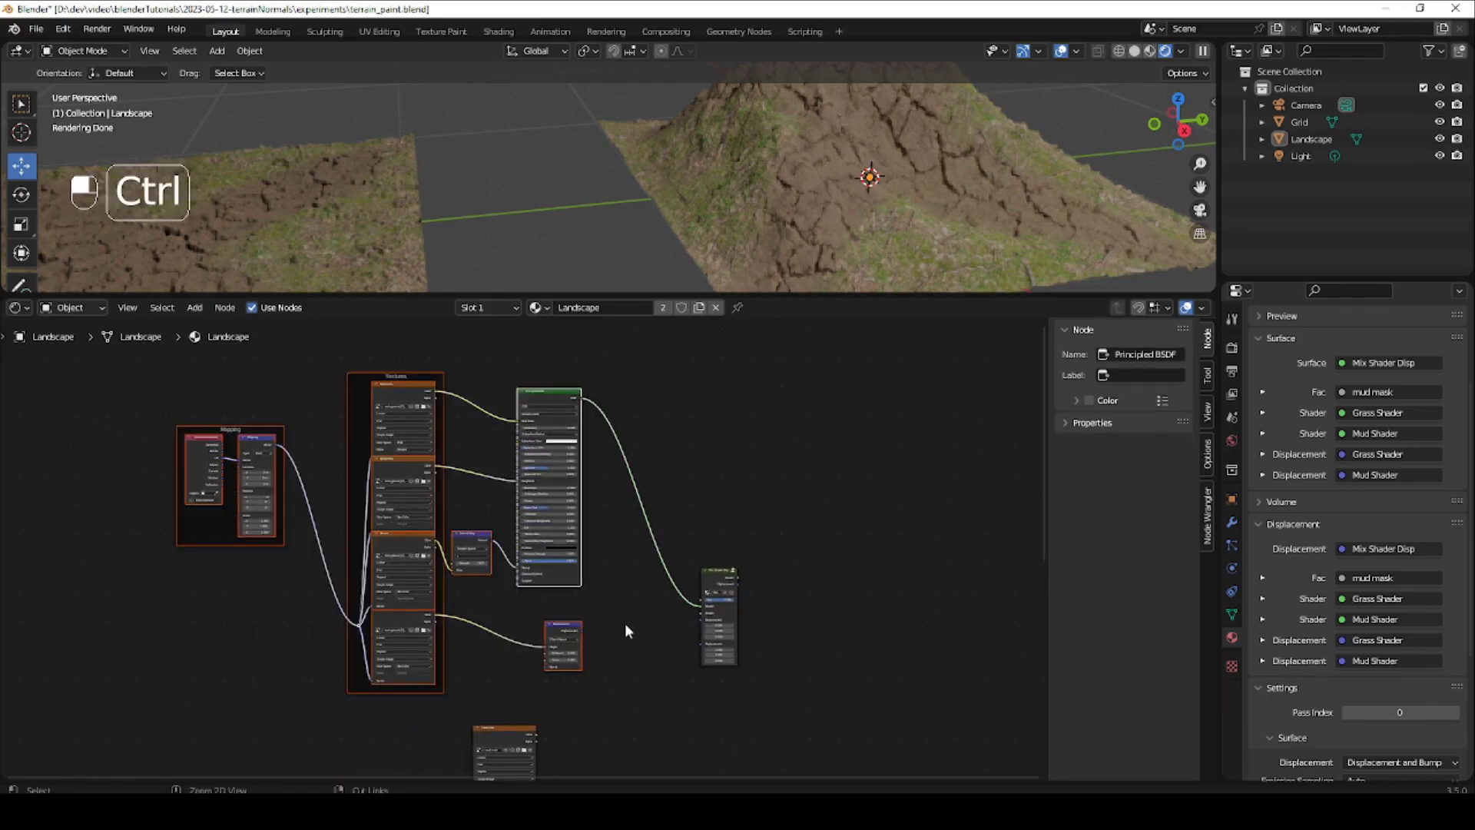
{"action": "key", "text": "ctrl+g"}
{"action": "middle_click_drag", "start_coordinate": [519, 622], "coordinate": [515, 571], "text": "ctrl"}
{"action": "middle_click_drag", "start_coordinate": [372, 557], "coordinate": [659, 542], "text": "shift"}
{"action": "scroll", "coordinate": [473, 573], "scroll_direction": "up", "scroll_amount": 2}
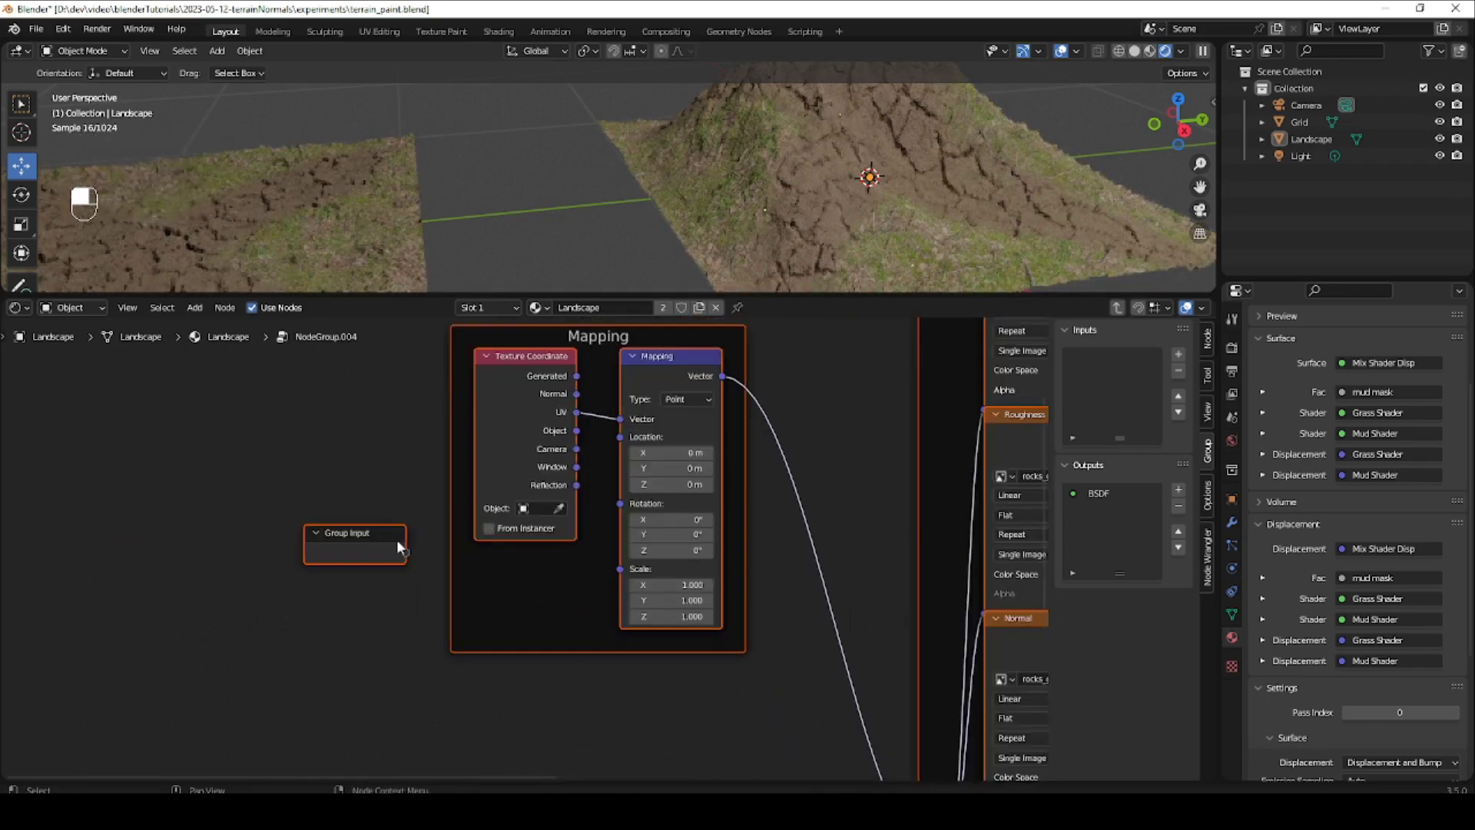
Expose the Mapping node's Location, Rotation and Scale as inputs of the rock node group.
{"action": "left_click", "coordinate": [365, 532]}
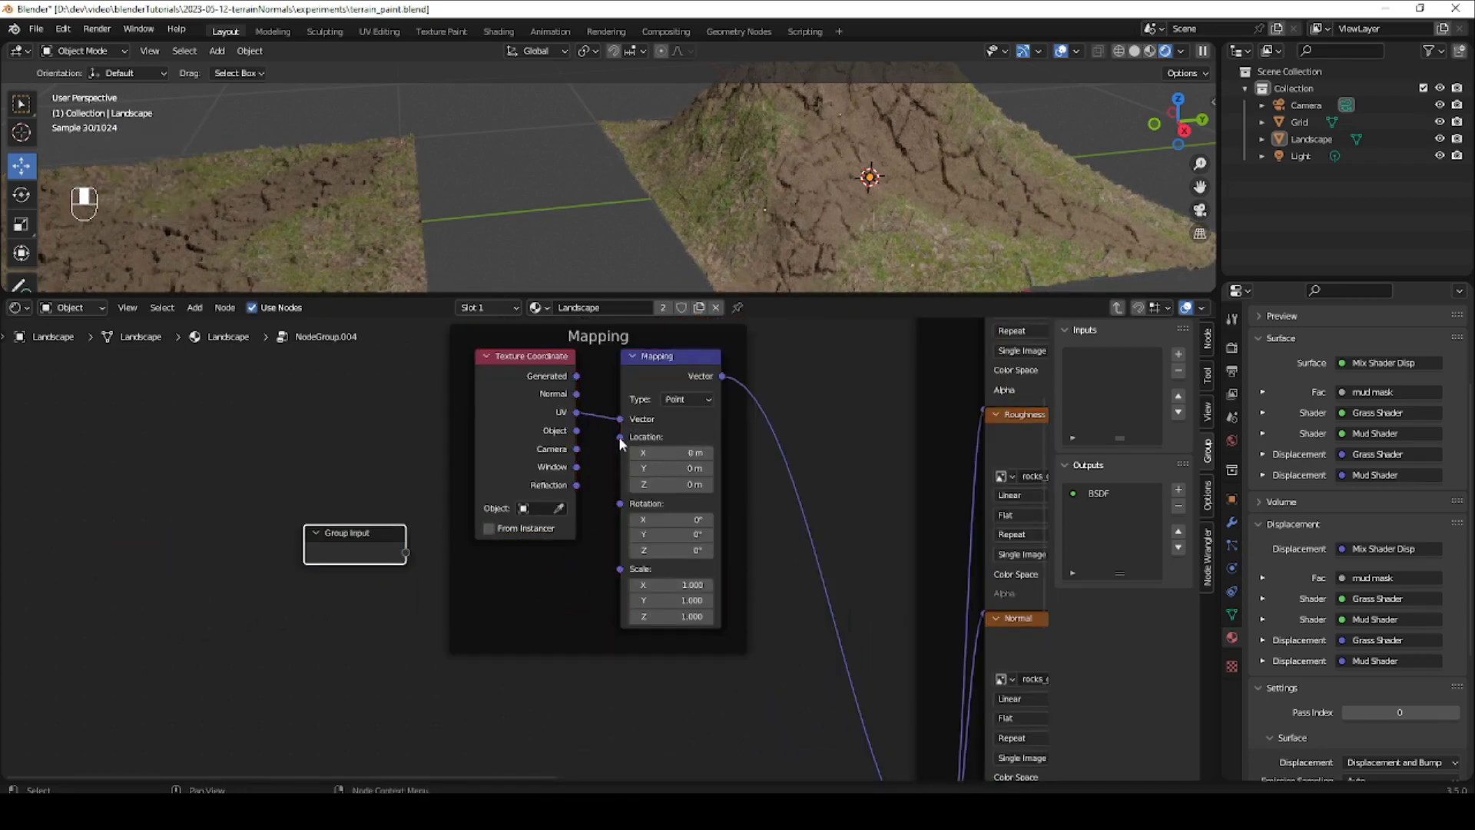
{"action": "left_click_drag", "start_coordinate": [620, 437], "coordinate": [406, 552]}
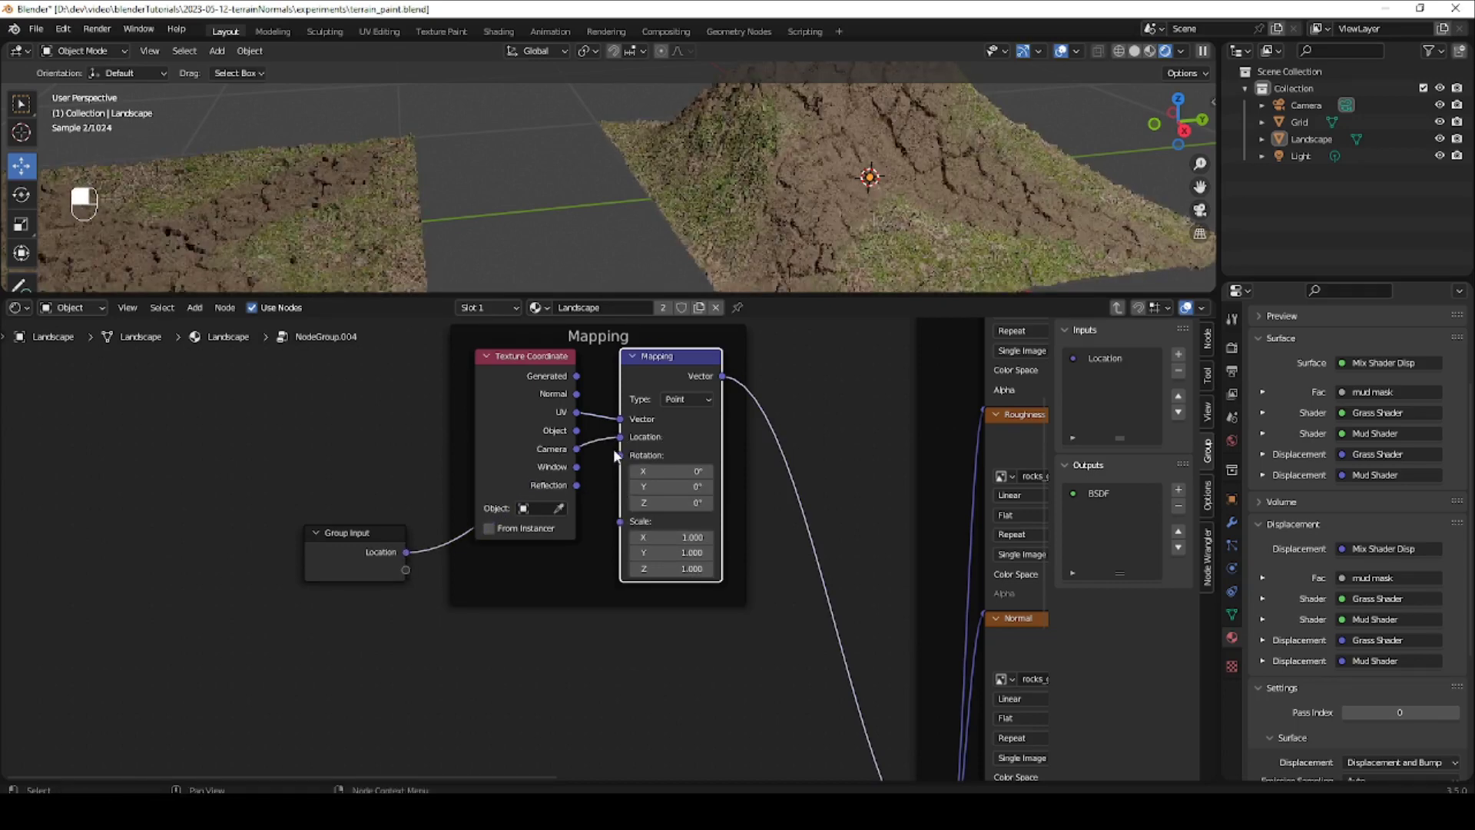
{"action": "left_click_drag", "start_coordinate": [619, 455], "coordinate": [405, 570]}
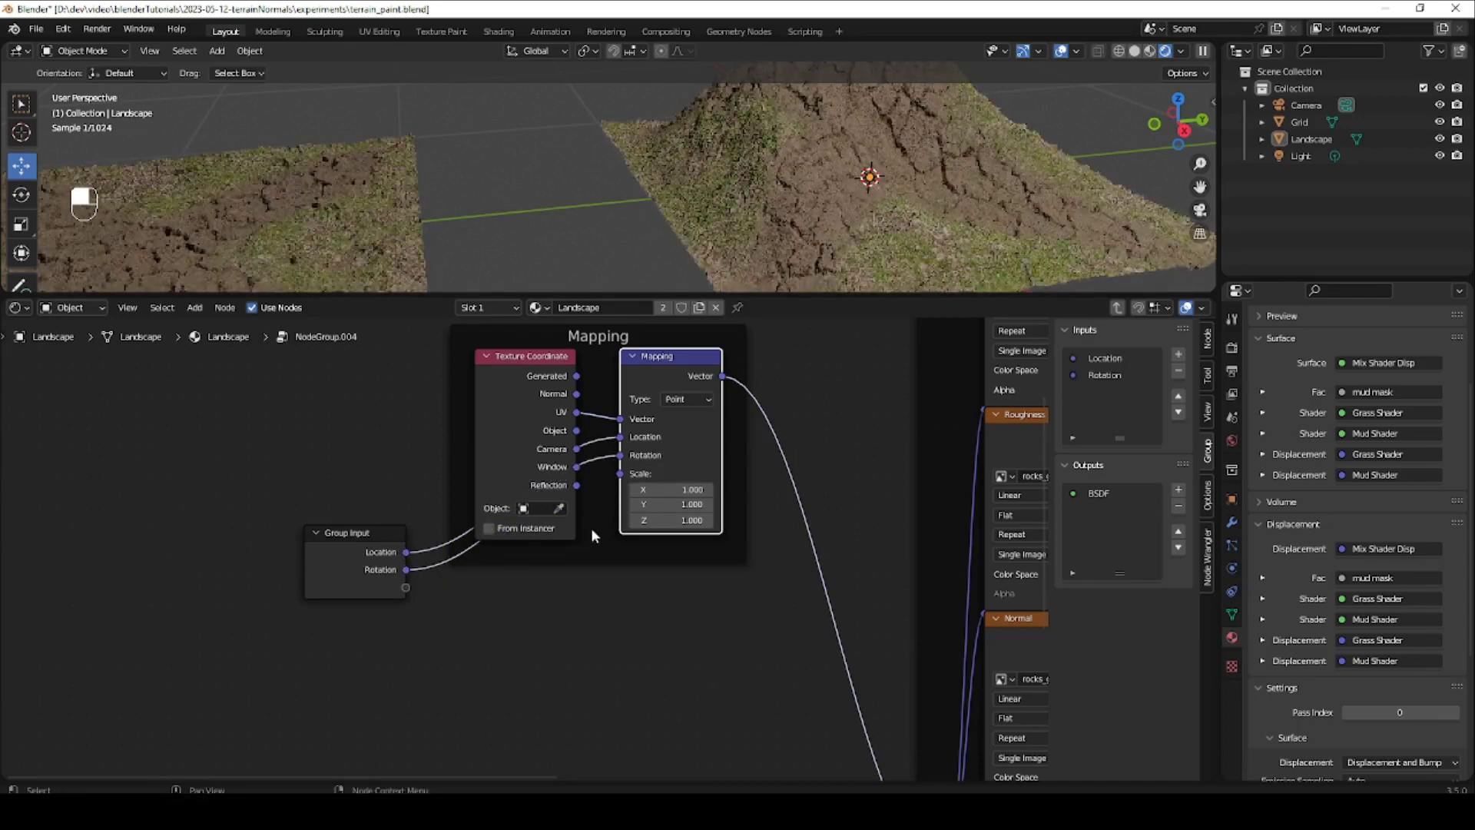
{"action": "left_click_drag", "start_coordinate": [620, 473], "coordinate": [391, 729]}
Reposition the Group Input node and expose the Displacement node's Midlevel and Scale as group inputs.
{"action": "middle_click_drag", "start_coordinate": [556, 639], "coordinate": [392, 307], "text": "shift"}
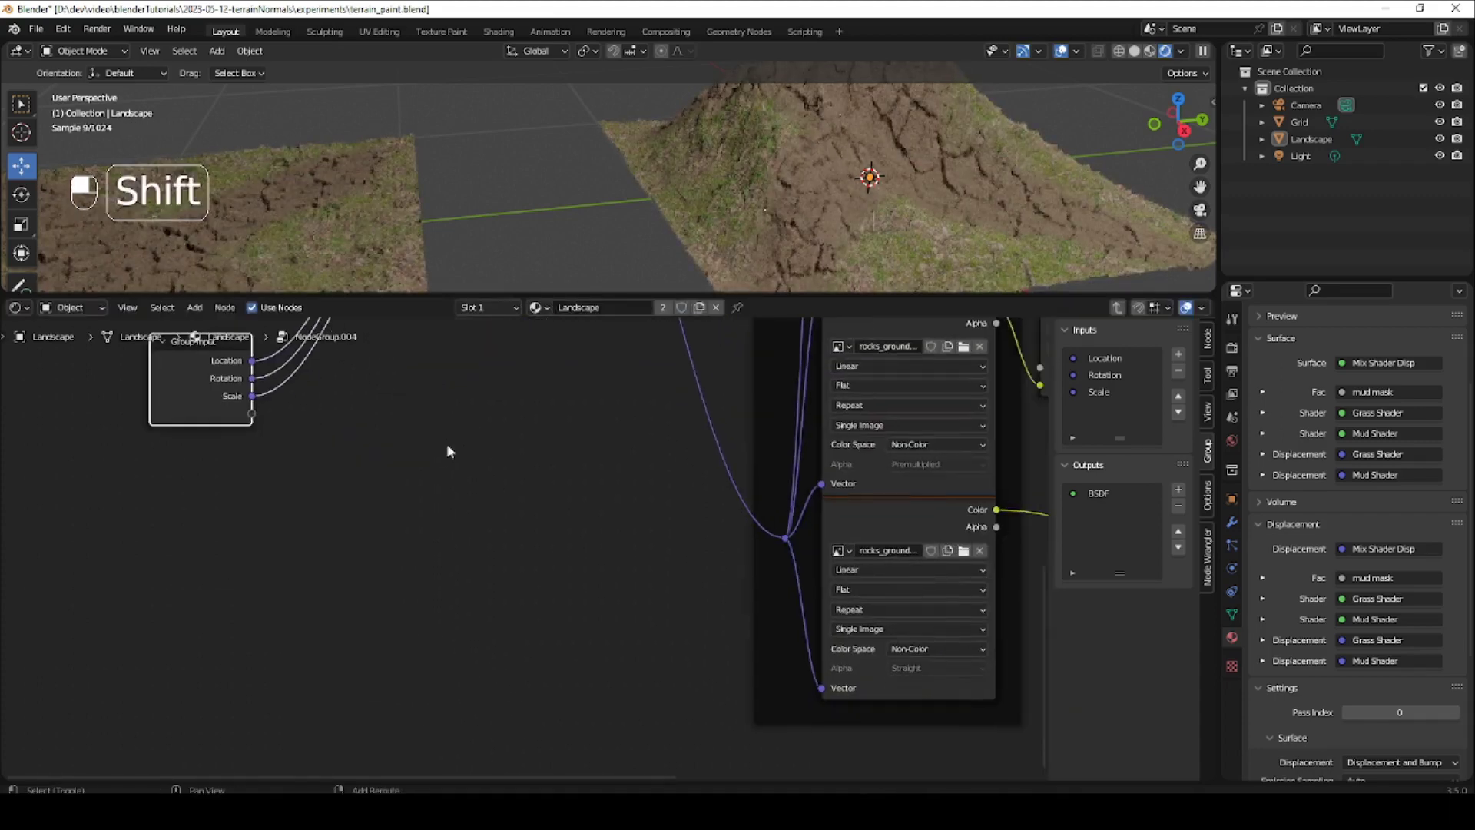
{"action": "middle_click_drag", "start_coordinate": [447, 447], "coordinate": [485, 524], "text": "ctrl"}
{"action": "middle_click_drag", "start_coordinate": [595, 528], "coordinate": [411, 475], "text": "shift"}
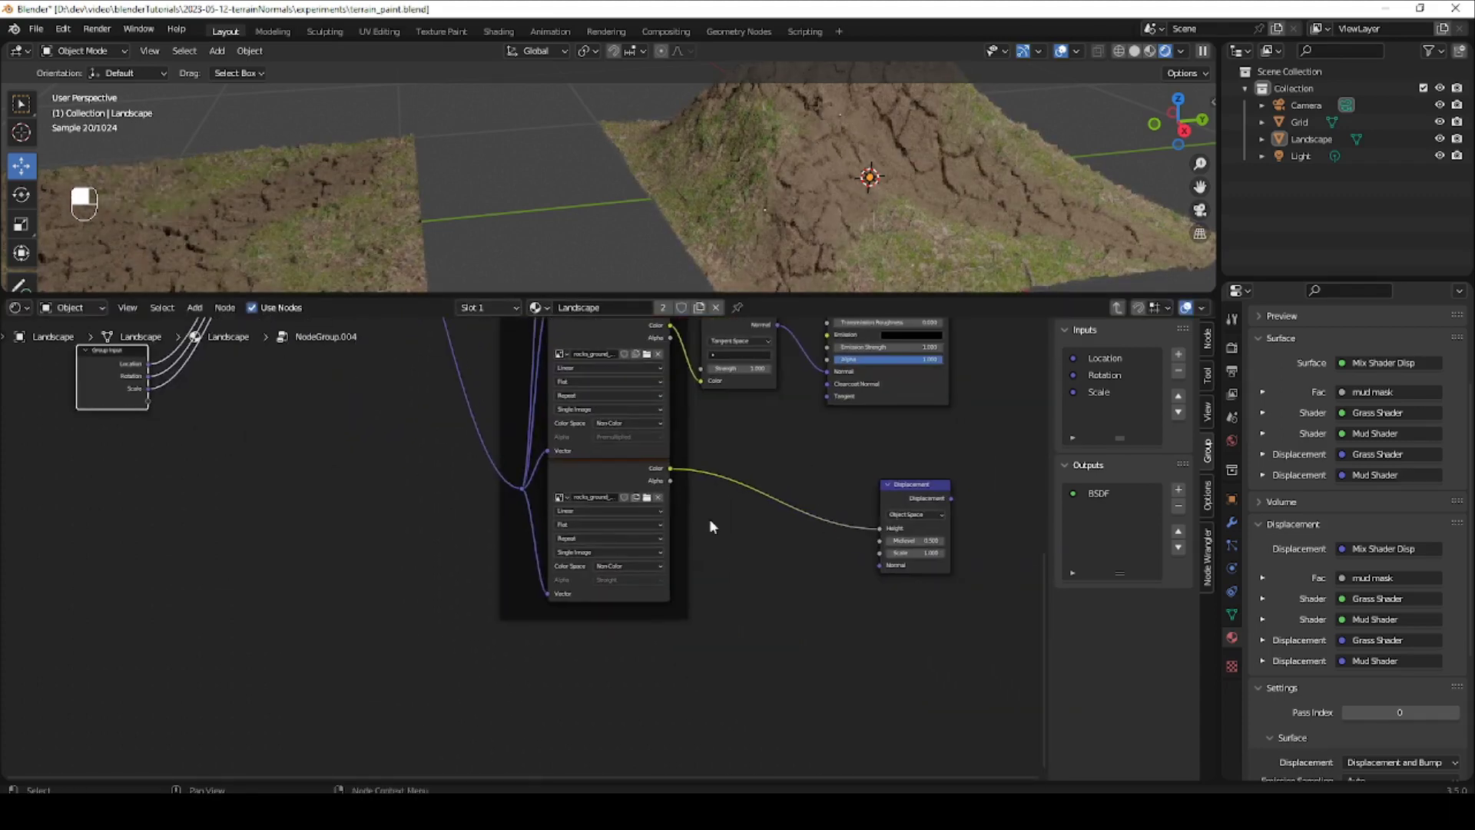
{"action": "left_click_drag", "start_coordinate": [138, 354], "coordinate": [441, 557]}
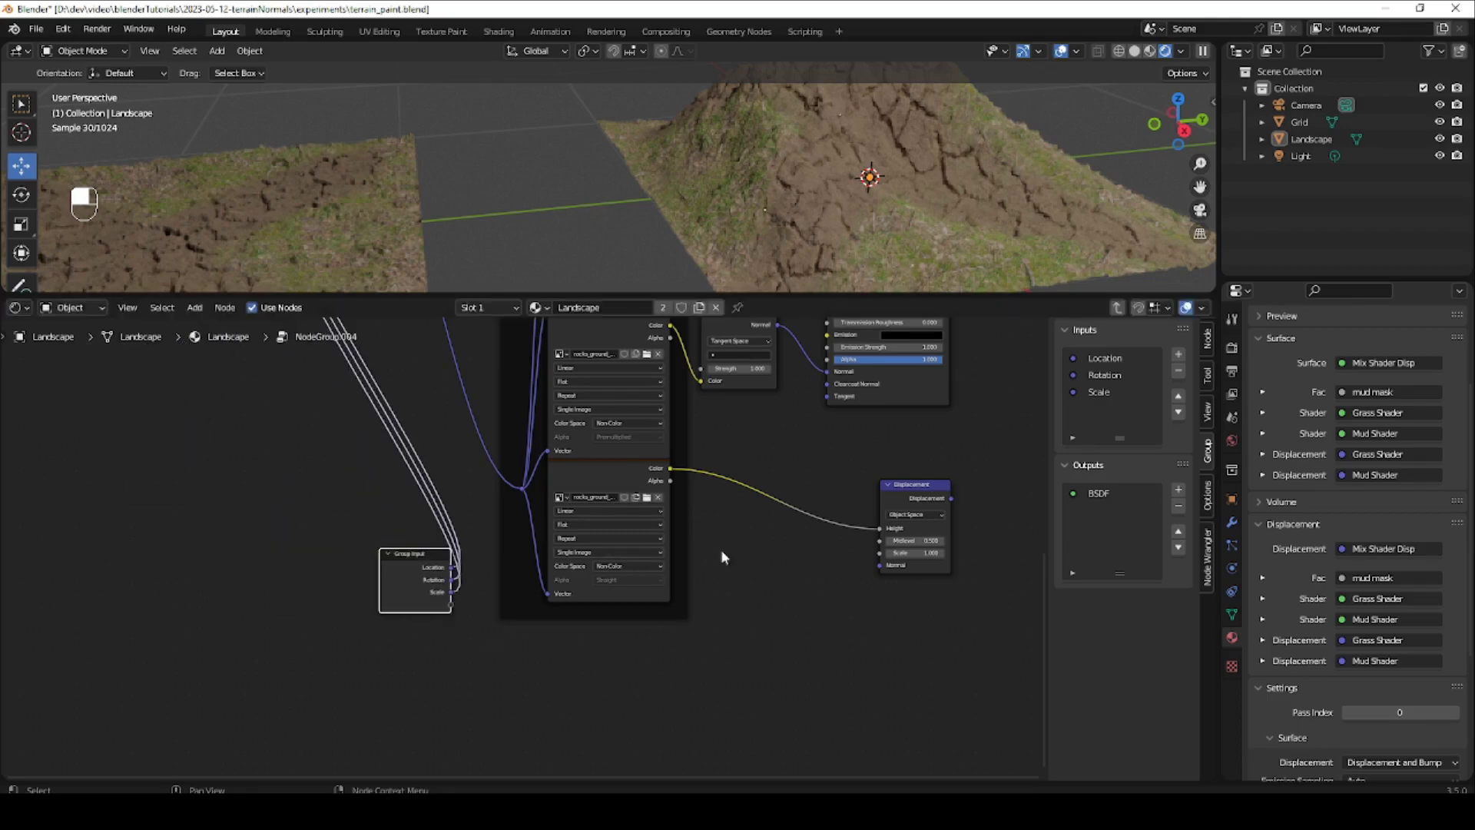
{"action": "middle_click_drag", "start_coordinate": [875, 547], "coordinate": [939, 546], "text": "ctrl"}
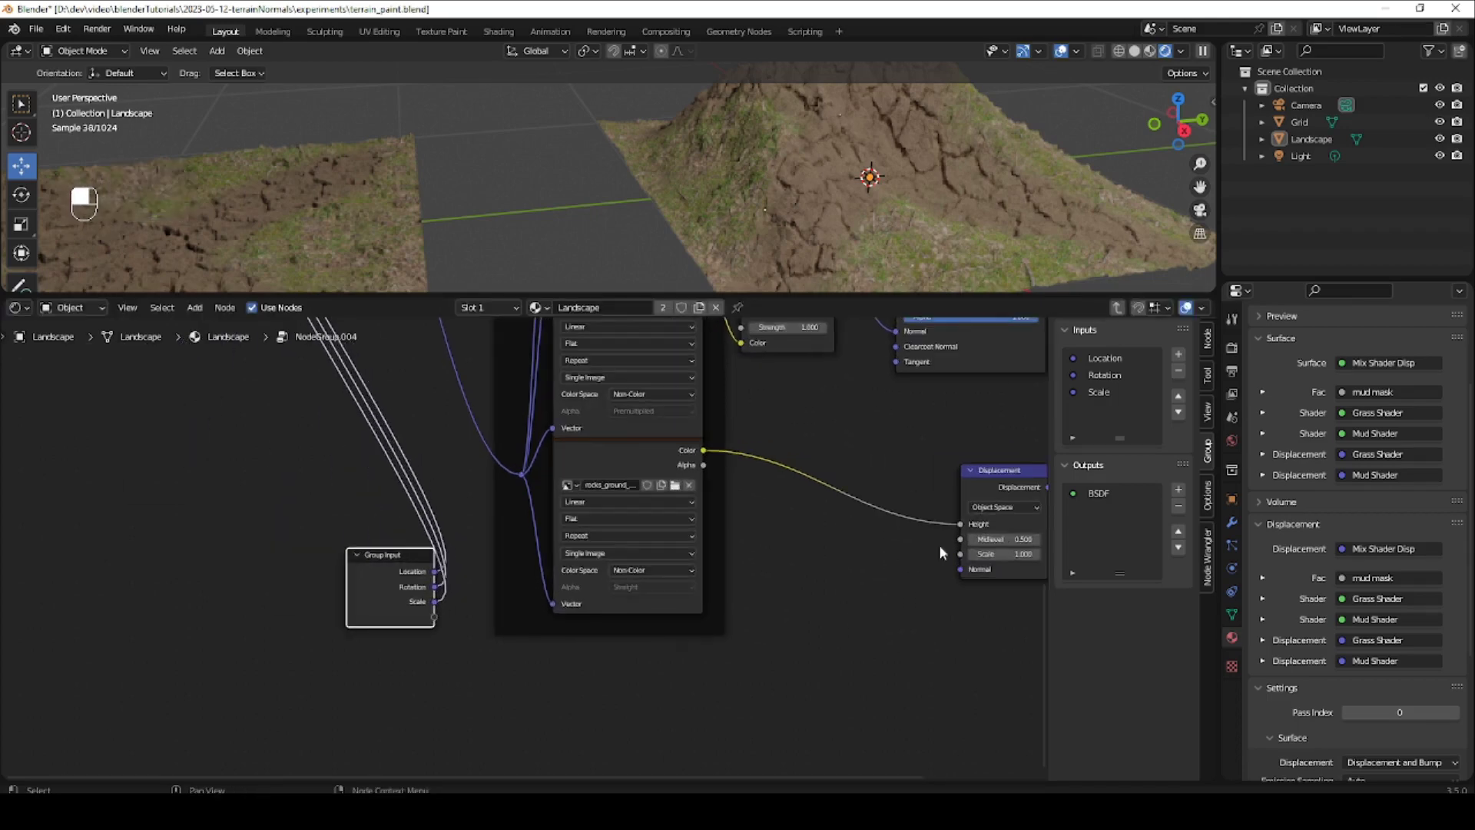
{"action": "left_click_drag", "start_coordinate": [962, 539], "coordinate": [434, 617]}
{"action": "left_click_drag", "start_coordinate": [960, 553], "coordinate": [434, 632]}
{"action": "middle_click_drag", "start_coordinate": [416, 542], "coordinate": [473, 585], "text": "ctrl"}
{"action": "left_click_drag", "start_coordinate": [504, 607], "coordinate": [304, 433]}
Expose the Displacement node's output on the Group Output and return to the main Landscape material.
{"action": "middle_click_drag", "start_coordinate": [774, 459], "coordinate": [543, 474], "text": "shift"}
{"action": "middle_click_drag", "start_coordinate": [529, 536], "coordinate": [488, 726], "text": "ctrl"}
{"action": "left_click_drag", "start_coordinate": [477, 746], "coordinate": [590, 430]}
{"action": "key", "text": "ctrl+Tab"}
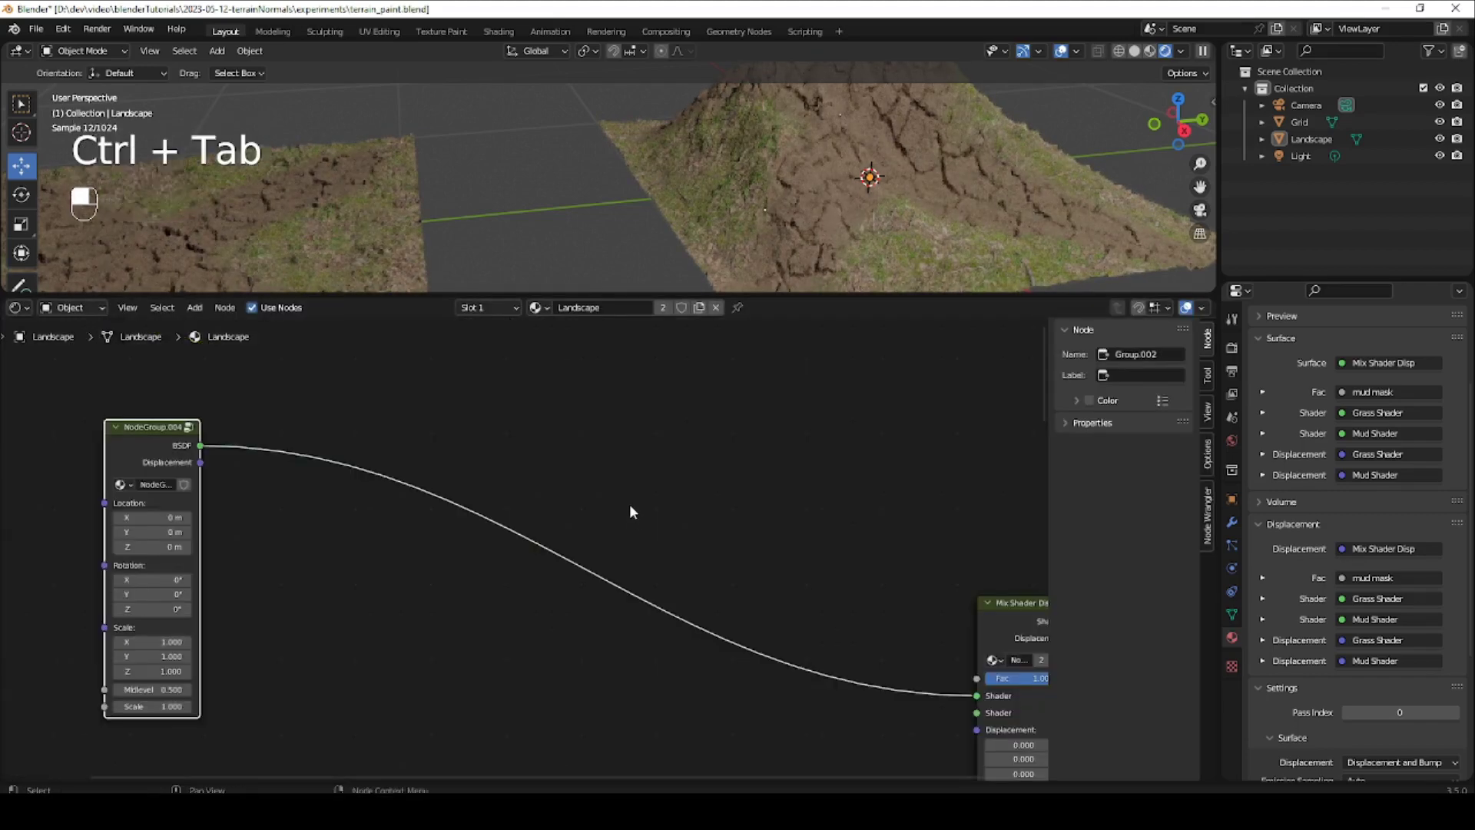
Arrange the rock group node and the second Mix Shader Disp node above and to the right of the mud-grass mix.
{"action": "middle_click_drag", "start_coordinate": [594, 462], "coordinate": [424, 449], "text": "ctrl"}
{"action": "left_click_drag", "start_coordinate": [342, 388], "coordinate": [588, 506]}
{"action": "middle_click_drag", "start_coordinate": [592, 617], "coordinate": [452, 538], "text": "shift"}
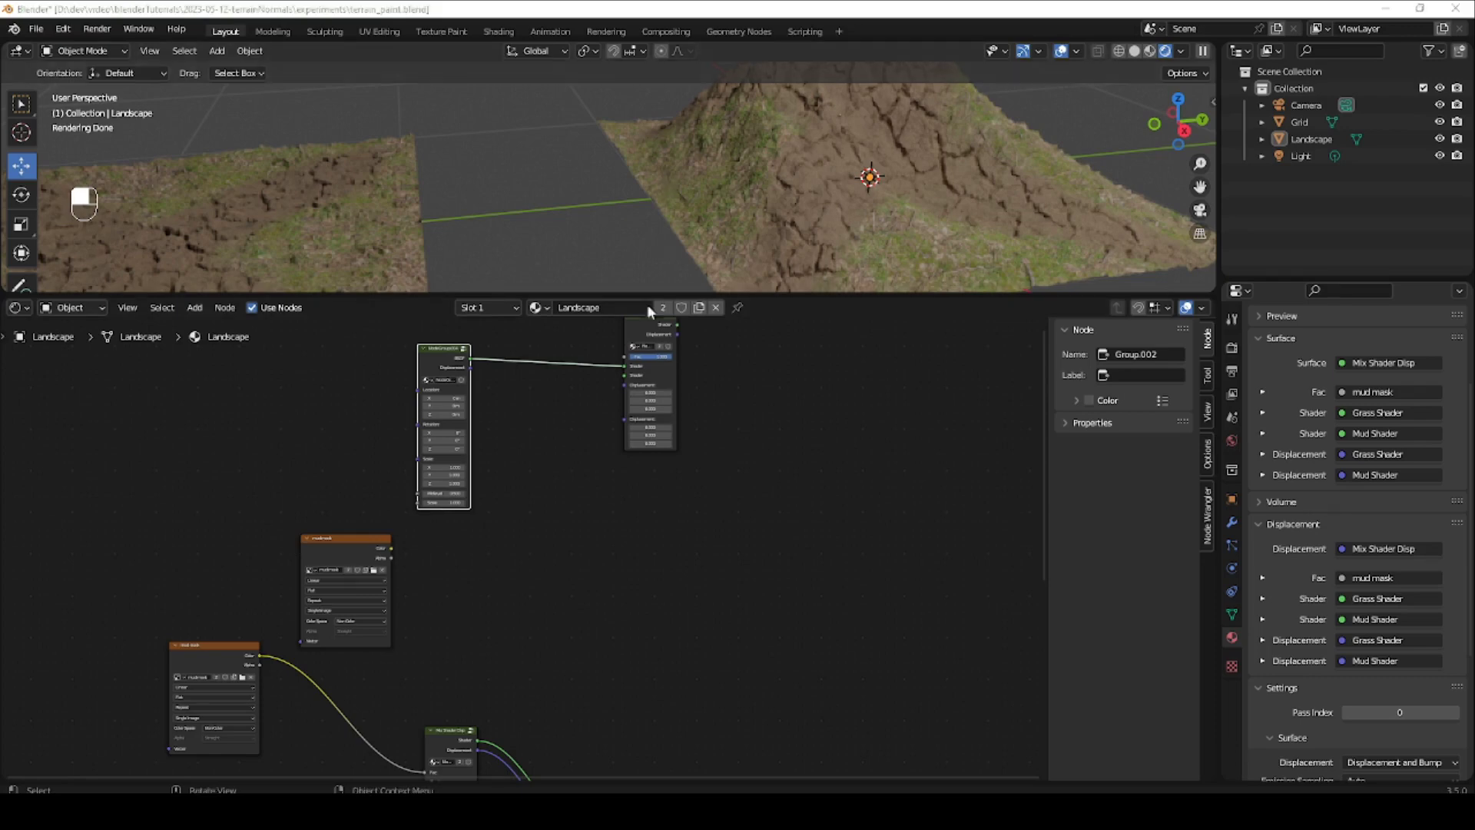
{"action": "middle_click_drag", "start_coordinate": [598, 491], "coordinate": [600, 470], "text": "ctrl"}
{"action": "middle_click_drag", "start_coordinate": [593, 373], "coordinate": [587, 501], "text": "shift"}
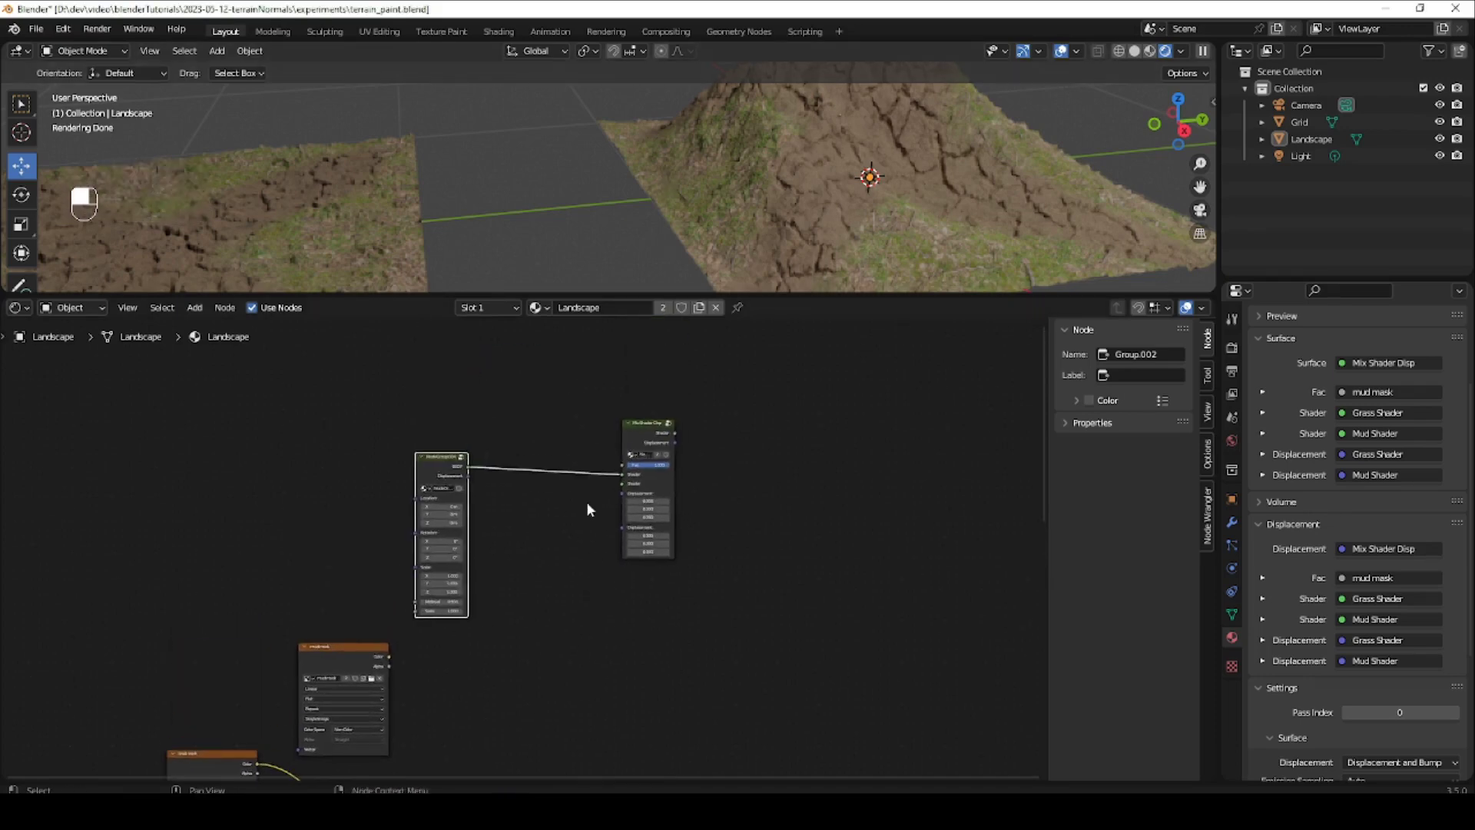
{"action": "left_click_drag", "start_coordinate": [646, 428], "coordinate": [743, 646]}
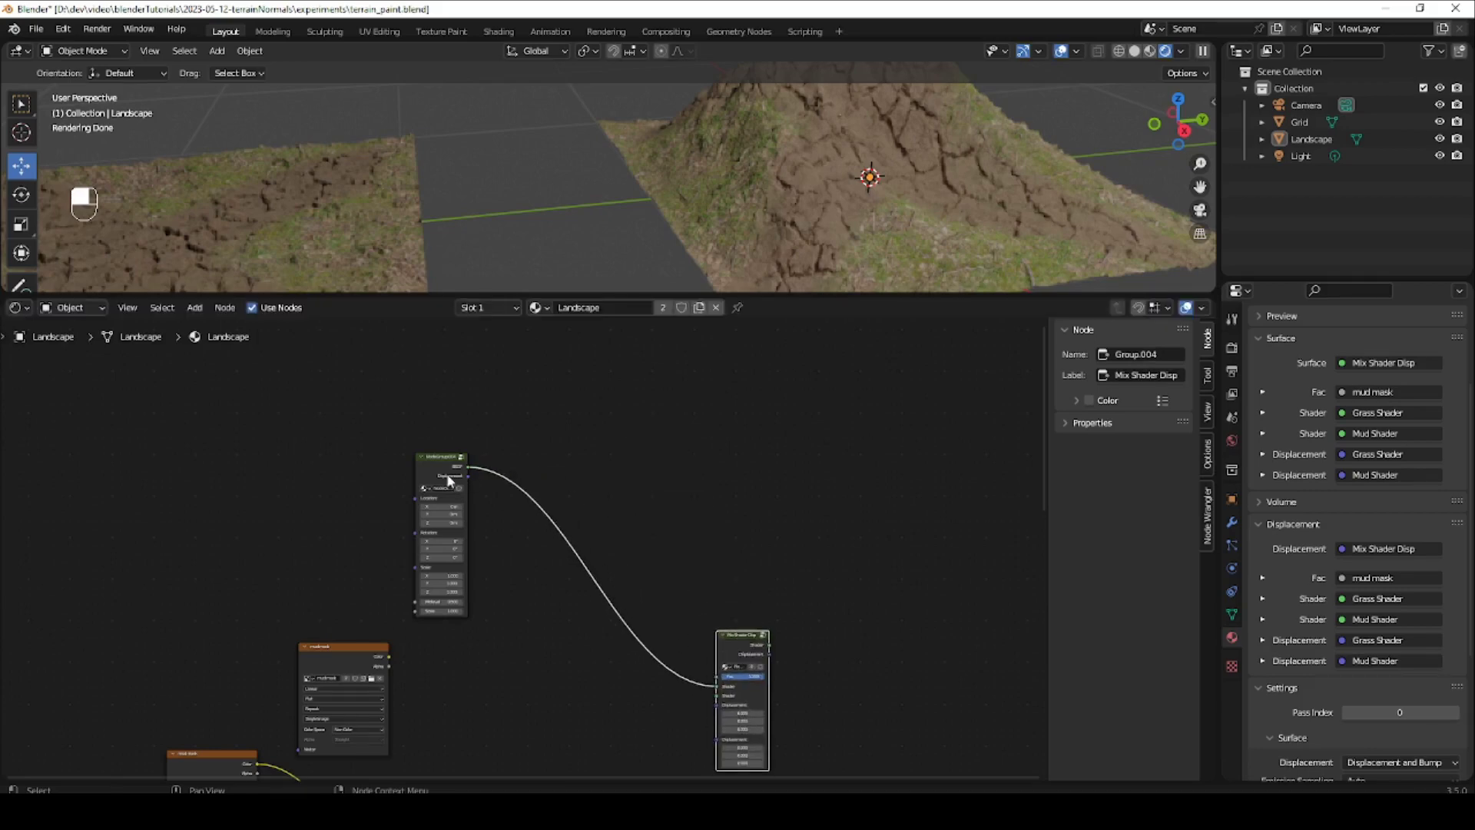
{"action": "left_click_drag", "start_coordinate": [435, 453], "coordinate": [497, 619]}
{"action": "middle_click_drag", "start_coordinate": [567, 698], "coordinate": [481, 554], "text": "shift"}
{"action": "middle_click_drag", "start_coordinate": [481, 555], "coordinate": [558, 480], "text": "shift"}
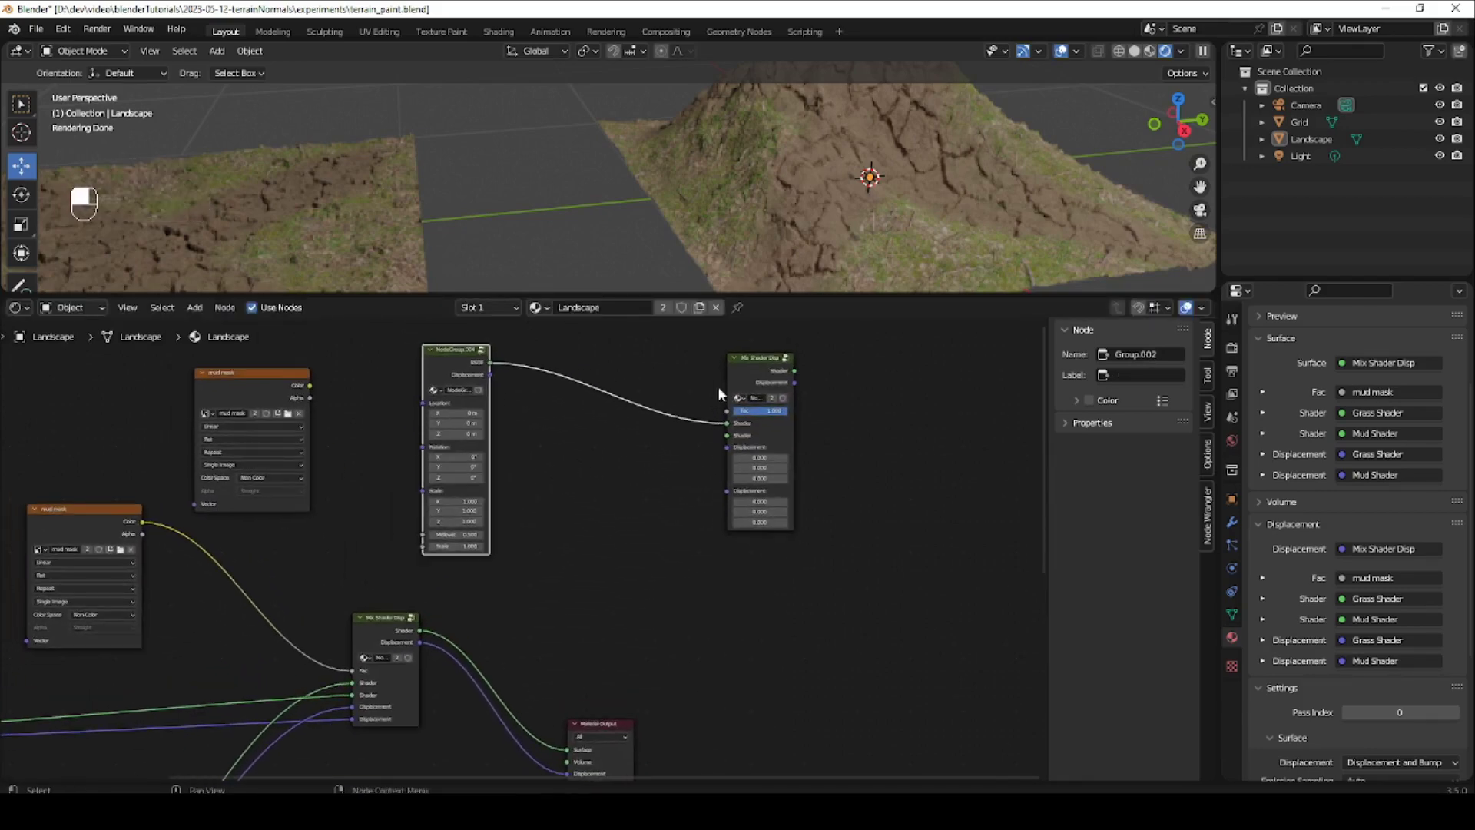
{"action": "left_click_drag", "start_coordinate": [760, 360], "coordinate": [648, 449]}
{"action": "middle_click_drag", "start_coordinate": [553, 504], "coordinate": [599, 470], "text": "shift"}
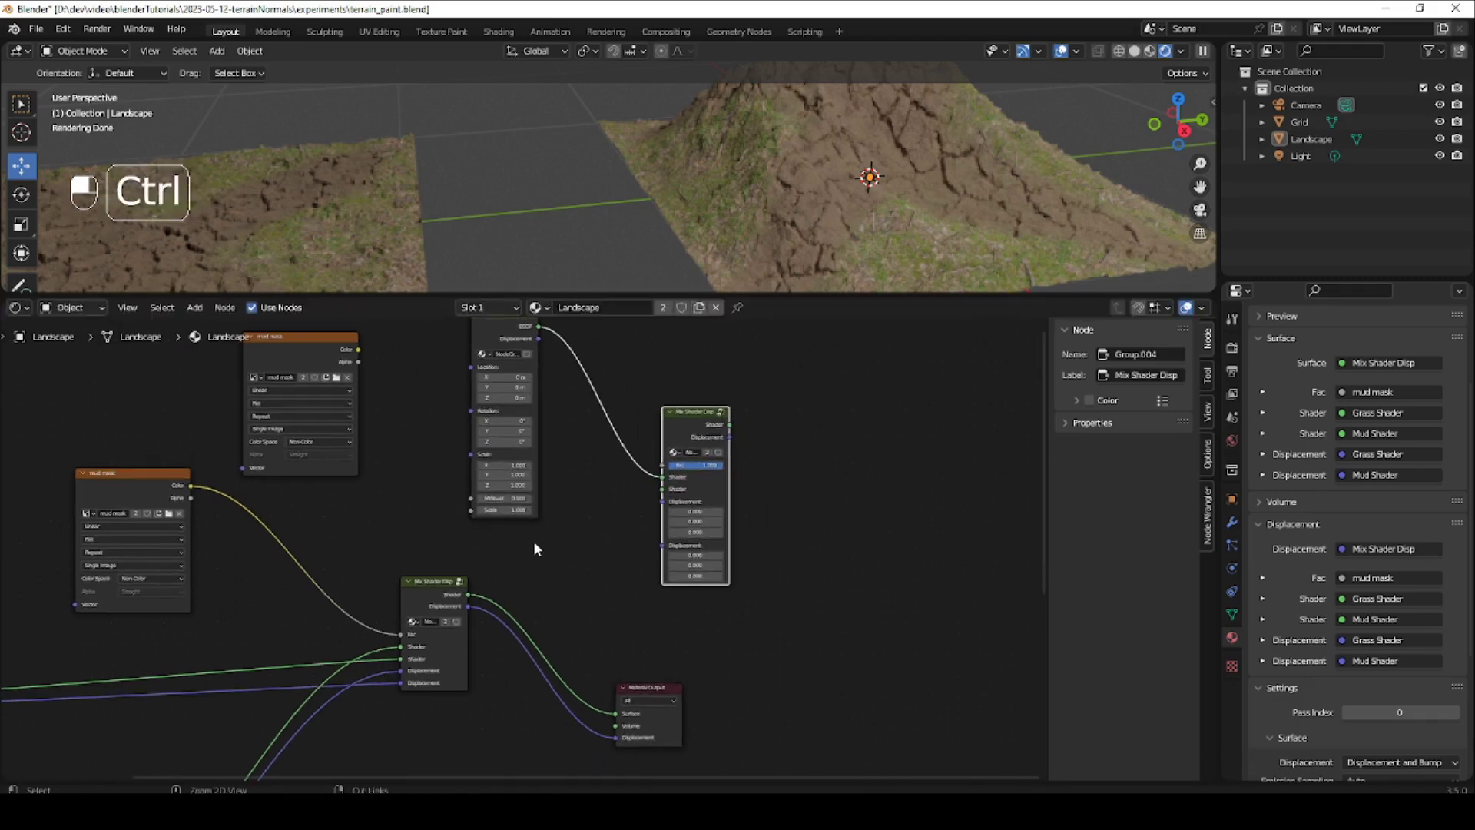
{"action": "middle_click_drag", "start_coordinate": [532, 545], "coordinate": [440, 533], "text": "ctrl"}
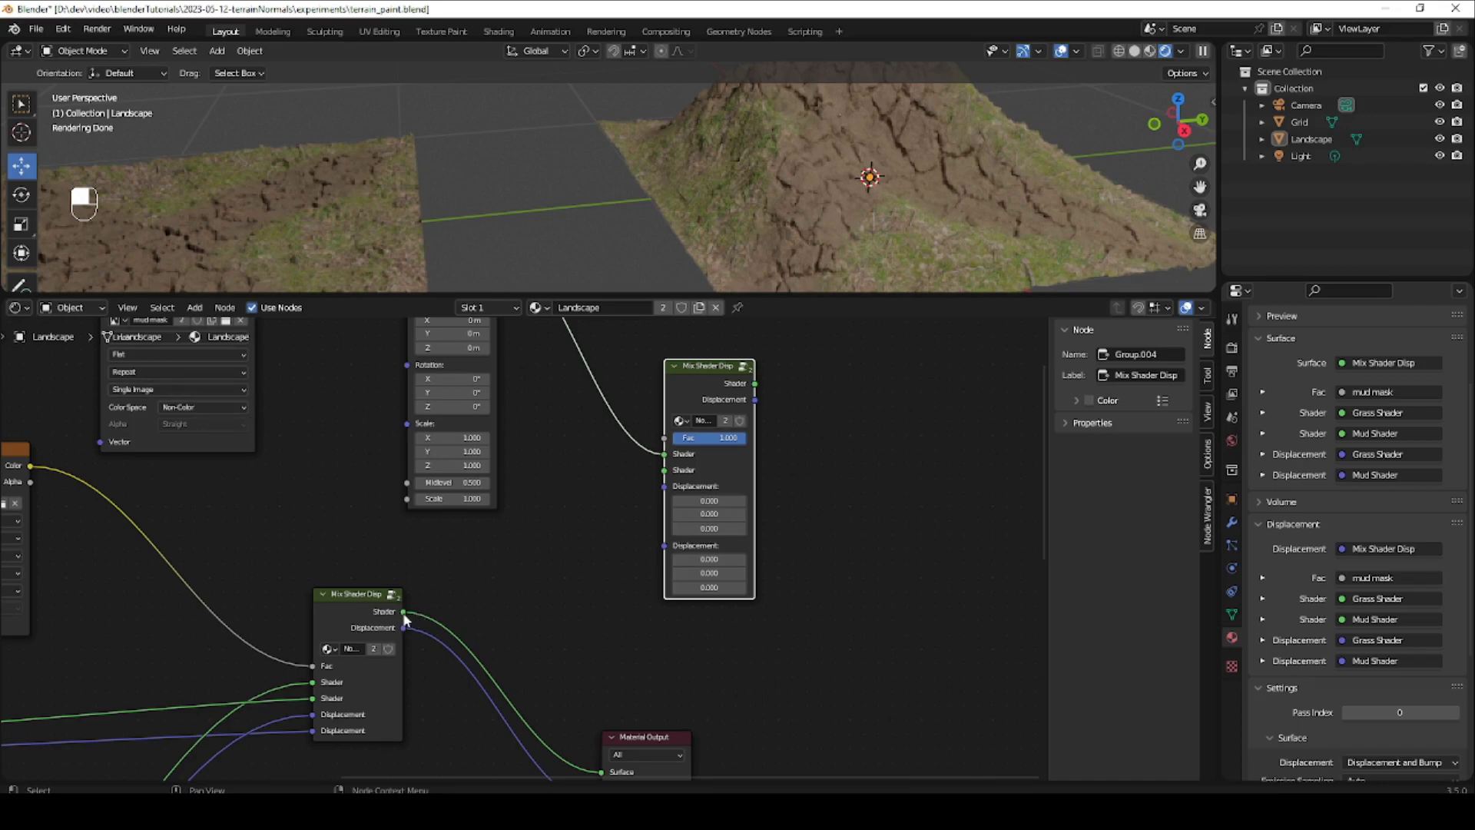
Link the mud-grass mix's Shader and Displacement outputs to the second Mix Shader Disp's first Shader and Displacement inputs.
{"action": "left_click_drag", "start_coordinate": [404, 613], "coordinate": [665, 455]}
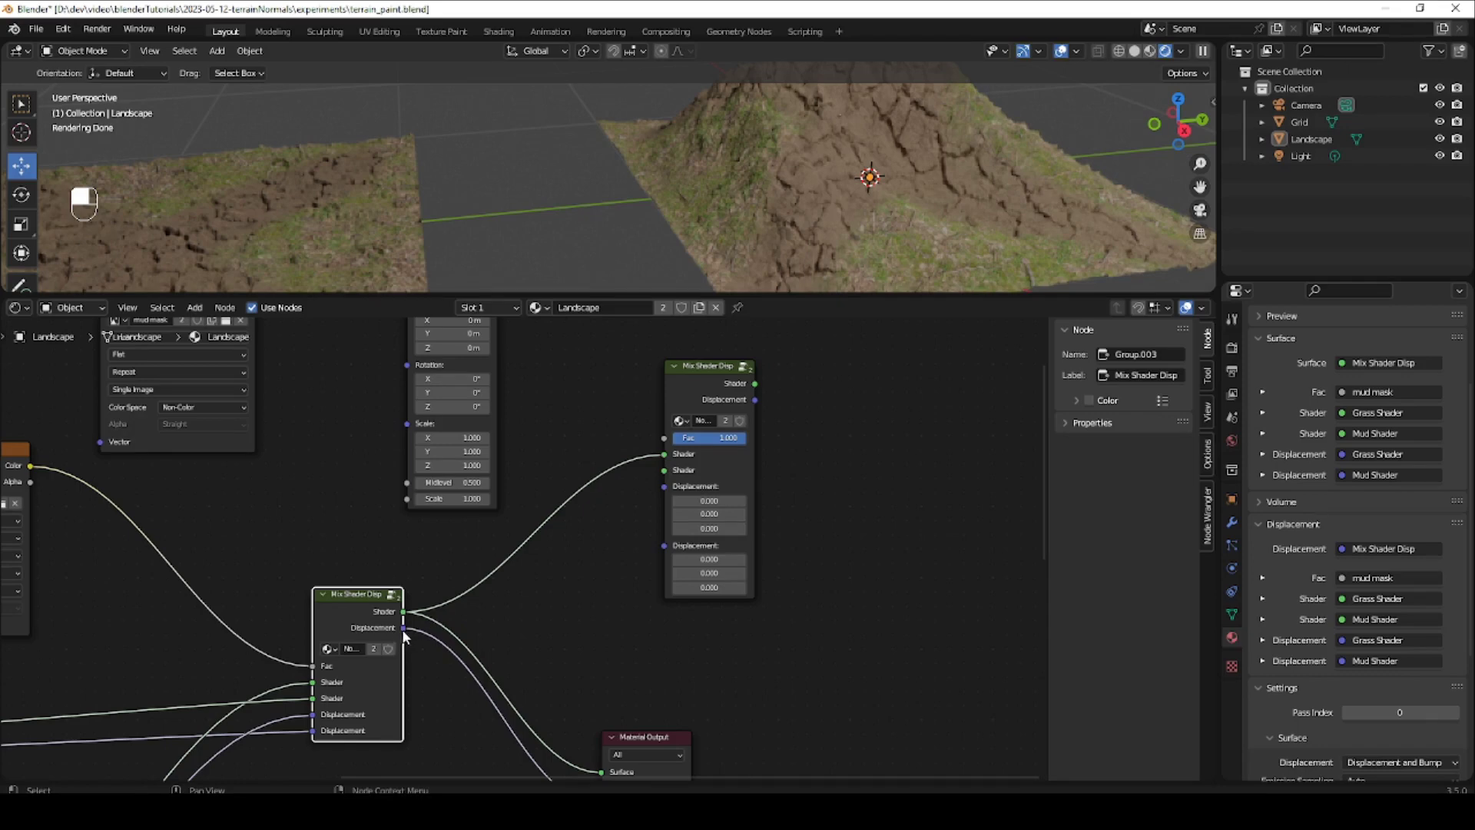
{"action": "left_click_drag", "start_coordinate": [404, 629], "coordinate": [665, 486]}
{"action": "scroll", "coordinate": [549, 441], "scroll_direction": "down", "scroll_amount": 1}
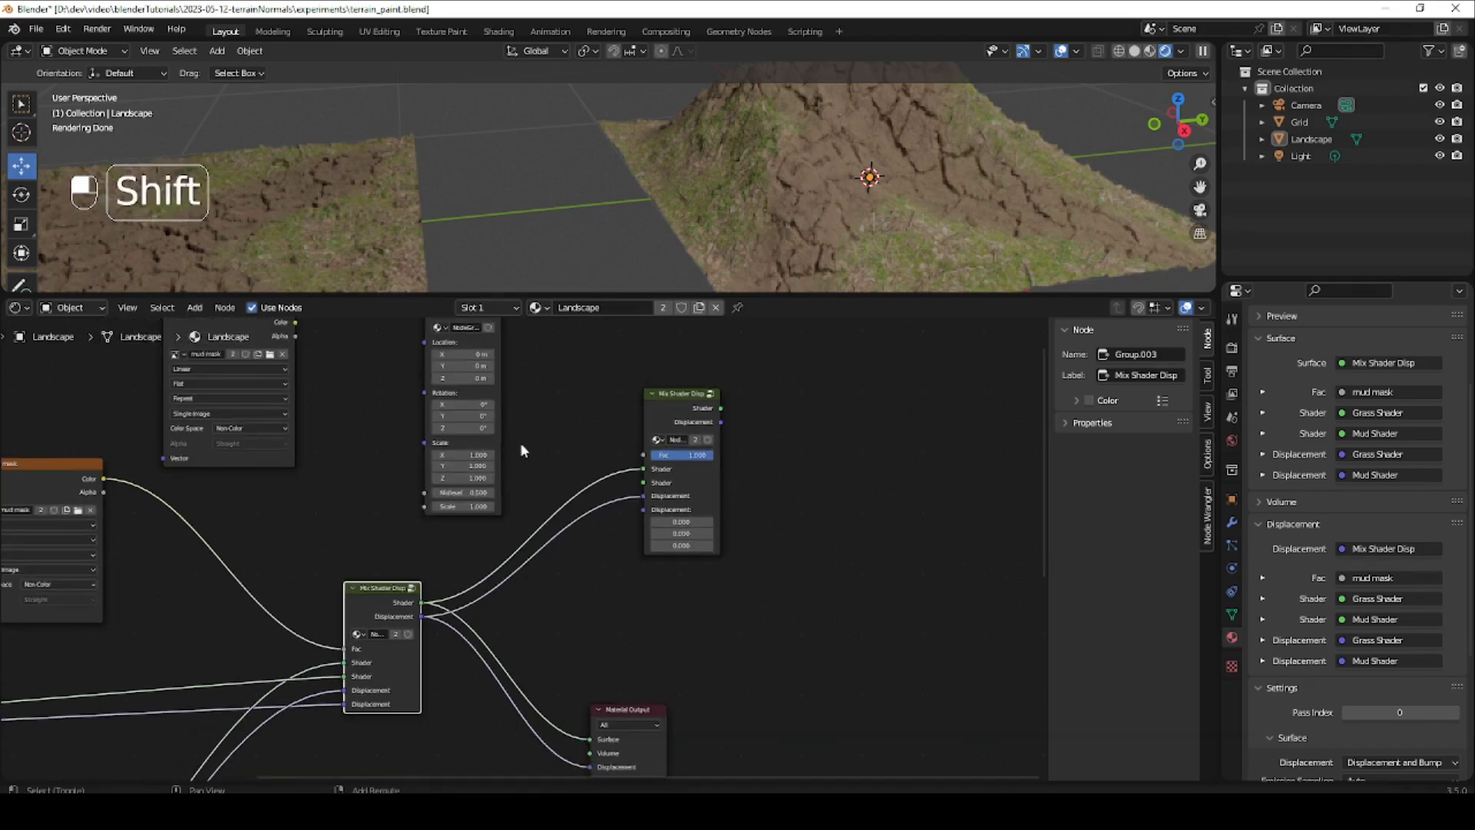
Link the rock group's BSDF and Displacement outputs to the second Mix Shader Disp's second Shader and Displacement inputs.
{"action": "middle_click_drag", "start_coordinate": [519, 442], "coordinate": [477, 559]}
{"action": "left_click_drag", "start_coordinate": [458, 413], "coordinate": [598, 600]}
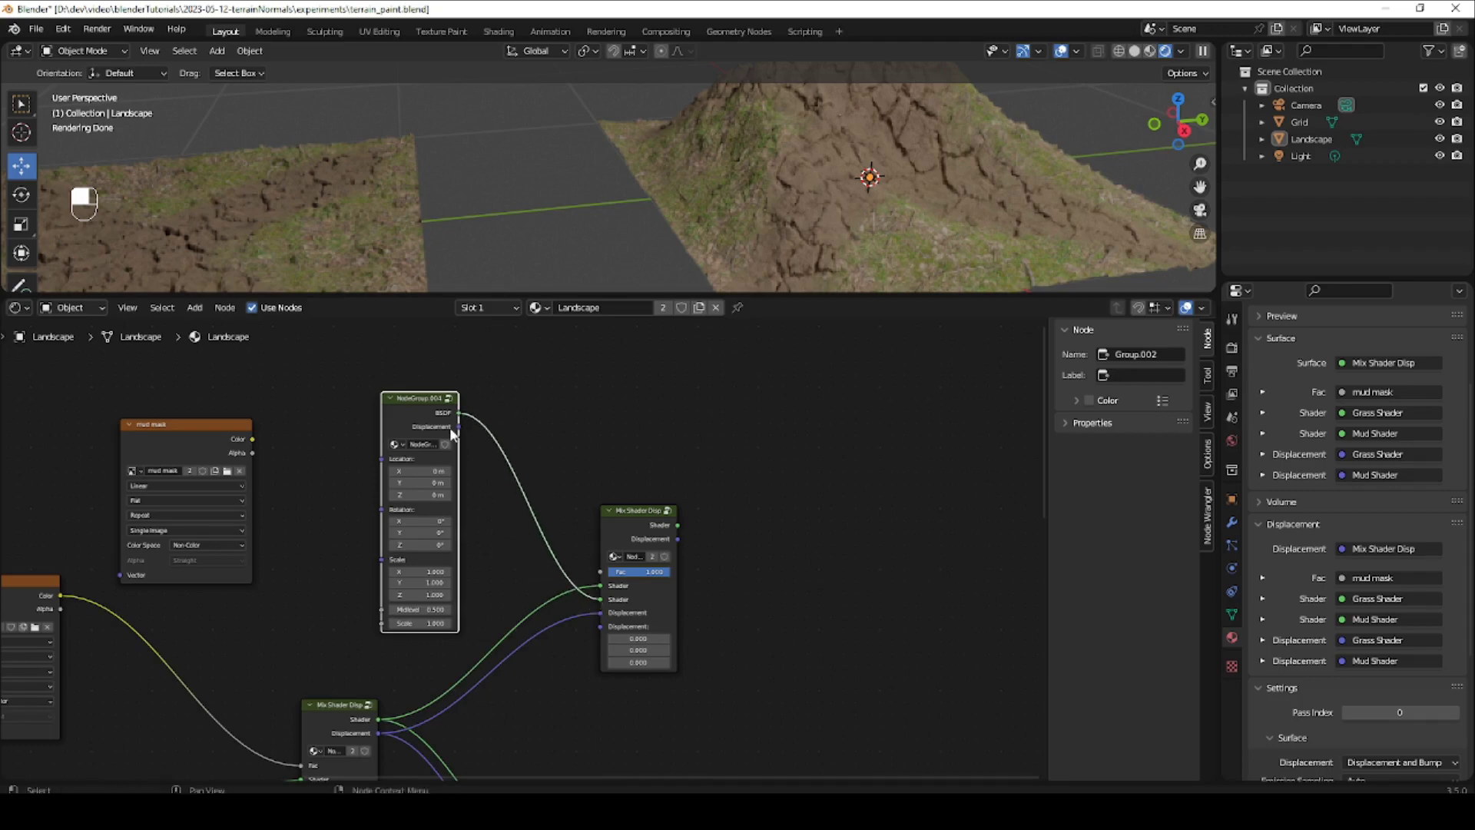
{"action": "left_click_drag", "start_coordinate": [458, 426], "coordinate": [597, 627]}
Move the Material Output to the right and feed its Surface and Displacement from the second Mix Shader Disp node.
{"action": "middle_click_drag", "start_coordinate": [700, 756], "coordinate": [484, 605], "text": "shift"}
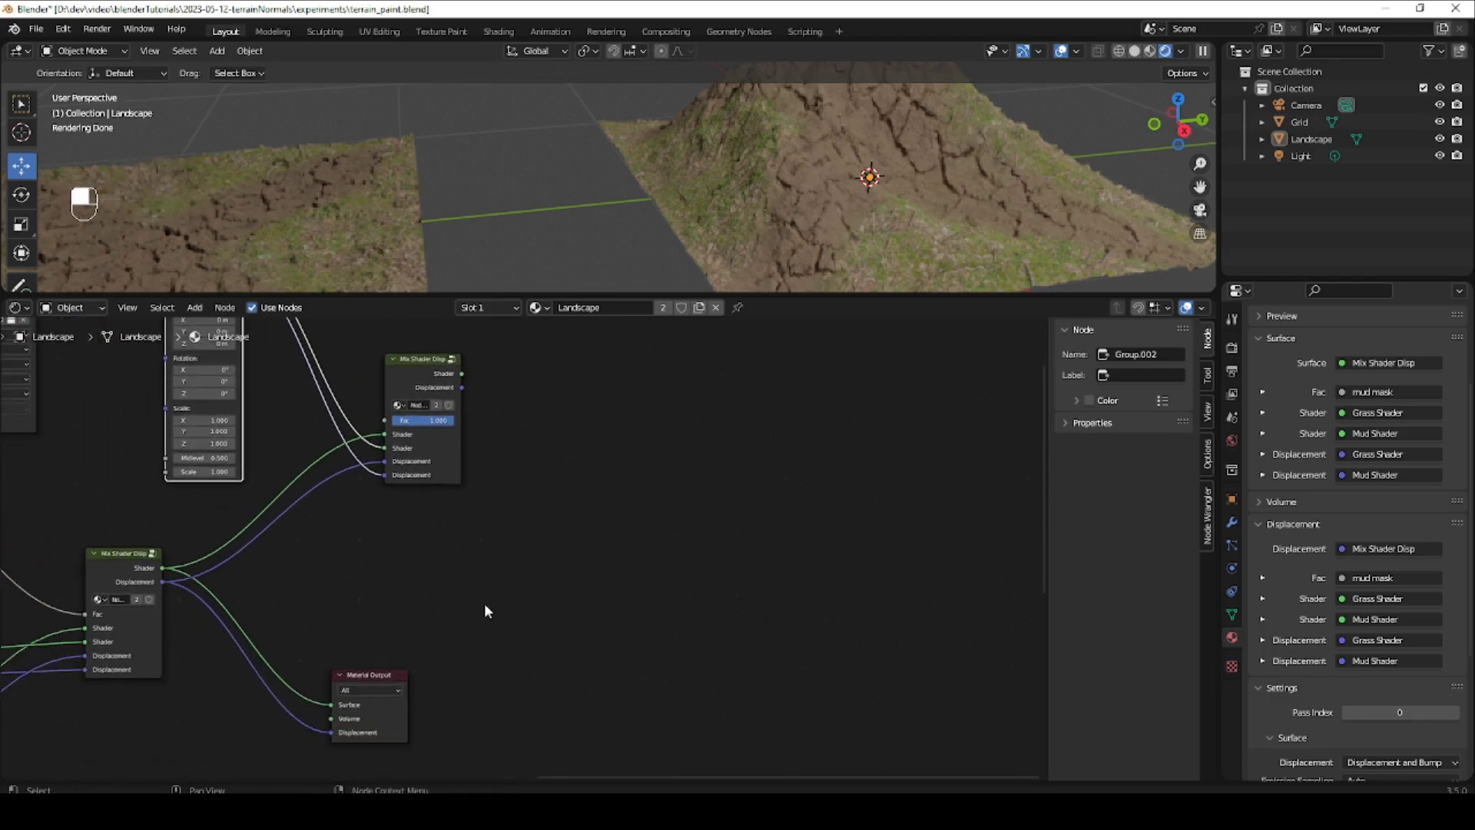
{"action": "left_click_drag", "start_coordinate": [370, 674], "coordinate": [559, 569]}
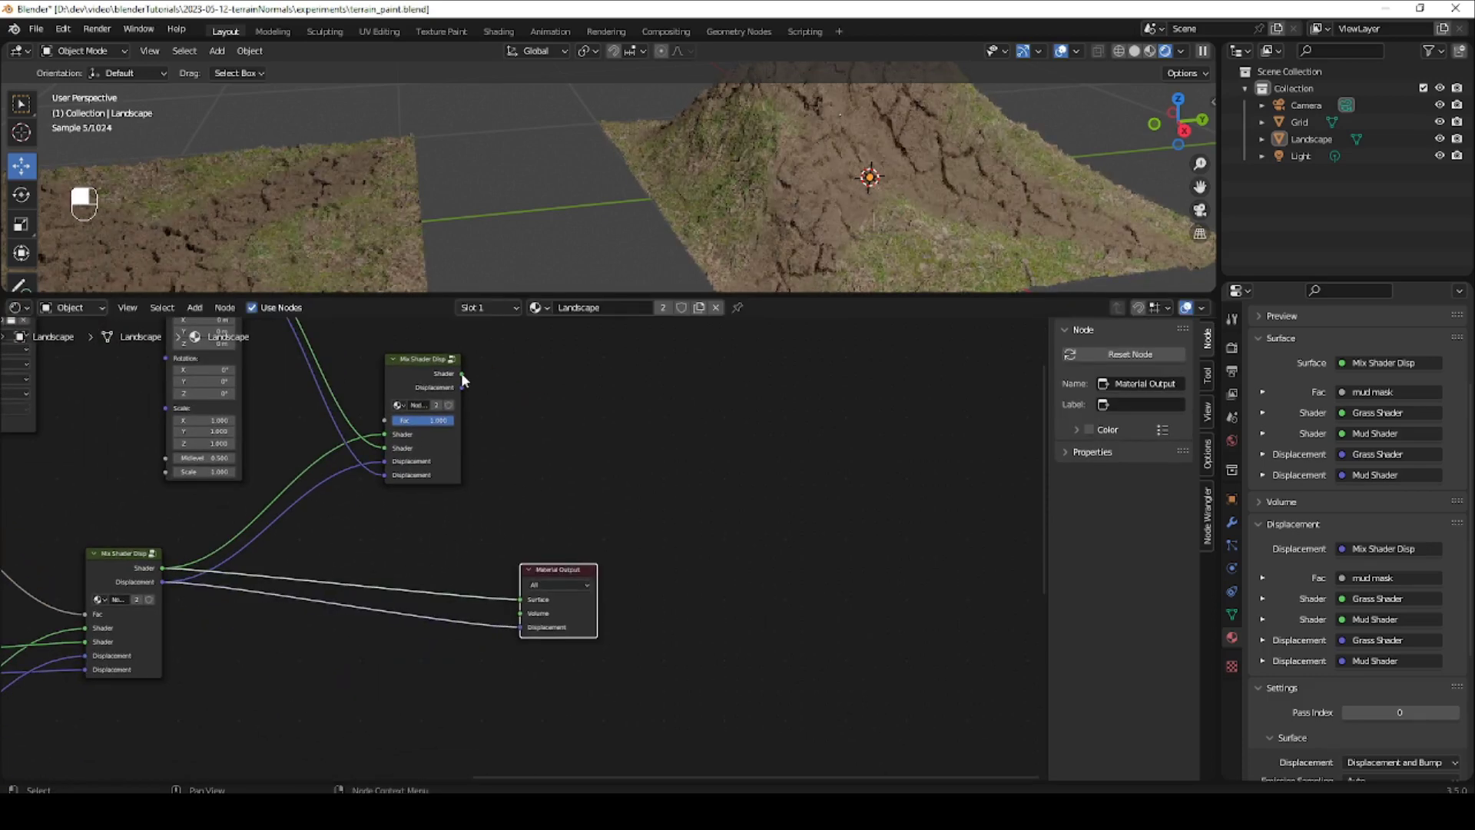
{"action": "left_click_drag", "start_coordinate": [461, 373], "coordinate": [520, 599]}
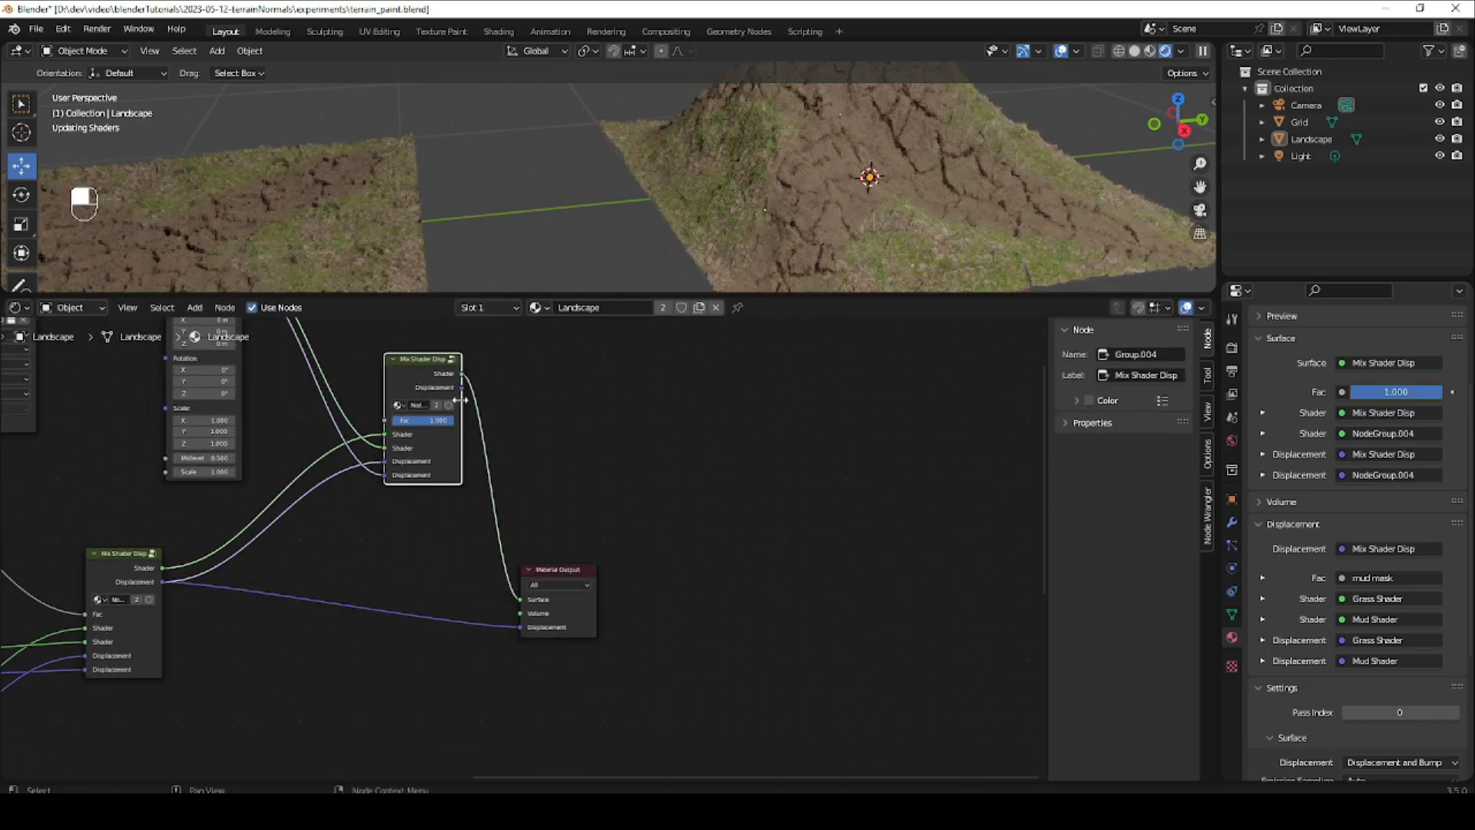
{"action": "left_click_drag", "start_coordinate": [461, 389], "coordinate": [520, 627]}
{"action": "left_click", "coordinate": [501, 354]}
{"action": "left_click_drag", "start_coordinate": [556, 573], "coordinate": [622, 509]}
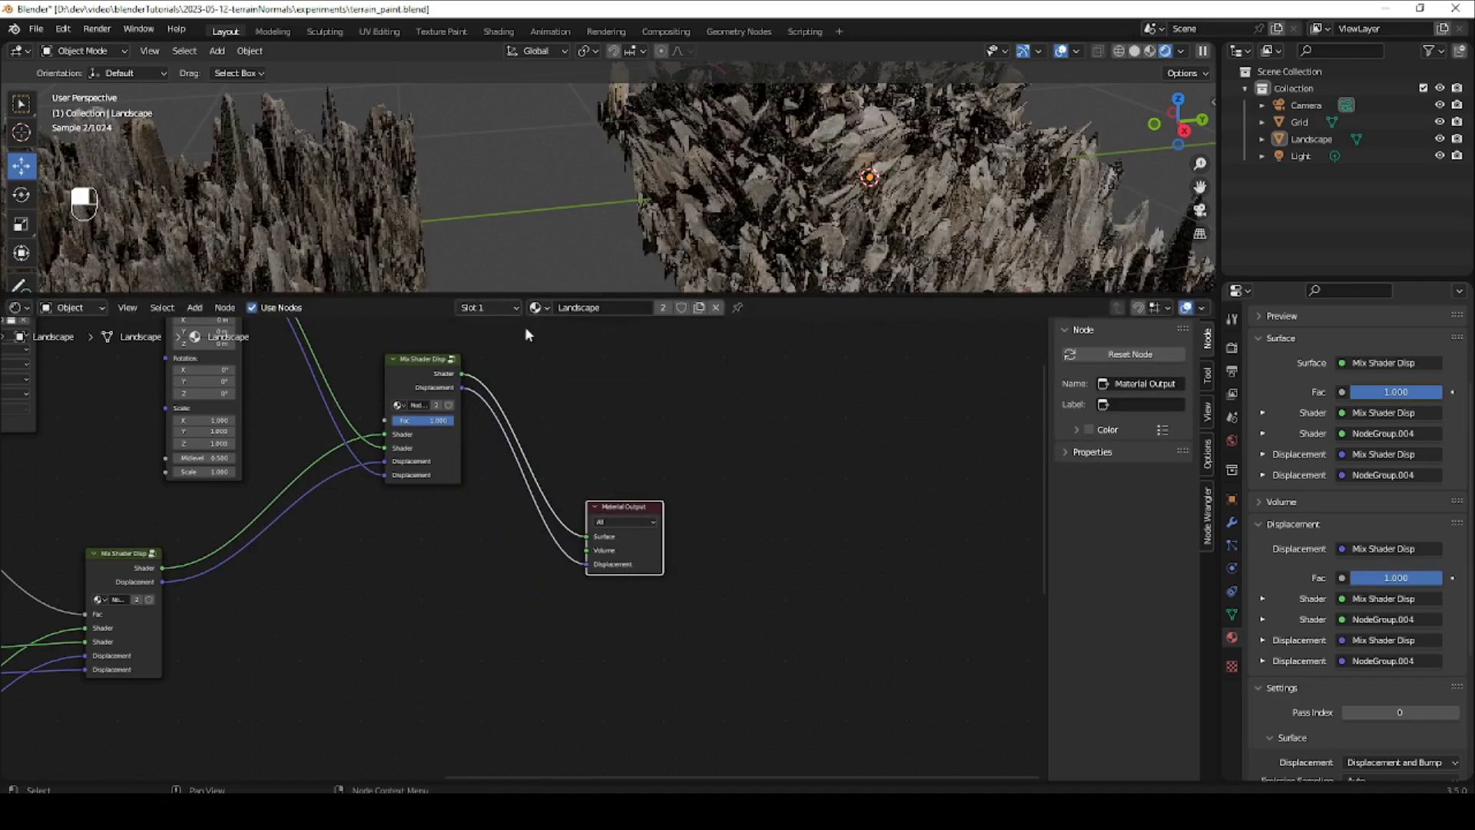
Label the rock group node "Rocky".
{"action": "middle_click_drag", "start_coordinate": [573, 168], "coordinate": [465, 225], "text": "shift"}
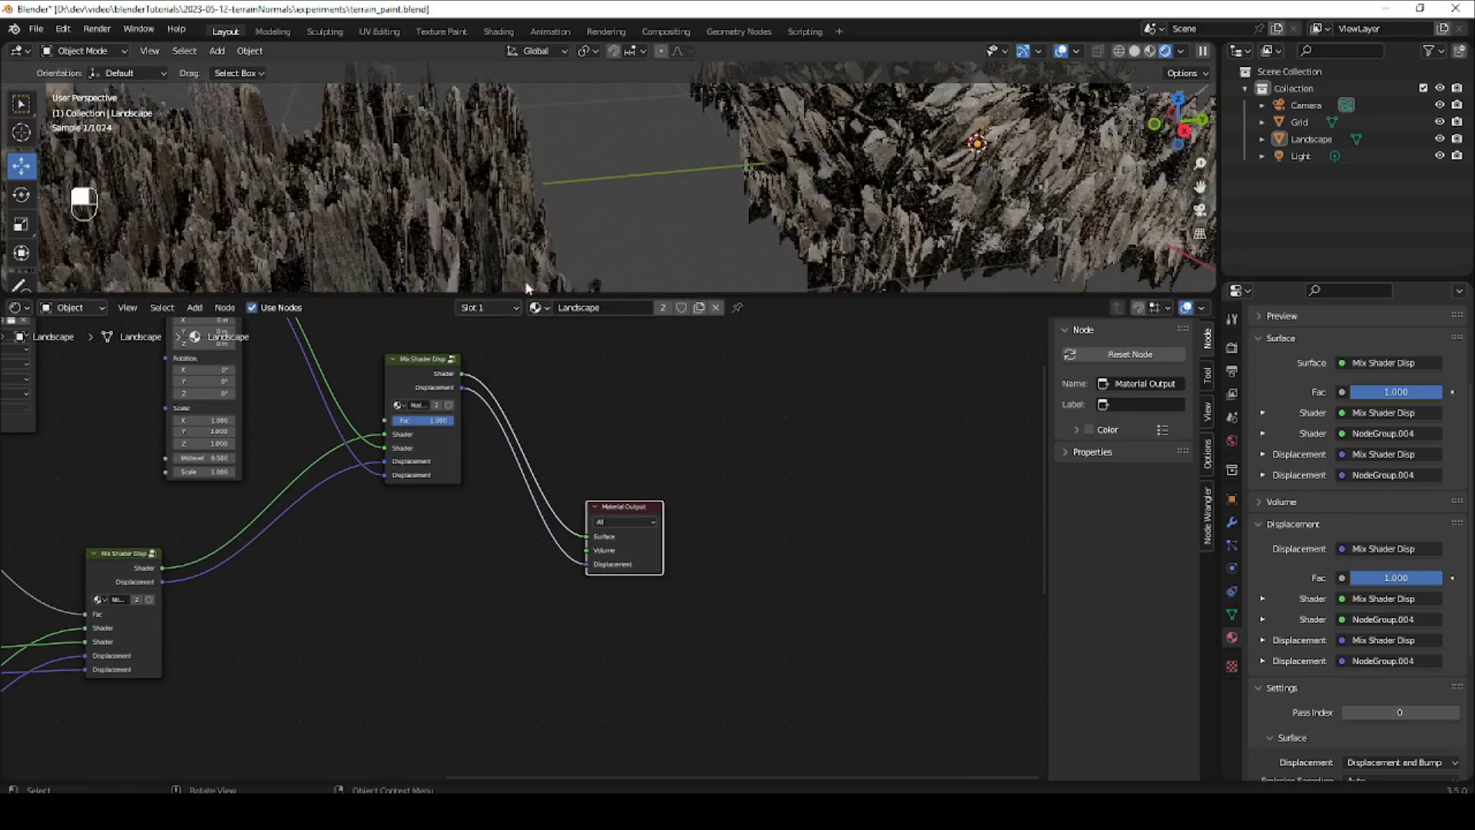
{"action": "middle_click_drag", "start_coordinate": [381, 474], "coordinate": [461, 511], "text": "ctrl"}
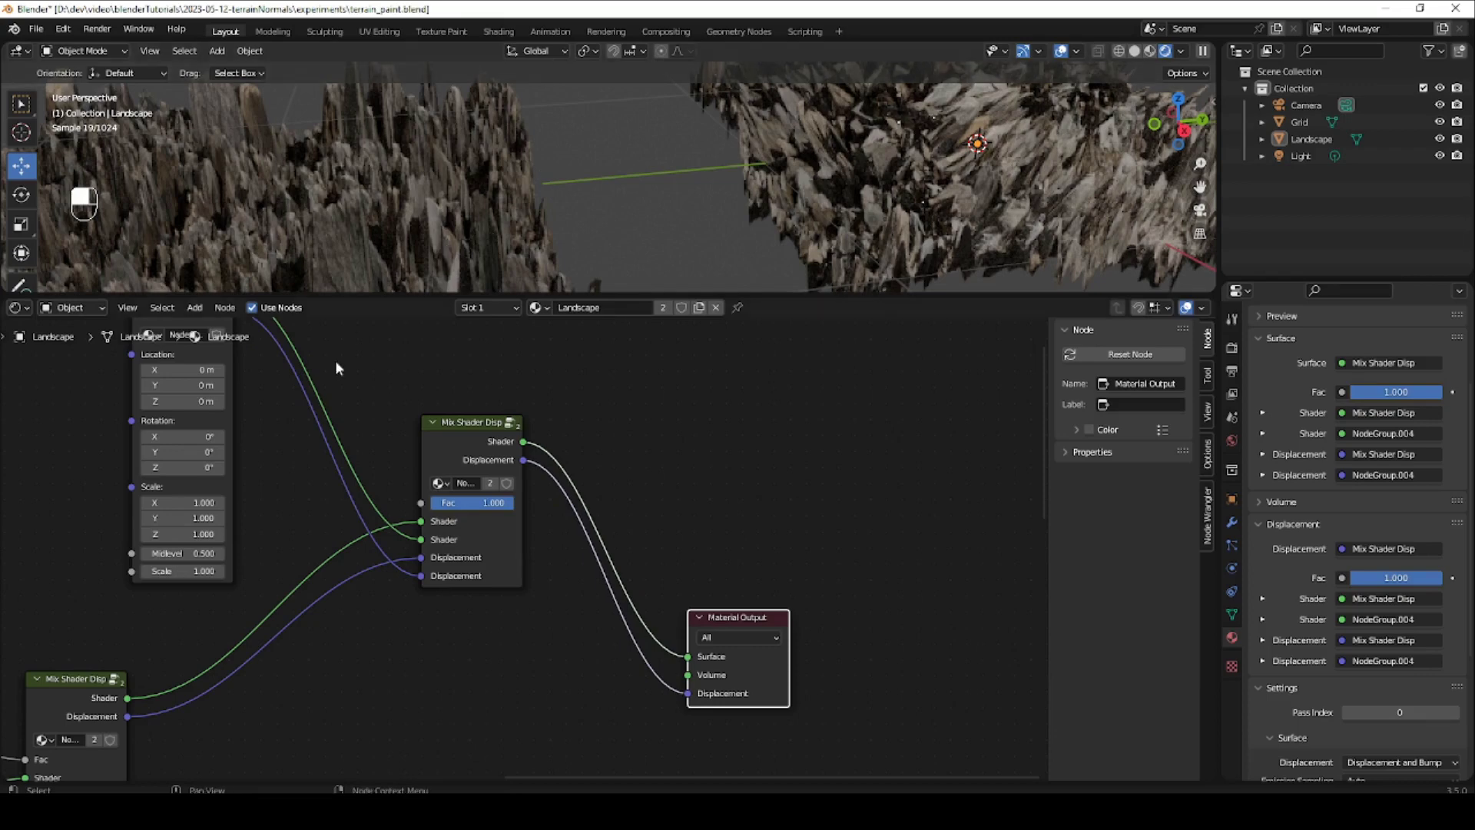
{"action": "middle_click_drag", "start_coordinate": [335, 368], "coordinate": [420, 454], "text": "shift"}
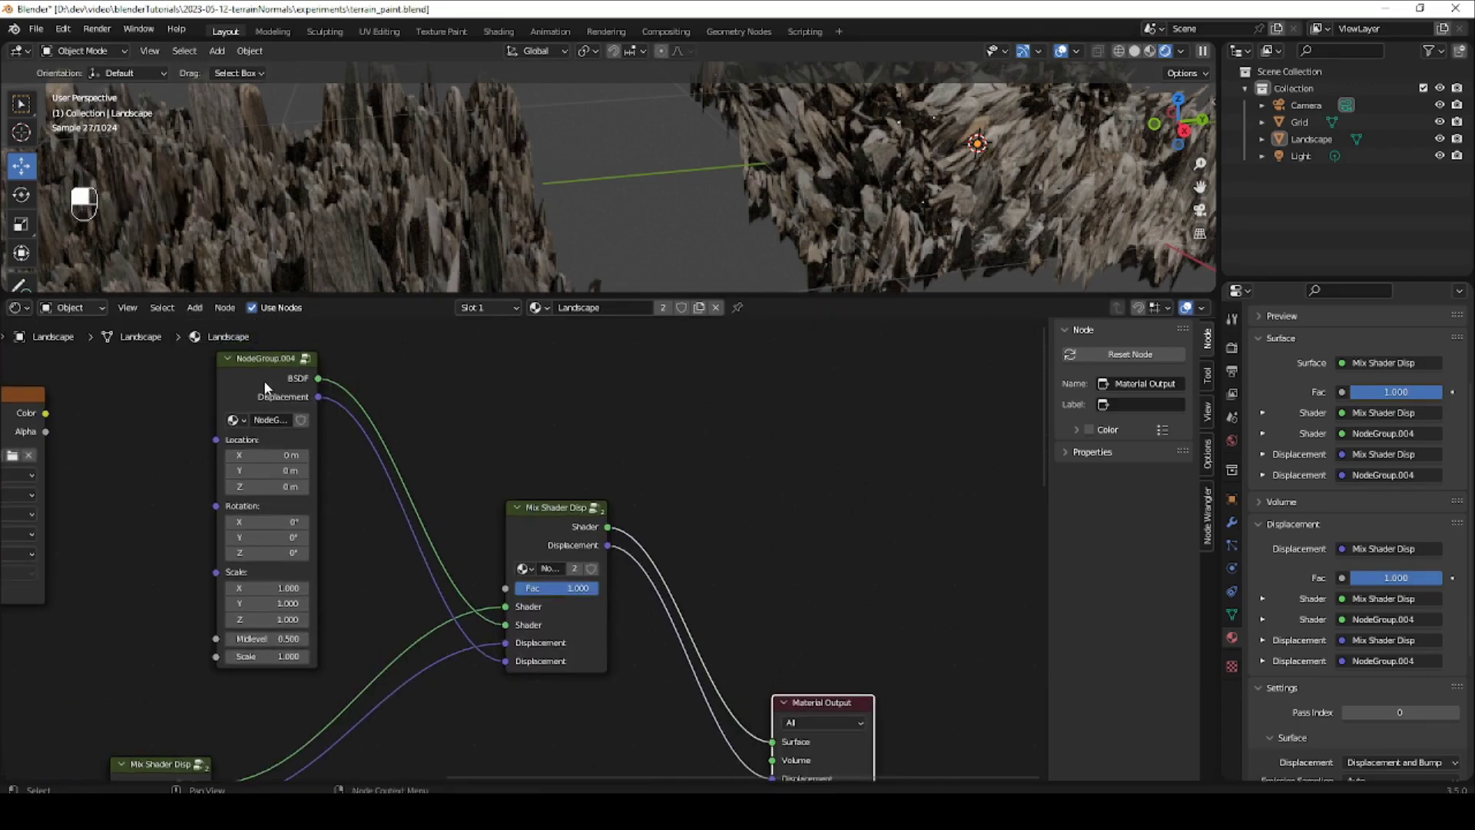
{"action": "left_click", "coordinate": [255, 367]}
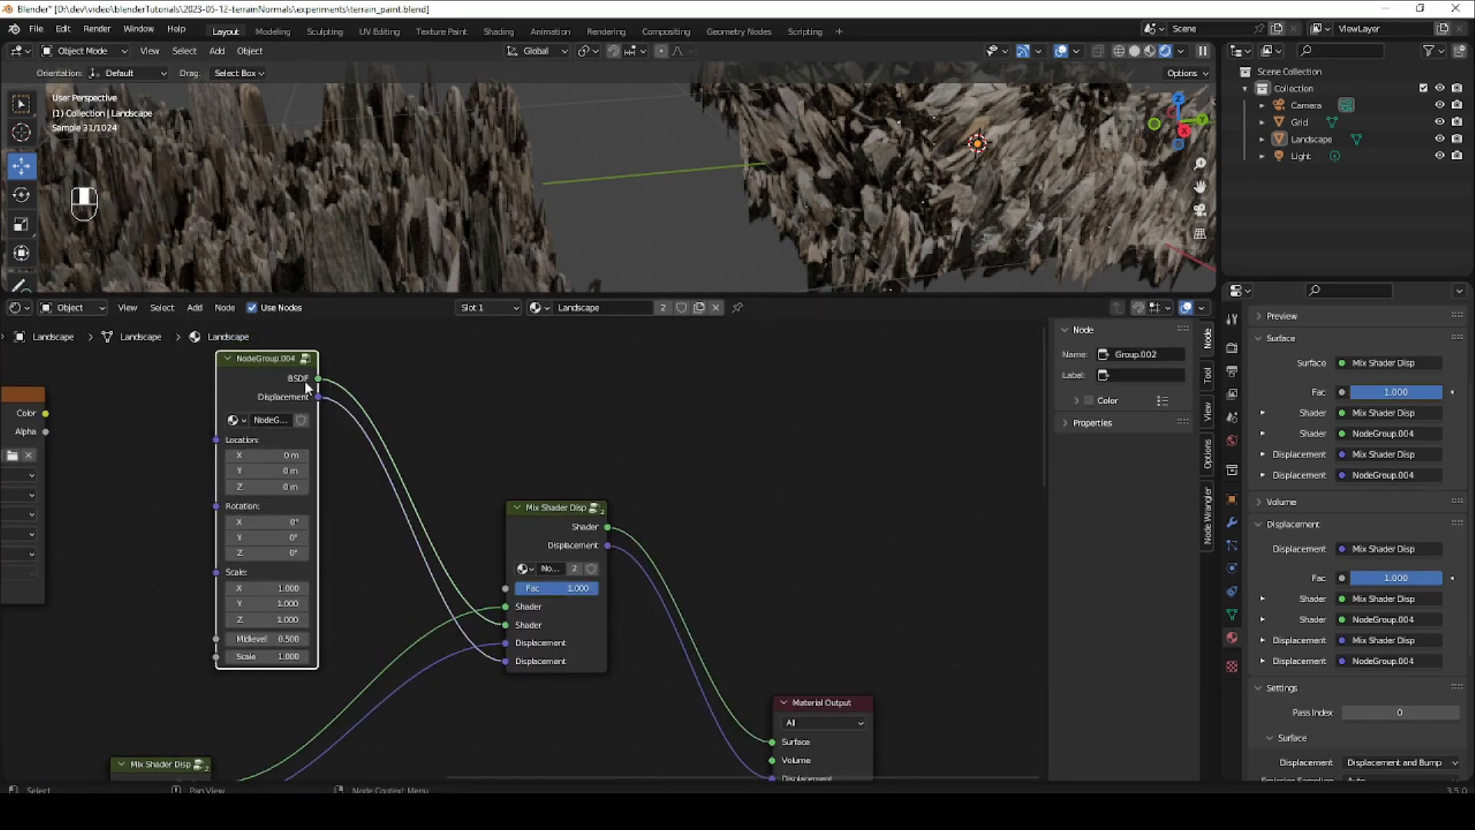
{"action": "left_click", "coordinate": [1136, 375]}
{"action": "type", "text": "Rocky"}
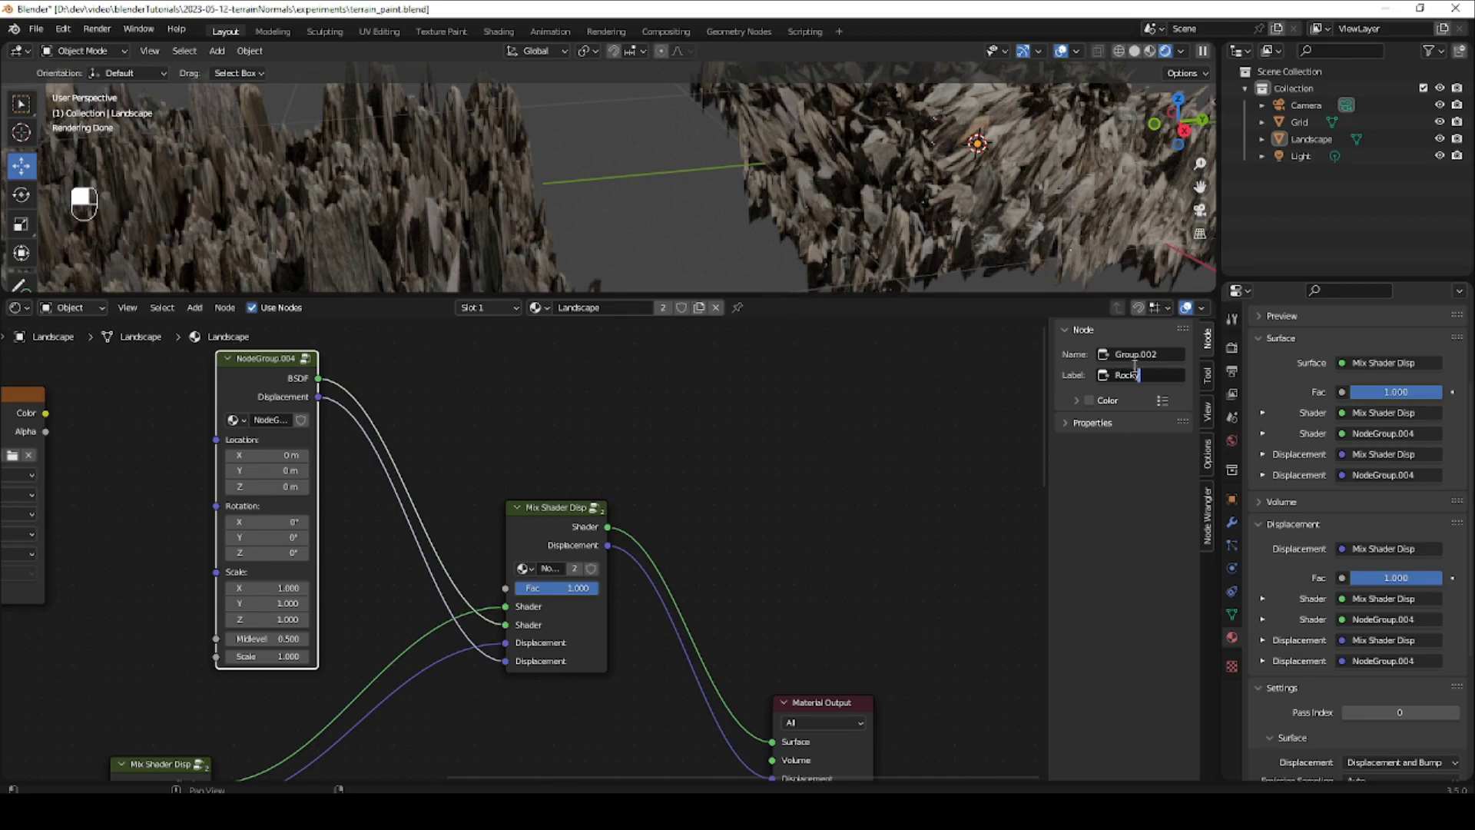
{"action": "key", "text": "Return"}
Enlarge the 3D viewport, view the landscape from the right side, and lower the Rocky node's displacement Scale to 0.2.
{"action": "left_click_drag", "start_coordinate": [871, 296], "coordinate": [870, 480]}
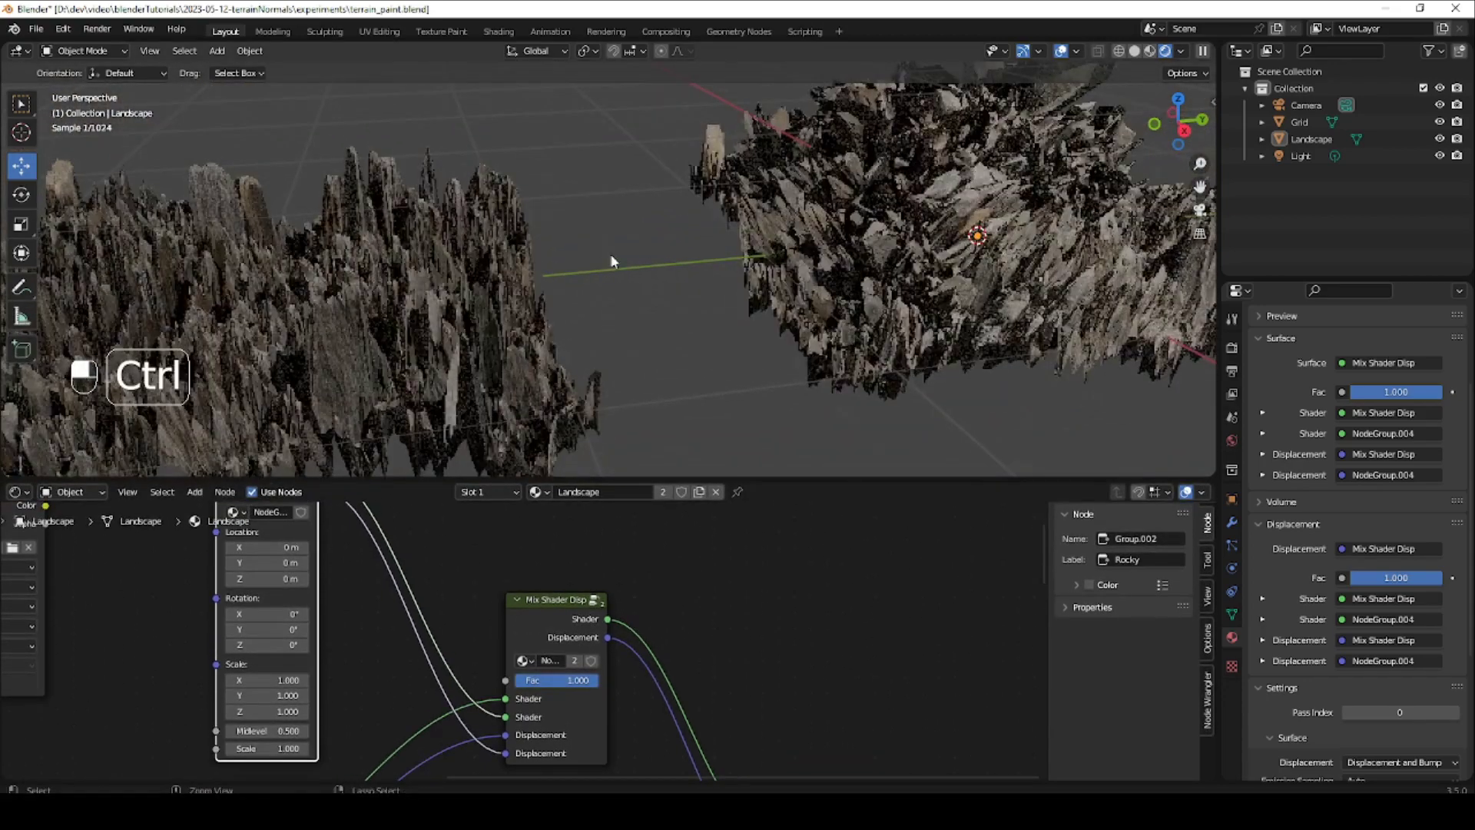
{"action": "middle_click_drag", "start_coordinate": [621, 265], "coordinate": [593, 292], "text": "ctrl"}
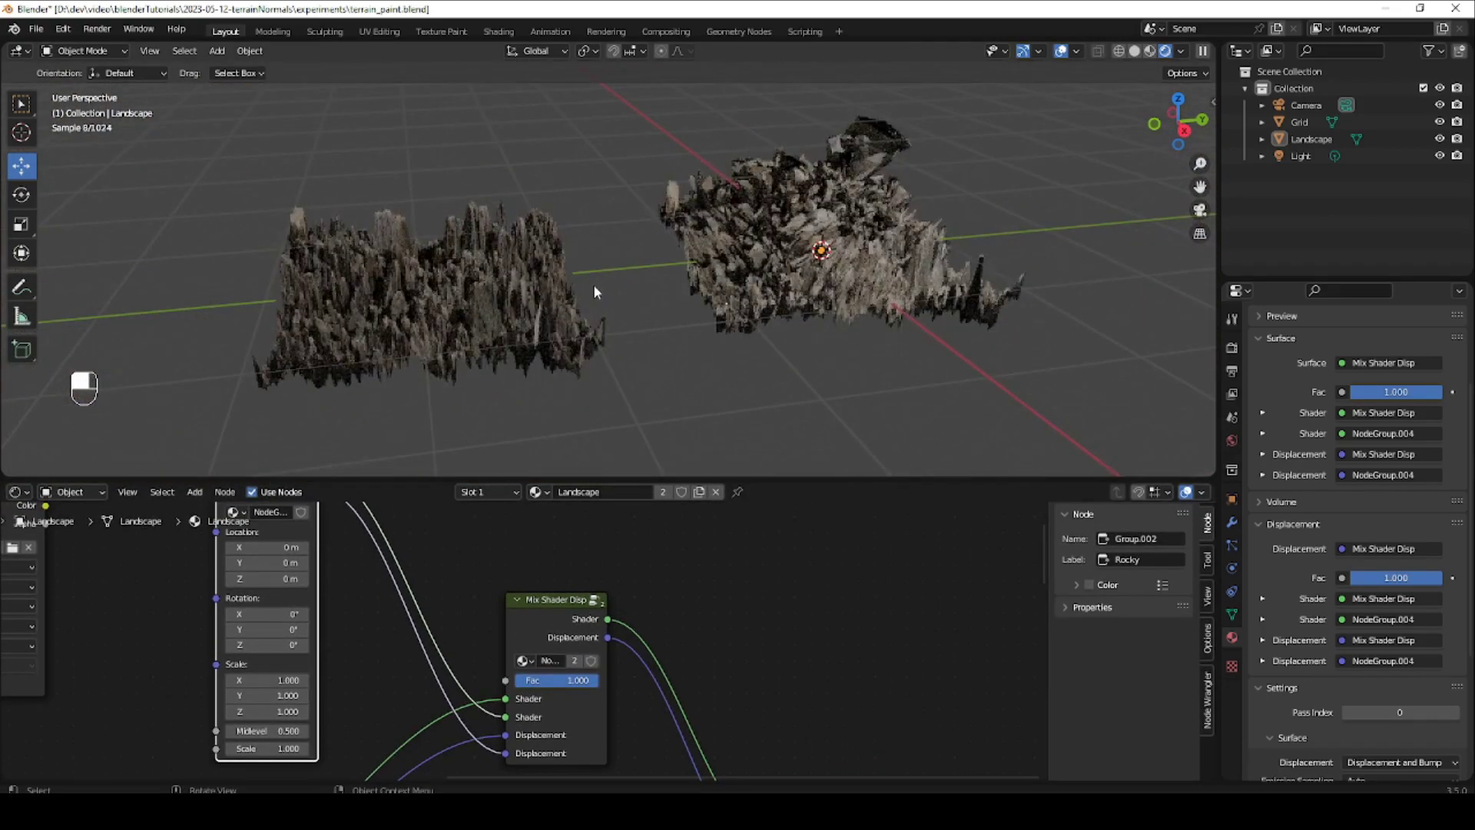
{"action": "key", "text": "KP_3"}
{"action": "middle_click_drag", "start_coordinate": [331, 596], "coordinate": [434, 693], "text": "shift"}
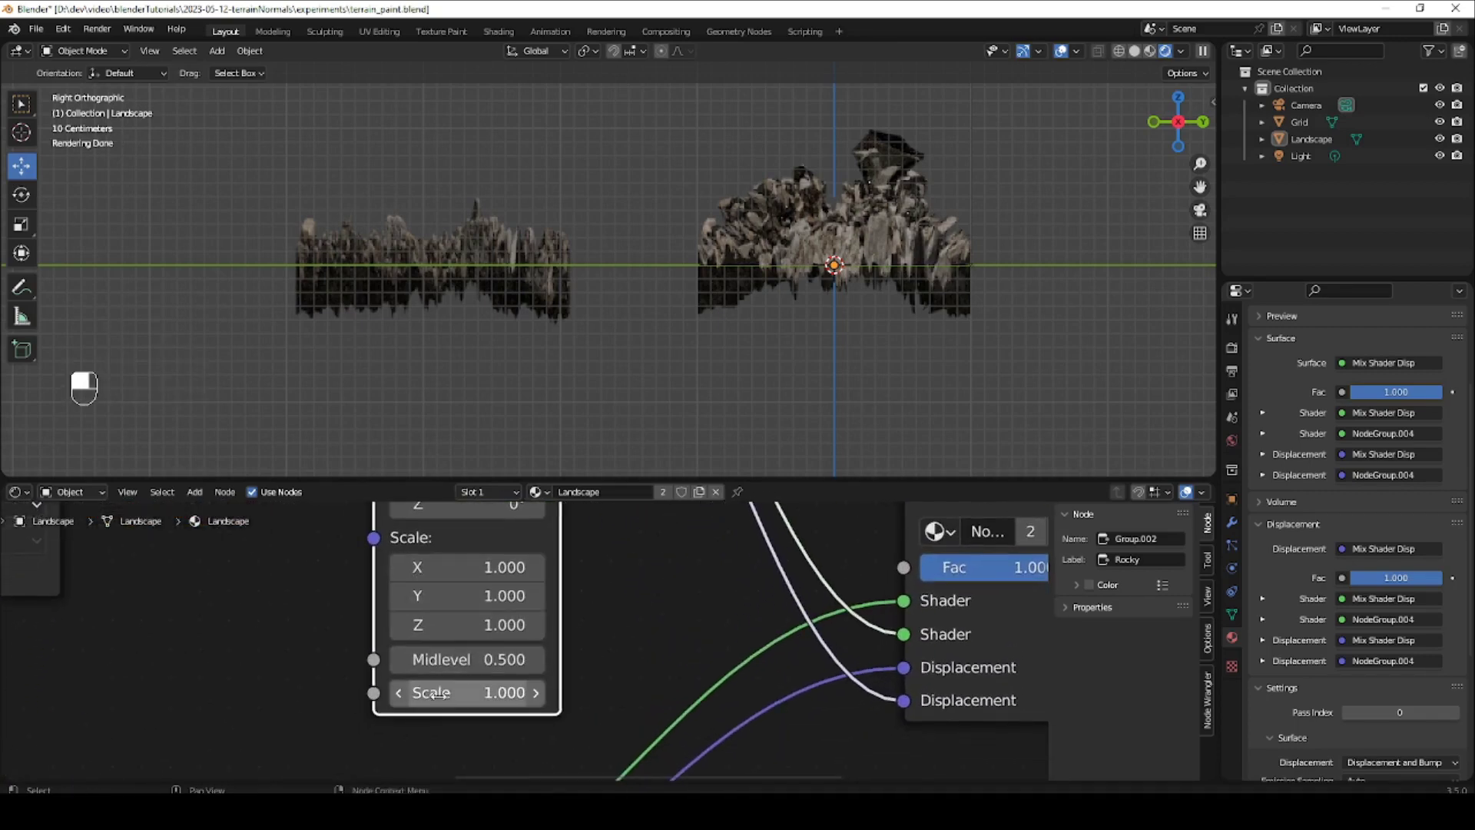
{"action": "left_click", "coordinate": [399, 694]}
{"action": "left_click", "coordinate": [399, 694]}
{"action": "left_click", "coordinate": [399, 693]}
{"action": "left_click", "coordinate": [399, 693]}
{"action": "left_click", "coordinate": [399, 693]}
{"action": "left_click", "coordinate": [399, 693]}
{"action": "left_click", "coordinate": [398, 694]}
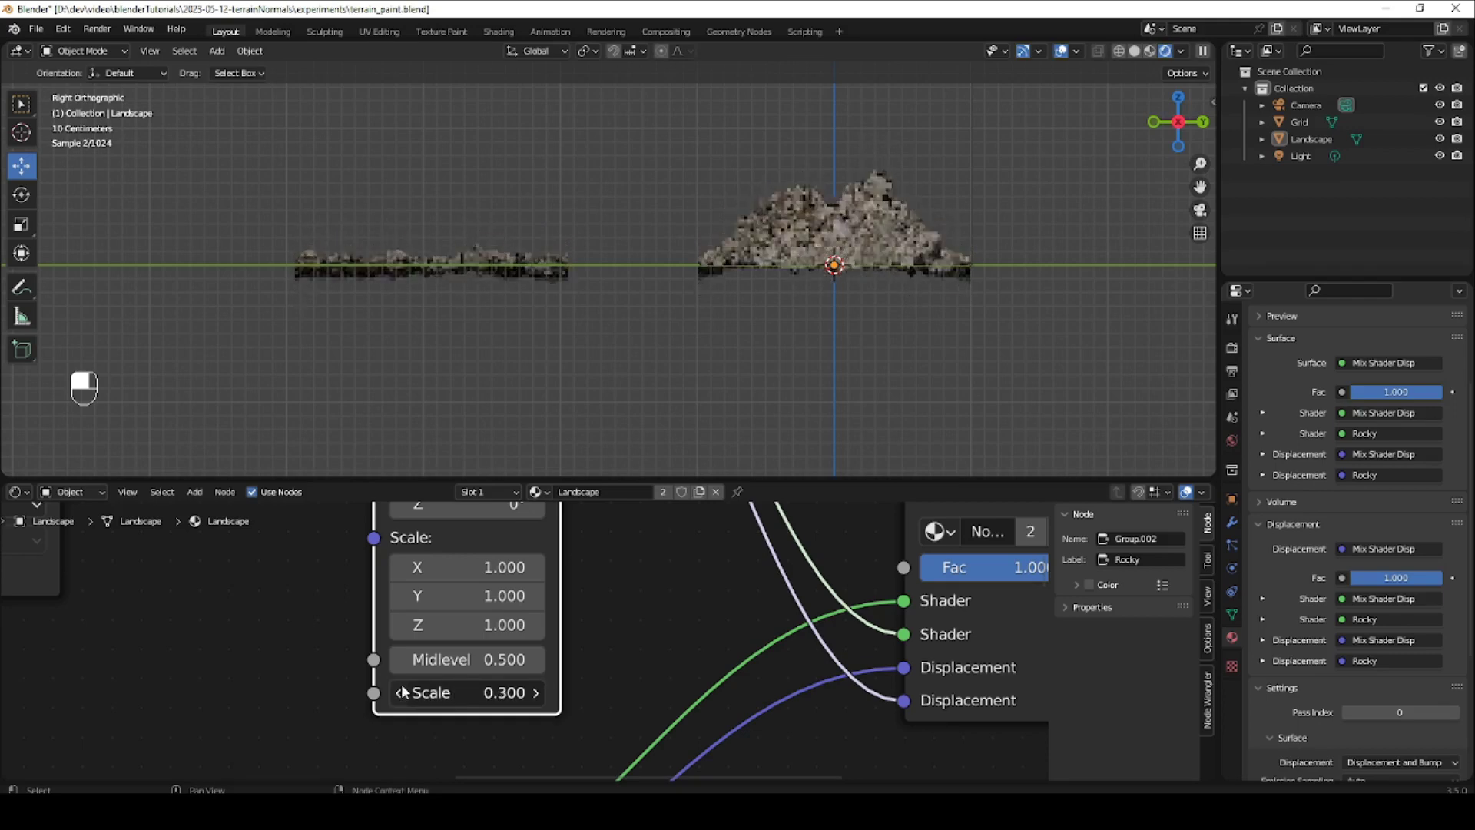
{"action": "left_click", "coordinate": [400, 693]}
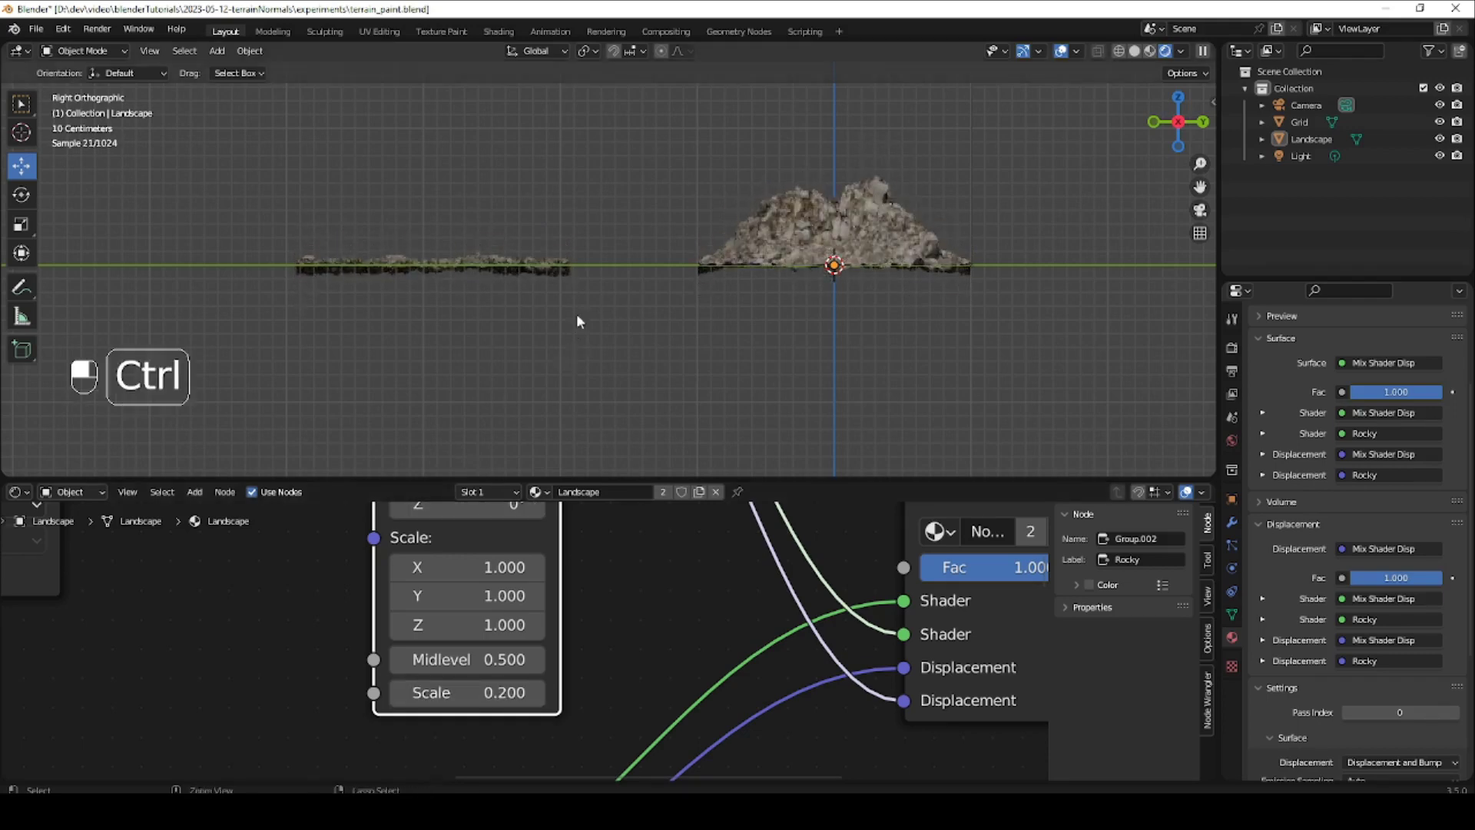
Try the Rocky node's displacement Scale at 0.1, restore it to 0.2, and inspect the rock relief from the side.
{"action": "middle_click_drag", "start_coordinate": [582, 277], "coordinate": [655, 254], "text": "ctrl"}
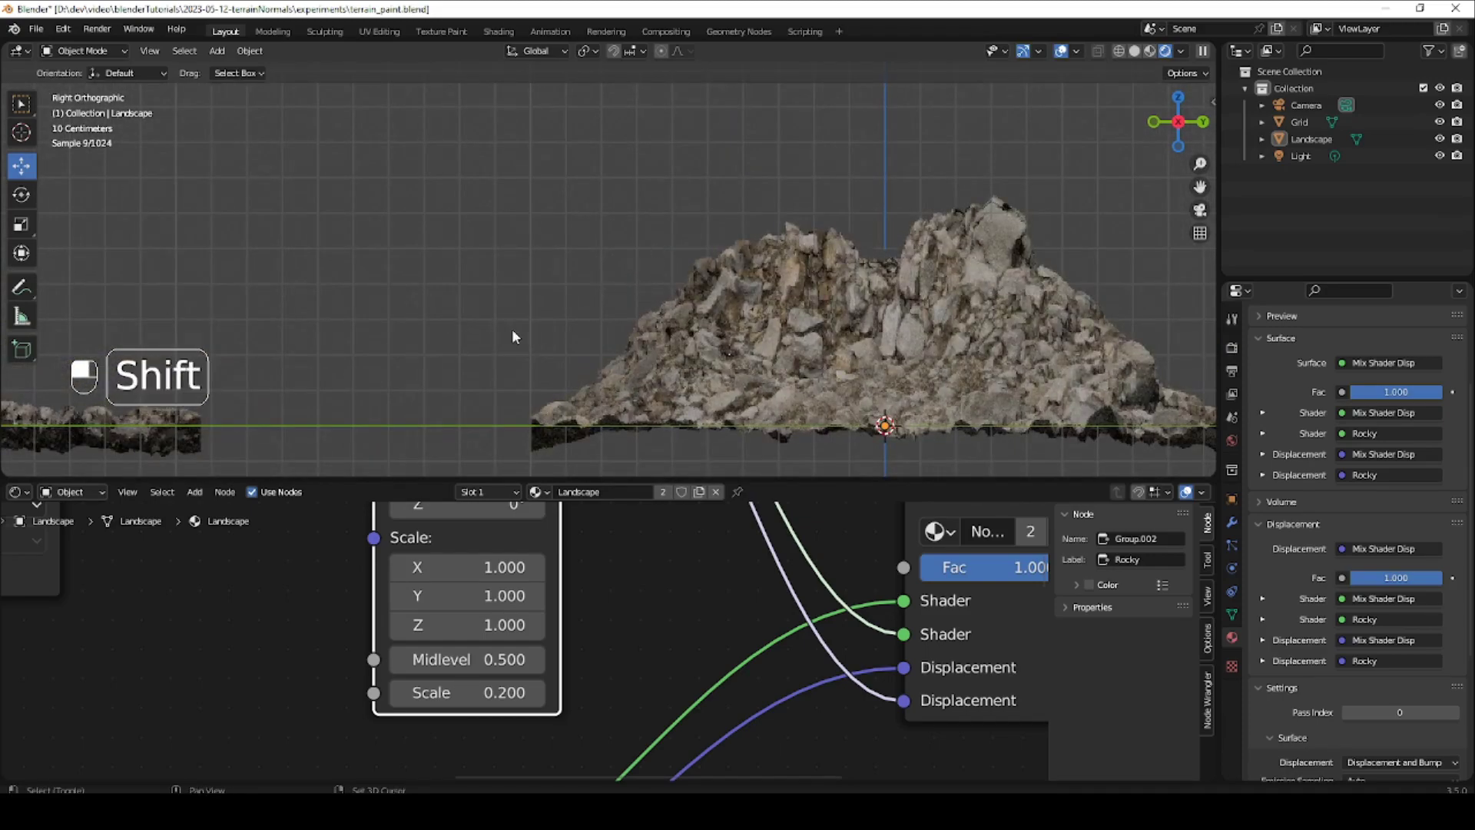
{"action": "middle_click_drag", "start_coordinate": [510, 333], "coordinate": [663, 272], "text": "shift"}
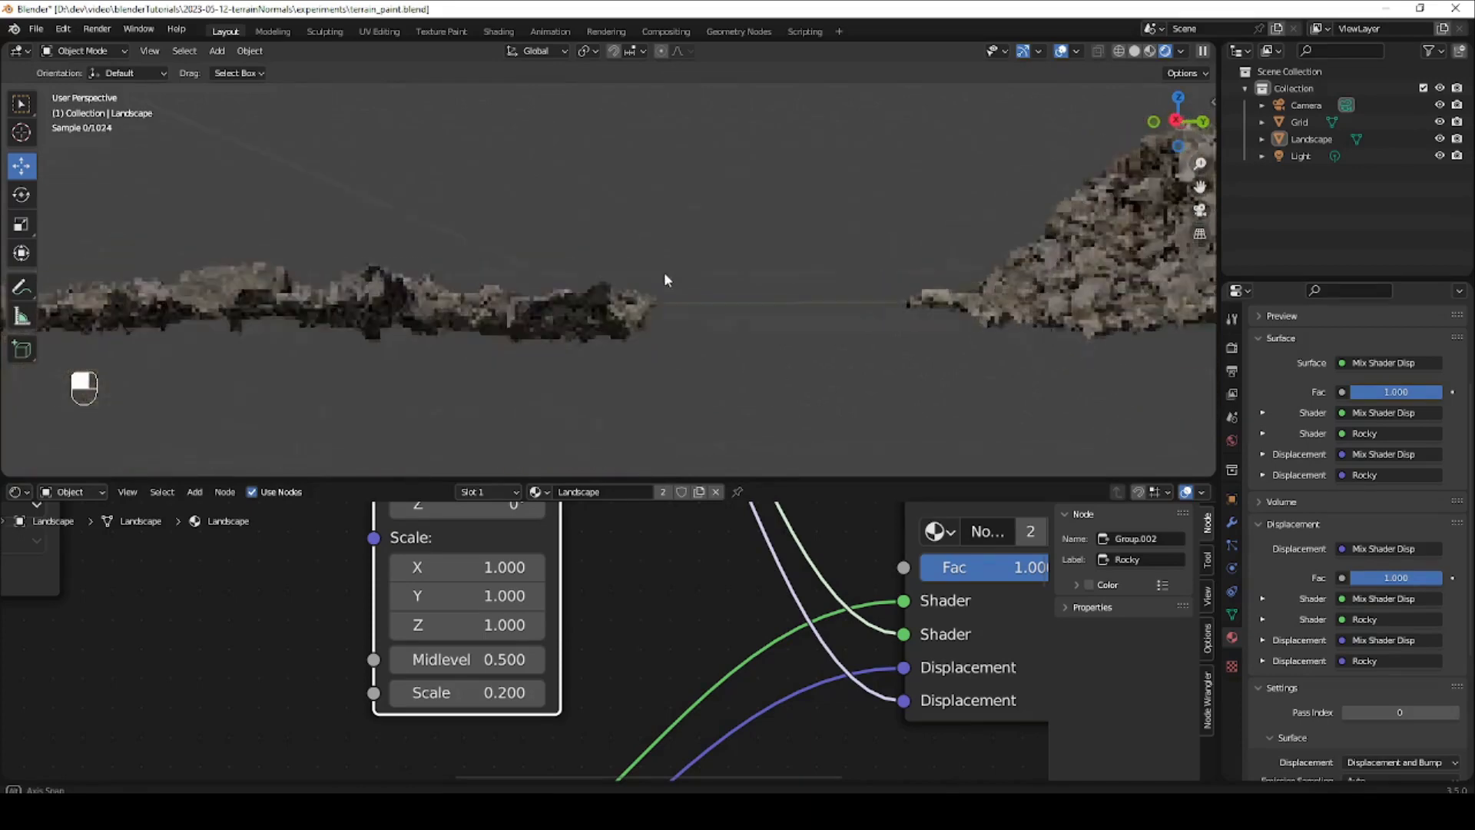
{"action": "left_click", "coordinate": [400, 693]}
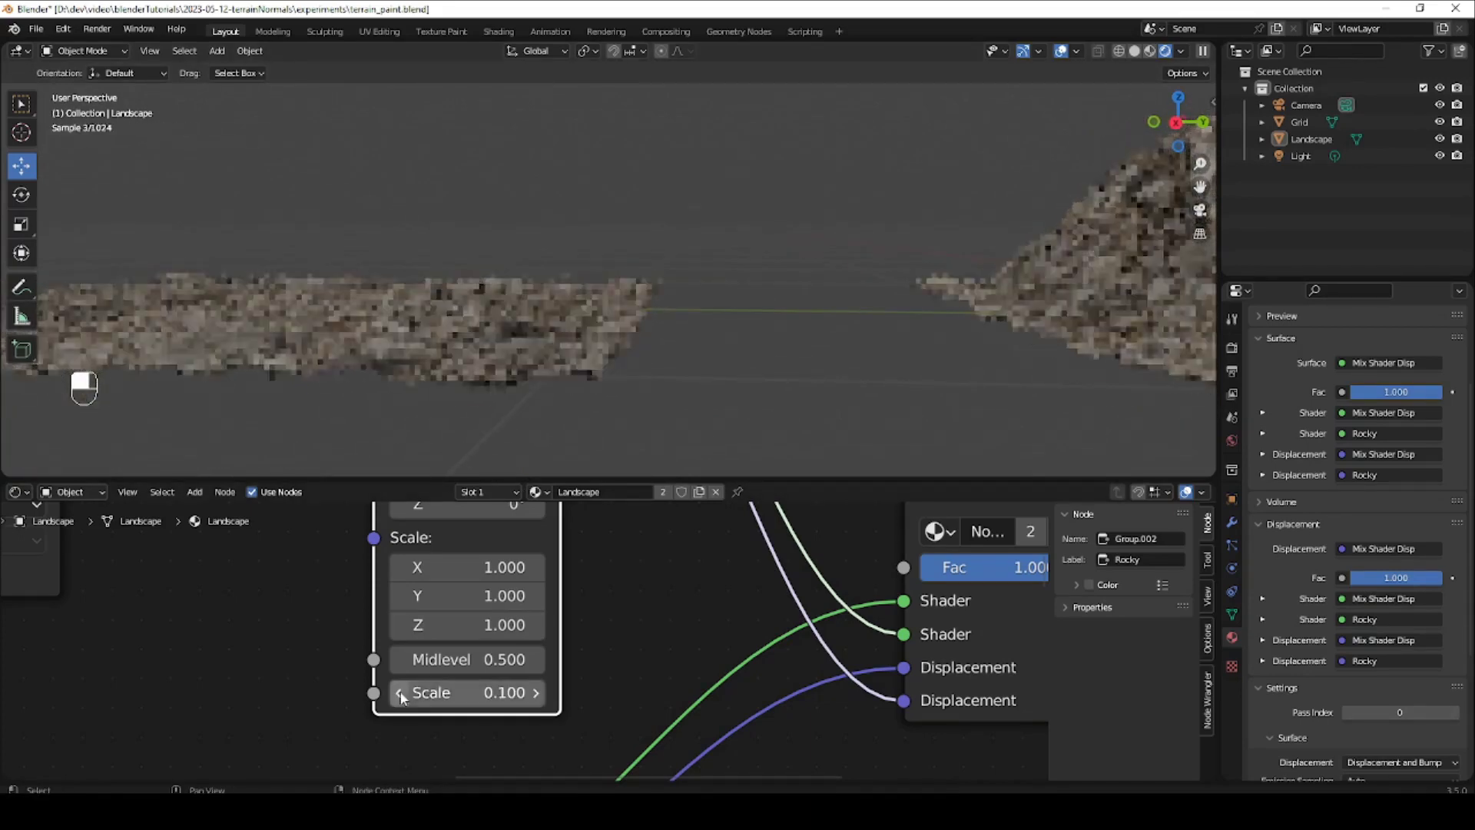
{"action": "left_click", "coordinate": [536, 692]}
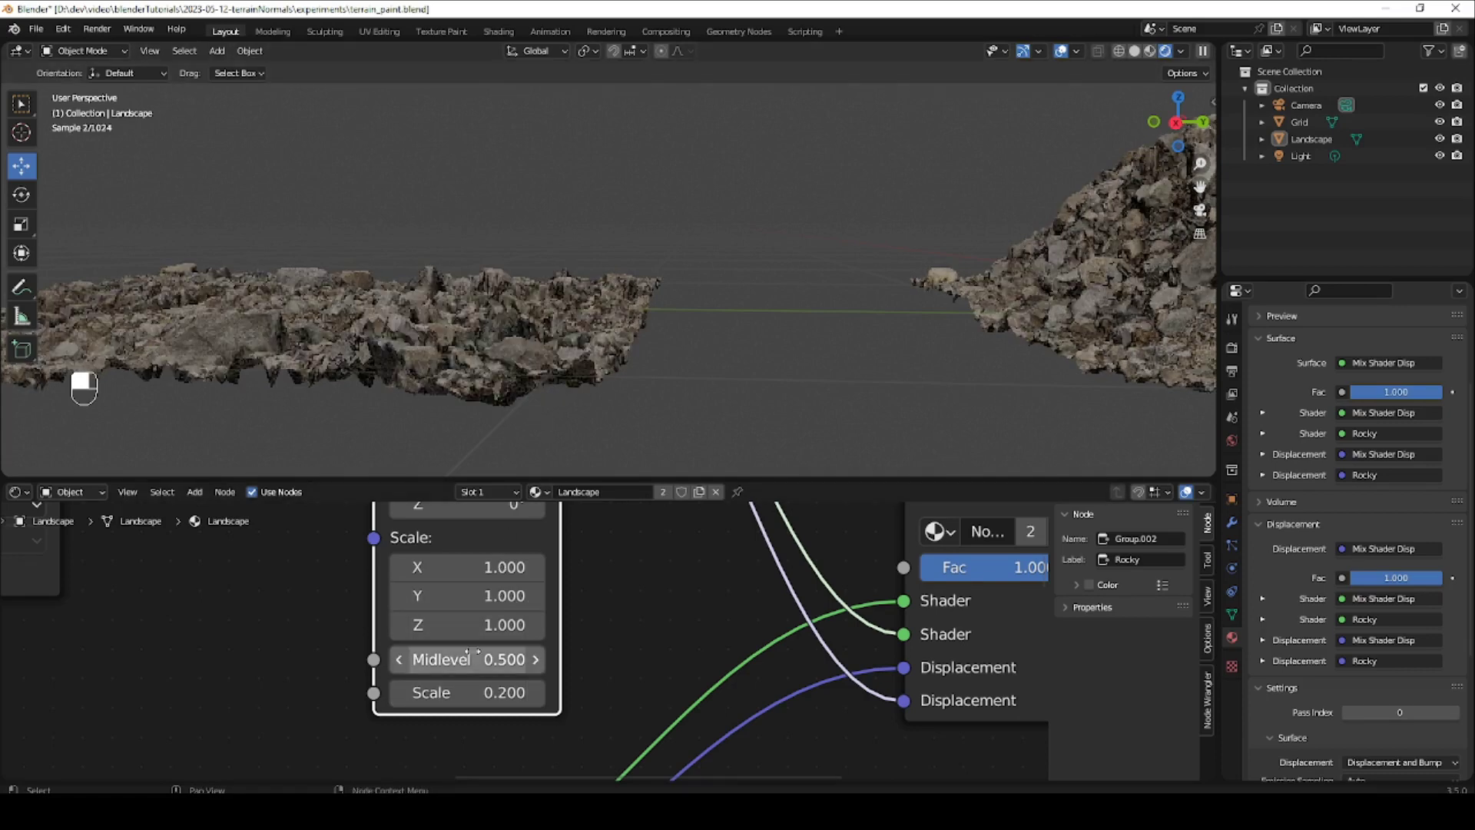
{"action": "key", "text": "KP_3"}
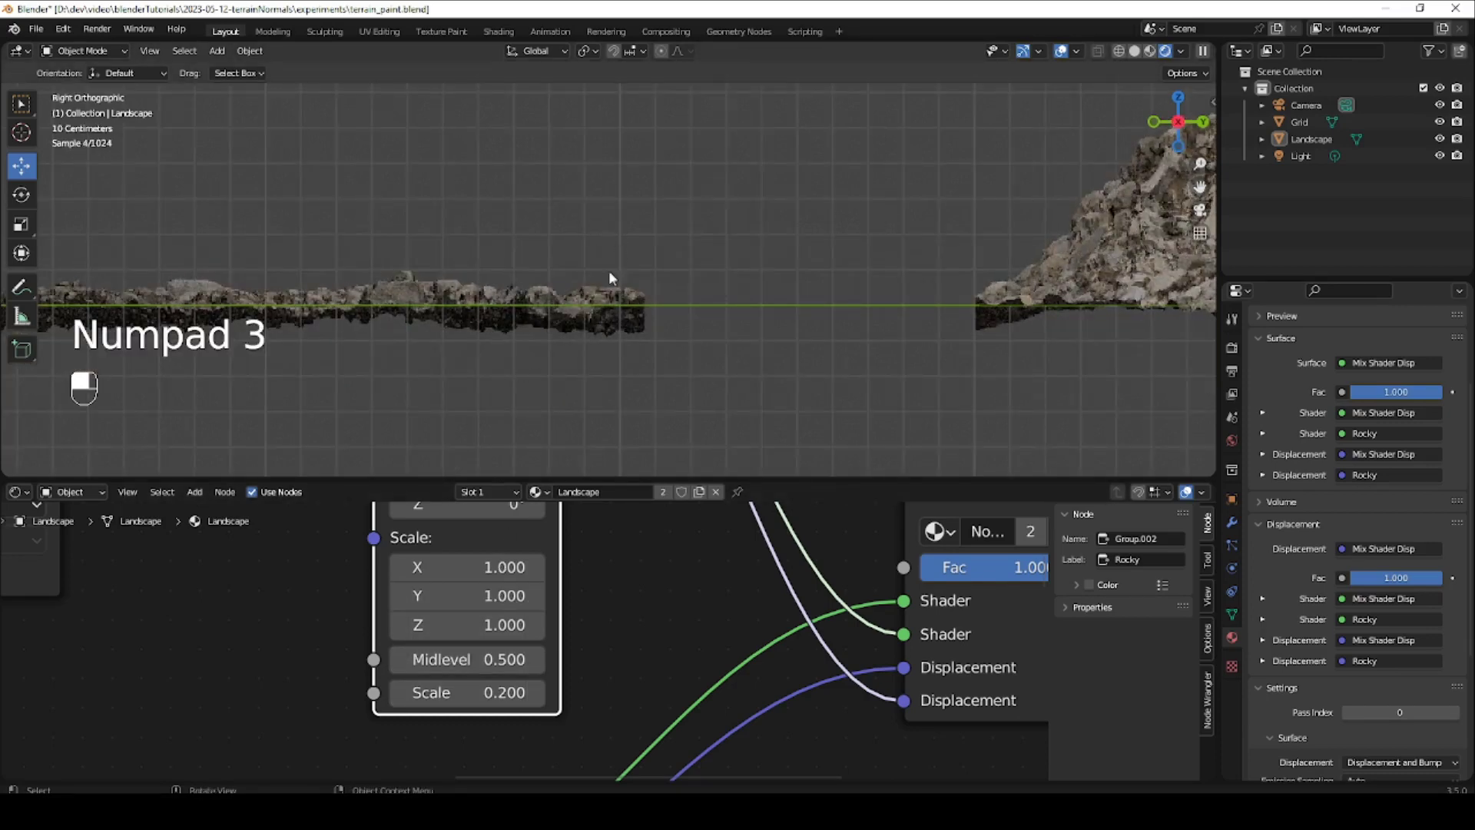
{"action": "middle_click_drag", "start_coordinate": [608, 271], "coordinate": [662, 430], "text": "ctrl"}
{"action": "middle_click_drag", "start_coordinate": [675, 565], "coordinate": [670, 544], "text": "ctrl"}
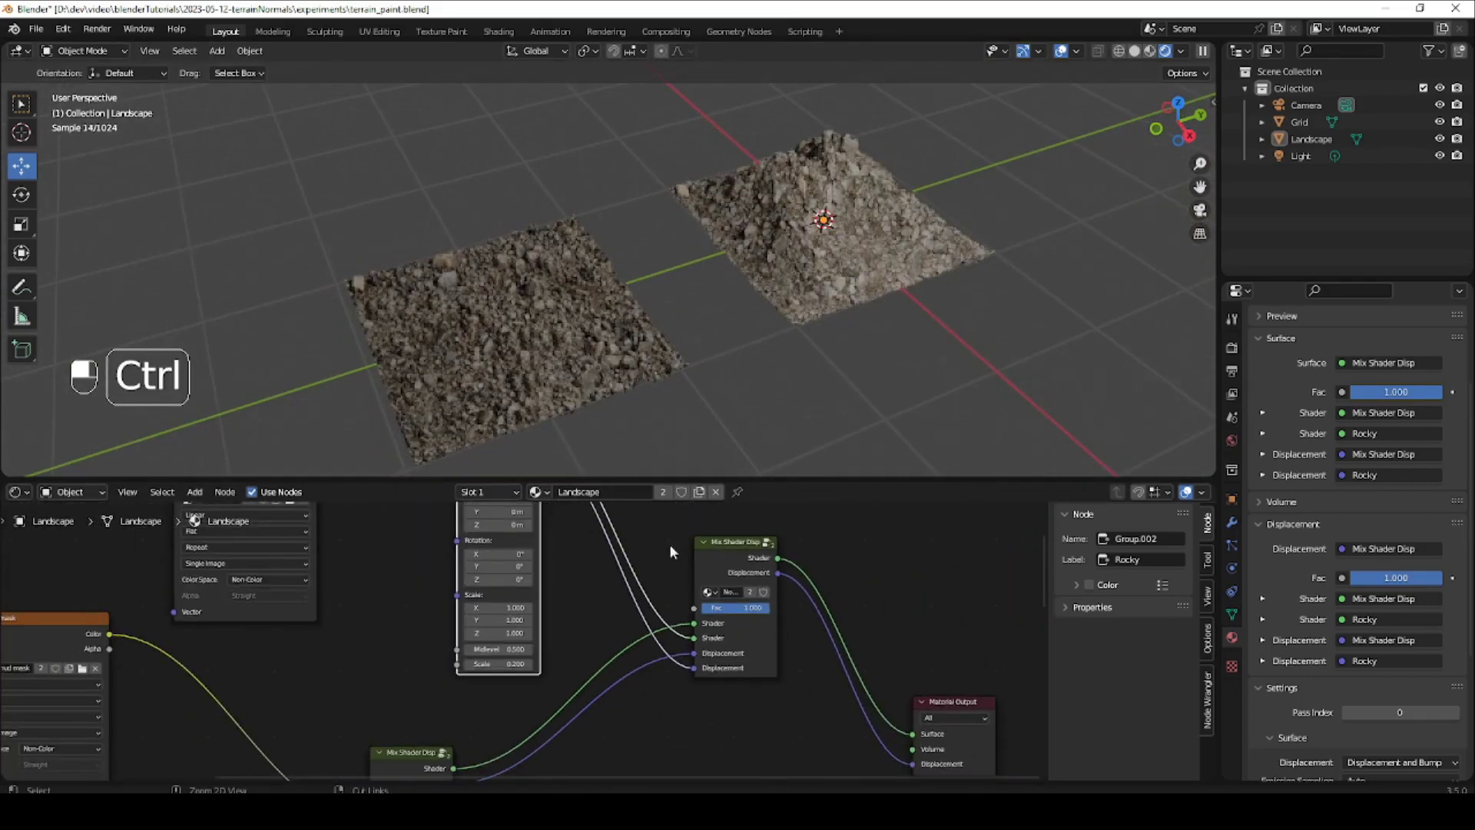
Enlarge the node editor, unlink the mud mask image from the unconnected Image Texture node, and move that node closer to the Rocky node.
{"action": "left_click_drag", "start_coordinate": [762, 475], "coordinate": [752, 288]}
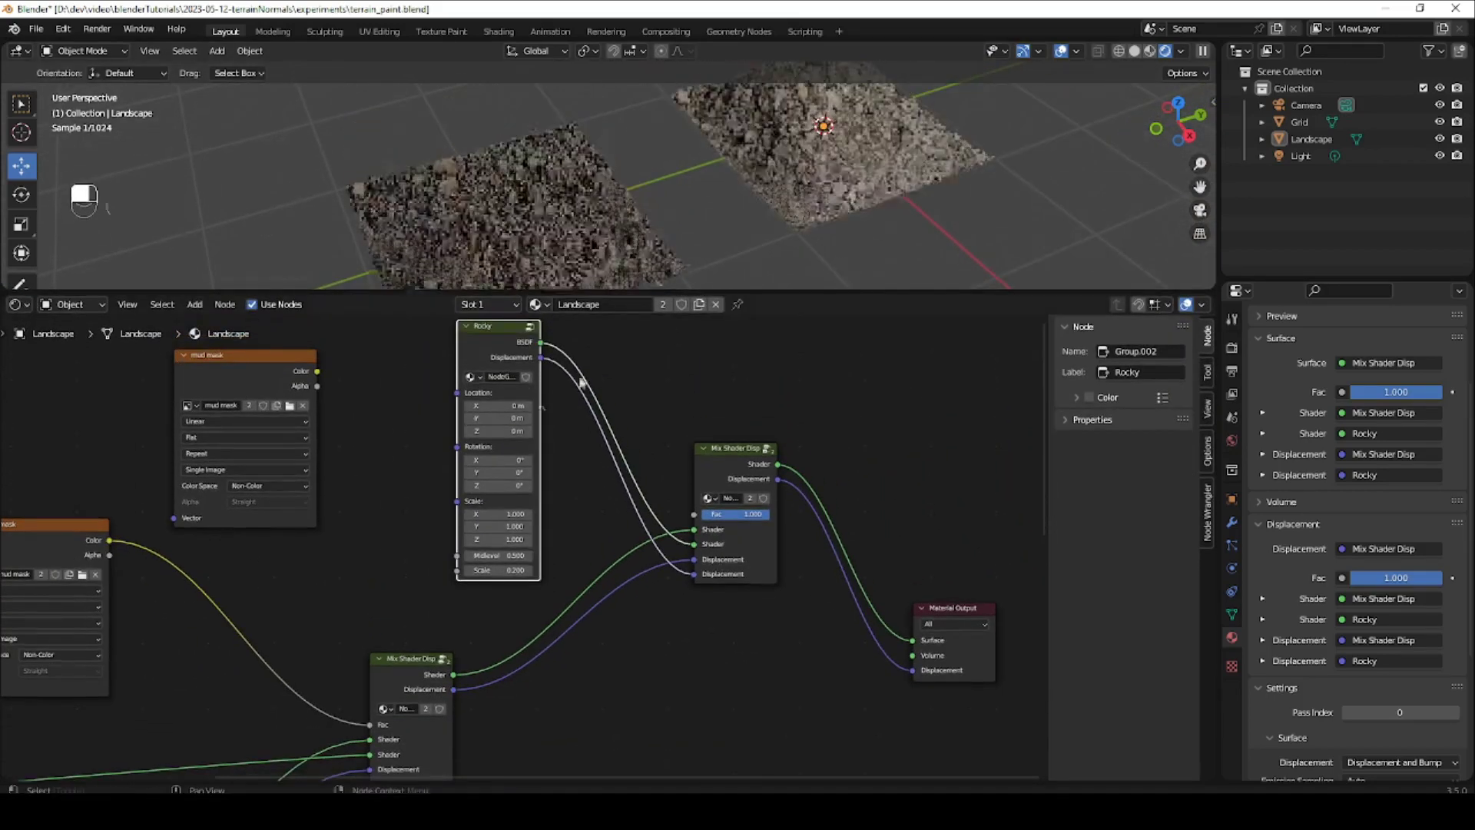
{"action": "middle_click_drag", "start_coordinate": [401, 411], "coordinate": [500, 497], "text": "shift"}
{"action": "left_click", "coordinate": [372, 443]}
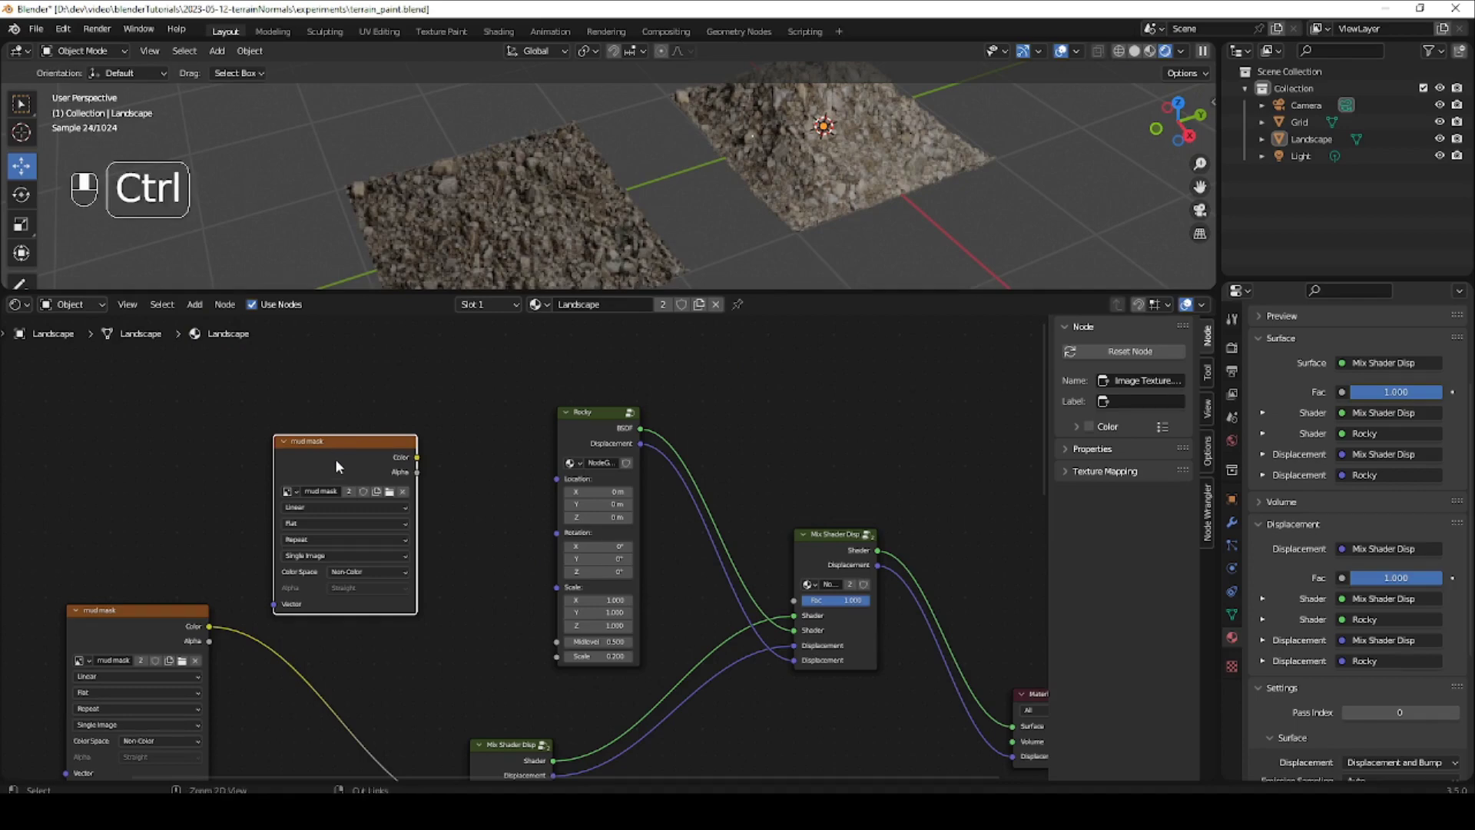
{"action": "middle_click_drag", "start_coordinate": [334, 459], "coordinate": [395, 469], "text": "ctrl"}
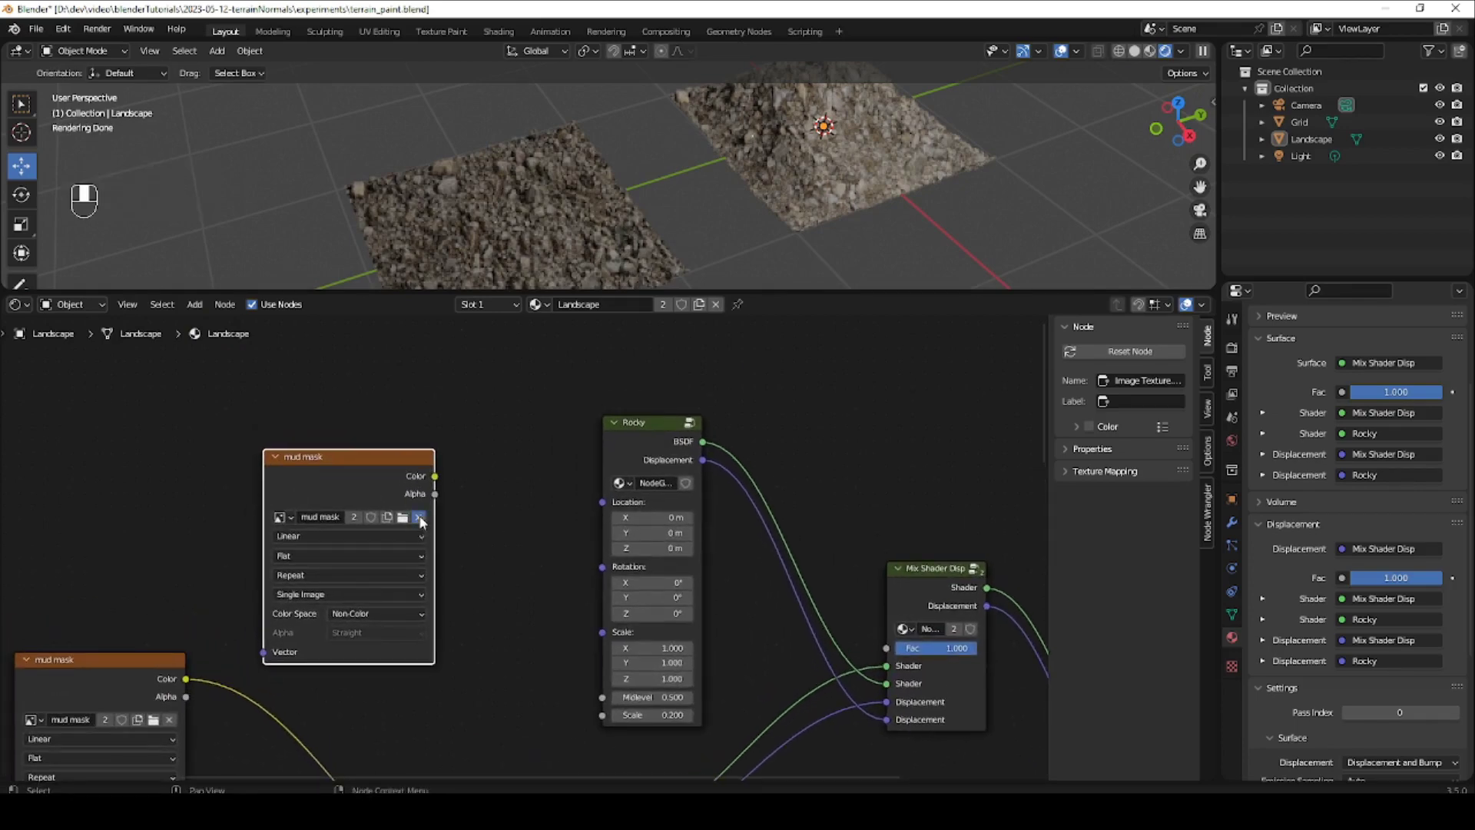
{"action": "left_click", "coordinate": [419, 516]}
{"action": "left_click", "coordinate": [400, 455], "text": "shift"}
{"action": "left_click_drag", "start_coordinate": [383, 456], "coordinate": [450, 429]}
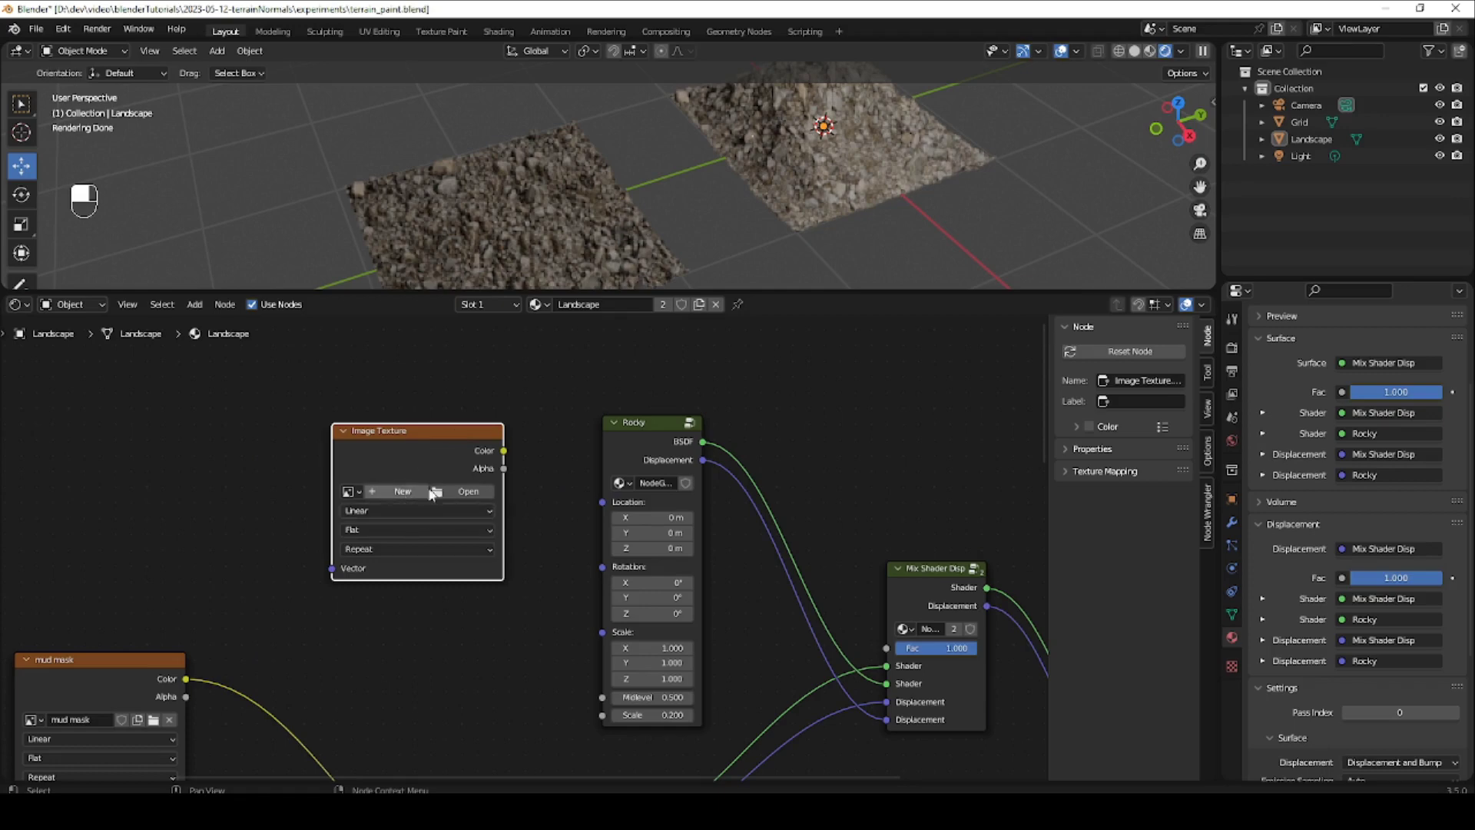
Create a new blank image named "rocky_mask" in the empty Image Texture node.
{"action": "left_click", "coordinate": [399, 491]}
{"action": "left_click", "coordinate": [436, 519]}
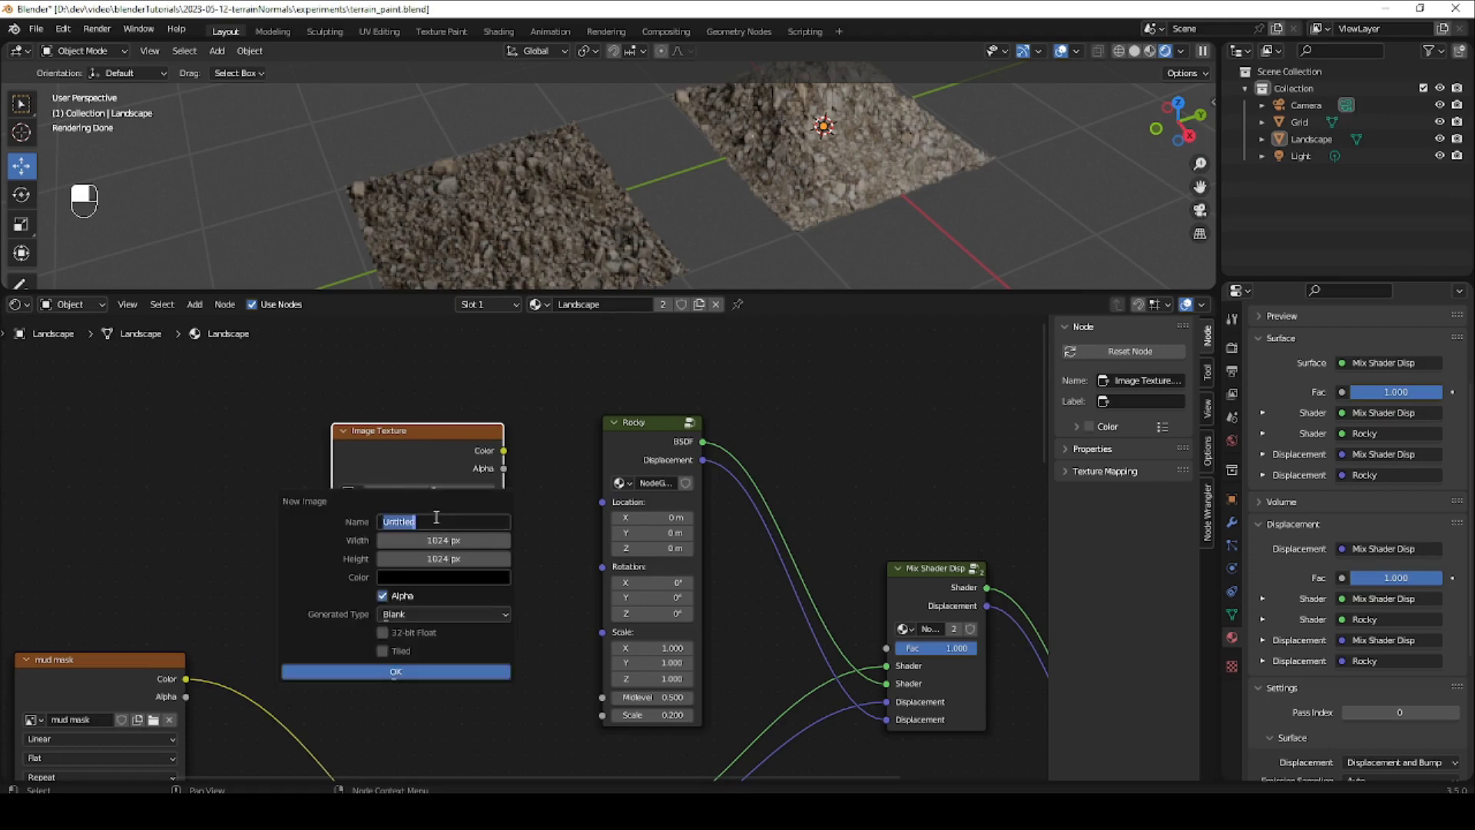
{"action": "type", "text": "rocky_mask"}
{"action": "left_click", "coordinate": [428, 670]}
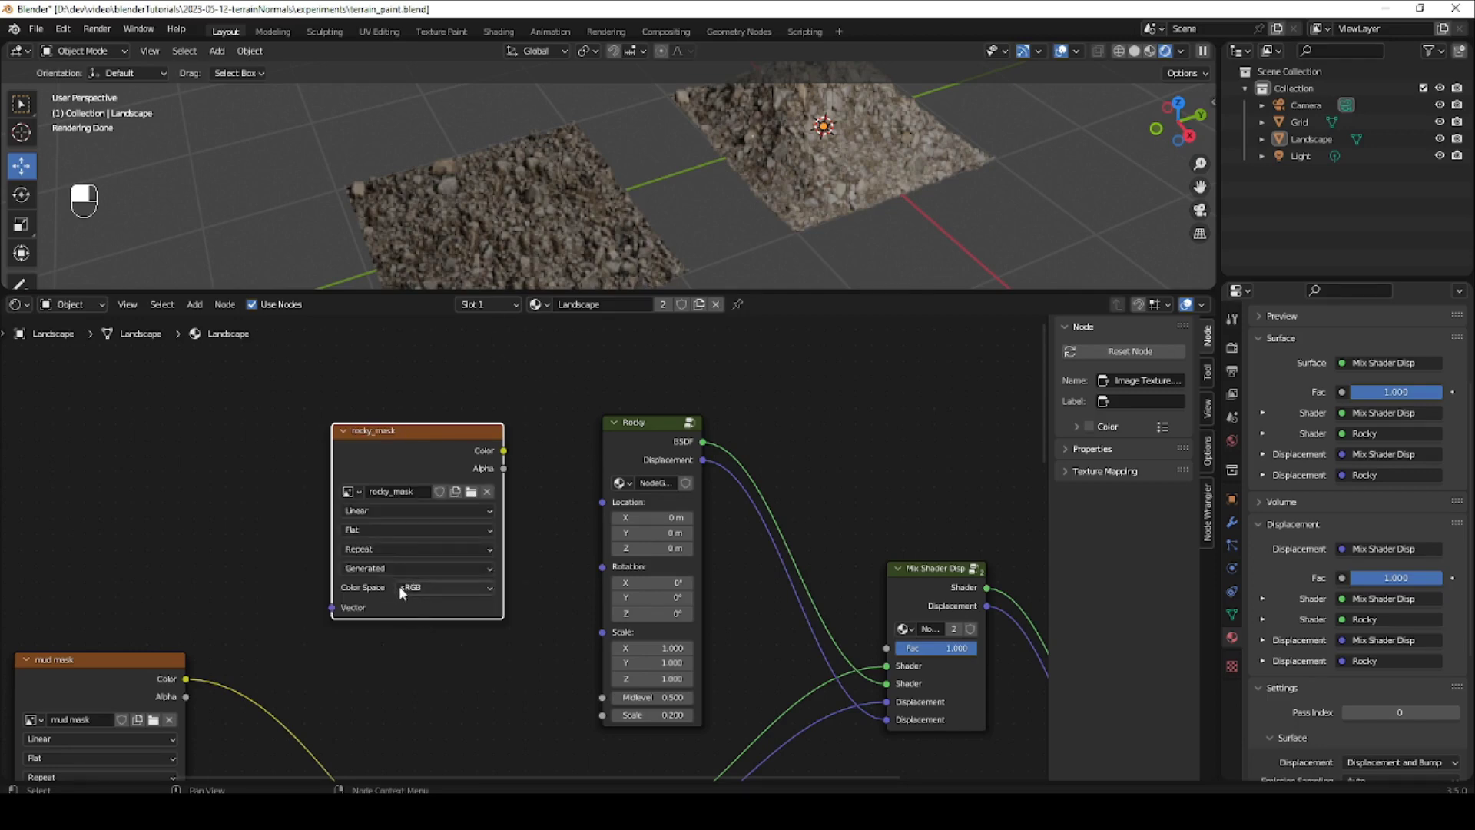
Set the rocky_mask image's color space to Non-Color.
{"action": "left_click", "coordinate": [439, 580]}
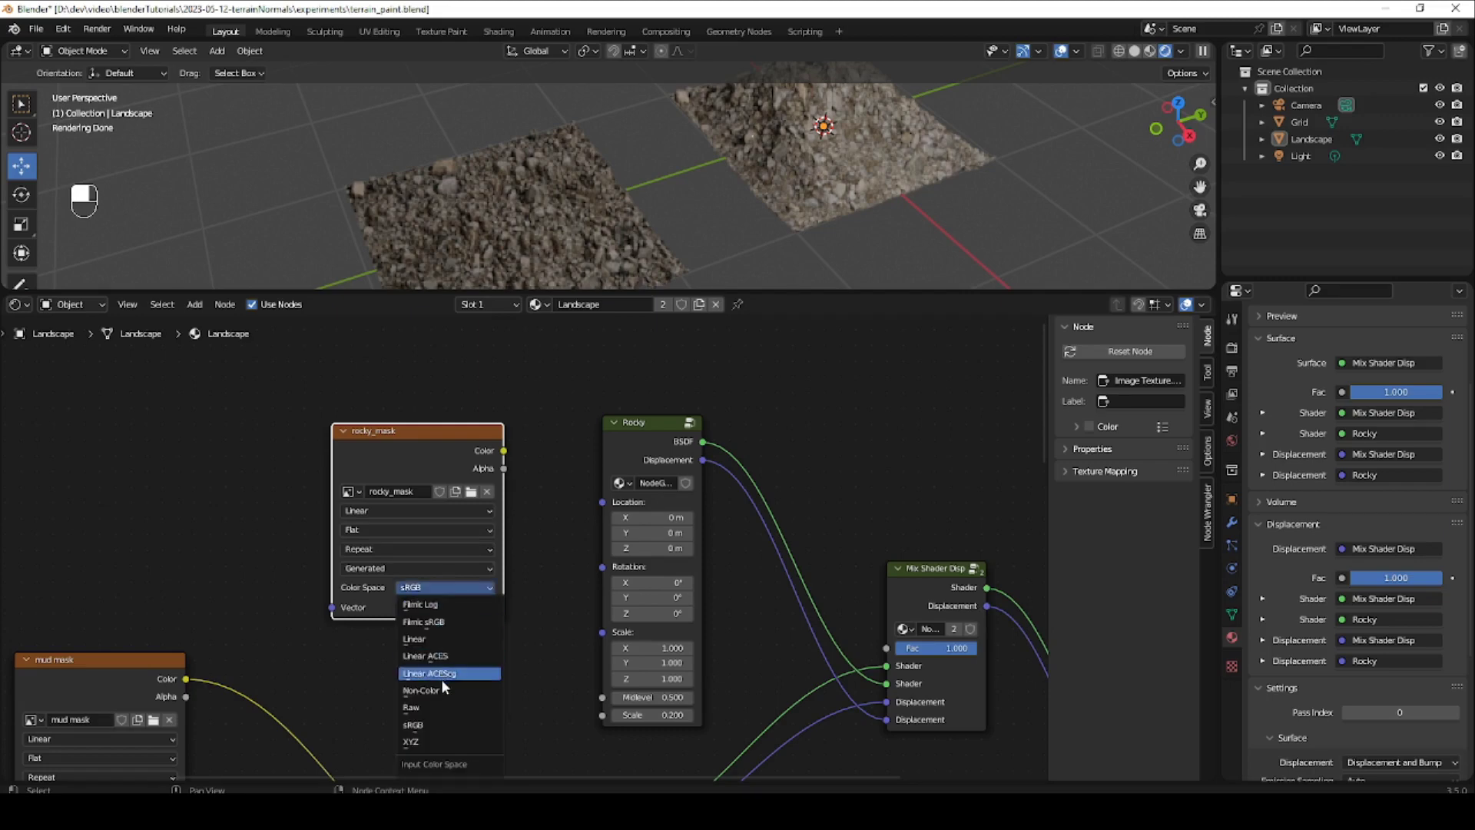
{"action": "left_click", "coordinate": [441, 680]}
{"action": "left_click", "coordinate": [450, 596]}
{"action": "left_click", "coordinate": [454, 587]}
{"action": "left_click", "coordinate": [438, 691]}
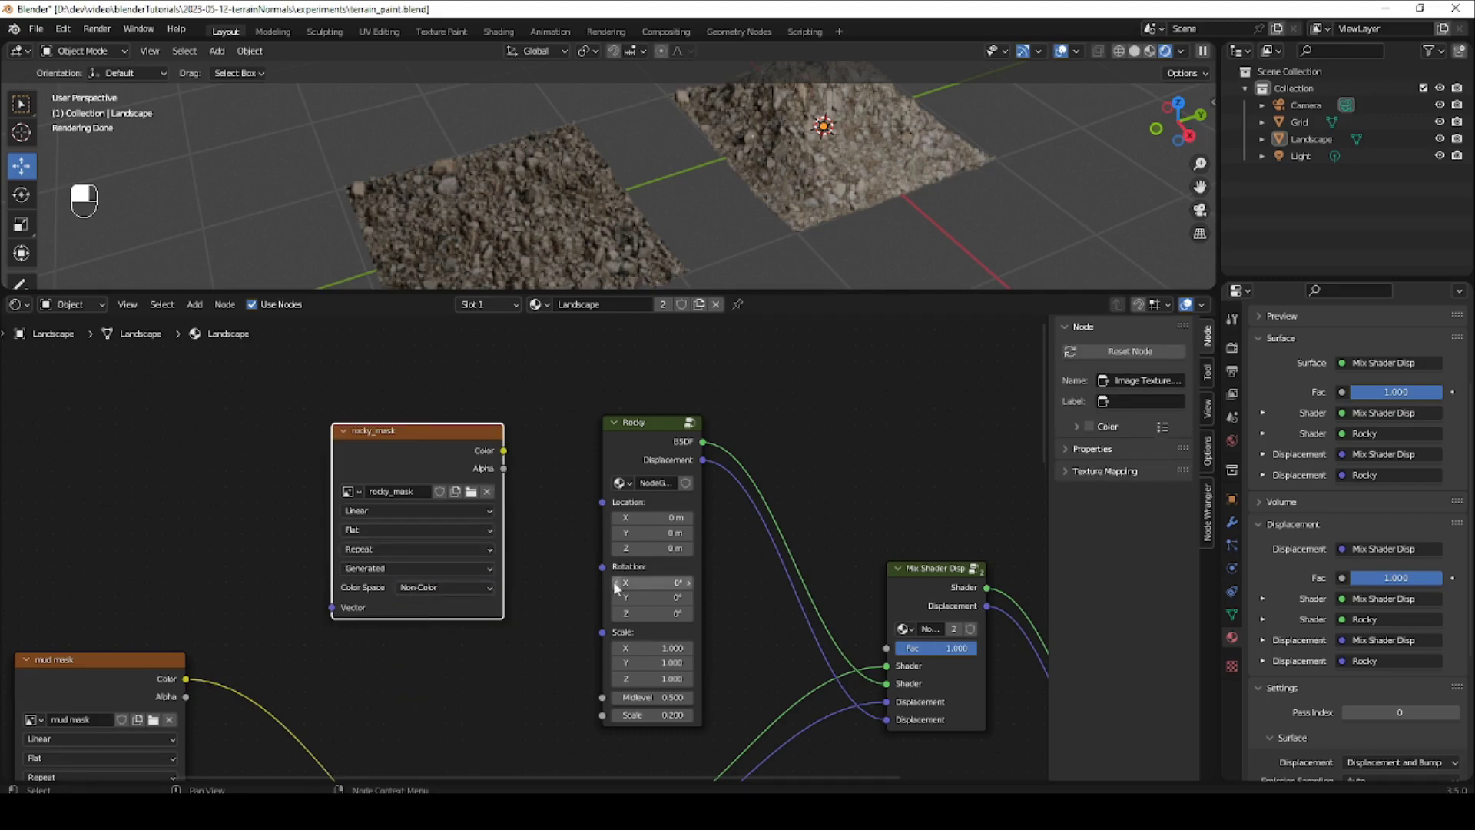
Arrange the rocky_mask texture above the Rocky node and link its Color output to the second Mix Shader Disp's Fac input.
{"action": "middle_click_drag", "start_coordinate": [613, 581], "coordinate": [537, 536], "text": "ctrl"}
{"action": "middle_click_drag", "start_coordinate": [527, 536], "coordinate": [432, 574], "text": "shift"}
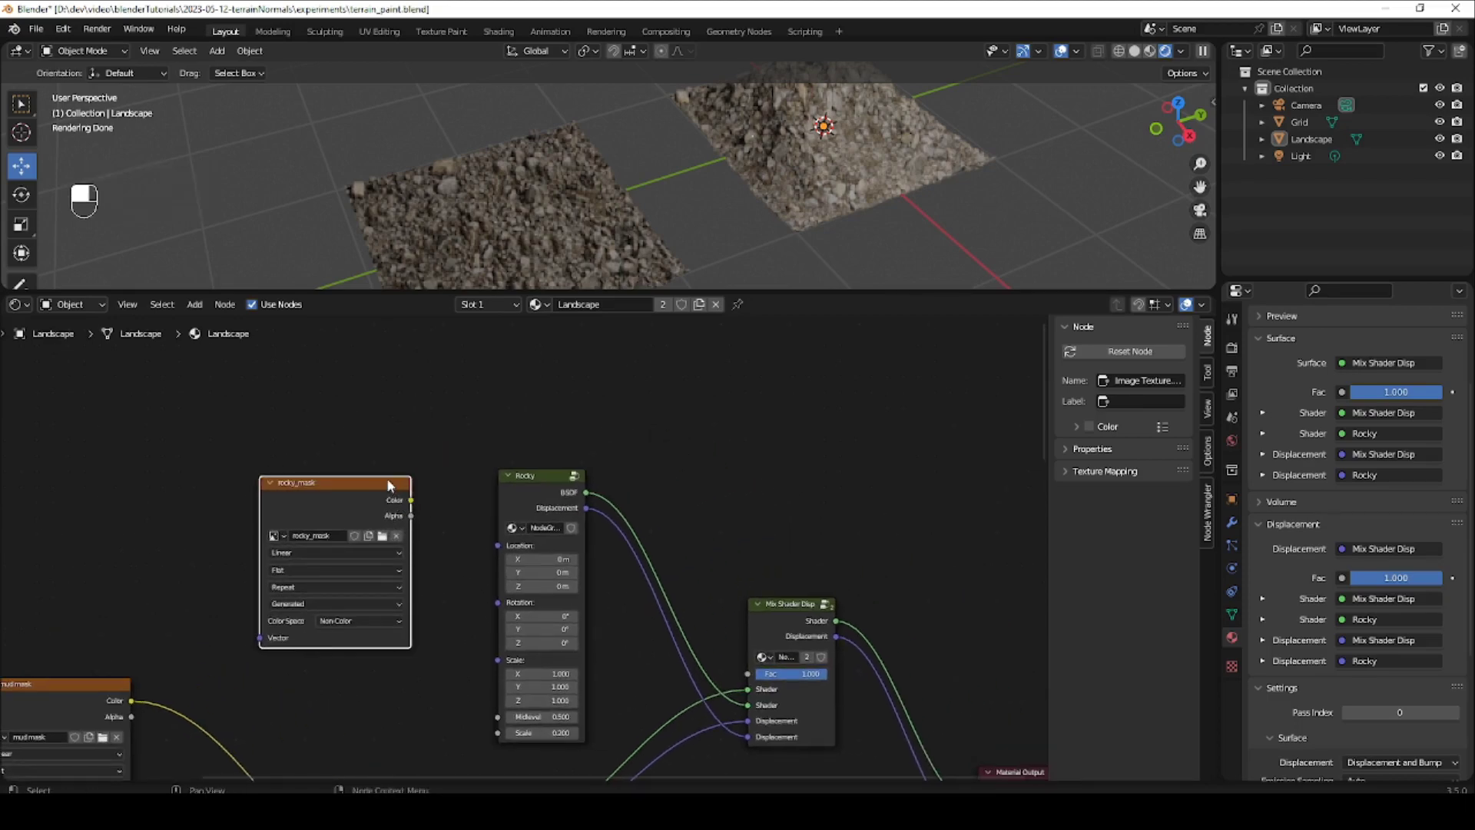
{"action": "left_click_drag", "start_coordinate": [388, 485], "coordinate": [438, 418]}
{"action": "left_click_drag", "start_coordinate": [536, 484], "coordinate": [378, 565]}
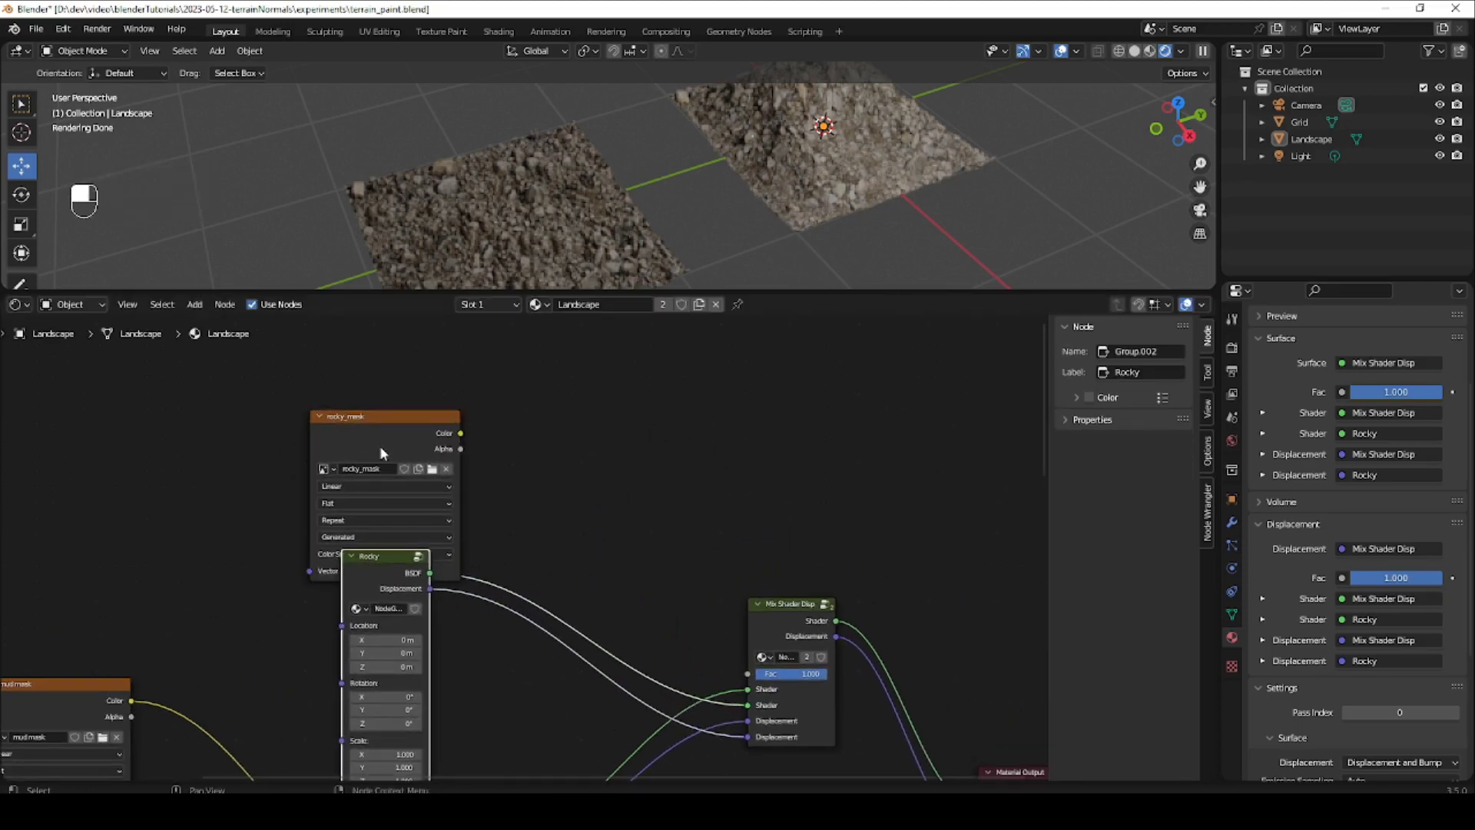
{"action": "left_click", "coordinate": [379, 446]}
{"action": "left_click_drag", "start_coordinate": [391, 409], "coordinate": [473, 394]}
{"action": "left_click", "coordinate": [430, 425]}
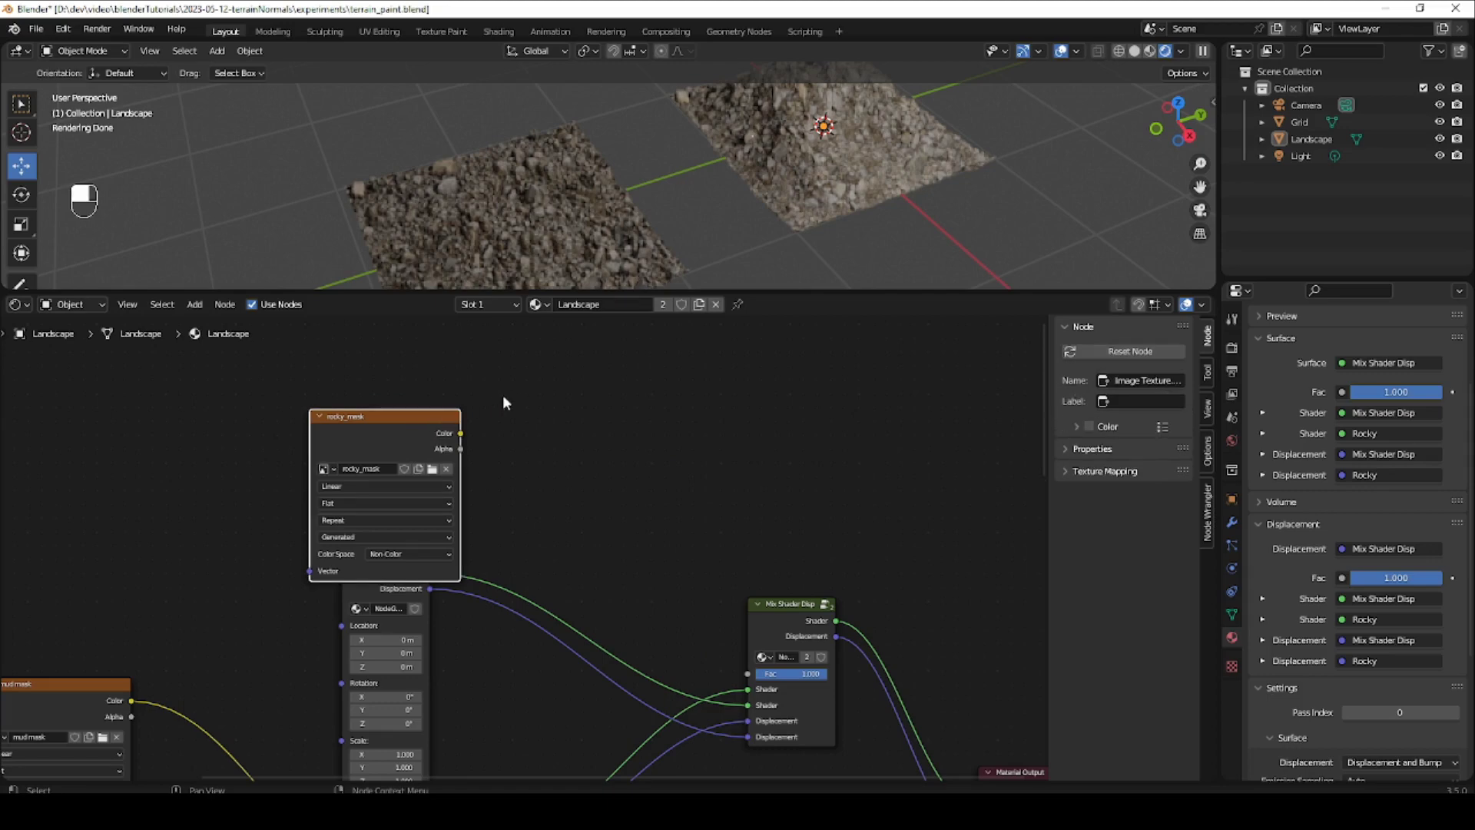
{"action": "left_click_drag", "start_coordinate": [432, 422], "coordinate": [747, 673]}
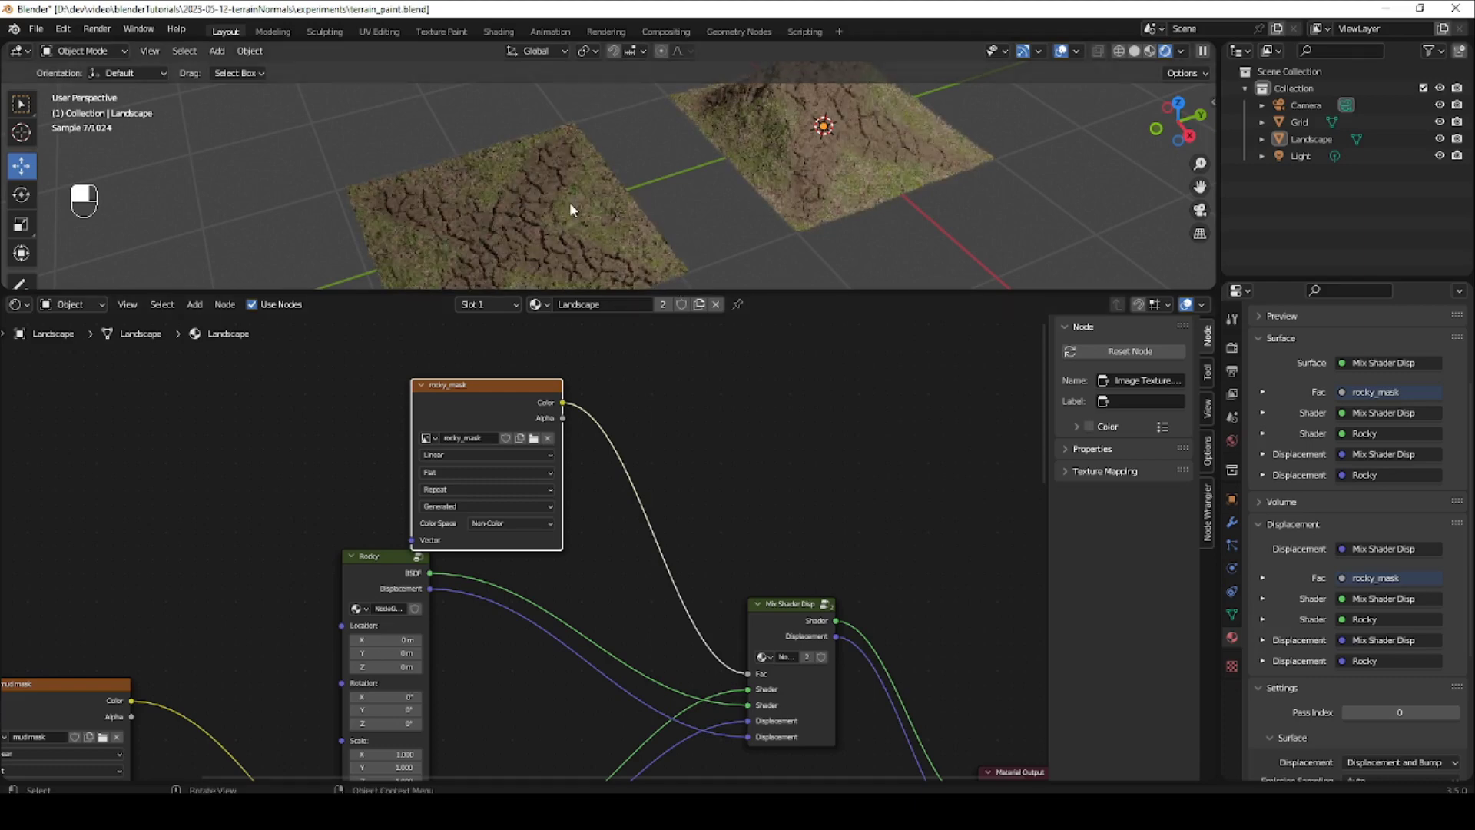
Enlarge the 3D viewport, switch to the Texture Paint workspace, and angle the view onto the hill for painting rocky_mask.
{"action": "left_click_drag", "start_coordinate": [768, 292], "coordinate": [765, 511]}
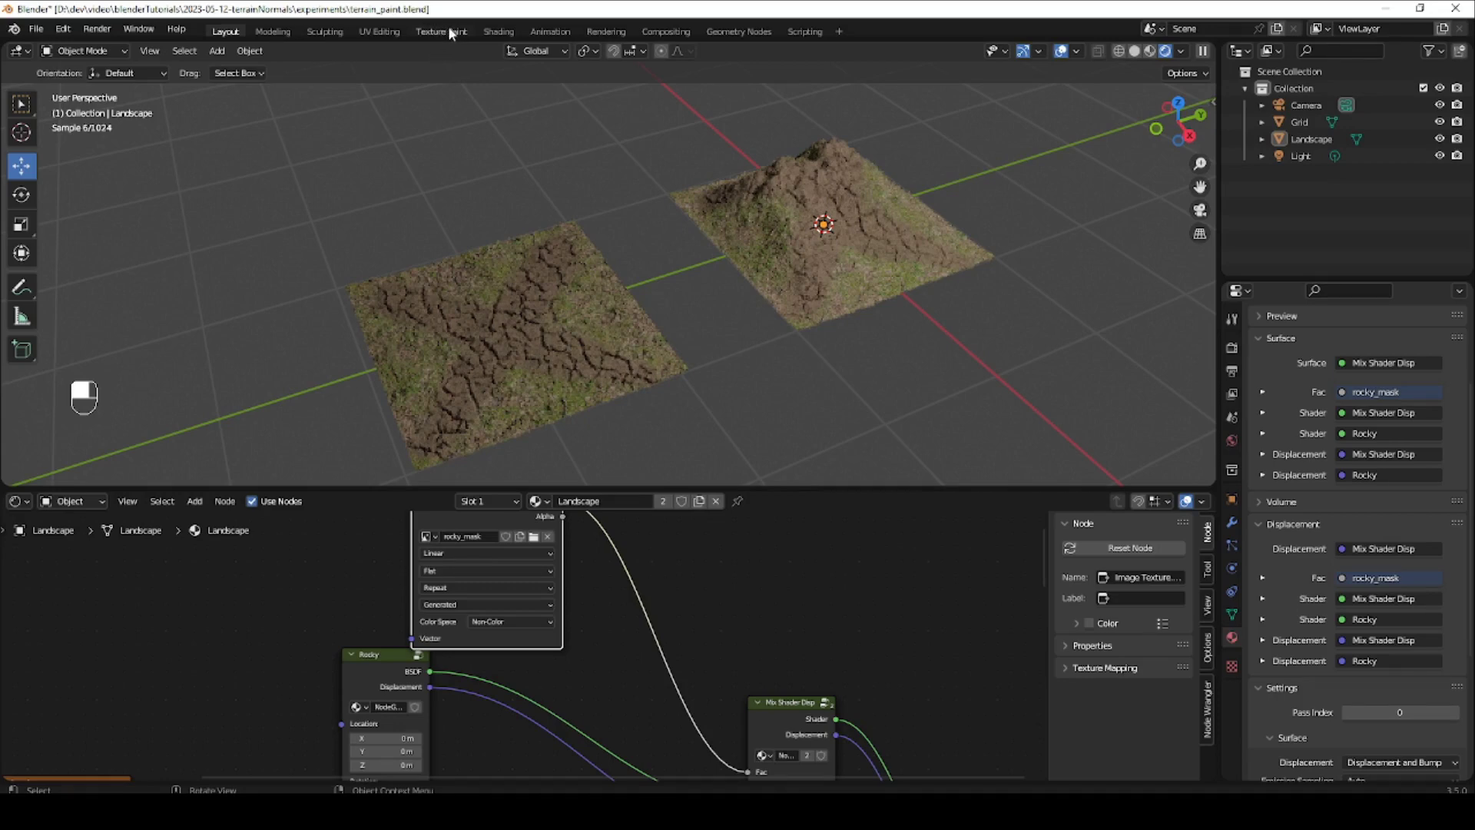
{"action": "left_click", "coordinate": [450, 30]}
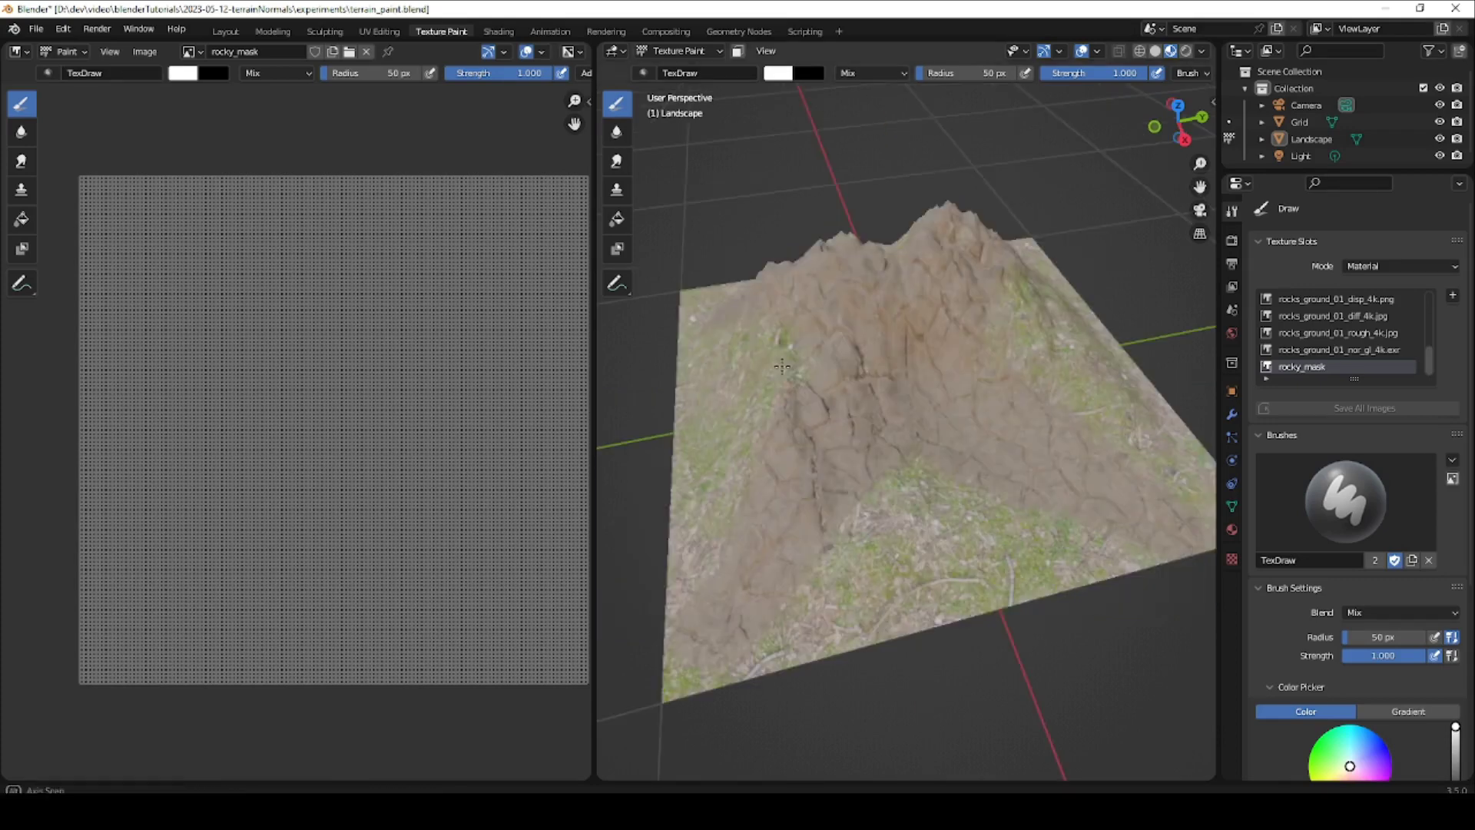
{"action": "middle_click_drag", "start_coordinate": [776, 362], "coordinate": [863, 287]}
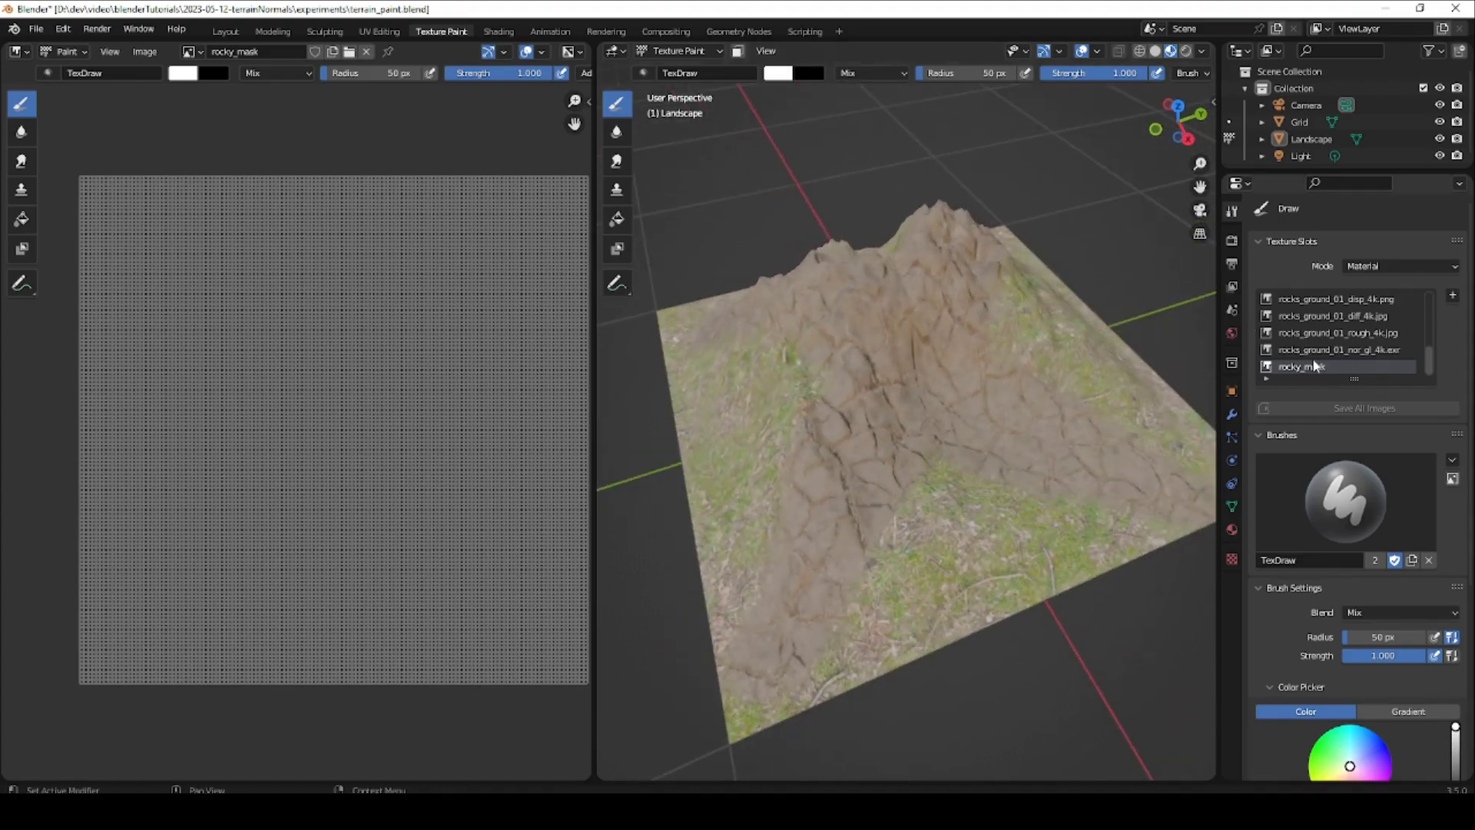
{"action": "mouse_move", "coordinate": [836, 398]}
{"action": "middle_mouse_down"}
{"action": "mouse_move", "coordinate": [818, 384]}
{"action": "mouse_move", "coordinate": [803, 408]}
{"action": "middle_mouse_up"}
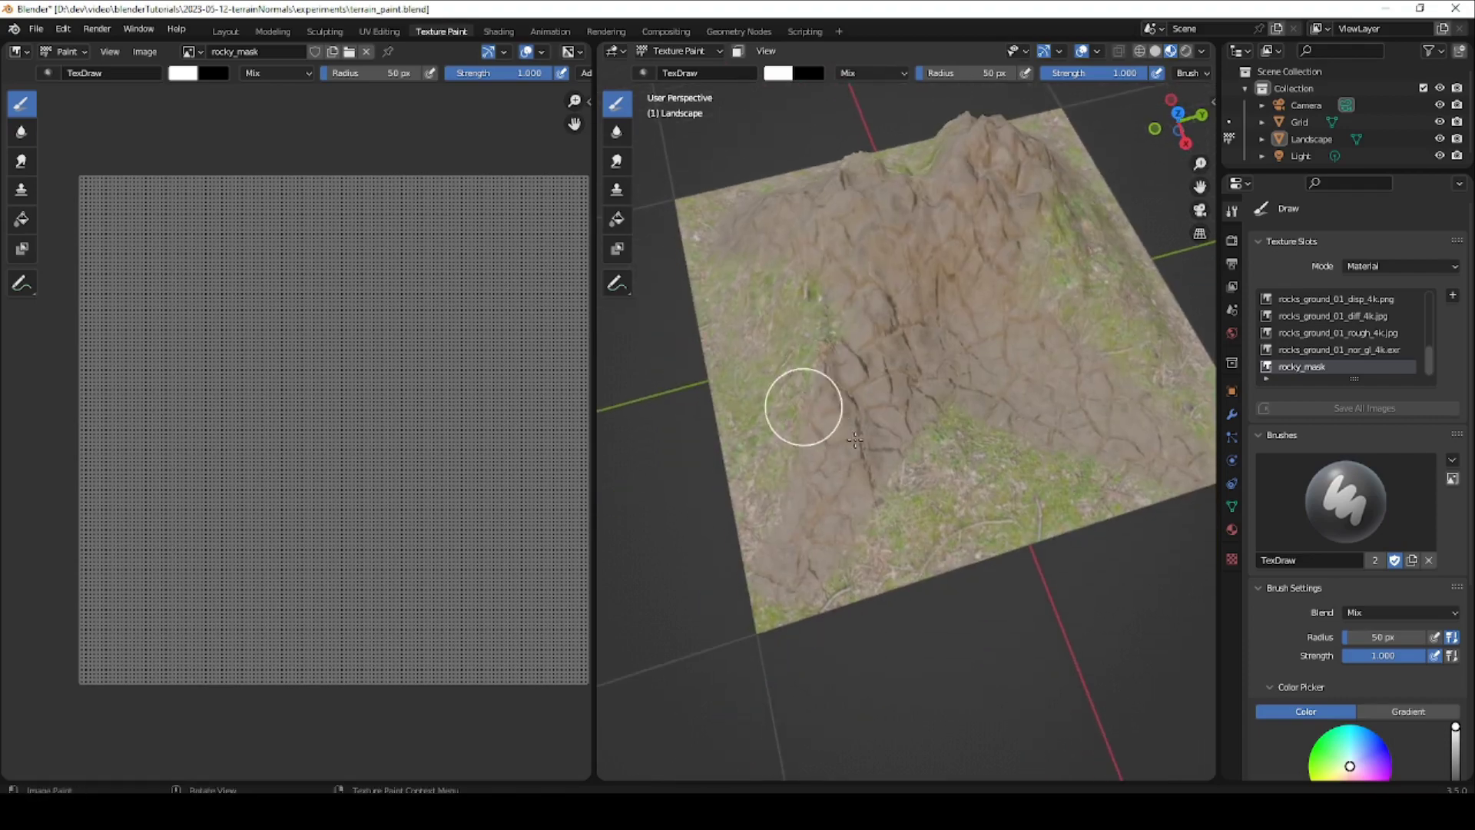
Paint three white patches into rocky_mask on different sides of the hill to bring out rocks around its slopes.
{"action": "mouse_move", "coordinate": [893, 514]}
{"action": "left_mouse_down"}
{"action": "mouse_move", "coordinate": [836, 477]}
{"action": "mouse_move", "coordinate": [1024, 500]}
{"action": "mouse_move", "coordinate": [814, 467]}
{"action": "left_mouse_up"}
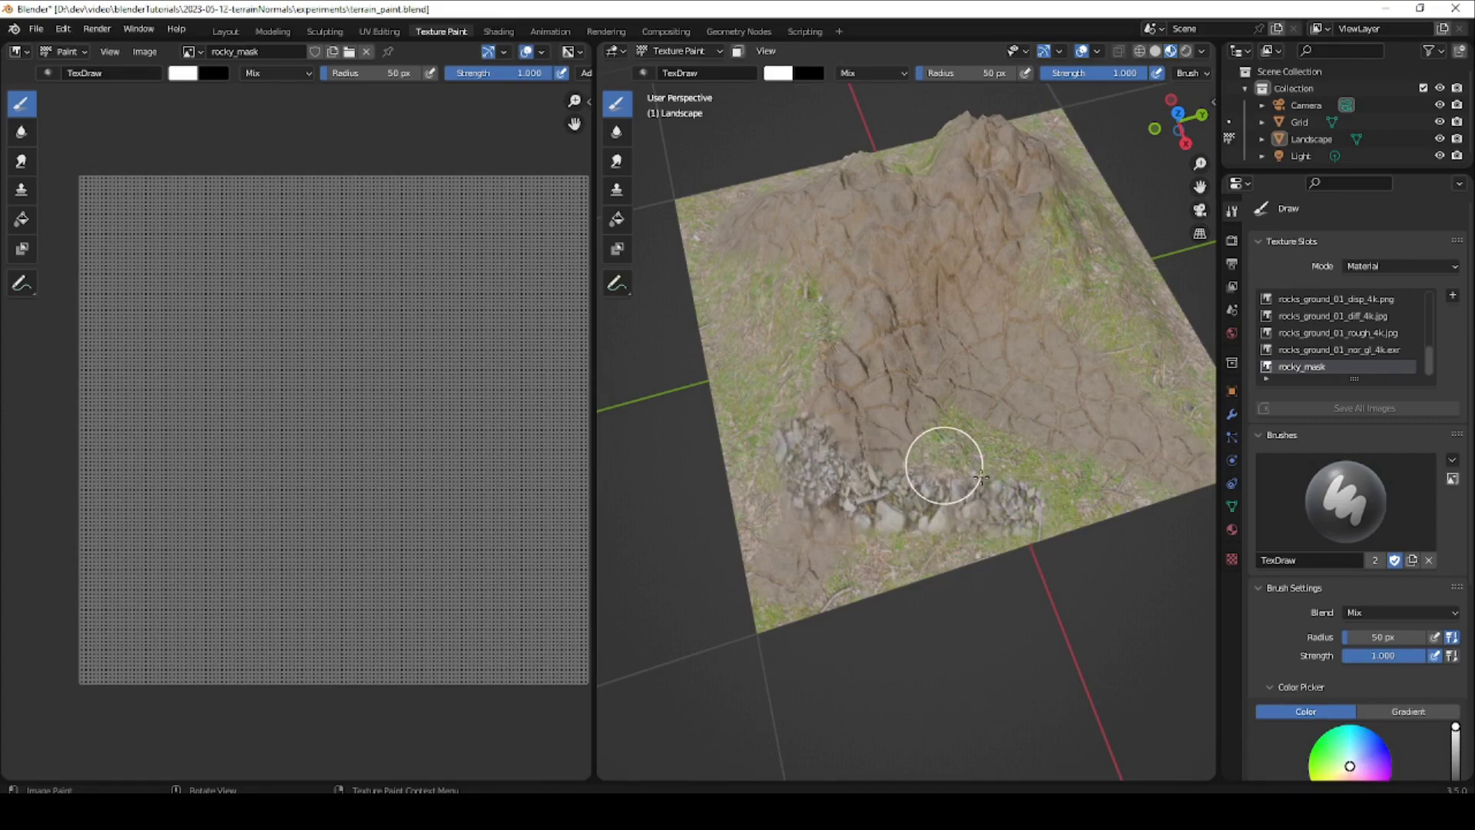
{"action": "mouse_move", "coordinate": [981, 477]}
{"action": "left_mouse_down"}
{"action": "mouse_move", "coordinate": [892, 464]}
{"action": "mouse_move", "coordinate": [882, 510]}
{"action": "mouse_move", "coordinate": [745, 417]}
{"action": "left_mouse_up"}
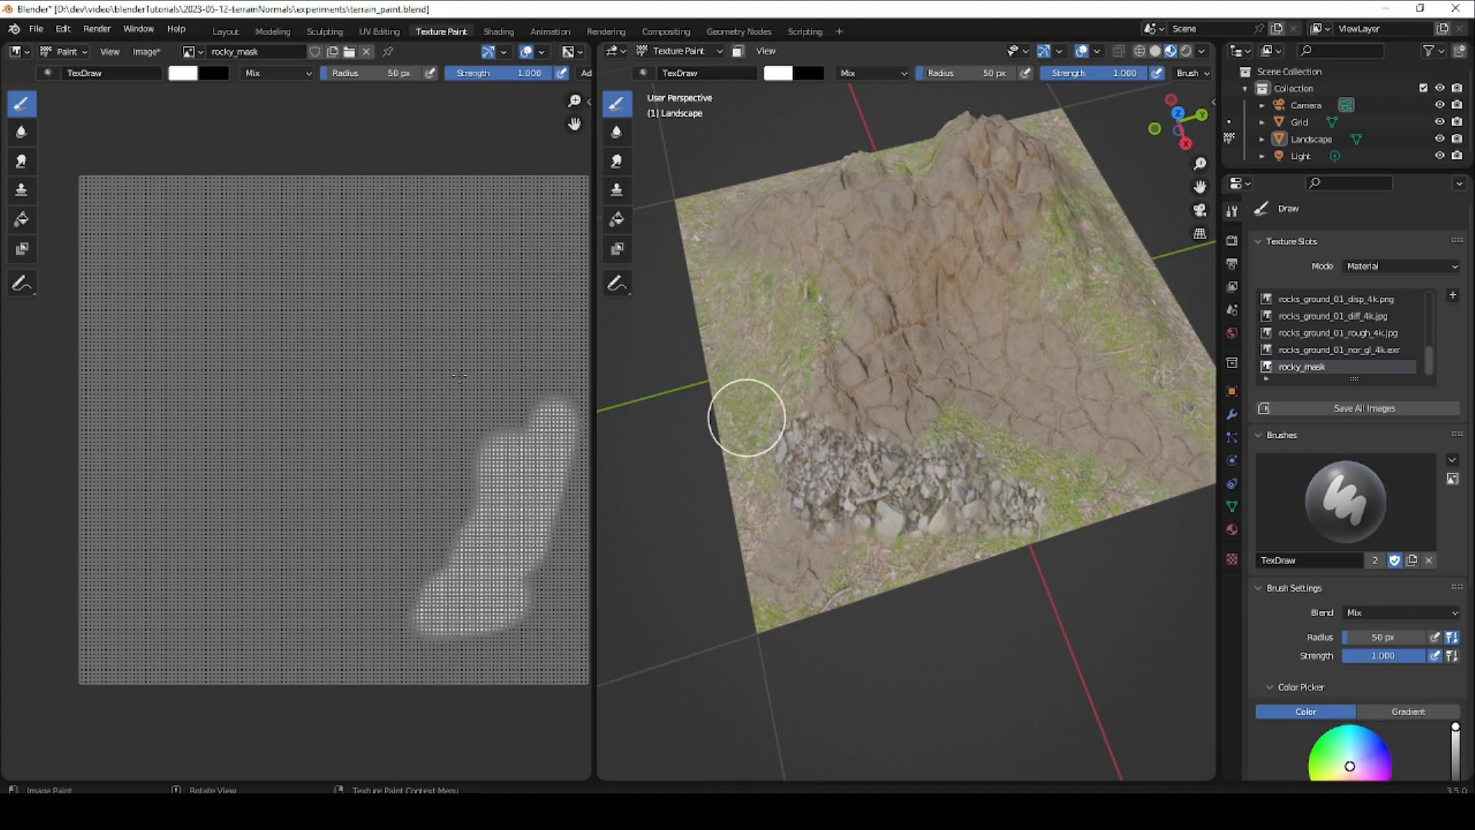
{"action": "mouse_move", "coordinate": [1044, 369]}
{"action": "middle_mouse_down"}
{"action": "mouse_move", "coordinate": [875, 350]}
{"action": "mouse_move", "coordinate": [932, 402]}
{"action": "middle_mouse_up"}
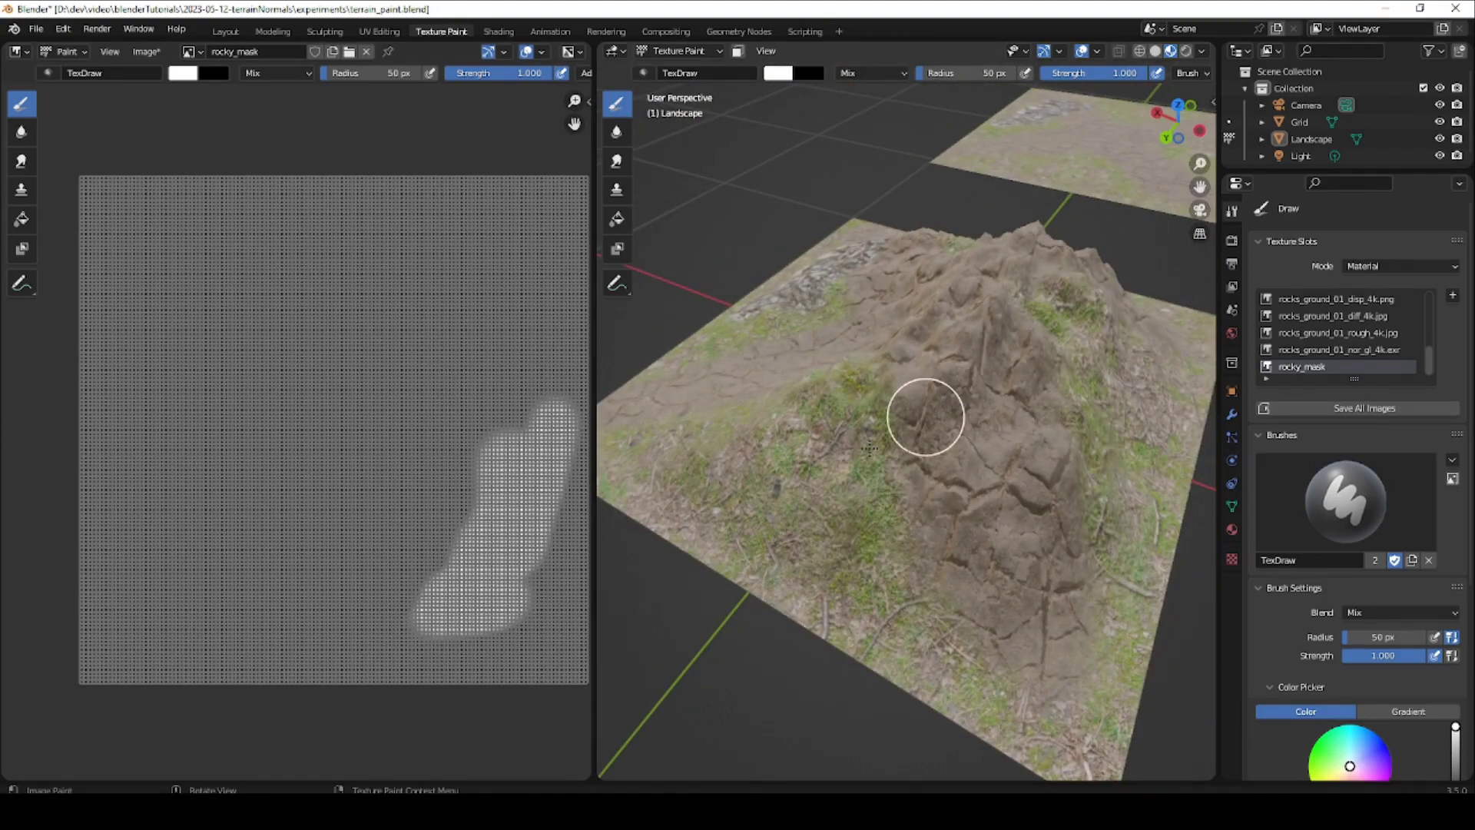
{"action": "mouse_move", "coordinate": [877, 449]}
{"action": "left_mouse_down"}
{"action": "mouse_move", "coordinate": [899, 573]}
{"action": "mouse_move", "coordinate": [922, 586]}
{"action": "mouse_move", "coordinate": [846, 498]}
{"action": "left_mouse_up"}
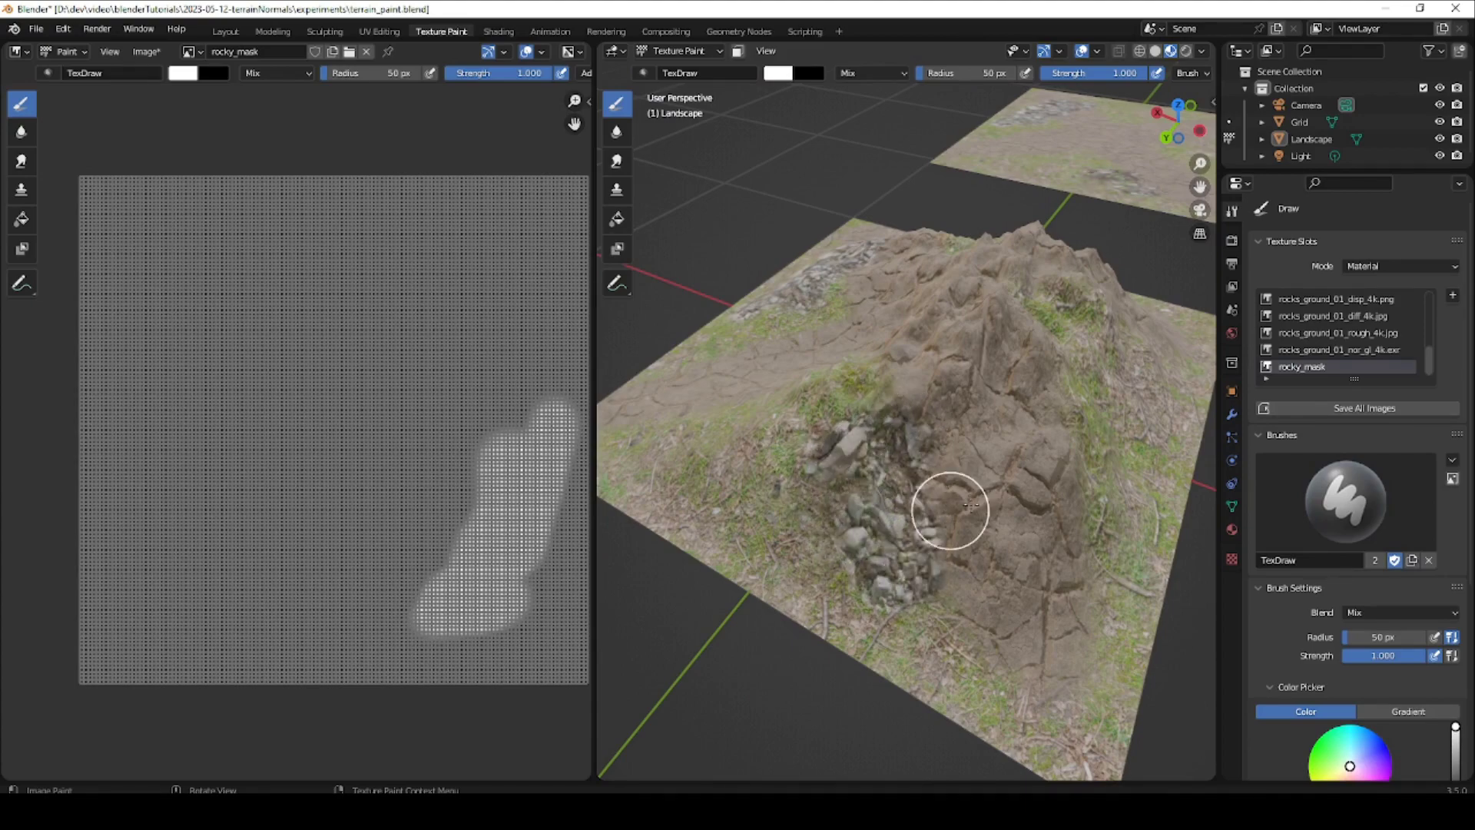
{"action": "mouse_move", "coordinate": [970, 504]}
{"action": "left_mouse_down"}
{"action": "mouse_move", "coordinate": [961, 471]}
{"action": "mouse_move", "coordinate": [955, 487]}
{"action": "mouse_move", "coordinate": [988, 451]}
{"action": "left_mouse_up"}
{"action": "mouse_move", "coordinate": [988, 451]}
{"action": "middle_mouse_down"}
{"action": "mouse_move", "coordinate": [749, 421]}
{"action": "mouse_move", "coordinate": [805, 475]}
{"action": "mouse_move", "coordinate": [814, 450]}
{"action": "middle_mouse_up"}
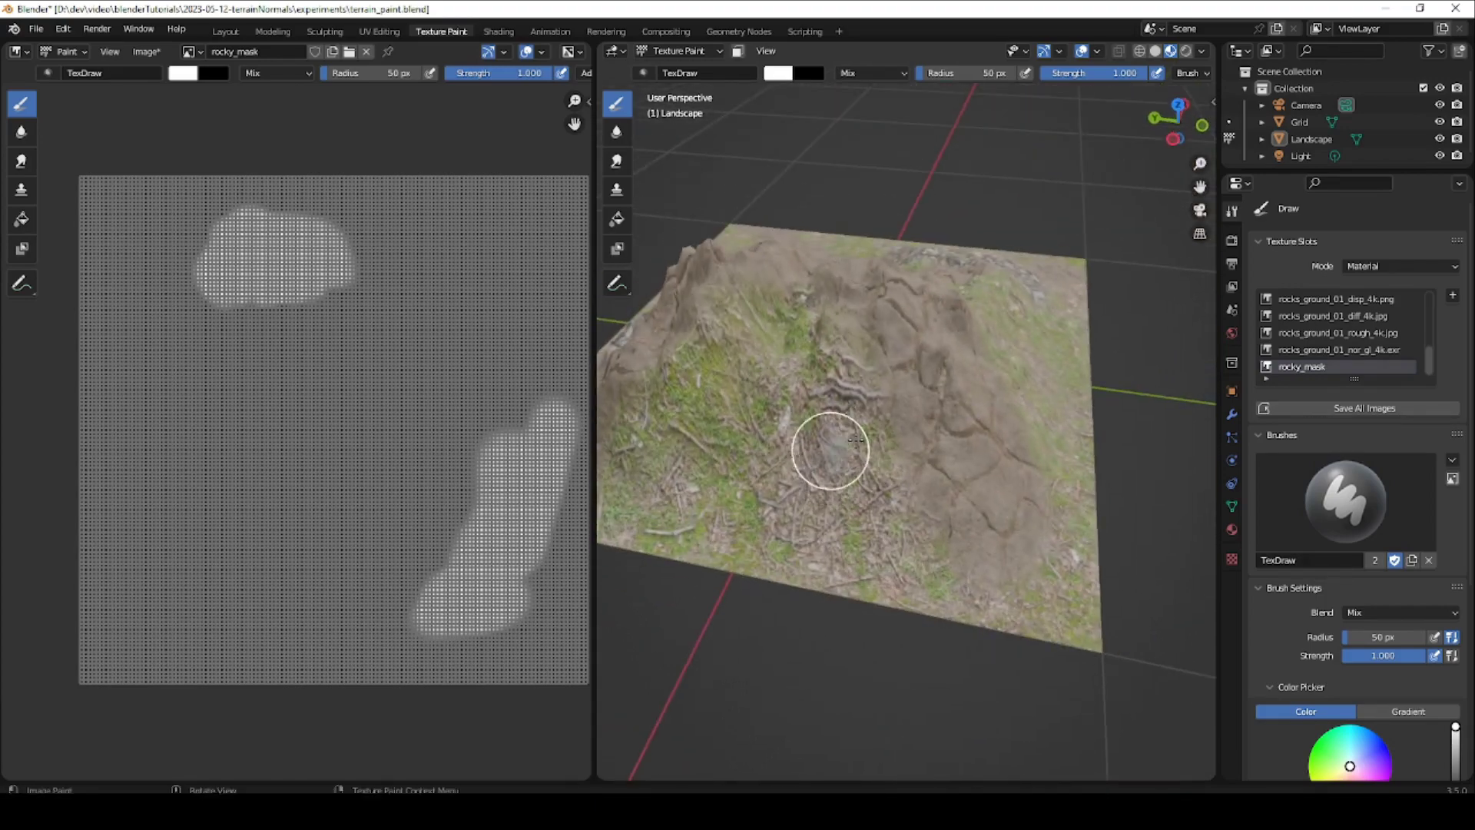
{"action": "mouse_move", "coordinate": [816, 397]}
{"action": "left_mouse_down"}
{"action": "mouse_move", "coordinate": [809, 366]}
{"action": "mouse_move", "coordinate": [843, 402]}
{"action": "mouse_move", "coordinate": [854, 505]}
{"action": "mouse_move", "coordinate": [850, 422]}
{"action": "mouse_move", "coordinate": [832, 454]}
{"action": "mouse_move", "coordinate": [754, 438]}
{"action": "left_mouse_up"}
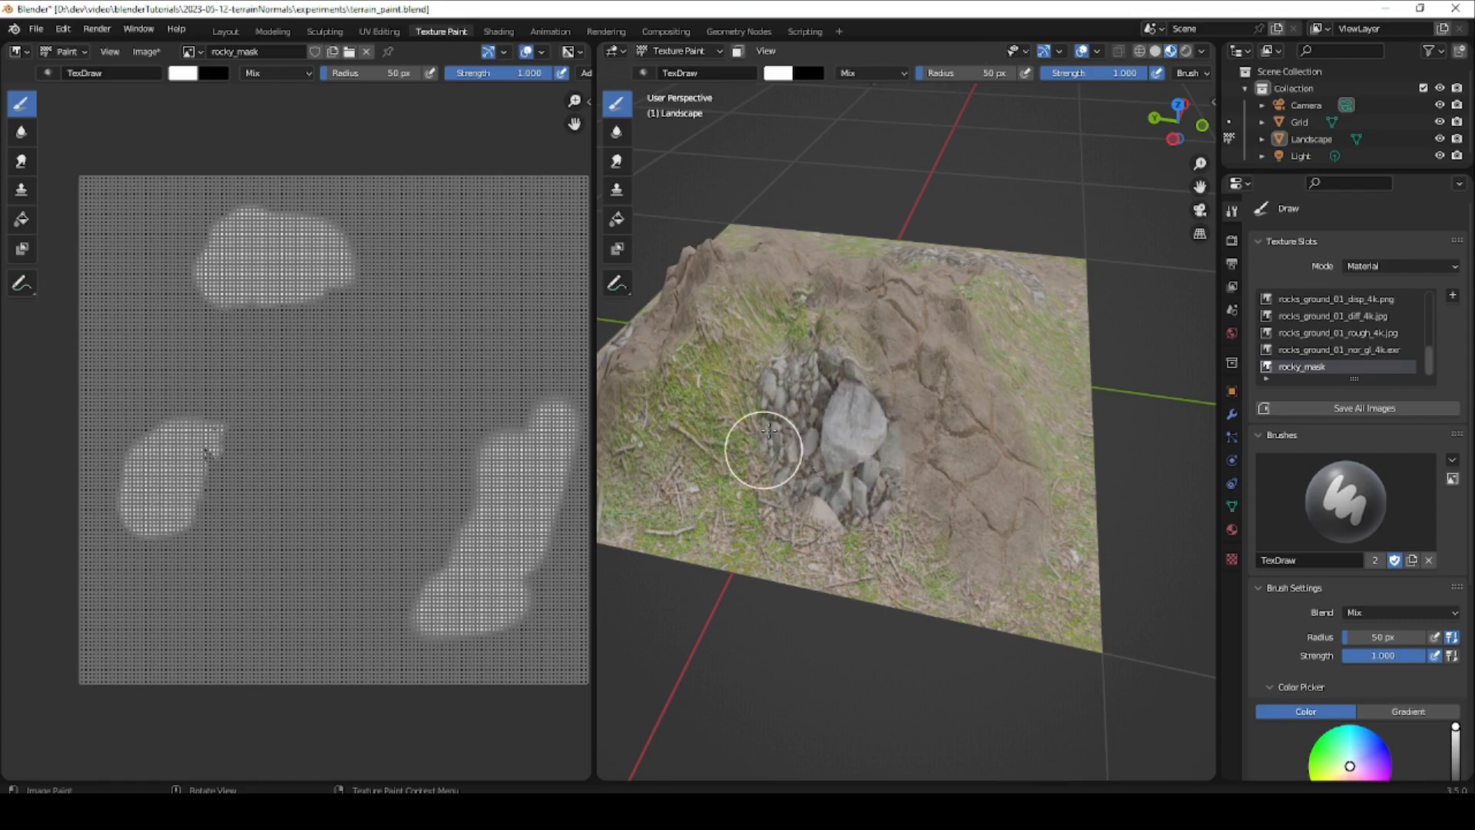
{"action": "mouse_move", "coordinate": [753, 438]}
{"action": "middle_mouse_down"}
{"action": "mouse_move", "coordinate": [806, 418]}
{"action": "mouse_move", "coordinate": [839, 289]}
{"action": "middle_mouse_up"}
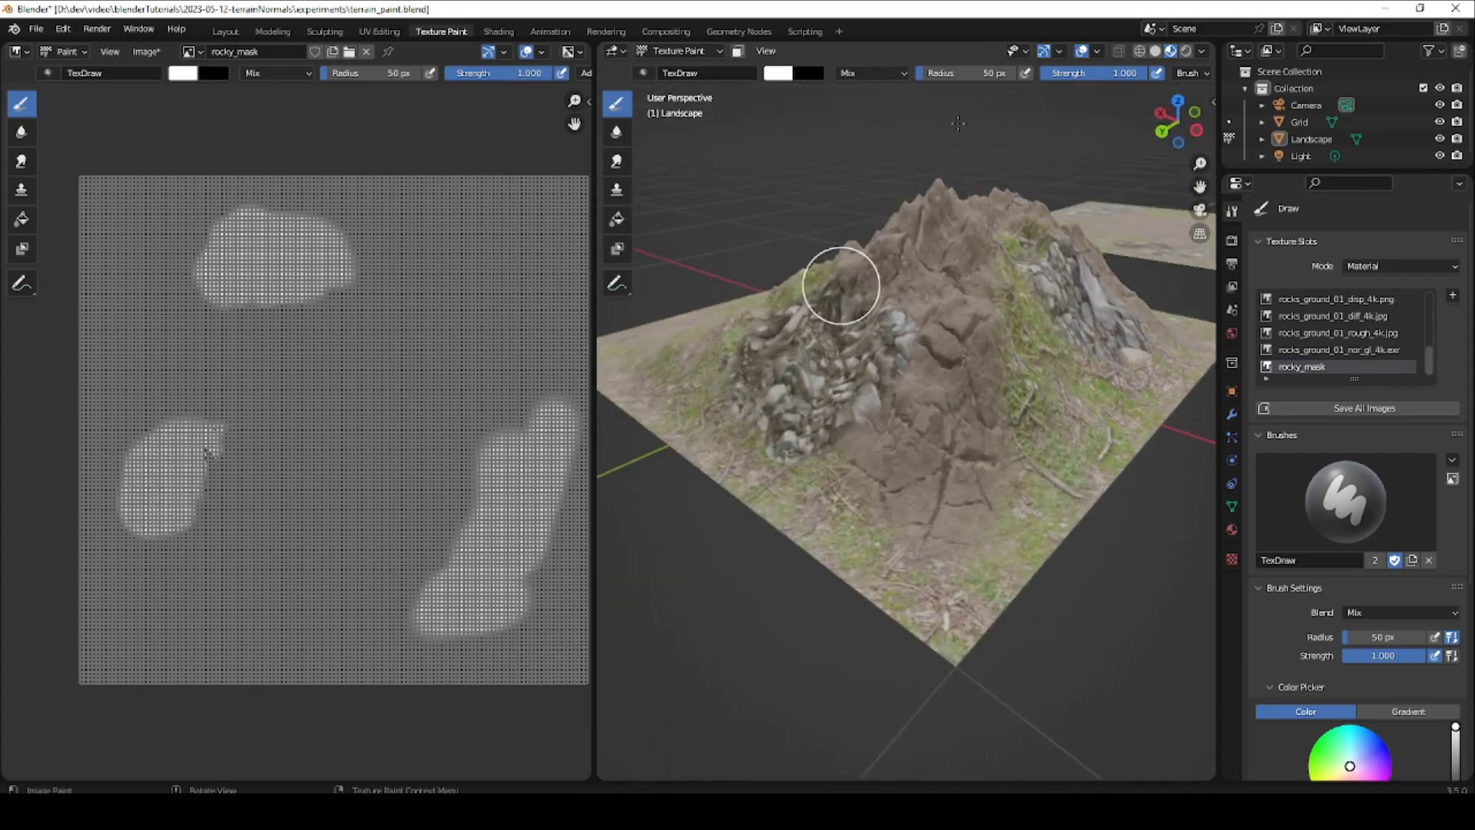
{"action": "mouse_move", "coordinate": [778, 356]}
{"action": "middle_mouse_down"}
{"action": "mouse_move", "coordinate": [829, 325]}
{"action": "mouse_move", "coordinate": [839, 339]}
{"action": "middle_mouse_up"}
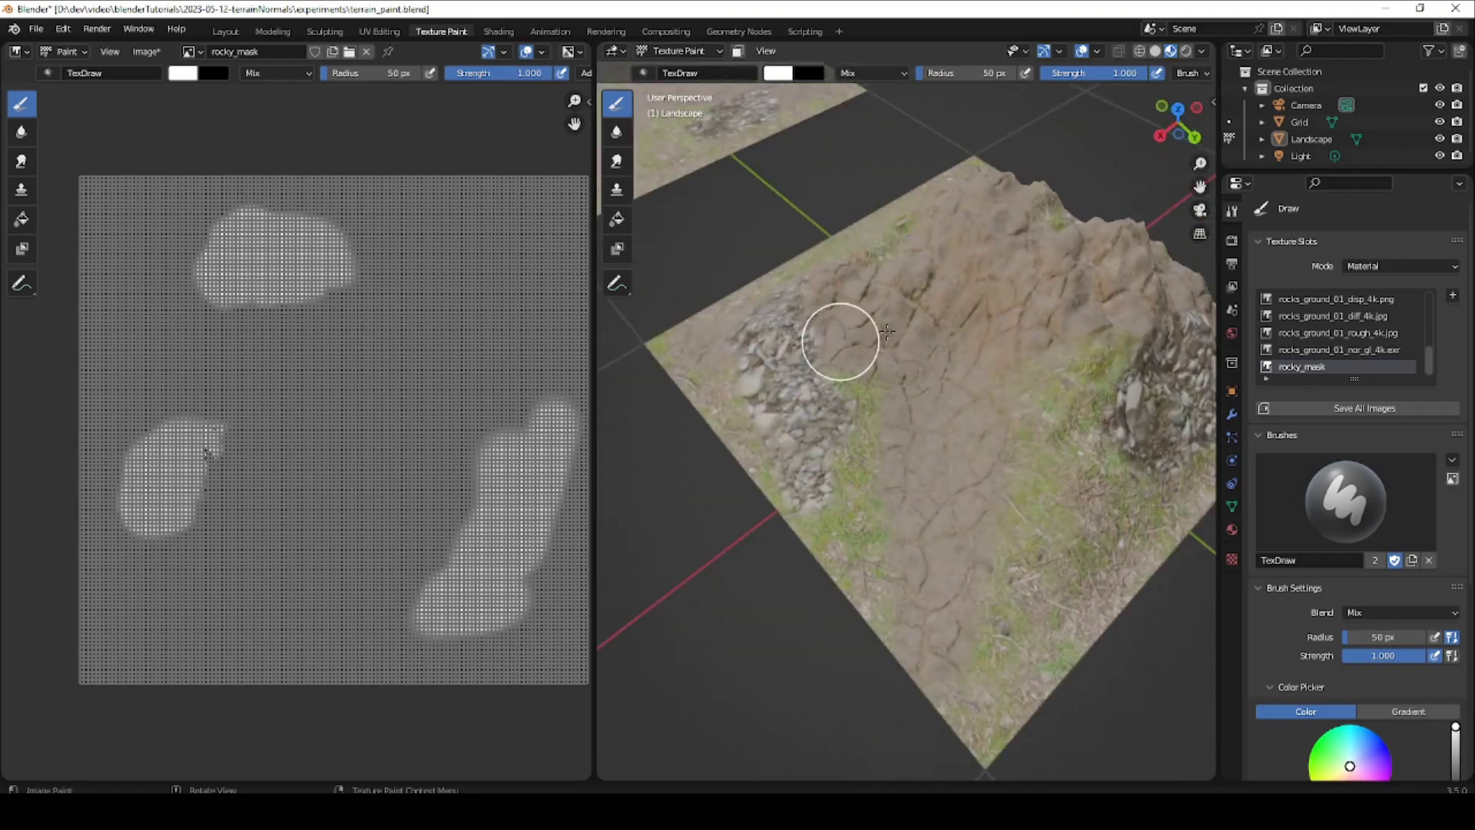
Return to the Layout workspace, view the rocky patches on the hill up close, and enlarge the node editor.
{"action": "left_click", "coordinate": [225, 32]}
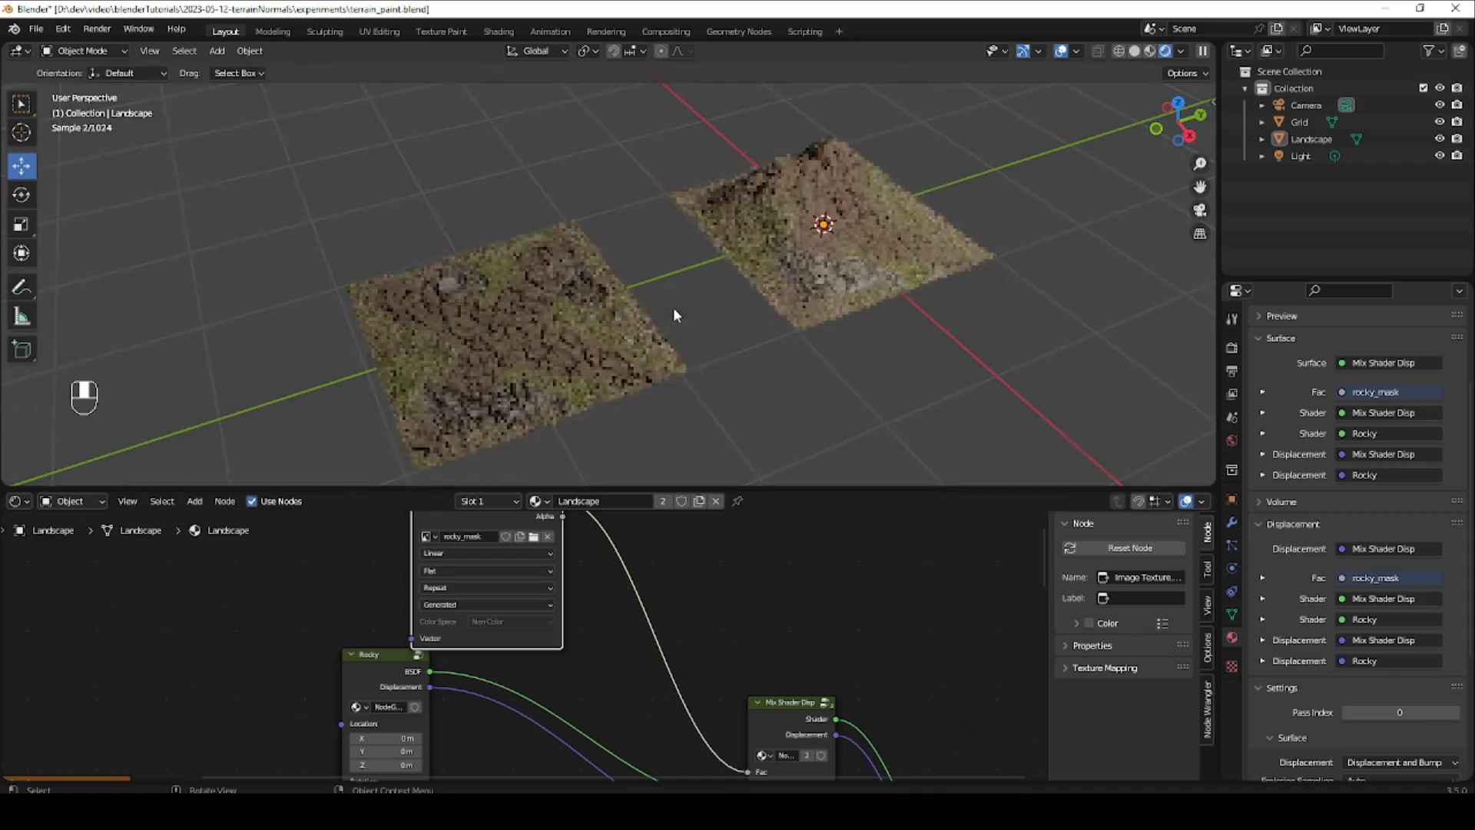
{"action": "middle_click_drag", "start_coordinate": [659, 324], "coordinate": [674, 380], "text": "ctrl"}
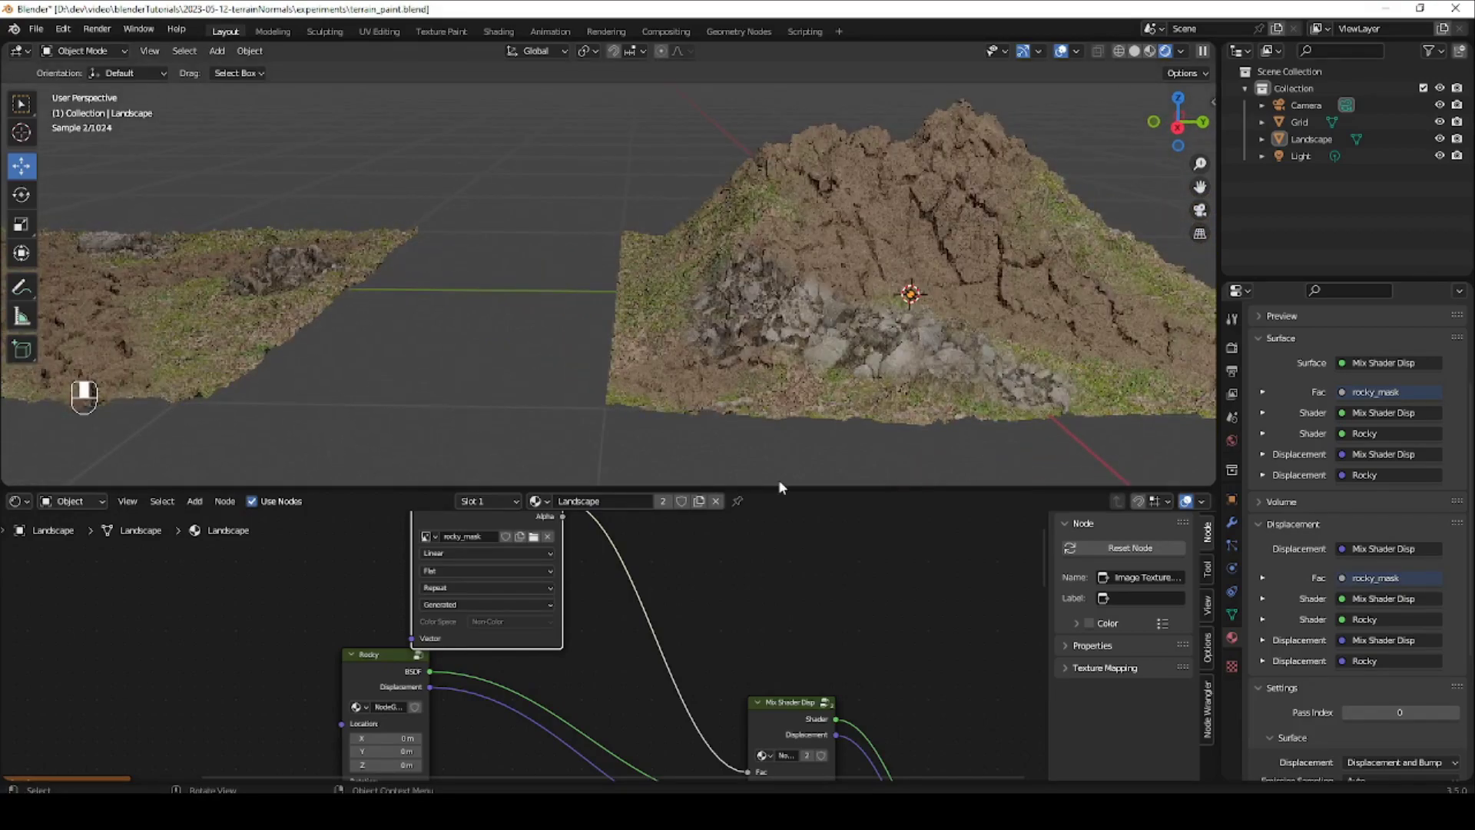
{"action": "left_click_drag", "start_coordinate": [778, 484], "coordinate": [780, 324]}
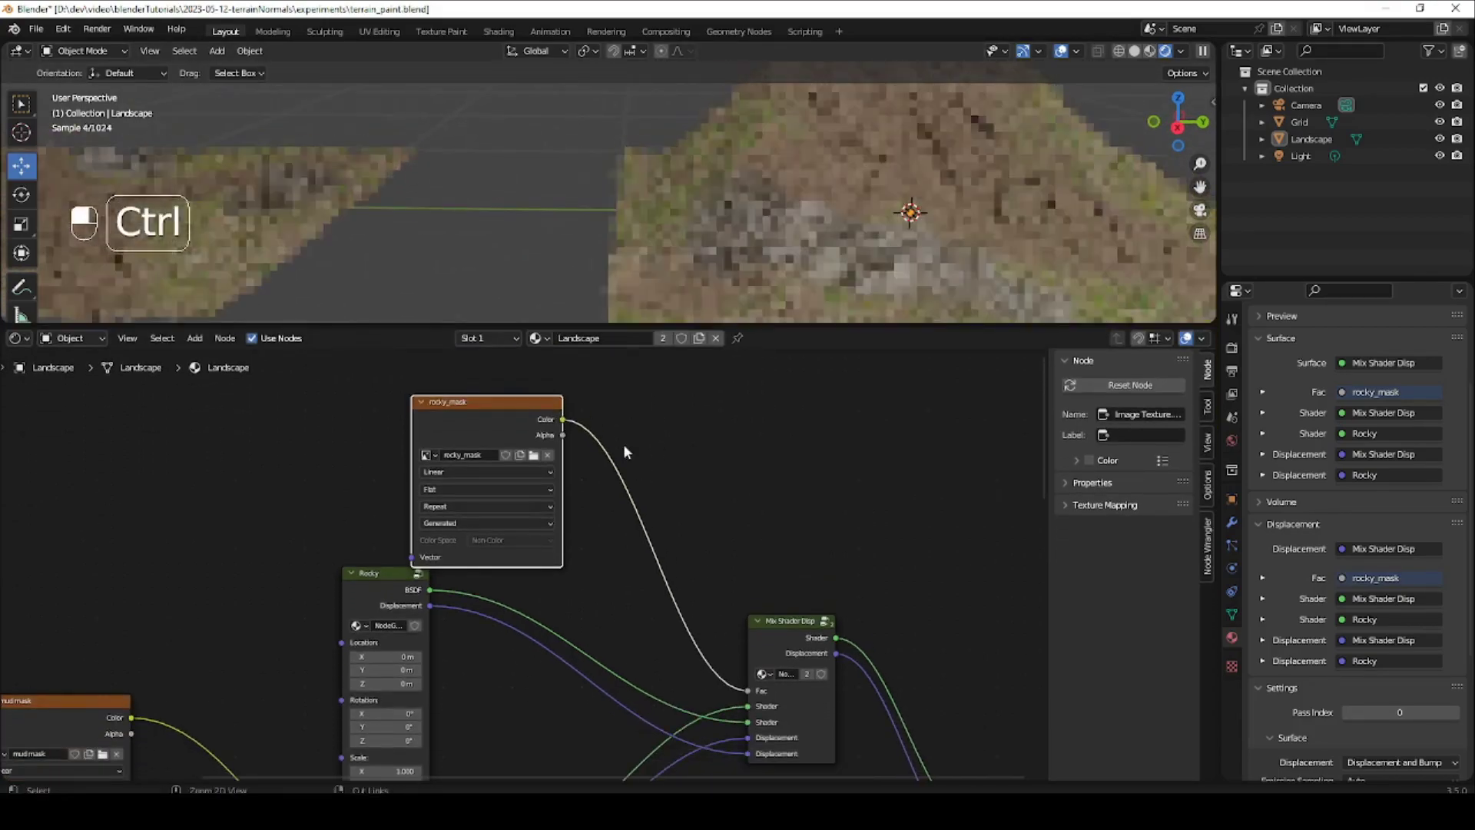
Tidy the node layout by repositioning the second Mix Shader Disp, Rocky, and rocky_mask nodes so they no longer overlap.
{"action": "middle_click_drag", "start_coordinate": [624, 444], "coordinate": [456, 472], "text": "ctrl"}
{"action": "middle_click_drag", "start_coordinate": [461, 566], "coordinate": [606, 537], "text": "ctrl"}
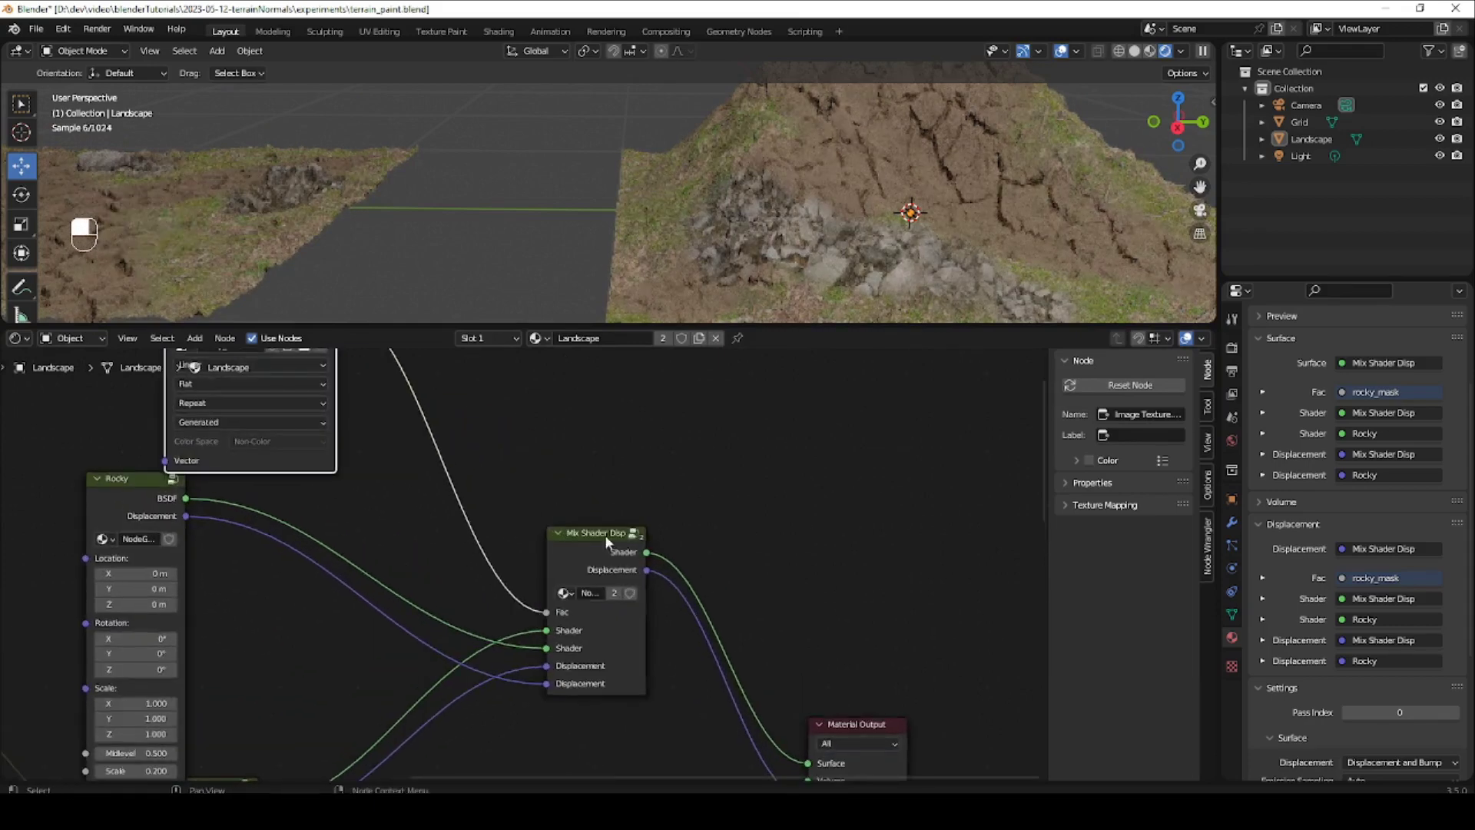
{"action": "mouse_move", "coordinate": [591, 540]}
{"action": "left_mouse_down"}
{"action": "mouse_move", "coordinate": [601, 526]}
{"action": "mouse_move", "coordinate": [613, 542]}
{"action": "mouse_move", "coordinate": [597, 543]}
{"action": "left_mouse_up"}
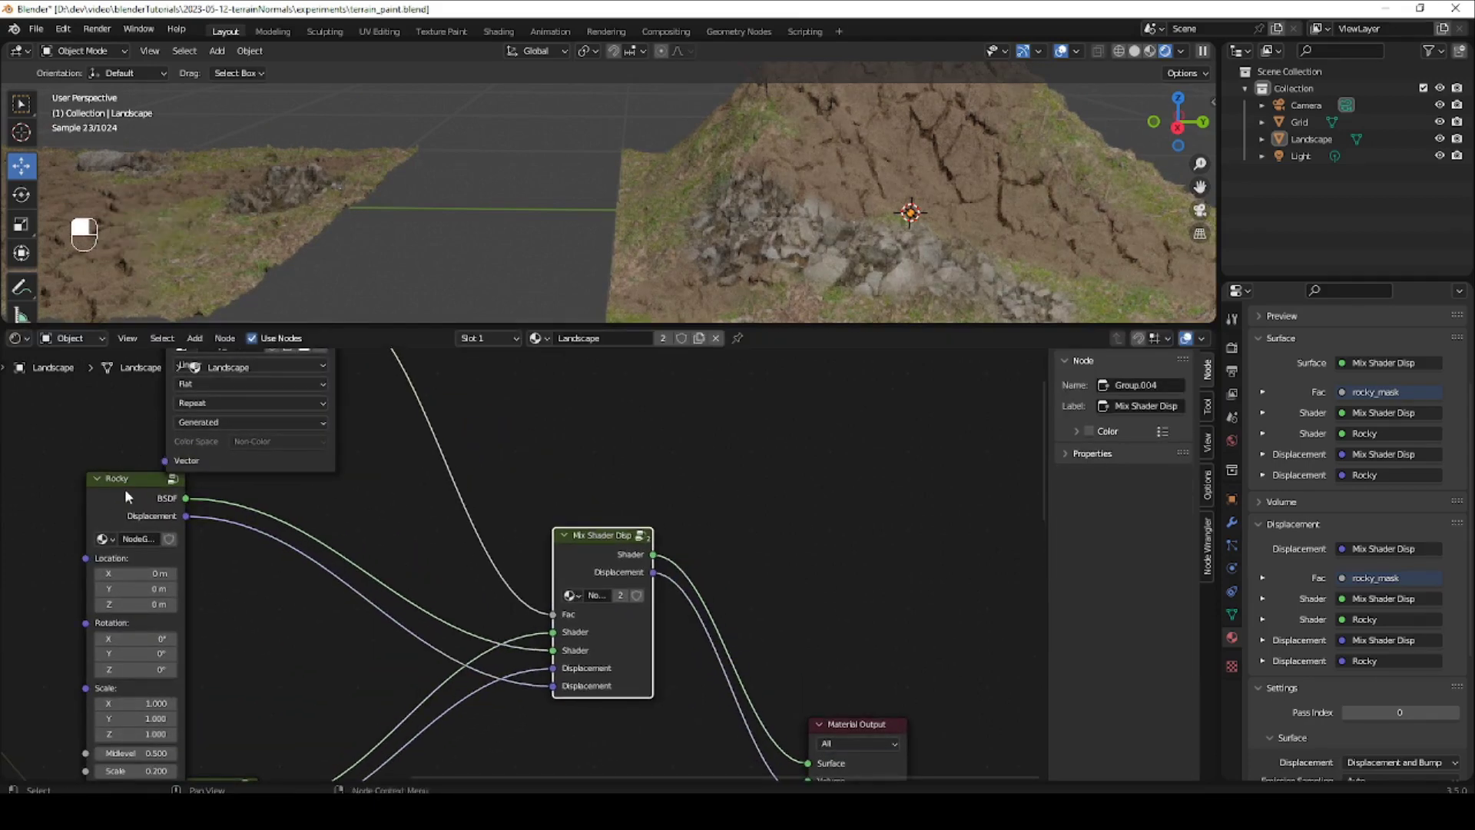
{"action": "left_click_drag", "start_coordinate": [124, 483], "coordinate": [130, 497]}
{"action": "middle_click_drag", "start_coordinate": [374, 453], "coordinate": [440, 592], "text": "ctrl"}
{"action": "left_click_drag", "start_coordinate": [340, 462], "coordinate": [386, 479]}
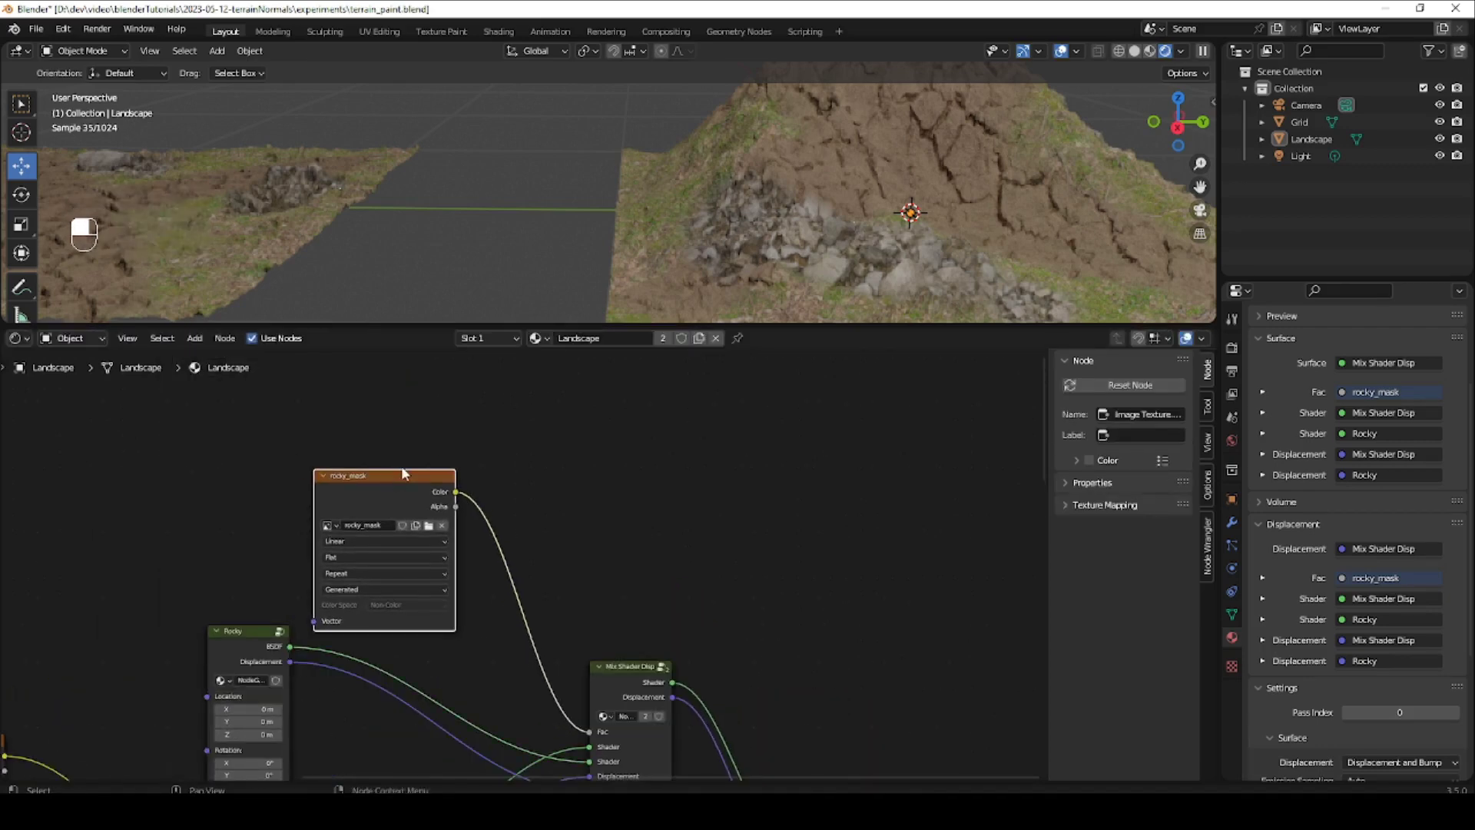
{"action": "middle_click_drag", "start_coordinate": [461, 428], "coordinate": [443, 477], "text": "ctrl"}
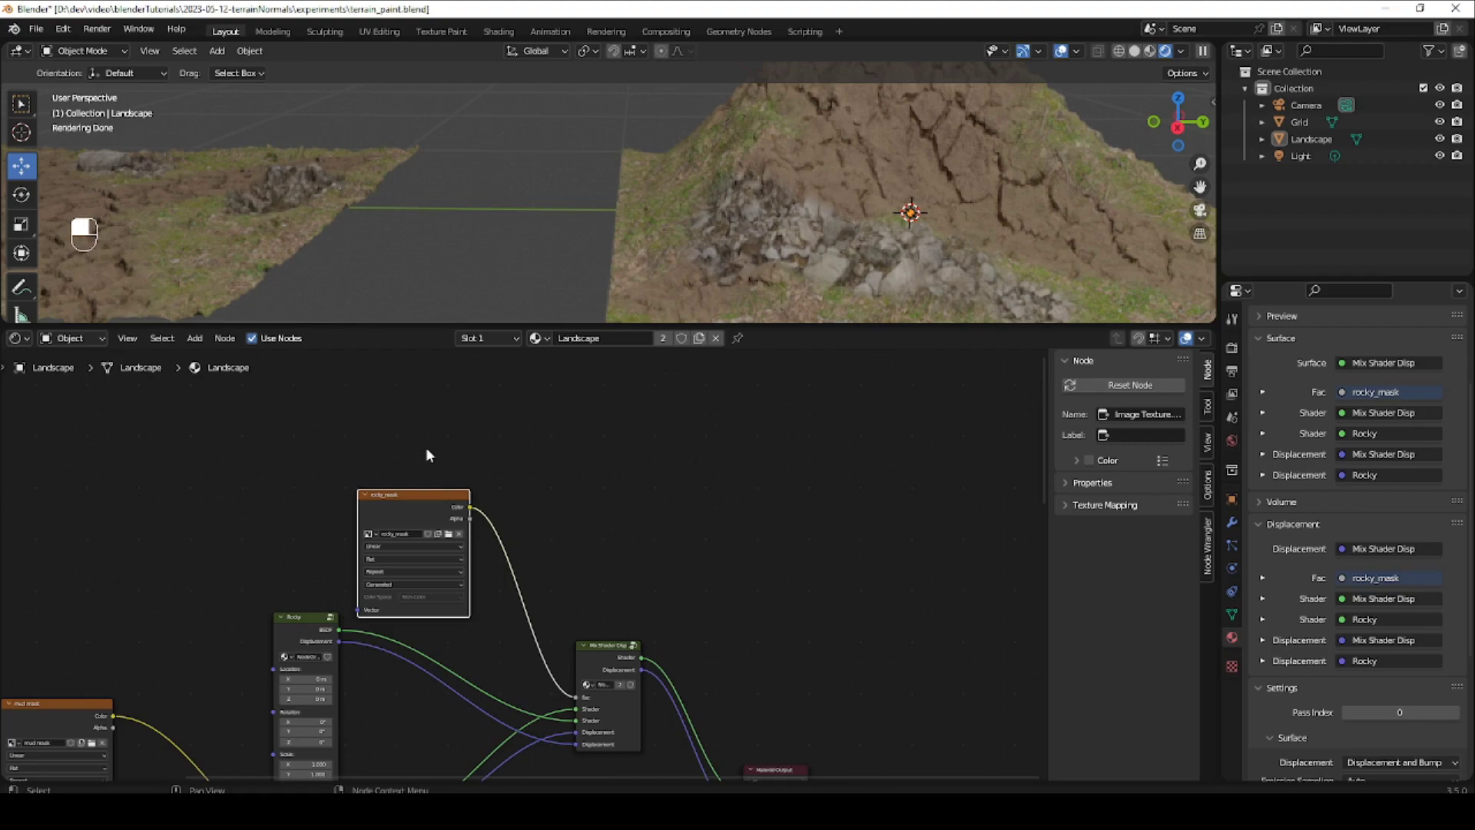